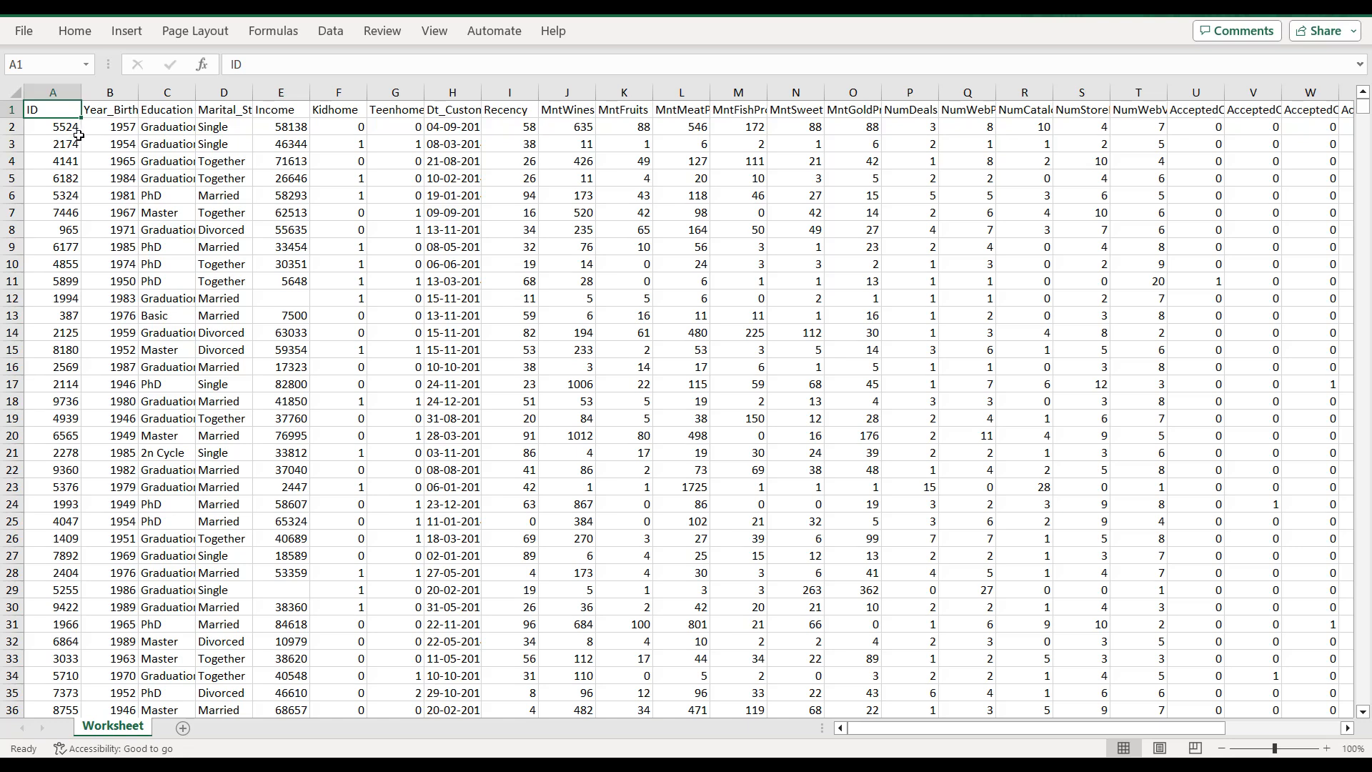
Step: Review the customer profile column headers in row 1, from Year_Birth through Recency
left_click(113, 113)
left_click(166, 112)
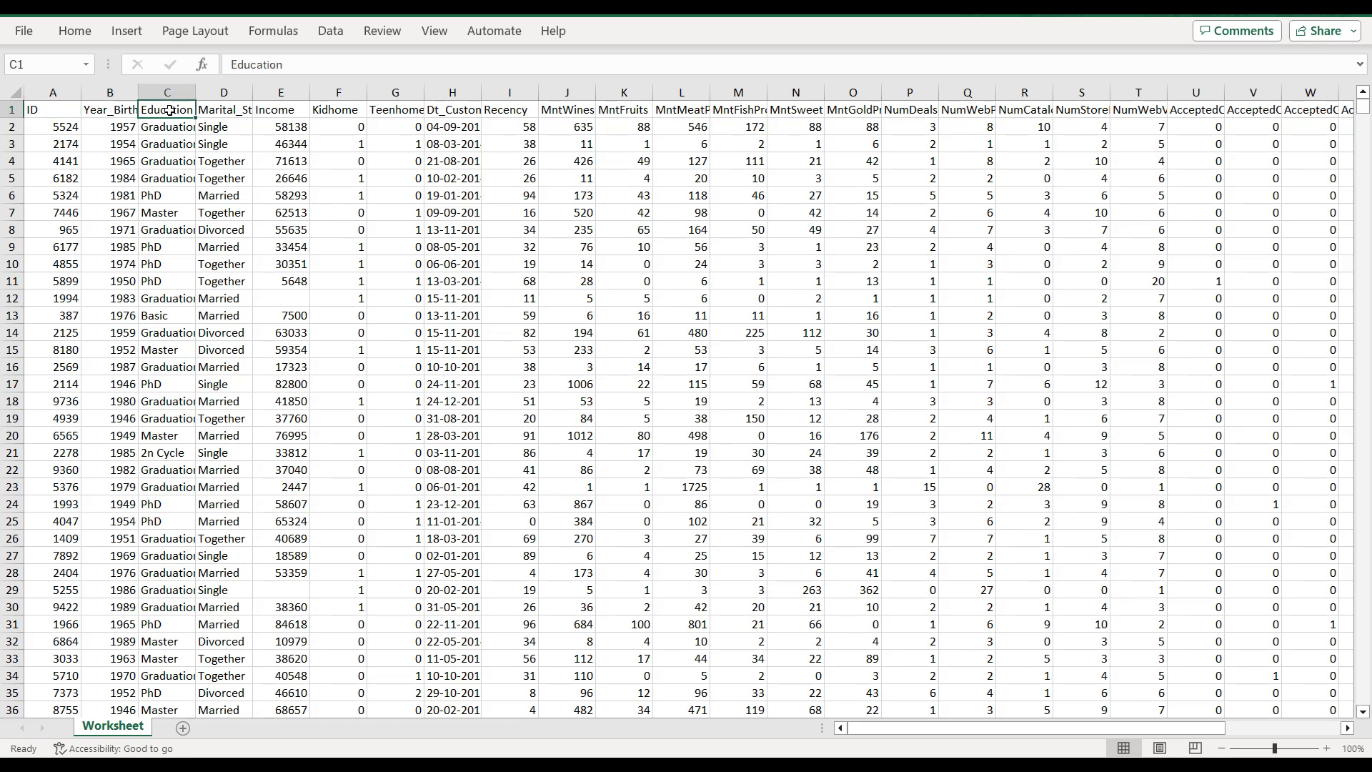
left_click(223, 107)
left_click(270, 112)
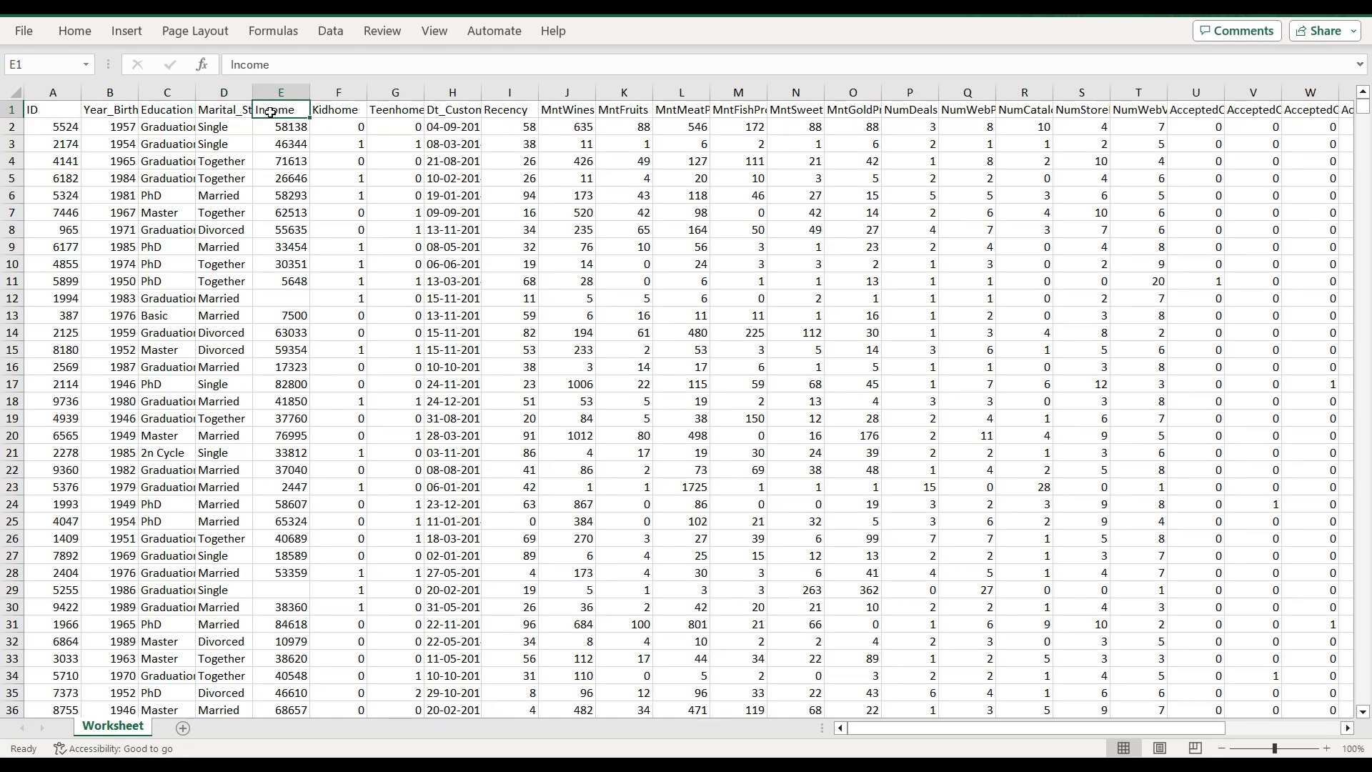
left_click(329, 115)
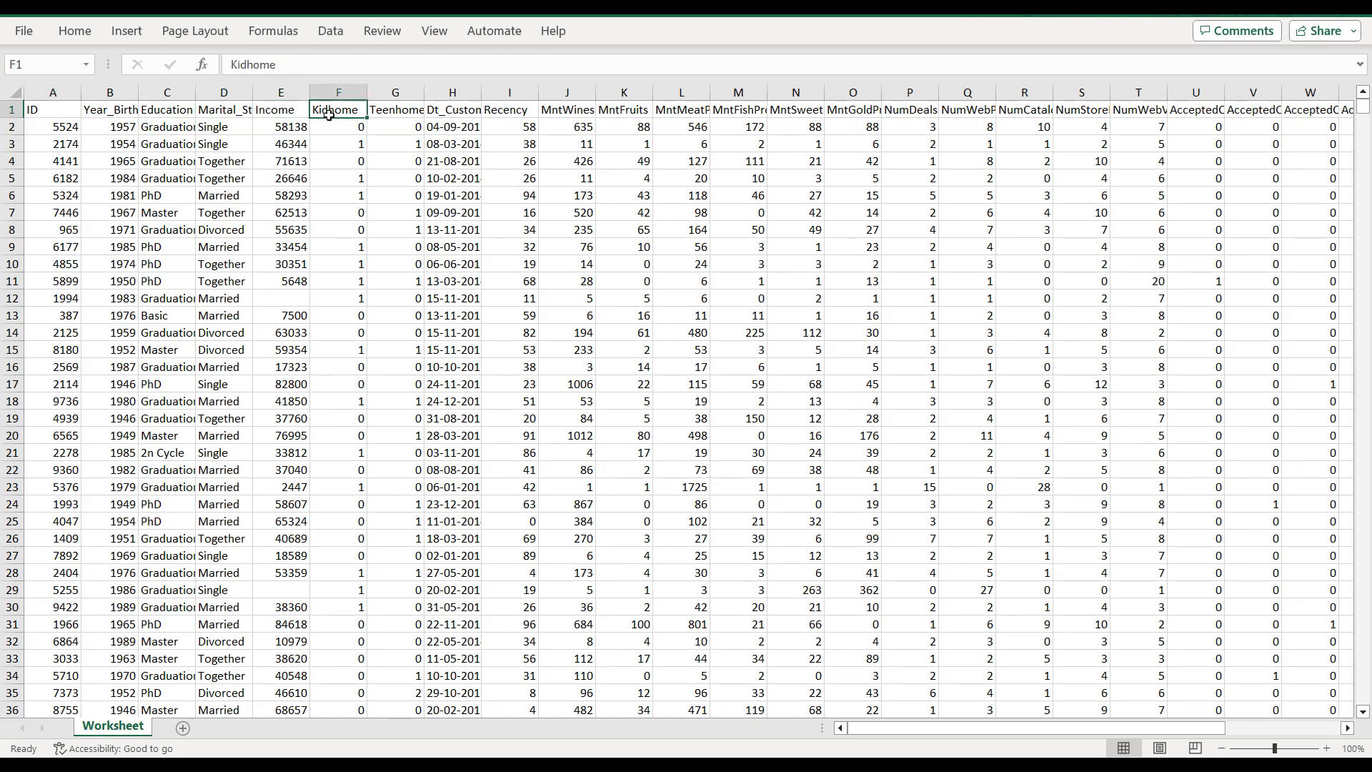
left_click(395, 114)
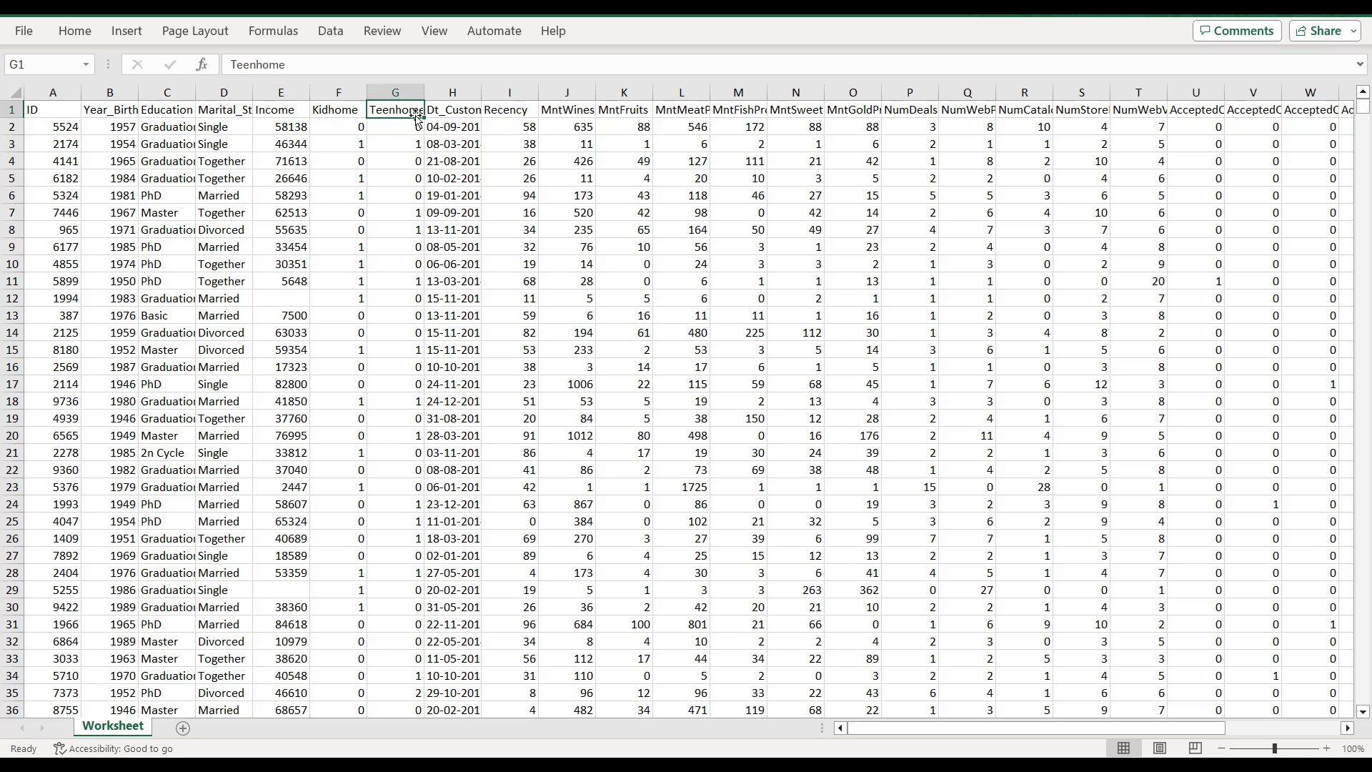
left_click(450, 107)
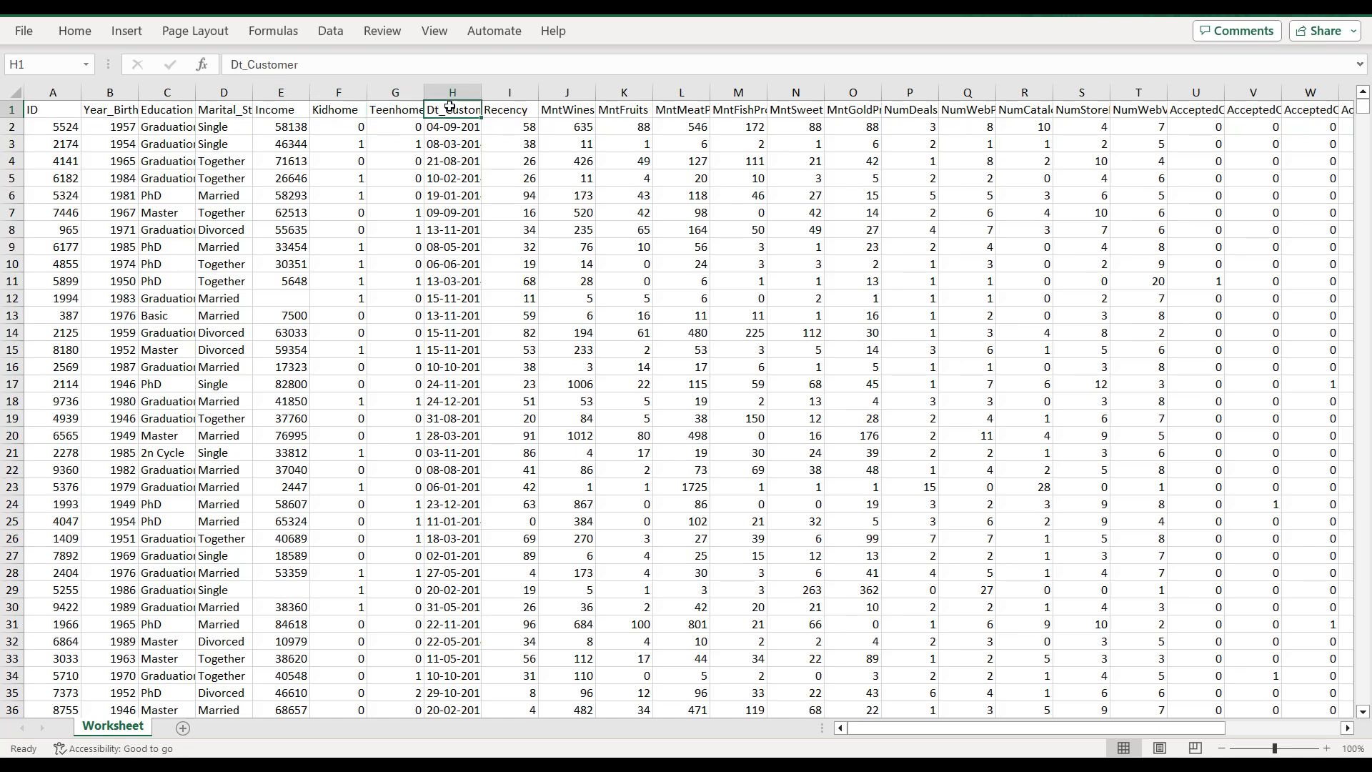
double_click(517, 107)
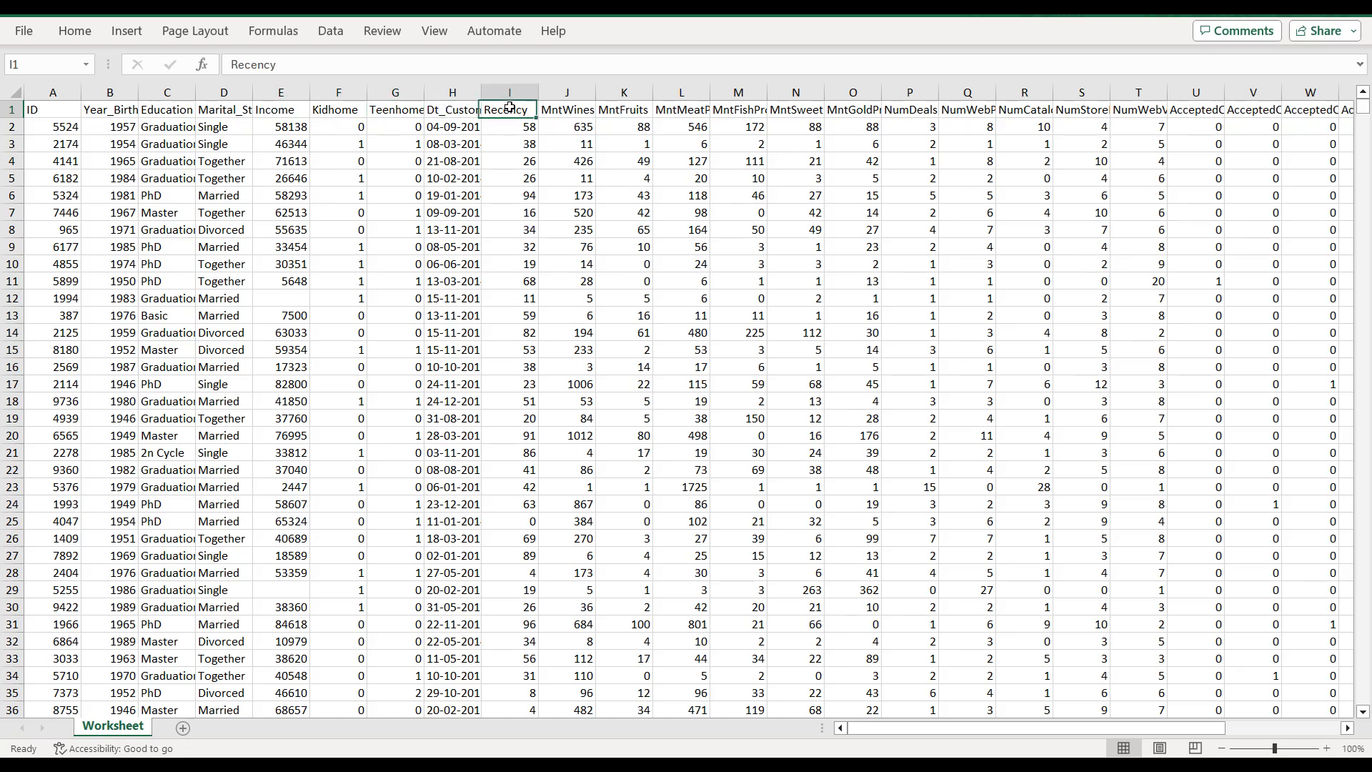
Step: Review the product spending and purchase channel headers in row 1, from MntWines through NumWebVisitsMonth
left_click(563, 108)
left_click(612, 108)
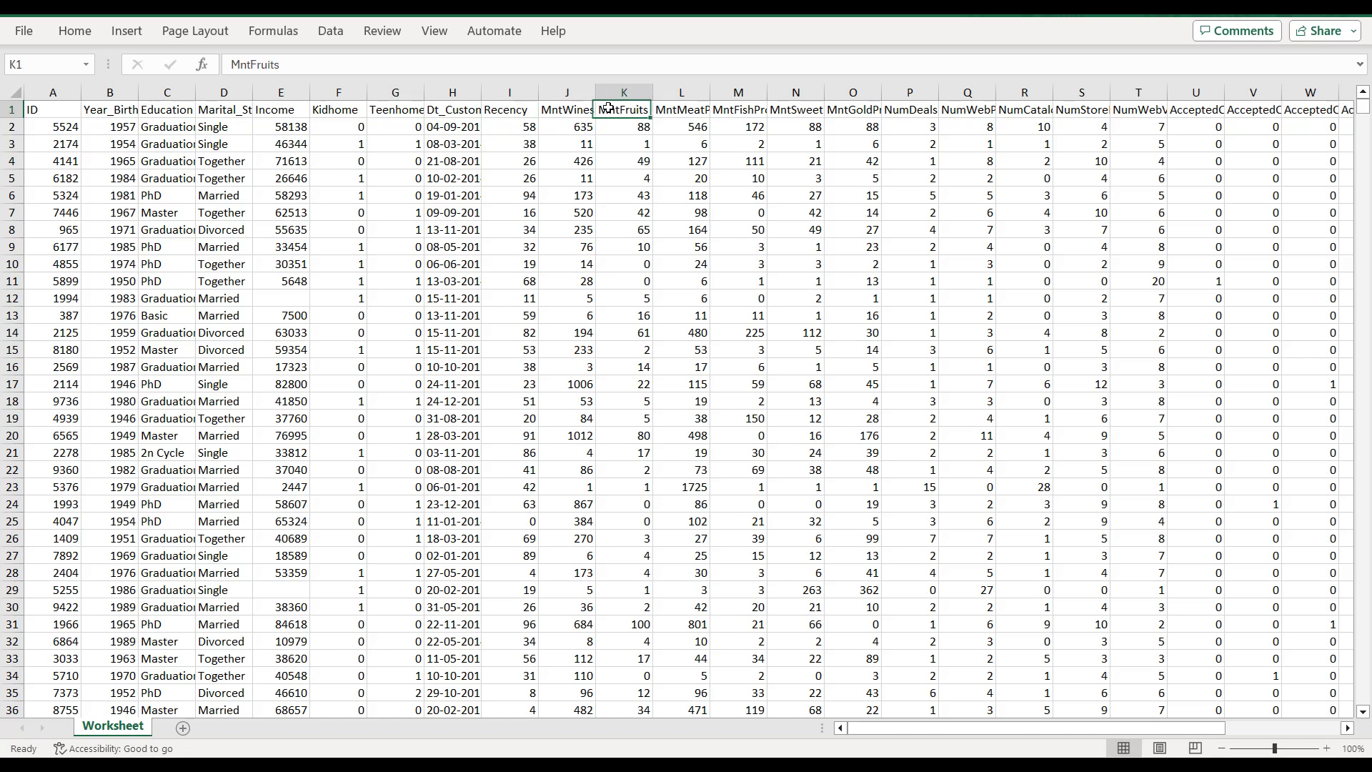
left_click(660, 109)
left_click(756, 109)
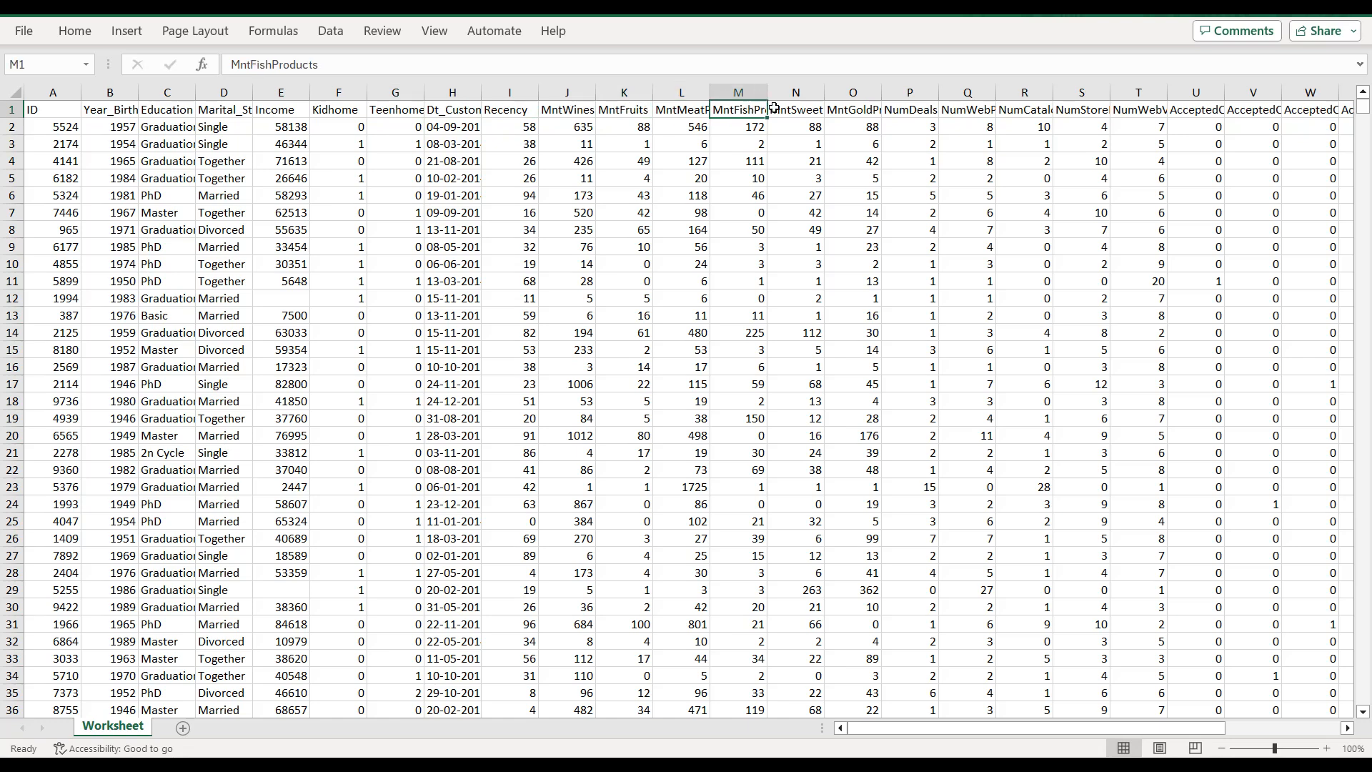
left_click(813, 109)
left_click(837, 108)
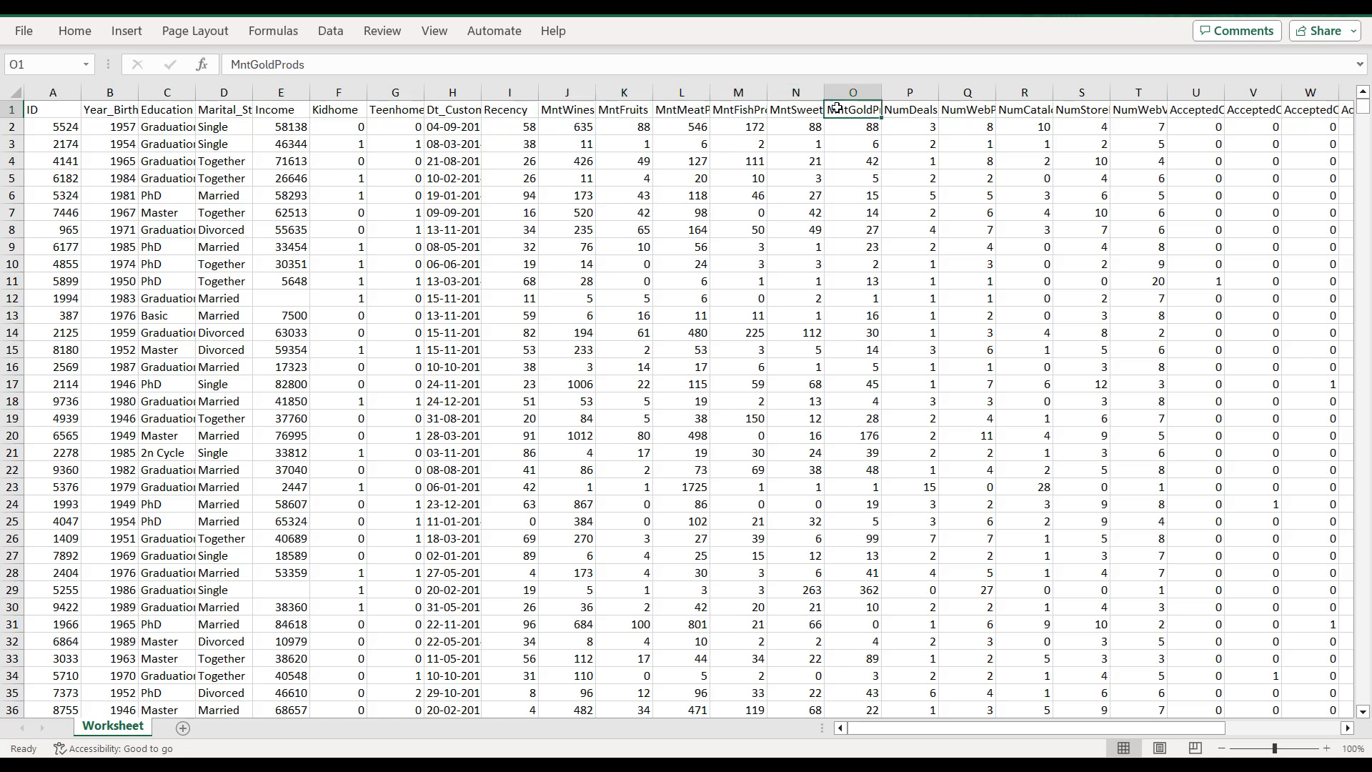
left_click(900, 108)
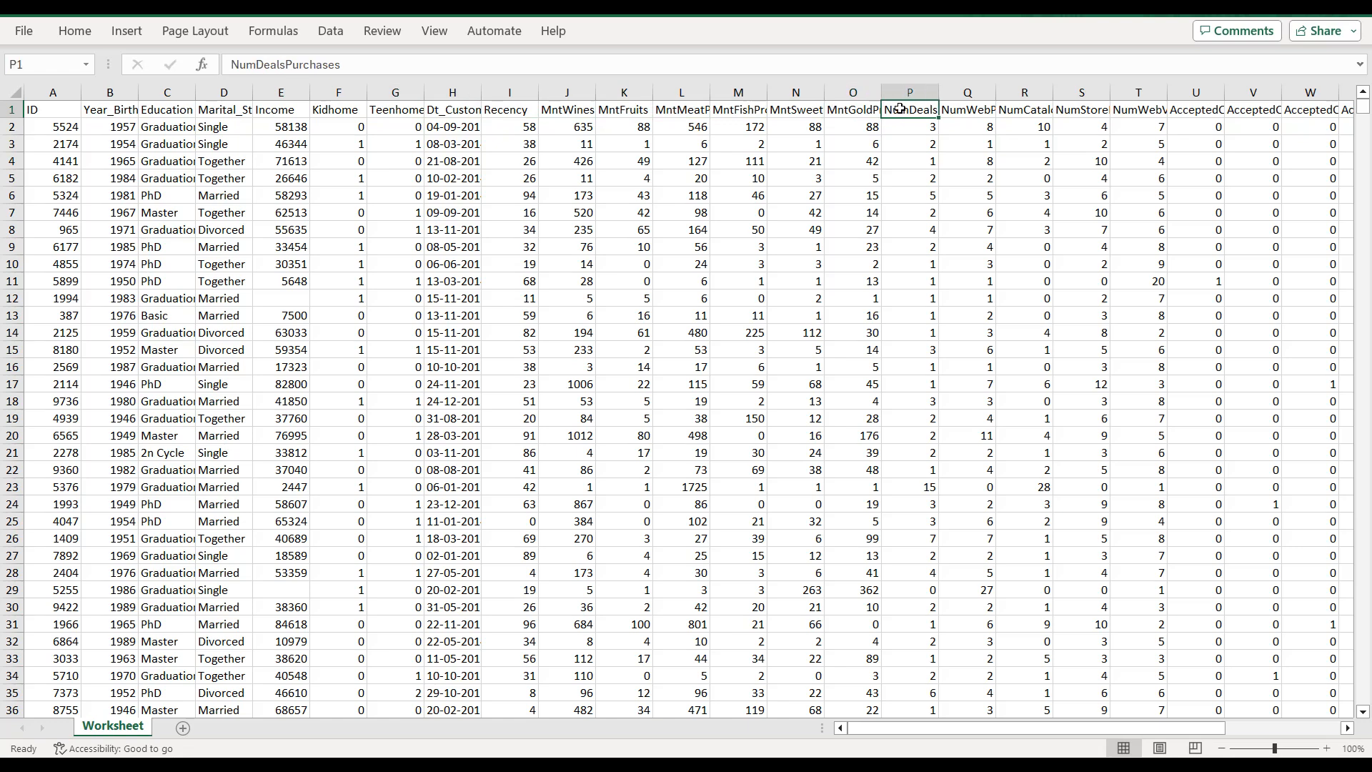
left_click(963, 108)
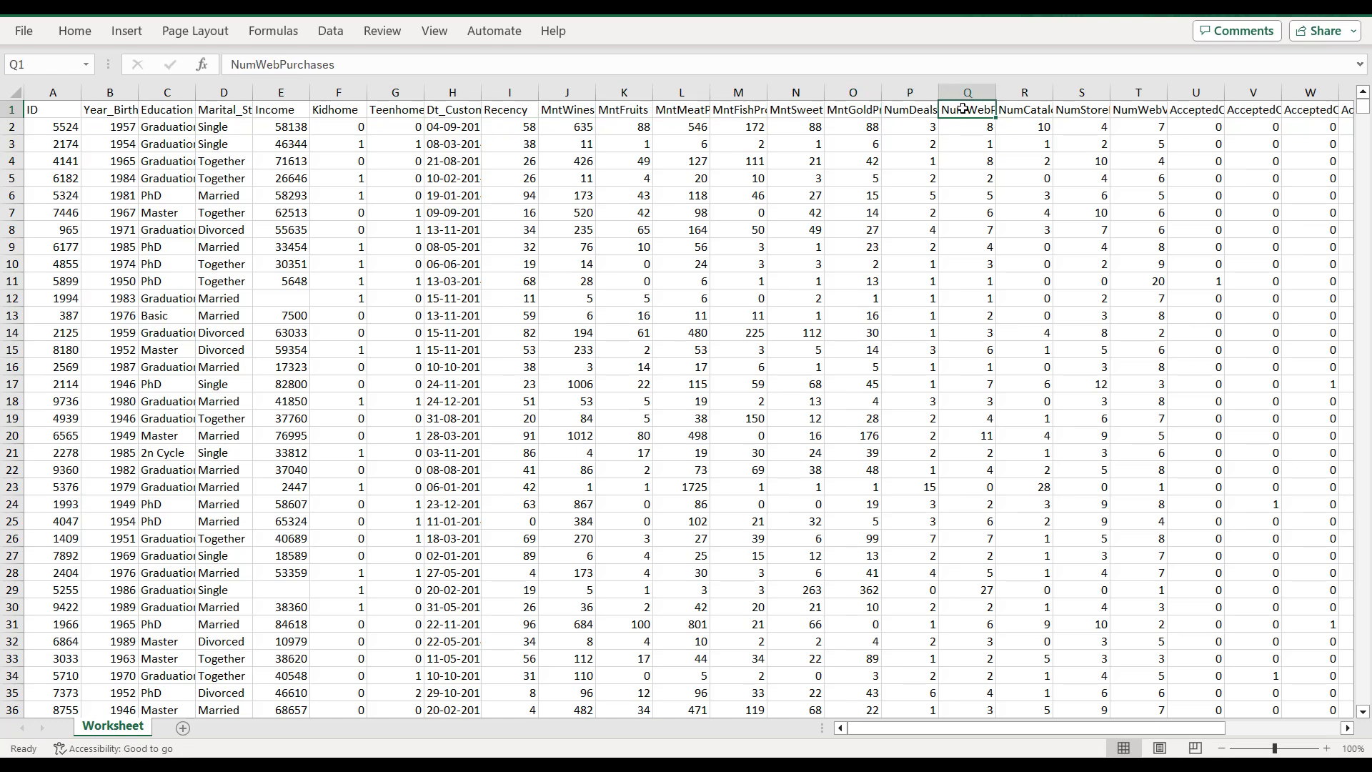
left_click(1015, 109)
left_click(1065, 109)
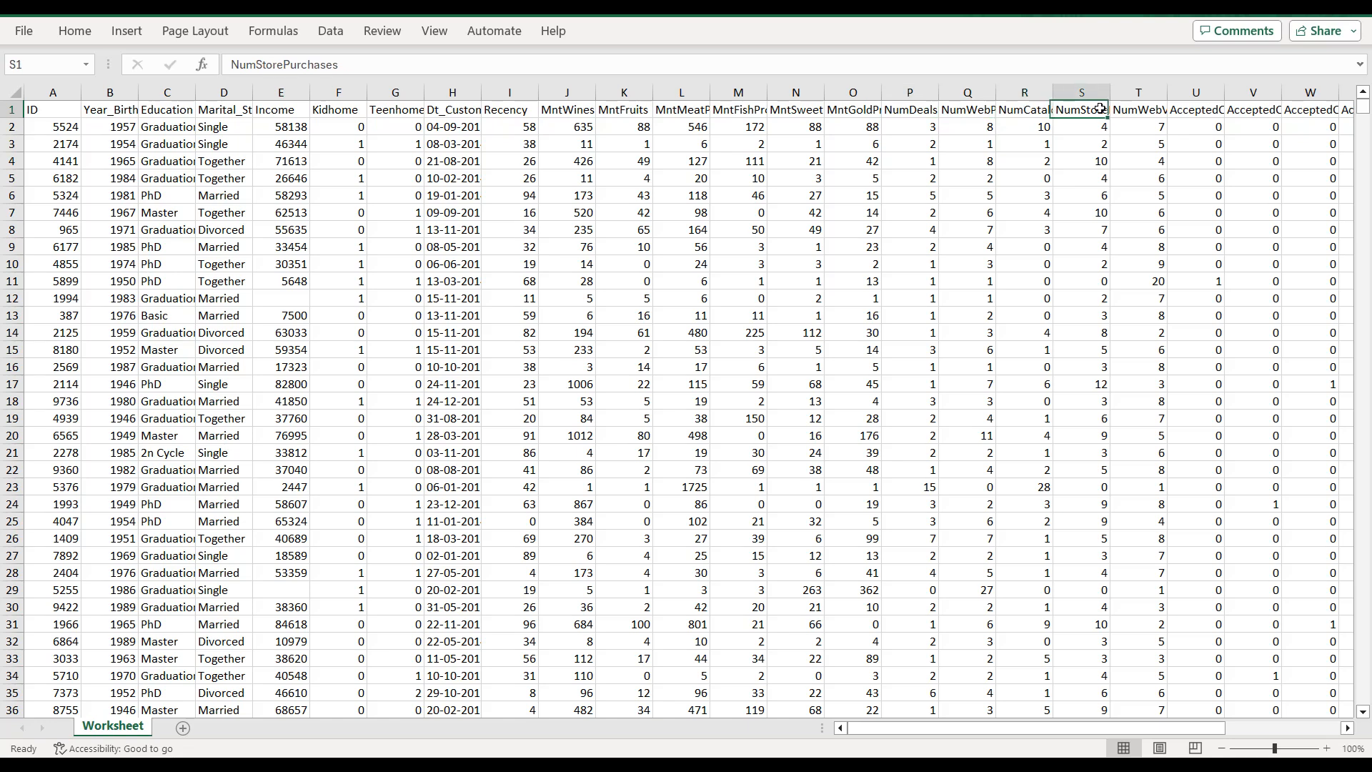
left_click(1115, 109)
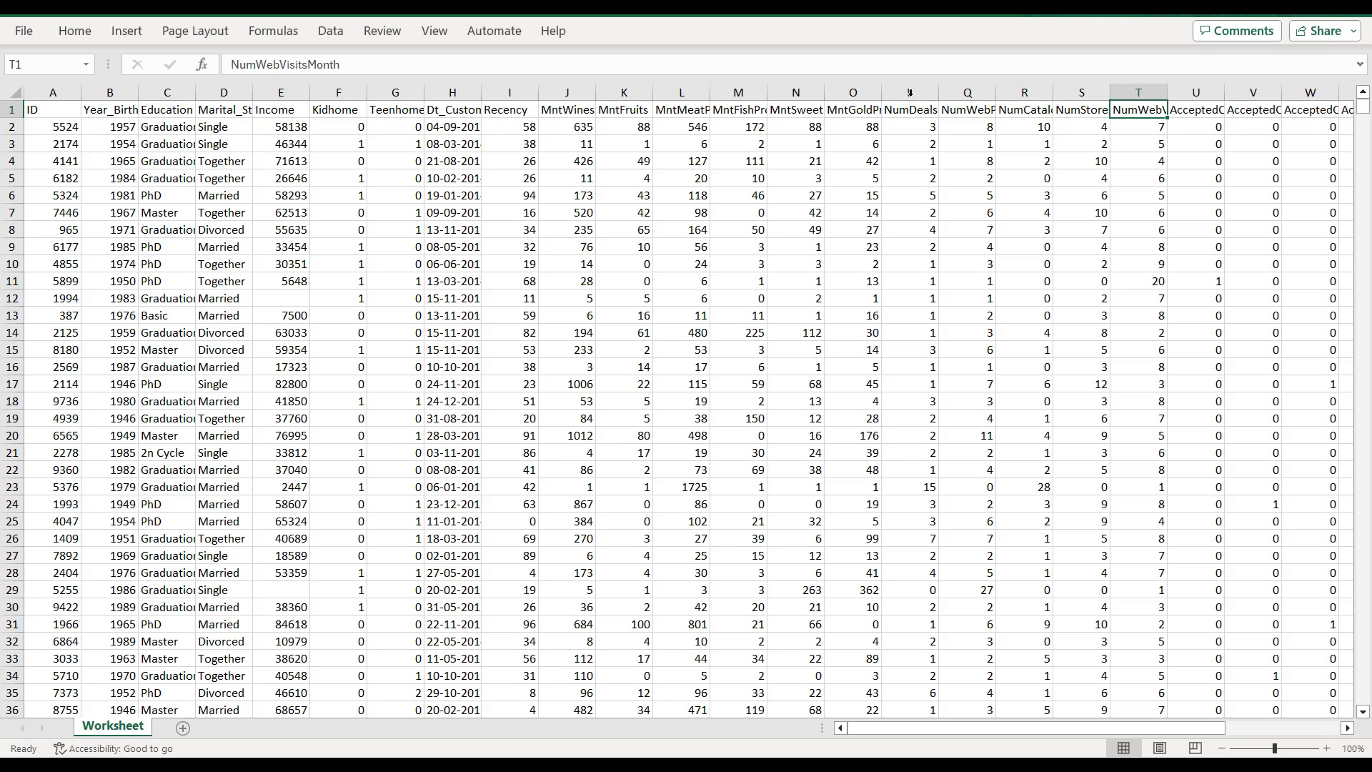
Step: Review the campaign, complaint, cost, revenue and response headers in row 1, from AcceptedCmp3 through Response
left_click(1180, 115)
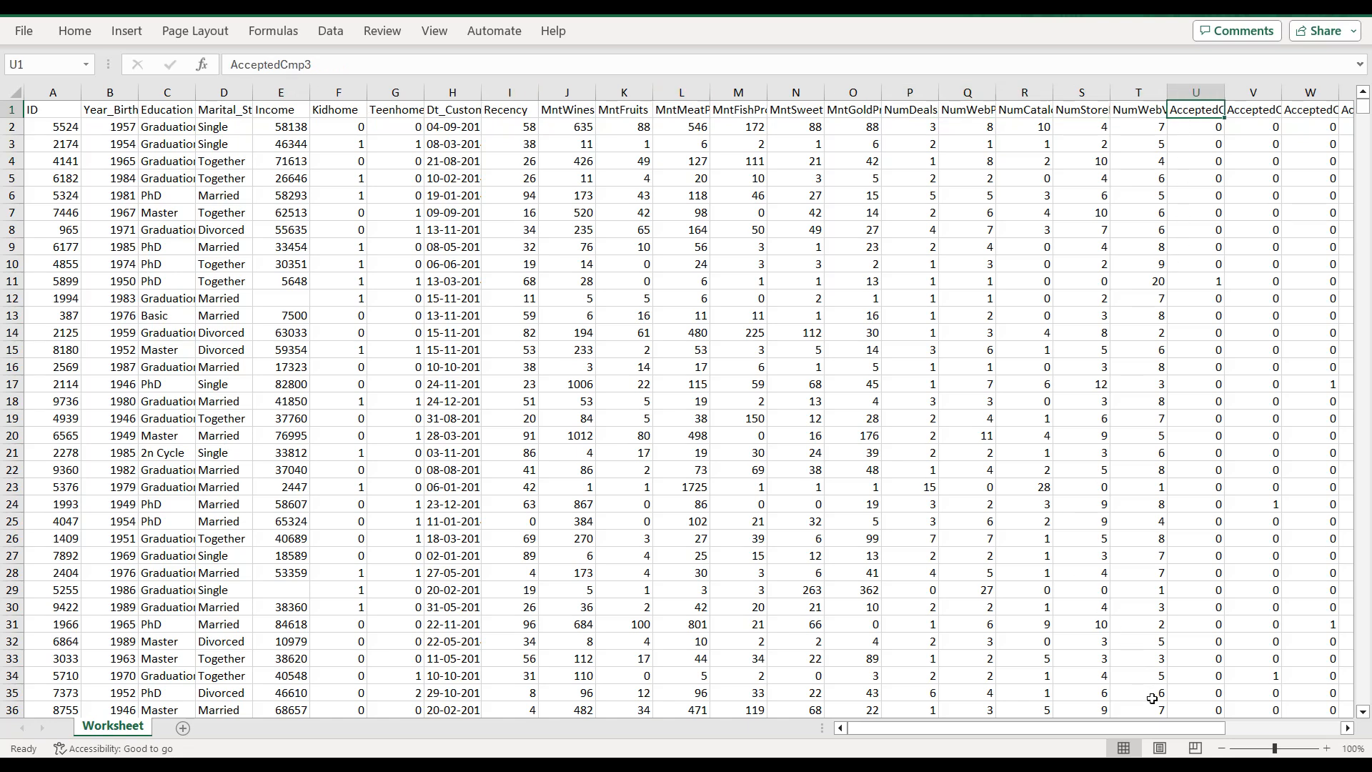
left_click_drag(1158, 730, 1247, 731)
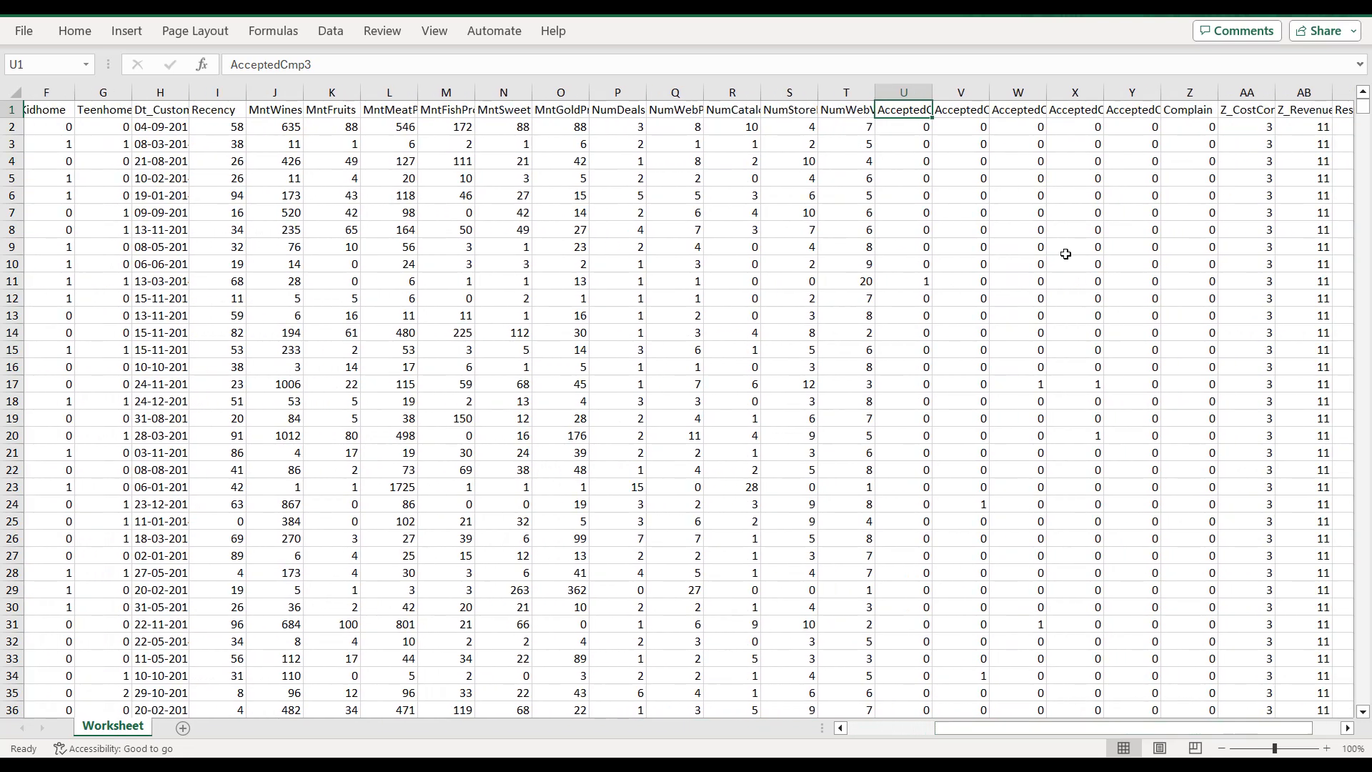
left_click(969, 105)
left_click(1020, 104)
left_click(1083, 105)
left_click(1129, 108)
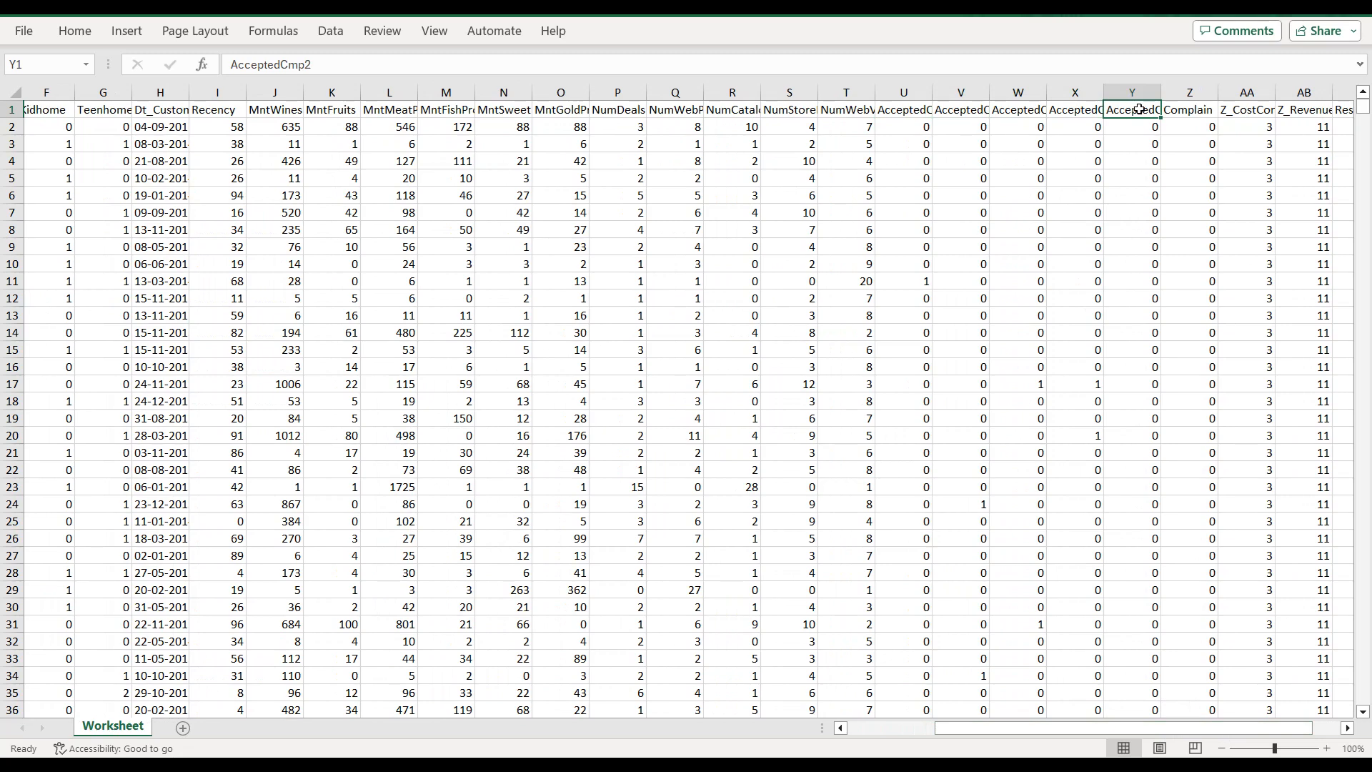
left_click(1188, 108)
scroll(1231, 107, "right", 2)
left_click(1163, 109)
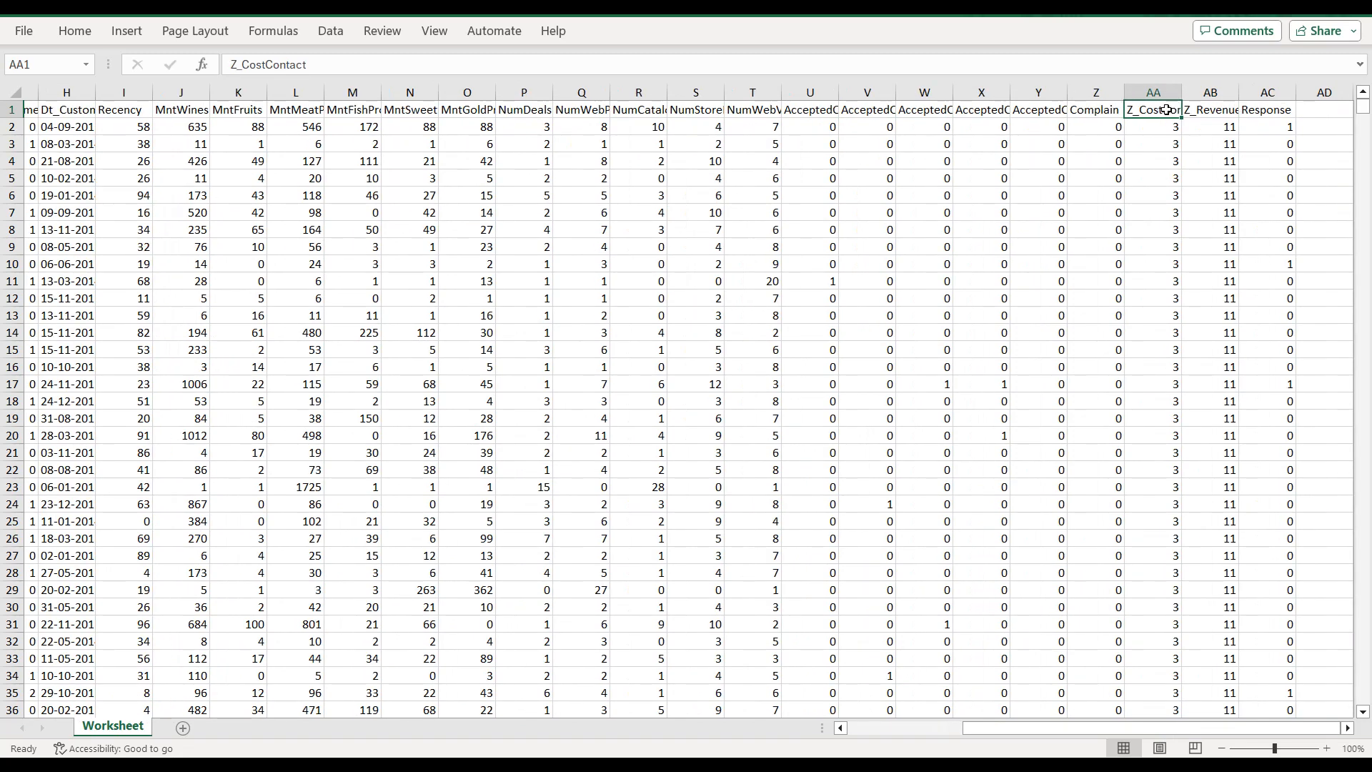
left_click(1199, 110)
left_click(1281, 109)
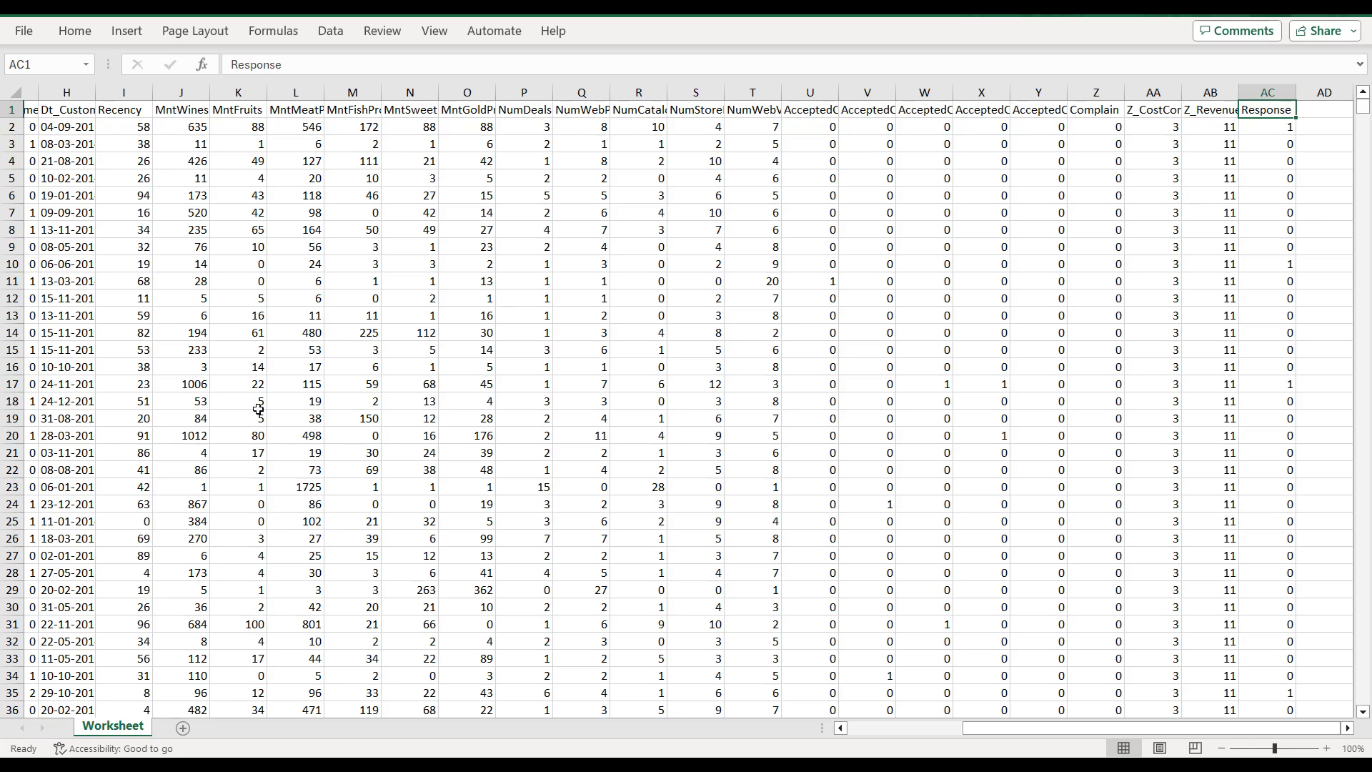
Step: Insert a PivotTable on a new worksheet from the range Worksheet!$A$1:$AC$2241
left_click(232, 364)
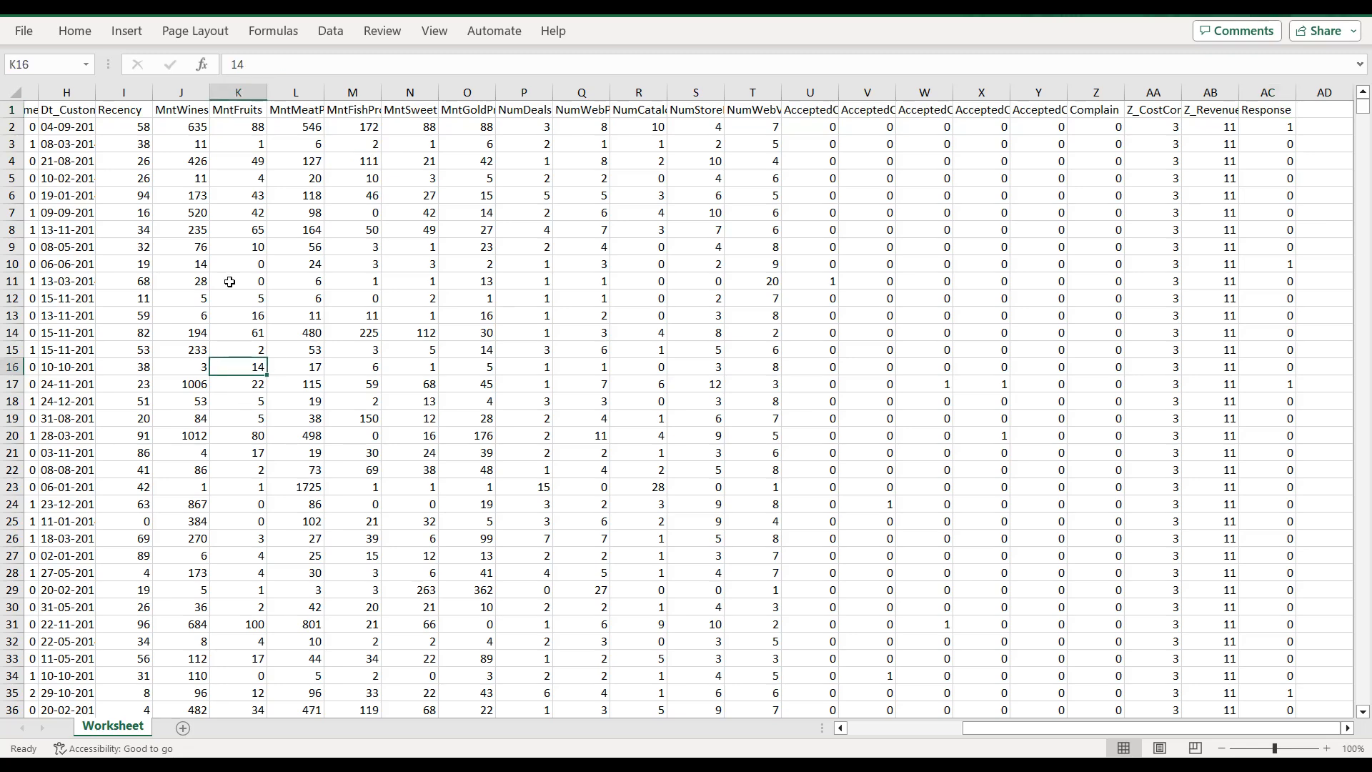
left_click(136, 44)
left_click(41, 66)
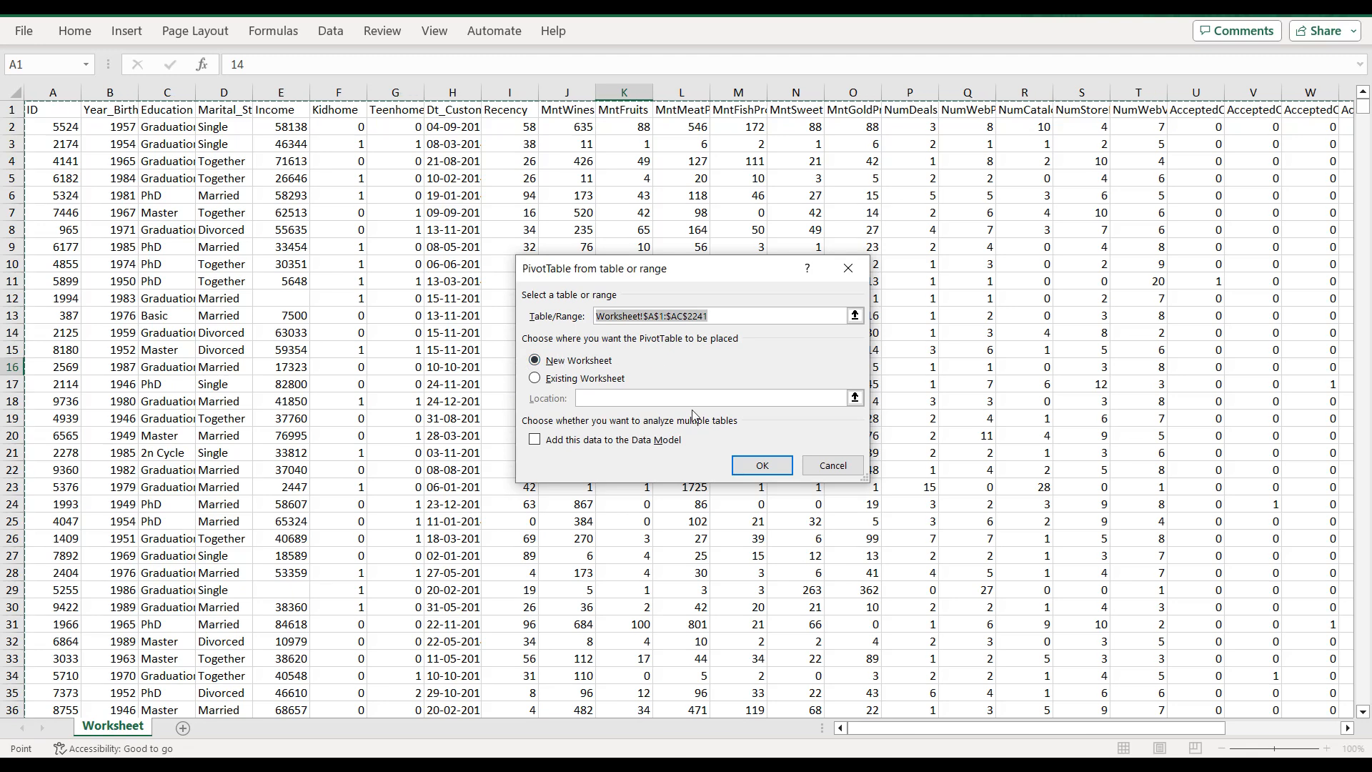
left_click(743, 465)
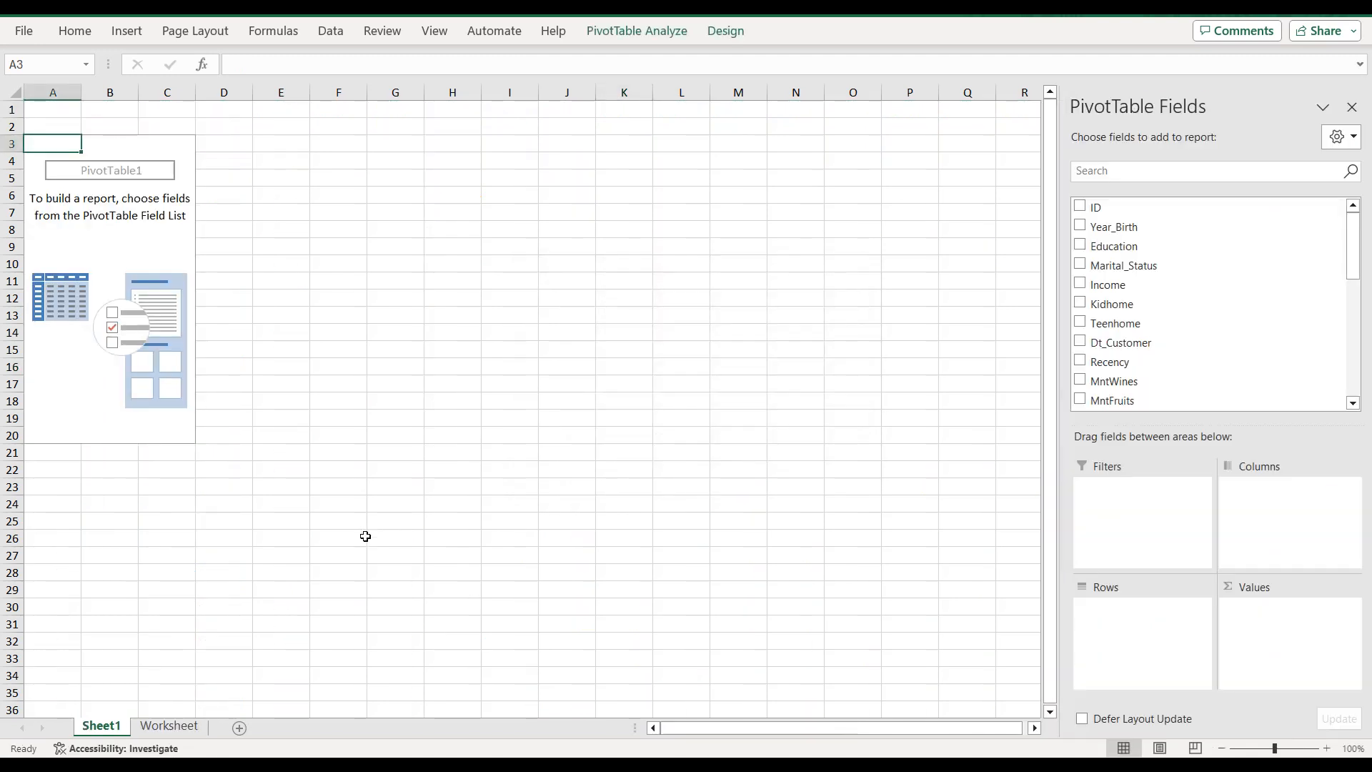
Step: Rename the new PivotTable sheet as "Average income by education"
double_click(101, 726)
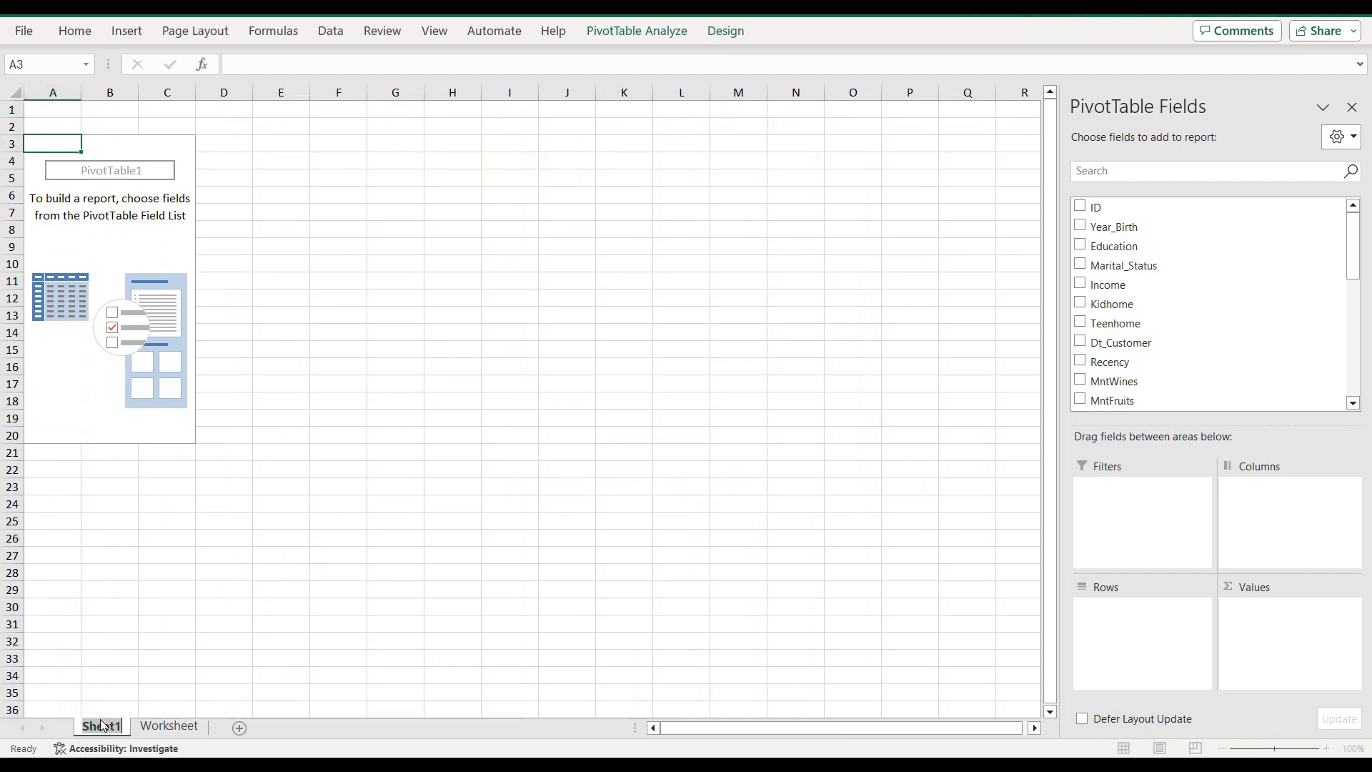
type("Ave")
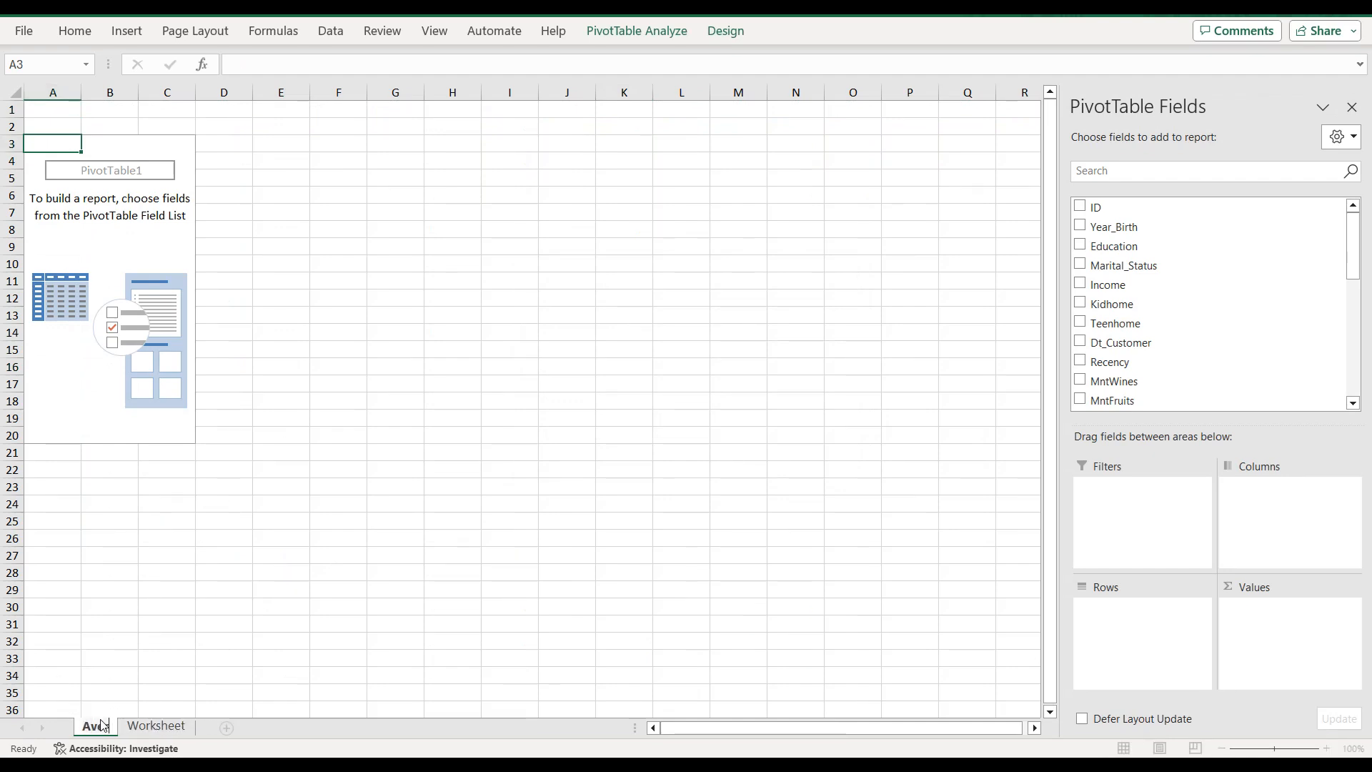
type("rage income by")
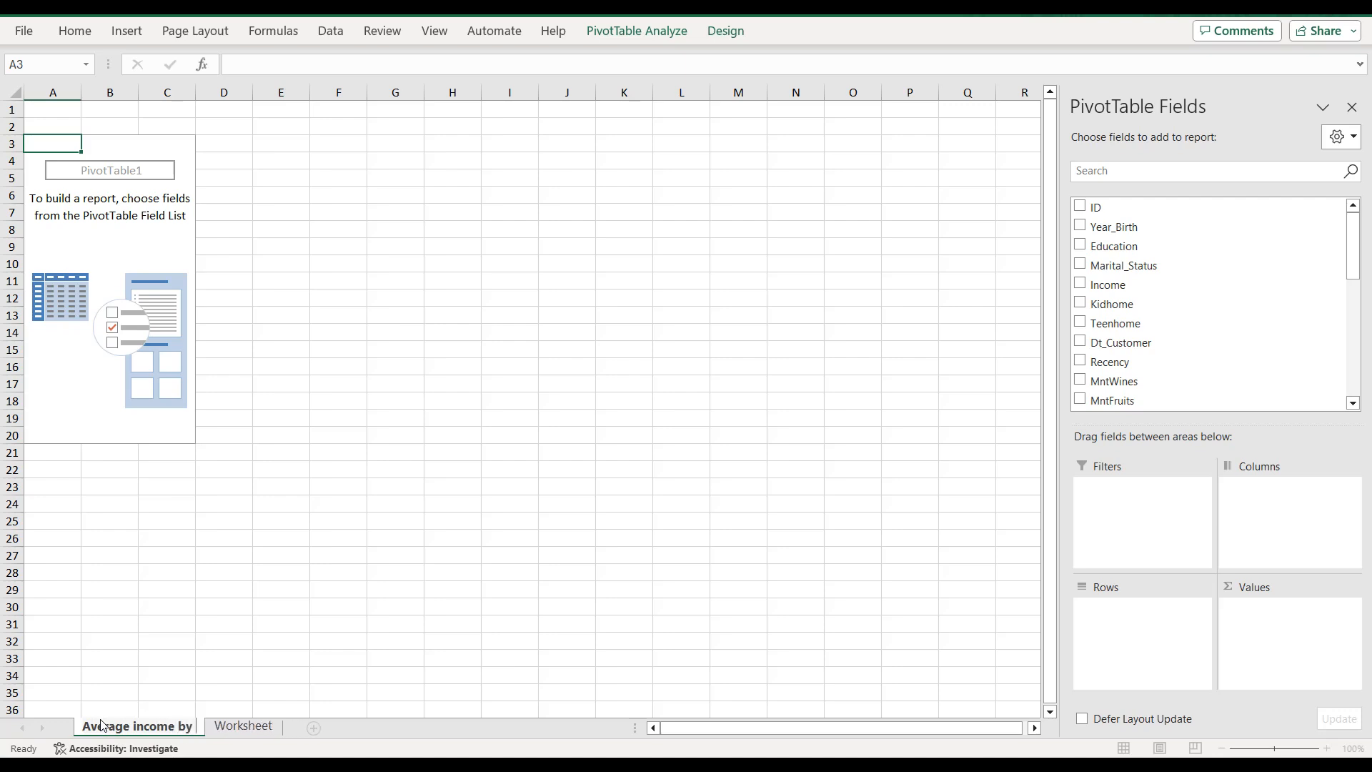
type(" educqrion")
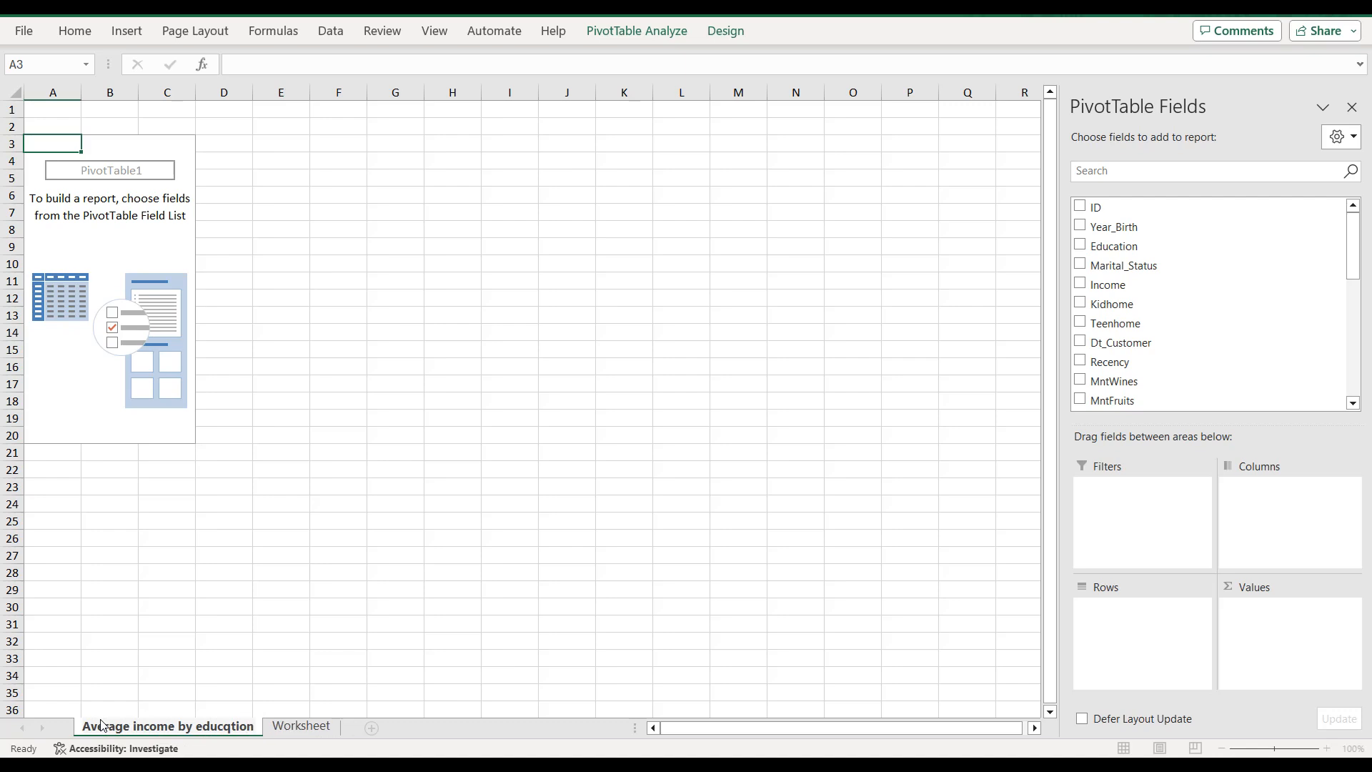
key("Left")
key("Left")
key("Left")
key("Left")
key("BackSpace")
type("a")
key("Return")
Step: Move the source sheet Worksheet to the first place and rename it "data"
left_click_drag(322, 727, 144, 735)
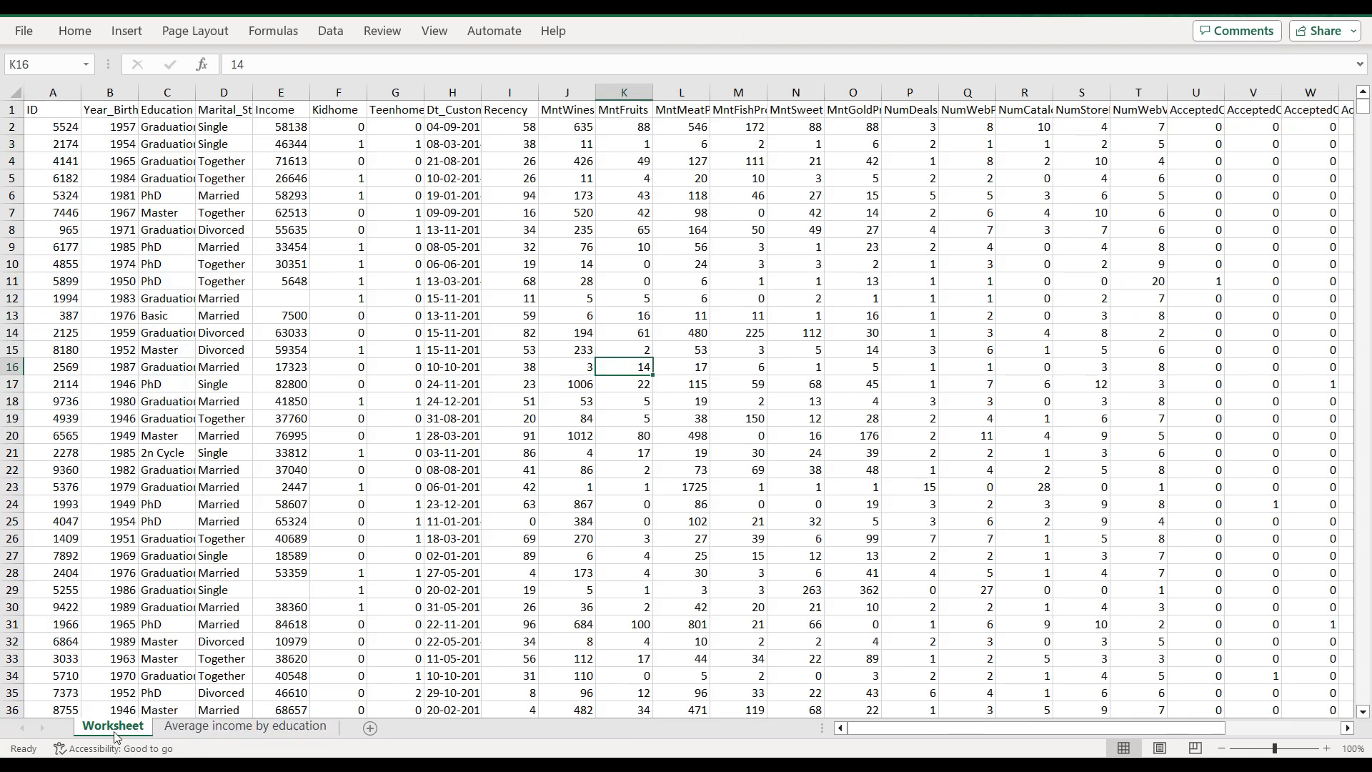
double_click(114, 734)
type("data")
key("Return")
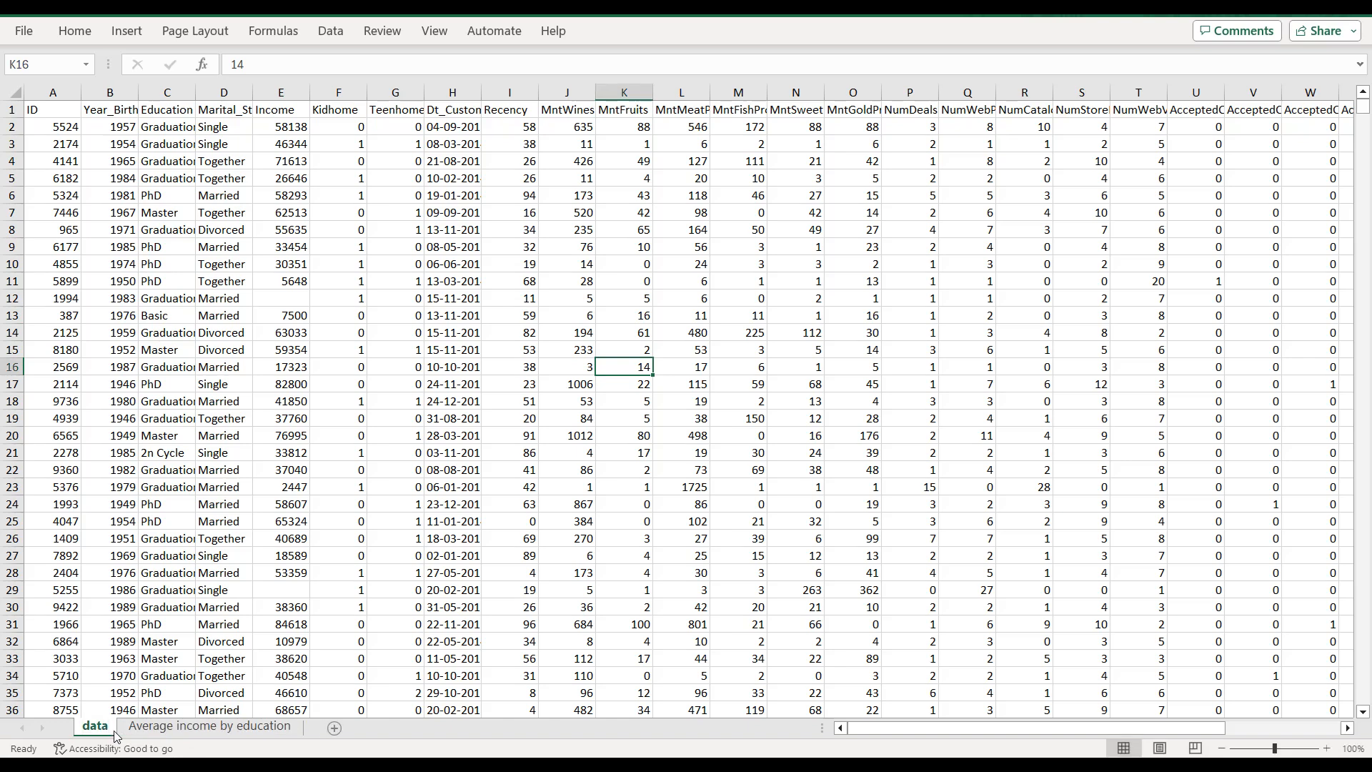
Step: Insert a second PivotTable on a new worksheet from the range data!$A$1:$AC$2241
left_click(208, 495)
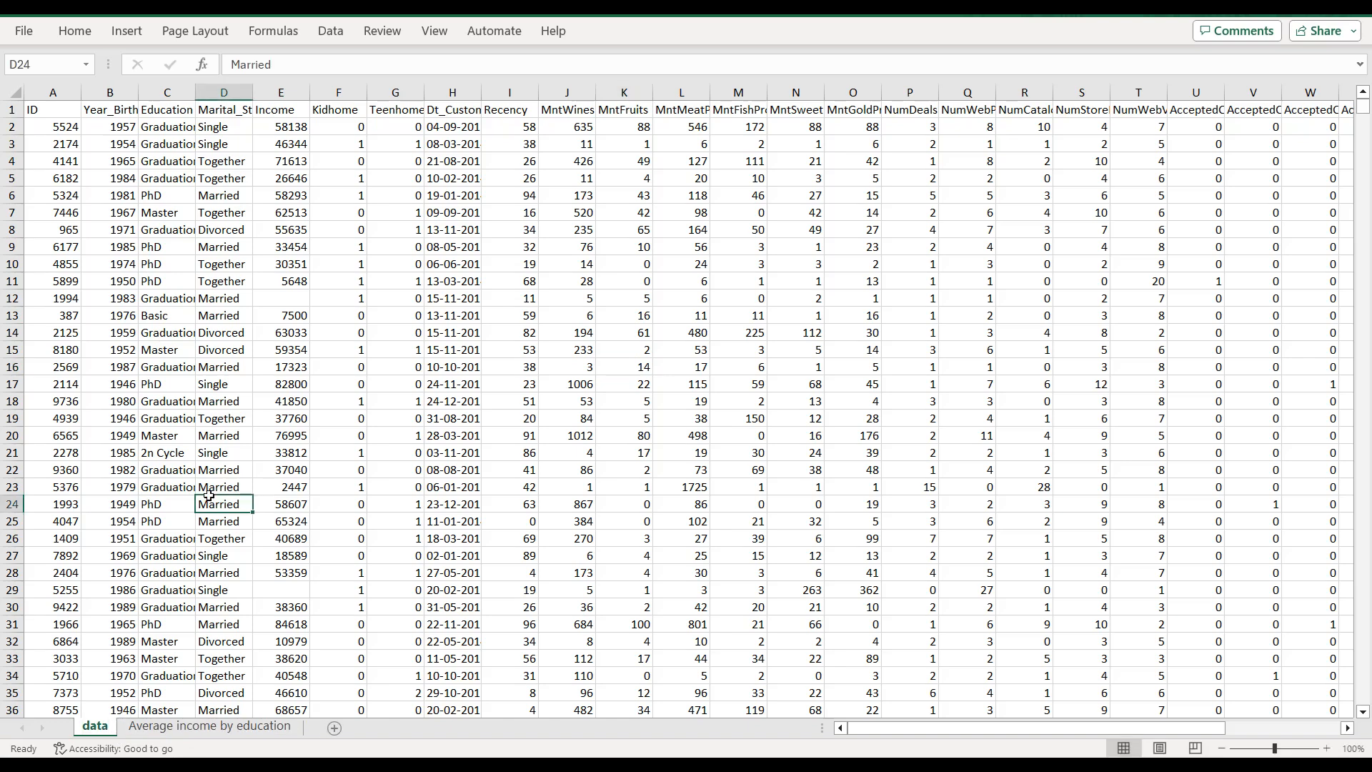
left_click(128, 31)
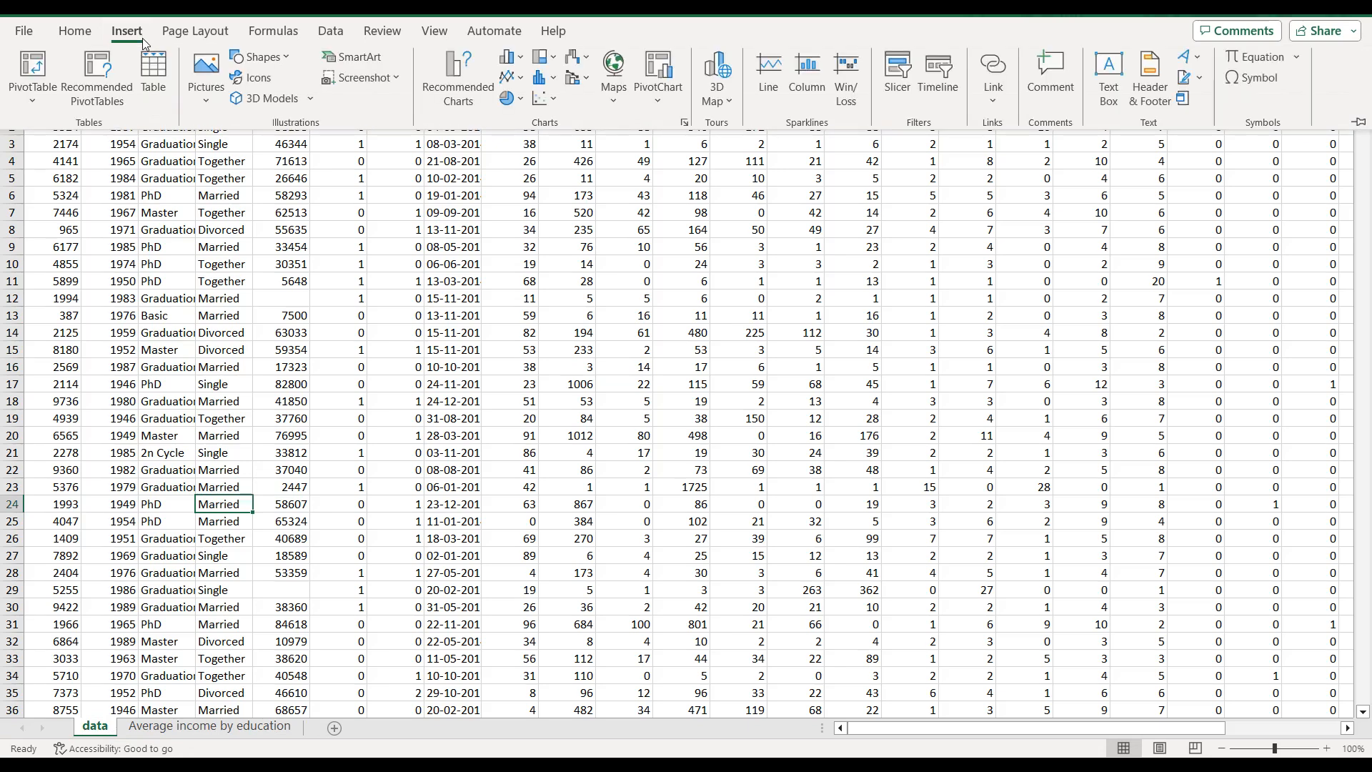
left_click(32, 70)
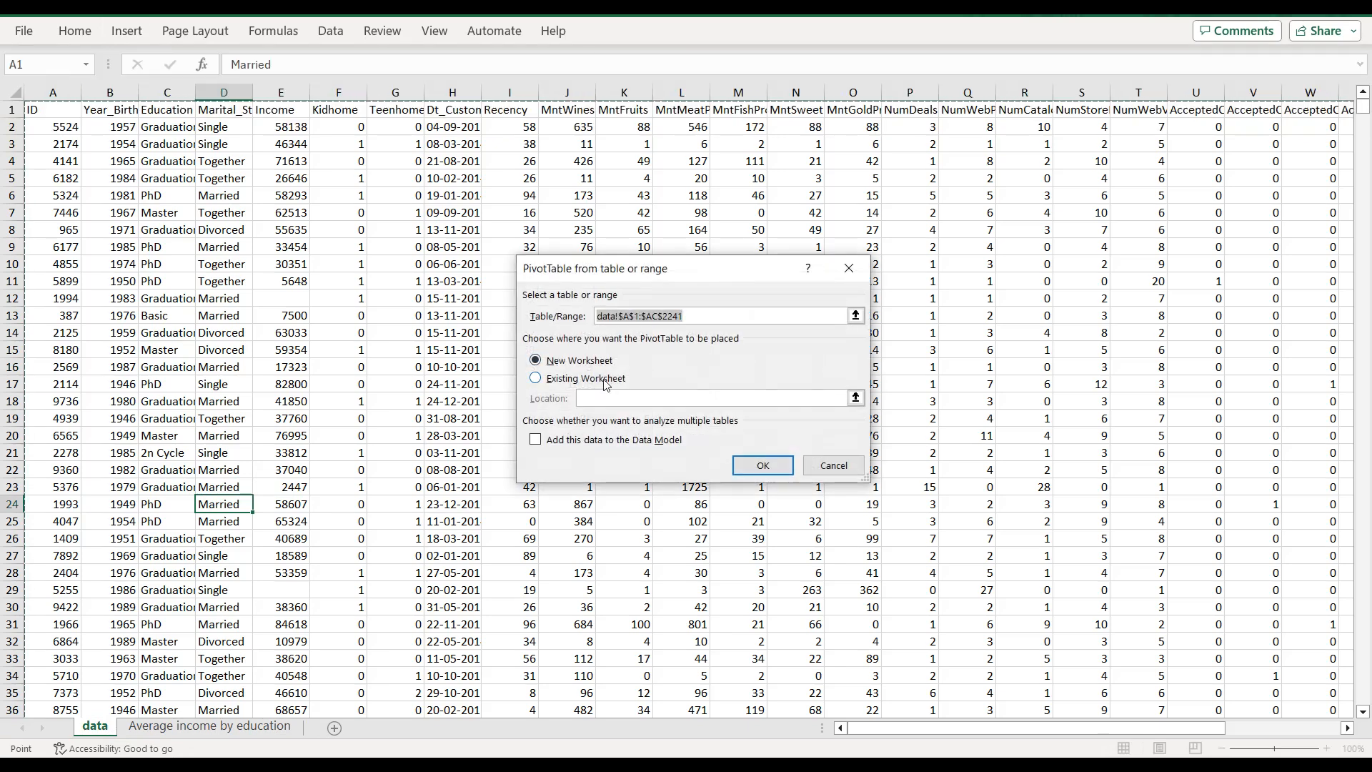
left_click(762, 466)
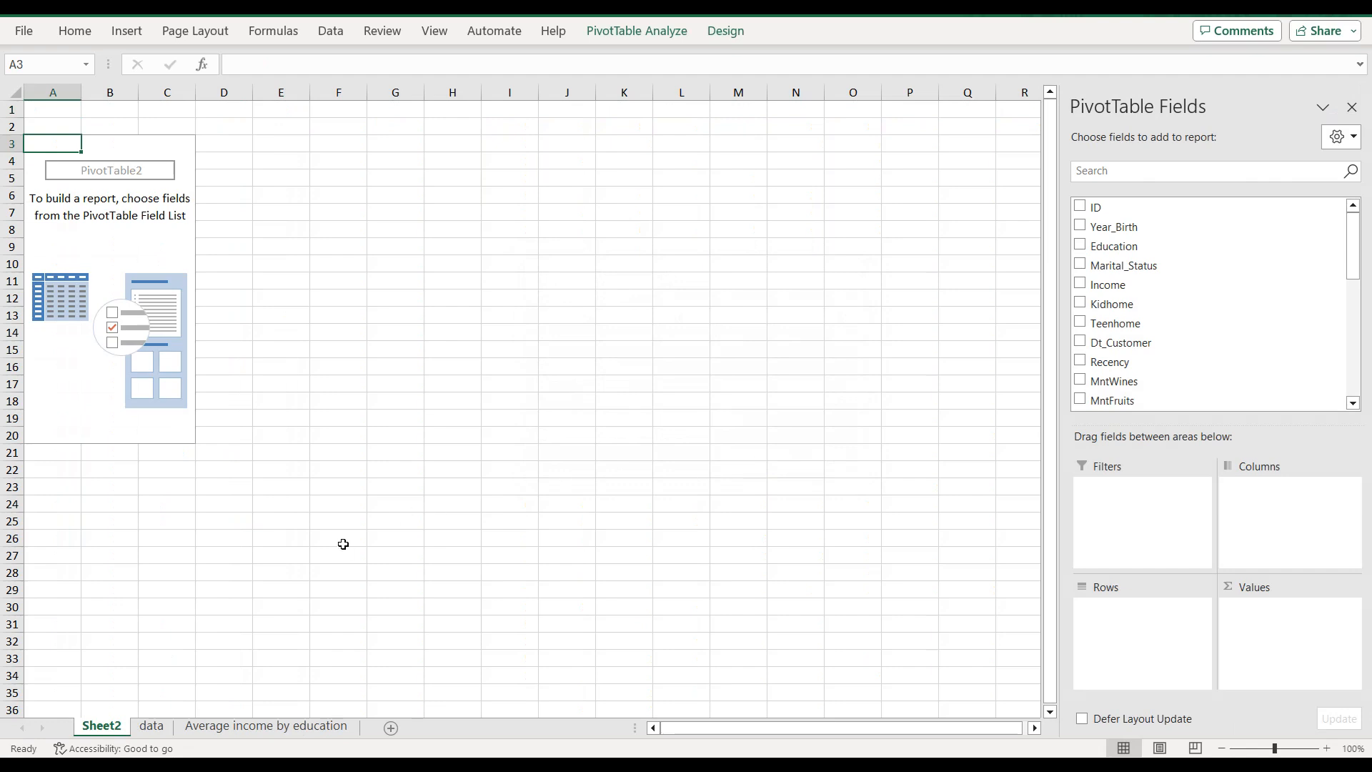
Step: Rename the second PivotTable sheet as "Avg. income by marital status" and move it after the "Average income by education" sheet
double_click(106, 726)
type("Avg")
key("Return")
type(". income by marital status")
key("Return")
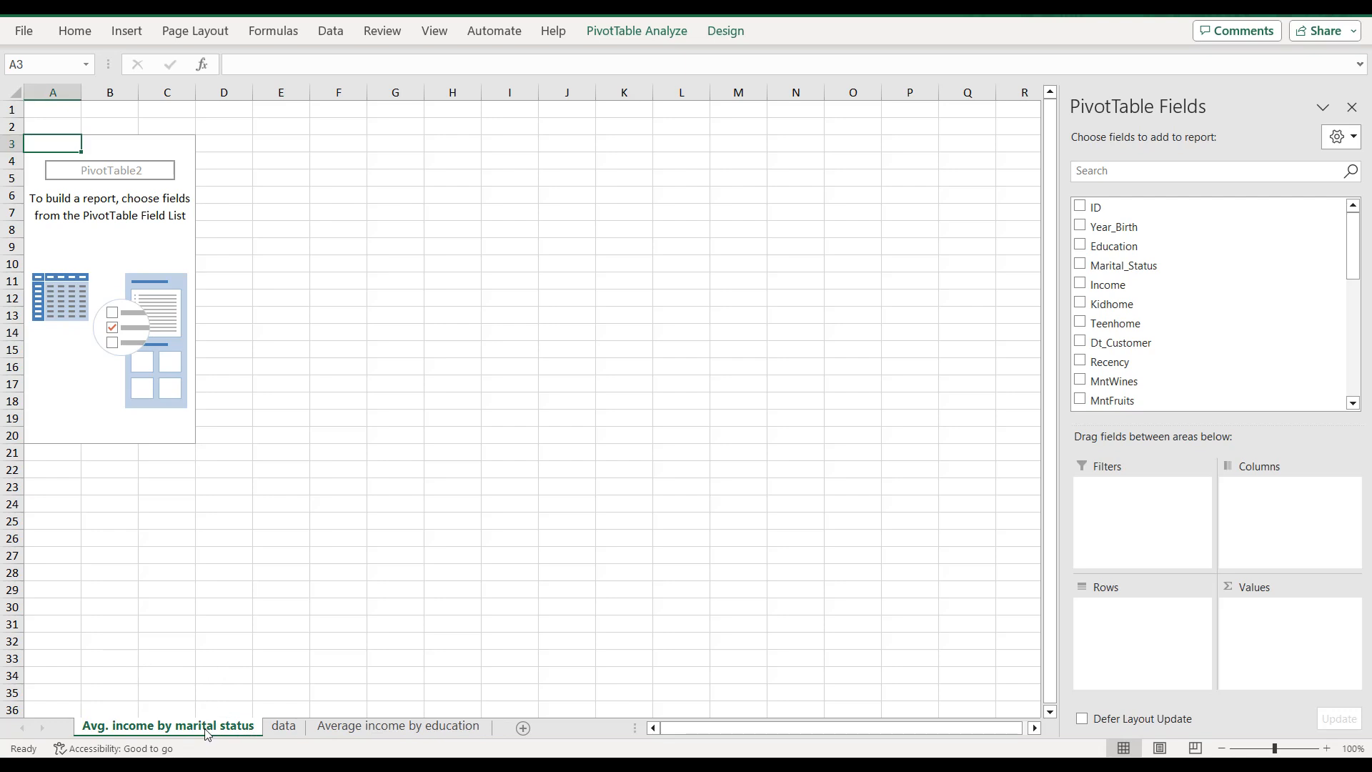
left_click_drag(215, 732, 502, 724)
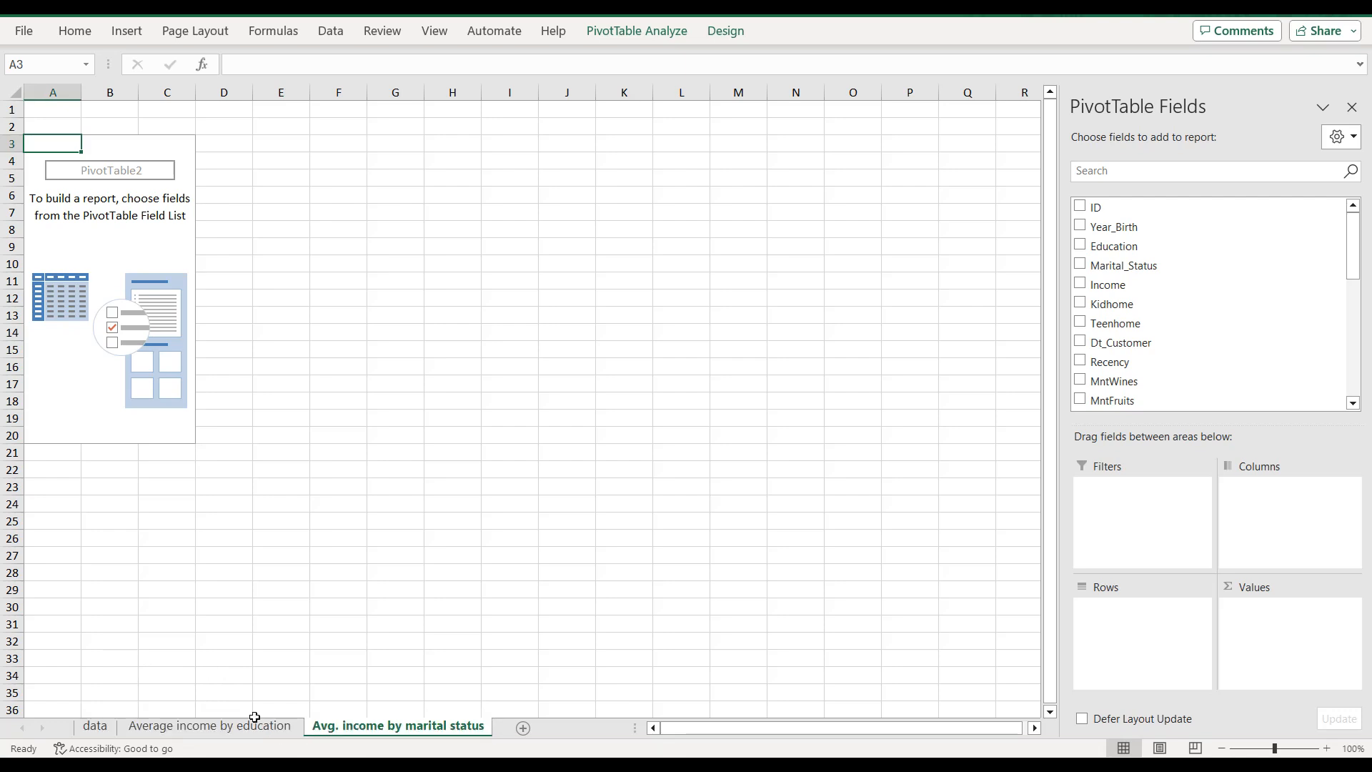
Step: Insert a third PivotTable on a new worksheet from the table on the data sheet
left_click(104, 726)
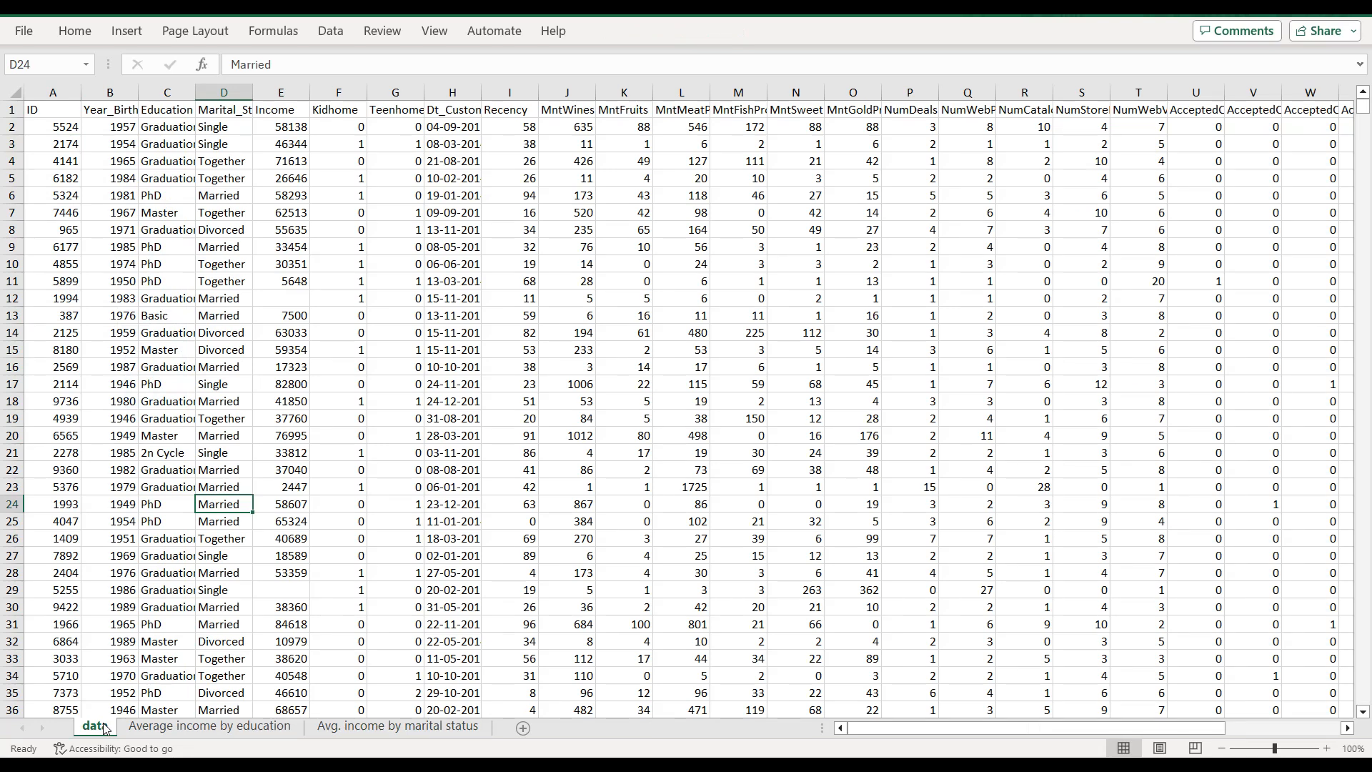
left_click(214, 378)
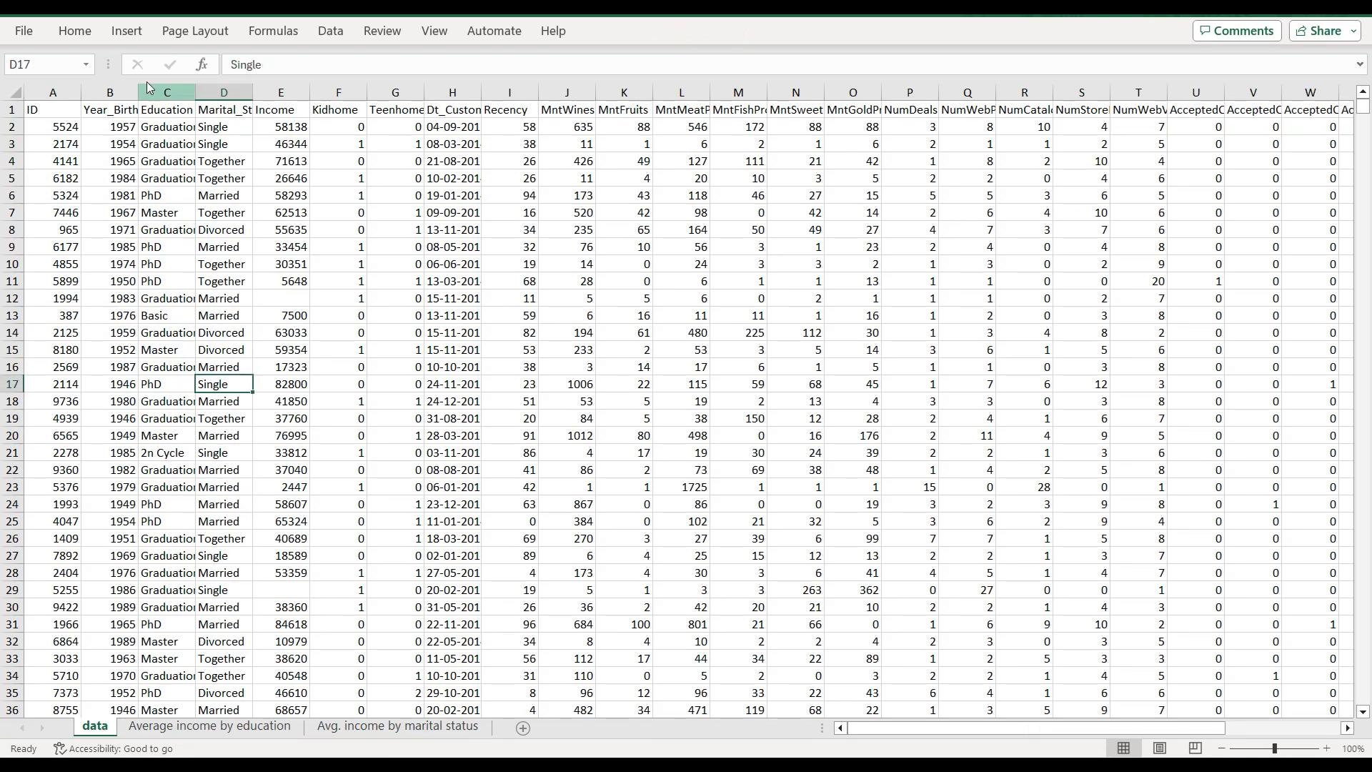
left_click(126, 32)
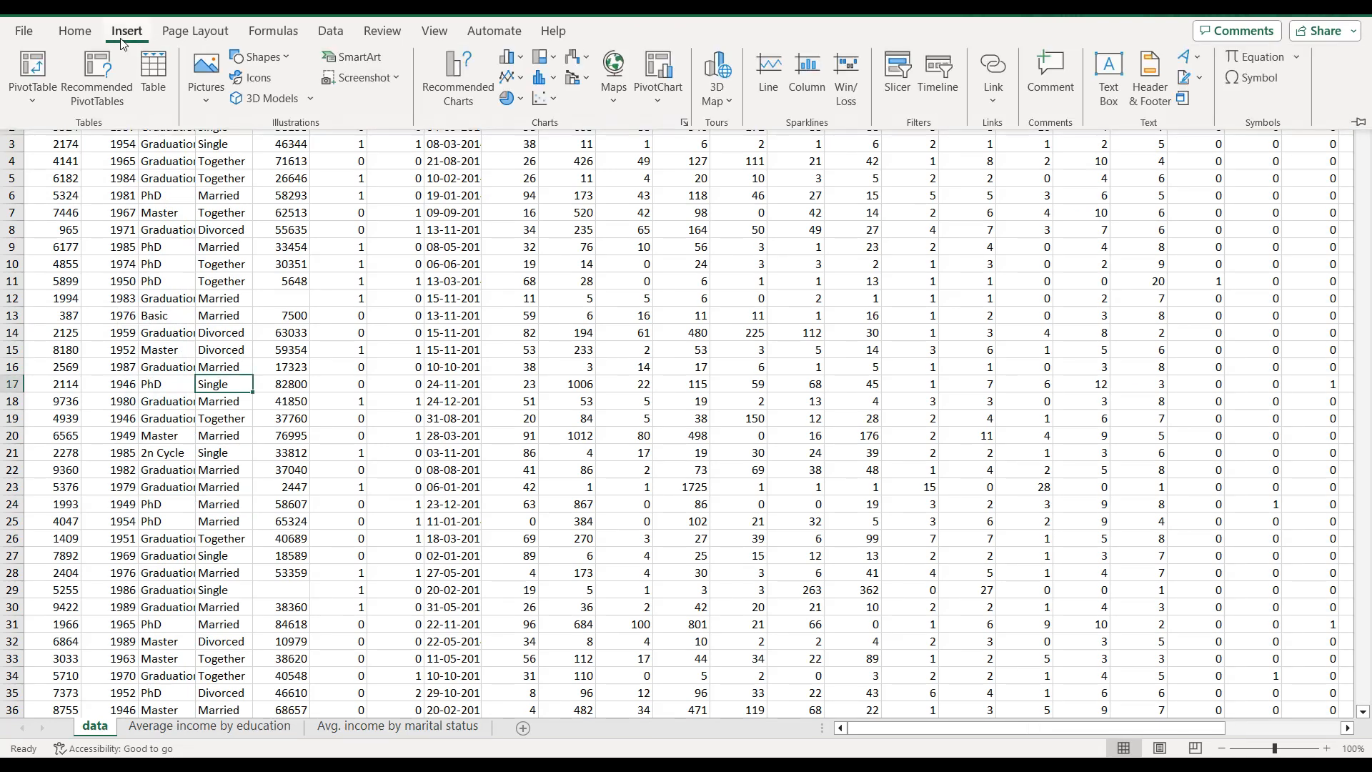
left_click(35, 68)
left_click(759, 465)
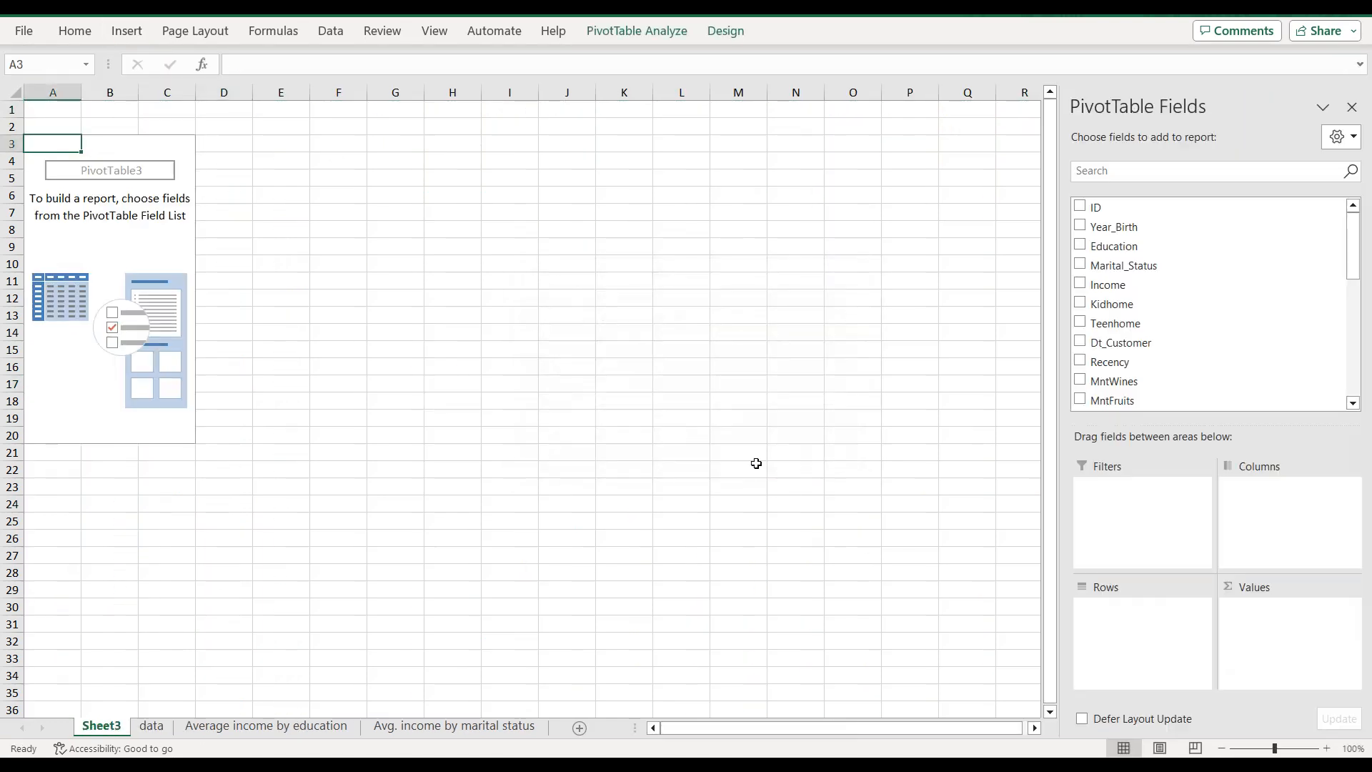
Step: Rename the third PivotTable sheet as "Customers by year of birth" and move it after the "Avg. income by marital status" sheet
double_click(93, 729)
type("Cus")
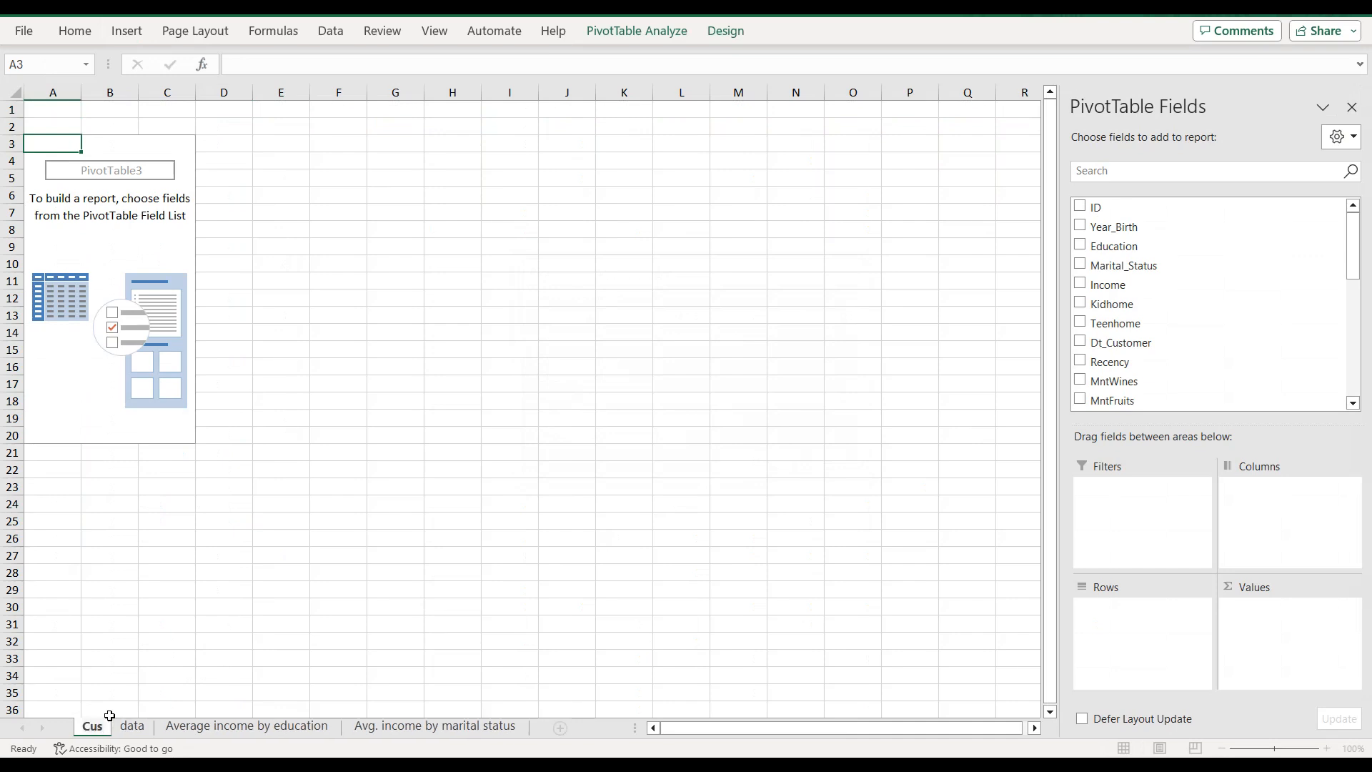
type("tomers")
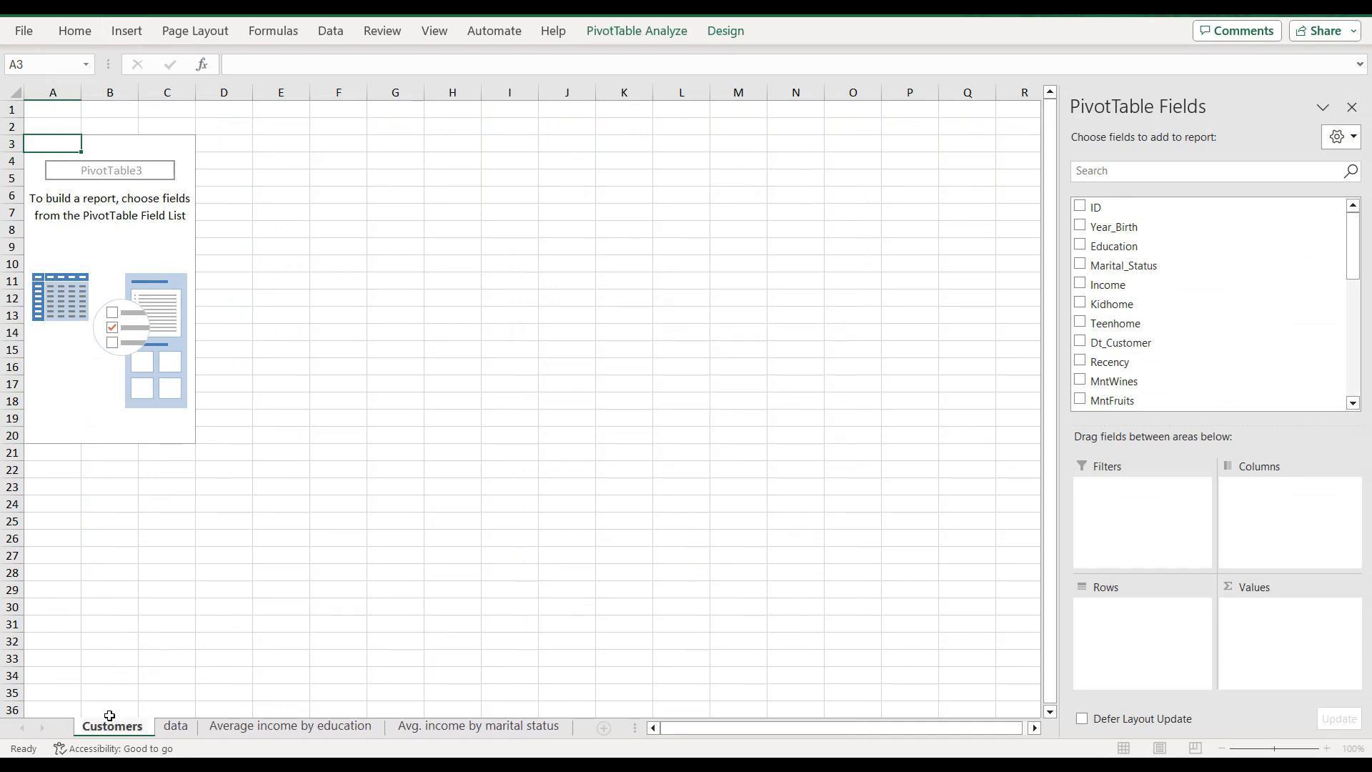
type(" by year o")
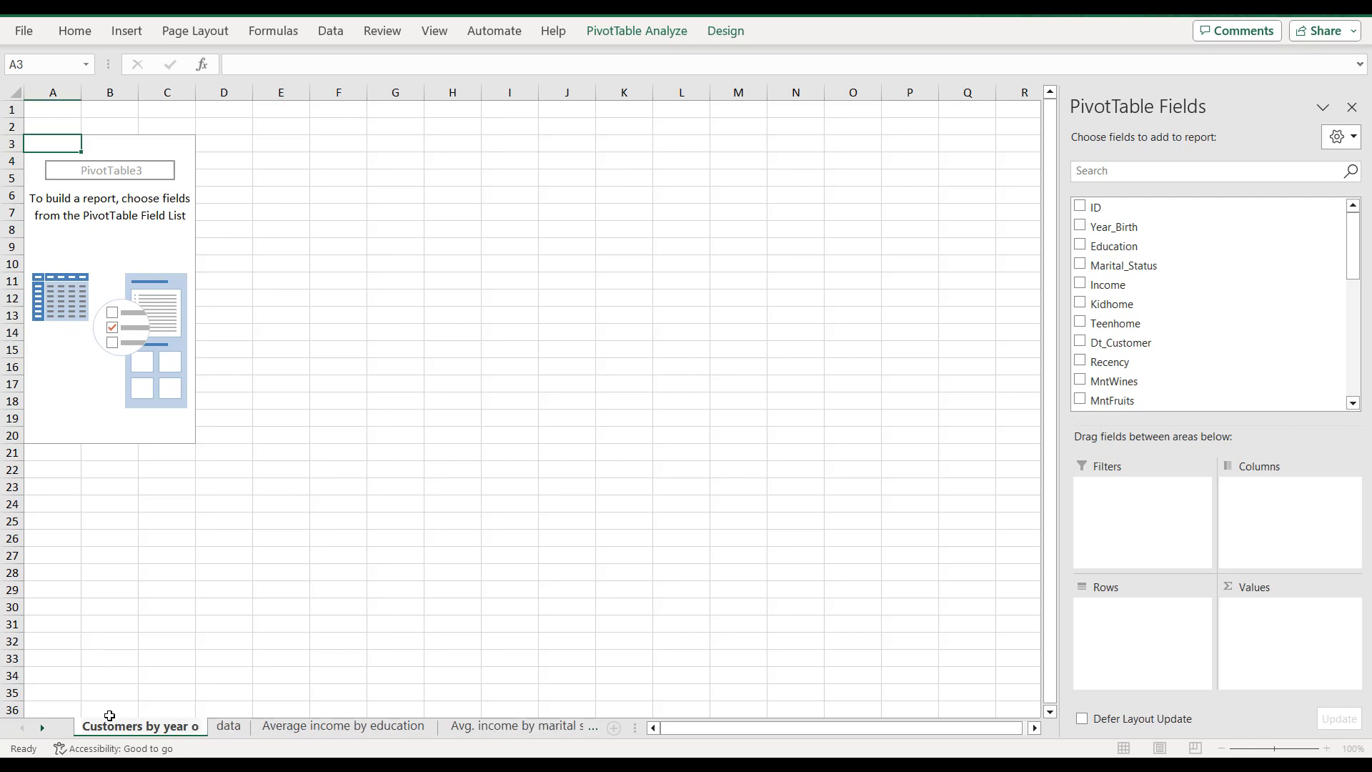
type("f birth")
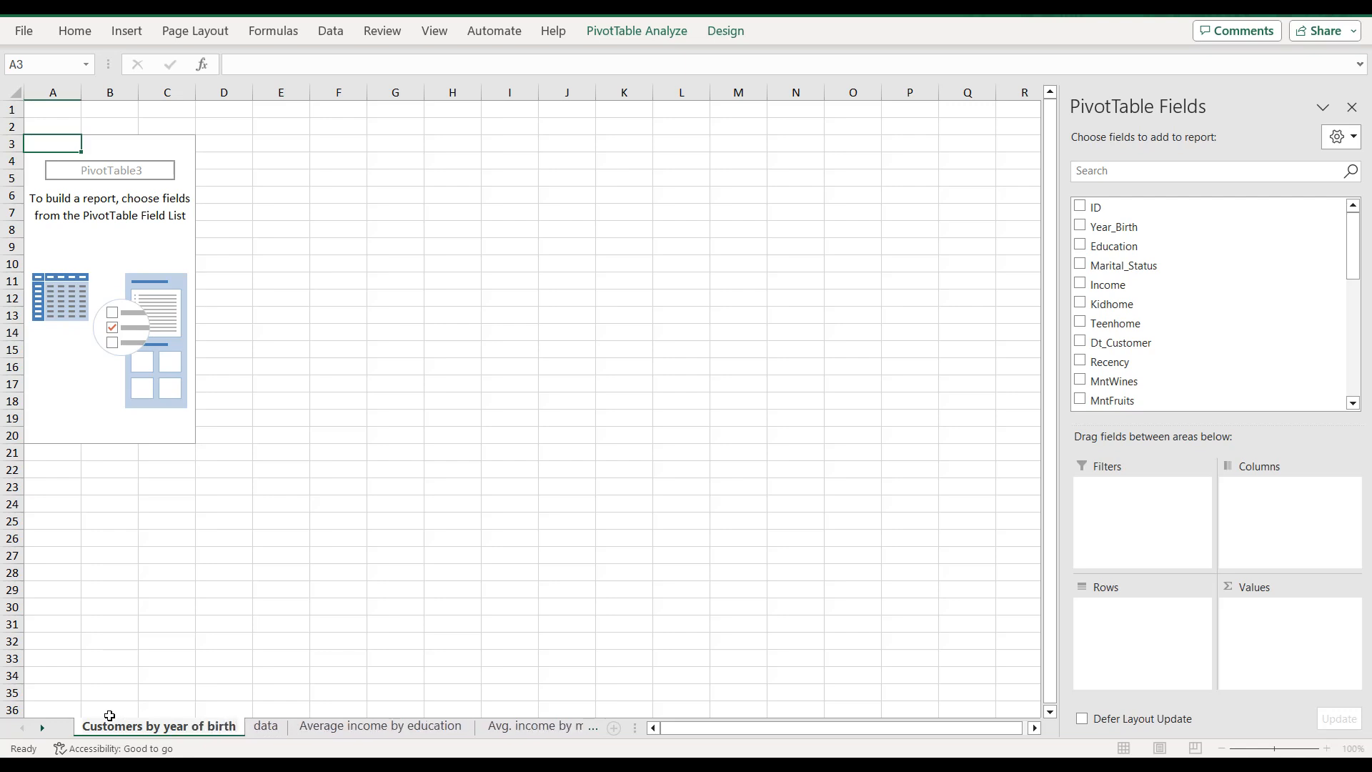
key("Return")
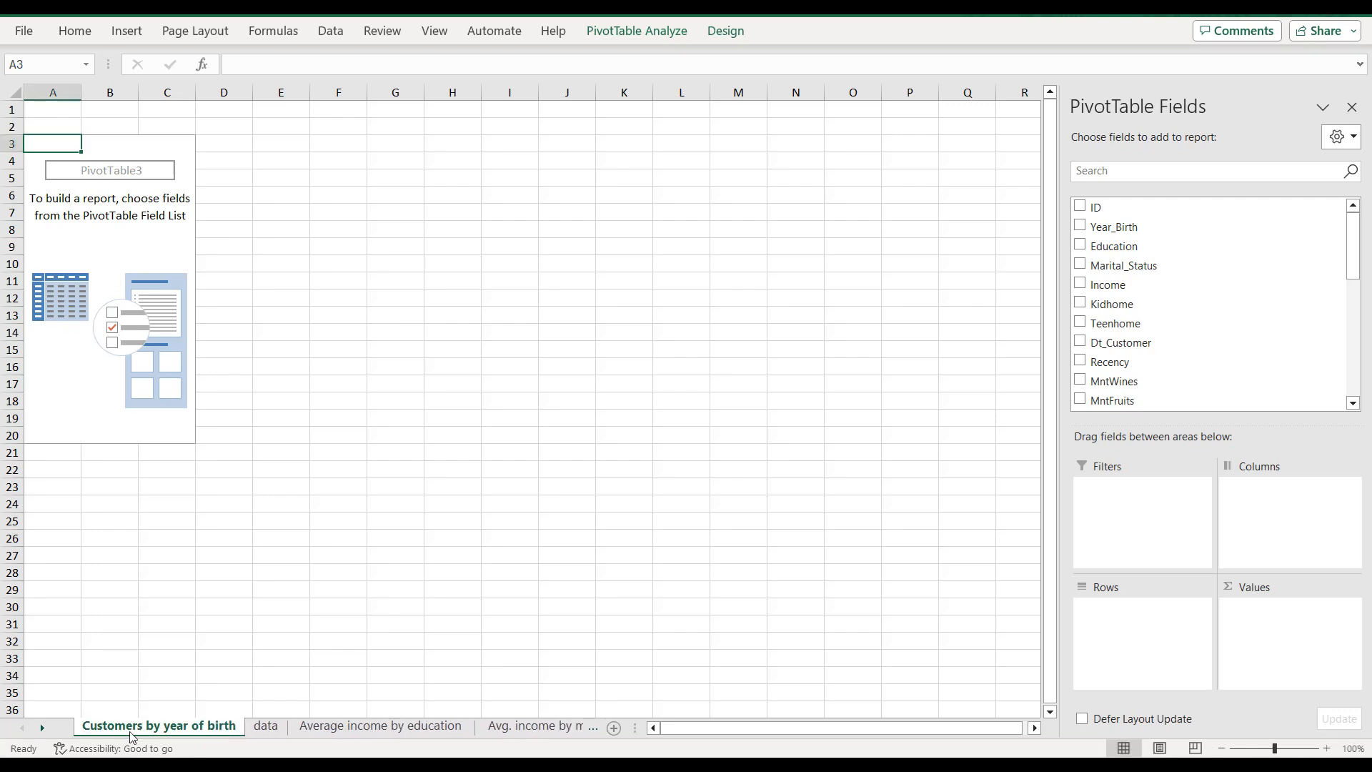
left_click_drag(148, 726, 493, 725)
Step: Insert a fourth PivotTable on a new worksheet from the range data!$A$1:$AC$2241
left_click(22, 727)
left_click(93, 726)
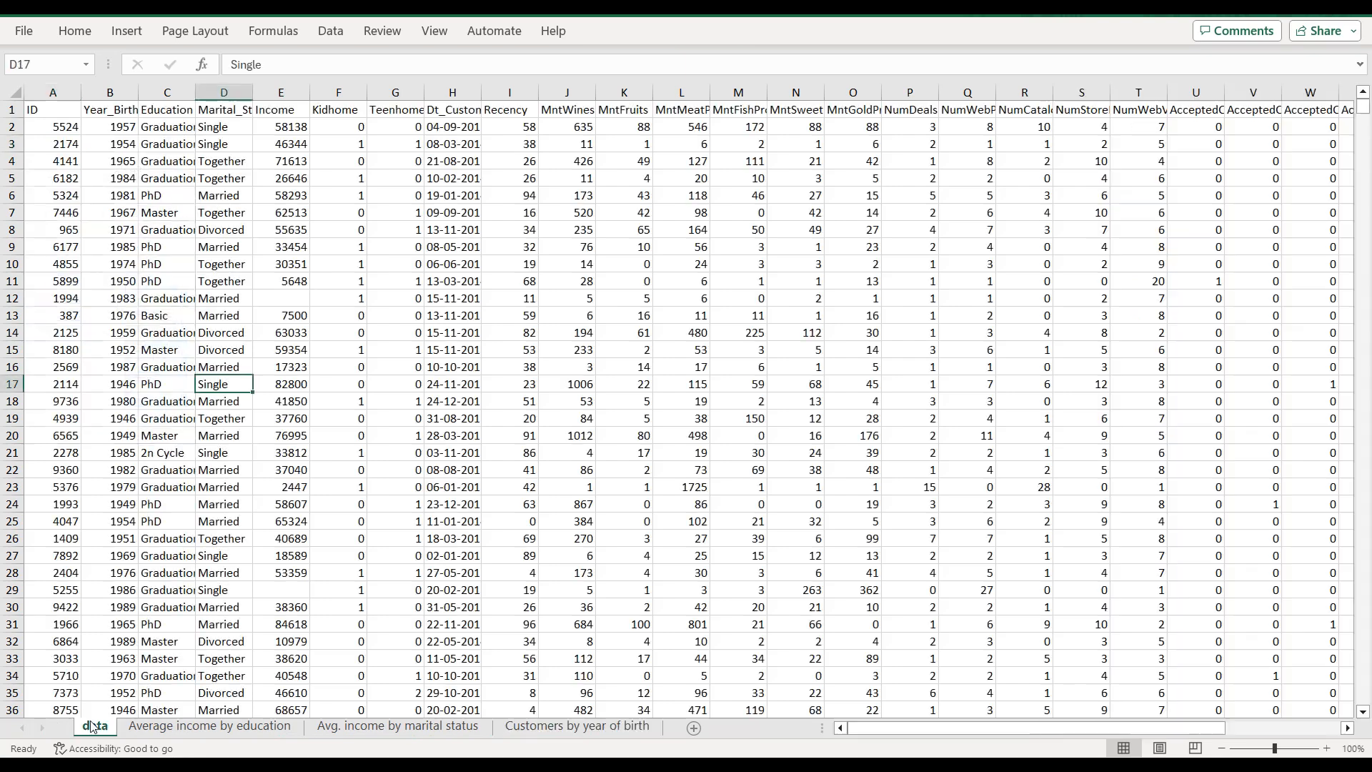
left_click(199, 365)
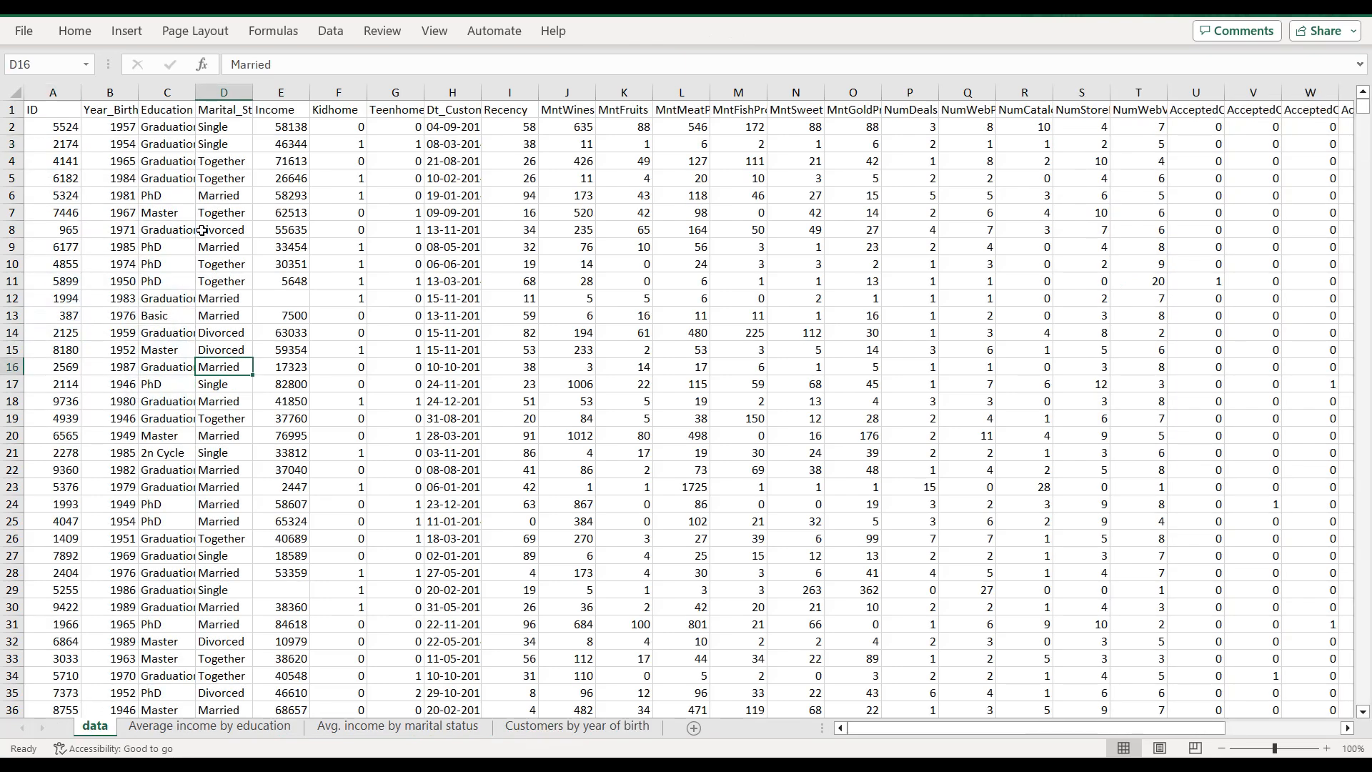
left_click(127, 31)
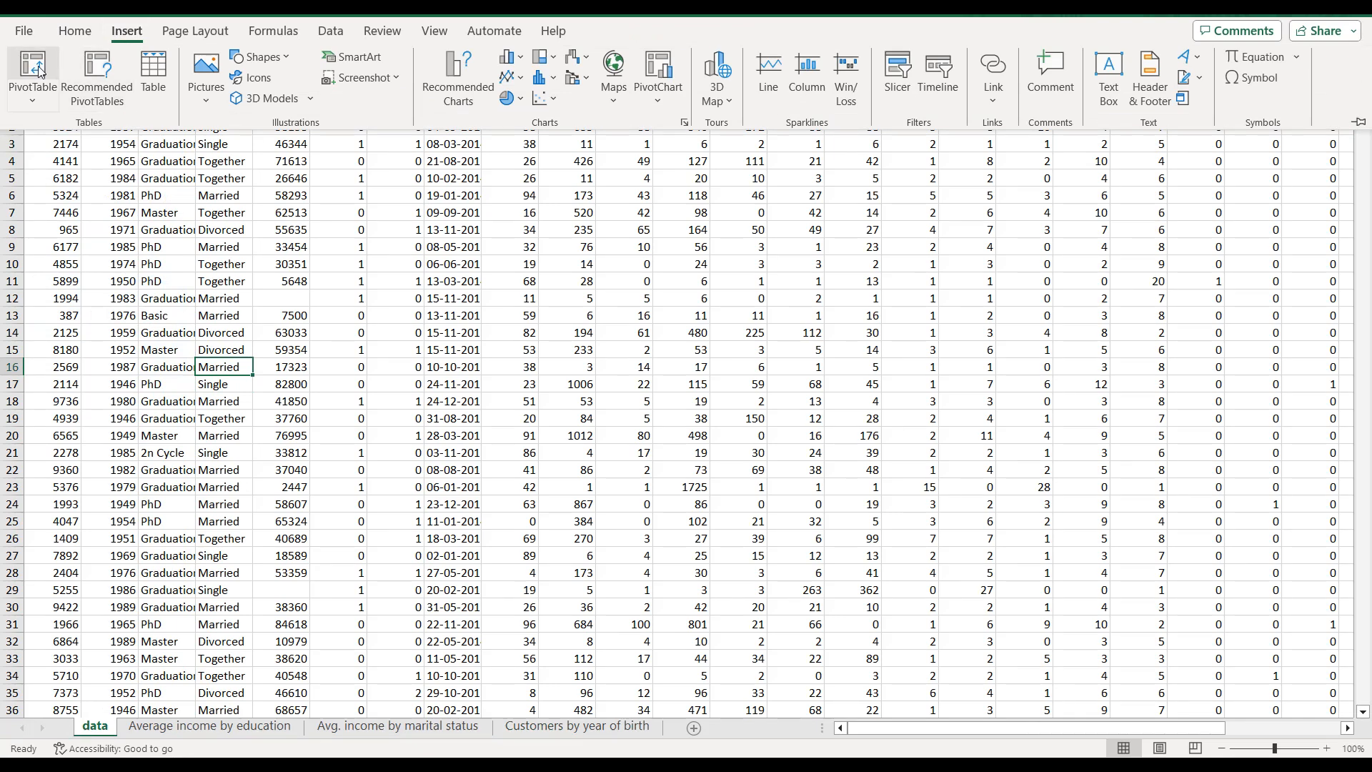
left_click(39, 69)
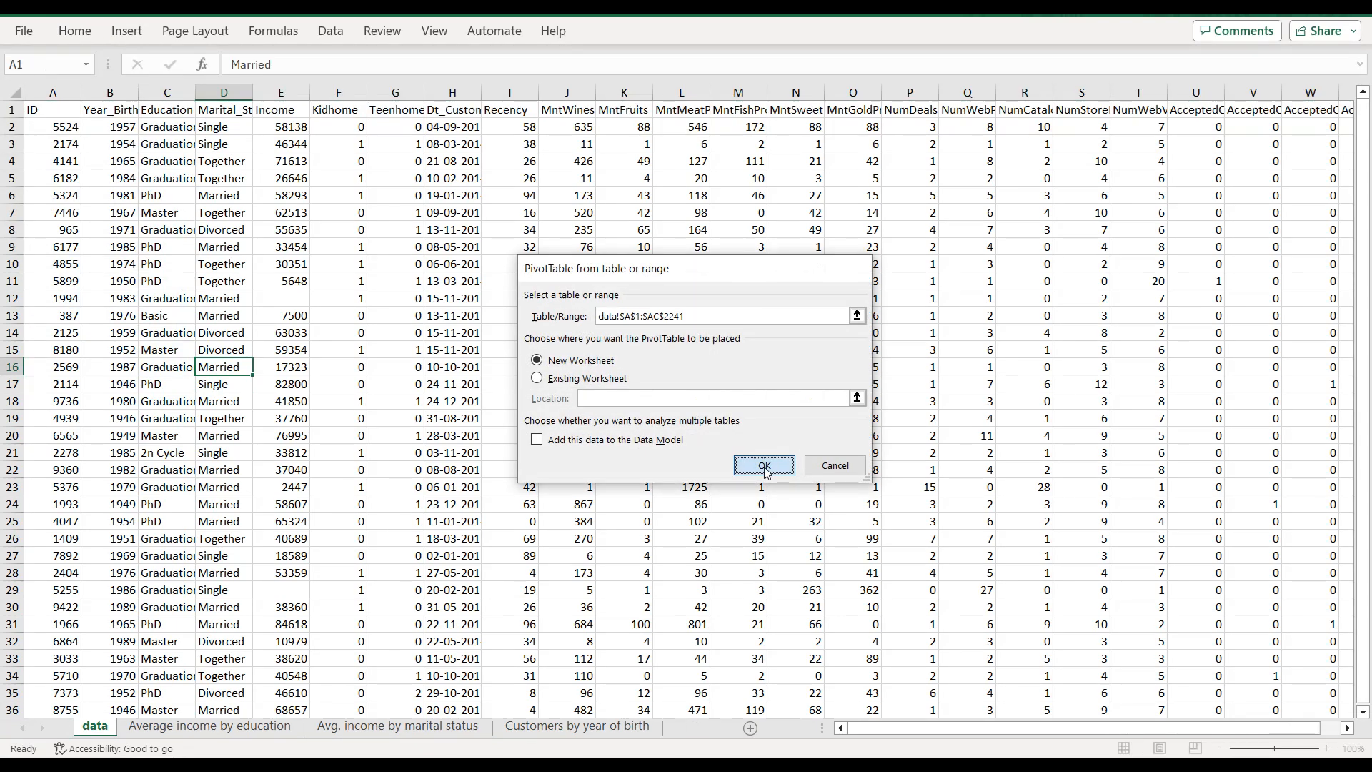
left_click(764, 465)
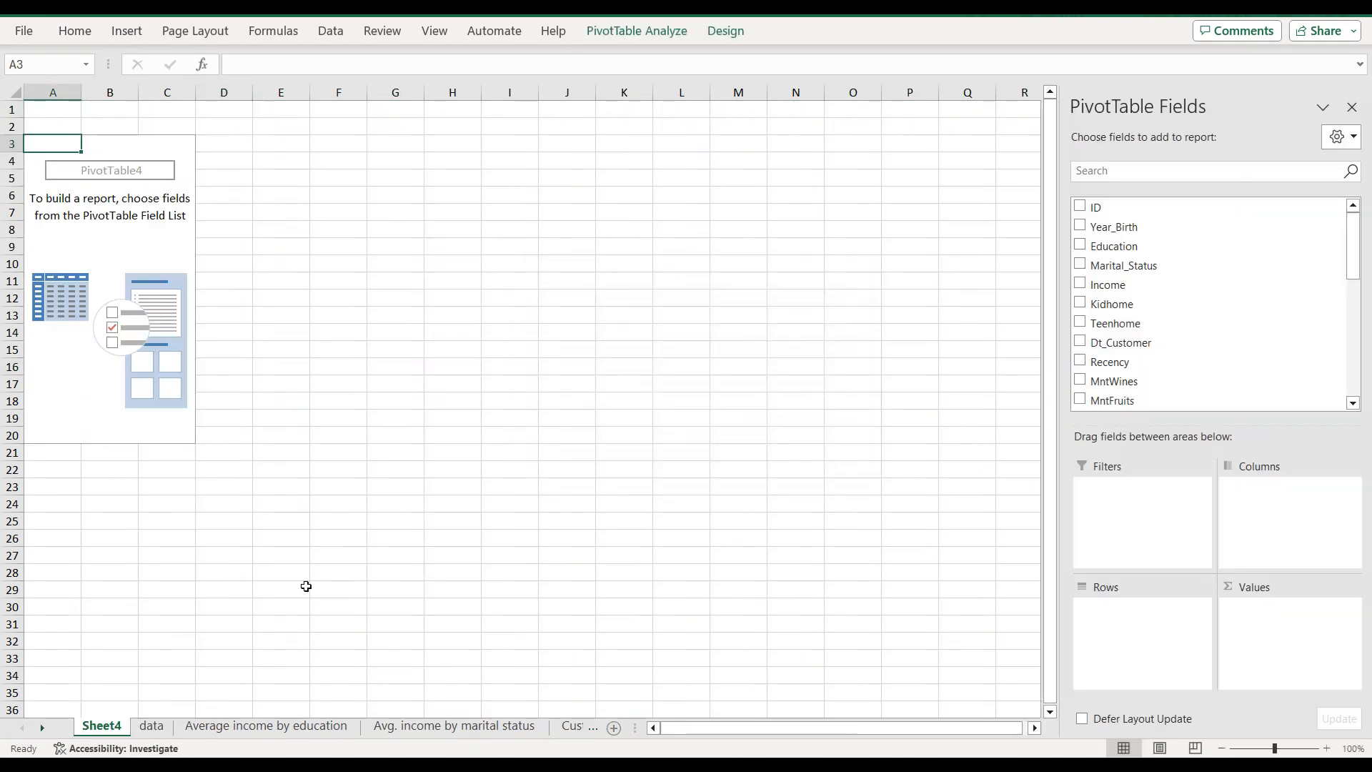
Step: Rename the fourth PivotTable sheet as "Customers by marital status kid" and move it after the "Customers by year of birth" sheet
double_click(112, 726)
type("Customers by marital status kid")
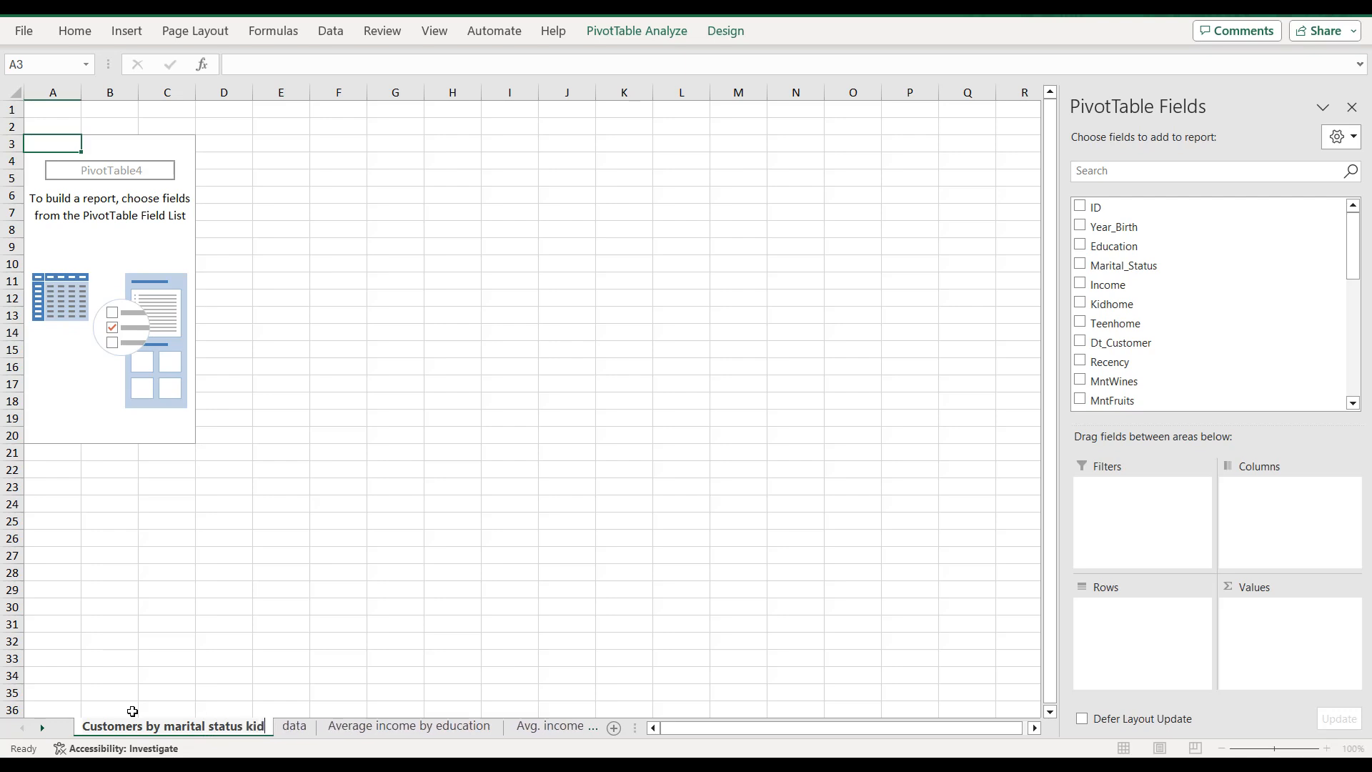
key("Return")
mouse_move(159, 727)
left_mouse_down()
mouse_move(603, 728)
mouse_move(441, 725)
left_mouse_up()
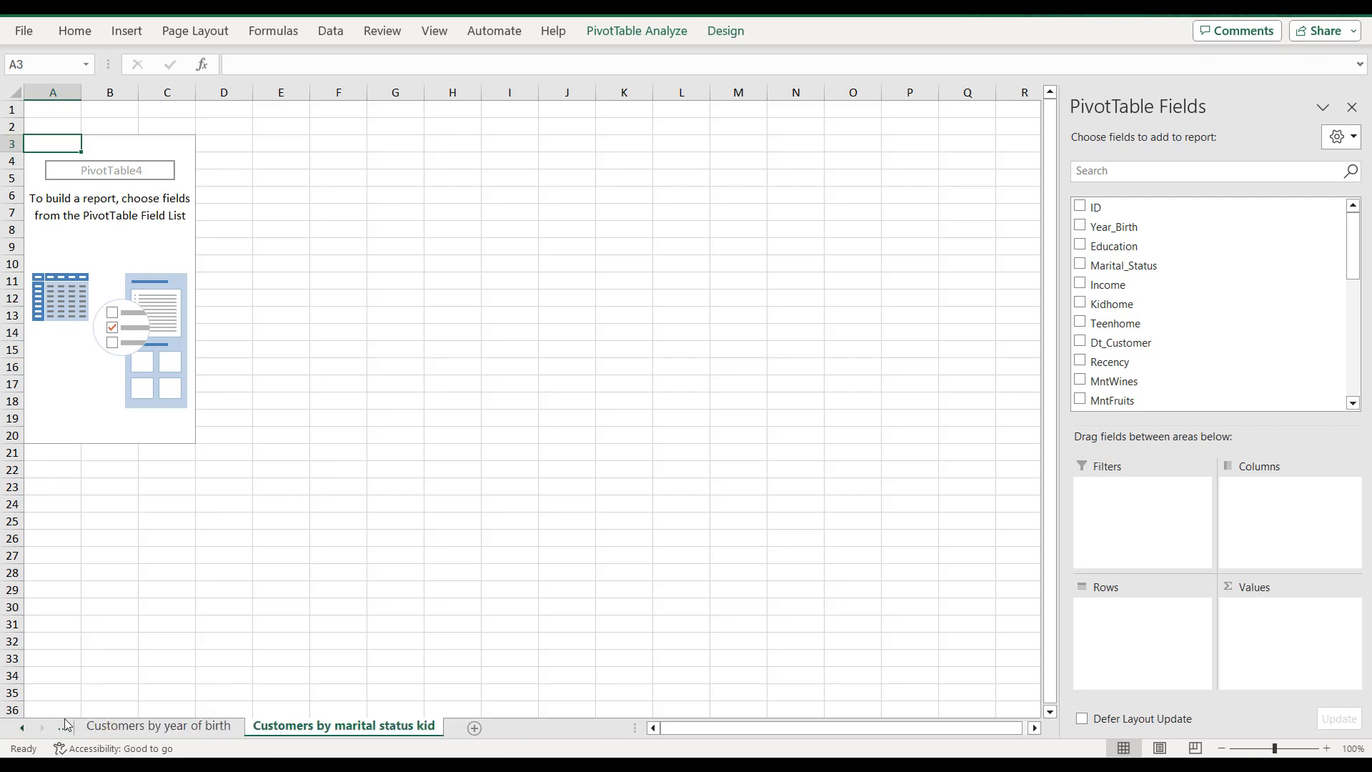
Step: Insert a fifth PivotTable on a new worksheet from the range data!$A$1:$AC$2241
left_click(22, 726)
left_click(21, 727)
left_click(22, 727)
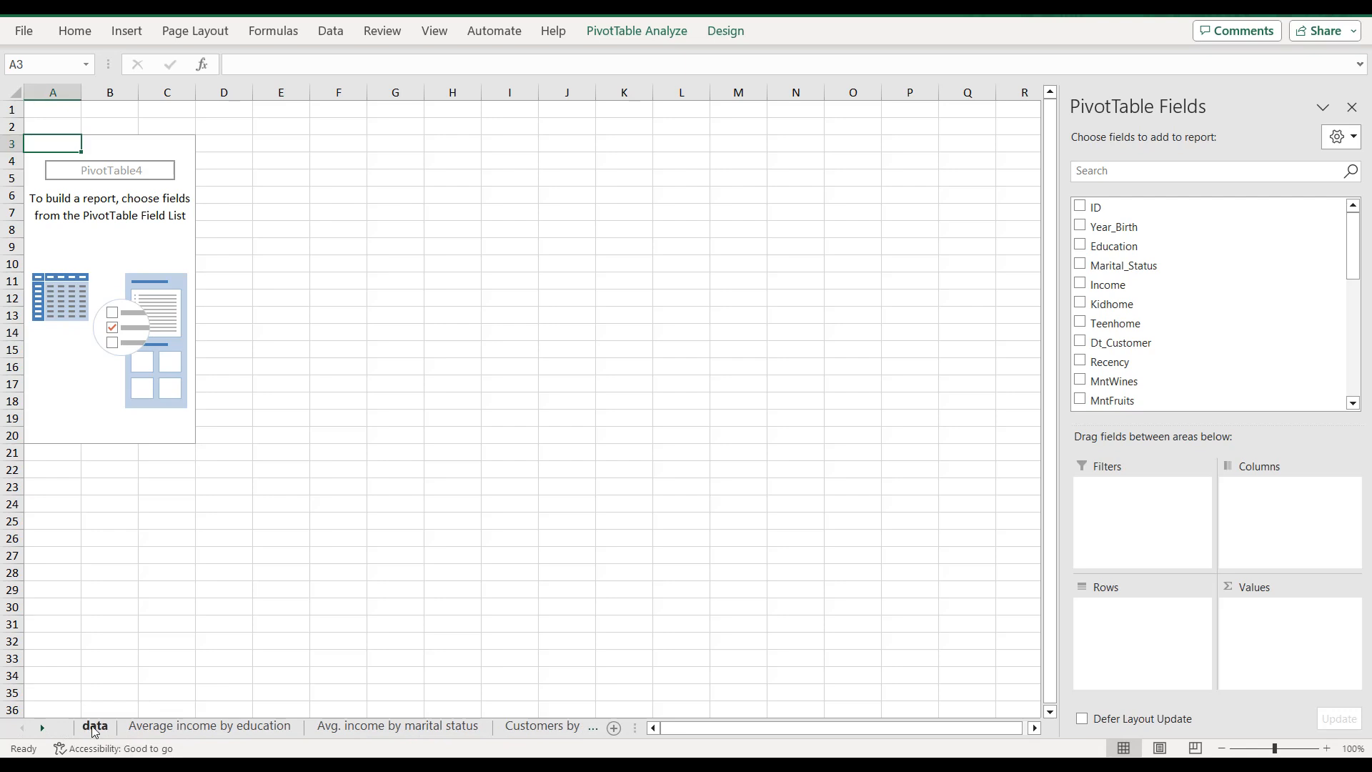
left_click(93, 727)
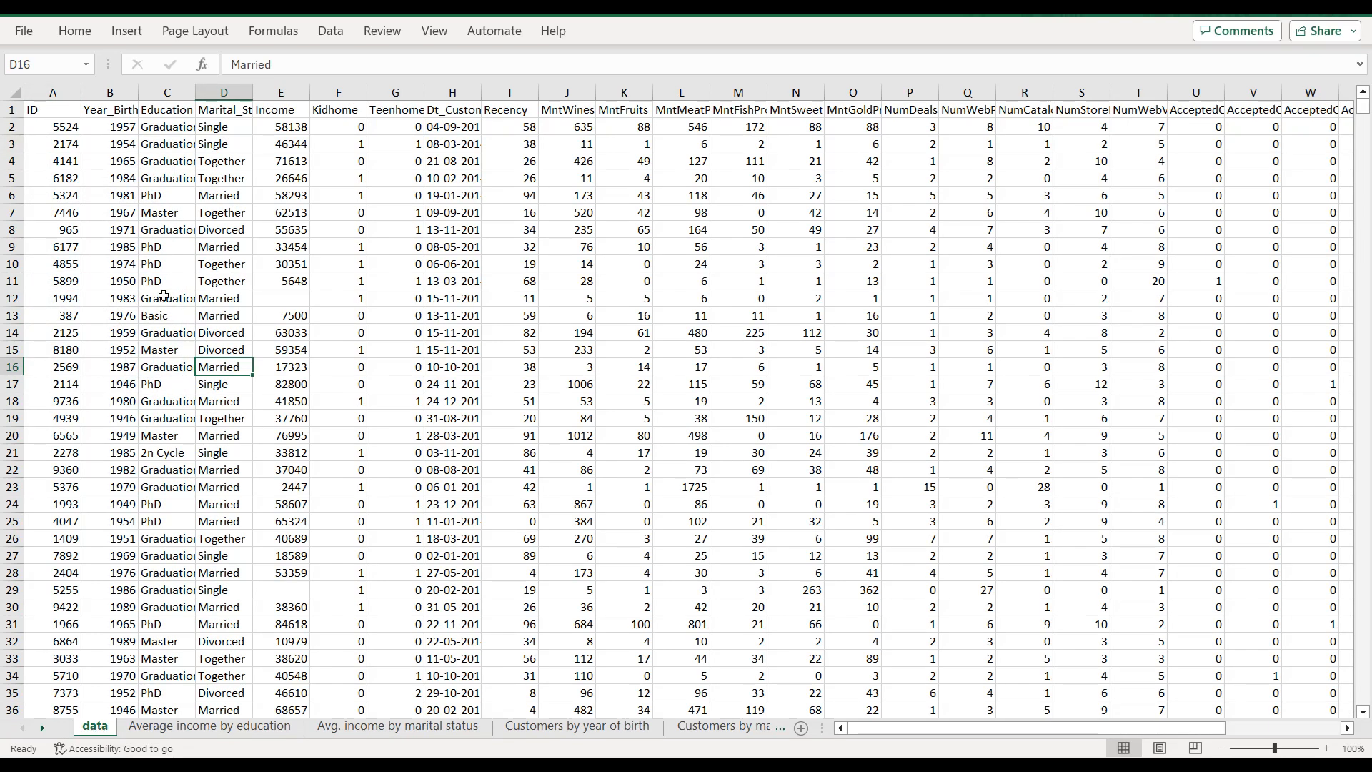
left_click(127, 31)
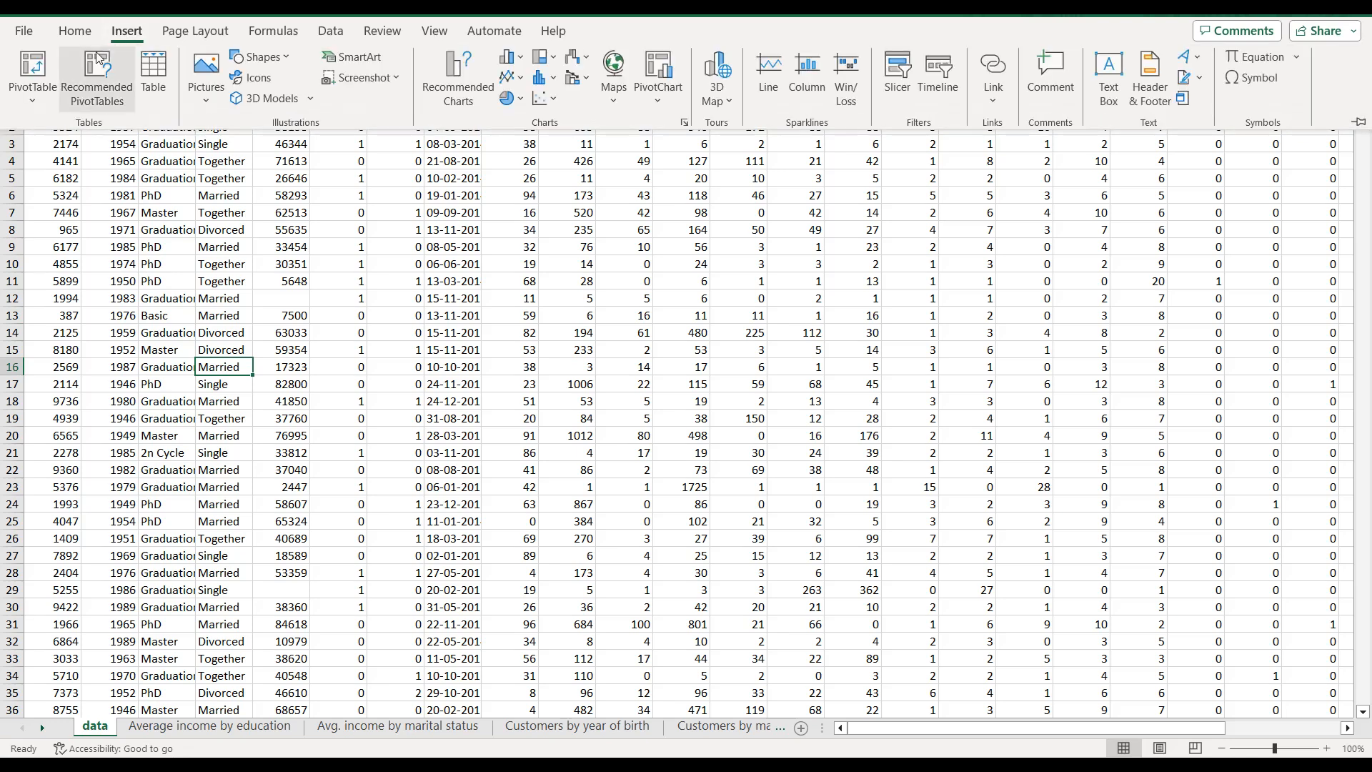
left_click(33, 65)
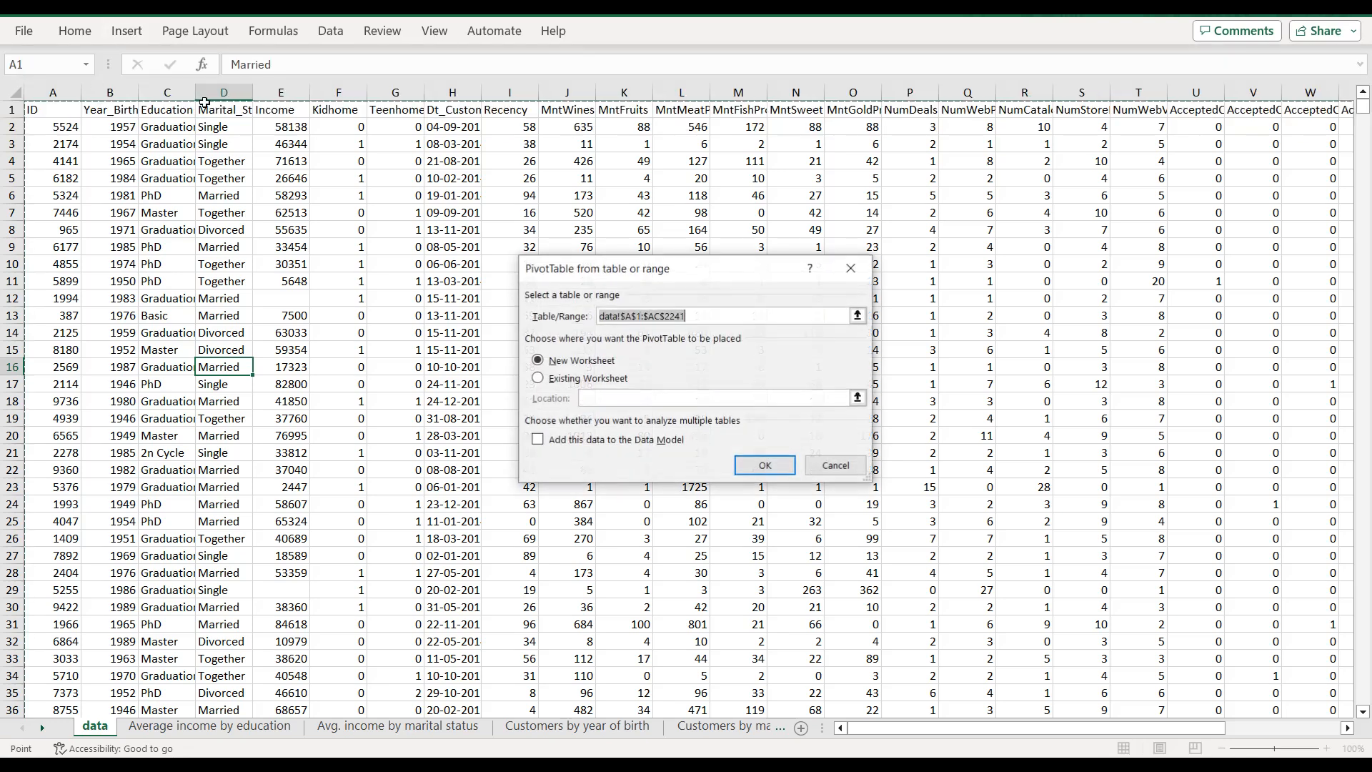
left_click(765, 466)
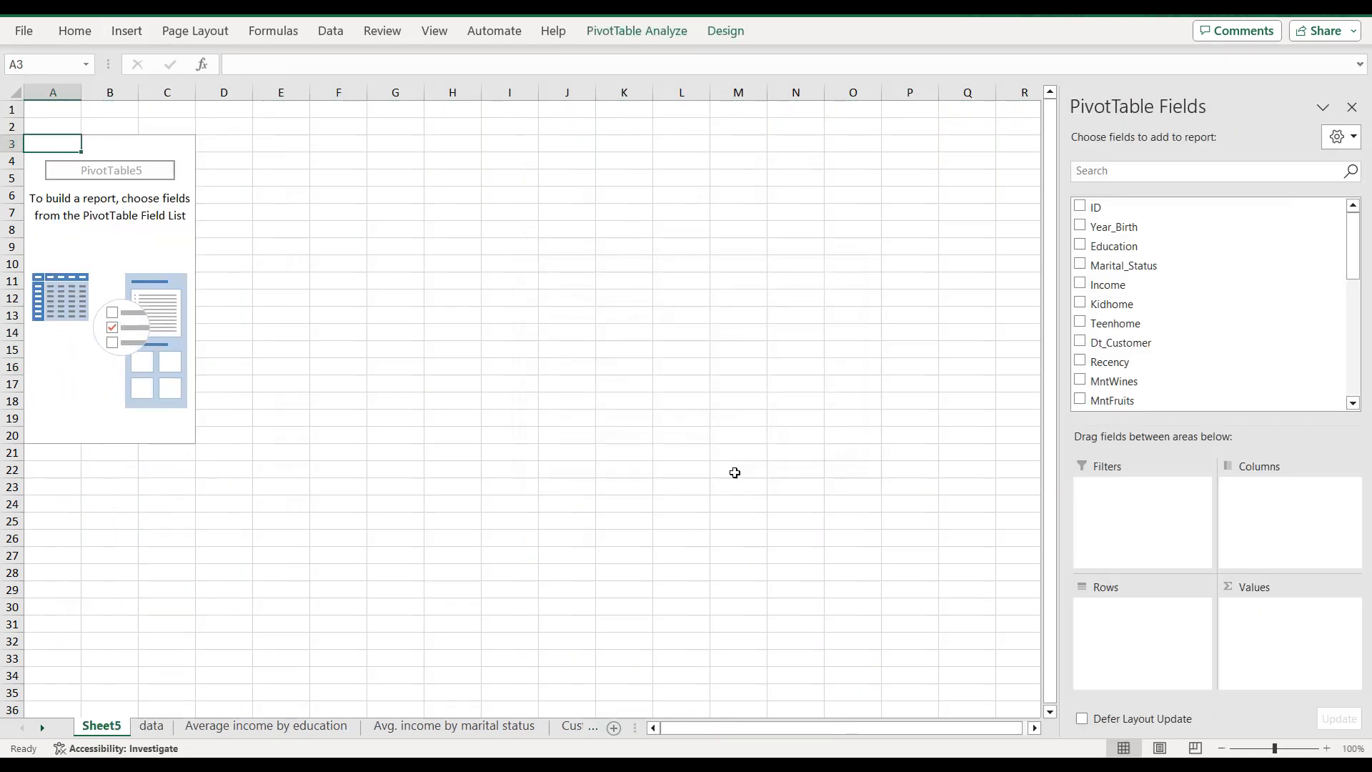
Step: Rename the fifth PivotTable sheet as "Customers by education" and move it to the end of the sheet order
double_click(108, 726)
type("Cus")
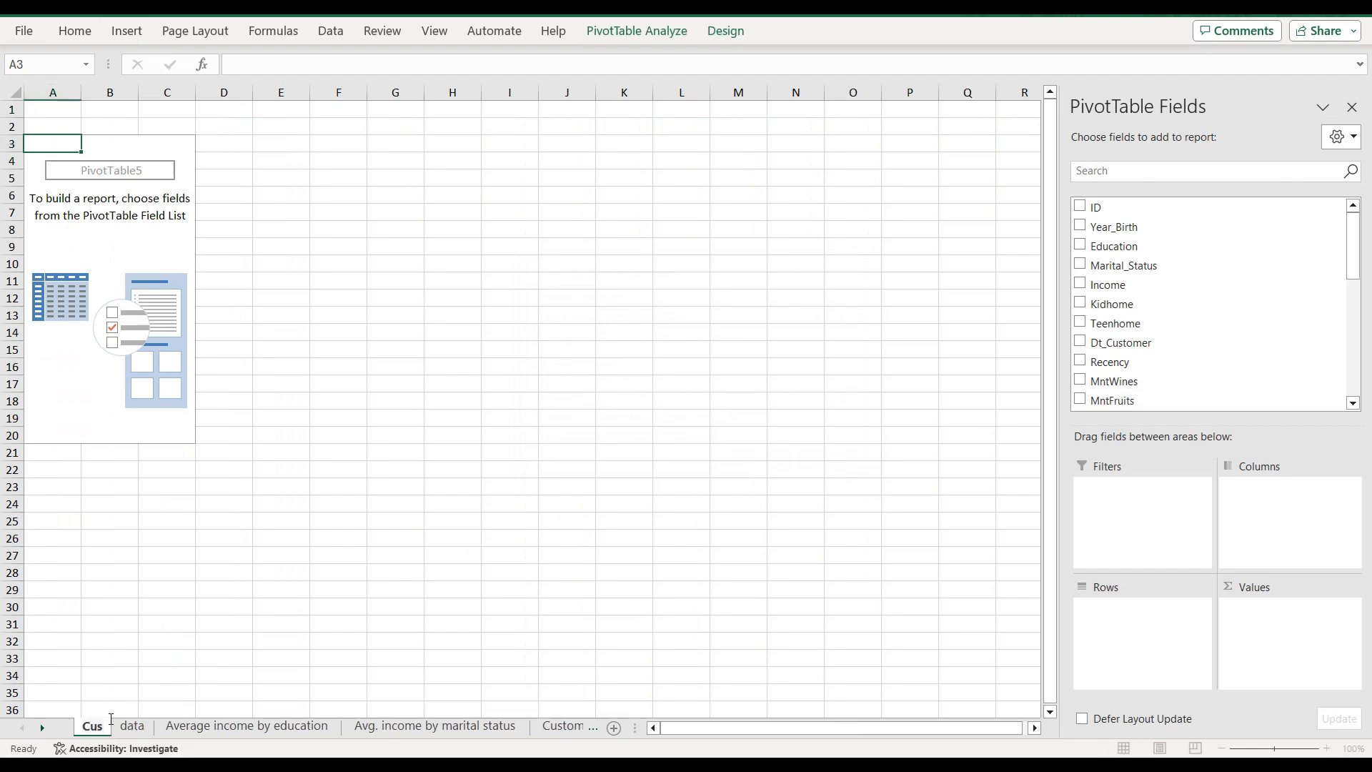
type("tomers by education")
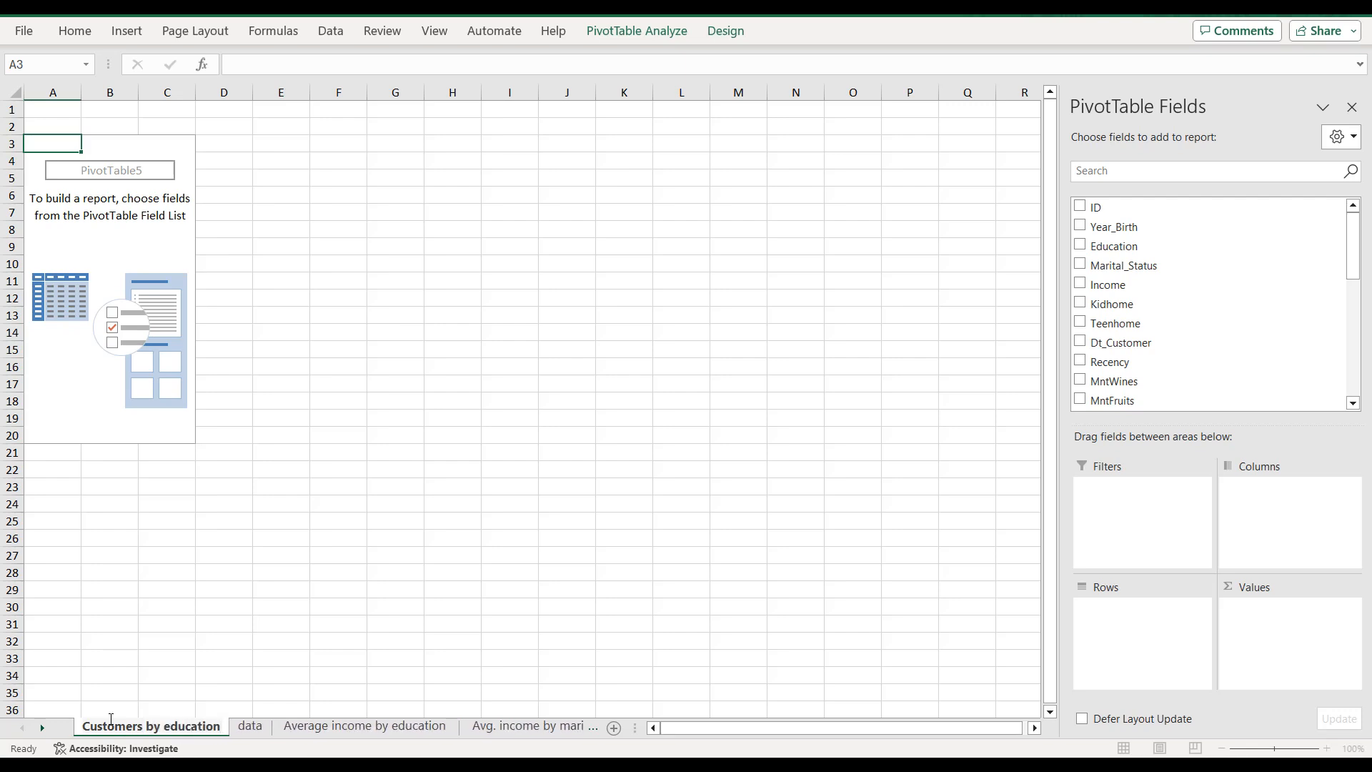
key("Return")
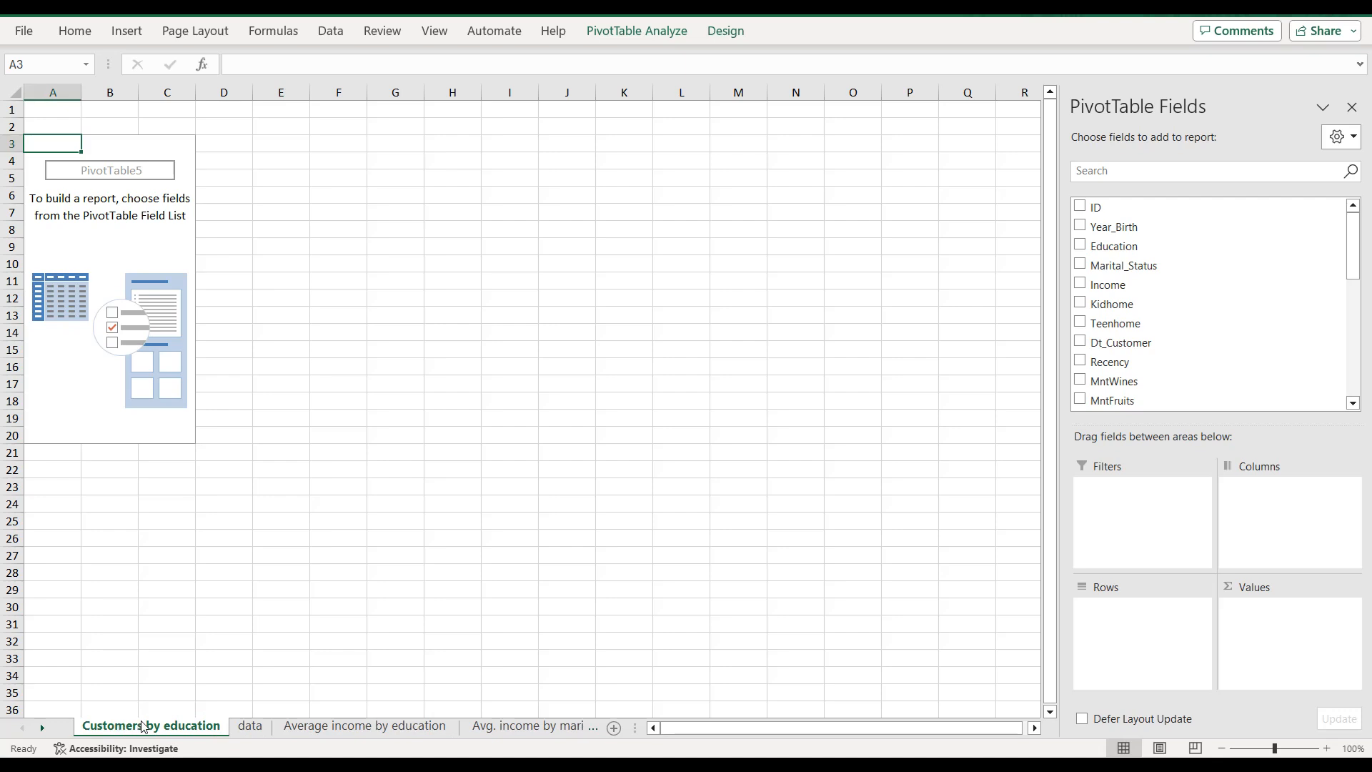
mouse_move(145, 721)
left_mouse_down()
mouse_move(636, 717)
mouse_move(458, 722)
left_mouse_up()
Step: Insert a sixth PivotTable on a new worksheet from the range data!$A$1:$AC$2241
left_click(22, 728)
left_click(23, 729)
left_click(22, 729)
left_click(81, 732)
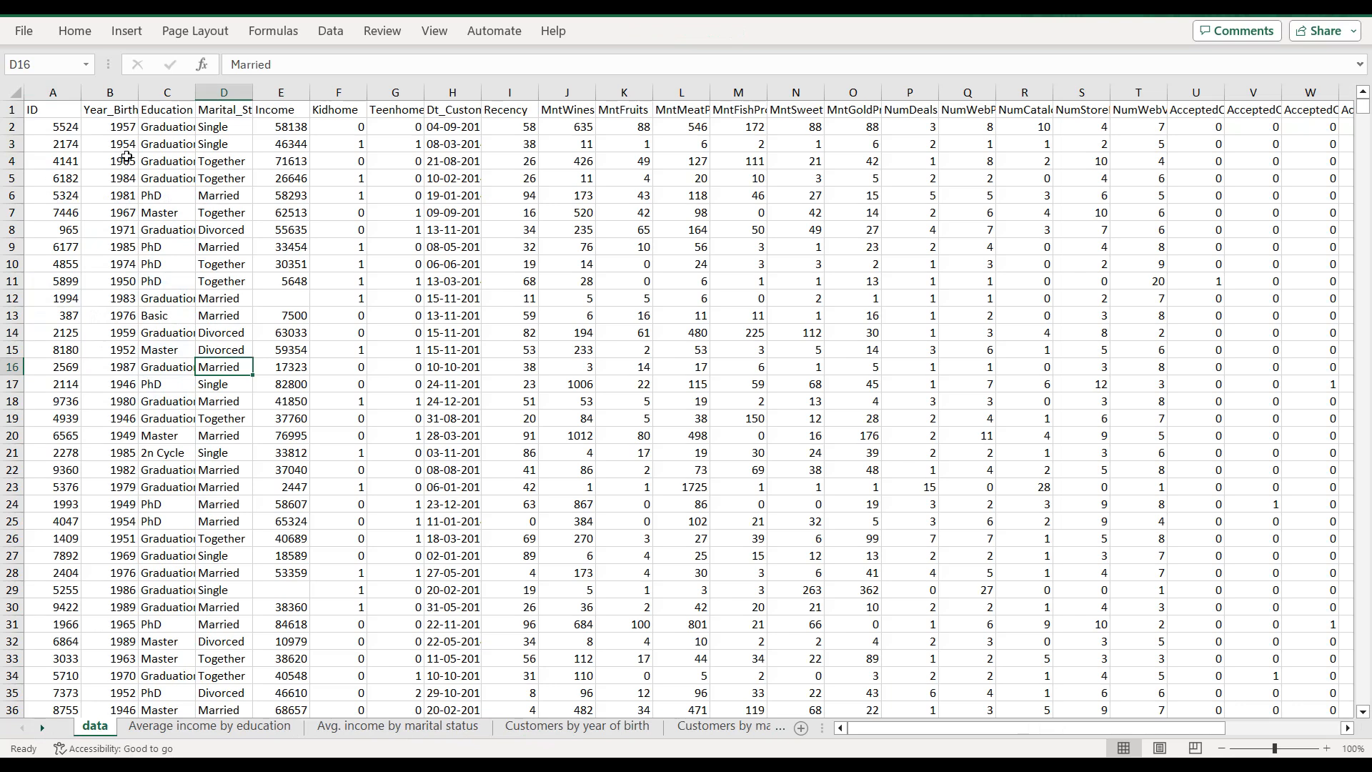
left_click(129, 32)
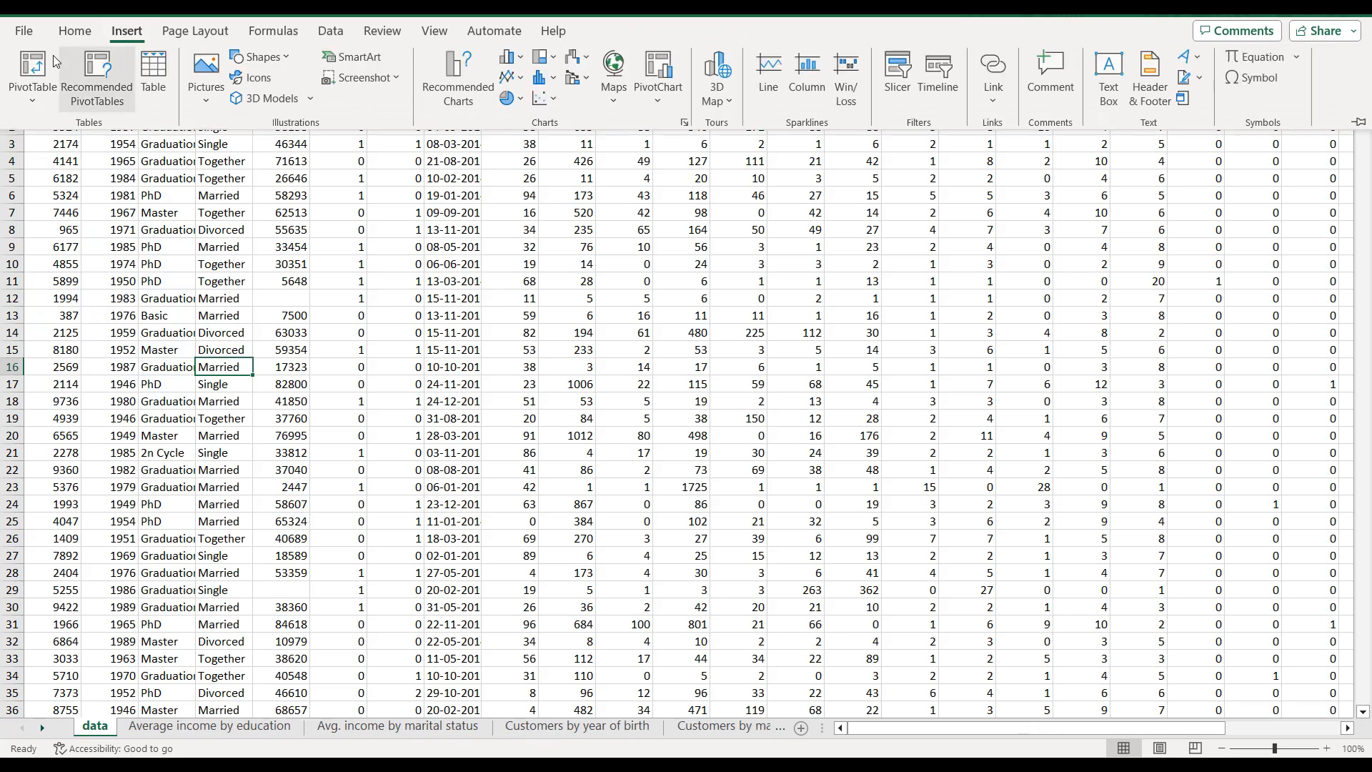
left_click(47, 62)
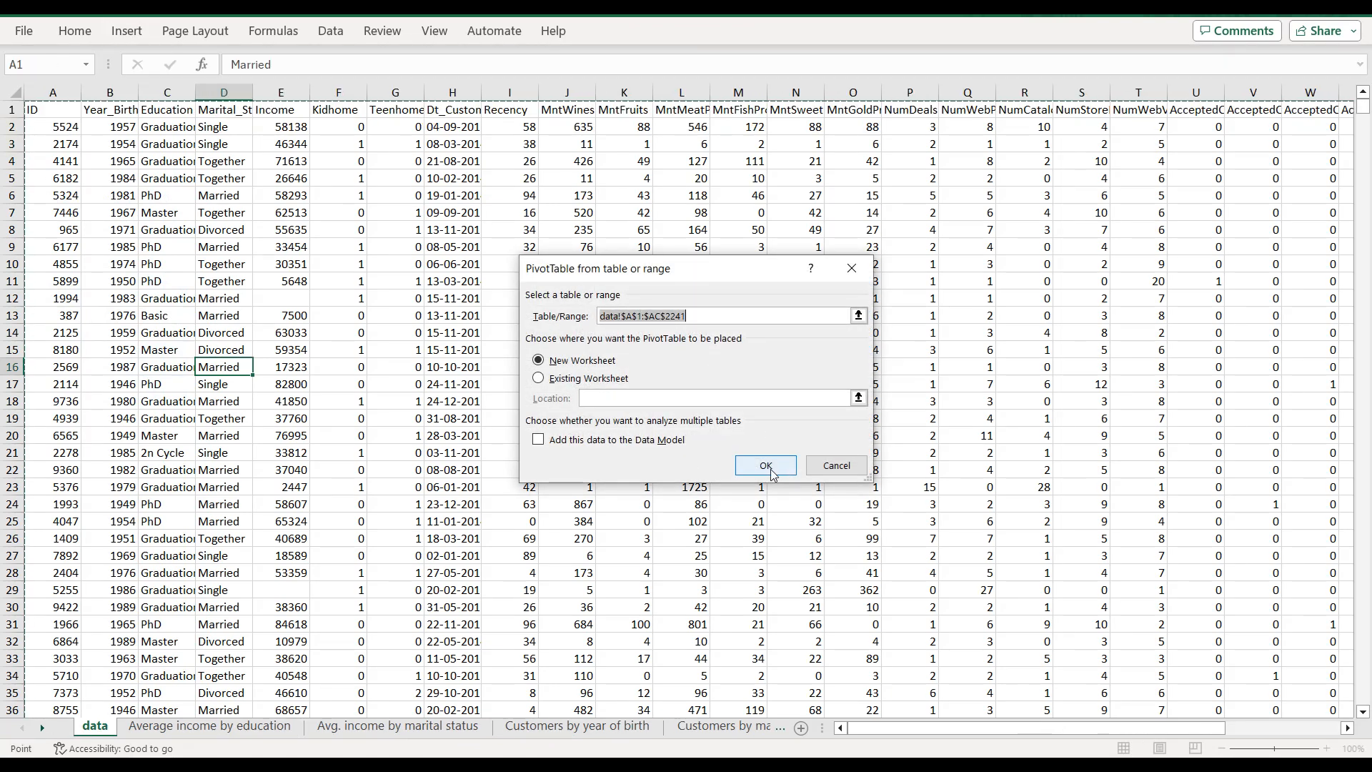
left_click(765, 466)
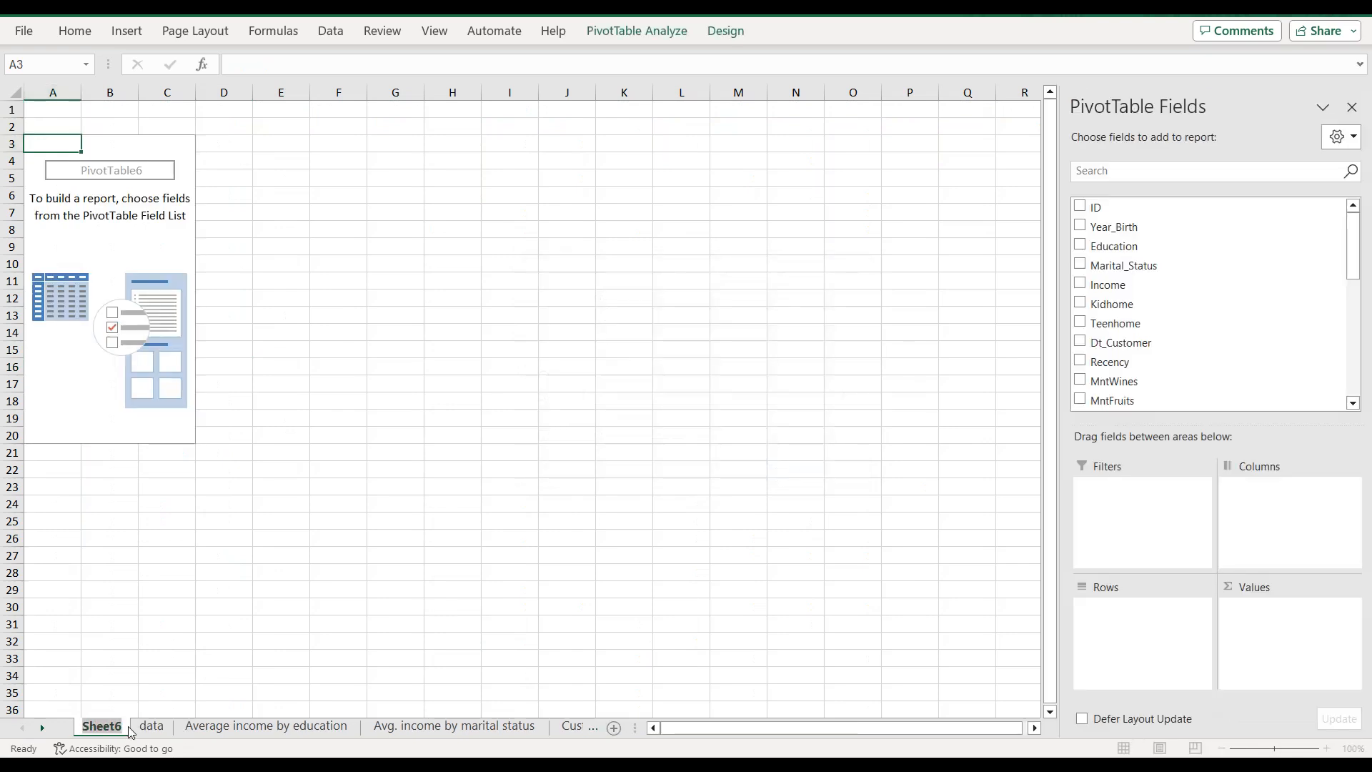
Step: Rename the sixth PivotTable sheet as "Custmers by complaint" and move it after the "Customers by education" sheet
double_click(101, 727)
type("Custmers by com")
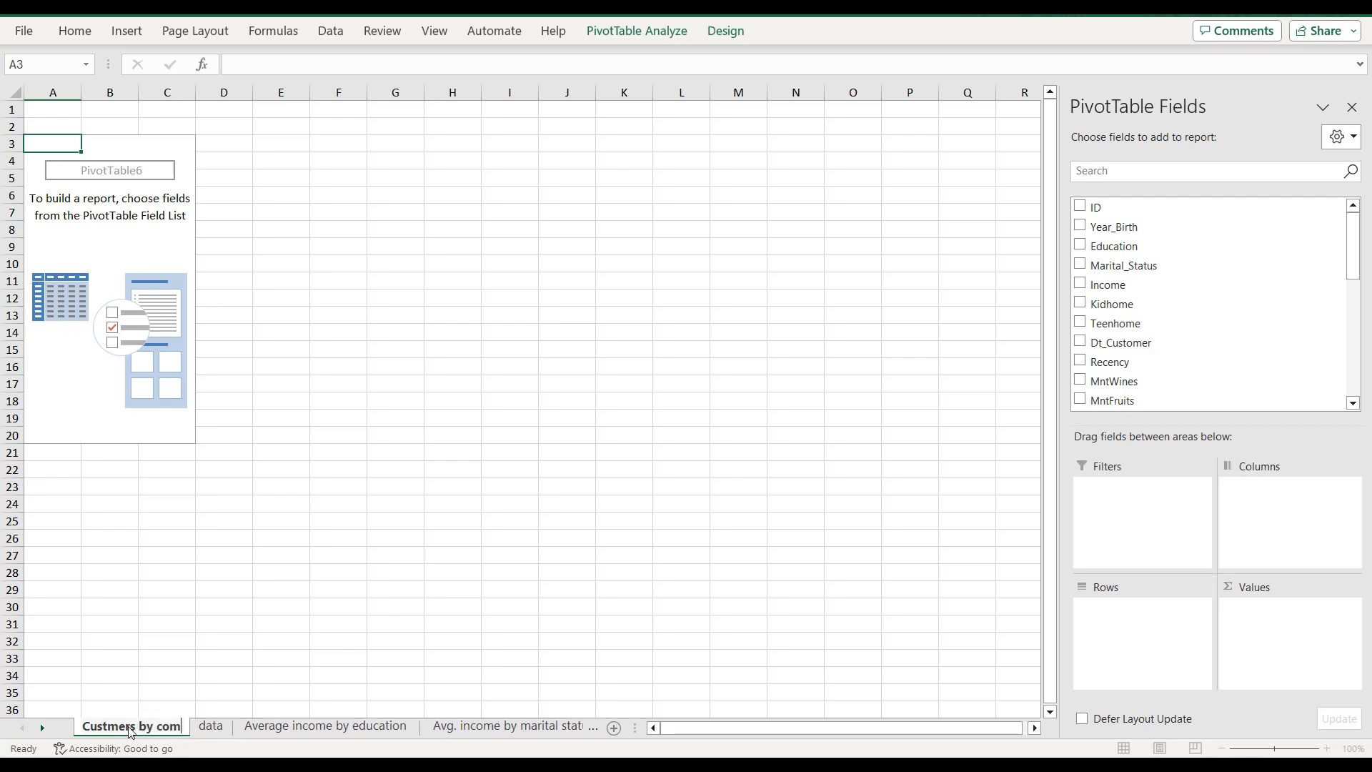
type("lqint")
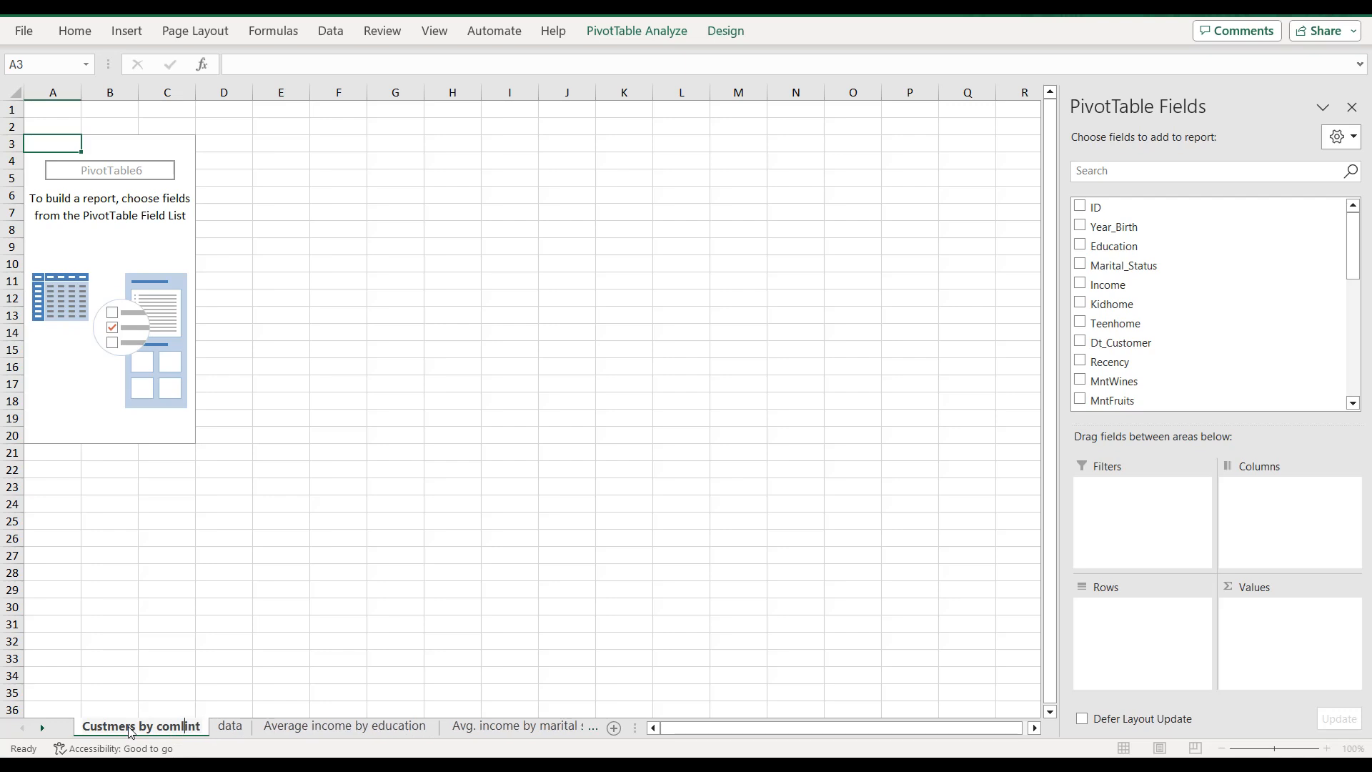
key("BackSpace")
type("a")
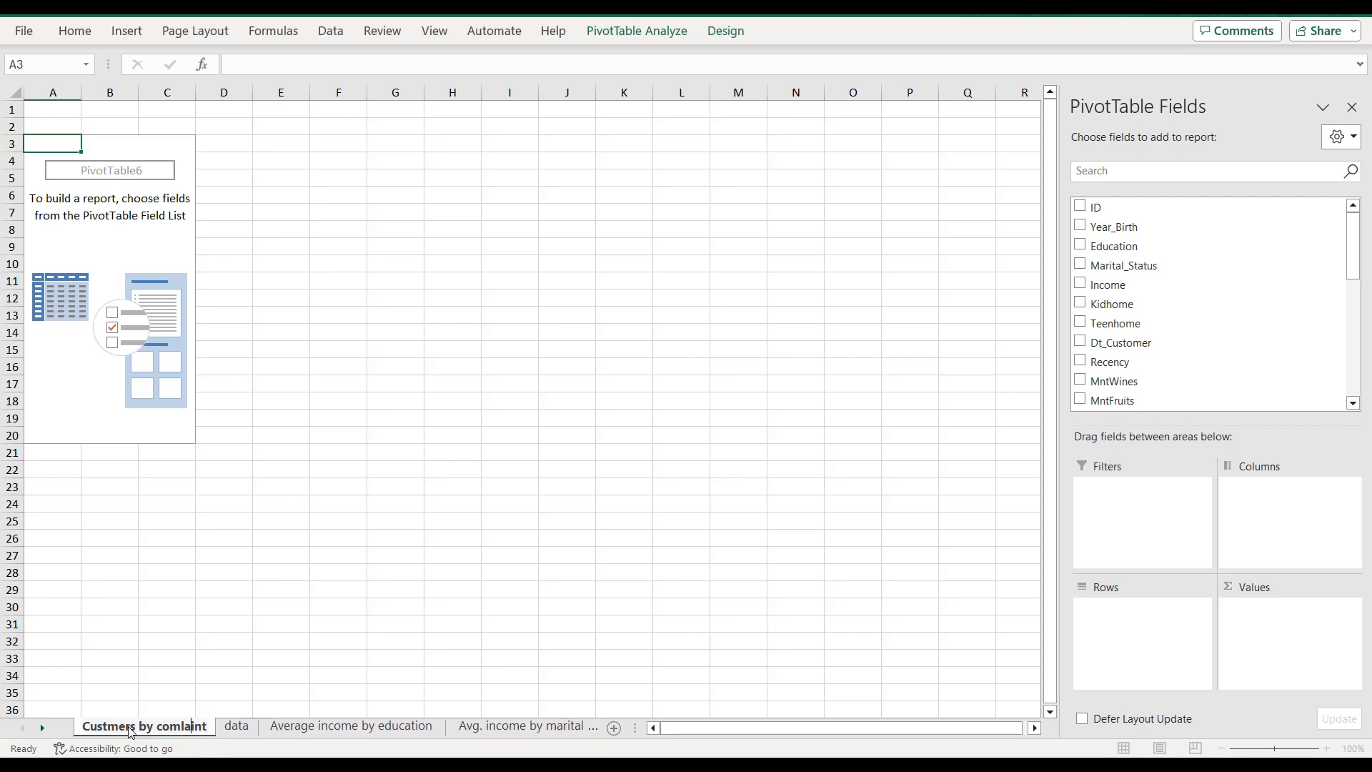
key("Return")
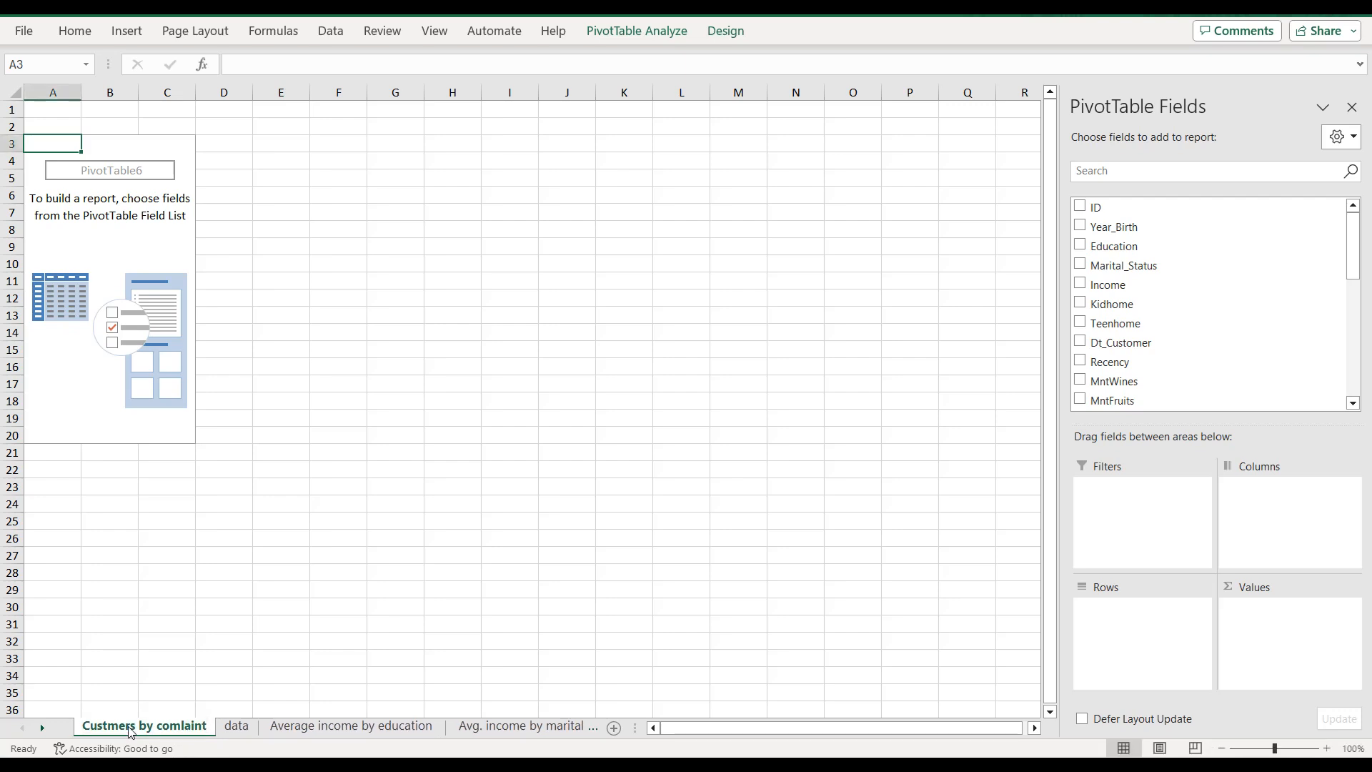
double_click(176, 725)
left_click(181, 726)
type("p")
key("Return")
left_click_drag(208, 728, 445, 717)
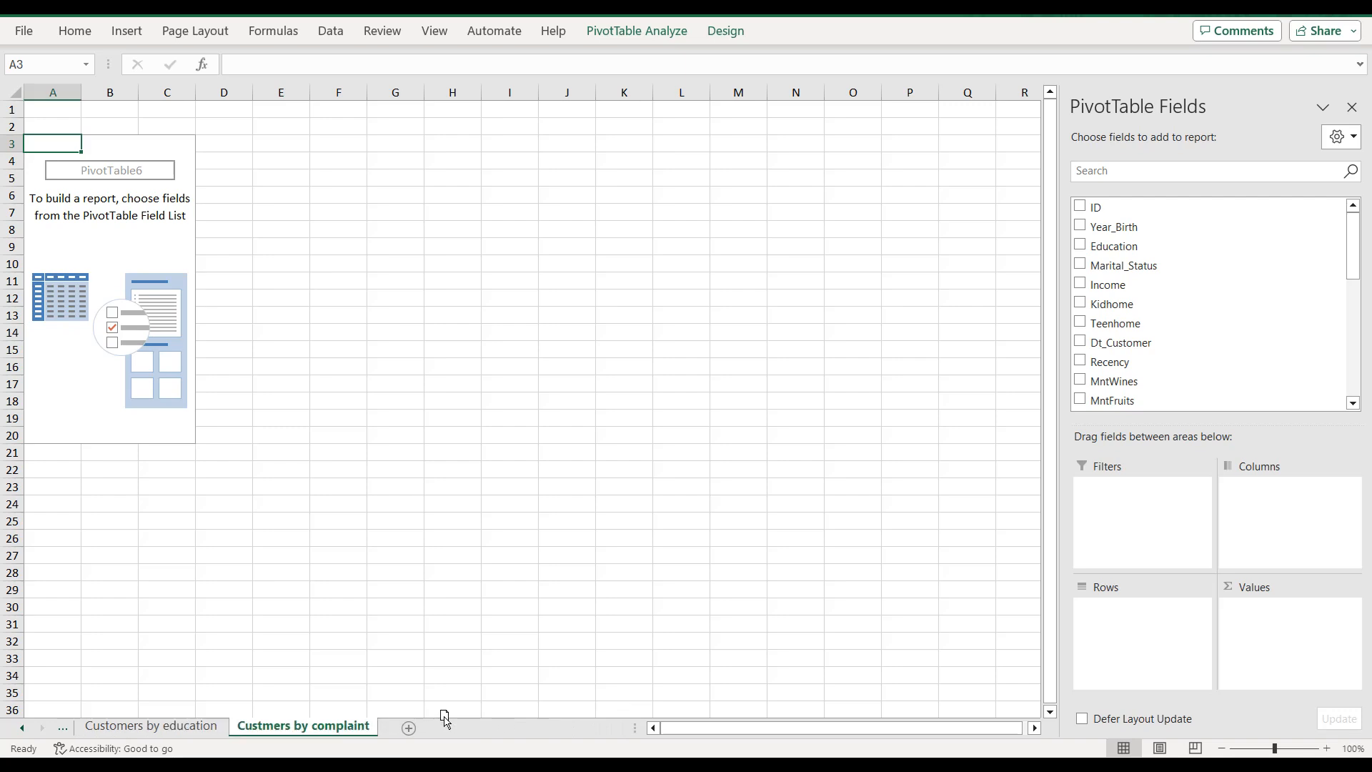
Step: Insert a seventh PivotTable on a new worksheet from the range data!$A$1:$AC$2241
left_click(28, 728)
left_click(28, 728)
left_click(28, 727)
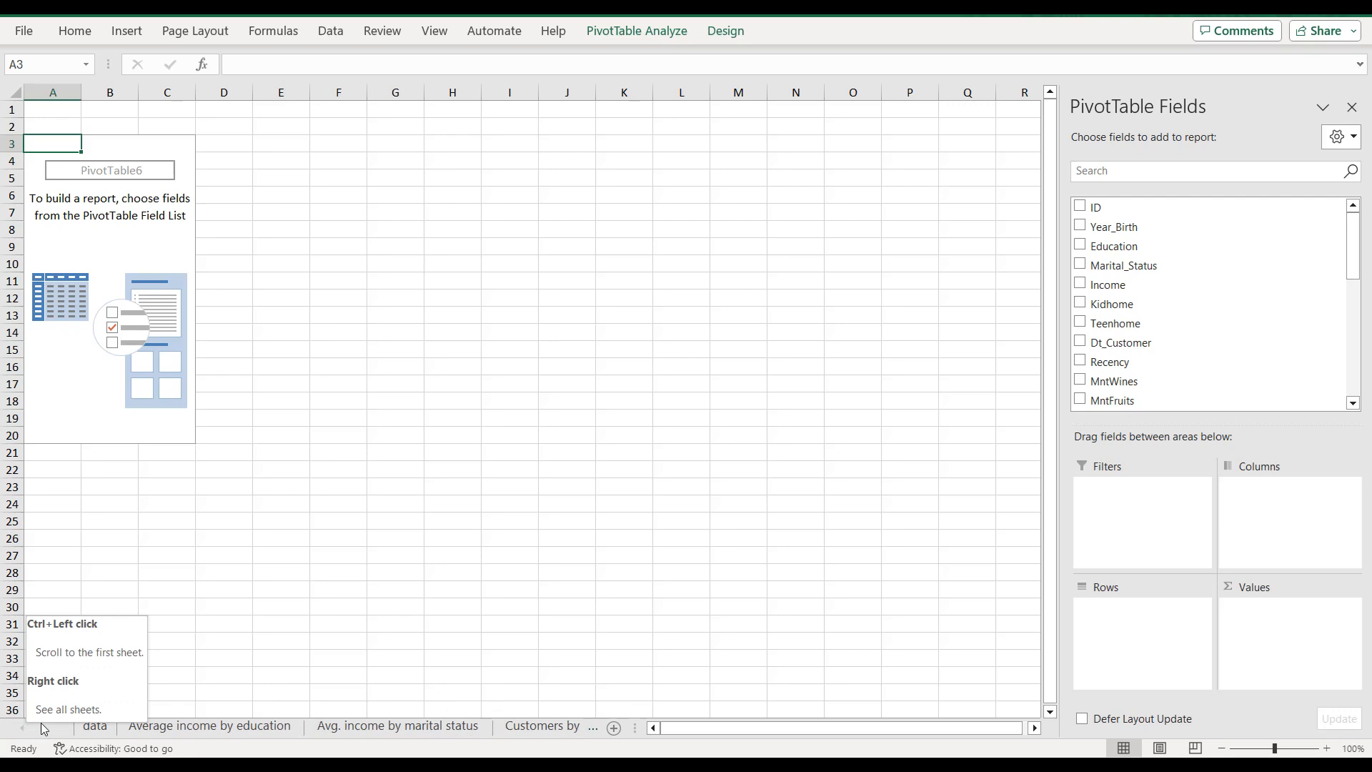
left_click(100, 730)
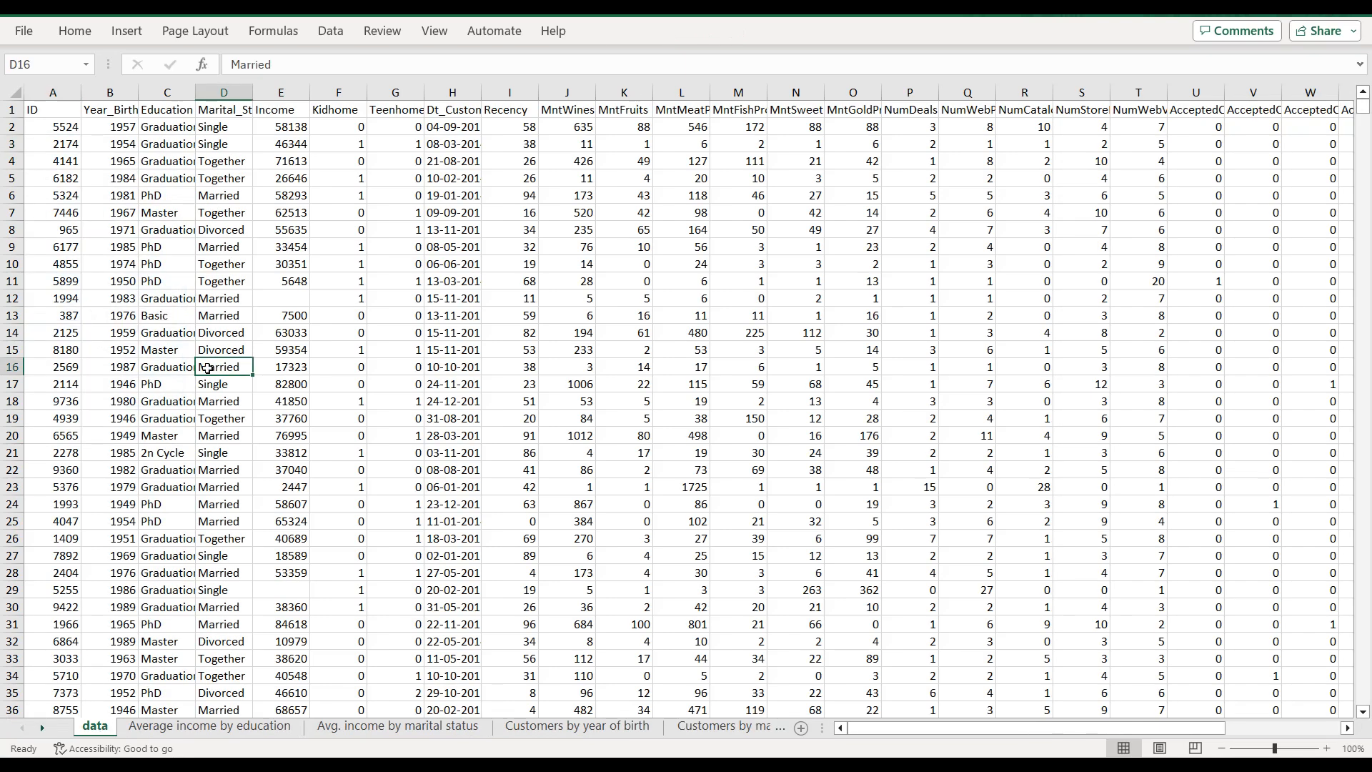
left_click(126, 31)
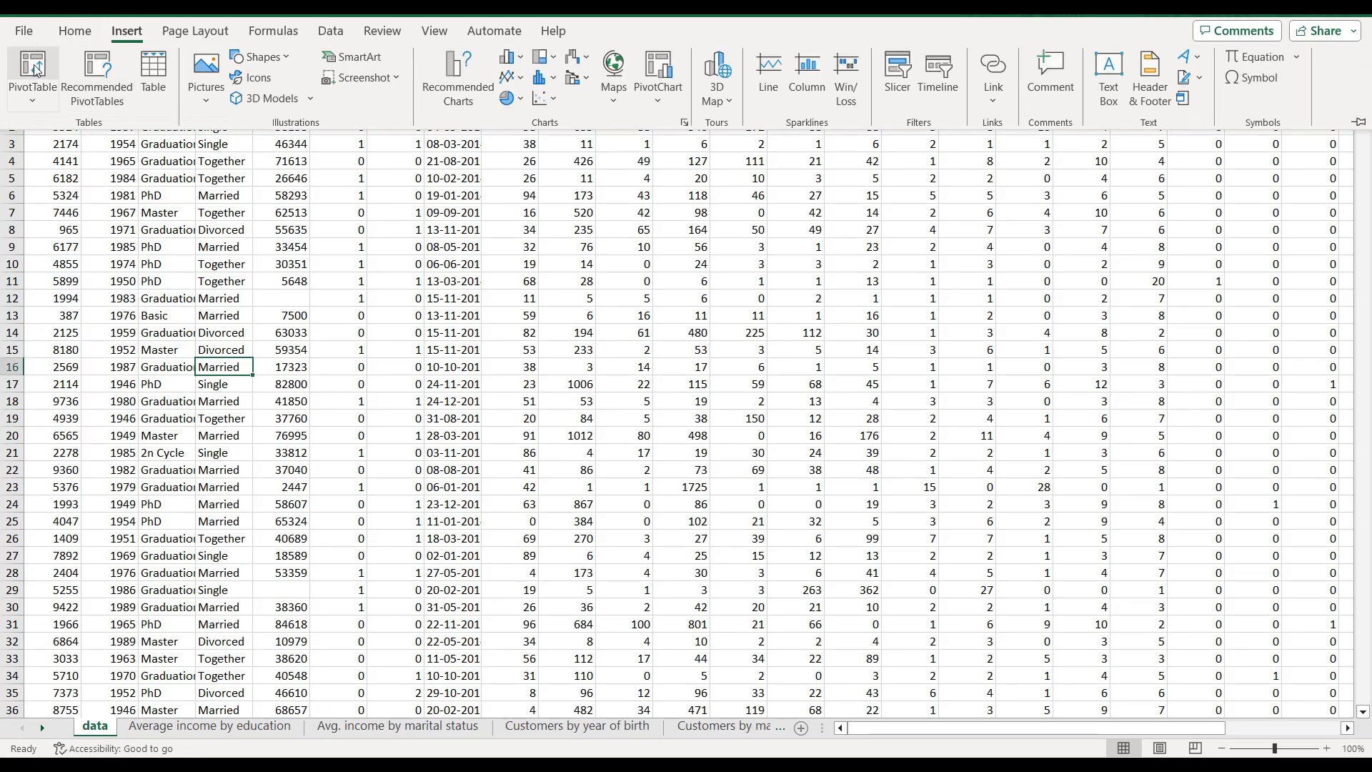
left_click(34, 68)
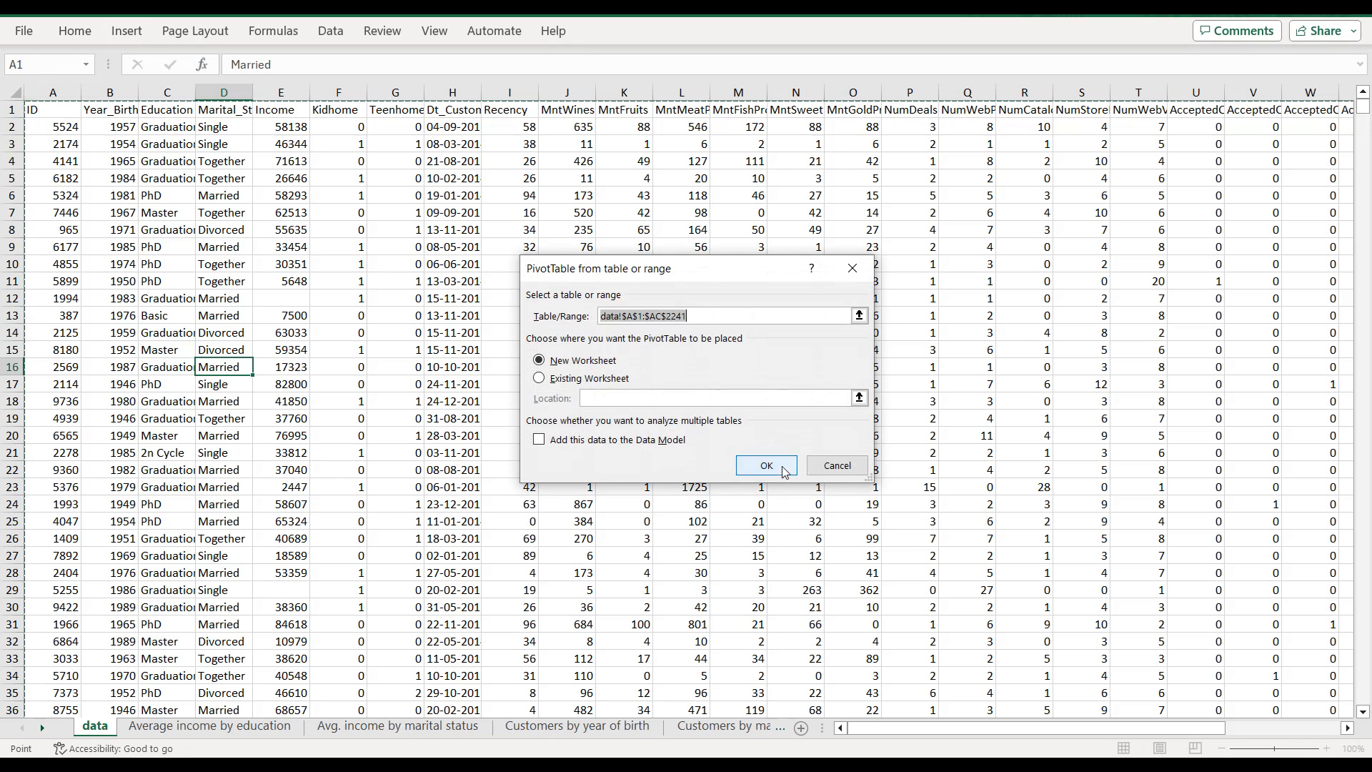
left_click(786, 466)
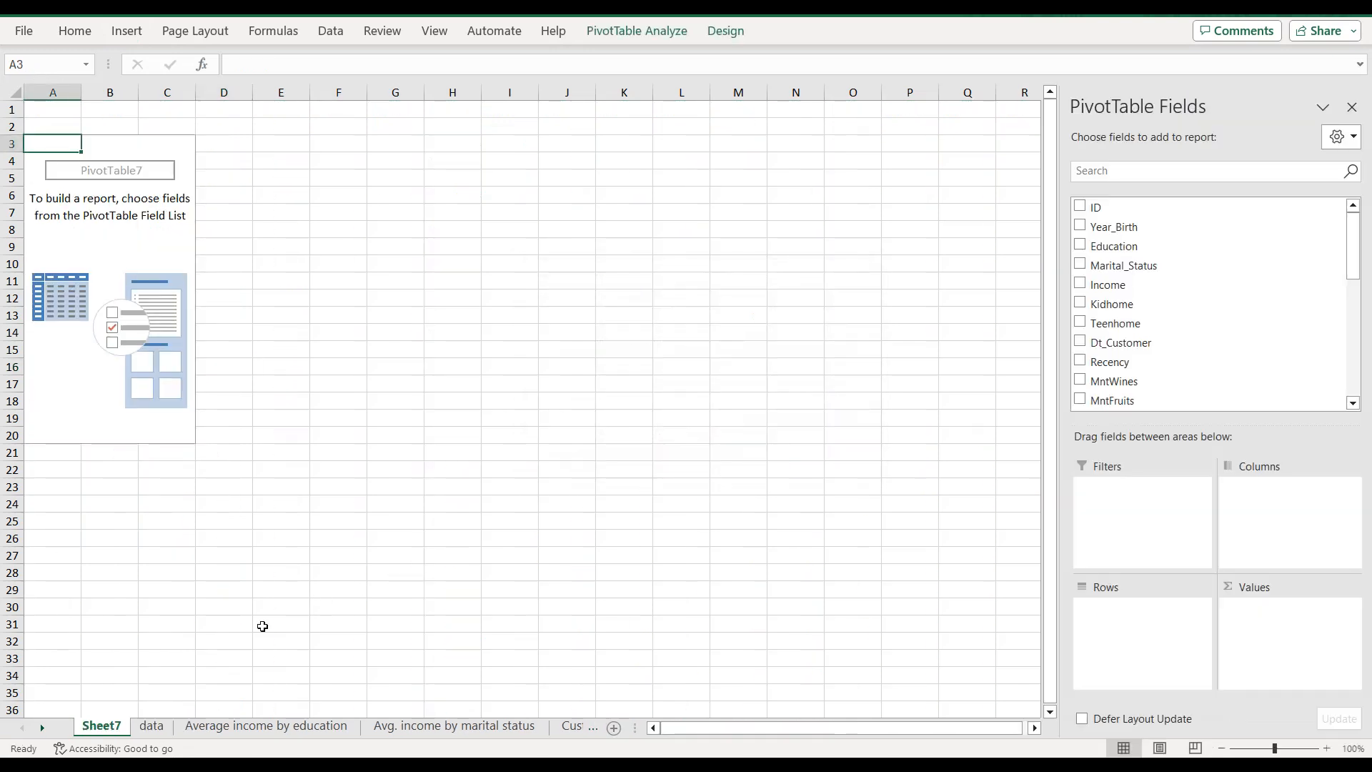
Step: Rename the seventh PivotTable sheet as "Customers by marital status" and move it after the "Custmers by complaint" sheet
double_click(107, 726)
type("Custom")
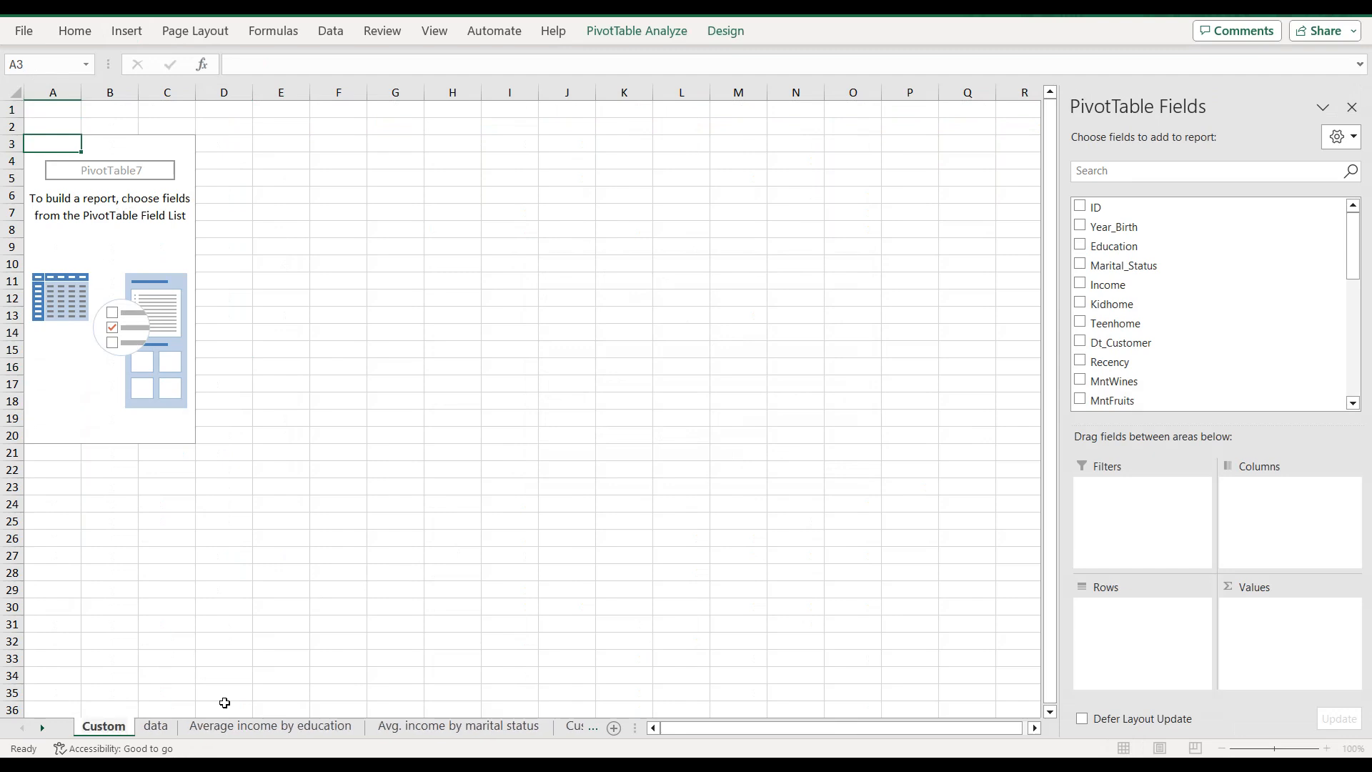
type("ers by ma")
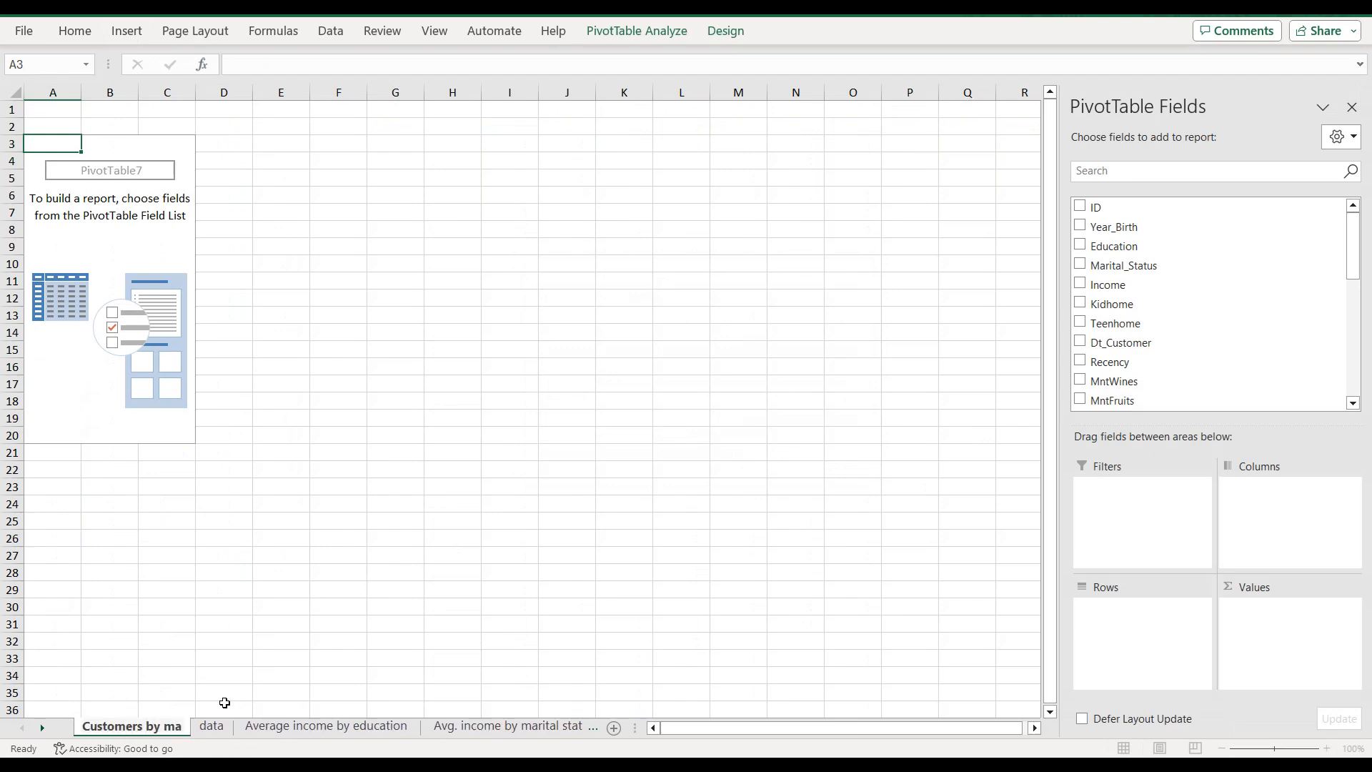
type("tital")
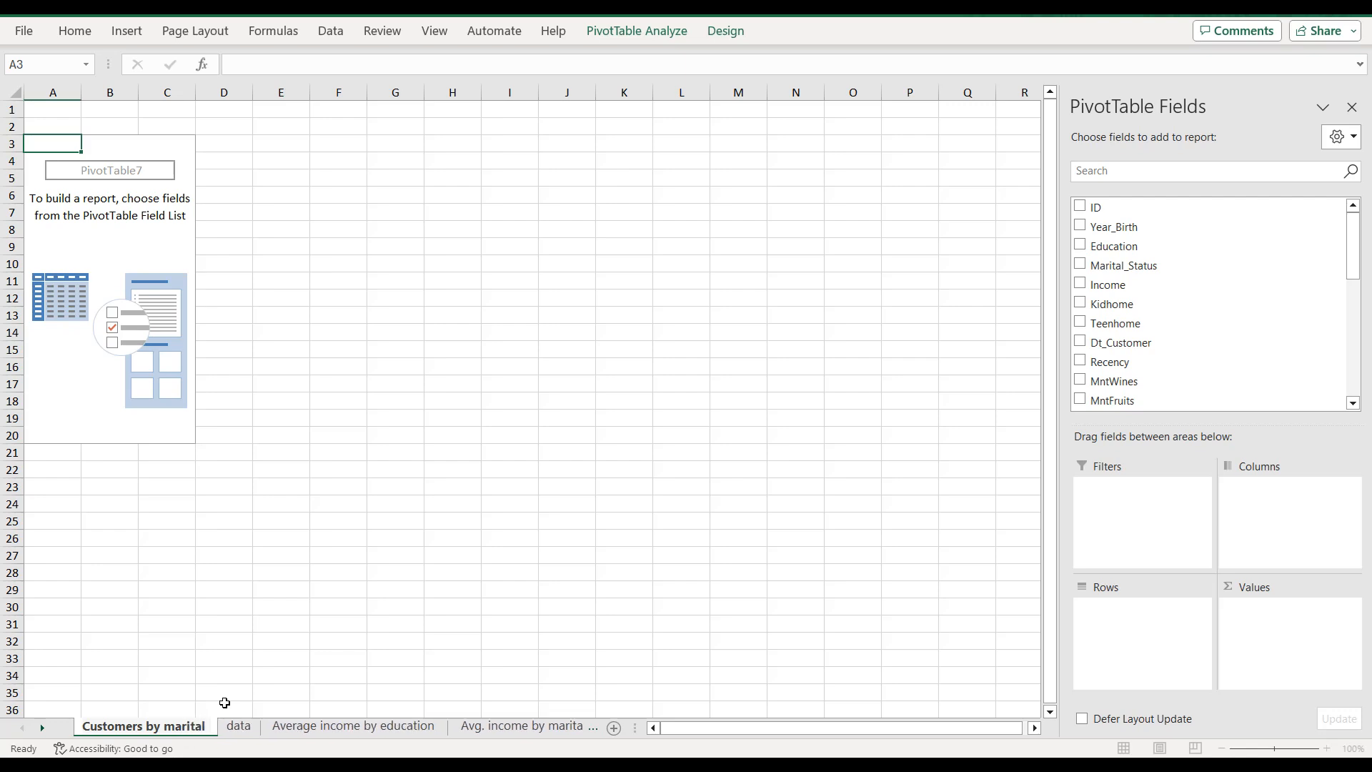
type(" status")
key("Return")
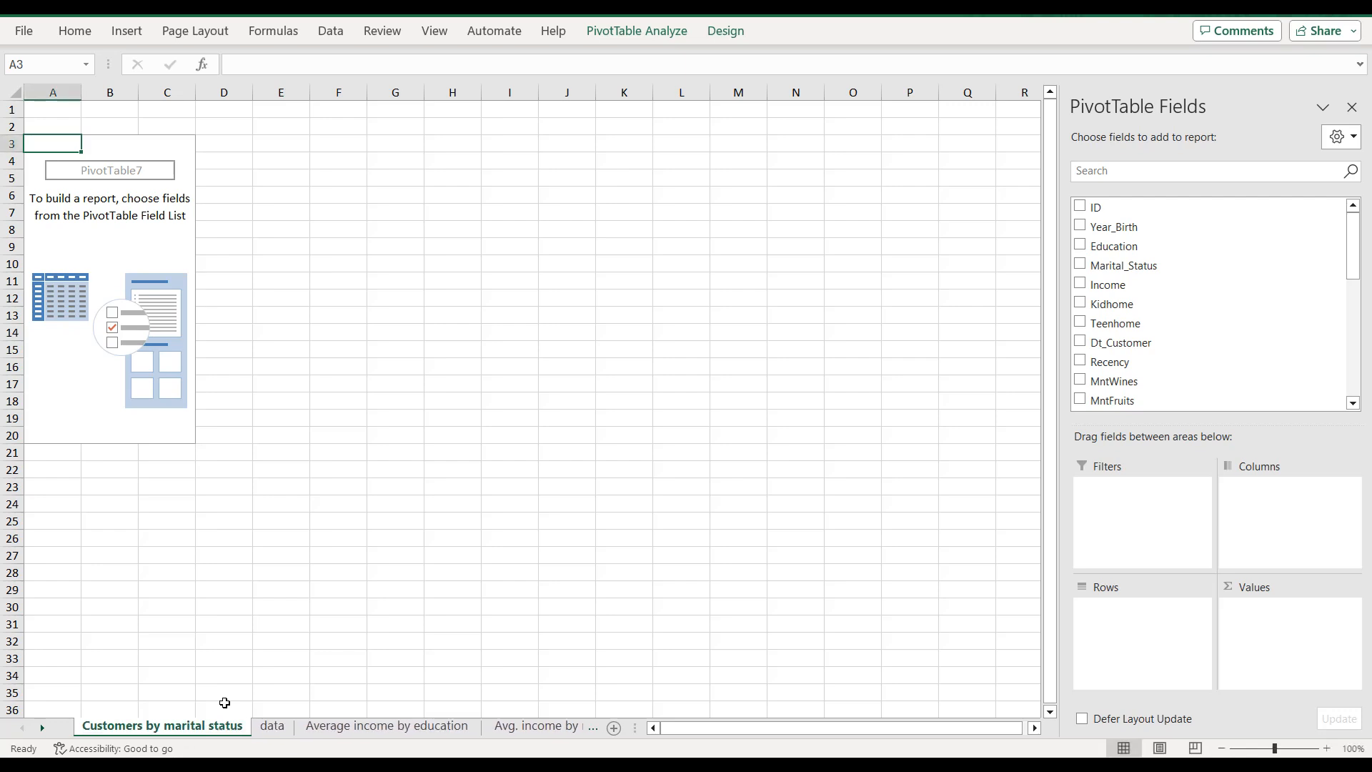
mouse_move(427, 729)
left_mouse_down()
mouse_move(612, 721)
mouse_move(589, 719)
left_mouse_up()
Step: Insert an eighth PivotTable on a new worksheet from the range data!$A$1:$AC$2241
left_click(27, 728)
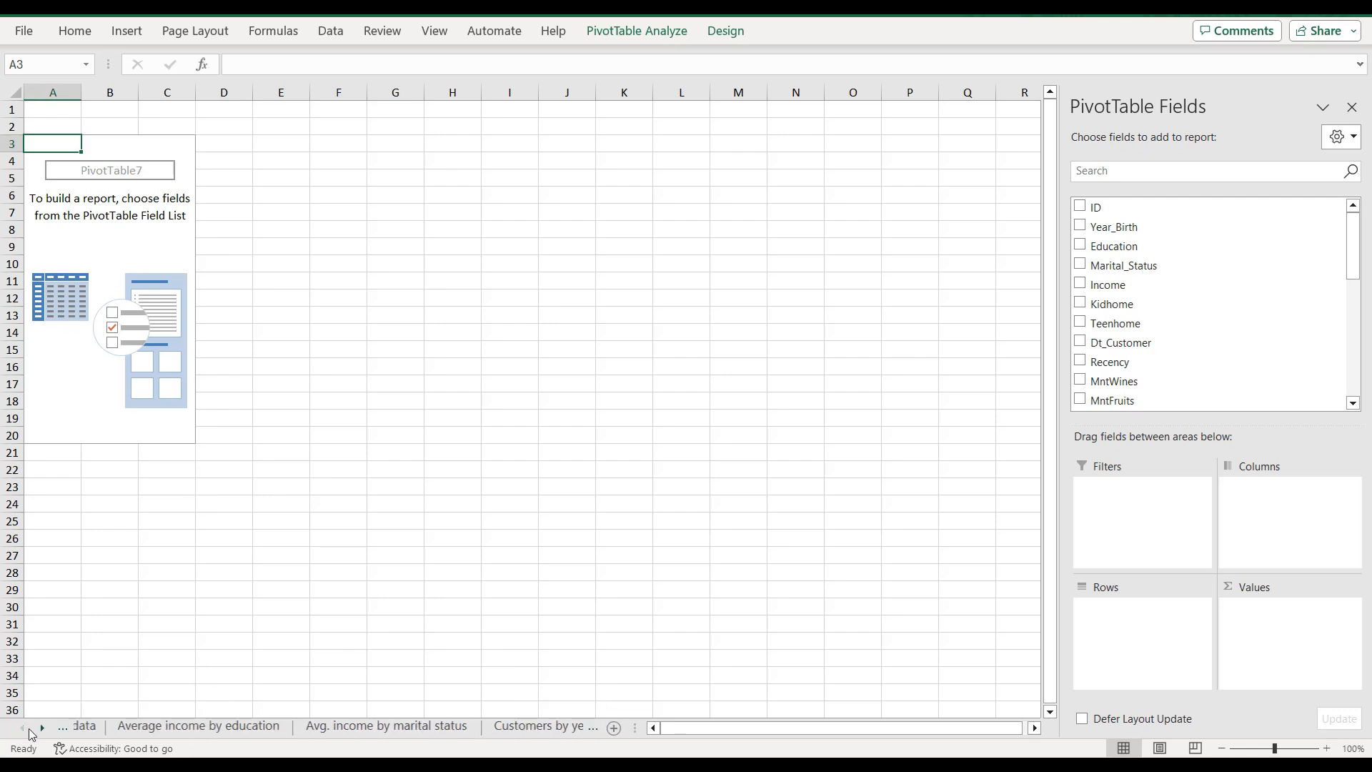
left_click(93, 727)
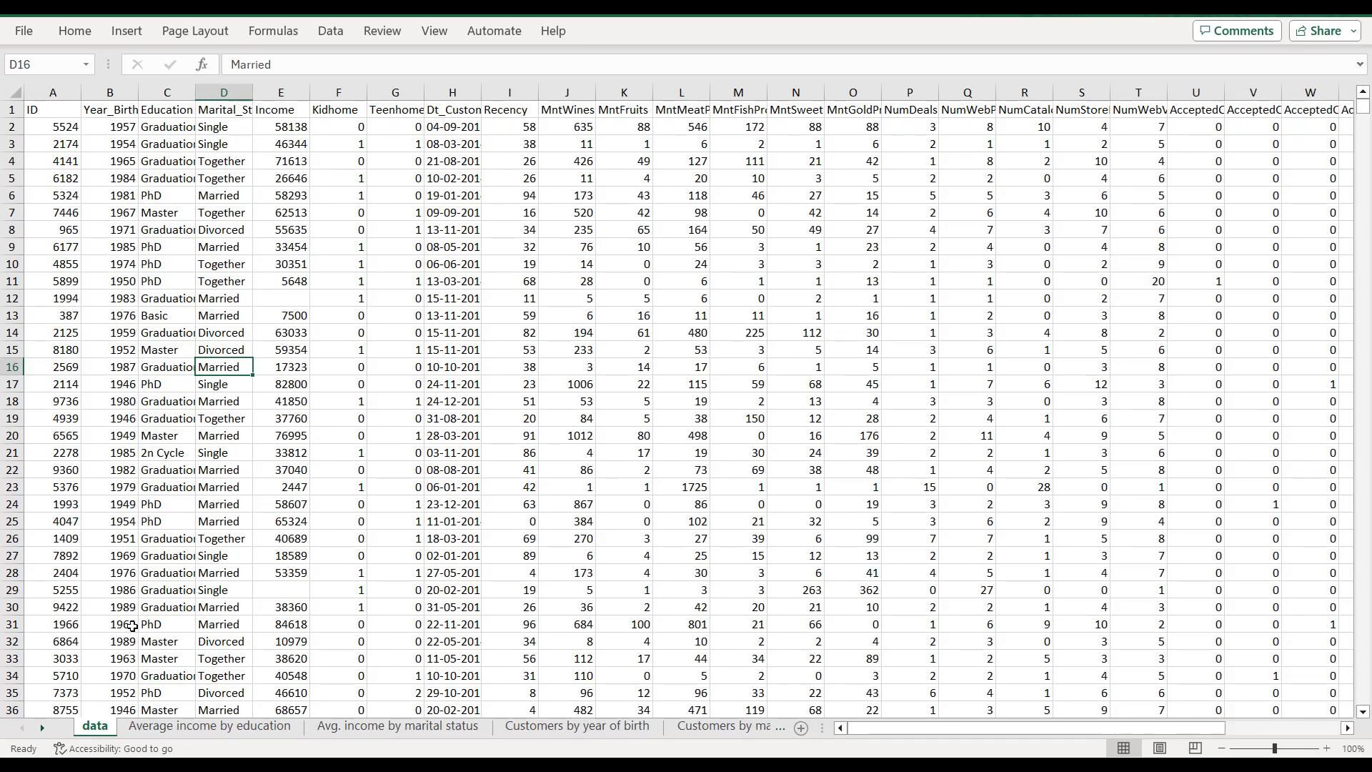
left_click(126, 31)
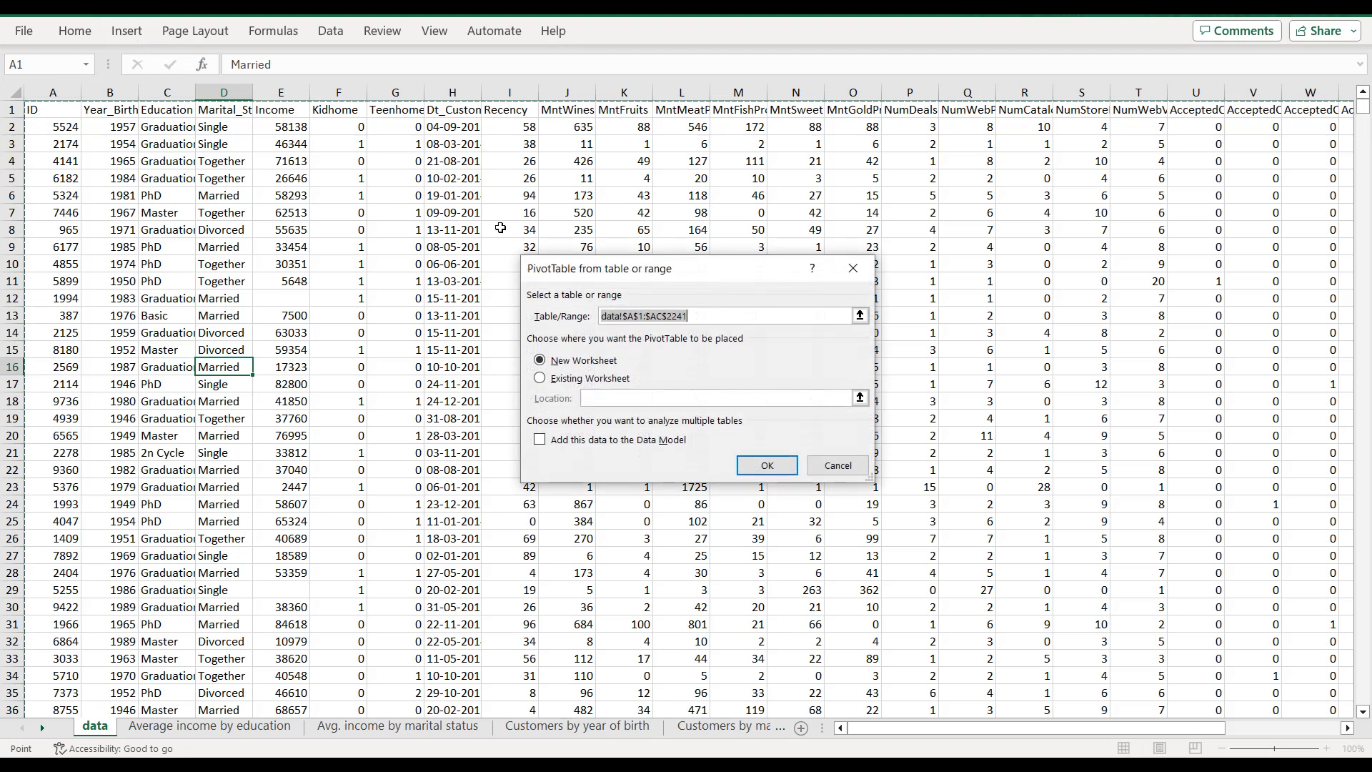
left_click(750, 467)
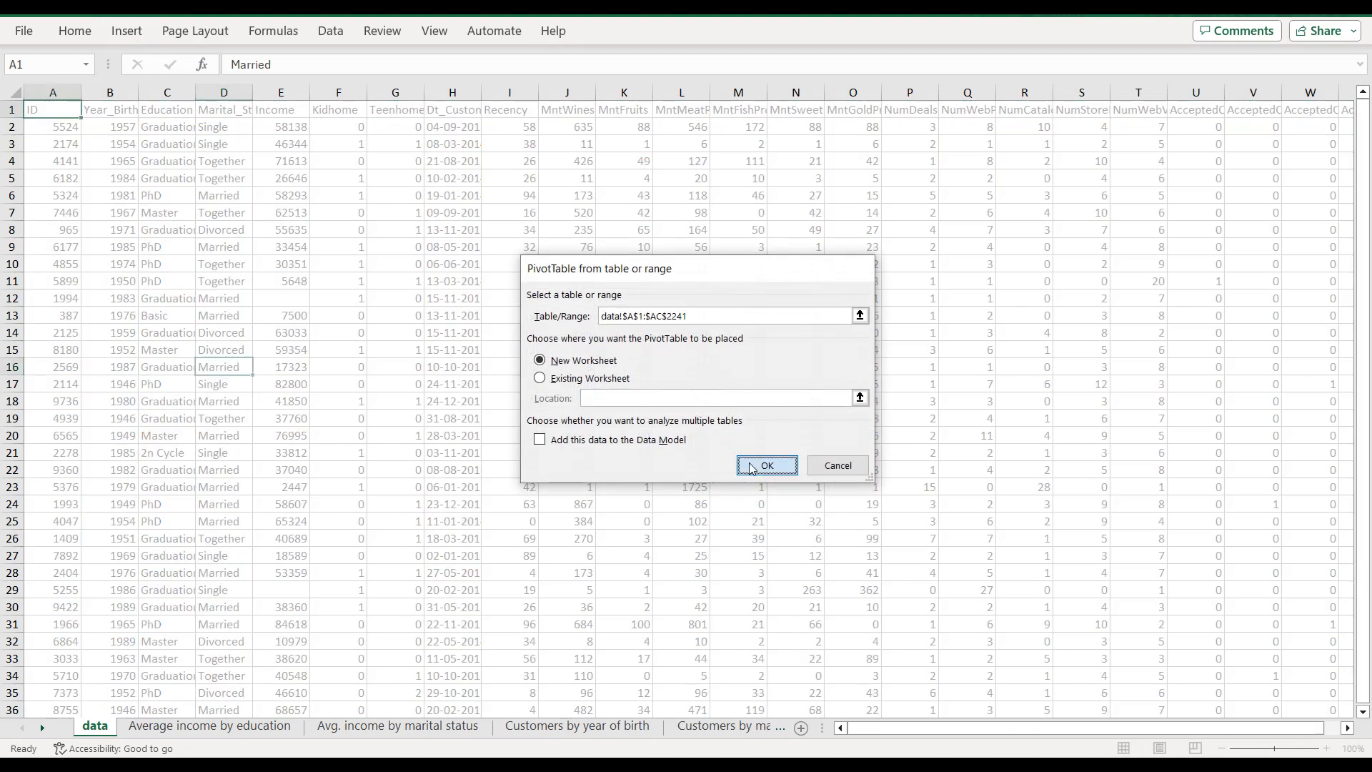
Step: Rename the eighth PivotTable sheet as "Purchase place" and move it after the "Customers by marital status" sheet
type("Purchase place")
key("Return")
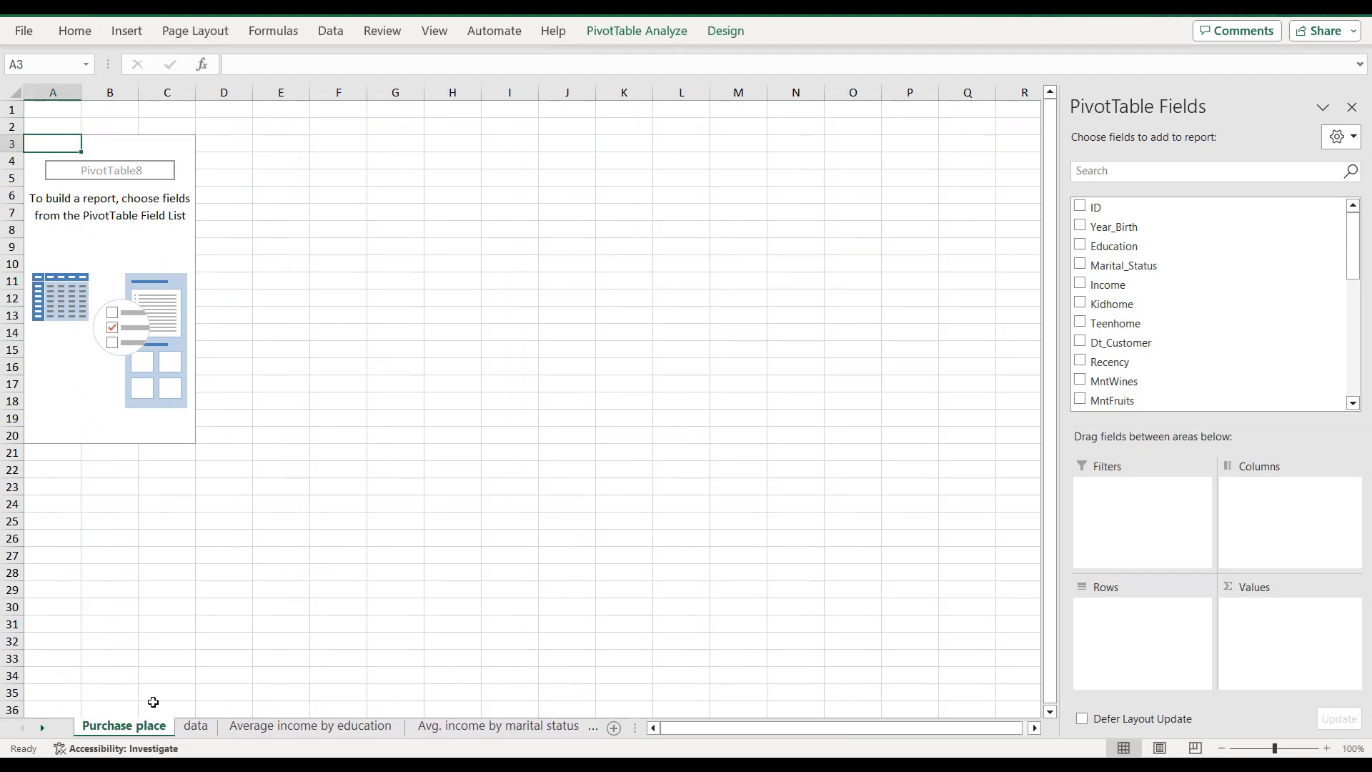
mouse_move(139, 729)
left_mouse_down()
mouse_move(604, 729)
mouse_move(558, 725)
left_mouse_up()
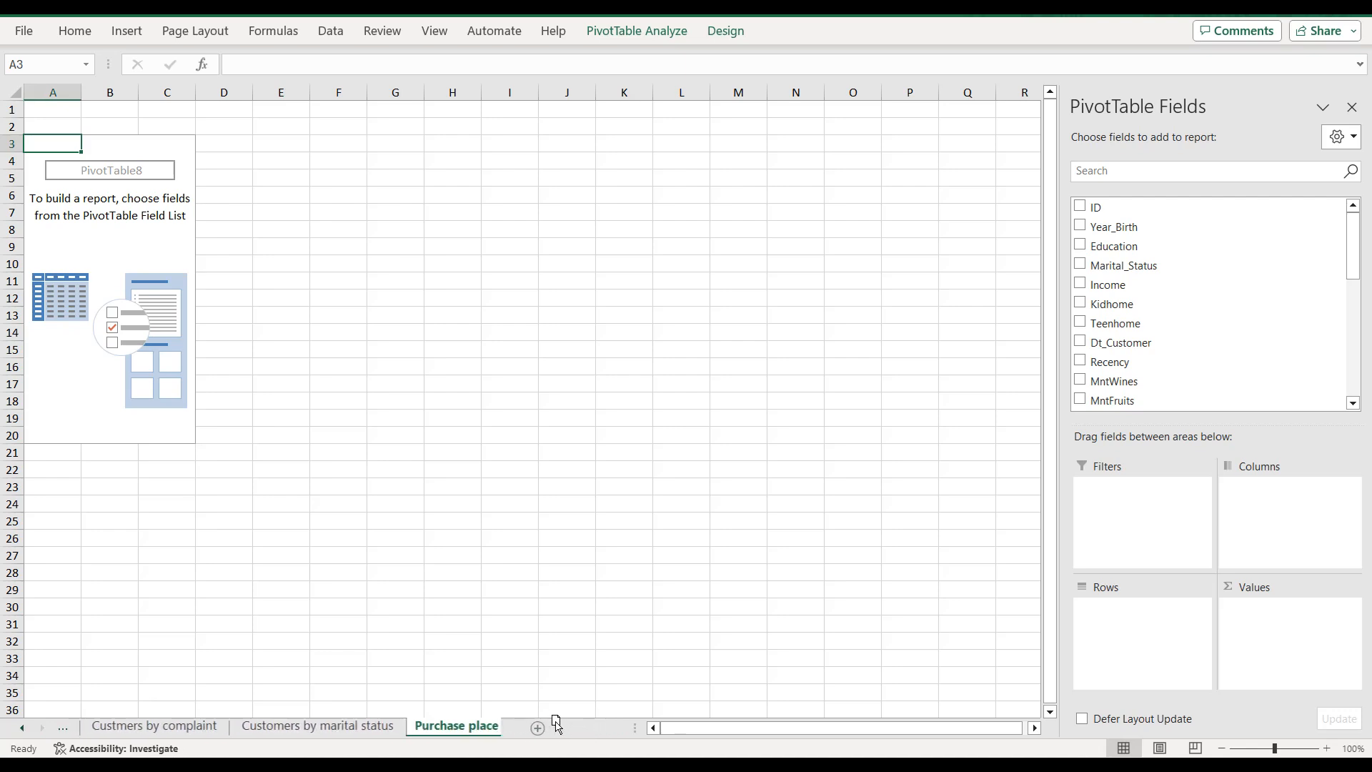
Step: Insert a ninth PivotTable on a new worksheet from the range data!$A$1:$AC$2241
left_click(22, 729)
left_click(22, 729)
left_click(22, 729)
left_click(22, 730)
left_click(22, 729)
left_click(22, 729)
left_click(94, 729)
left_click(126, 31)
left_click(46, 51)
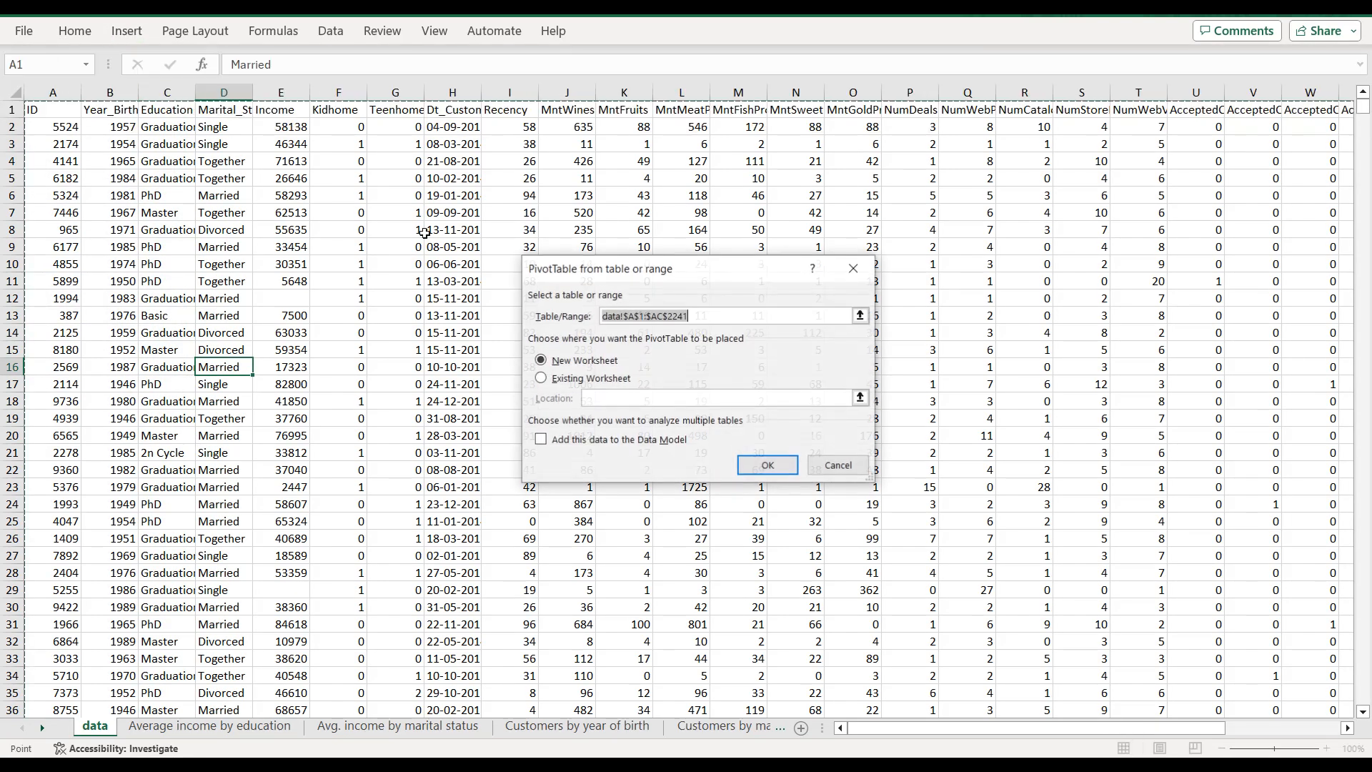
left_click(767, 466)
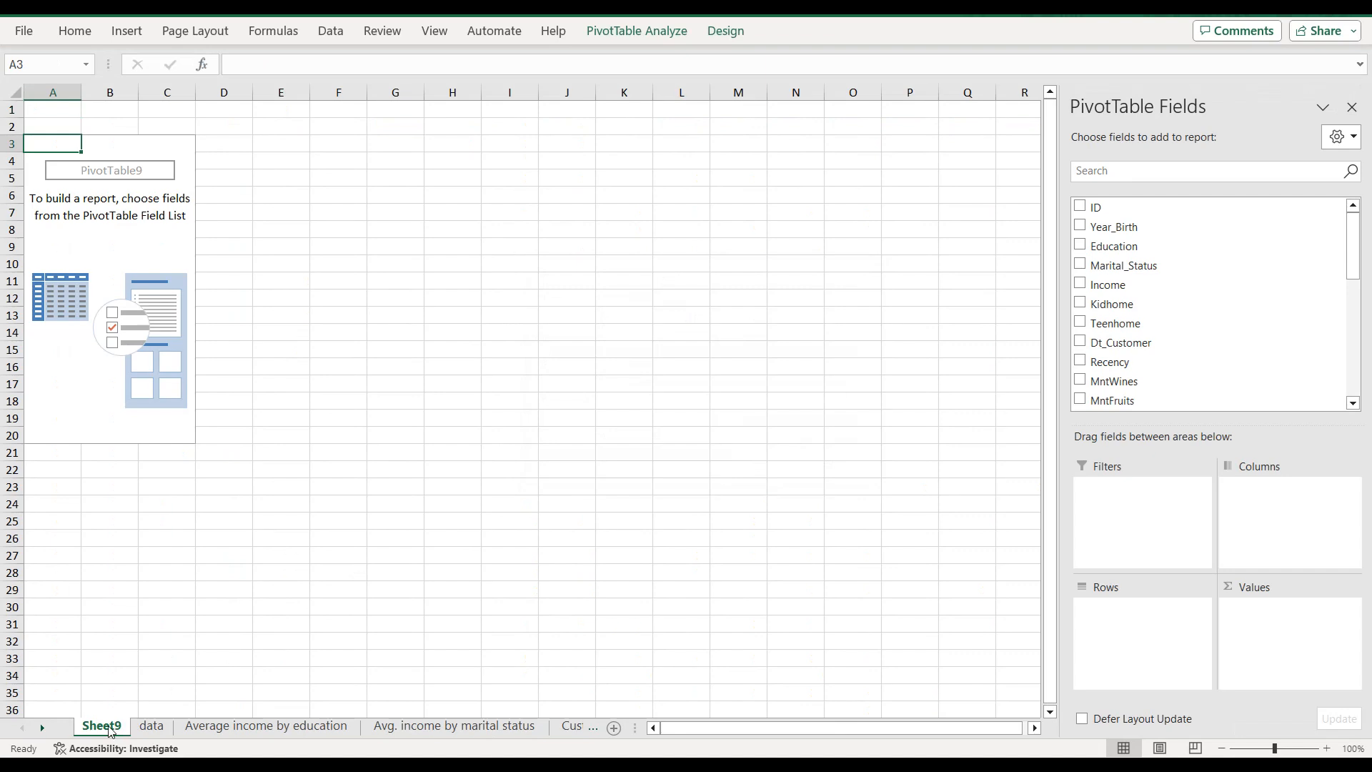
Step: Rename the ninth PivotTable sheet as "Products" and move it towards the end of the sheet order
type("Pr")
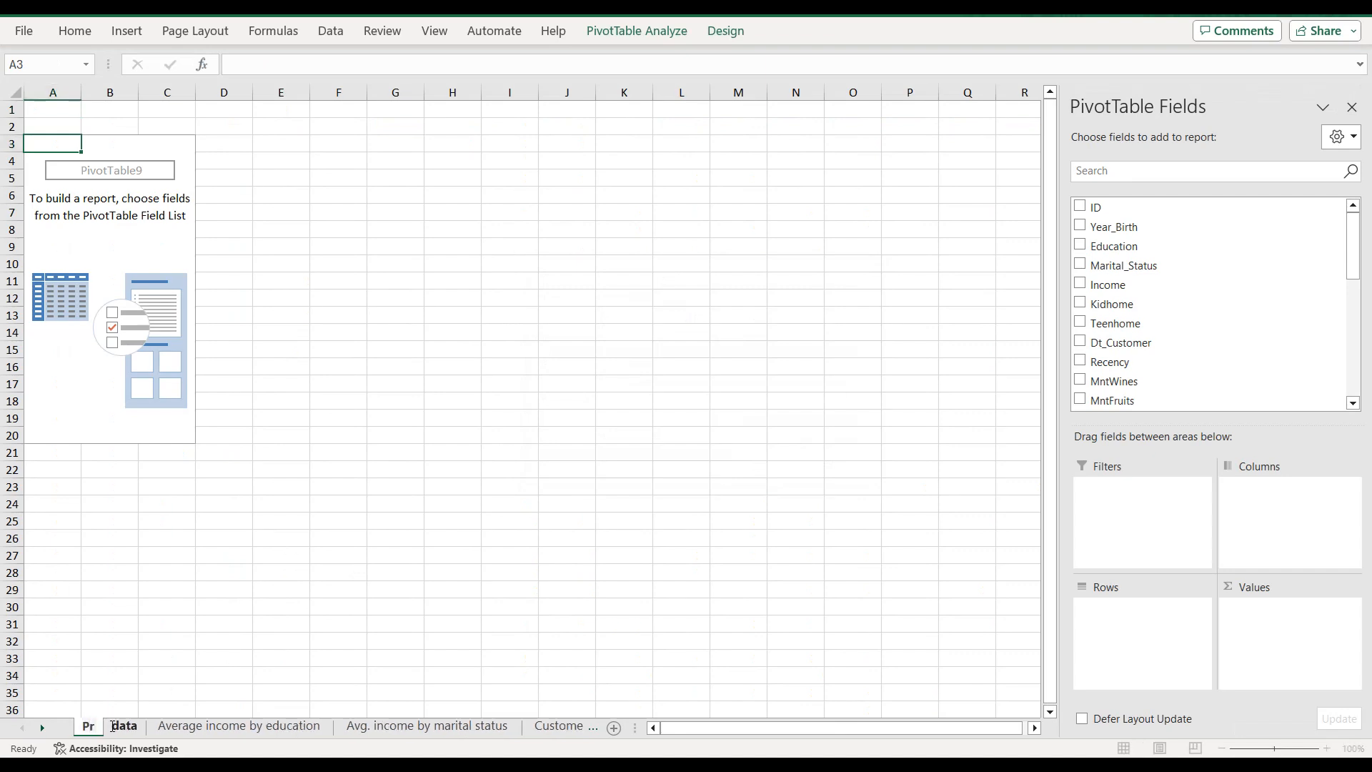
type("oducts")
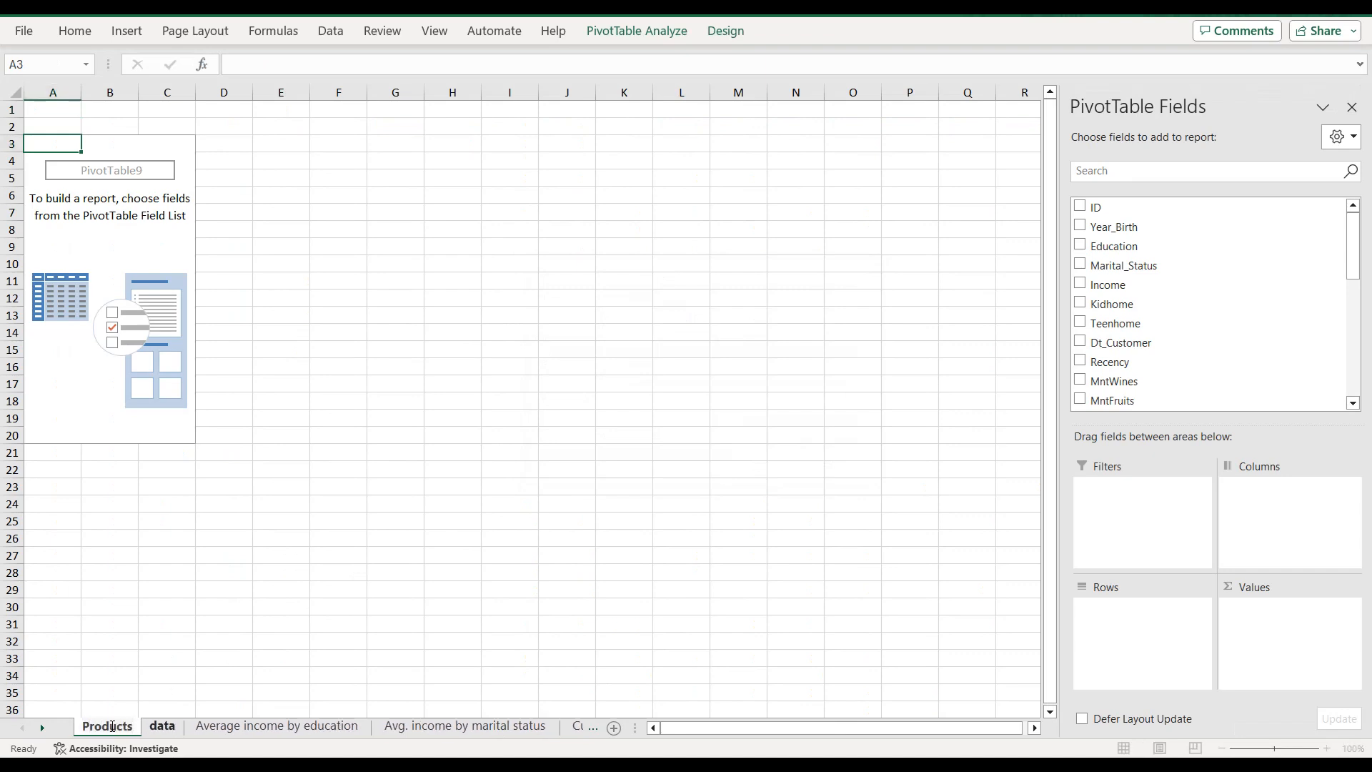
key("Return")
left_click_drag(114, 726, 500, 724)
left_click(301, 727)
Step: Add a blank worksheet directly after the data sheet and name it "dashboard"
left_click(24, 728)
left_click(24, 728)
left_click(24, 728)
left_click(23, 728)
left_click(95, 727)
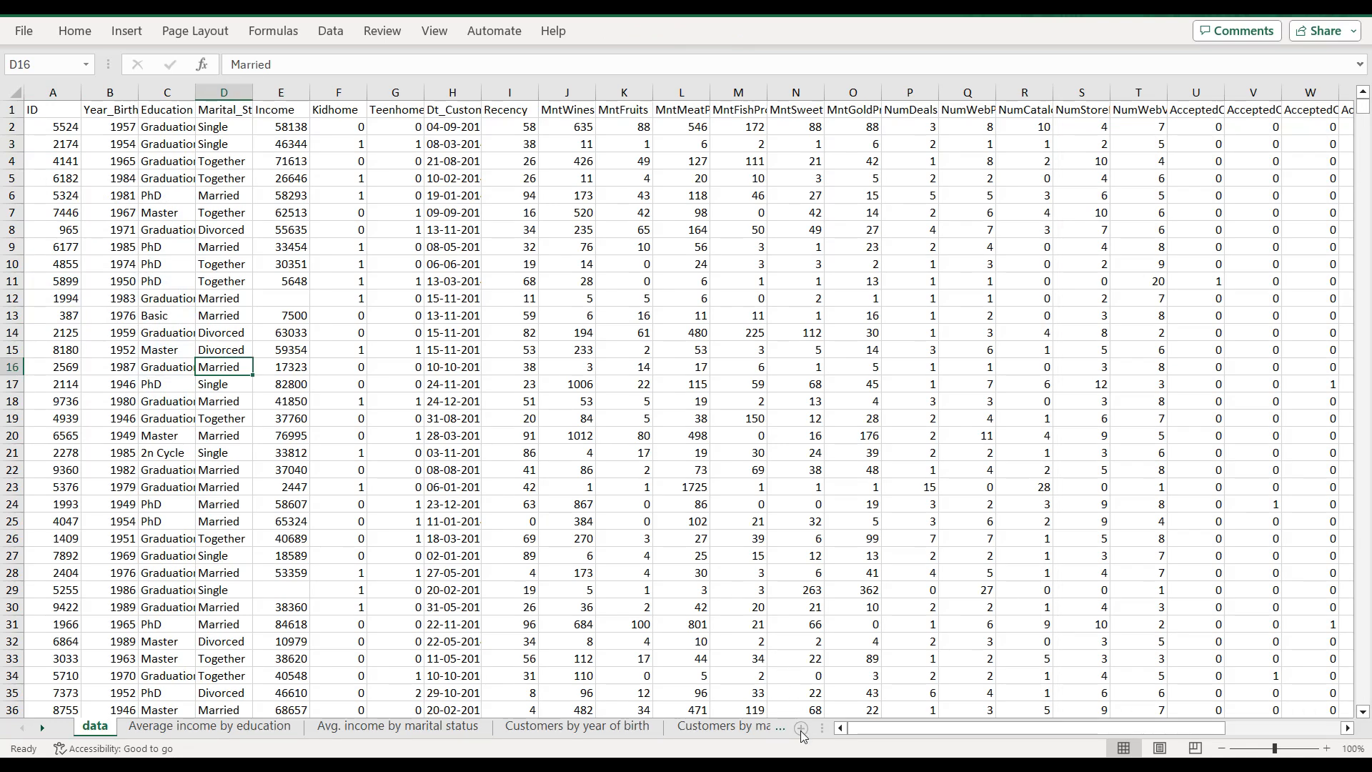
left_click(801, 729)
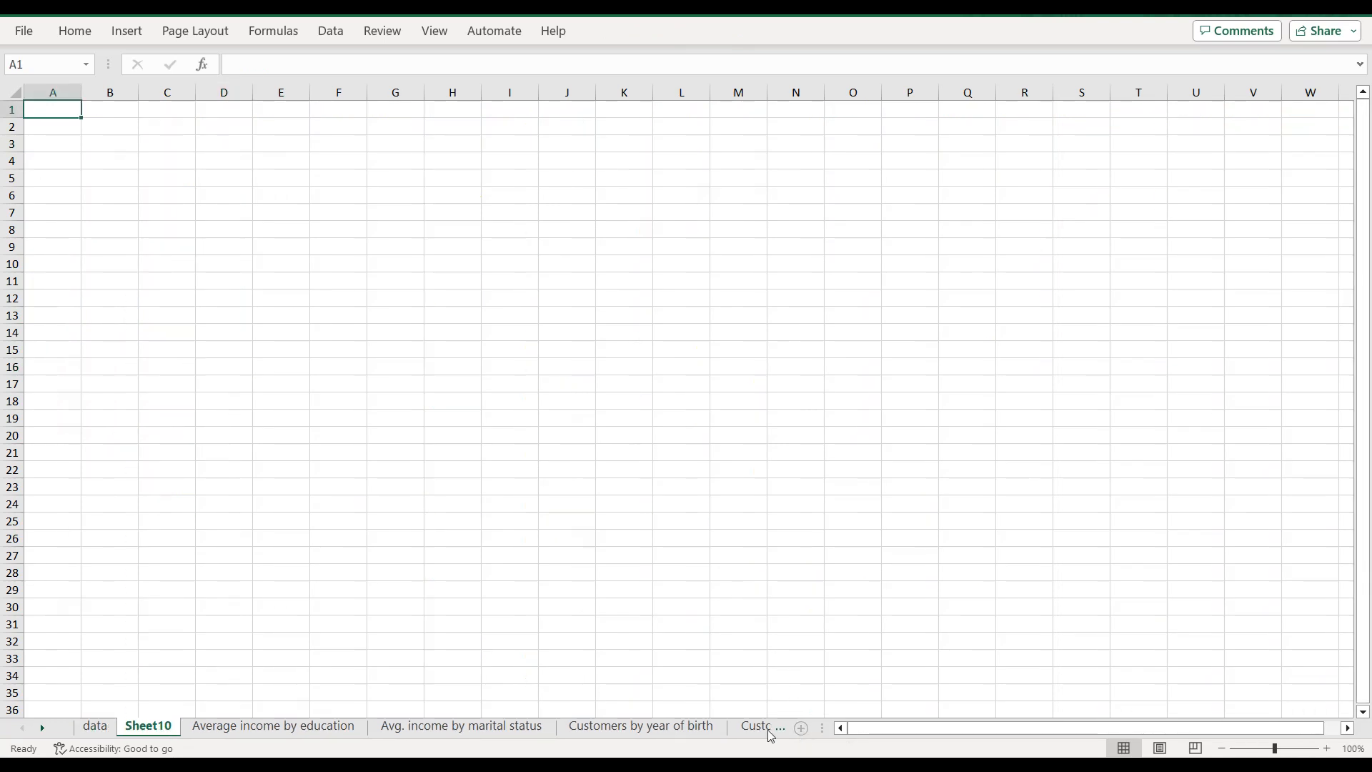
double_click(169, 733)
type("ds")
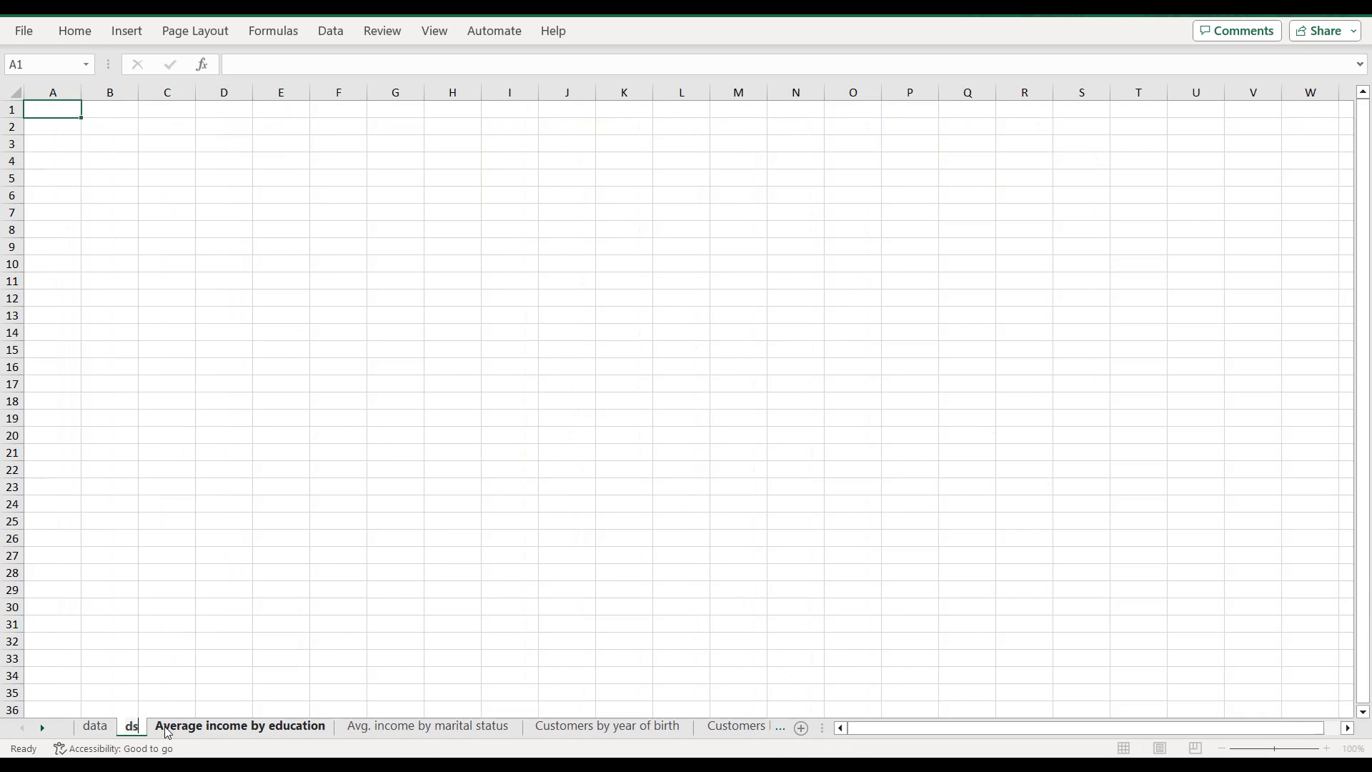
key("BackSpace")
type("ashboard")
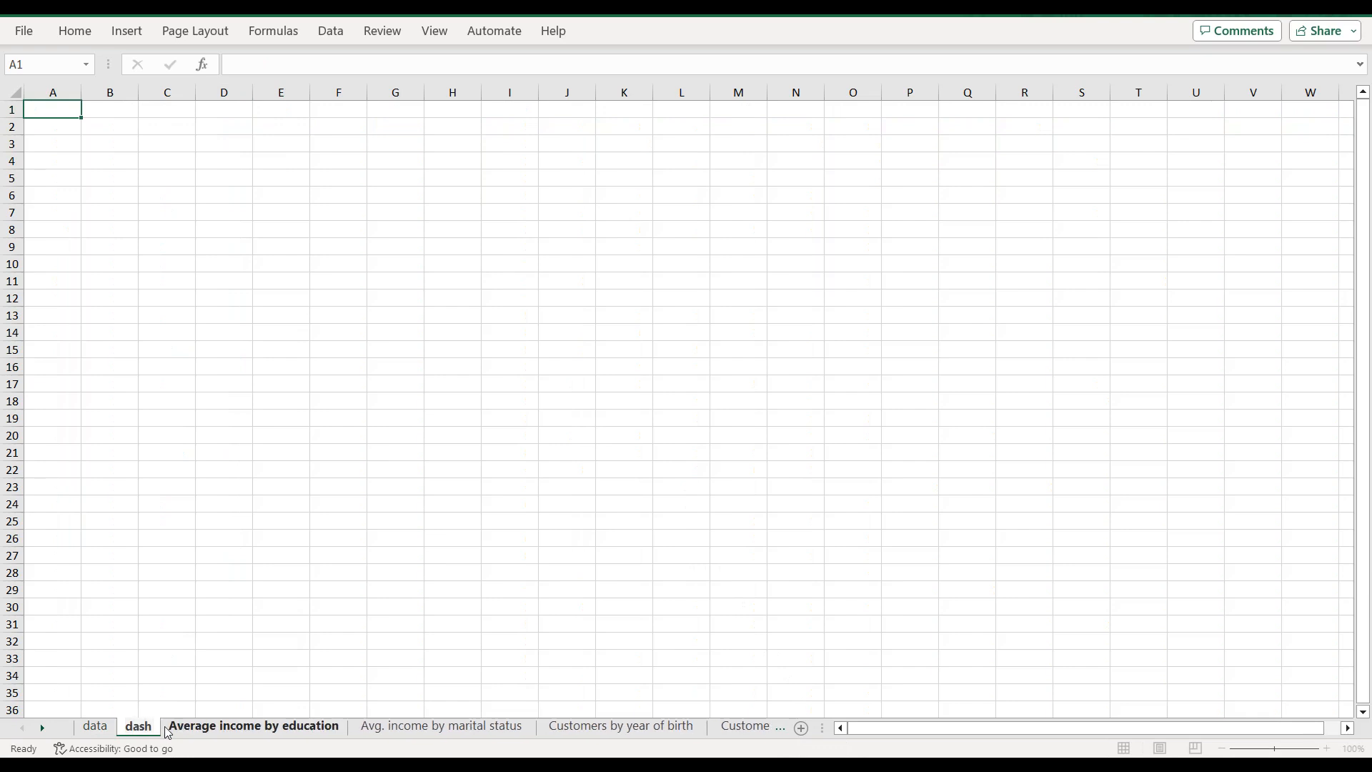
key("Return")
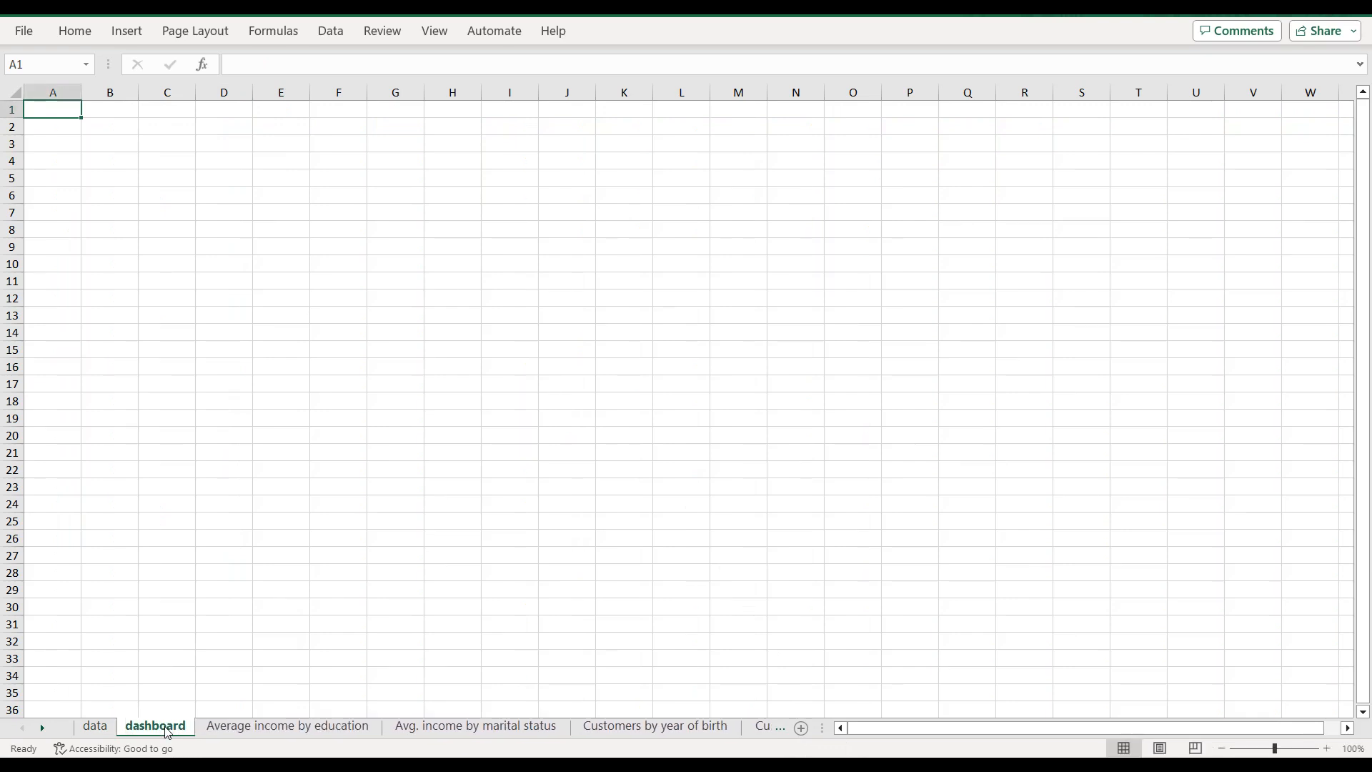
Step: Hide the gridlines on the dashboard sheet
left_click(434, 31)
left_click(481, 78)
left_click(399, 161)
left_click(398, 161)
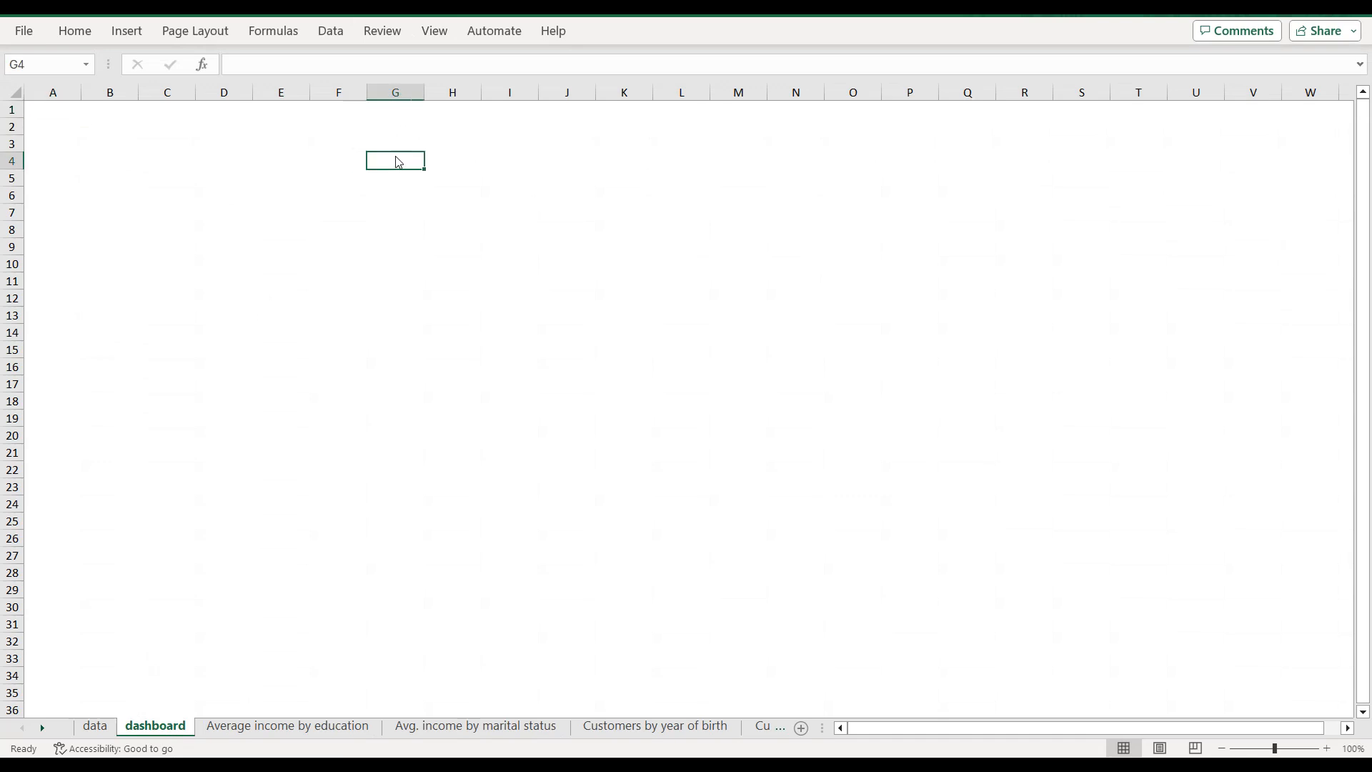
Step: Fill all cells of the dashboard sheet with a custom very dark blue-grey background colour
key("ctrl+a")
right_click(398, 161)
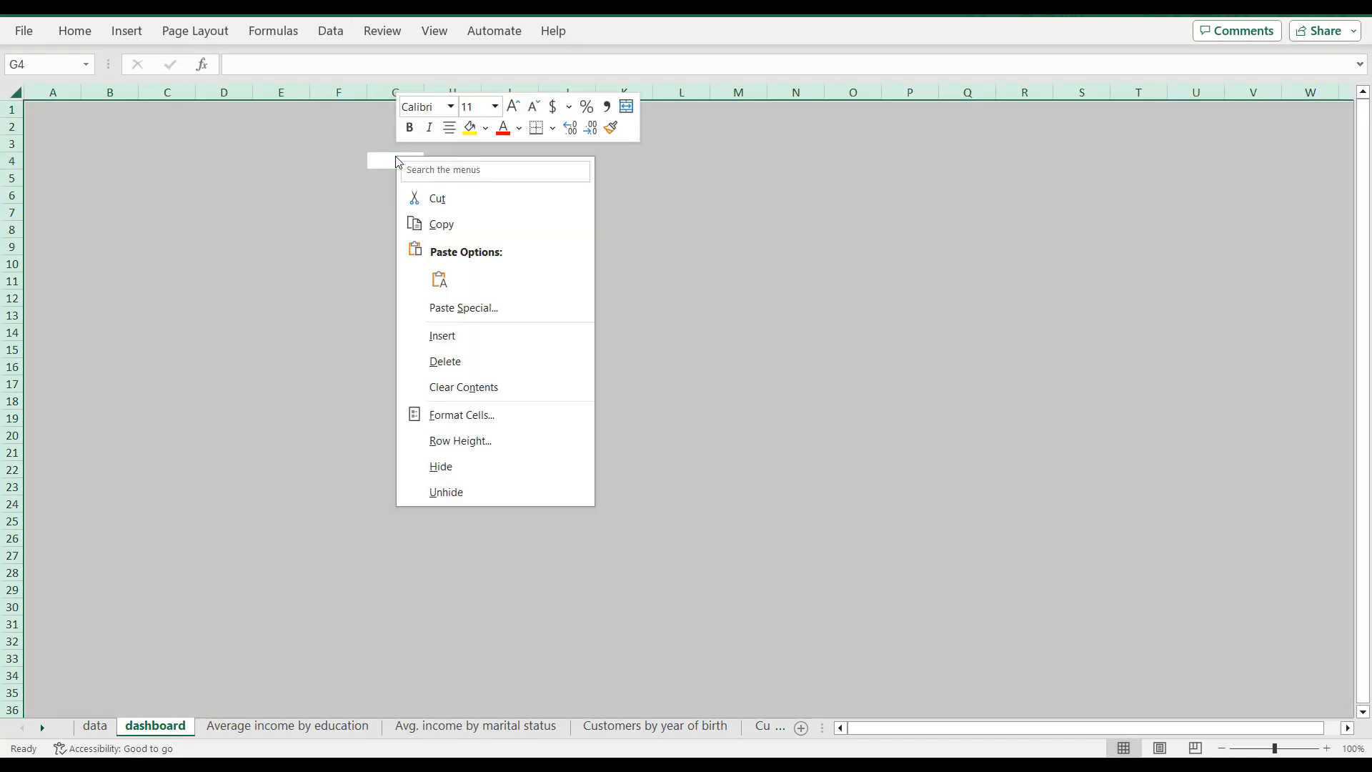
left_click(441, 421)
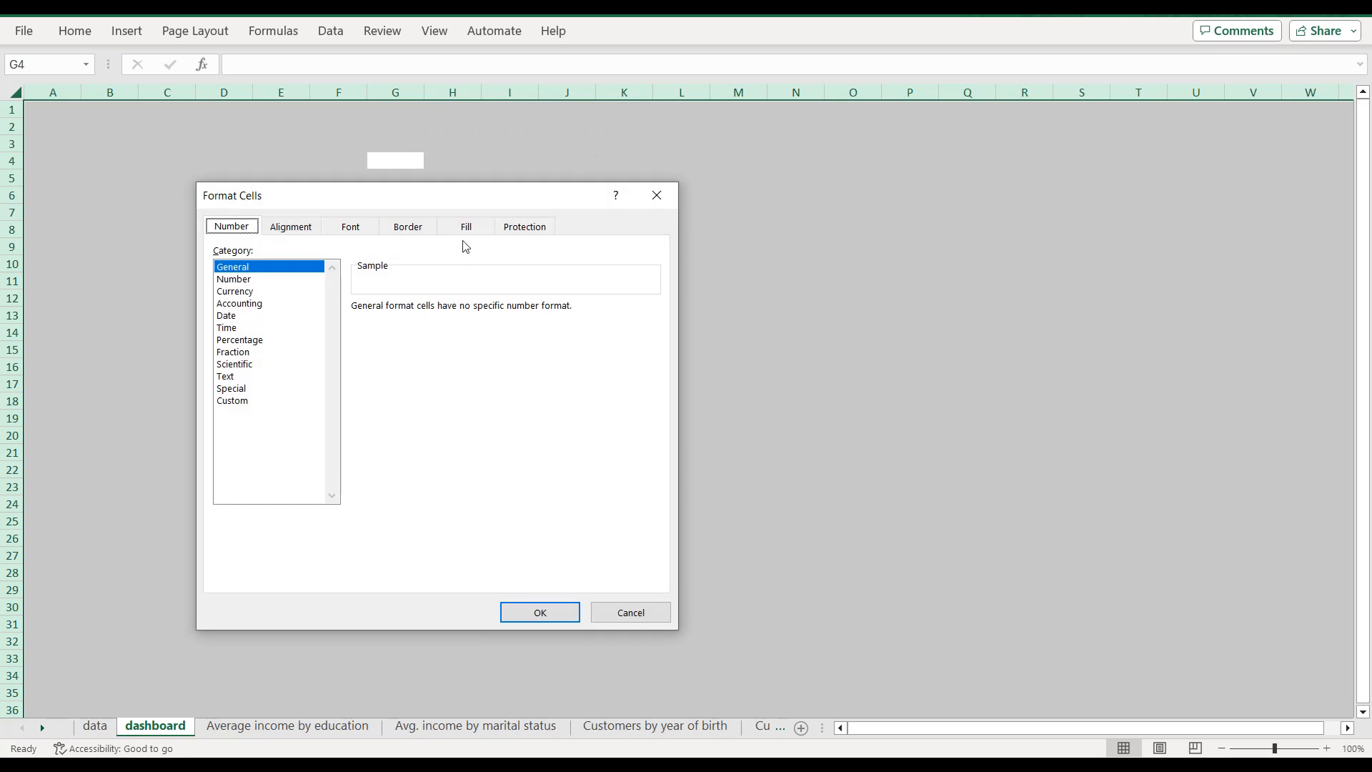
left_click(473, 227)
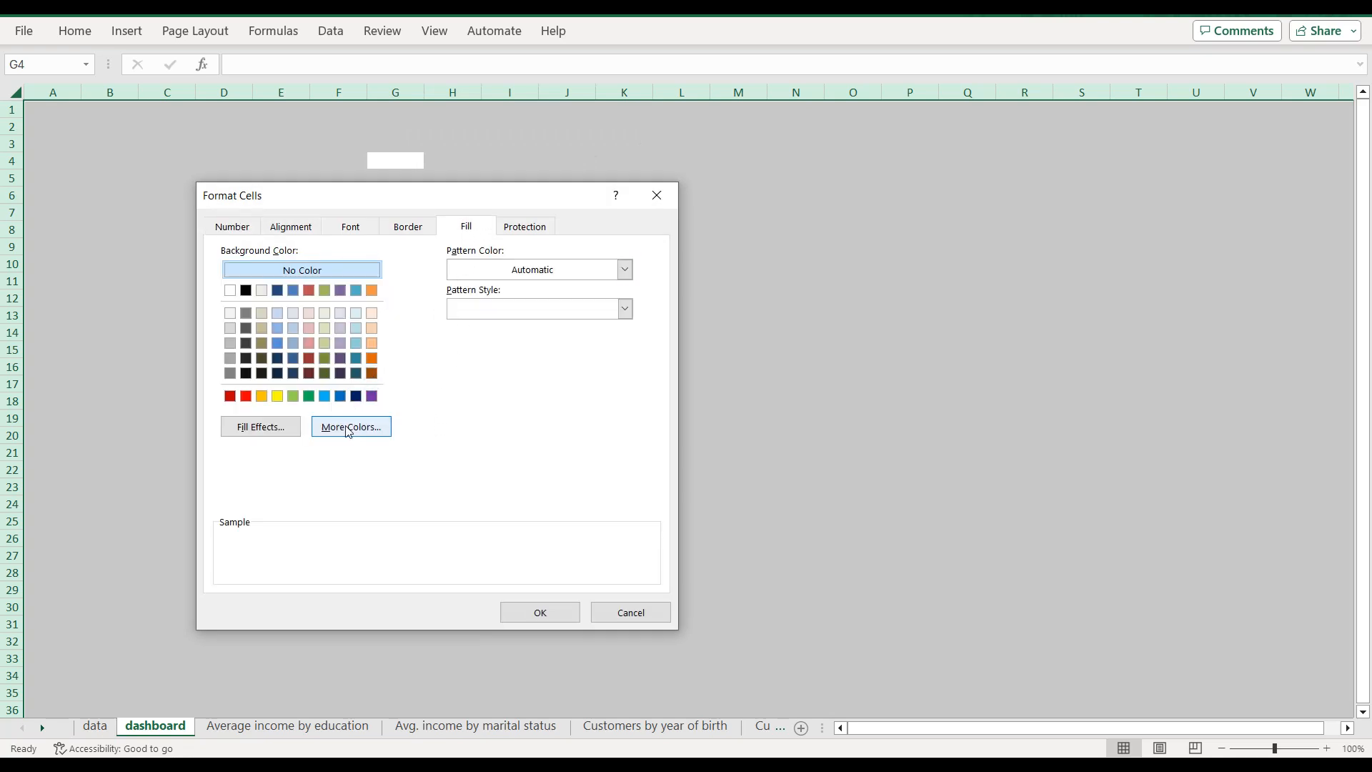
left_click(350, 426)
left_click(397, 301)
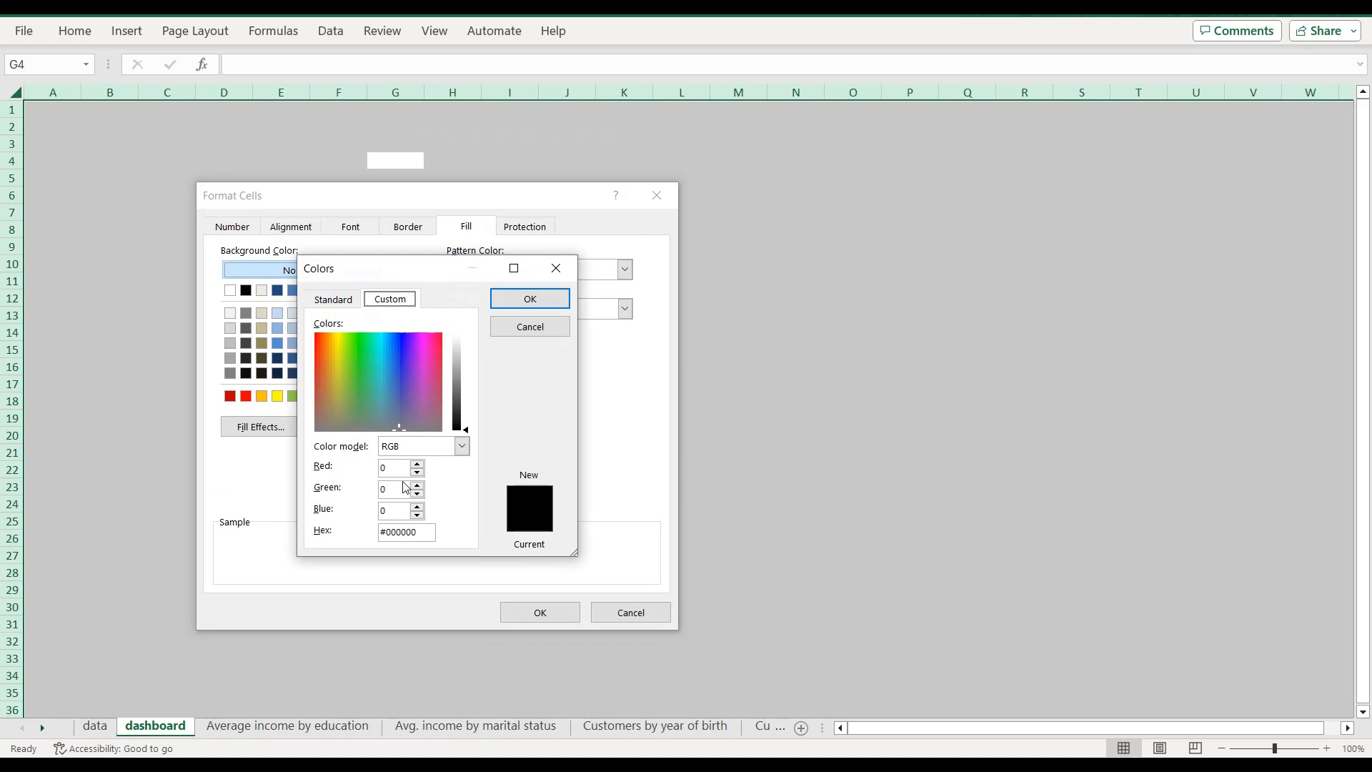
left_click(421, 532)
left_click(541, 303)
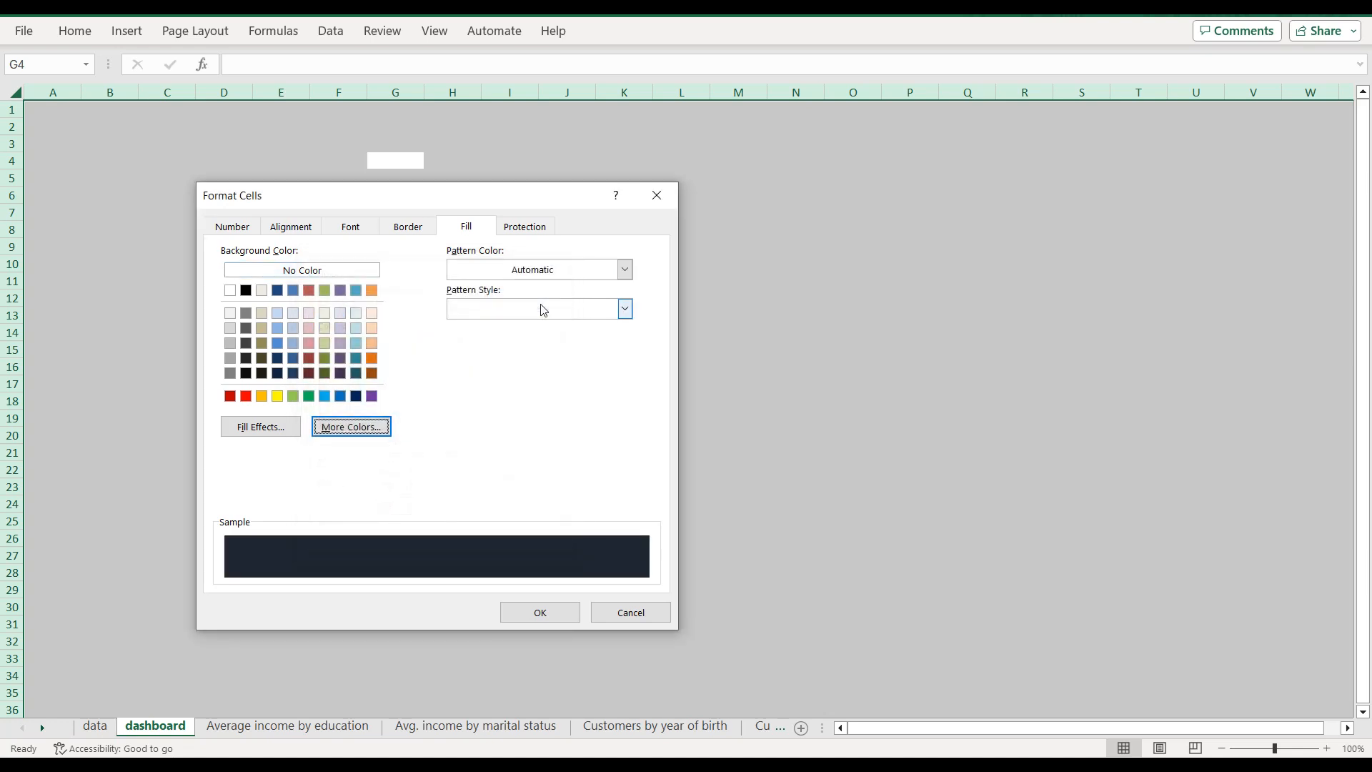
left_click(541, 613)
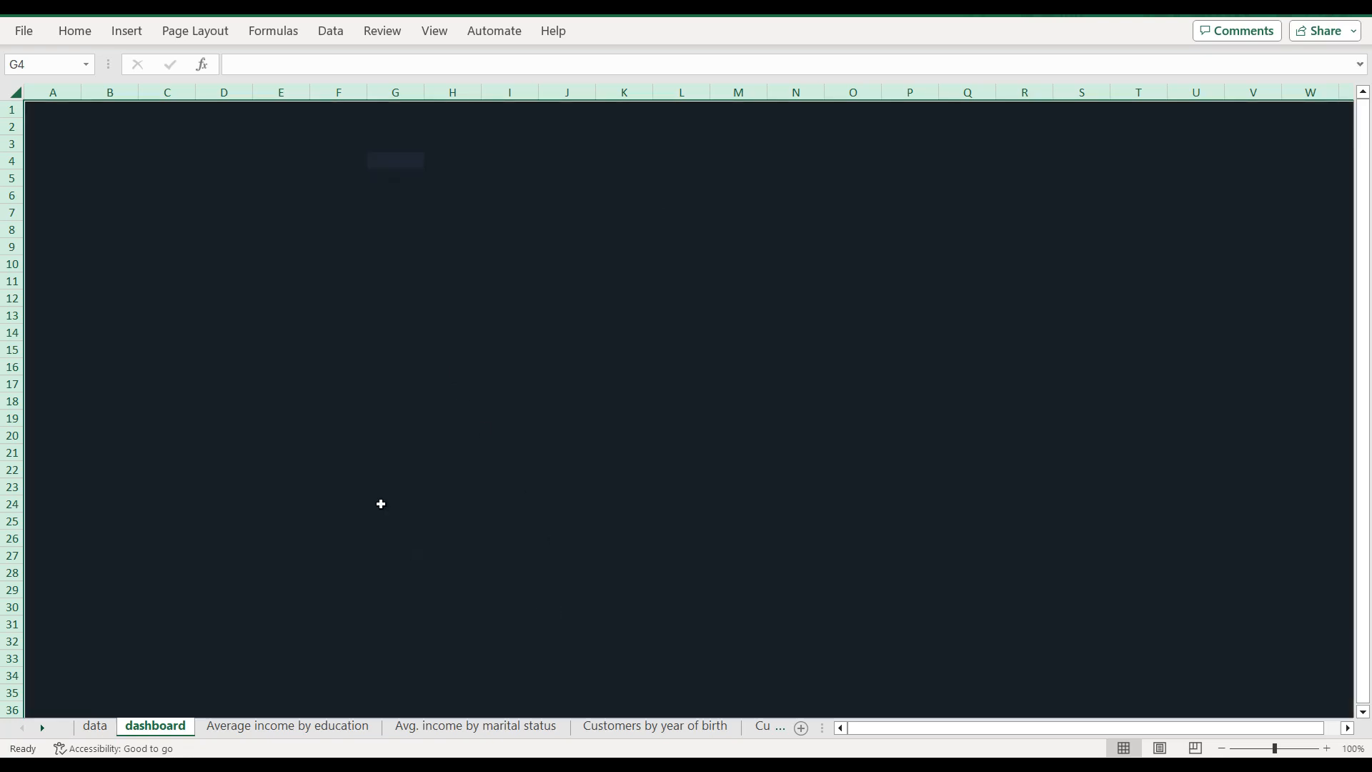
Step: Build the PivotTable on the "Average income by education" sheet with Education as rows and Income as values summarized by Average
left_click(342, 727)
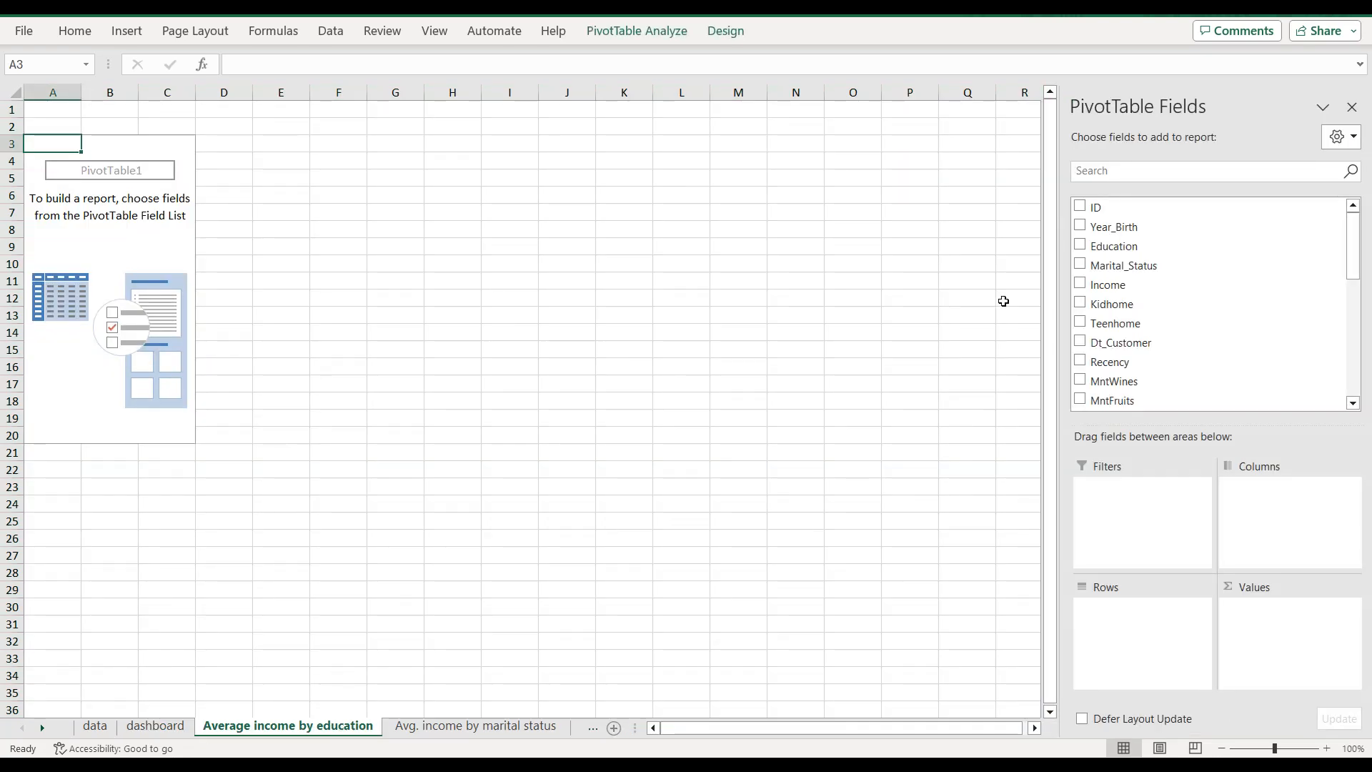
left_click(1080, 245)
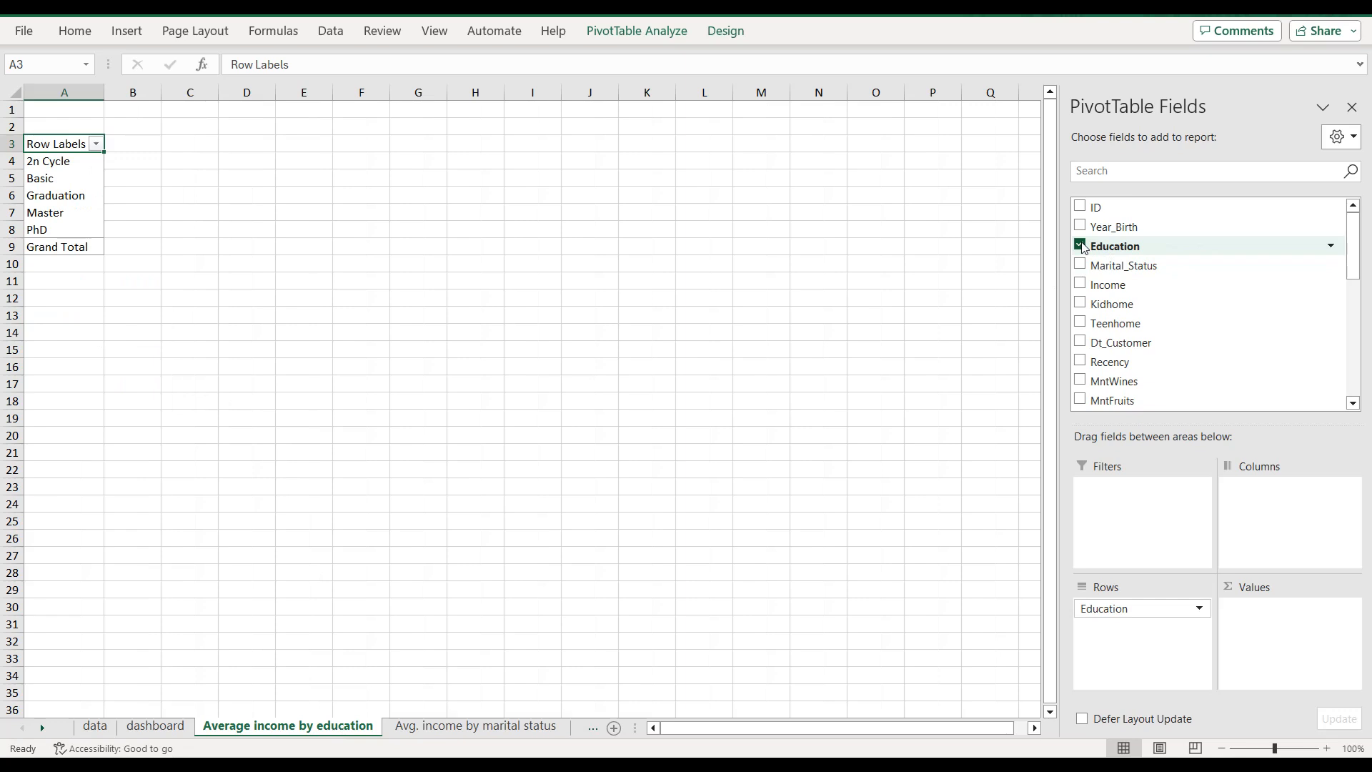
left_click_drag(1115, 292, 1256, 610)
left_click(1260, 611)
left_click(1279, 588)
left_click(565, 381)
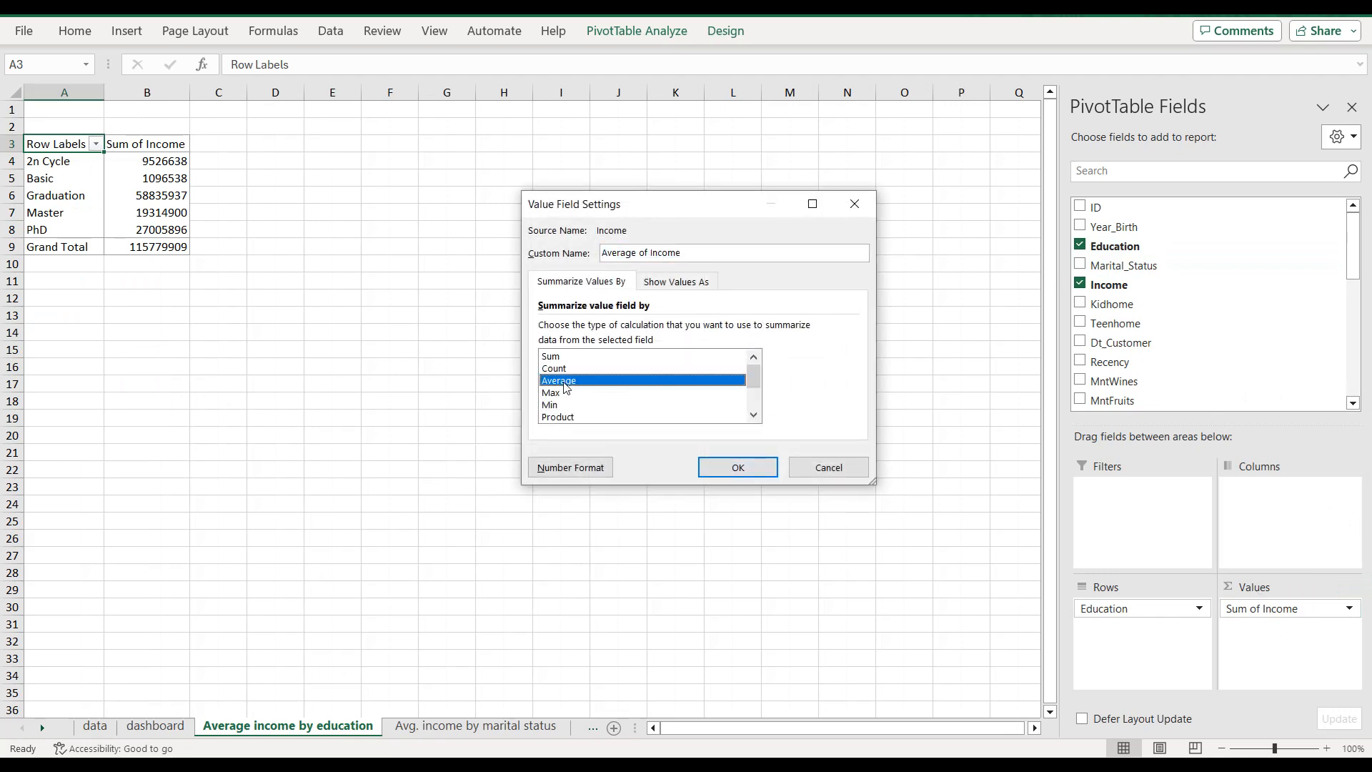
left_click(715, 465)
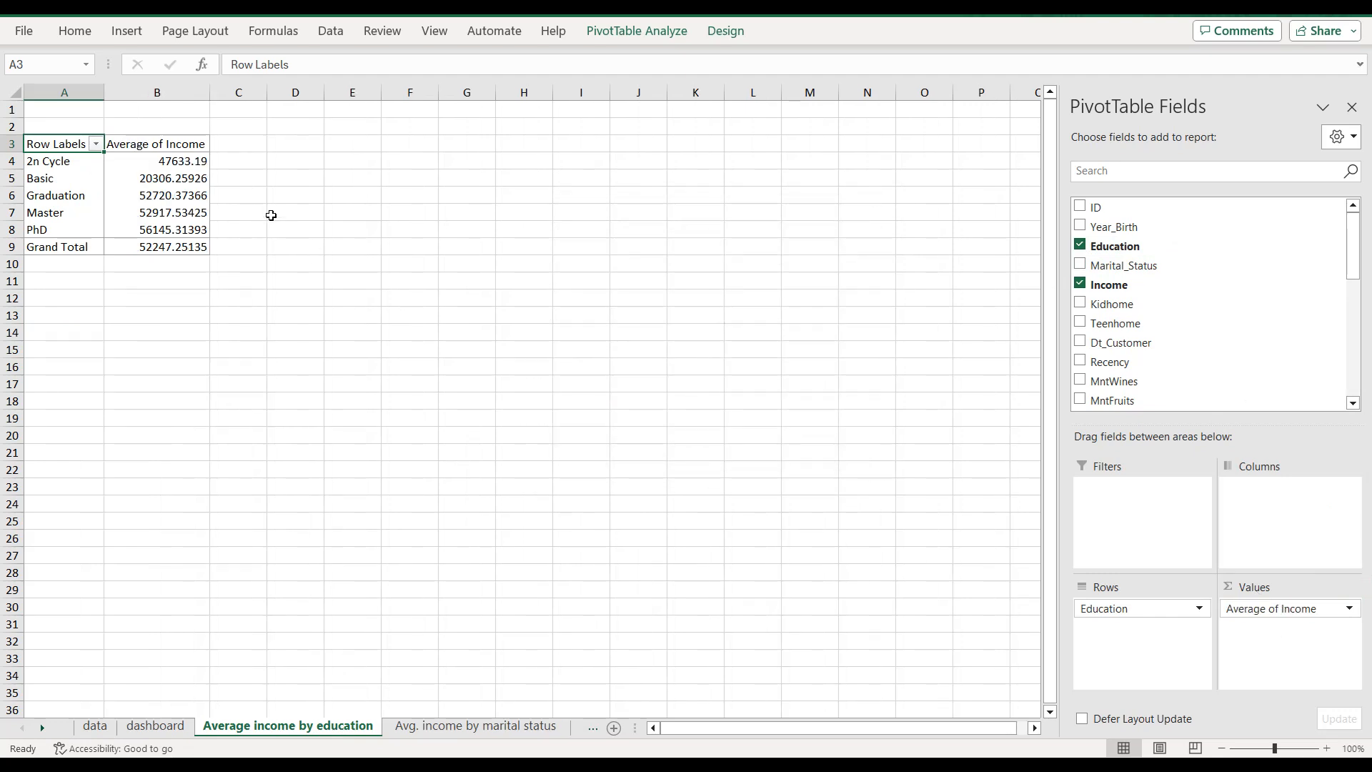
Step: Copy the PivotTable range A3:B8 without its grand total and paste it as values at E3
left_click_drag(65, 152, 166, 229)
key("ctrl+c")
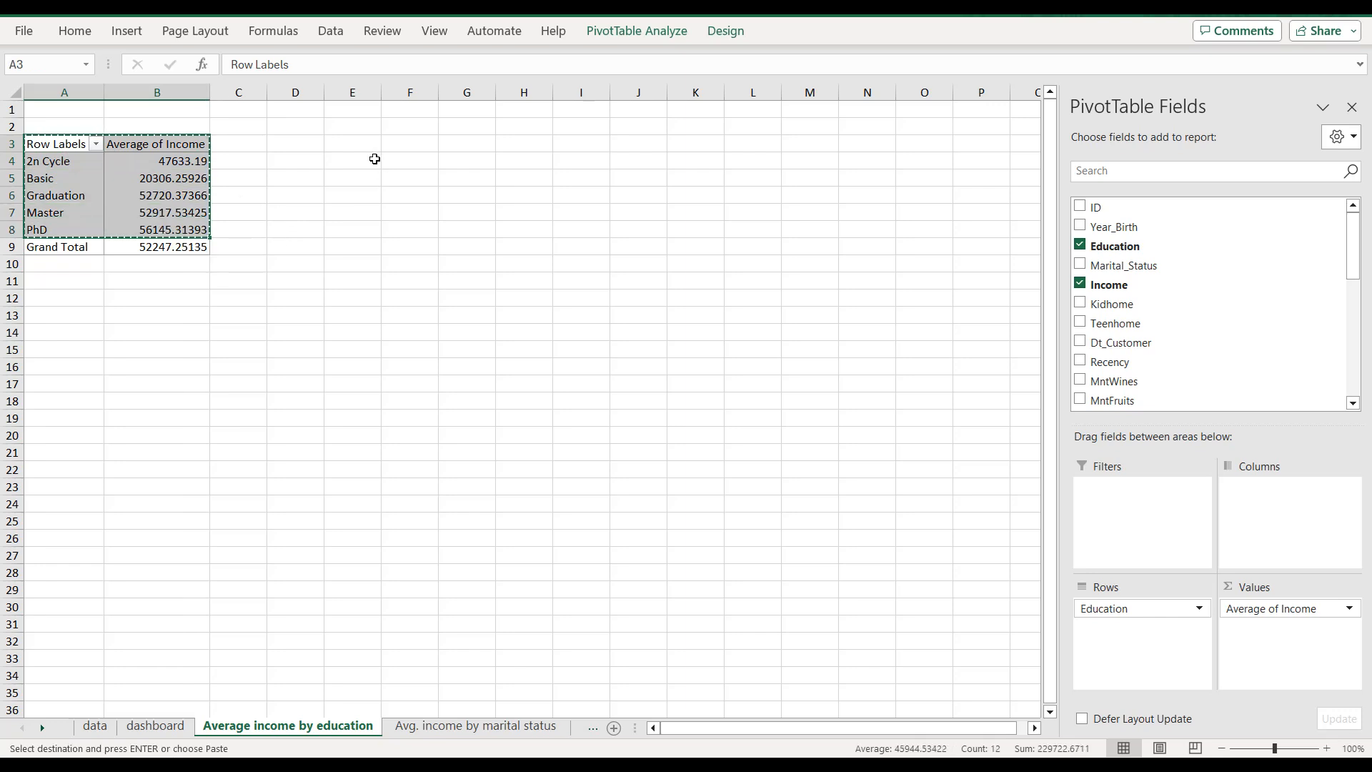
left_click(359, 142)
right_click(364, 146)
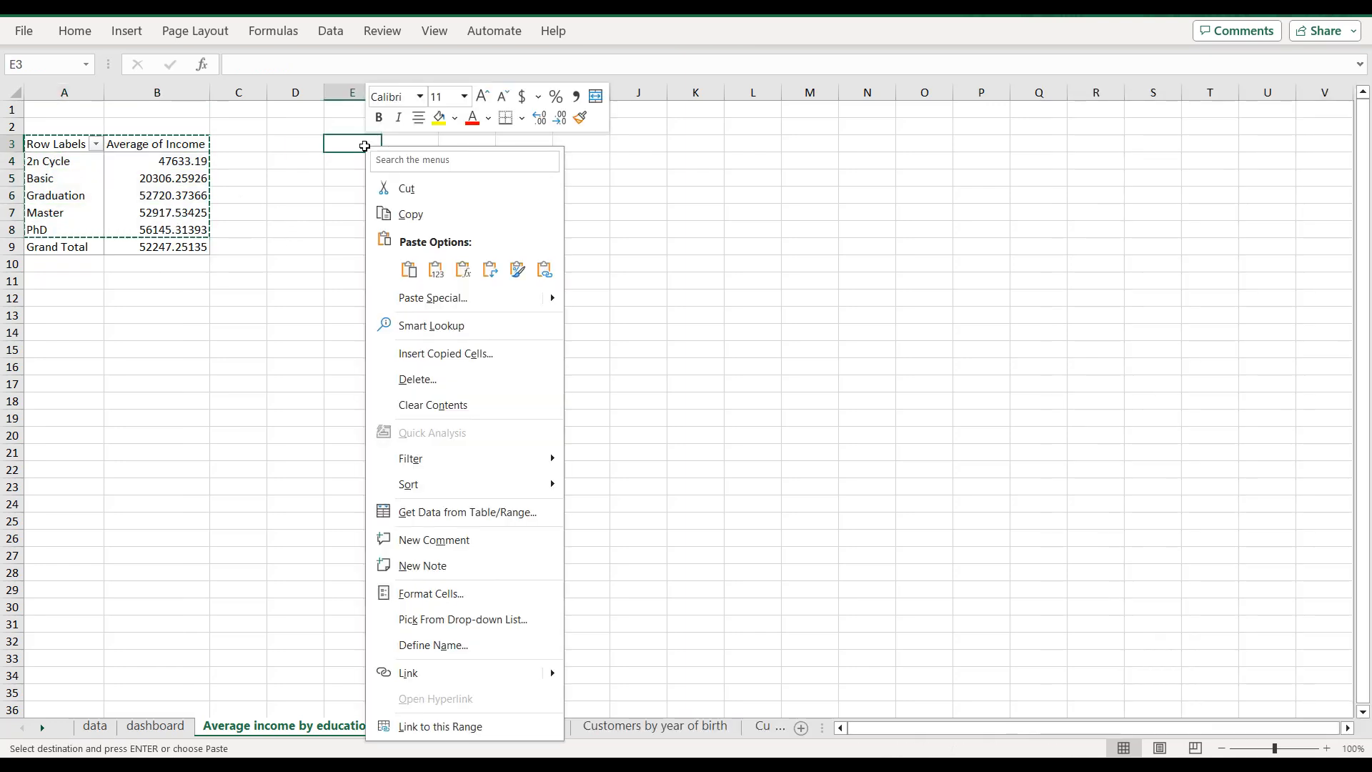
left_click(436, 269)
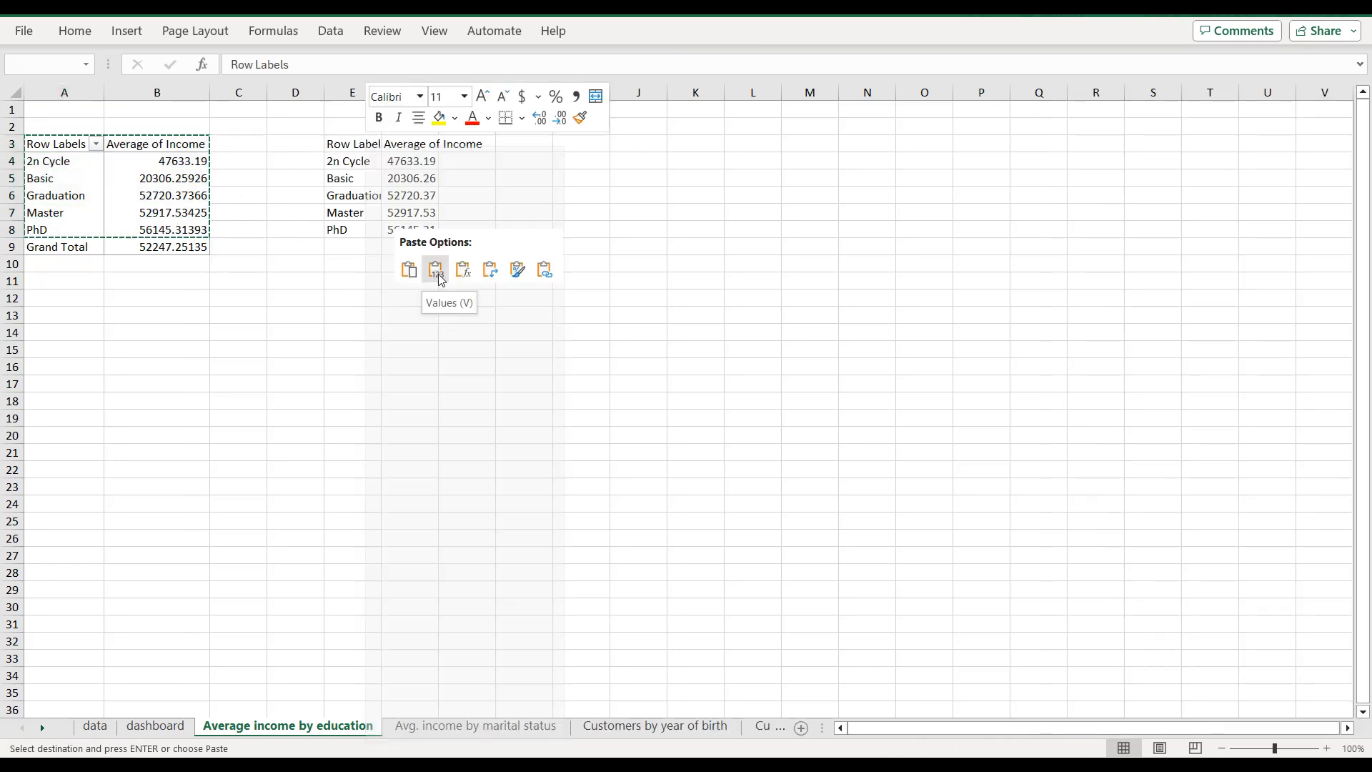
Step: Rename the headers of the pasted range to "Education" in E3 and "Average income" in F3
left_click(375, 148)
triple_click(306, 65)
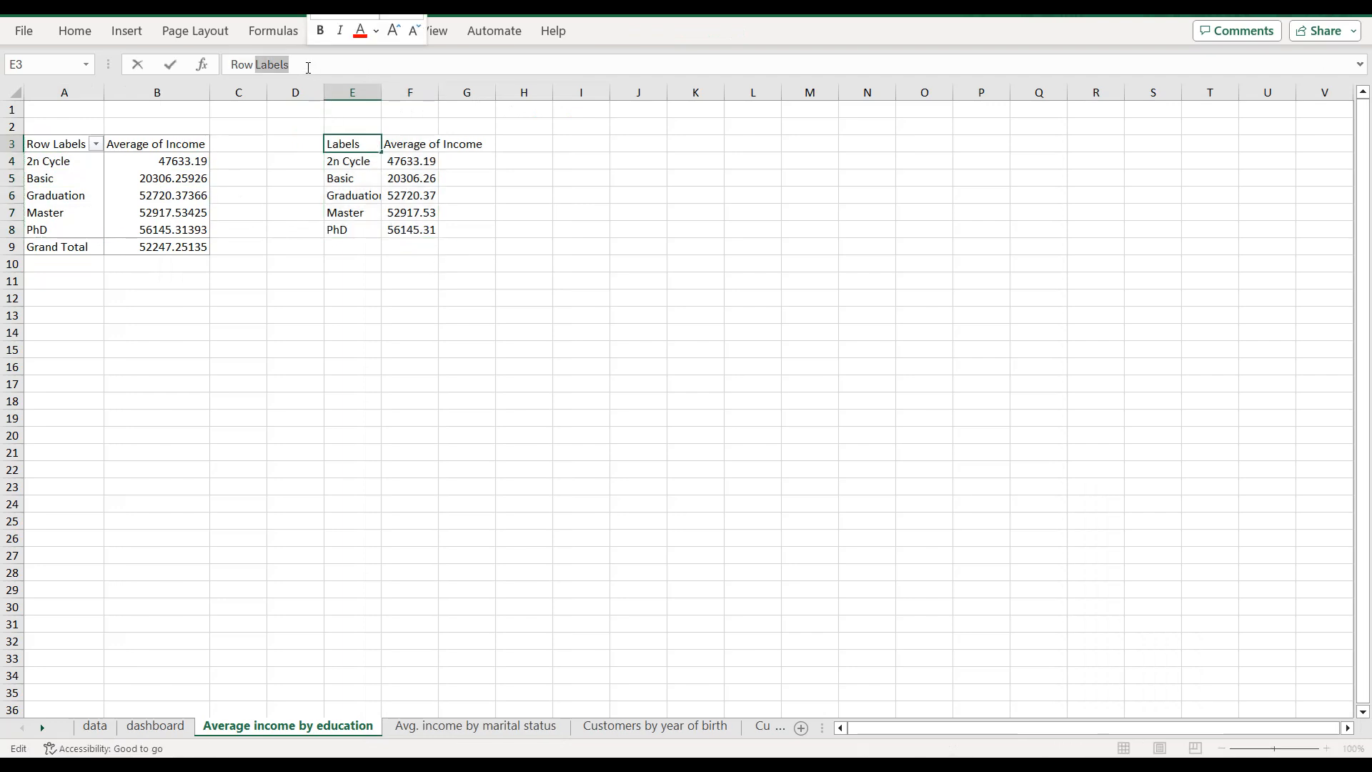
type("Education")
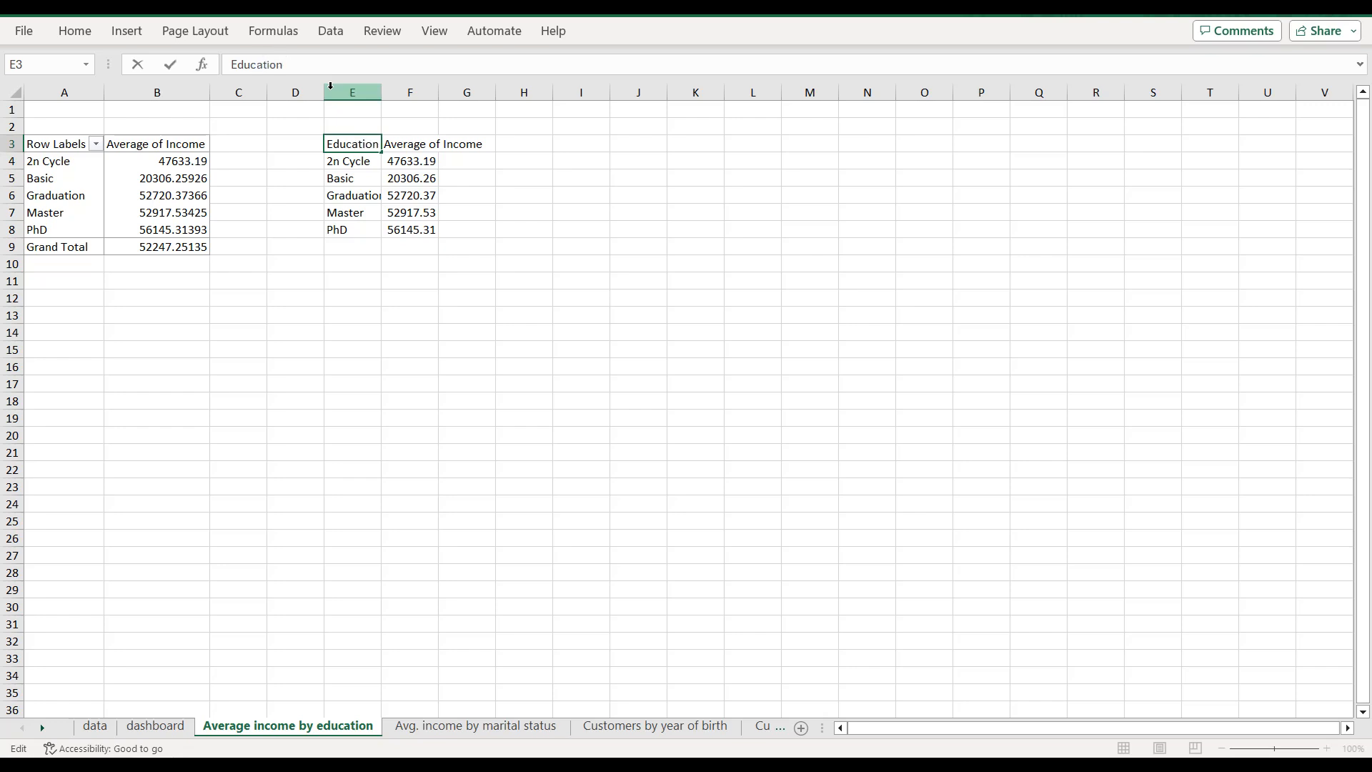
left_click(400, 142)
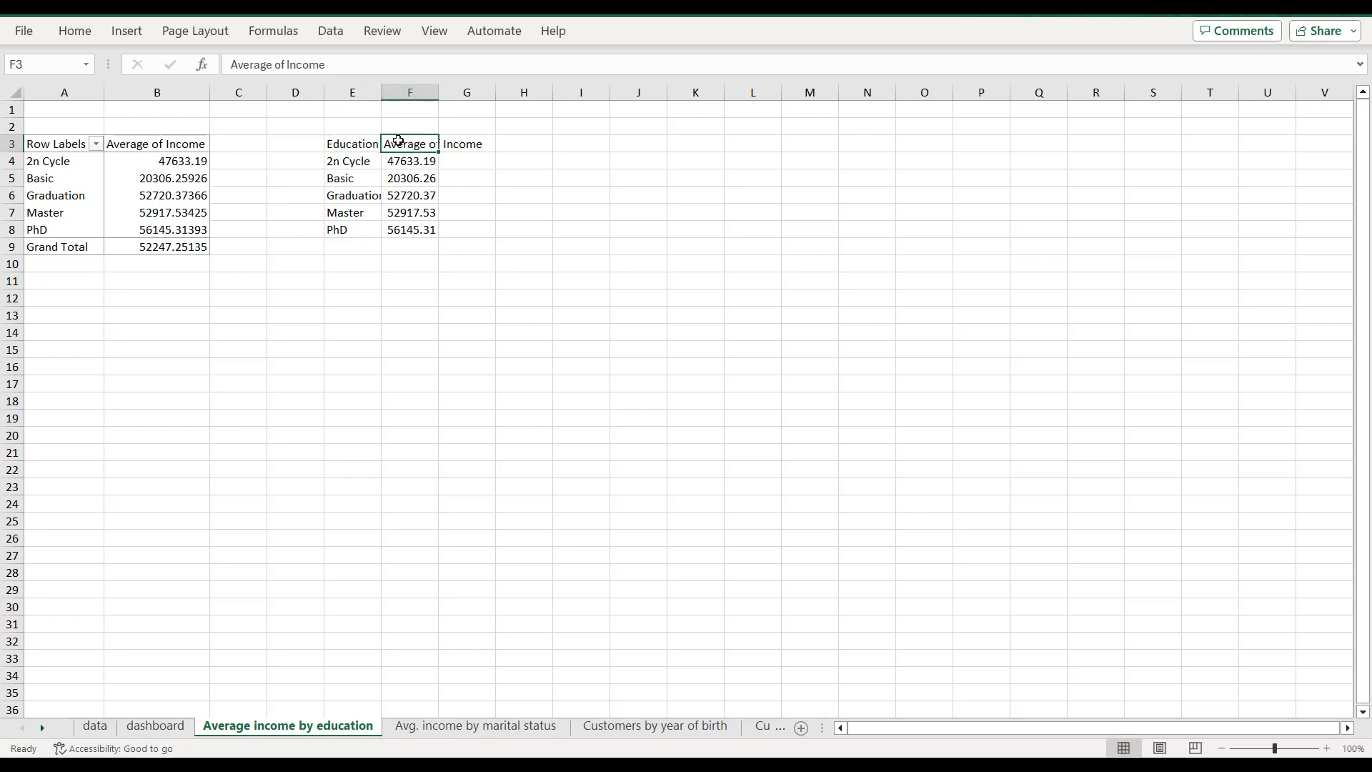
left_click(286, 65)
key("Delete")
key("BackSpace")
key("BackSpace")
key("BackSpace")
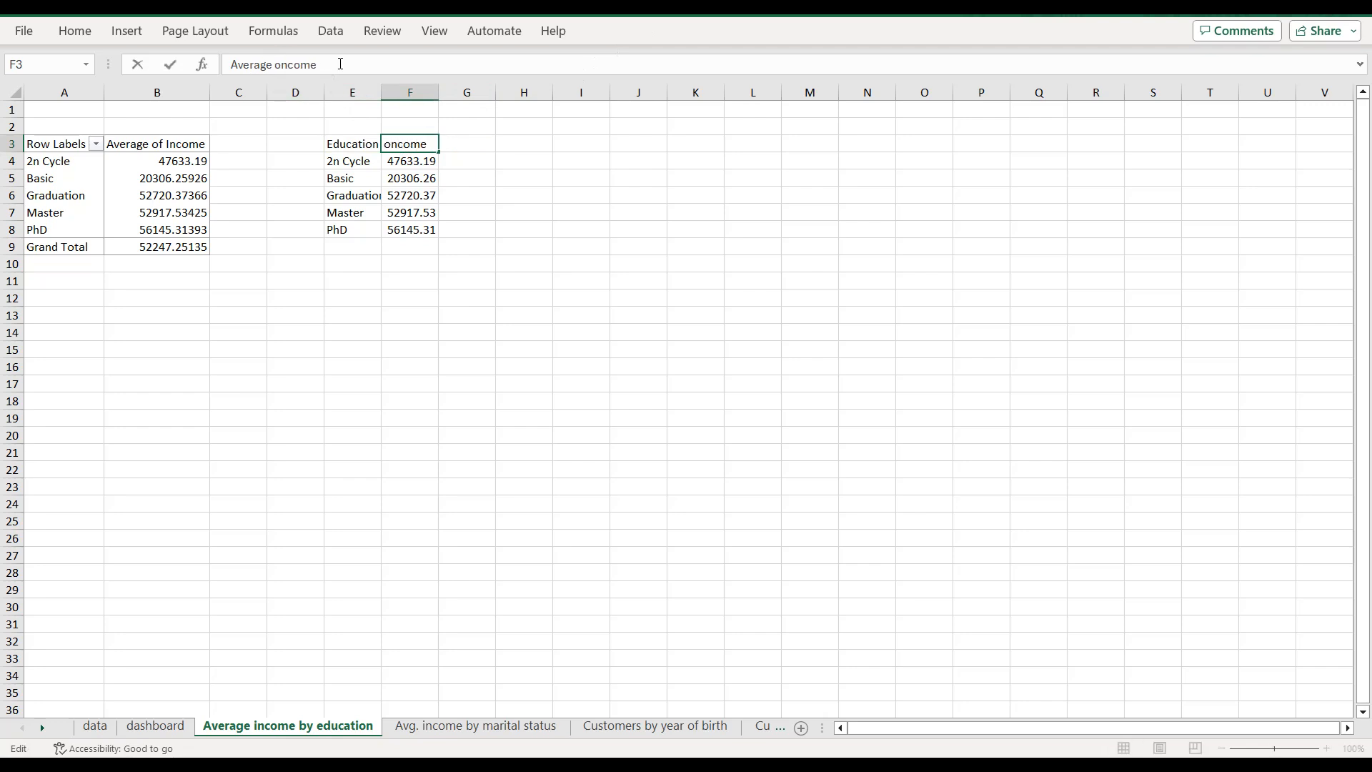
type("i")
Step: Convert the range E3:F8 into a table with headers and fit the income column's width to its contents
left_click(357, 139)
key("ctrl+shift+Right")
key("ctrl+shift+Down")
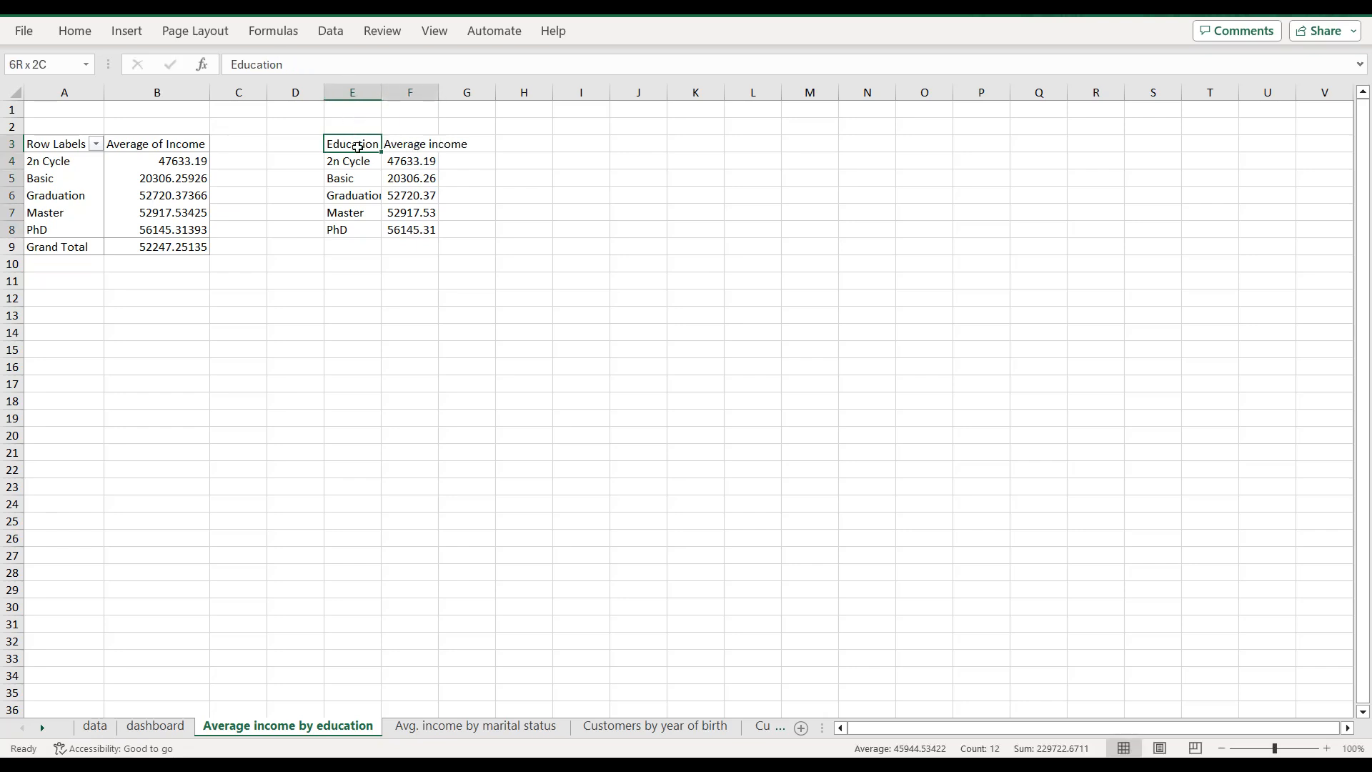
key("ctrl+q")
left_click(127, 30)
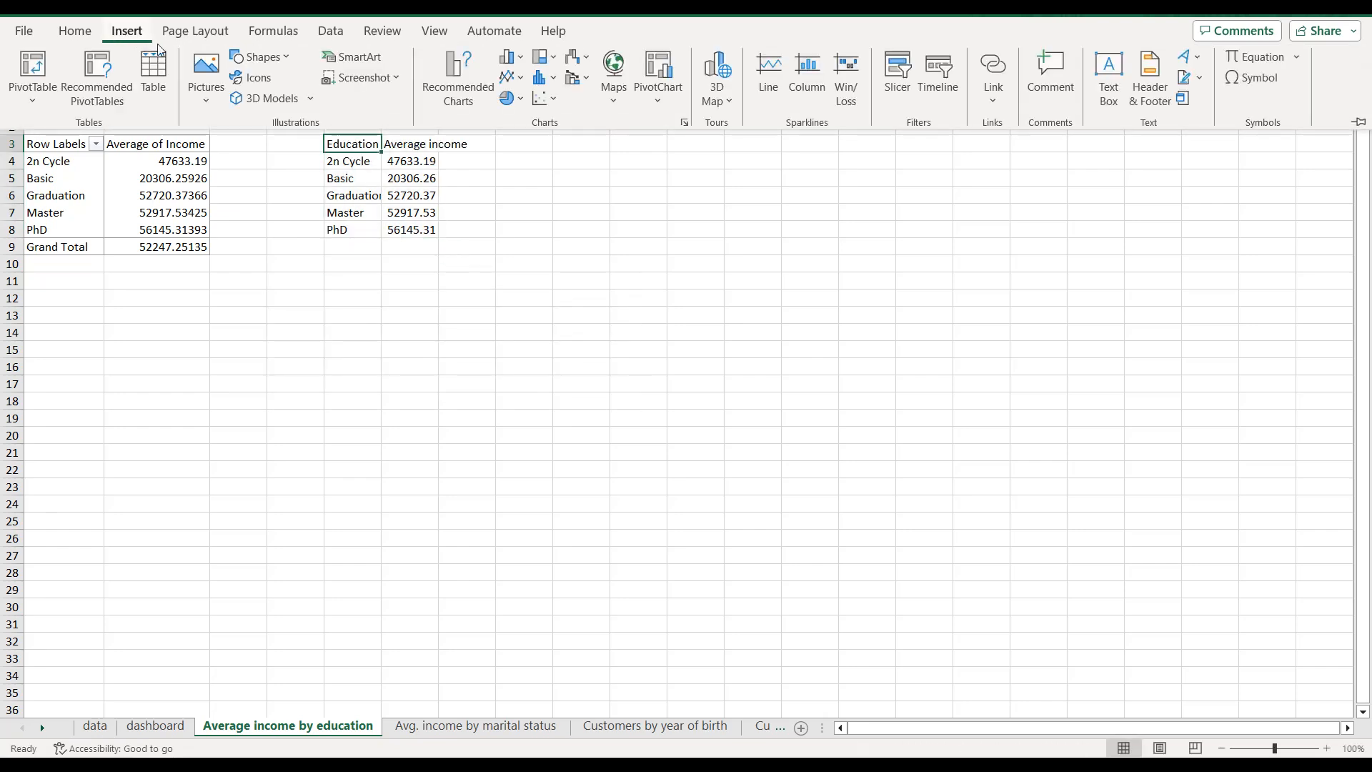
left_click(170, 66)
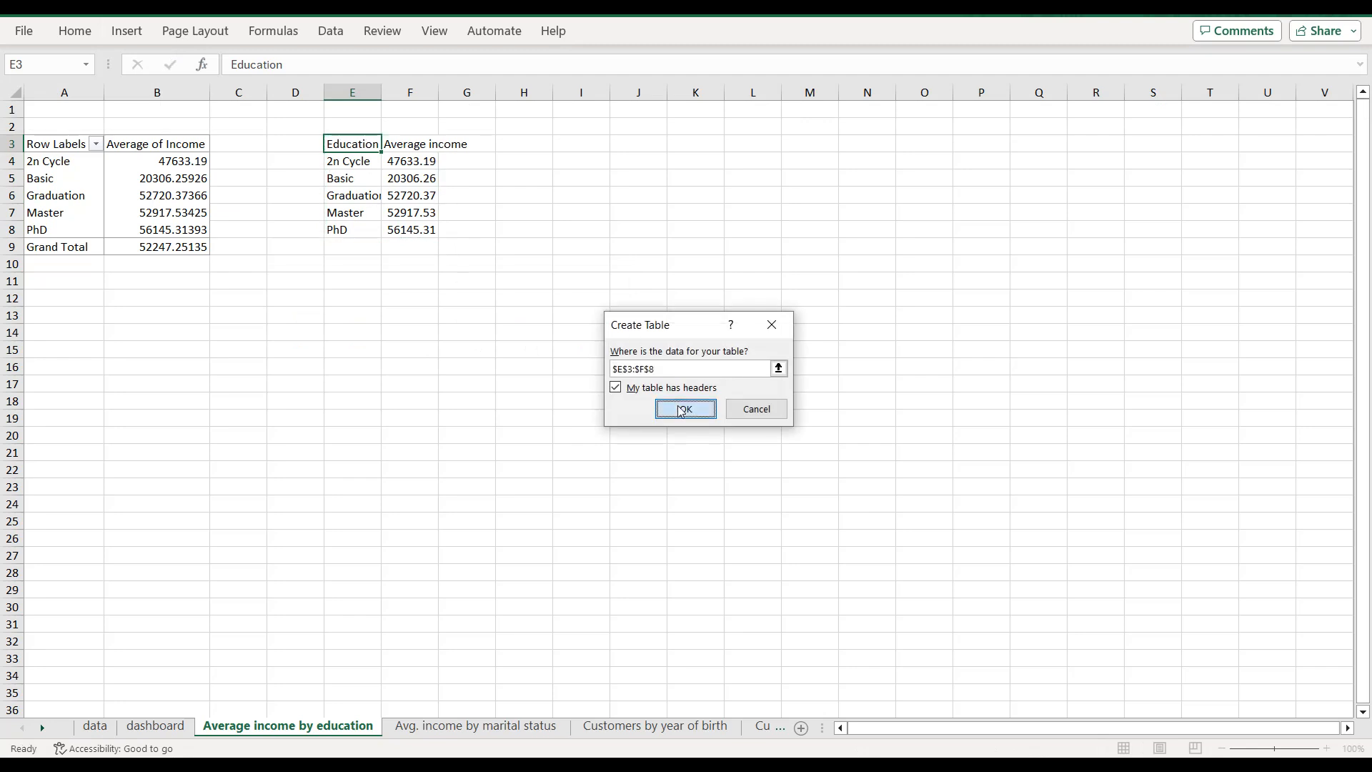
left_click(687, 407)
double_click(504, 93)
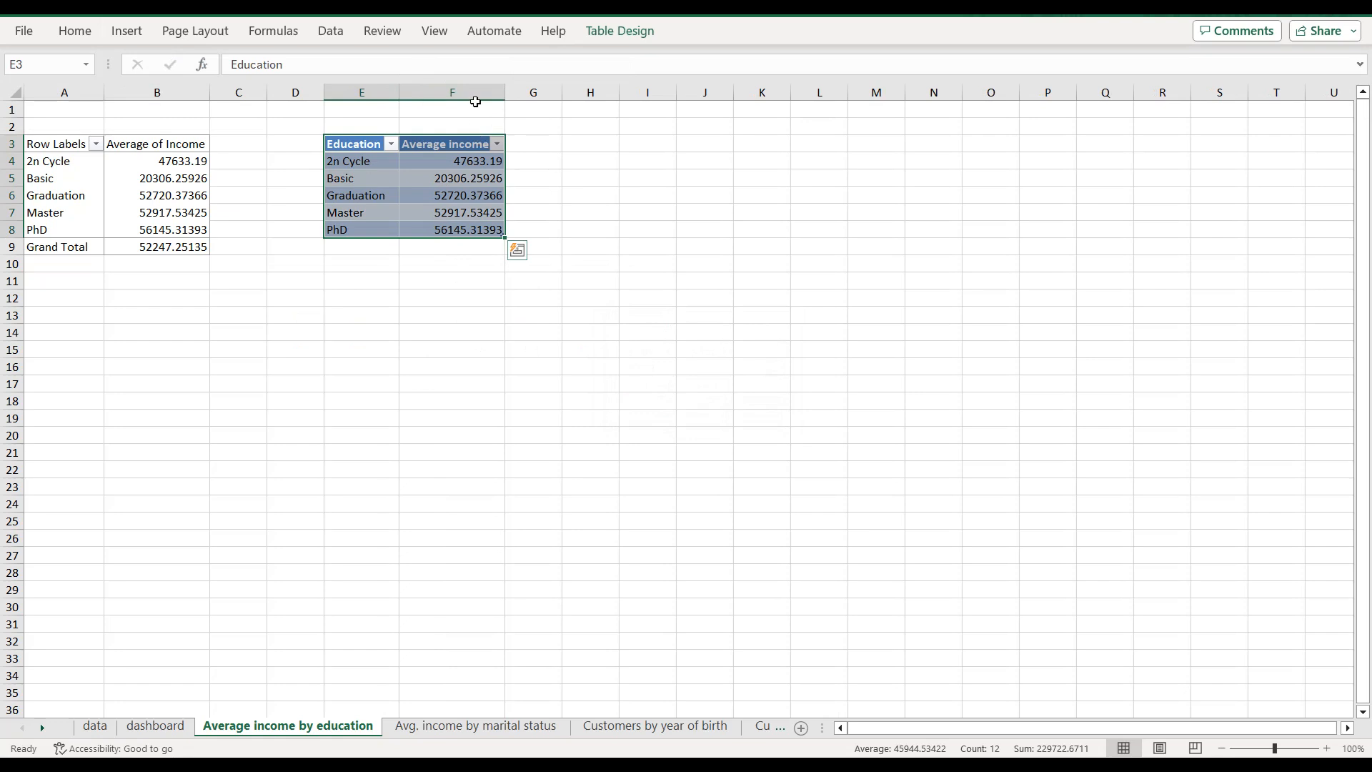
Step: Format the Average income values in F4:F8 to show no decimal places
left_click(478, 147)
left_click_drag(473, 159, 473, 230)
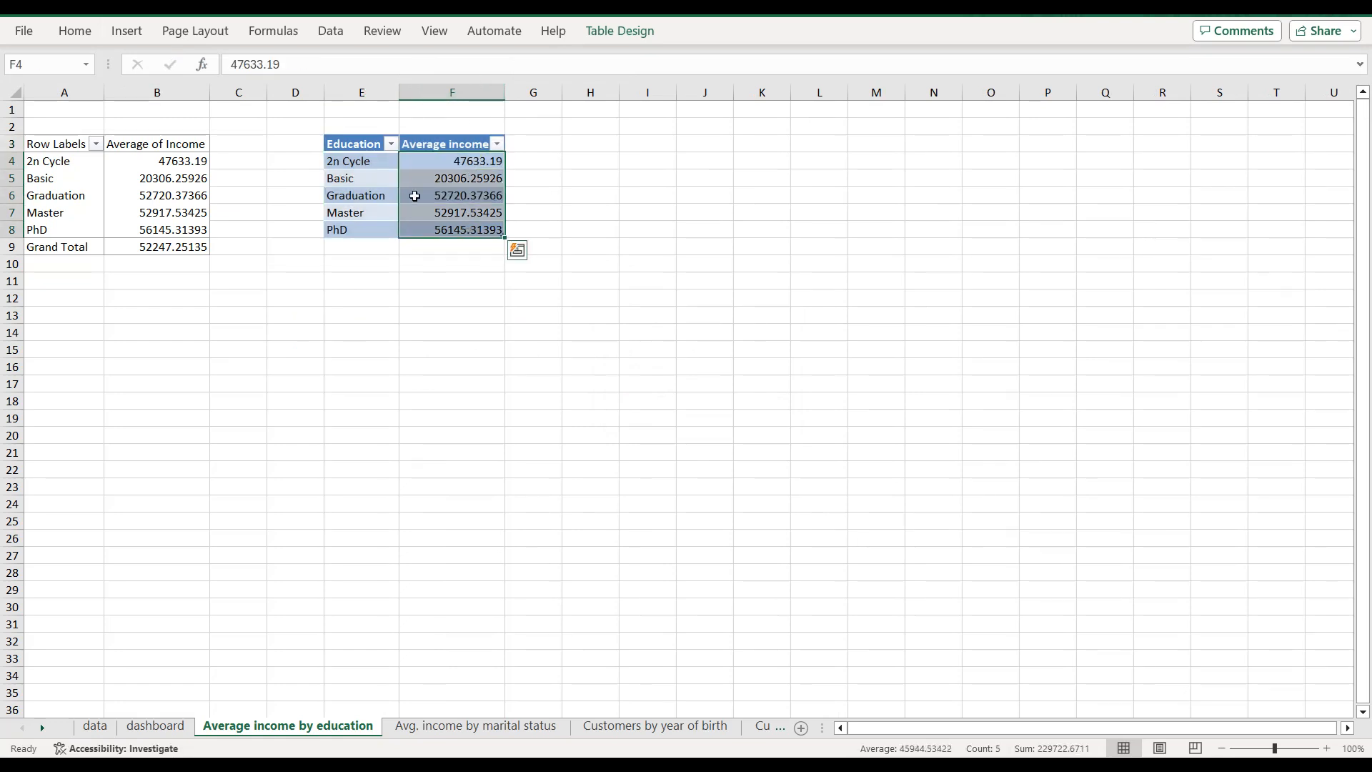
left_click(77, 32)
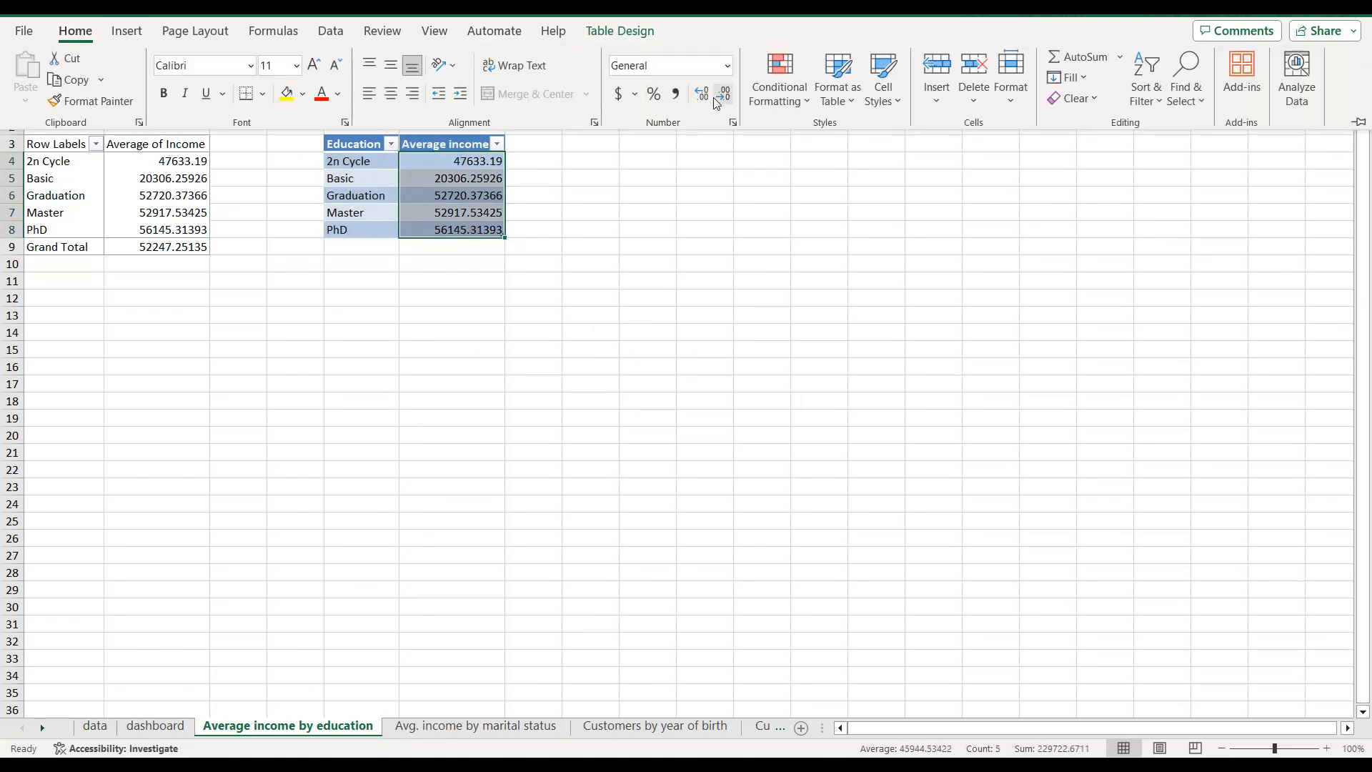
left_click(713, 99)
left_click(713, 99)
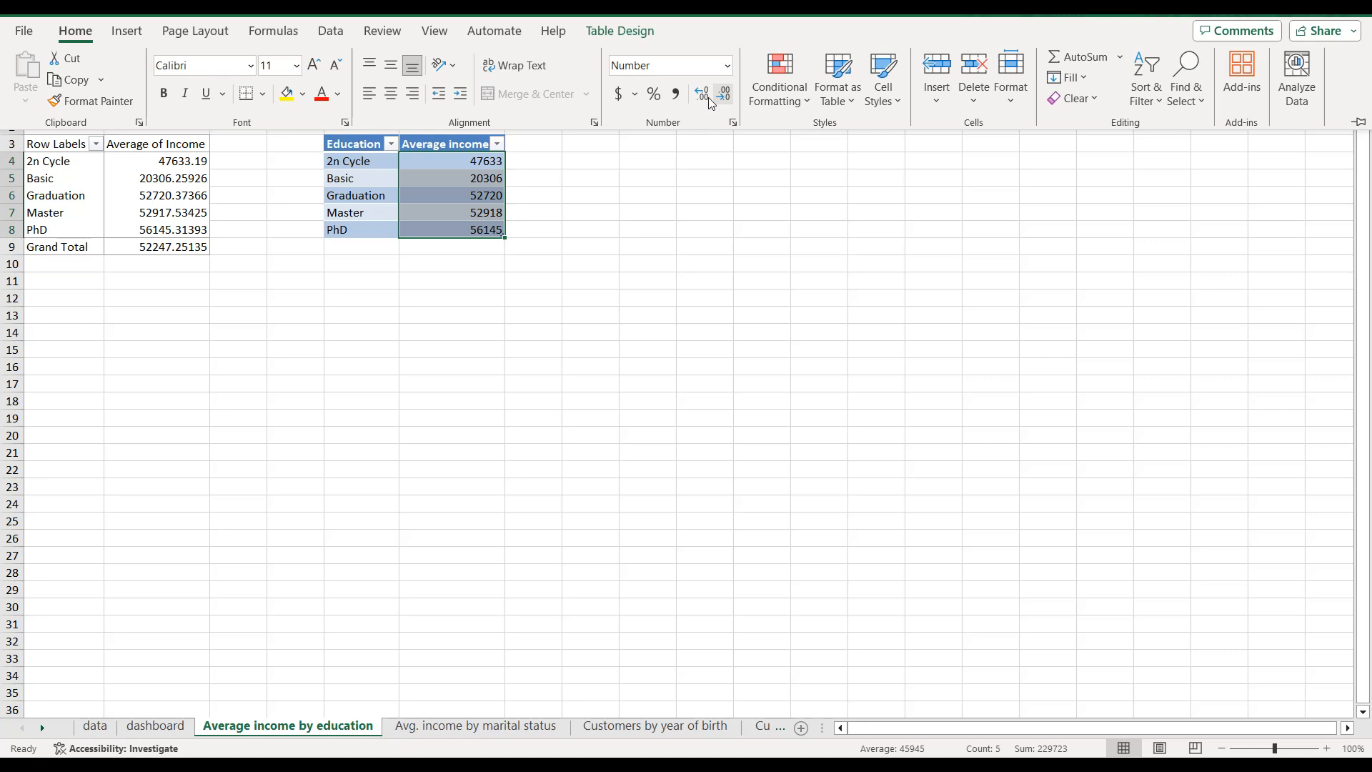
left_click(460, 172)
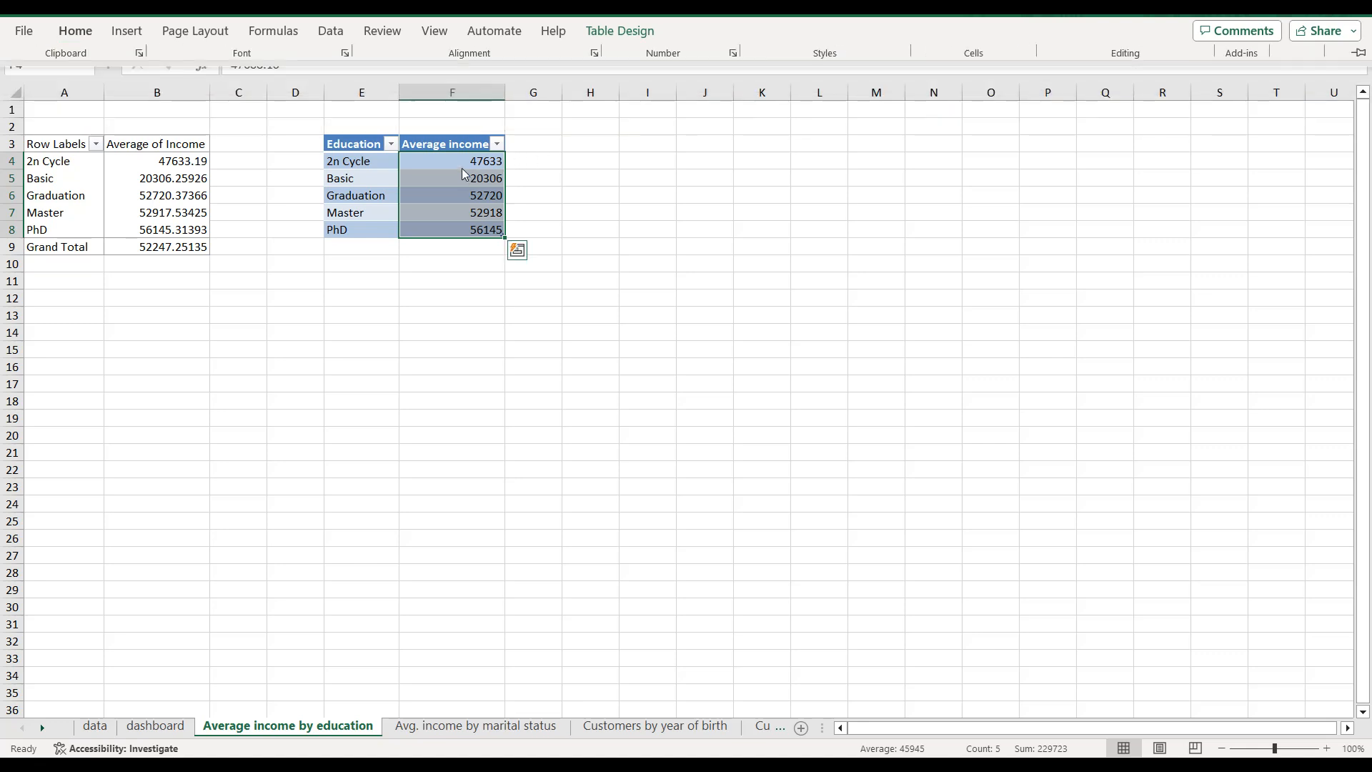
Step: Sort the education table by Average income from smallest to largest
left_click(506, 146)
left_click(497, 143)
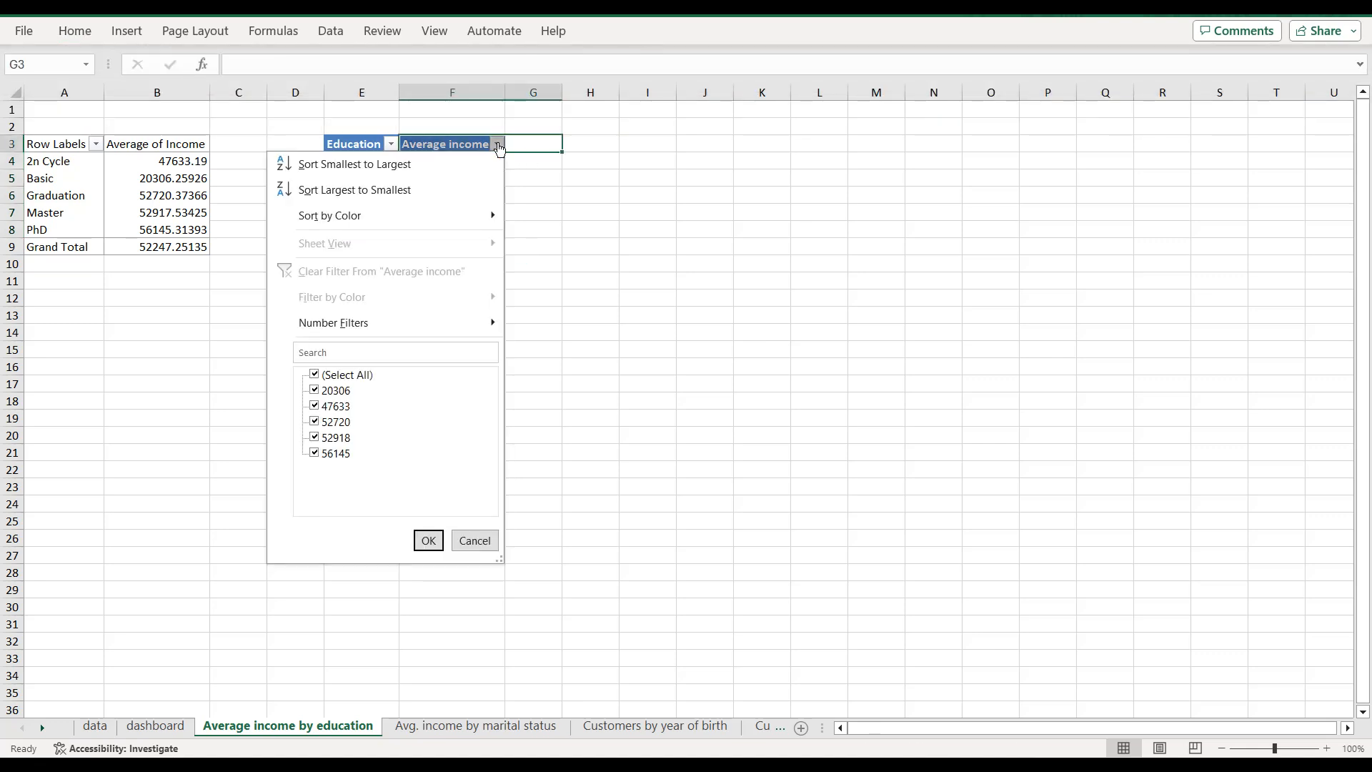
left_click(440, 170)
left_click(444, 190)
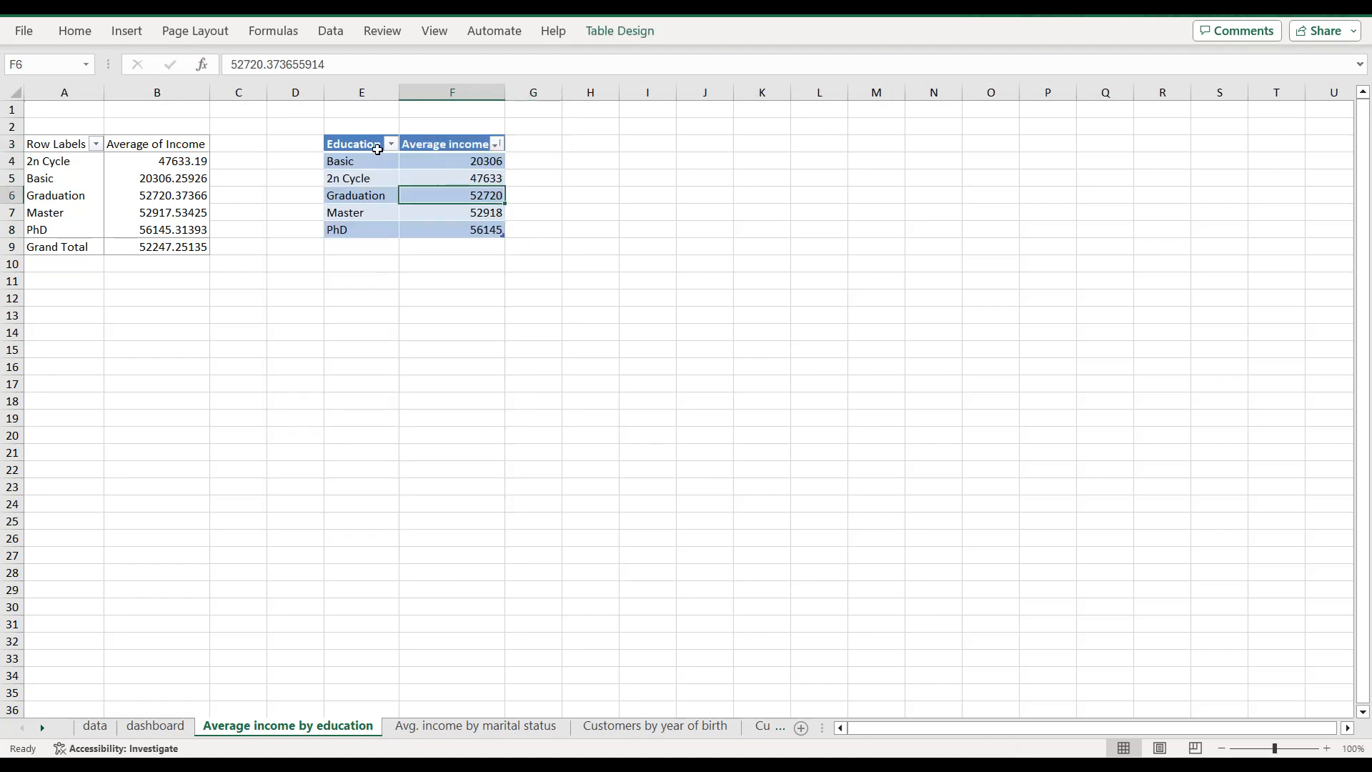
Step: Insert the recommended horizontal bar chart based on the whole education table
left_click(378, 149)
key("ctrl+a")
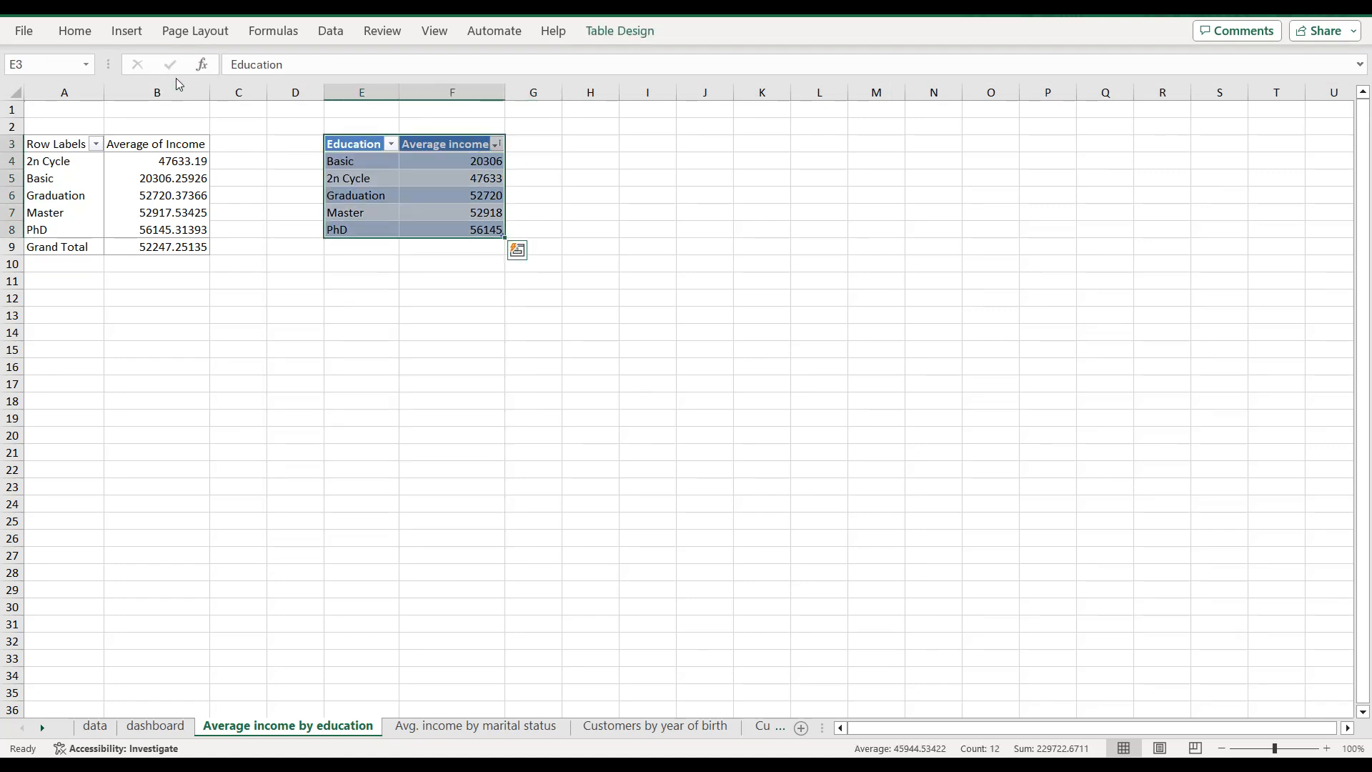
left_click(132, 32)
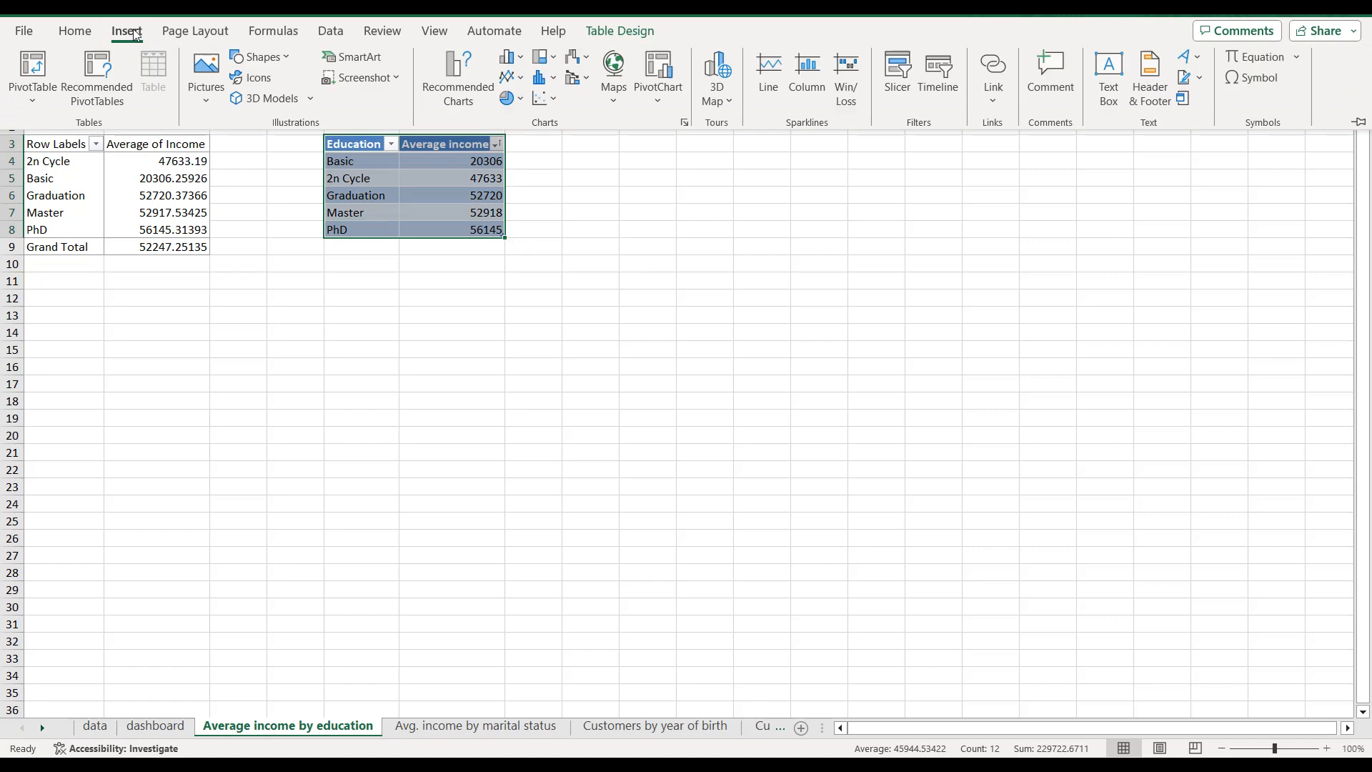
left_click(469, 74)
left_click(509, 379)
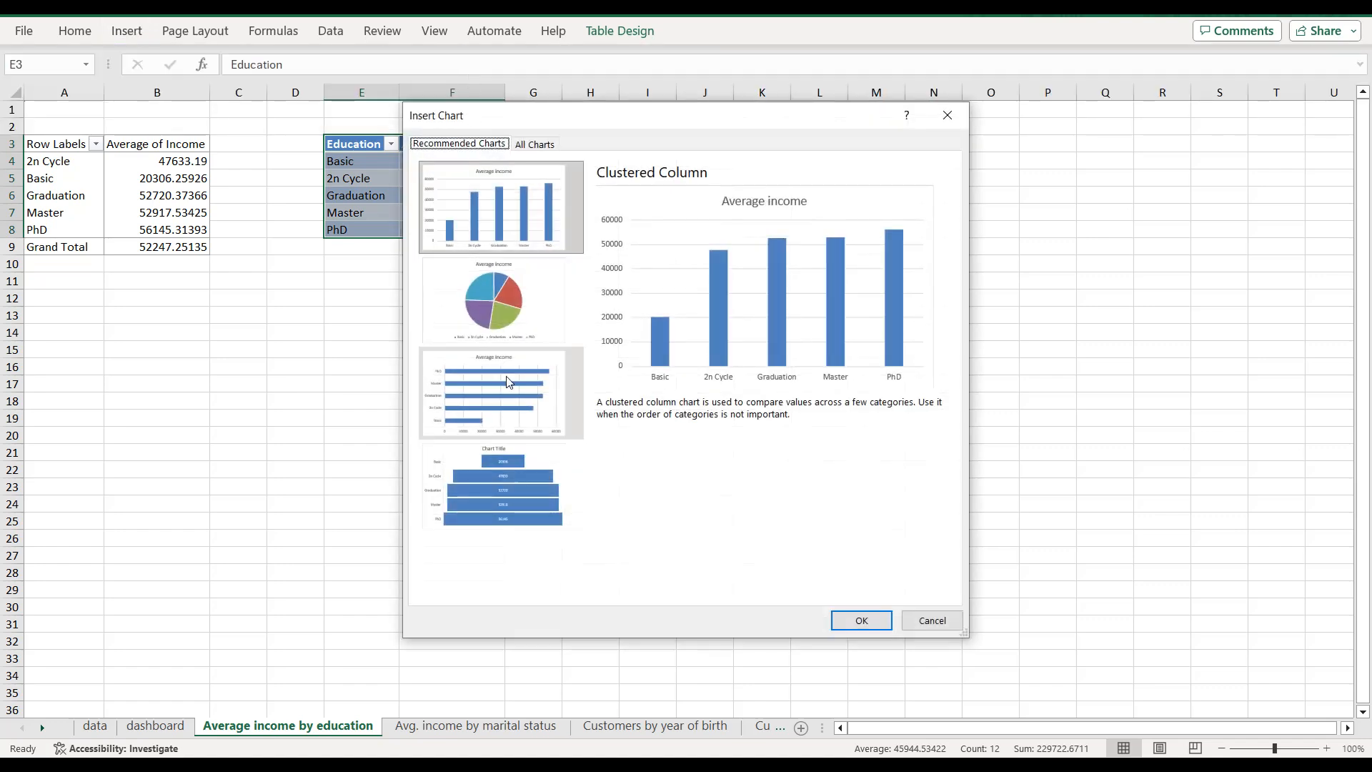
left_click(858, 621)
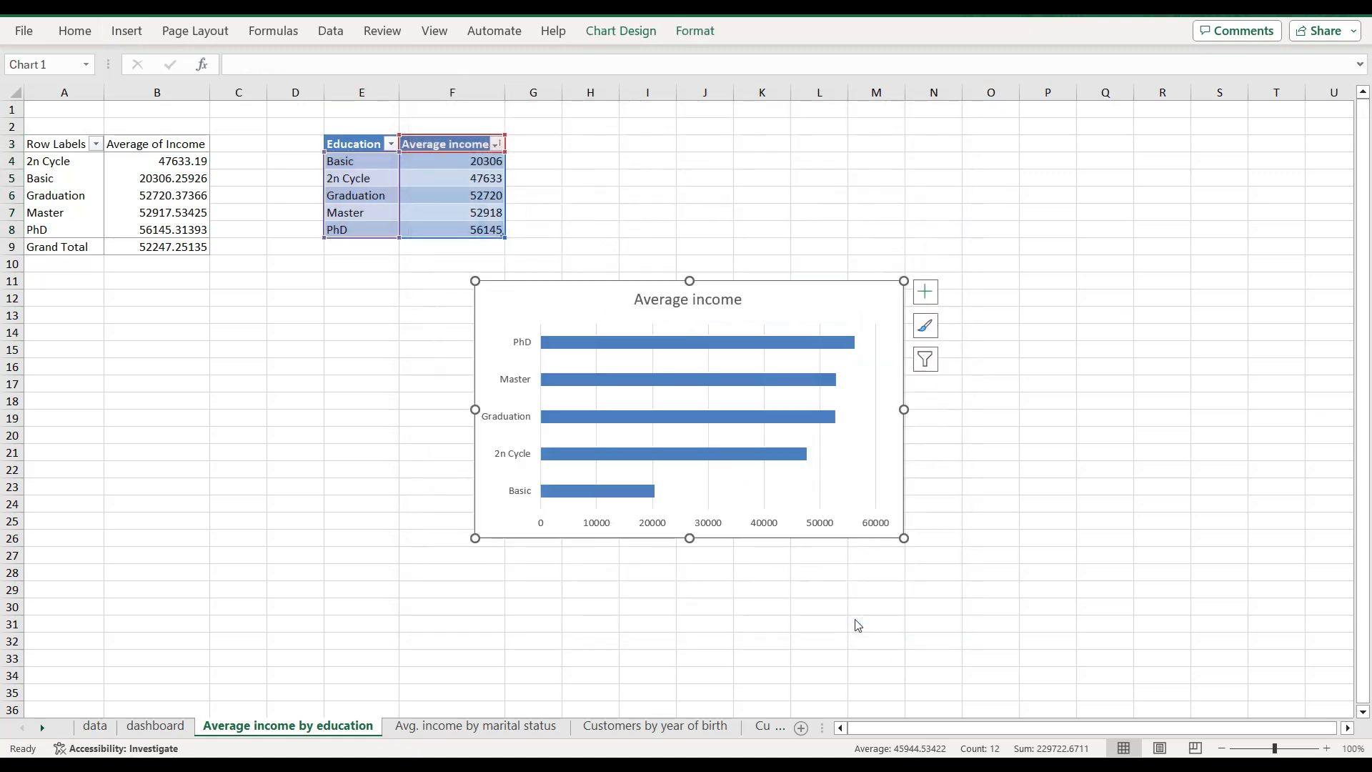
Step: Change the bar chart's title to "Average income by education"
left_click(323, 726)
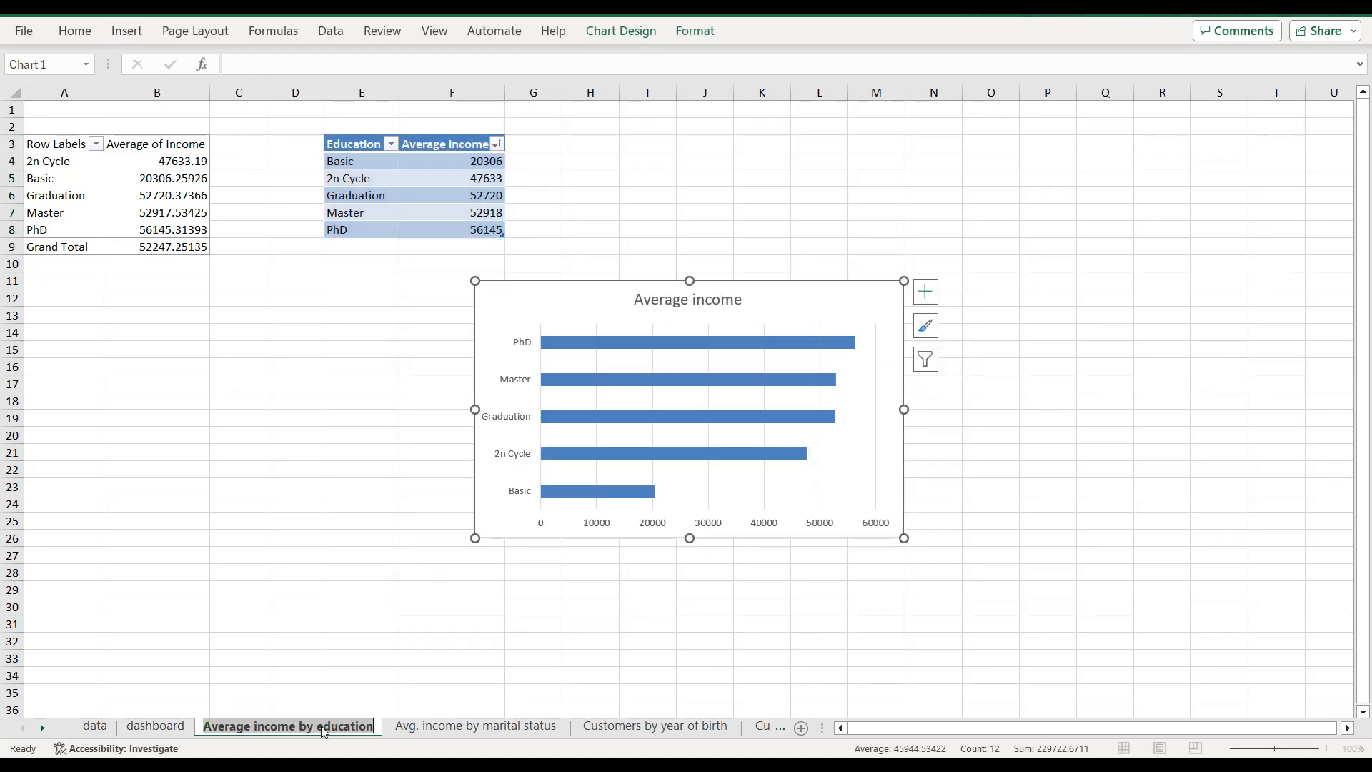
left_click(721, 303)
triple_click(719, 304)
type("Average income by education")
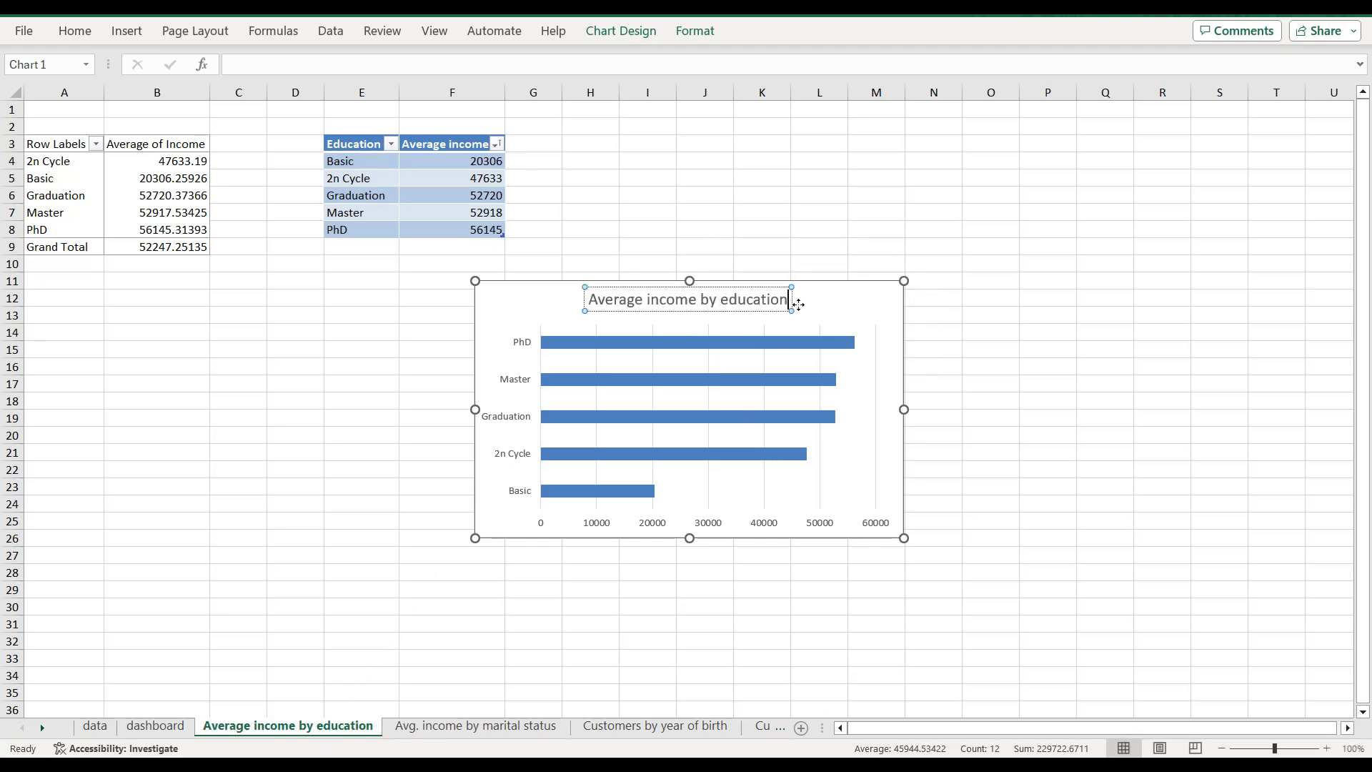
left_click(825, 306)
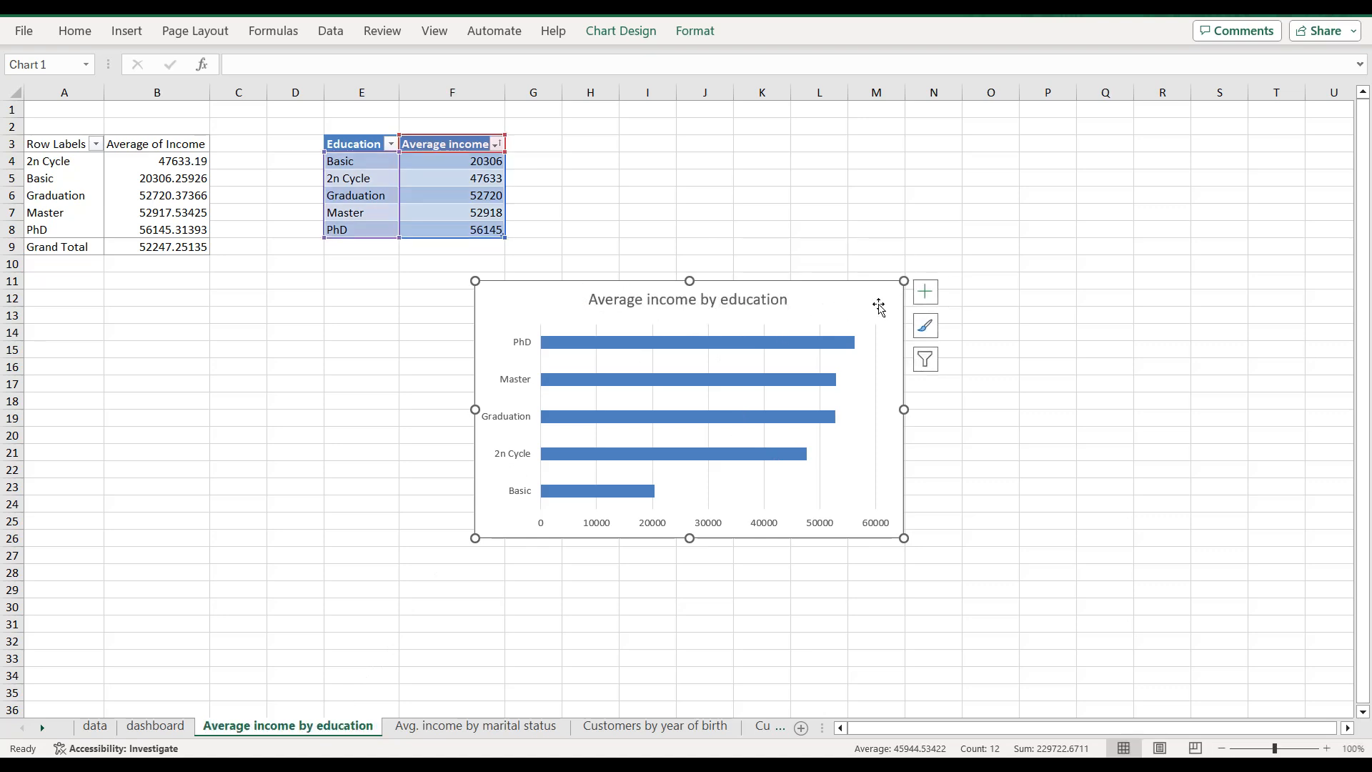
Step: Remove the gridlines and the horizontal value axis from the bar chart and show data labels on the bars
left_click(926, 293)
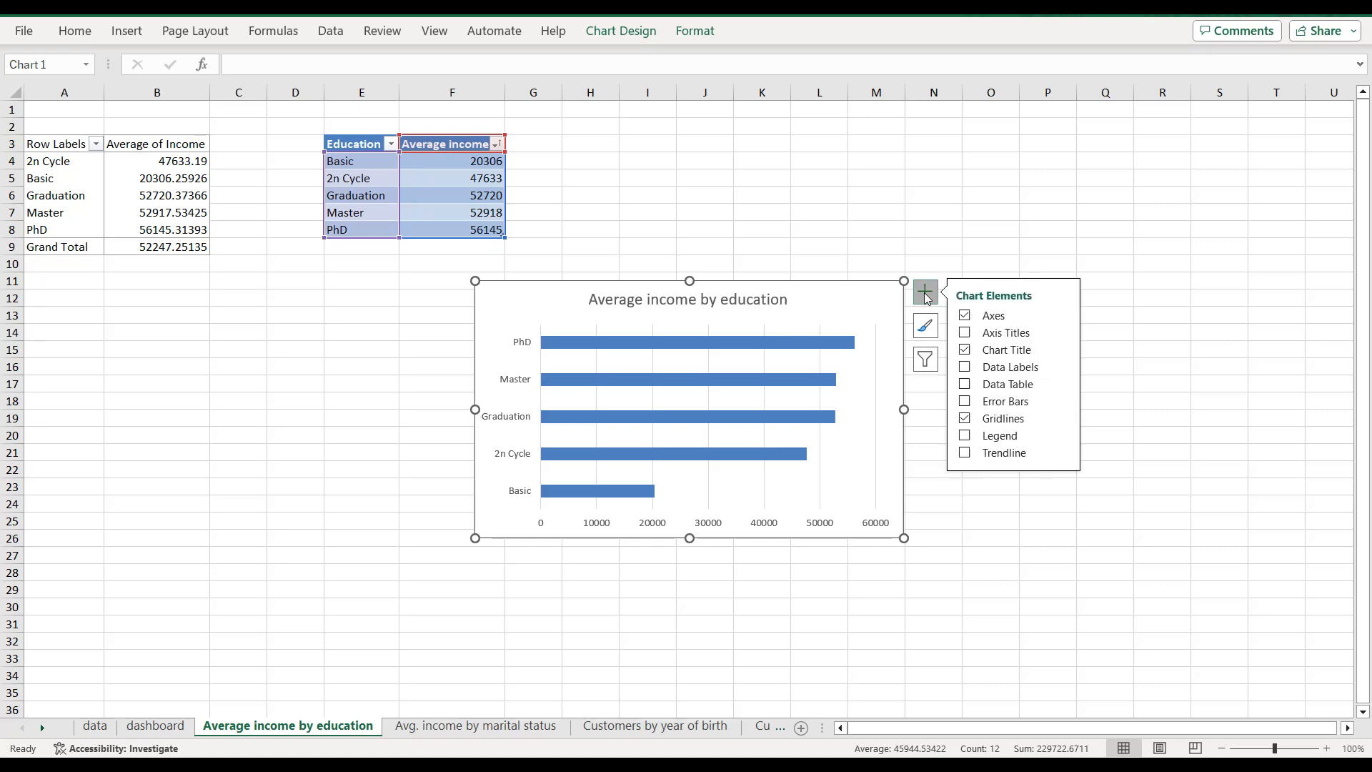
left_click(966, 420)
left_click(966, 369)
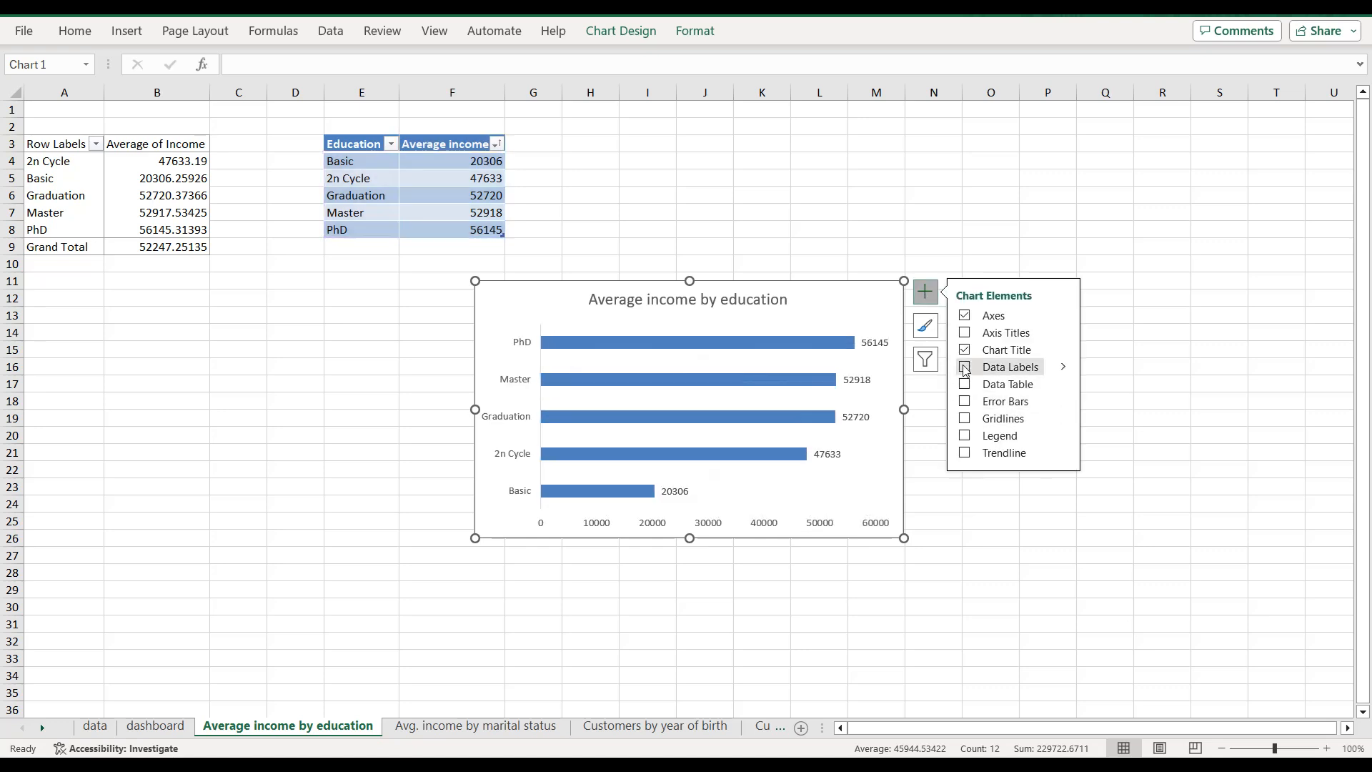
left_click(866, 370)
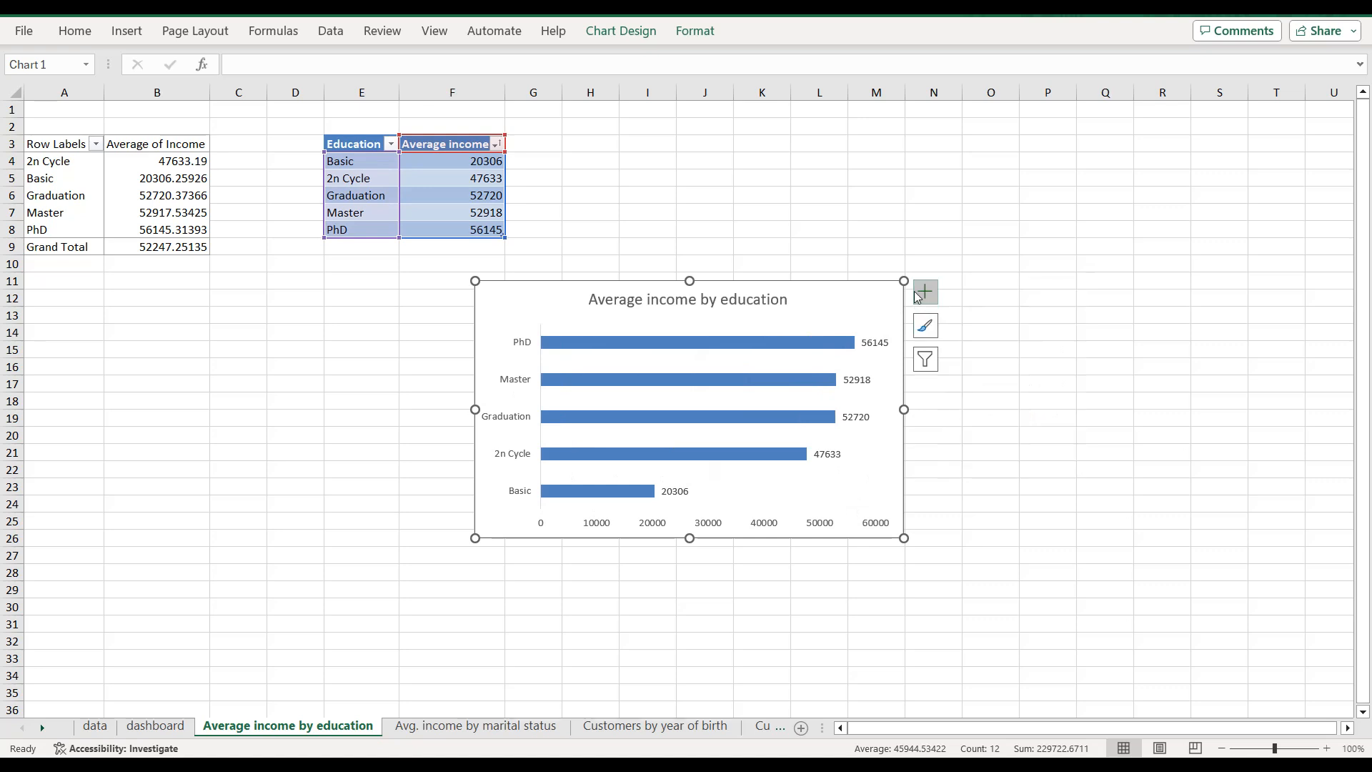
double_click(773, 527)
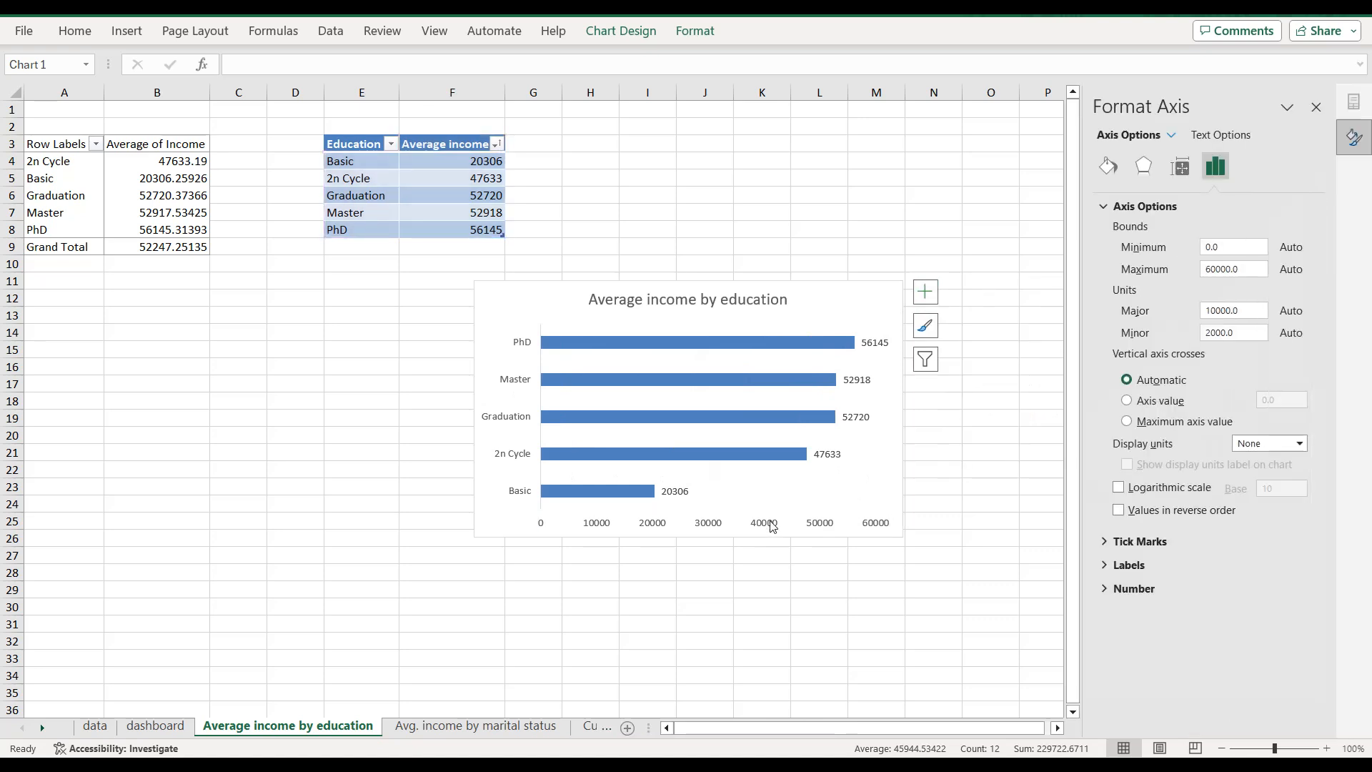
key("Delete")
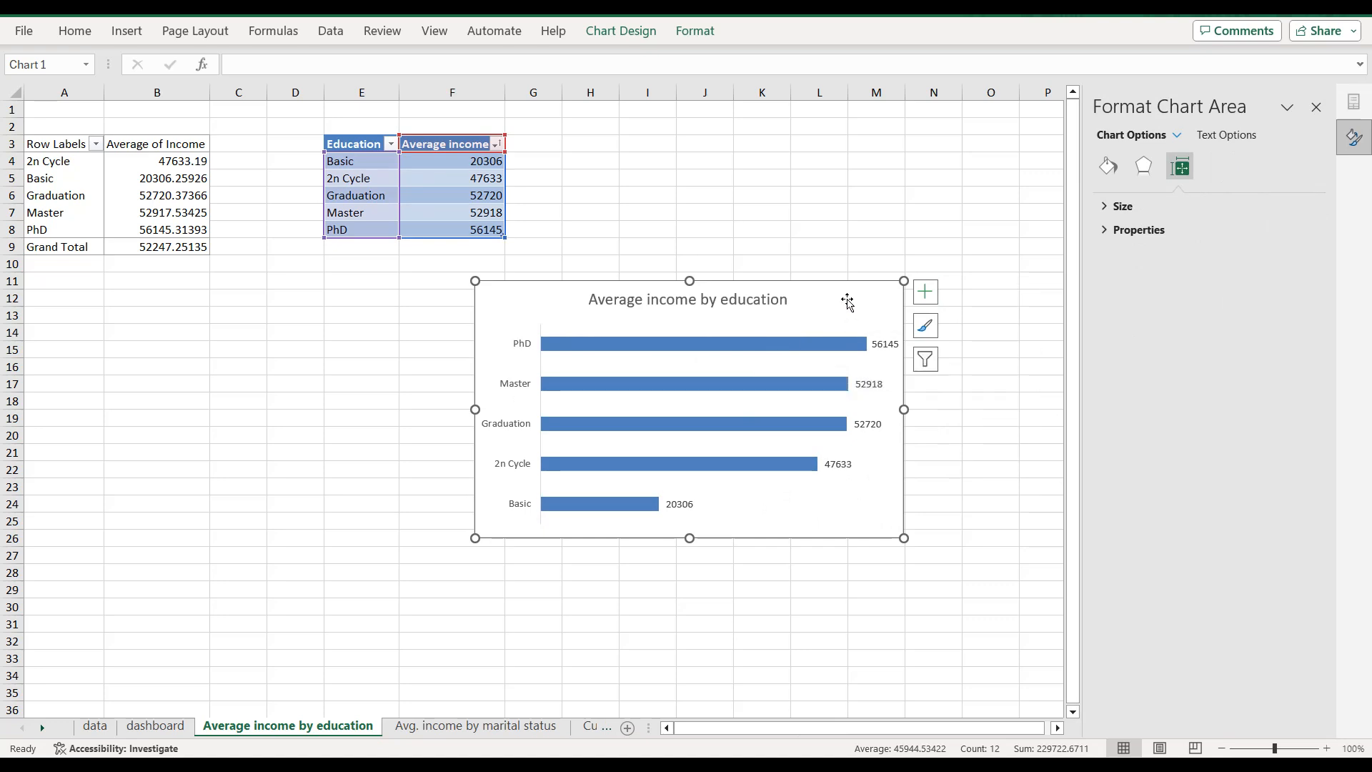
Step: Fill the chart area with the recently used very dark blue-grey colour
left_click(1109, 166)
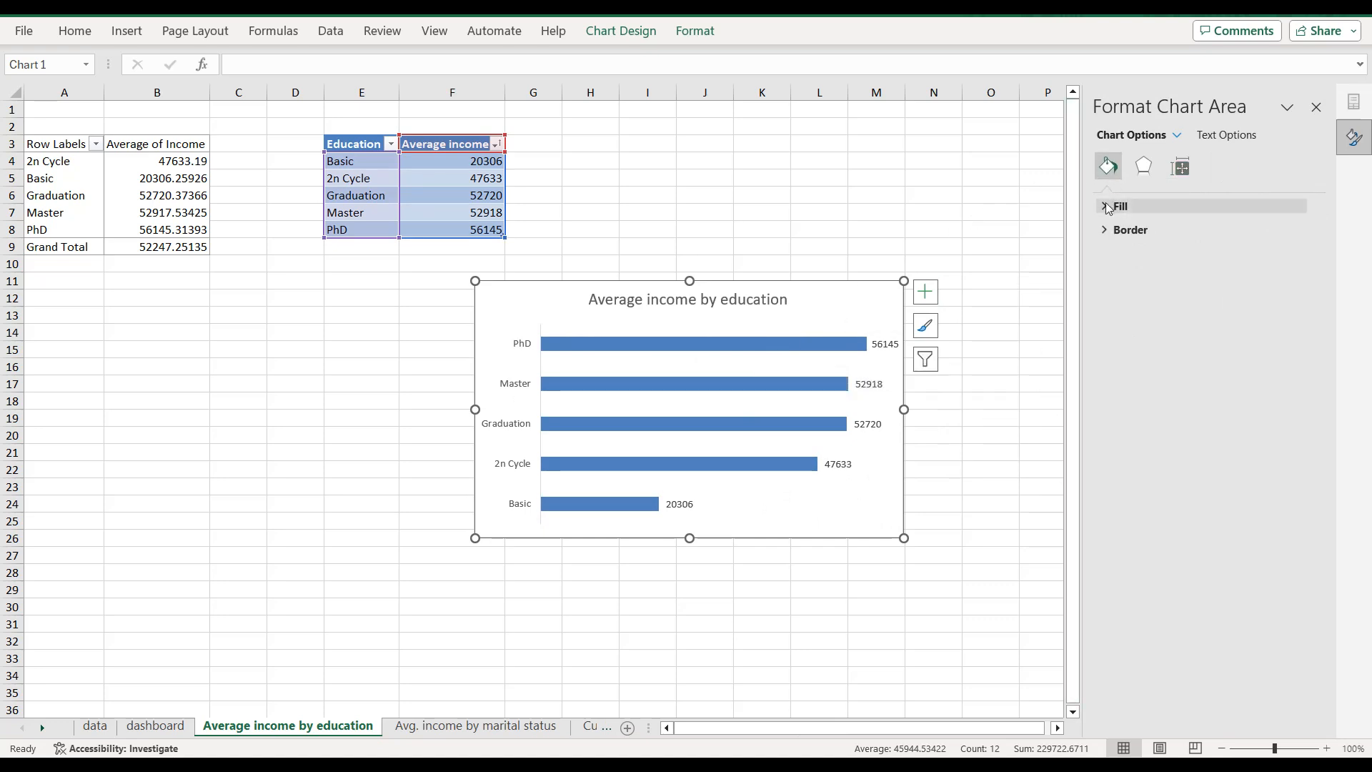
left_click(1100, 207)
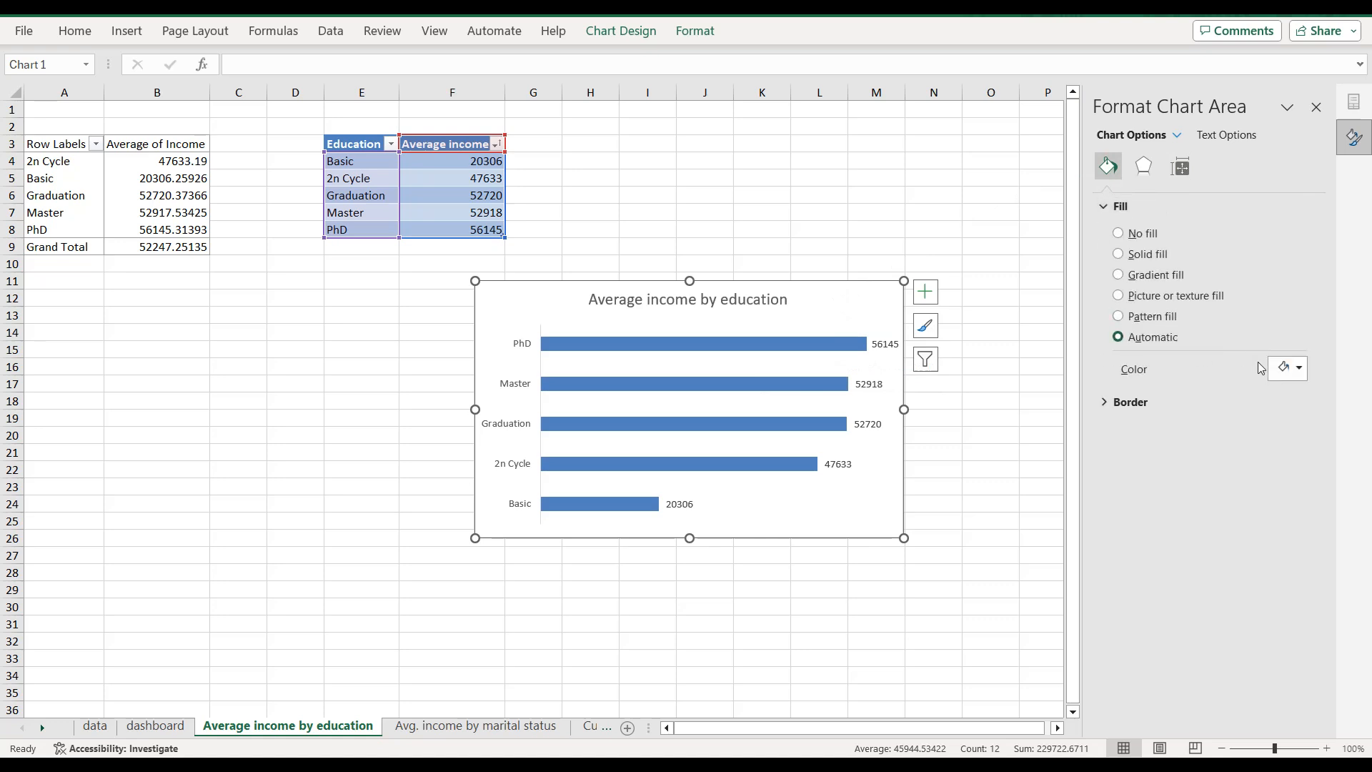
left_click(1290, 369)
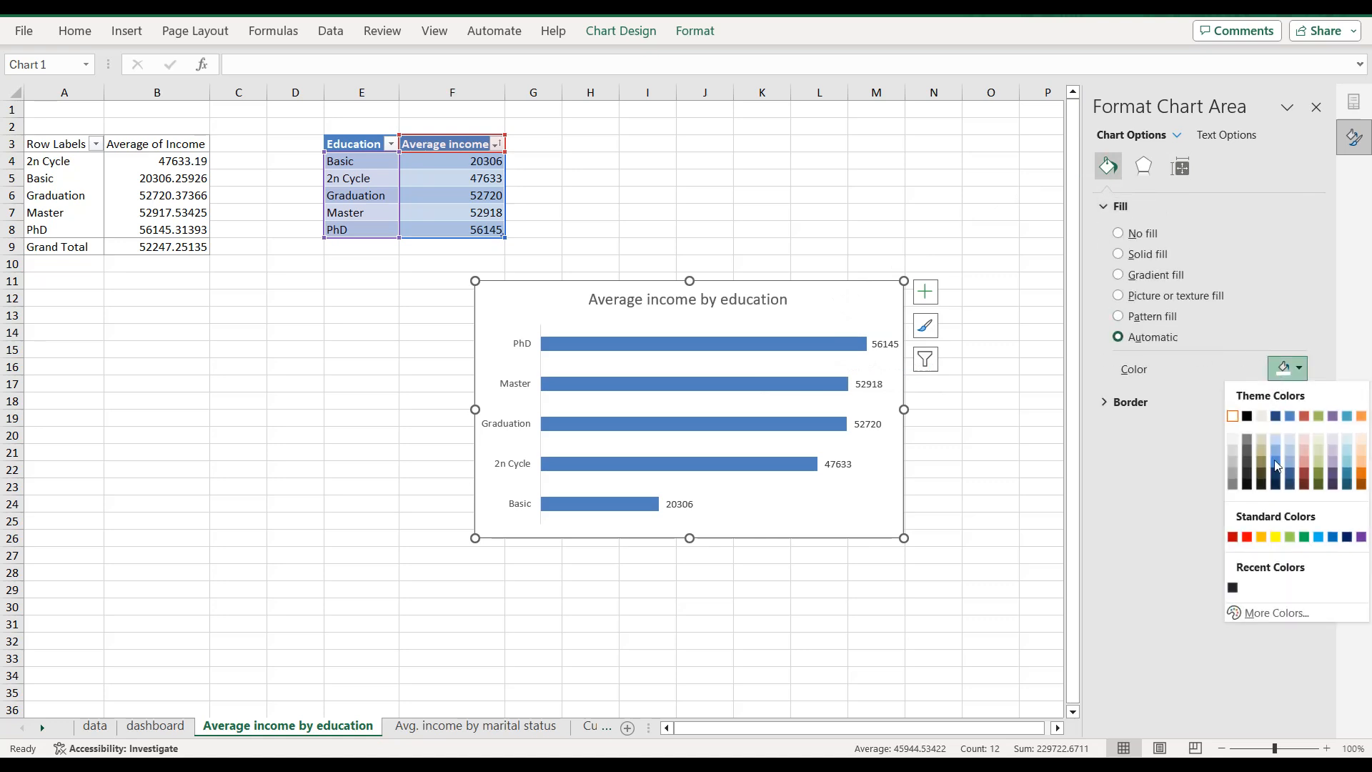
left_click(1233, 589)
Step: Fill the bars of the income chart with a custom light grey colour
left_click(808, 348)
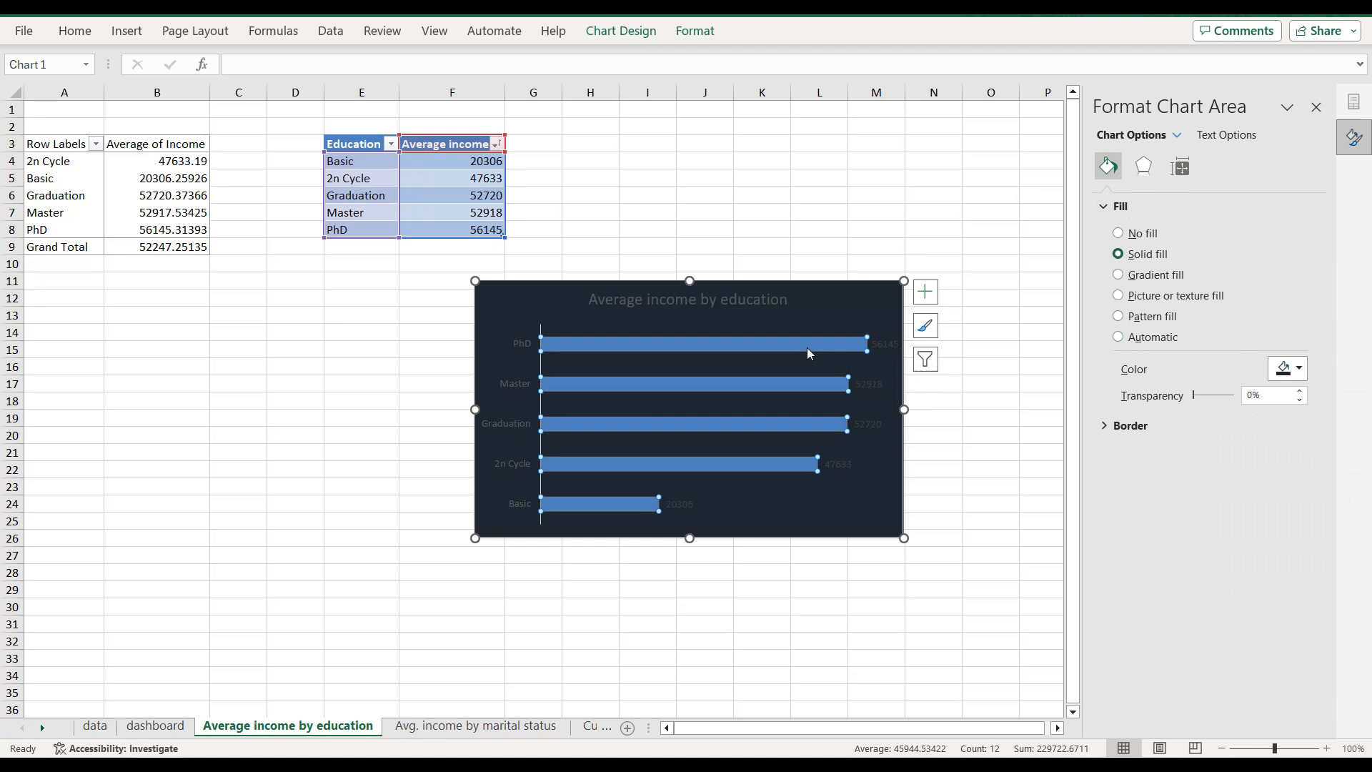
left_click(1183, 175)
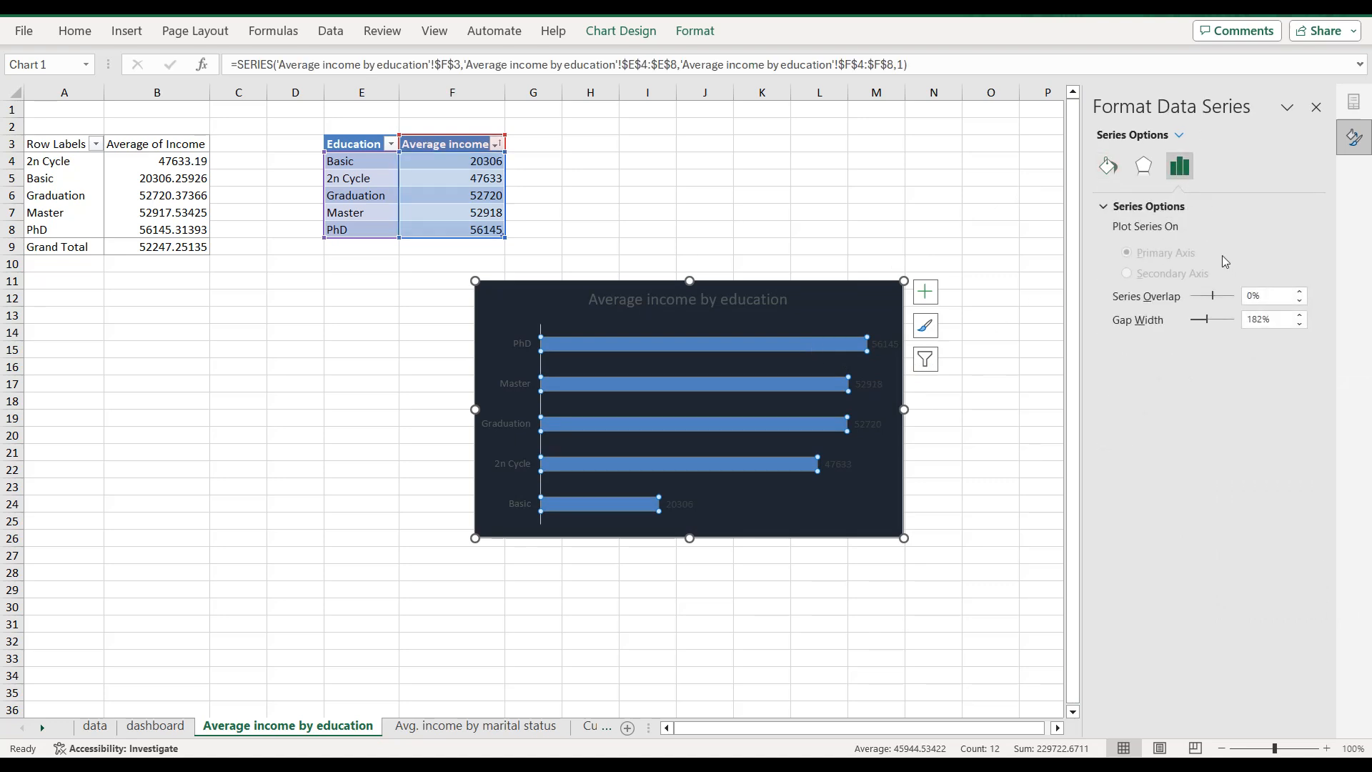
left_click(1109, 166)
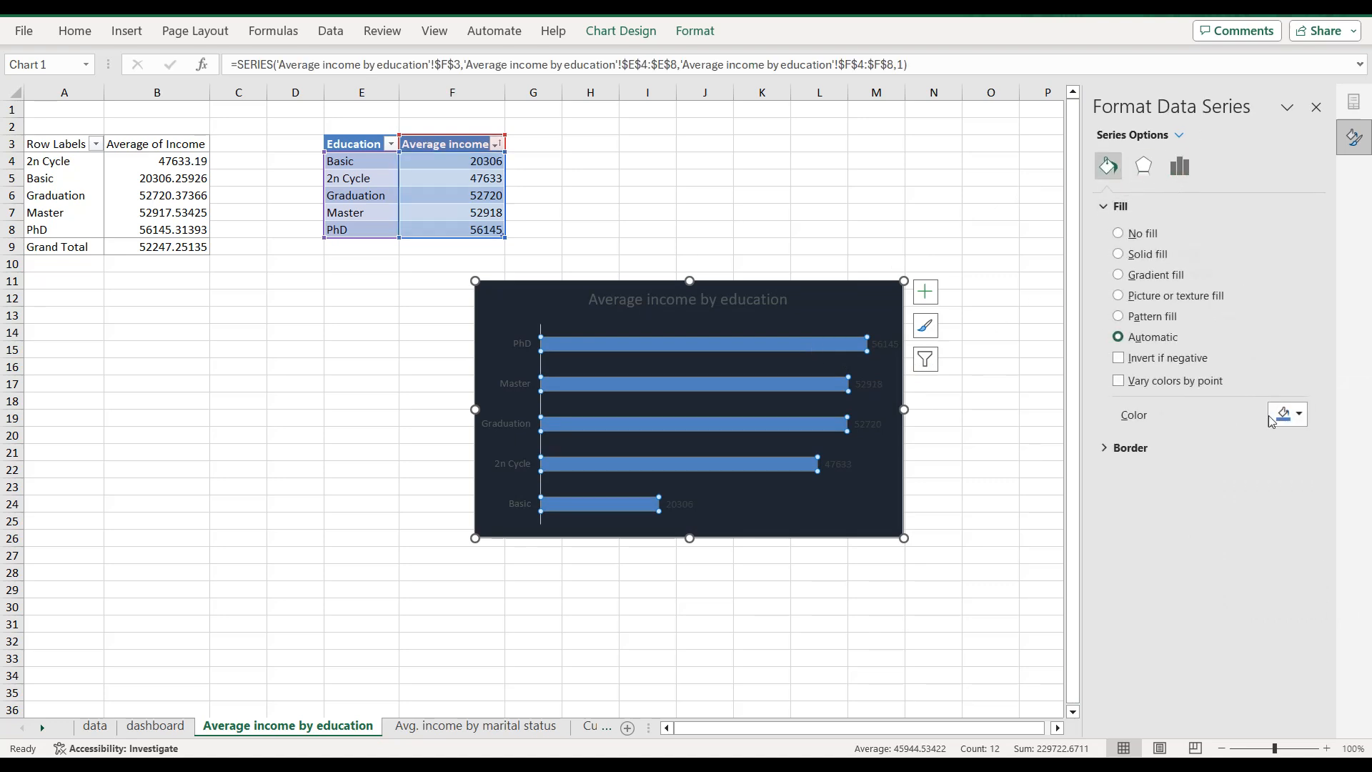
left_click(1292, 414)
left_click(1289, 654)
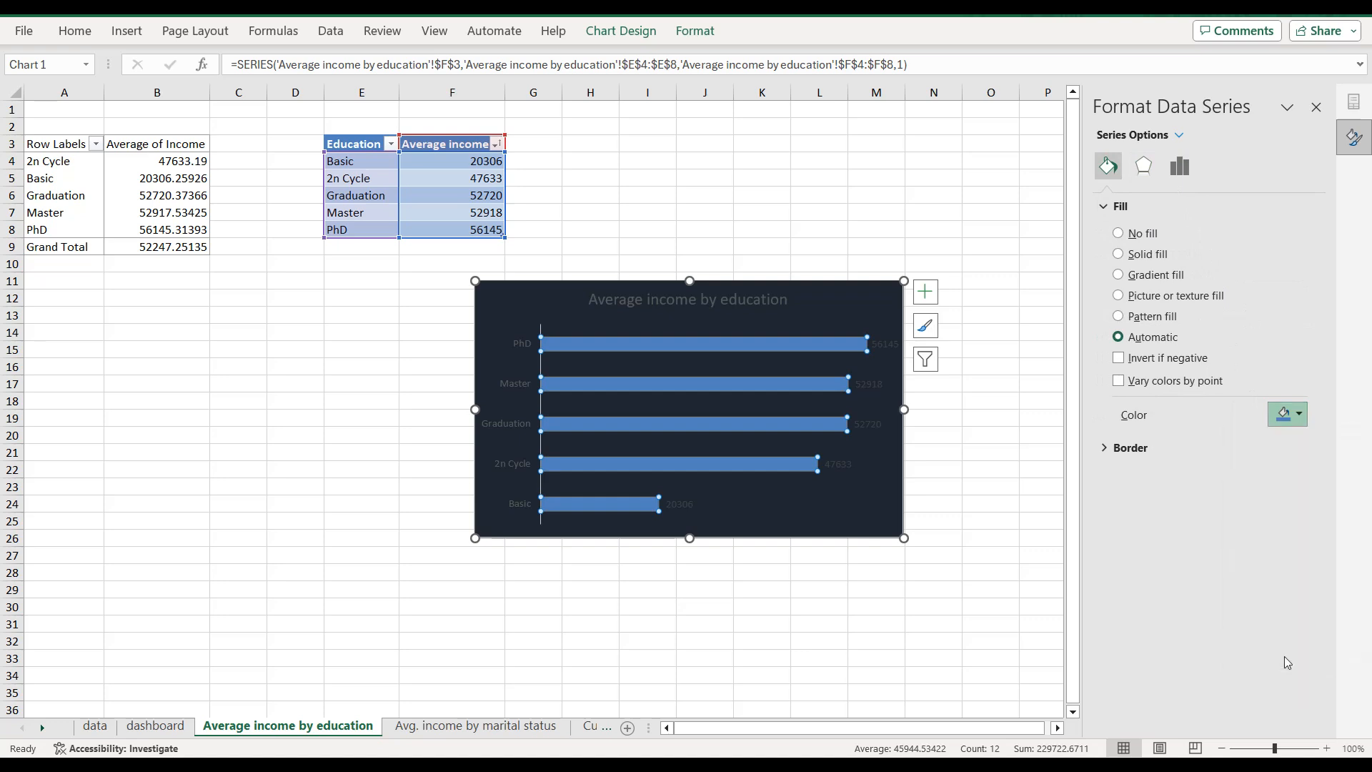
left_click(679, 443)
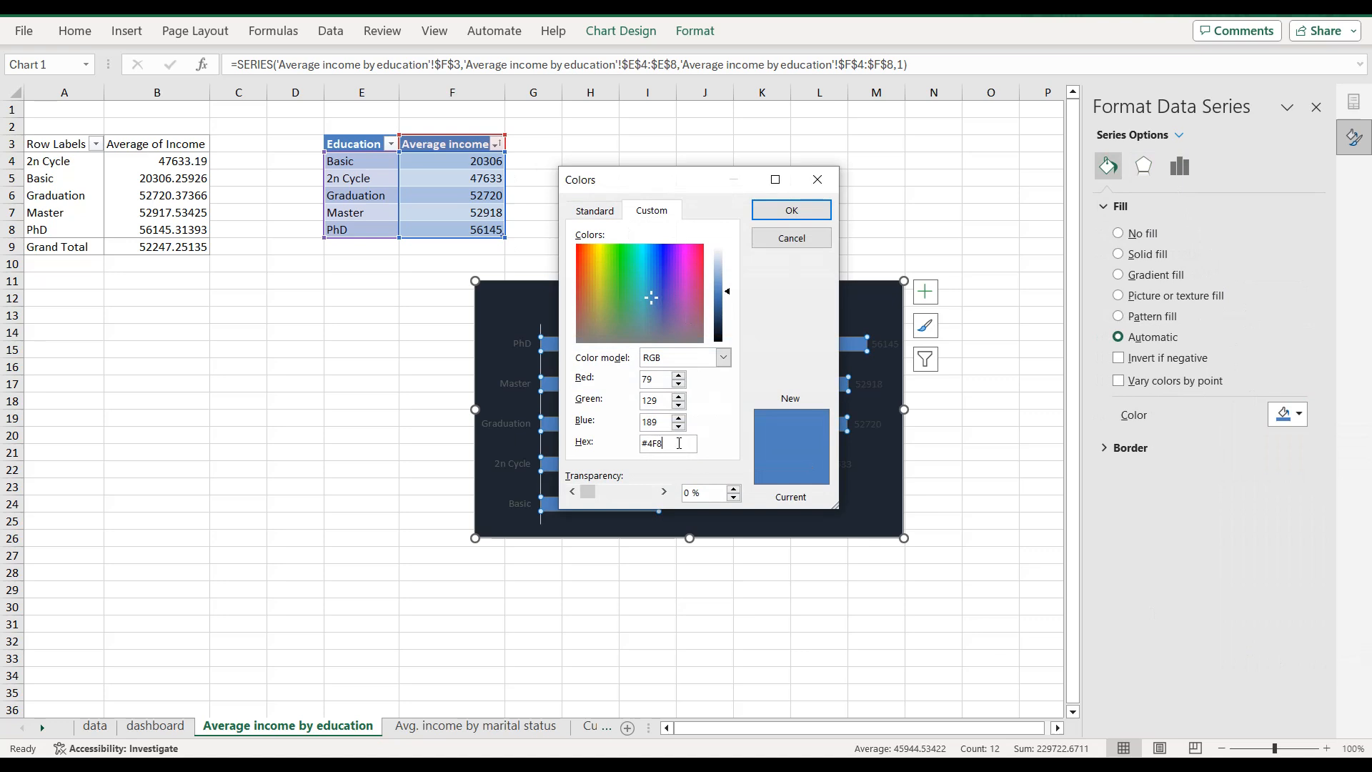
type("9")
left_click(791, 210)
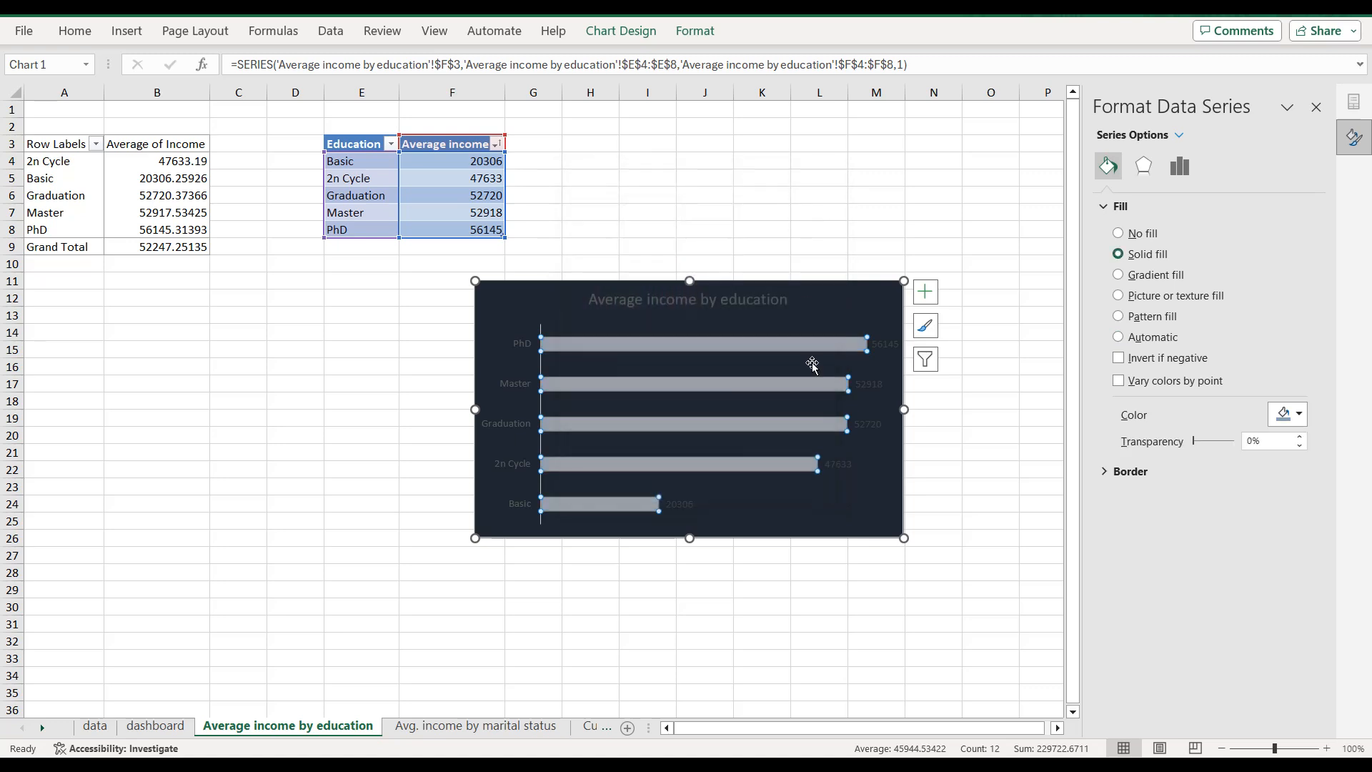
Step: Set the text of the education axis labels and the bars' data labels to the recently used light grey
left_click(521, 348)
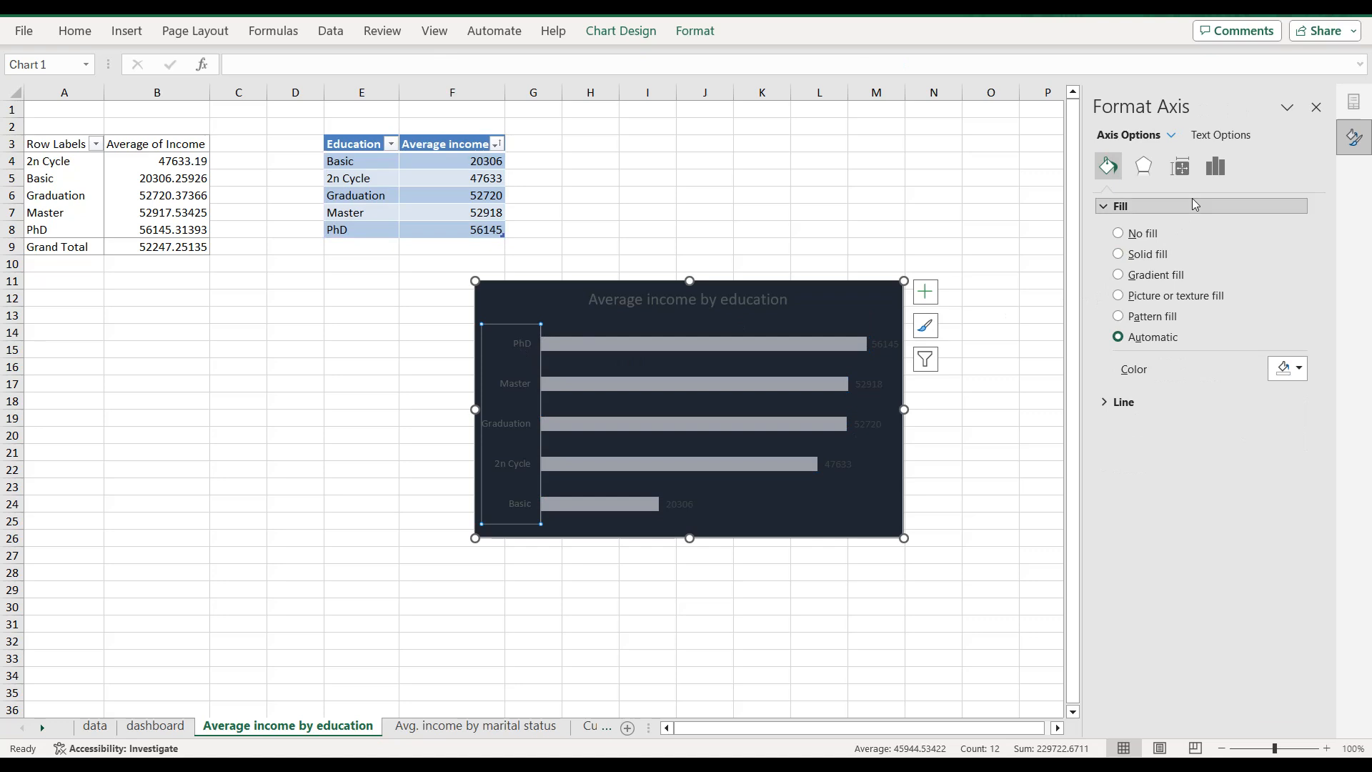
left_click(1220, 135)
left_click(1290, 361)
left_click(1236, 565)
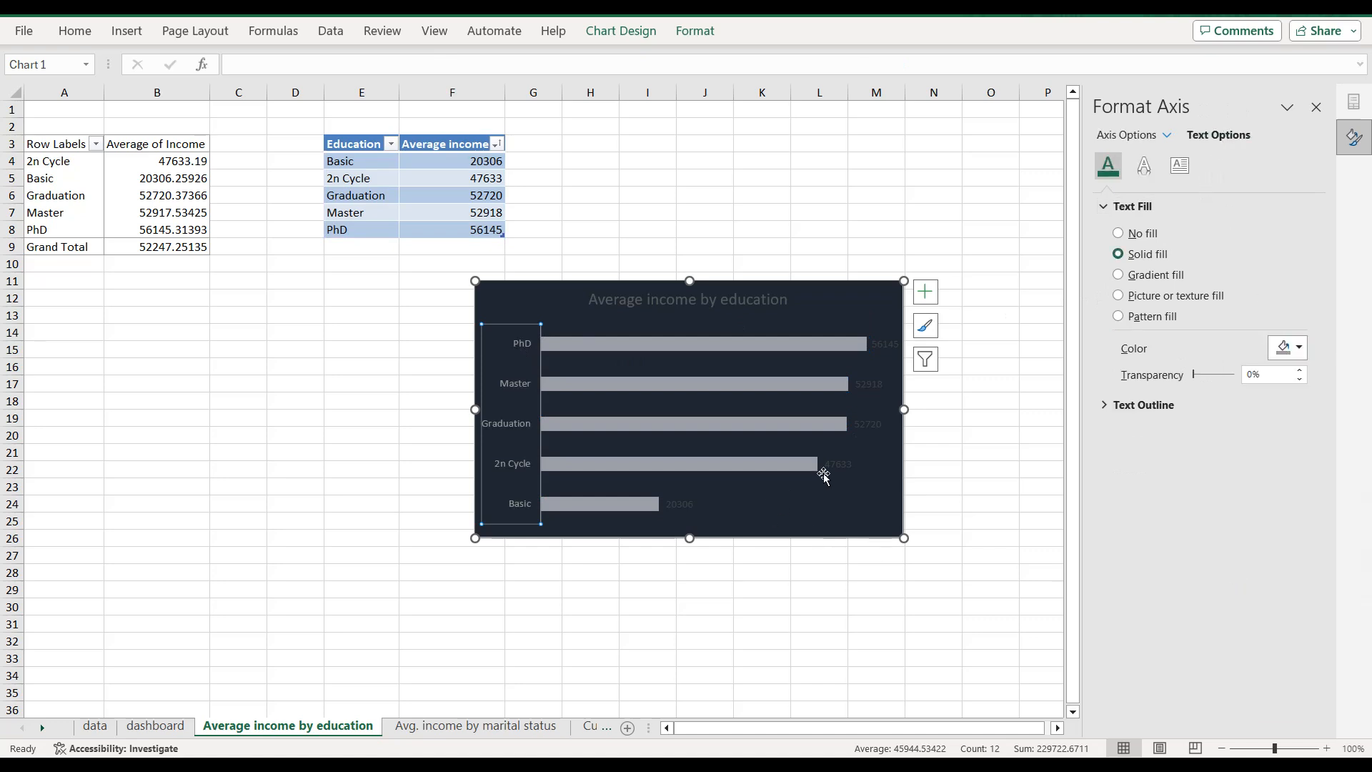
left_click(829, 465)
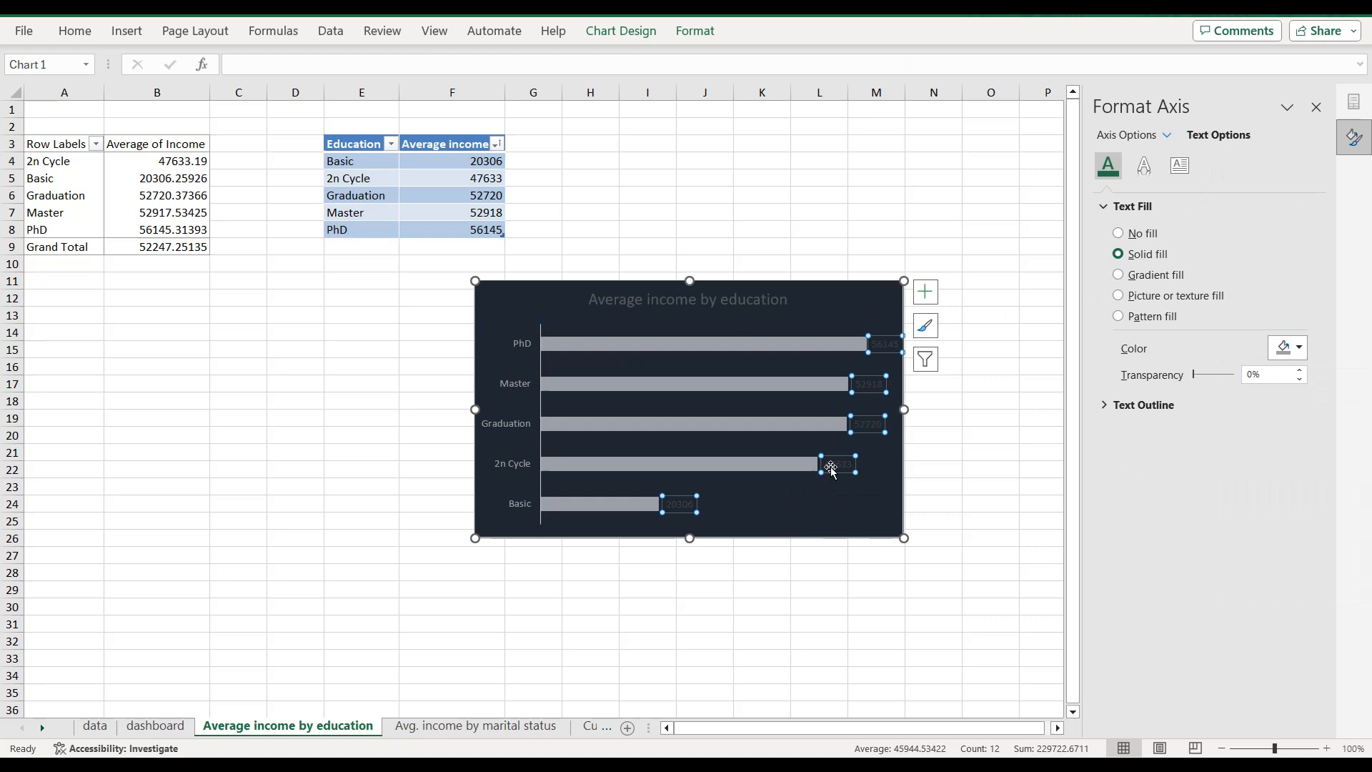
left_click(1285, 346)
left_click(1236, 566)
Step: Set the chart title's text to the recently used light grey
left_click(706, 305)
left_click(1286, 348)
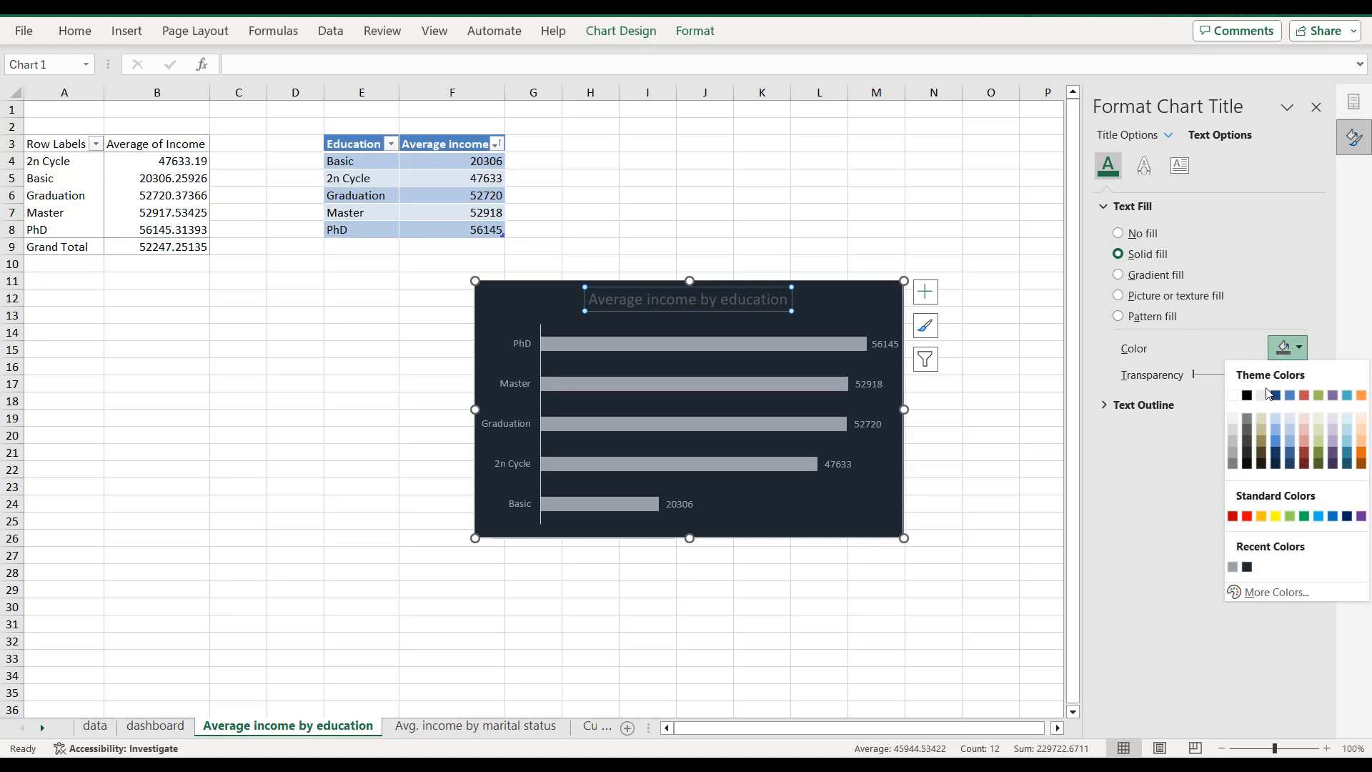
left_click(1232, 568)
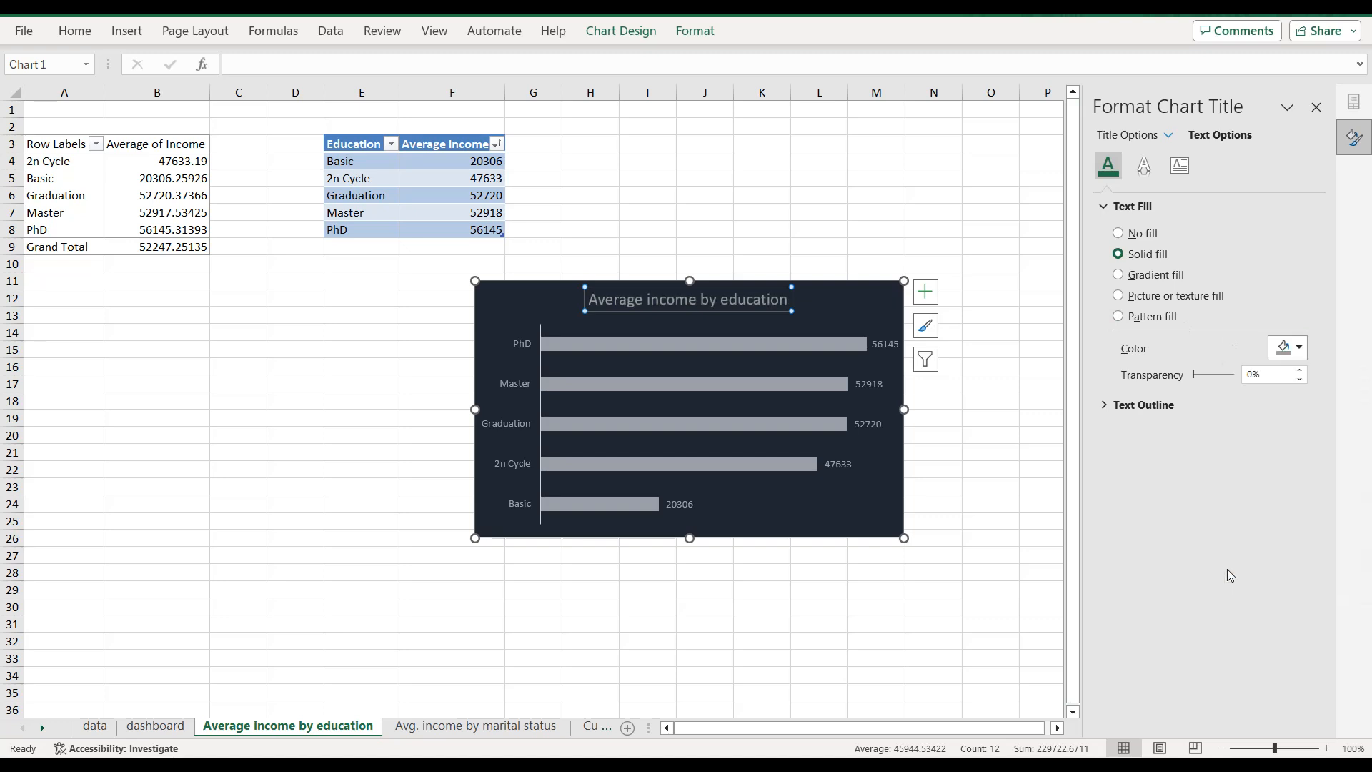
Step: Thicken the chart's bars by setting the series gap width to 60%
left_click(838, 346)
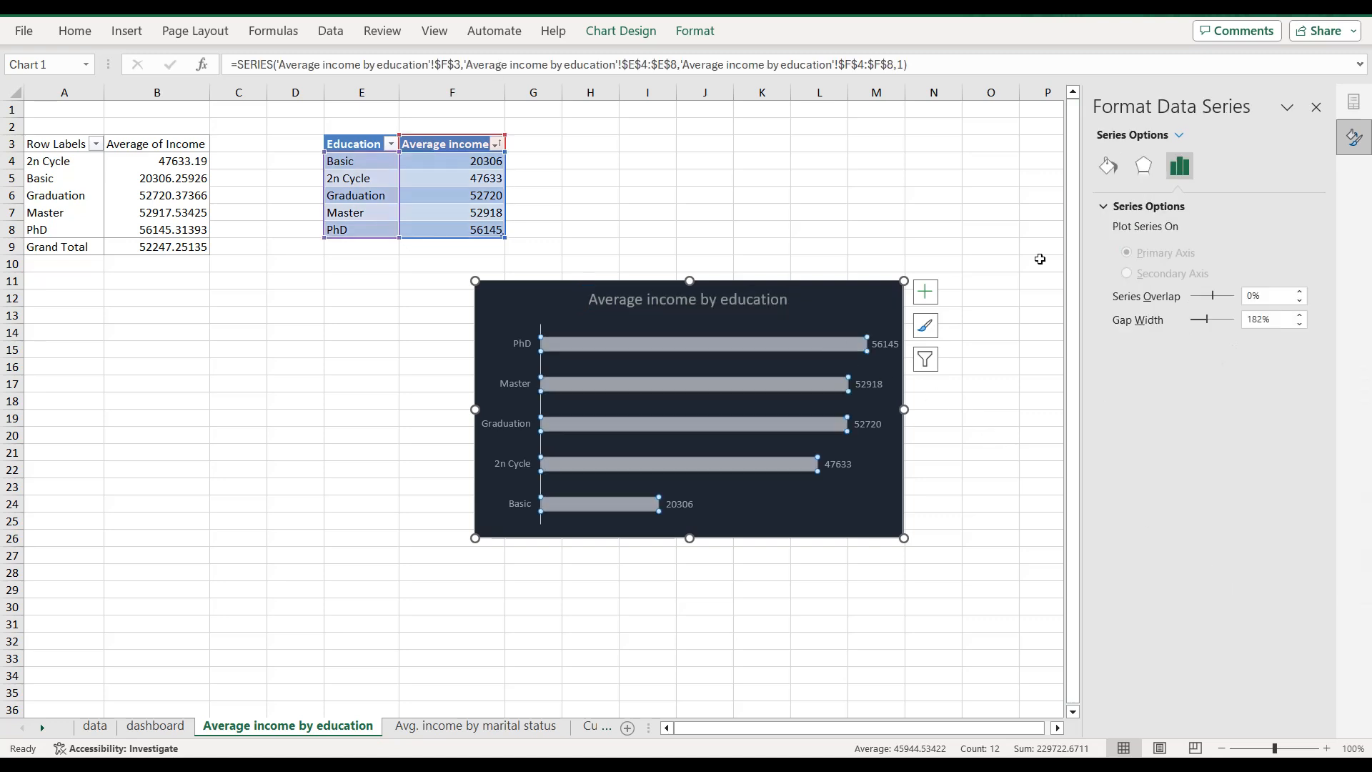
double_click(1256, 319)
type("60")
key("Return")
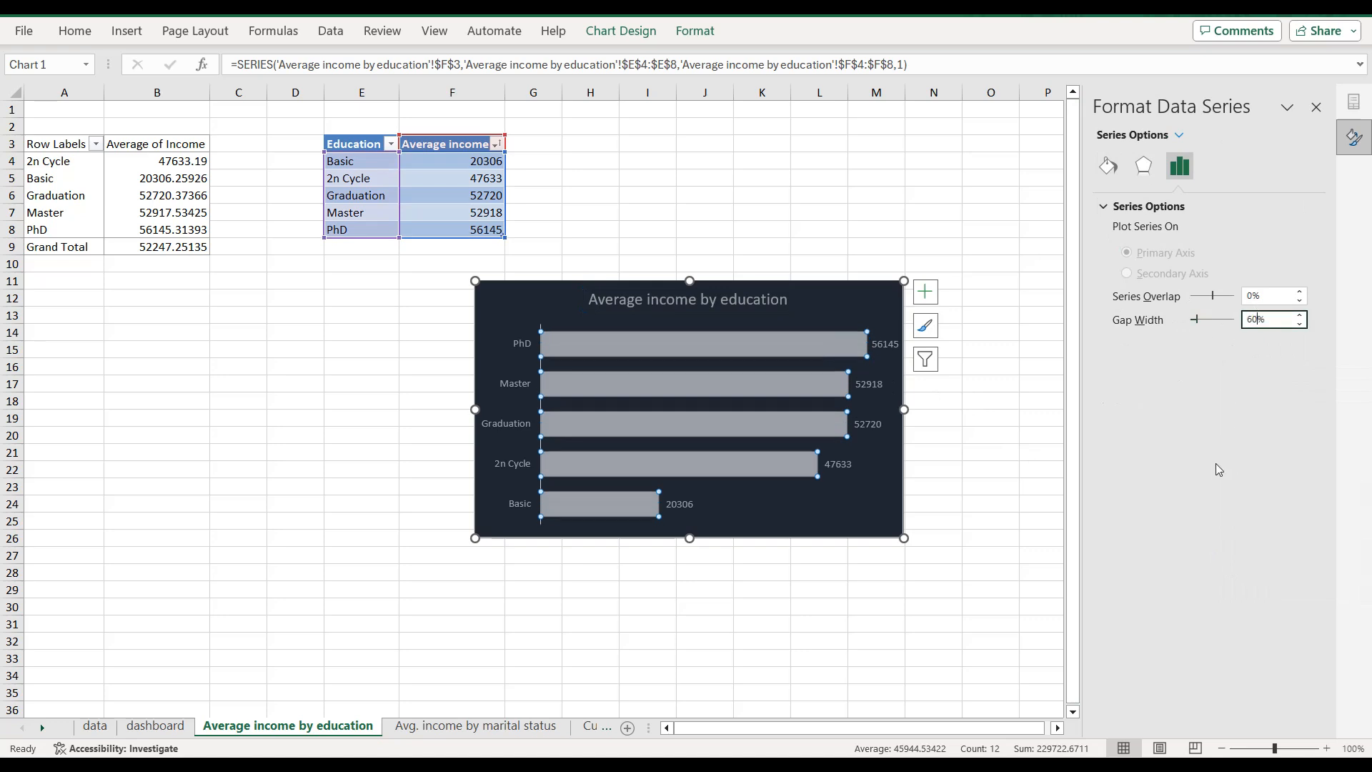
Step: Copy the finished bar chart onto the dashboard sheet
key("Escape")
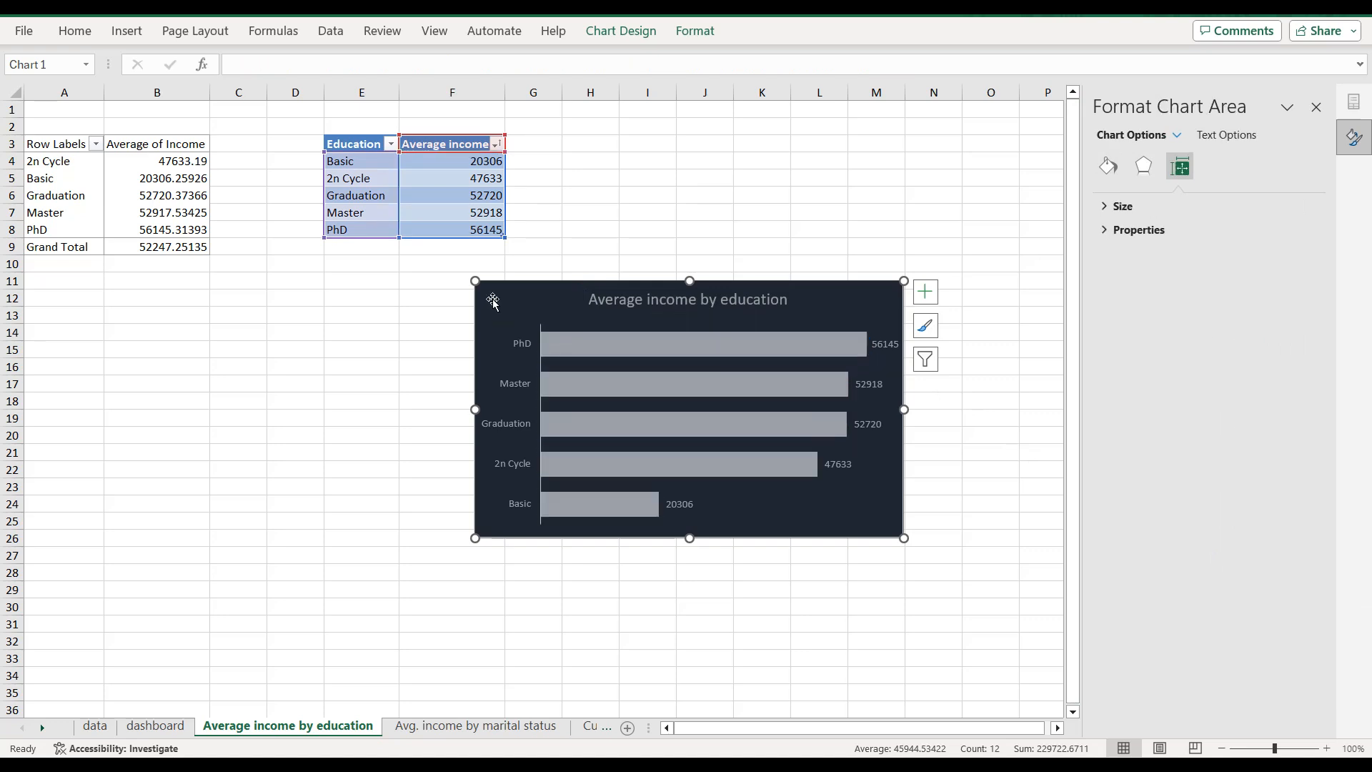
left_click(160, 728)
key("ctrl+v")
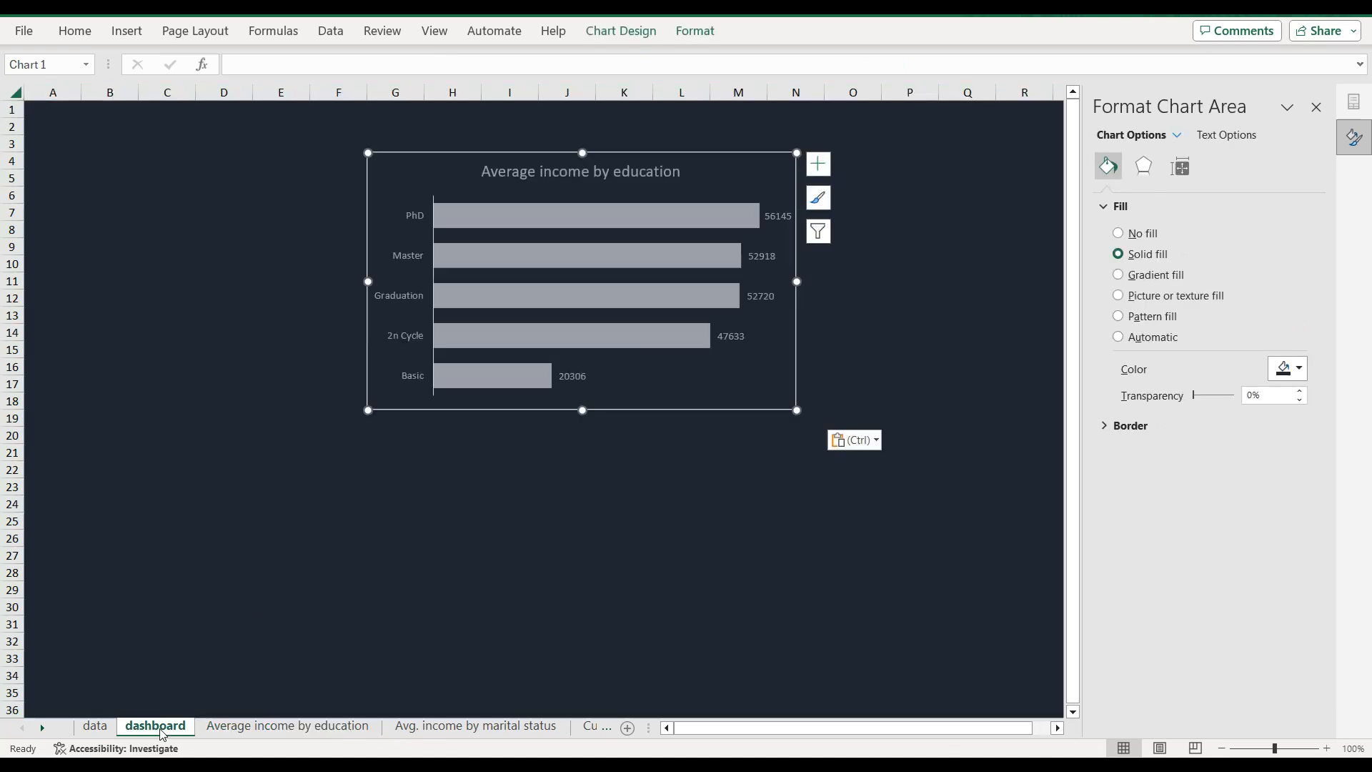
Step: Give the dashboard chart a border in the recently used light grey with rounded corners
left_click(1110, 429)
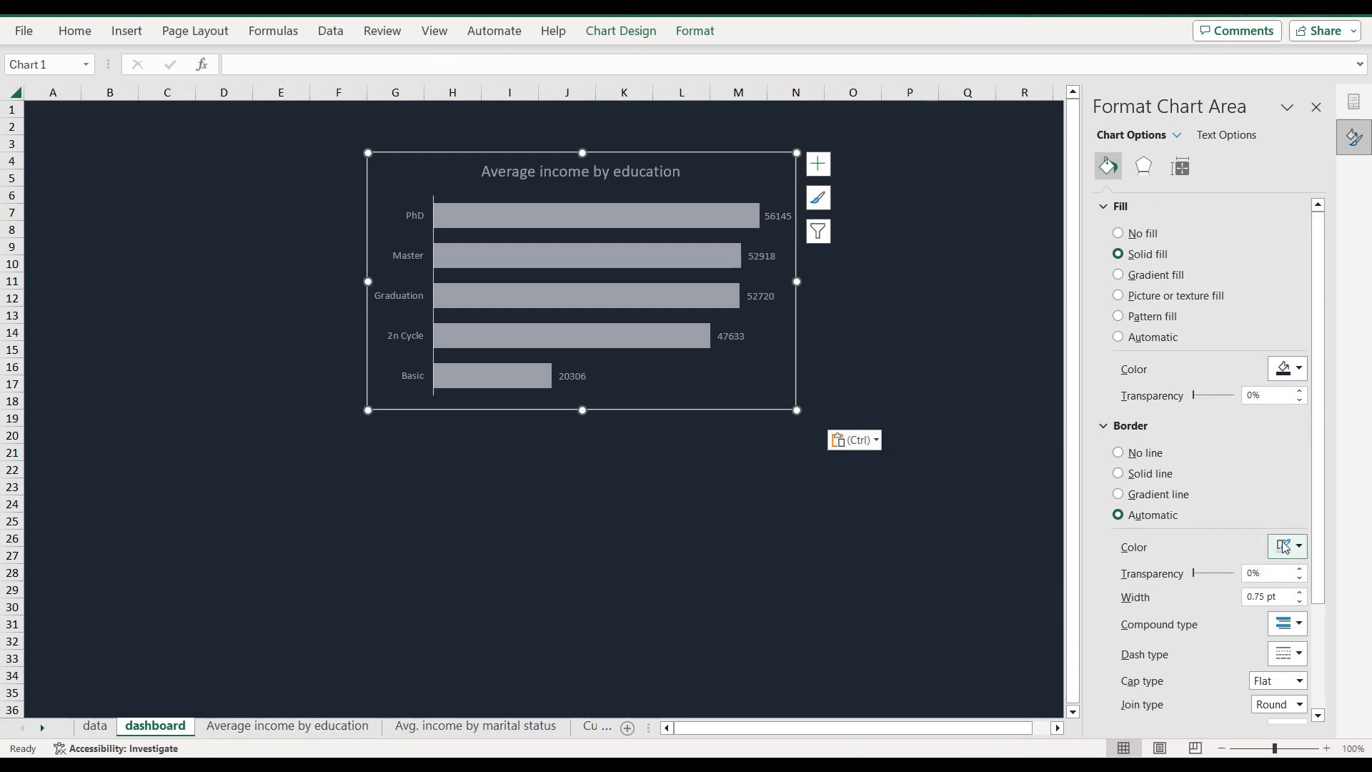
left_click(1287, 546)
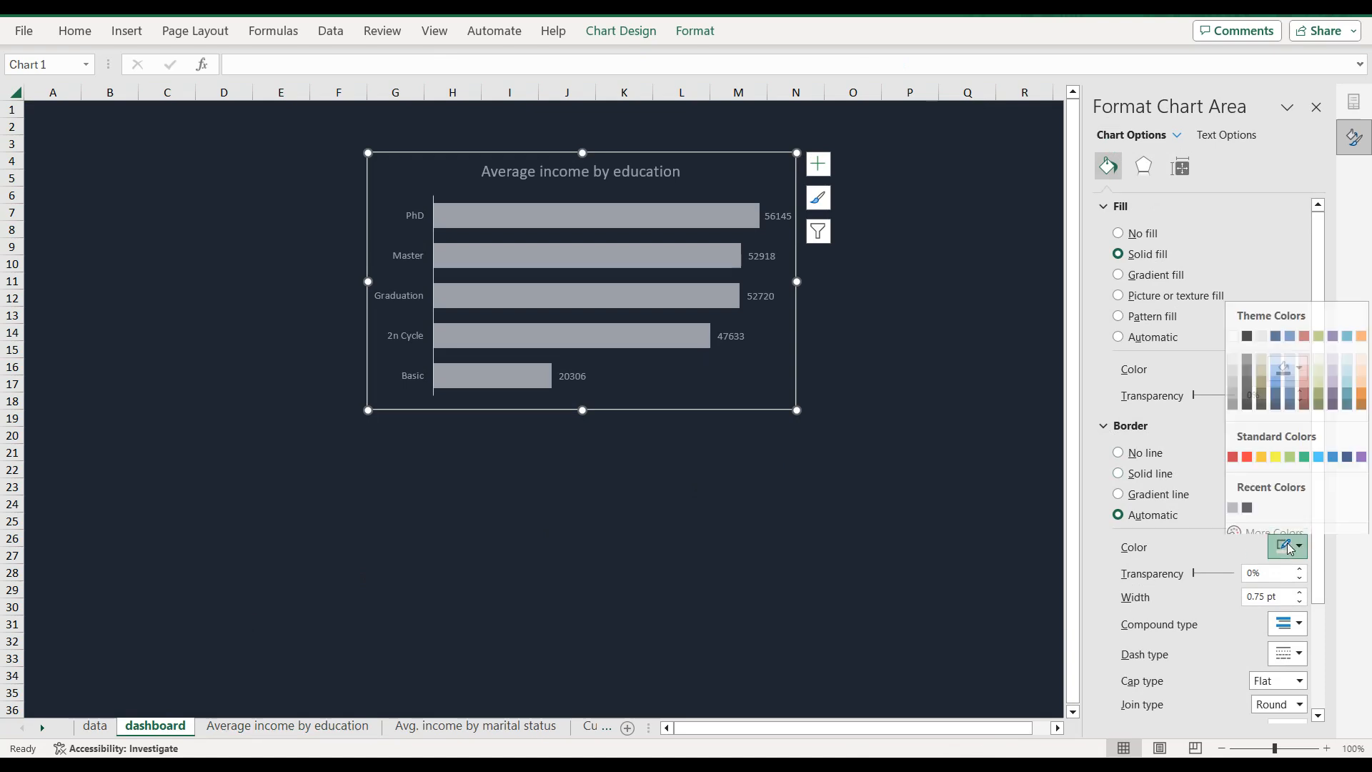
left_click(1237, 504)
scroll(1240, 509, "down", 3)
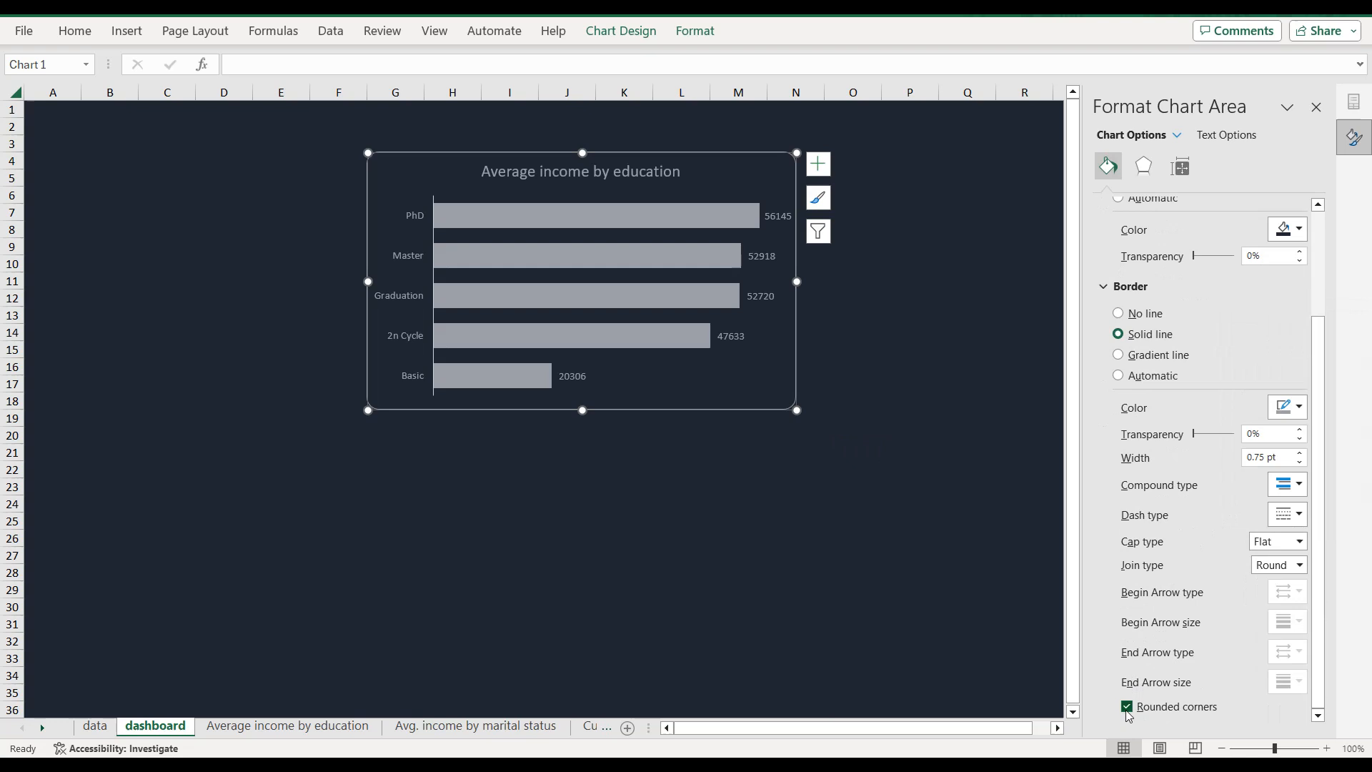
Step: Move the chart to the dashboard's first cells and shrink it to cover about columns A to G and rows 1 to 12
left_click_drag(411, 152, 76, 107)
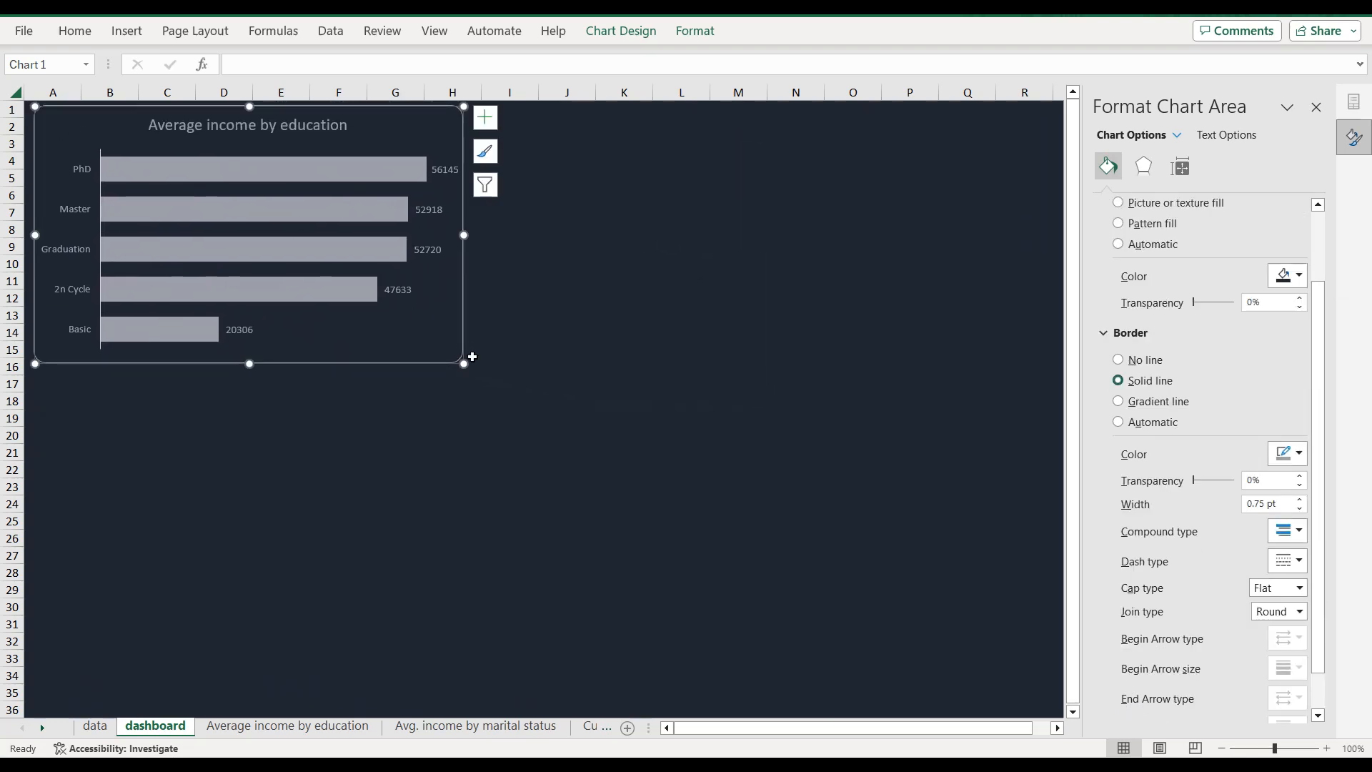
left_click_drag(464, 363, 444, 312)
left_click(495, 286)
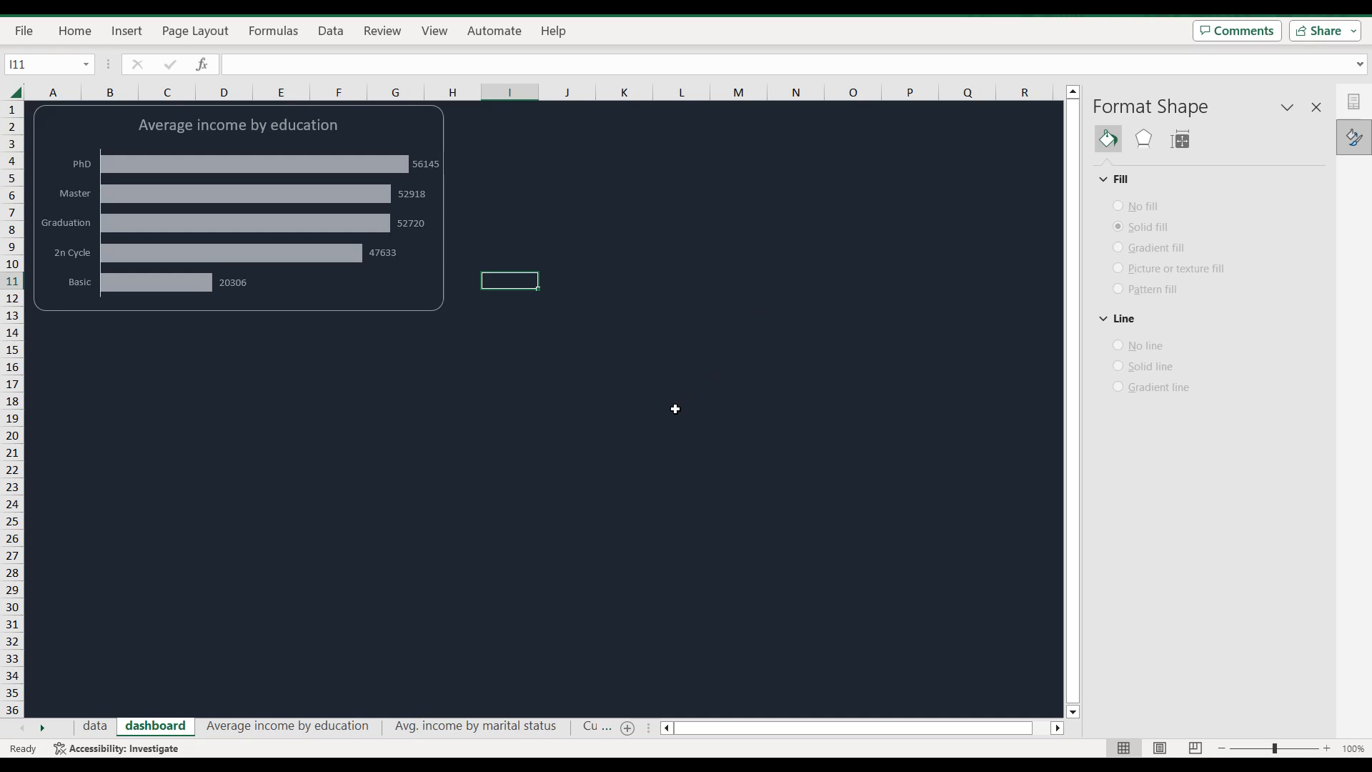
Step: On the "Avg. income by marital status" sheet, build the PivotTable with Marital_Status as rows and Income as values
left_click(520, 726)
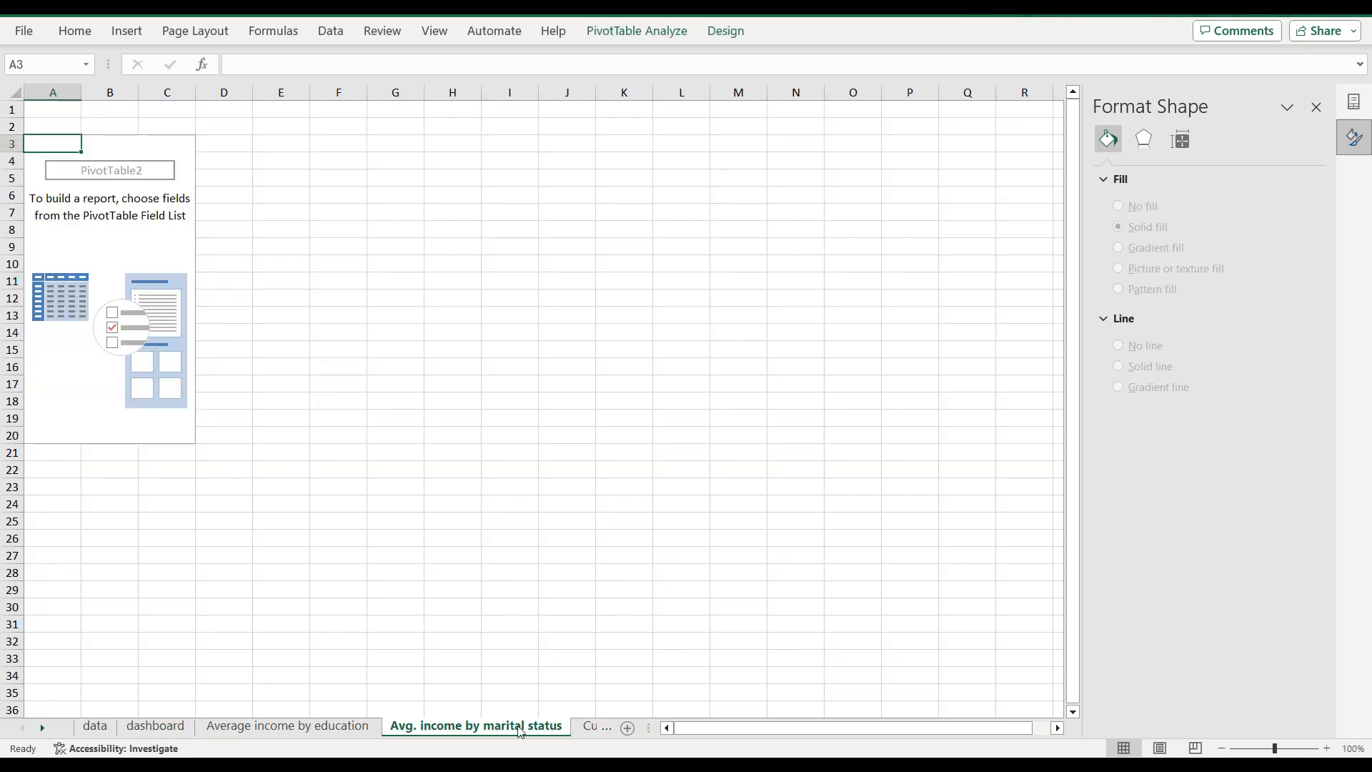
left_click(114, 233)
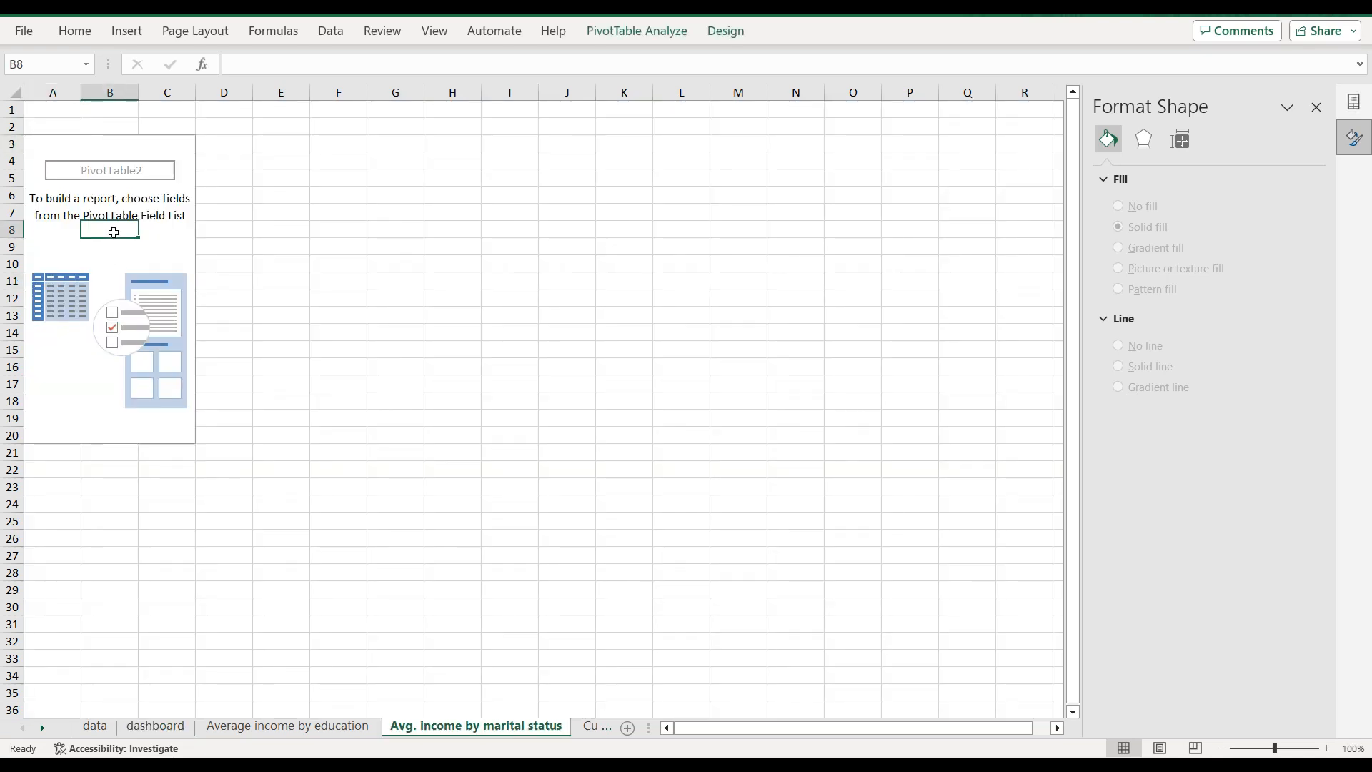
left_click(1316, 107)
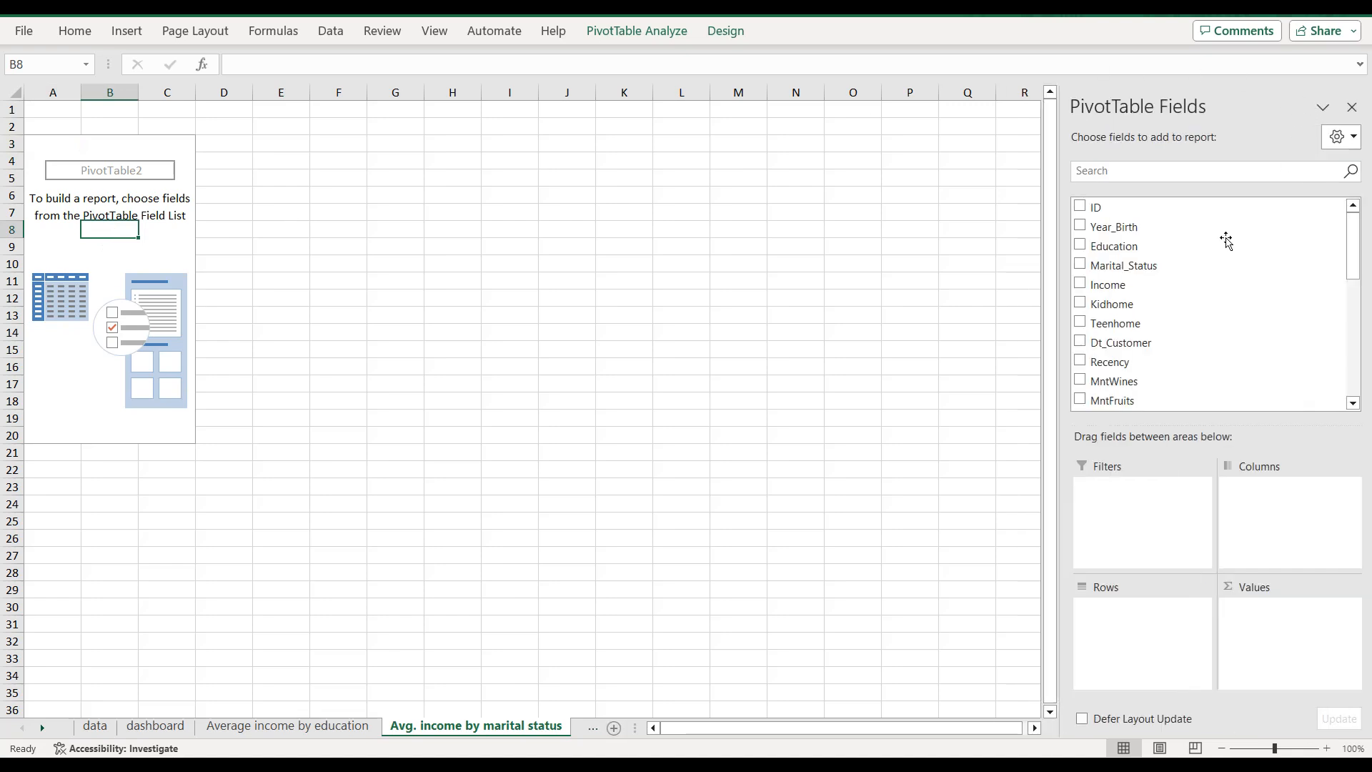
left_click(1080, 265)
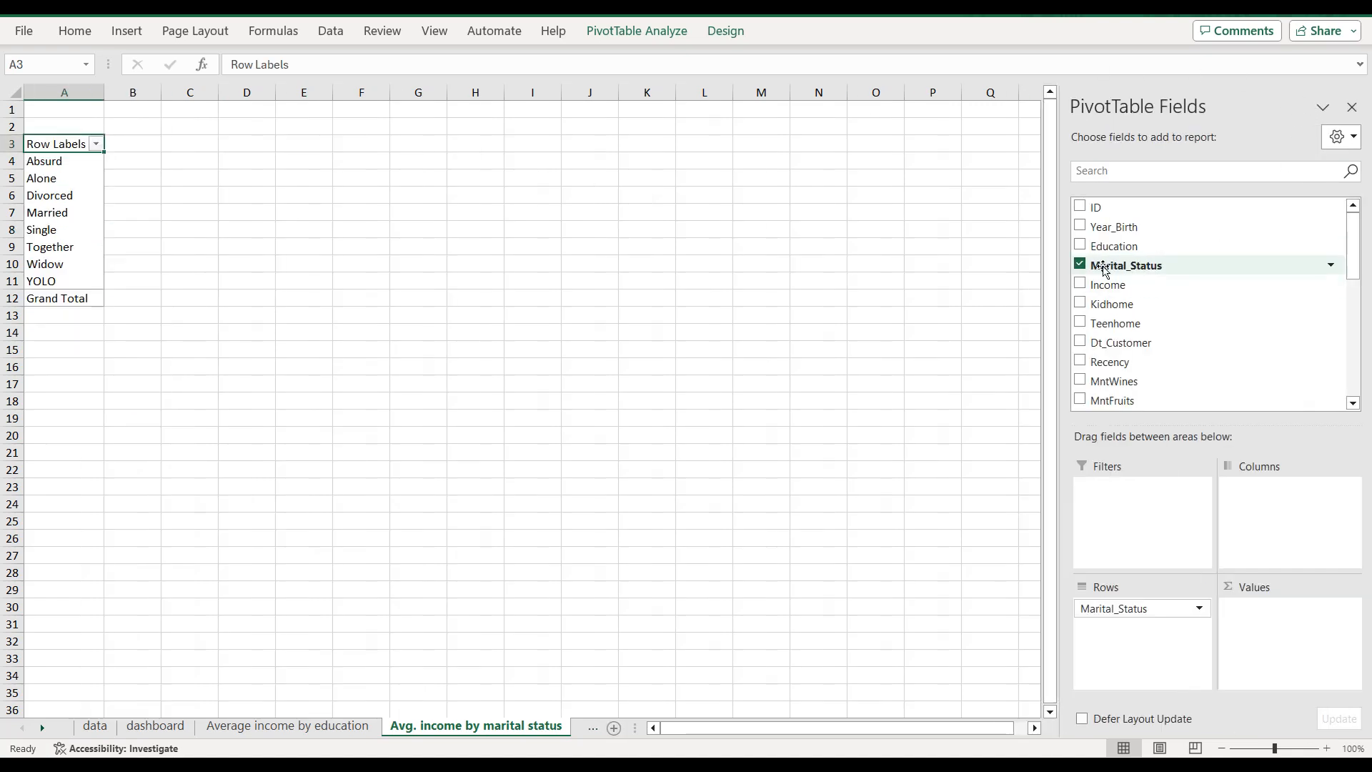
left_click_drag(1109, 285, 1285, 634)
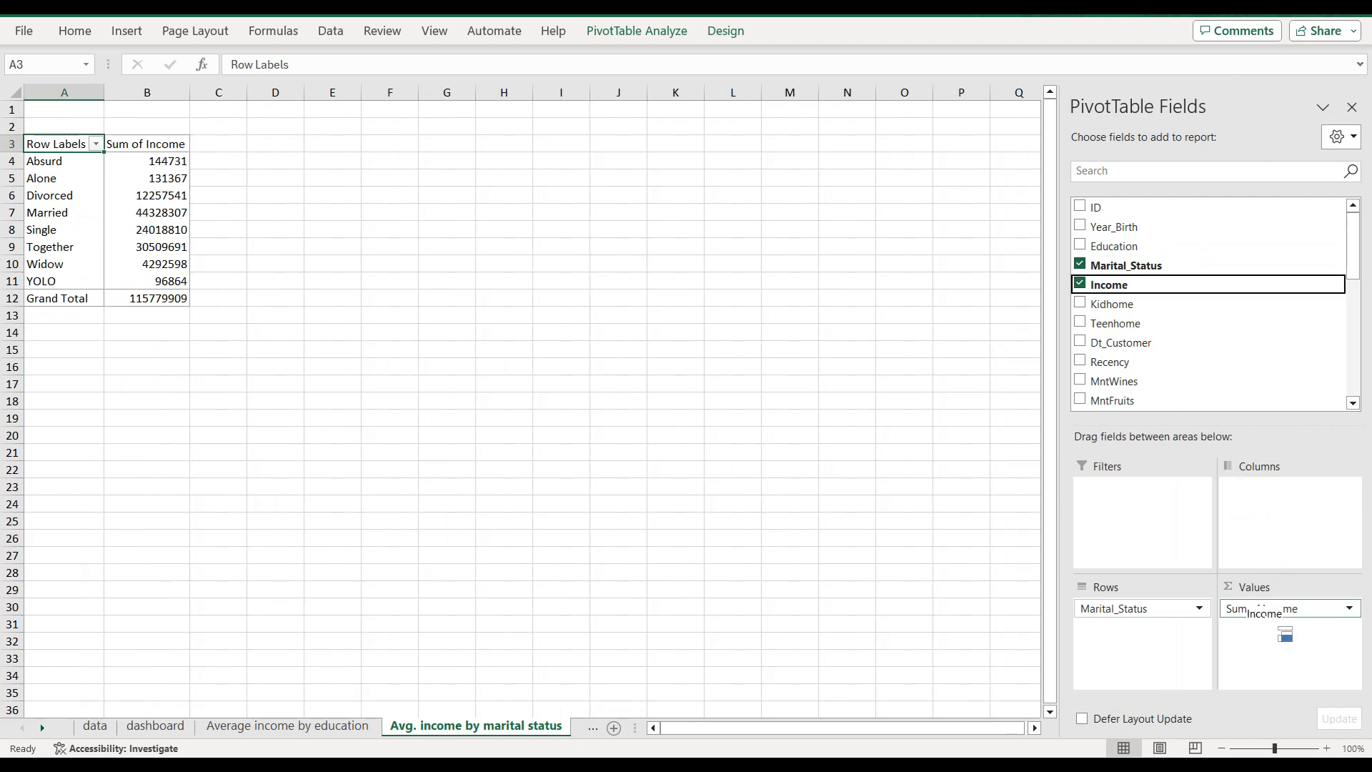
Step: Summarise the Income value field by Average
left_click(1286, 608)
left_click(1258, 584)
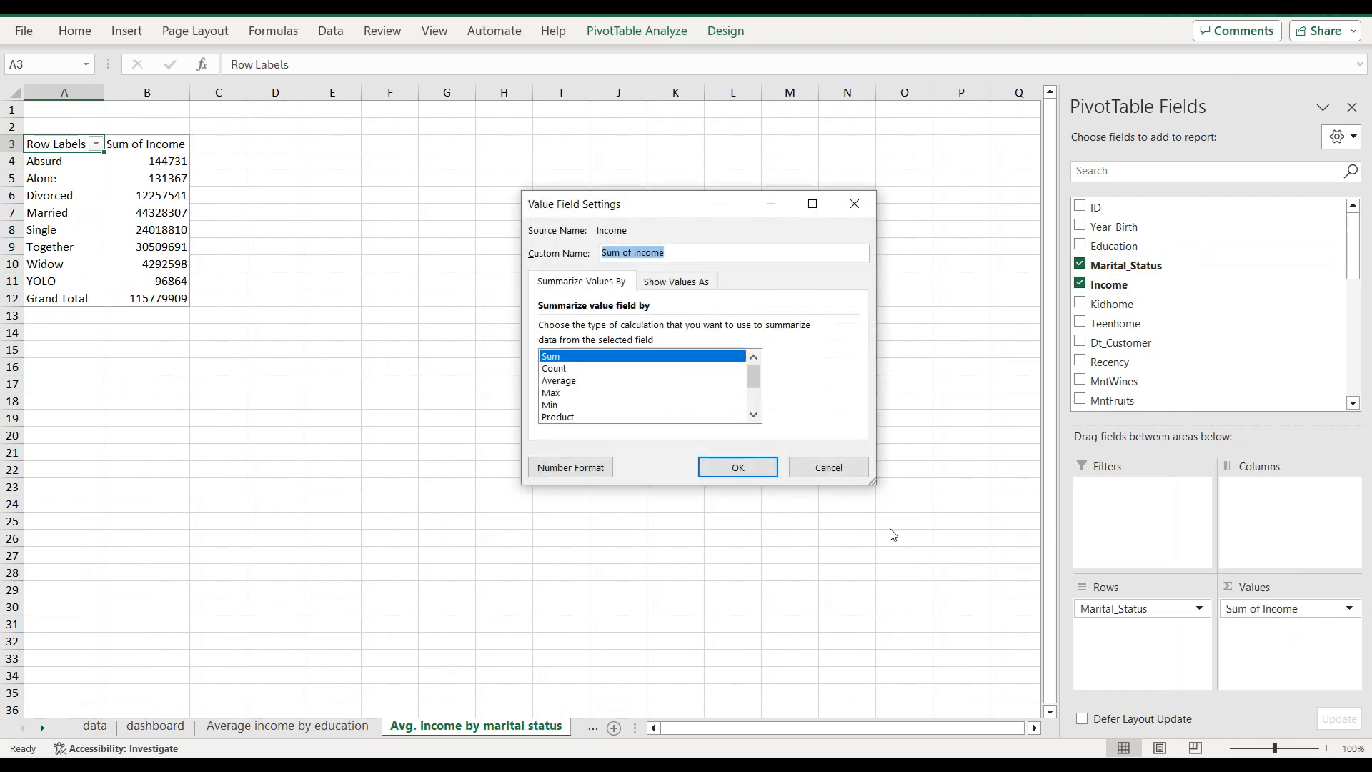
left_click(568, 381)
left_click(712, 467)
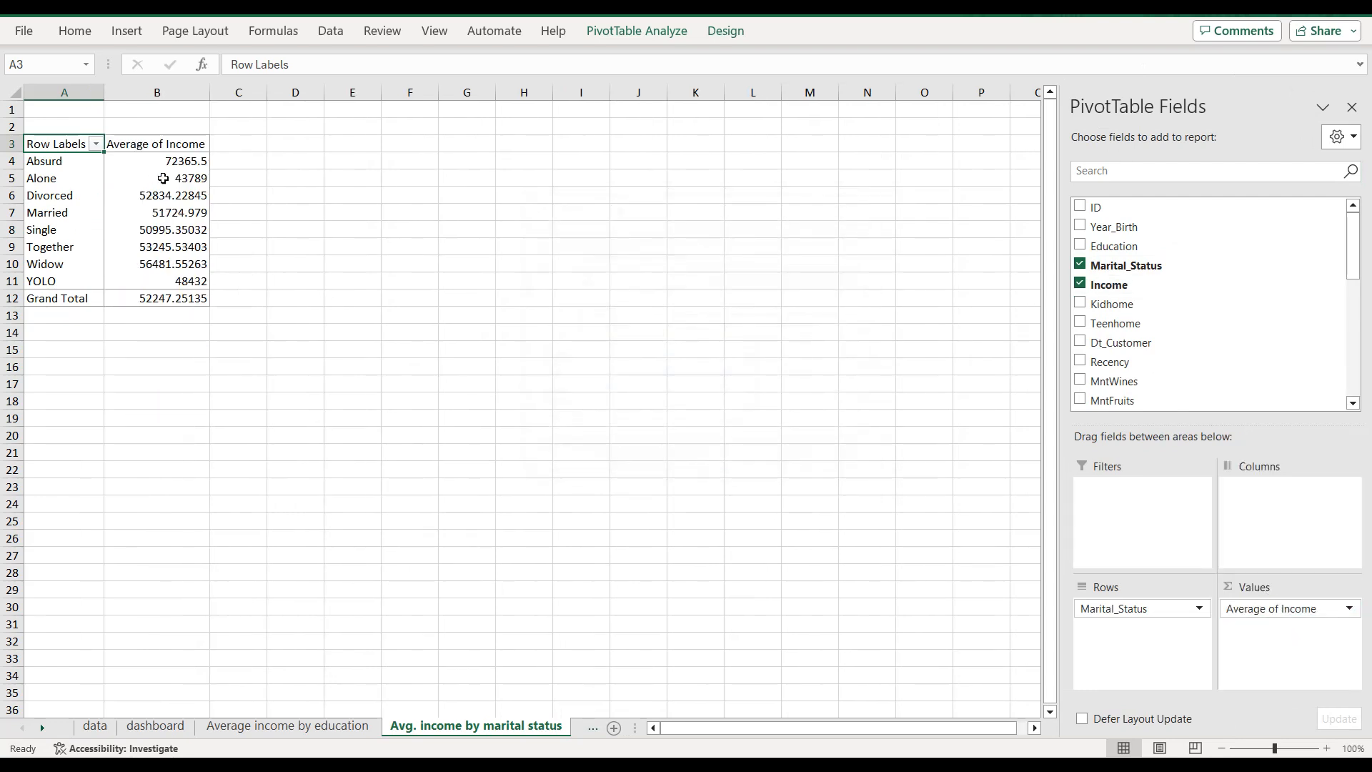
Step: Copy the PivotTable range A3:B11 without the grand total and paste it as values starting at F3
left_click_drag(83, 154, 143, 288)
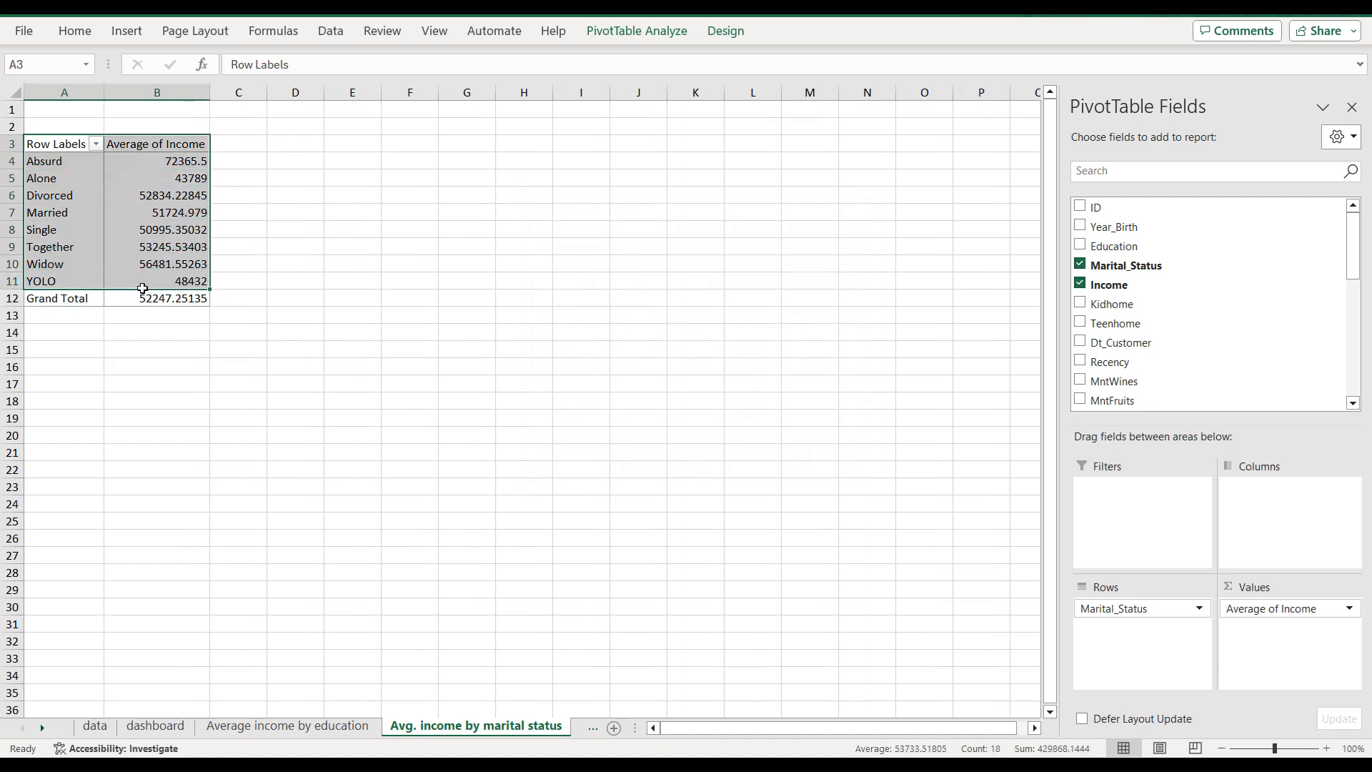
key("ctrl+c")
left_click(423, 141)
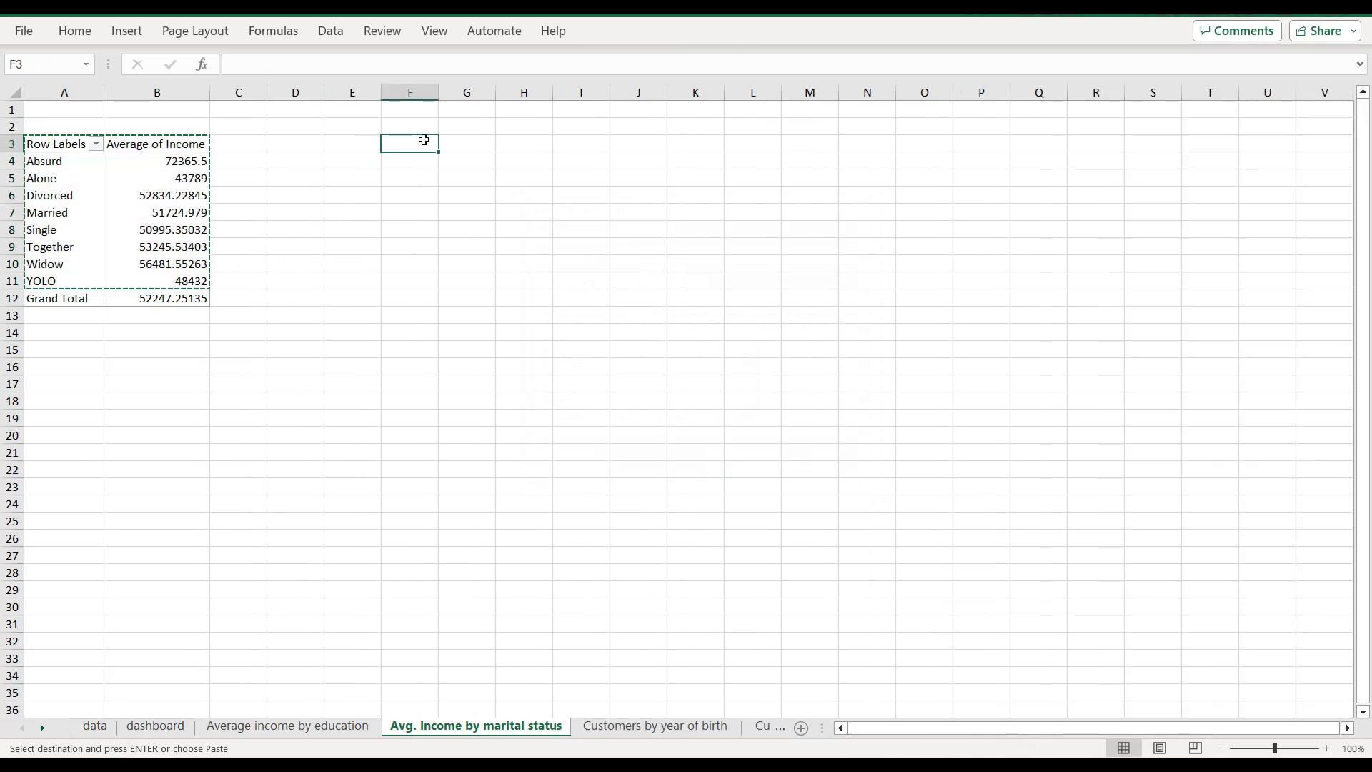
right_click(422, 142)
left_click(495, 263)
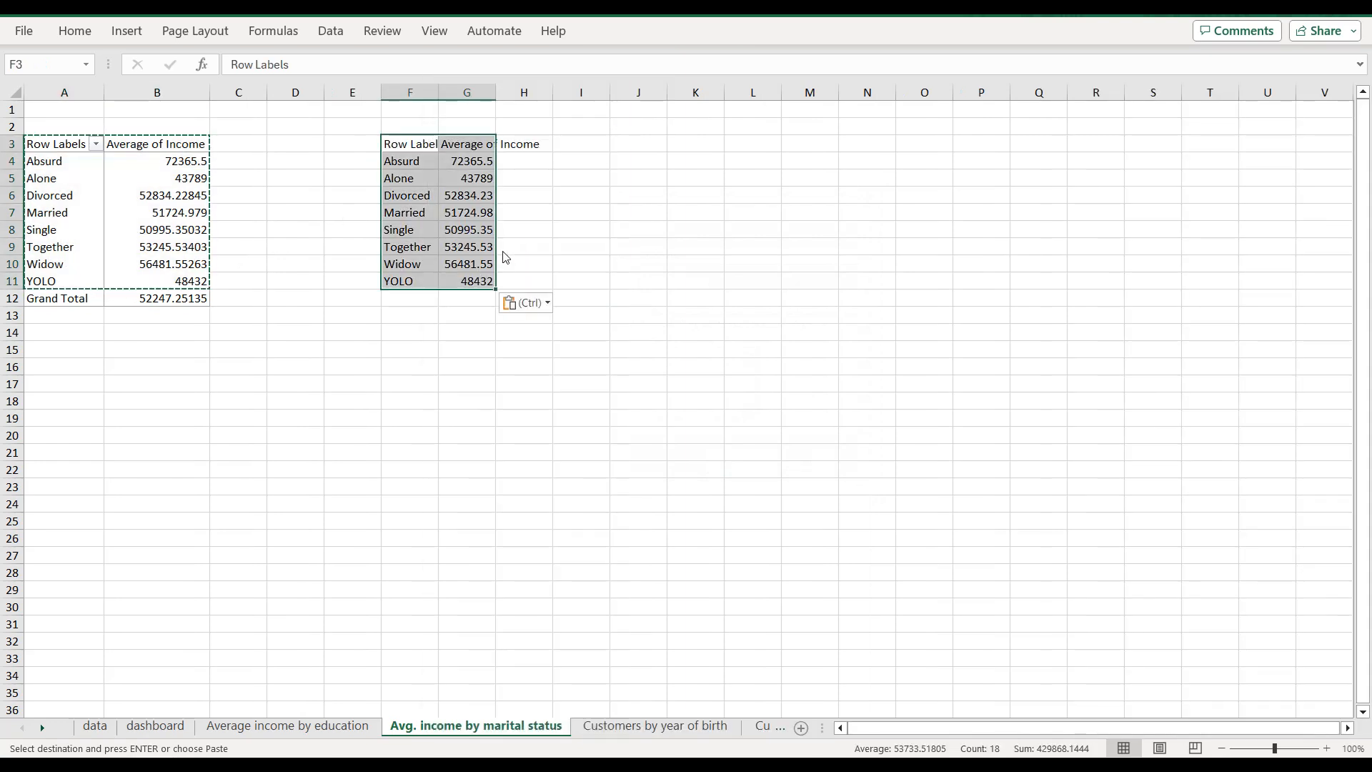
Step: Rename the header in F3 to "Marital status"
left_click(409, 150)
triple_click(309, 67)
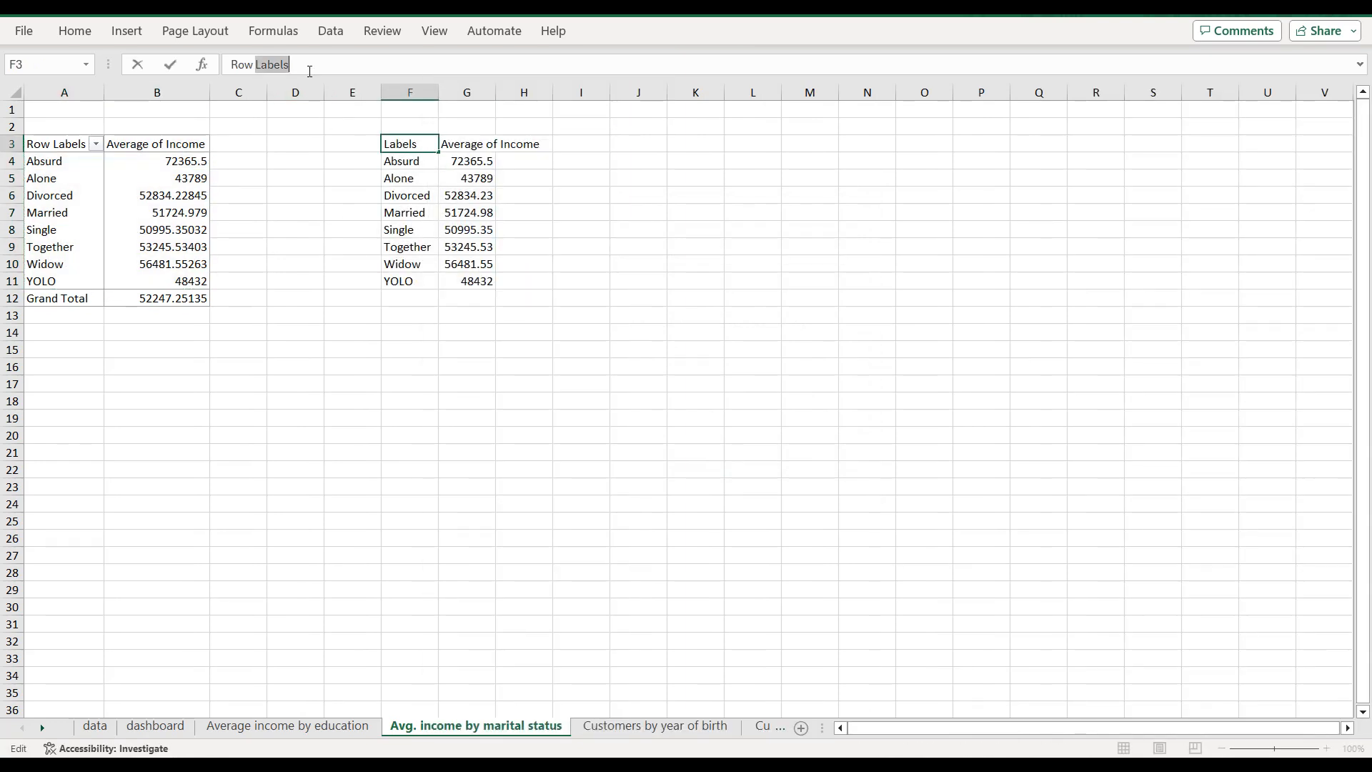
type("Marital status")
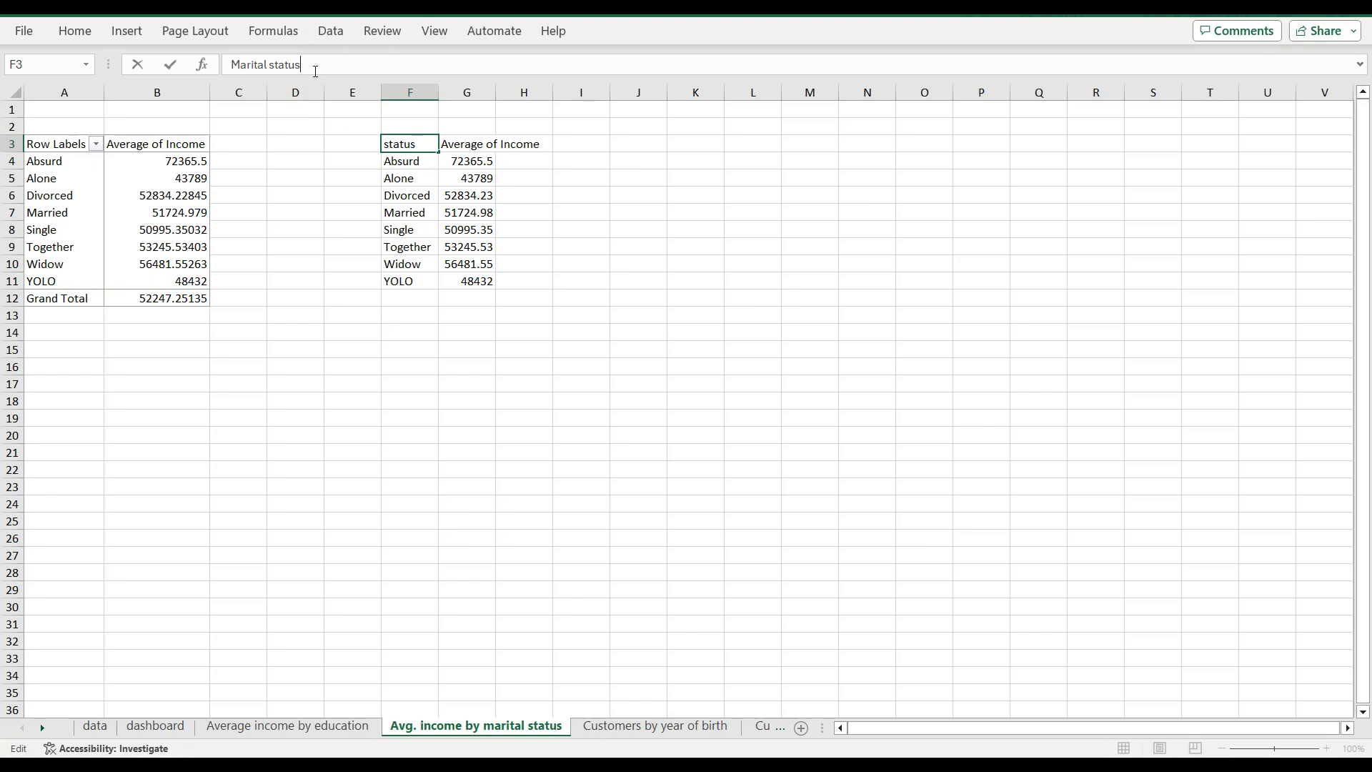
left_click(498, 156)
Step: Rename the header in G3 to "Average income"
left_click(507, 144)
left_click(471, 145)
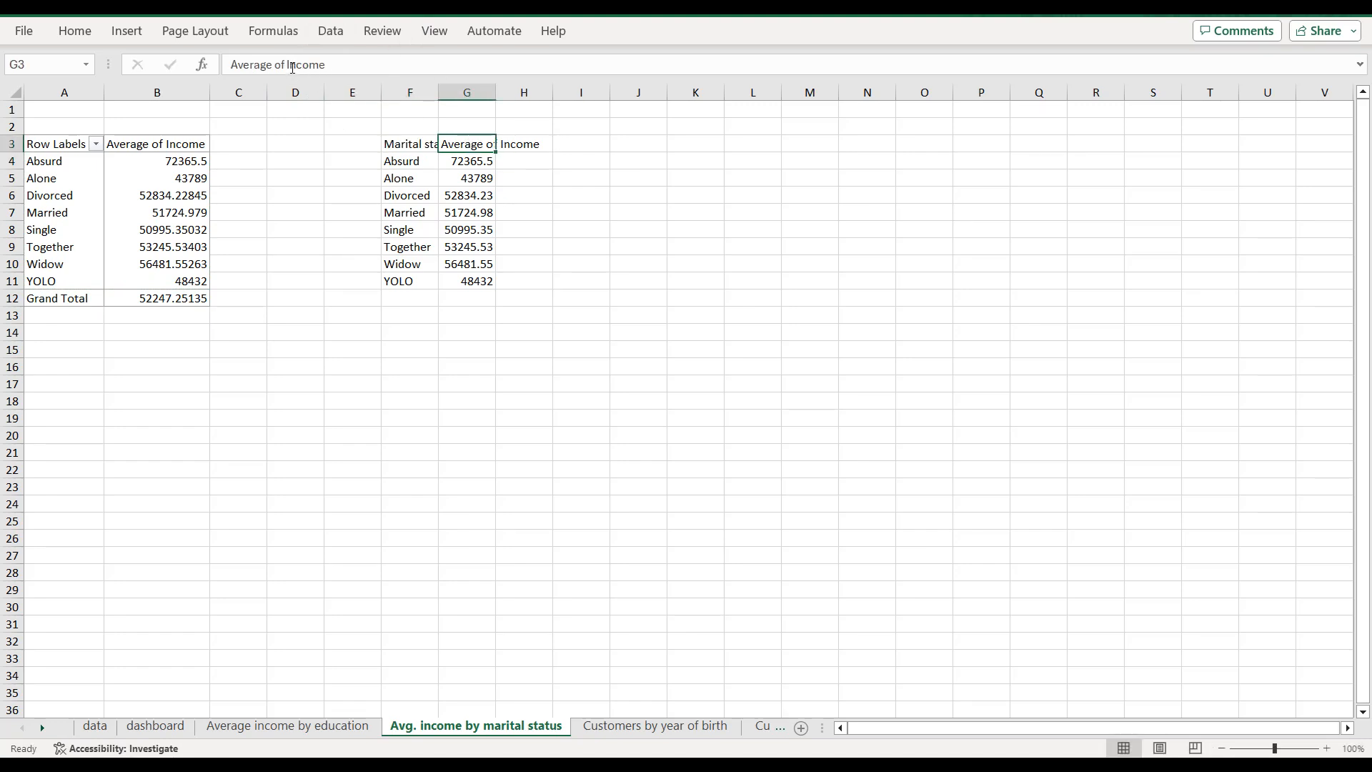
left_click(292, 68)
key("BackSpace")
key("BackSpace")
key("BackSpace")
key("BackSpace")
type("i")
key("Return")
Step: Convert the range F3:G11 into a table with headers
left_click_drag(420, 146, 486, 281)
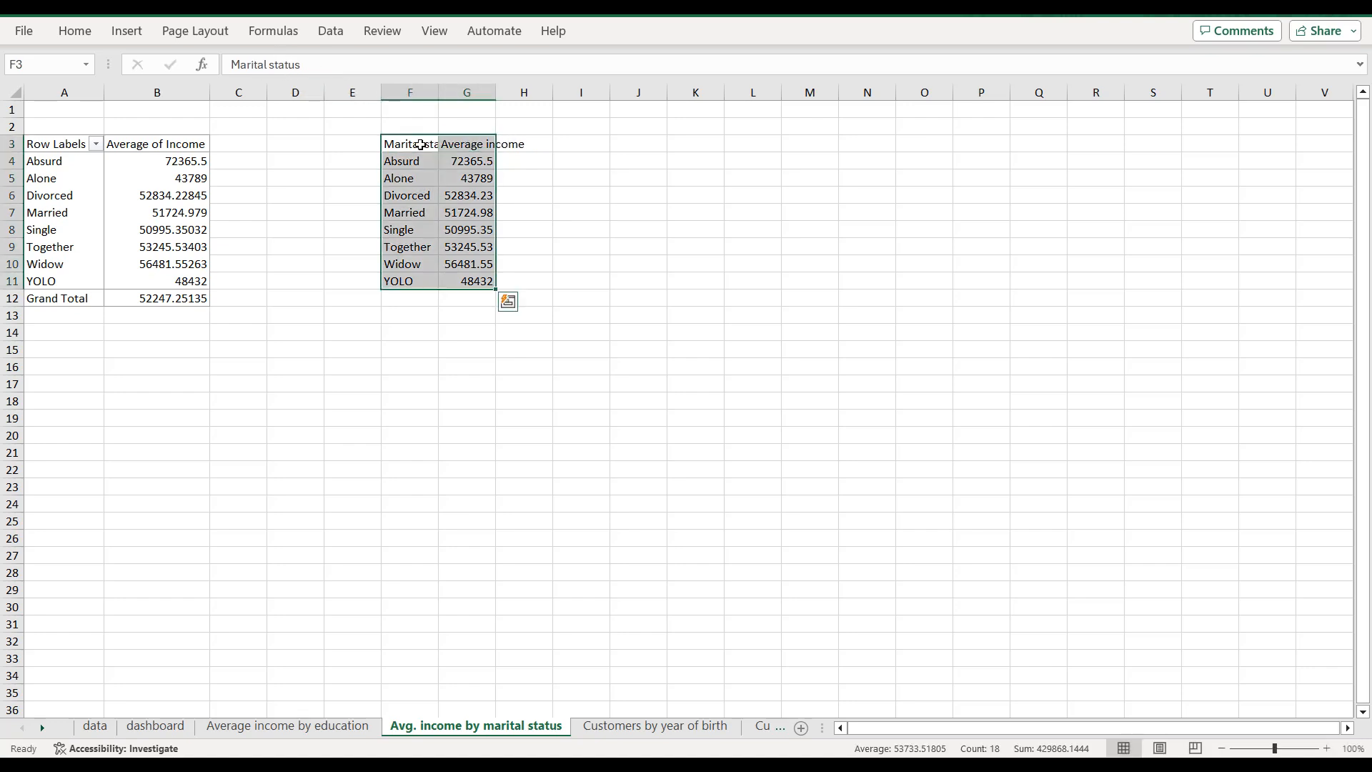
left_click(123, 33)
left_click(151, 57)
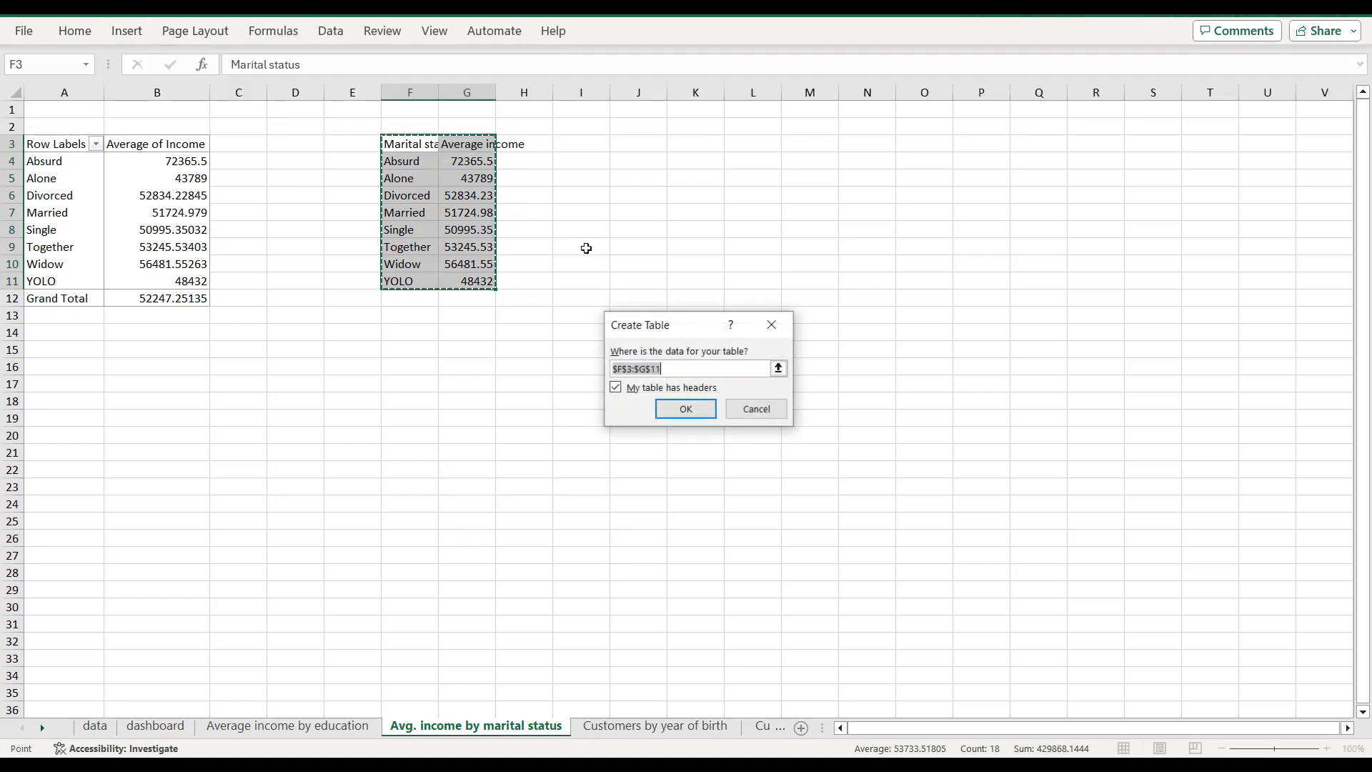
left_click(696, 409)
Step: Format the Average income values in G4:G11 to show no decimal places
left_click(569, 174)
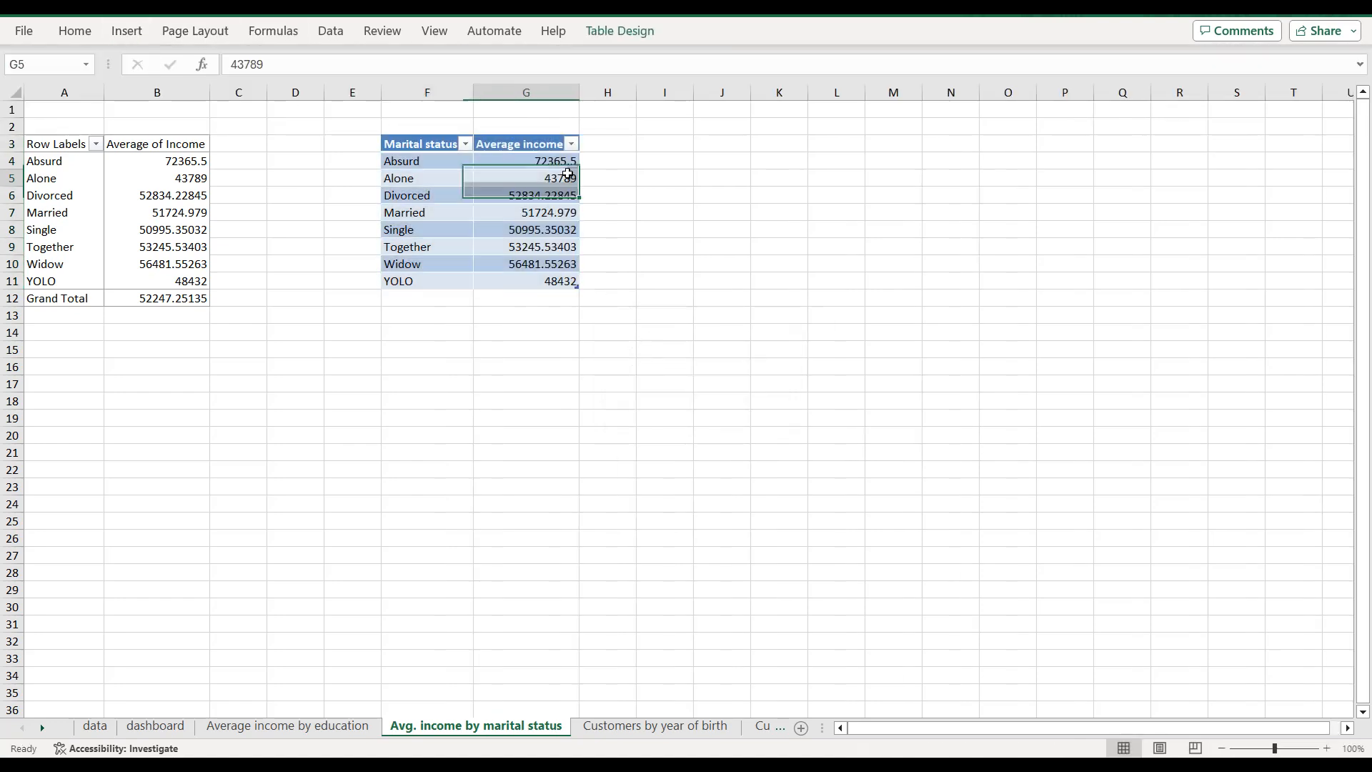
left_click_drag(567, 161, 524, 278)
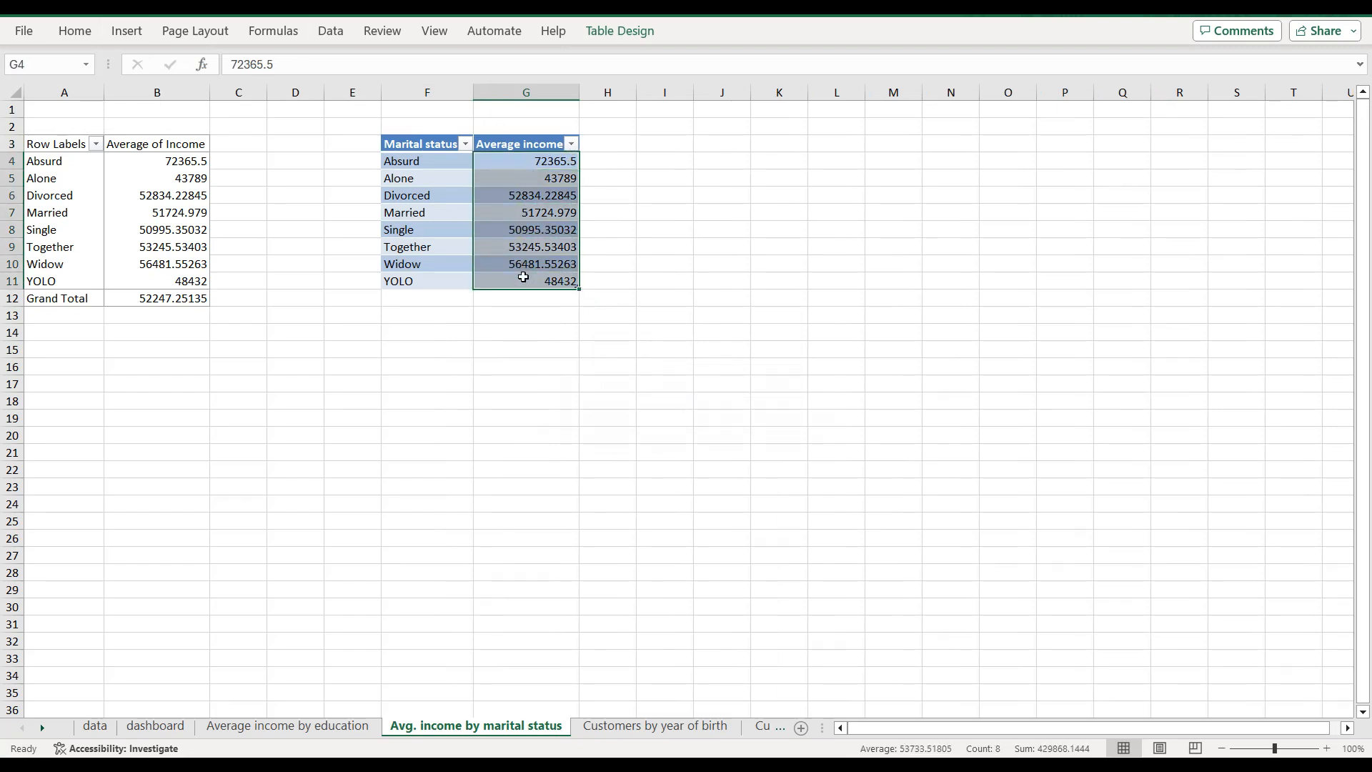
left_click(74, 33)
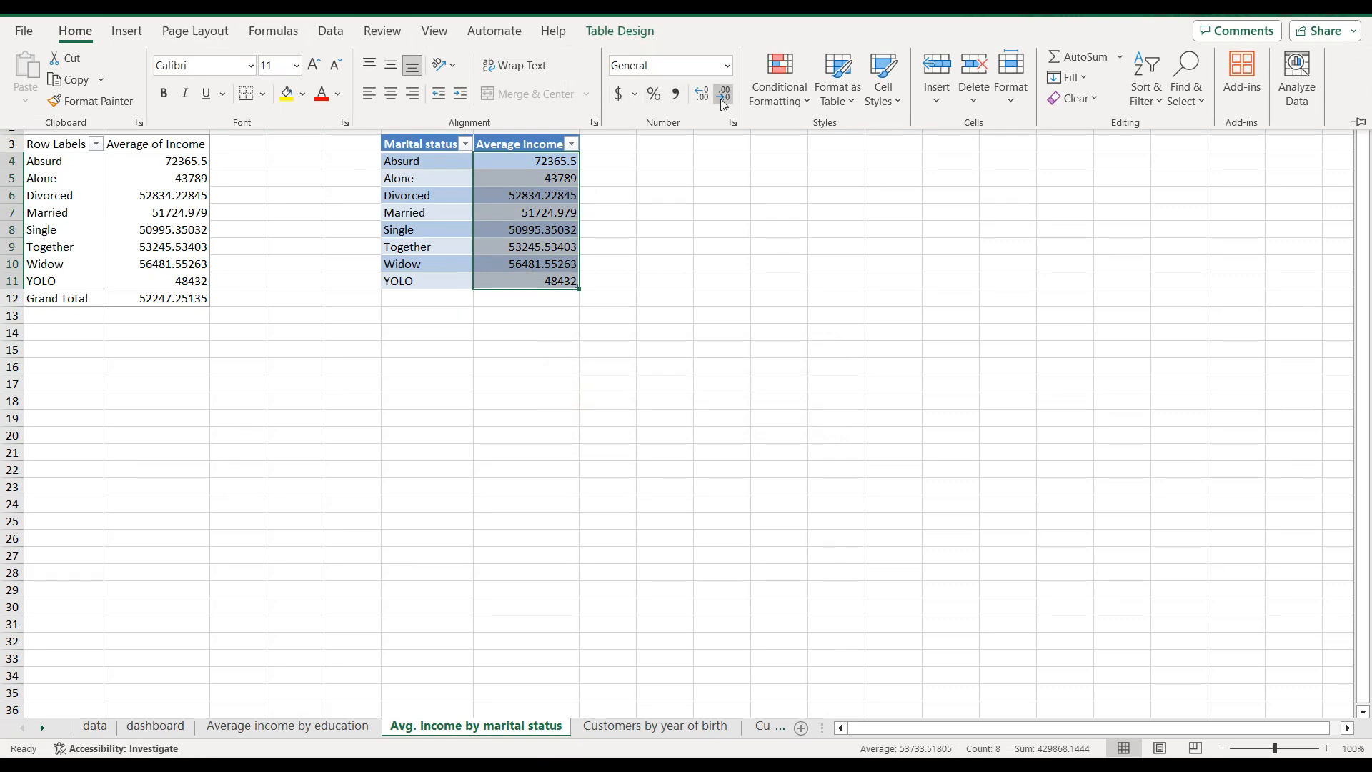
left_click(724, 105)
Step: Sort the marital status table by Average income from smallest to largest
left_click(428, 163)
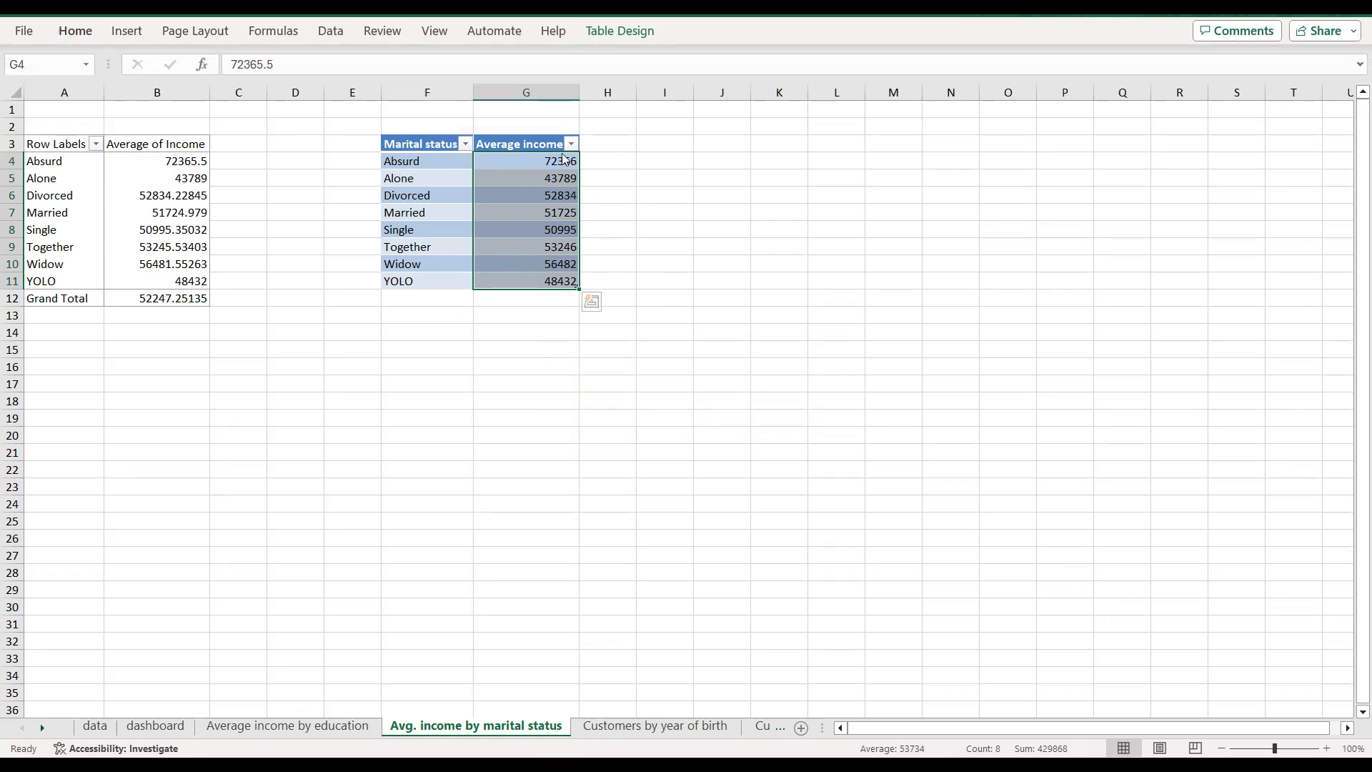
left_click(428, 163)
left_click(572, 144)
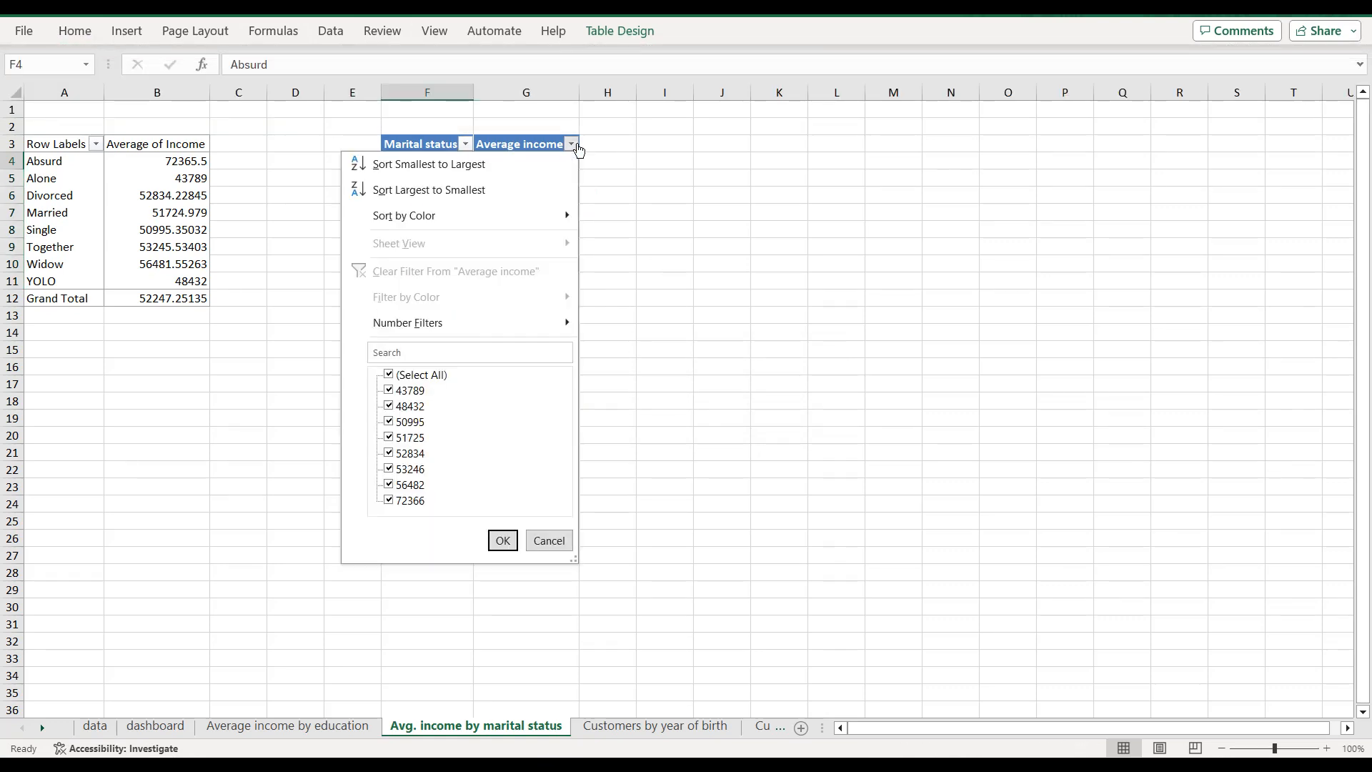
left_click(498, 173)
Step: Insert a recommended Clustered Bar chart from the whole marital status table
left_click(445, 145)
key("ctrl+a")
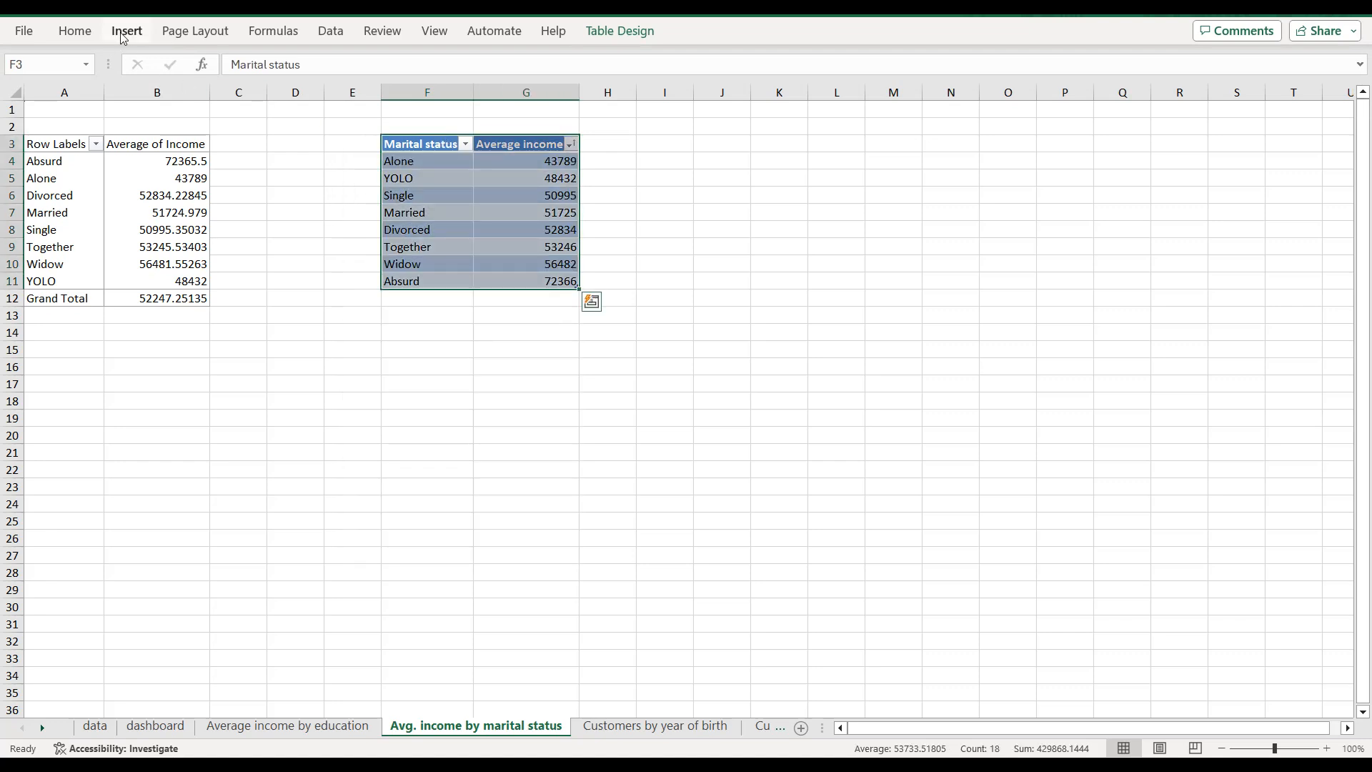
left_click(122, 33)
left_click(491, 85)
left_click(518, 307)
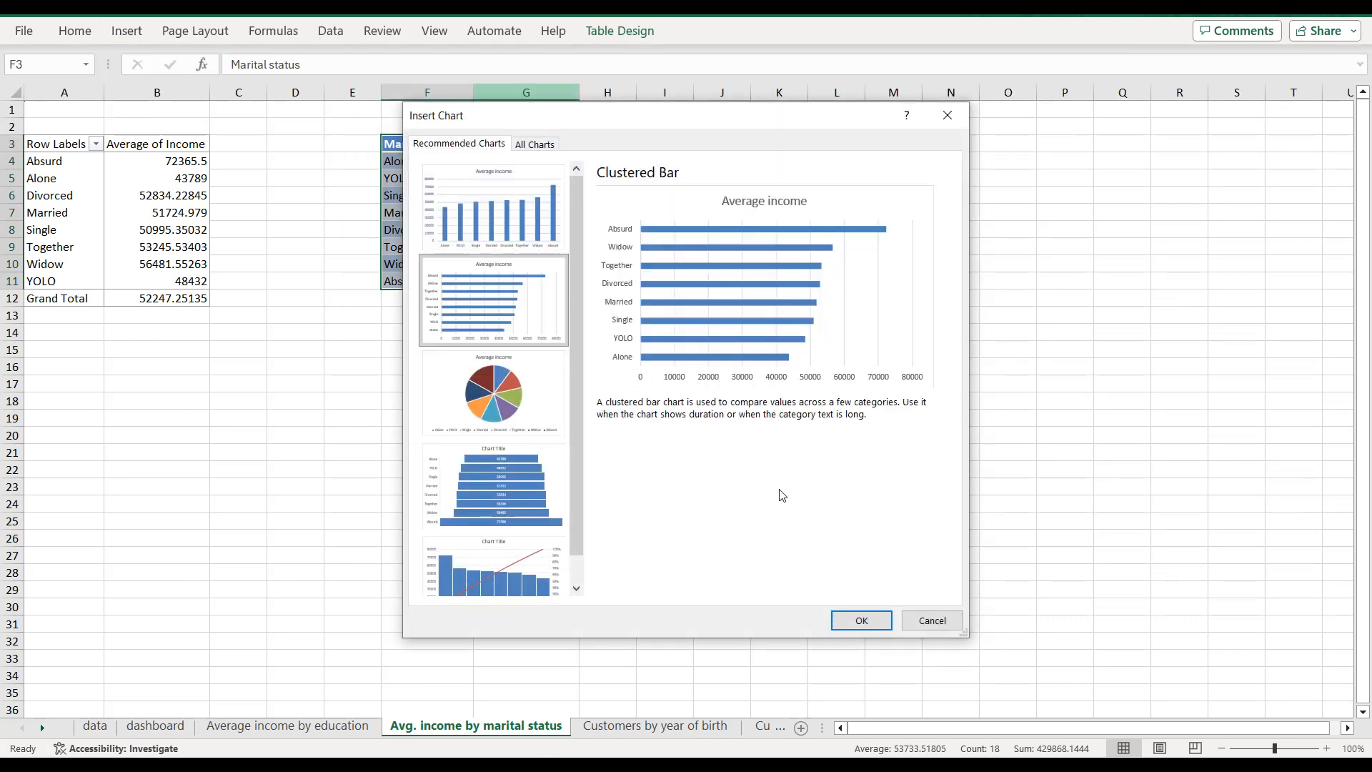
left_click(861, 619)
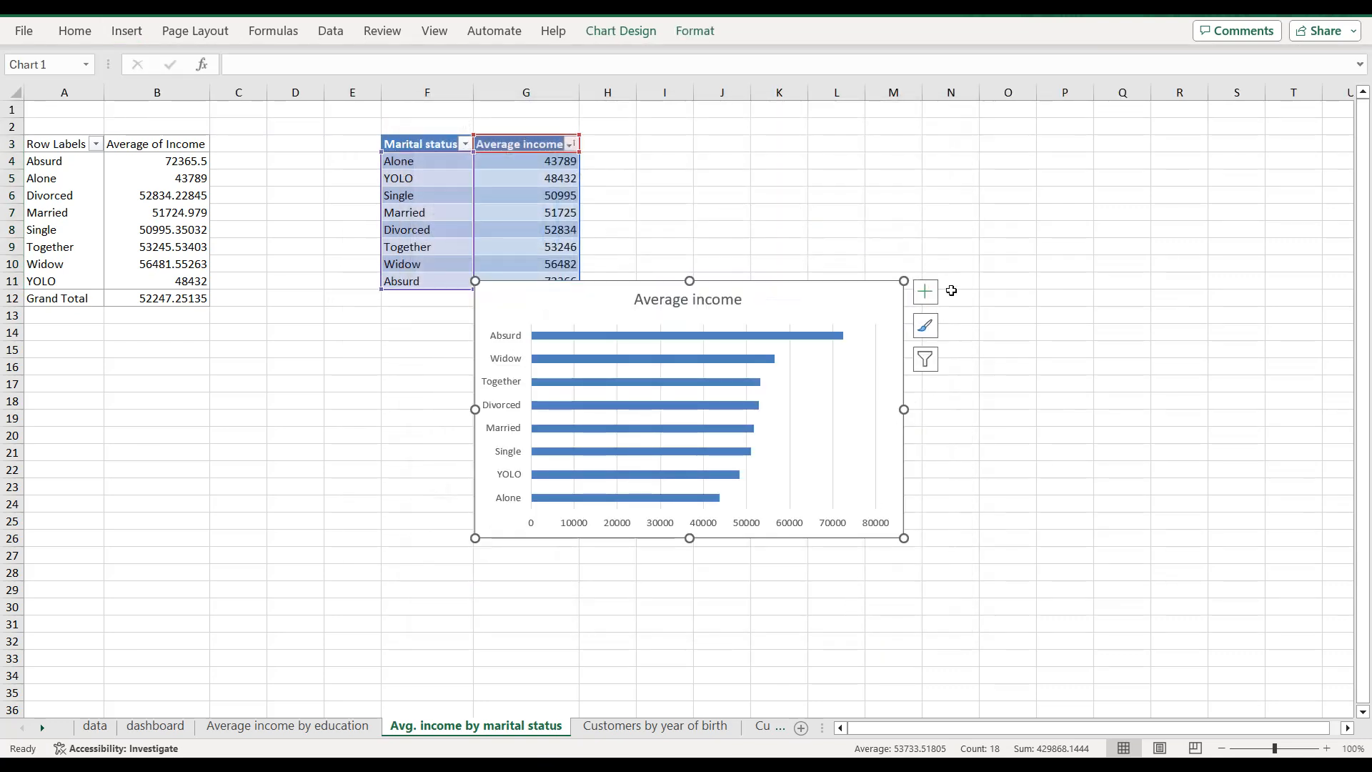
Step: Show data labels on the bar chart in place of the gridlines and the horizontal value axis
left_click(925, 292)
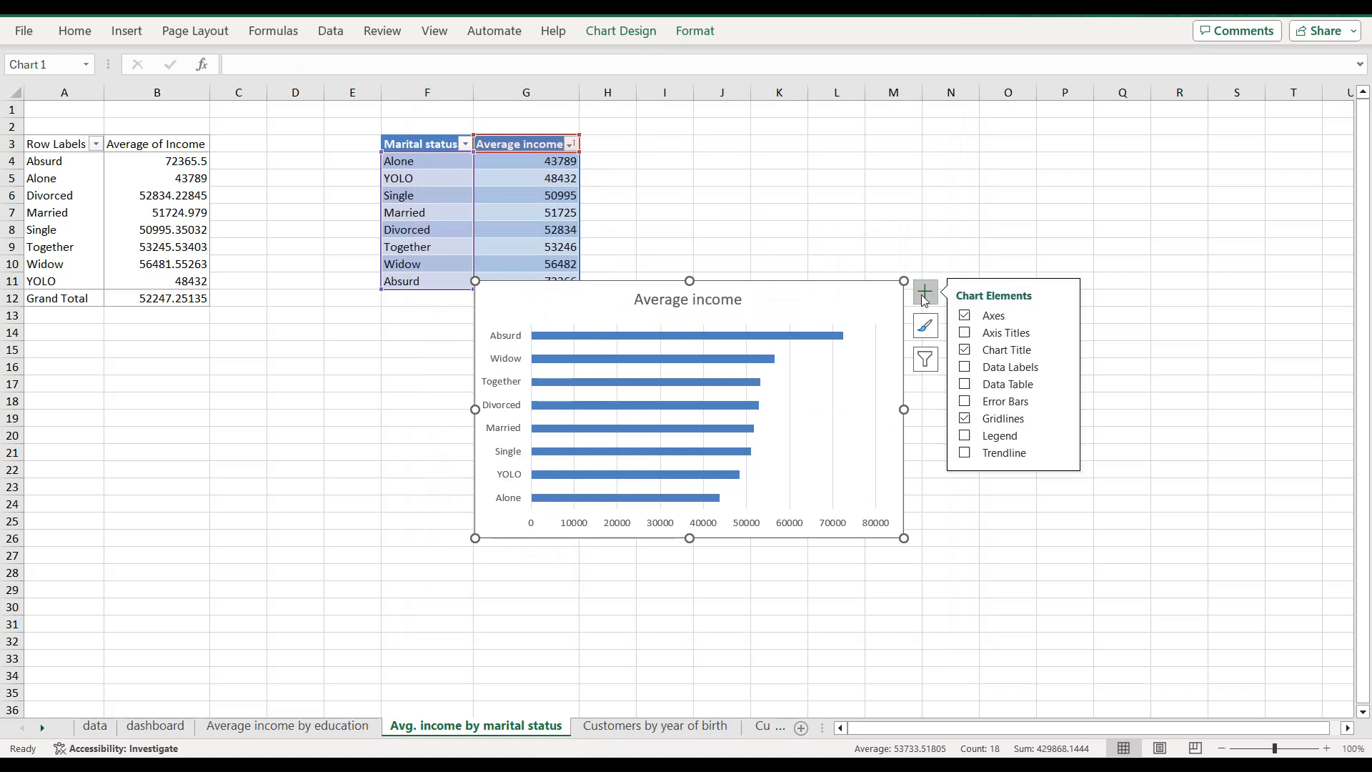
left_click(965, 419)
left_click(965, 366)
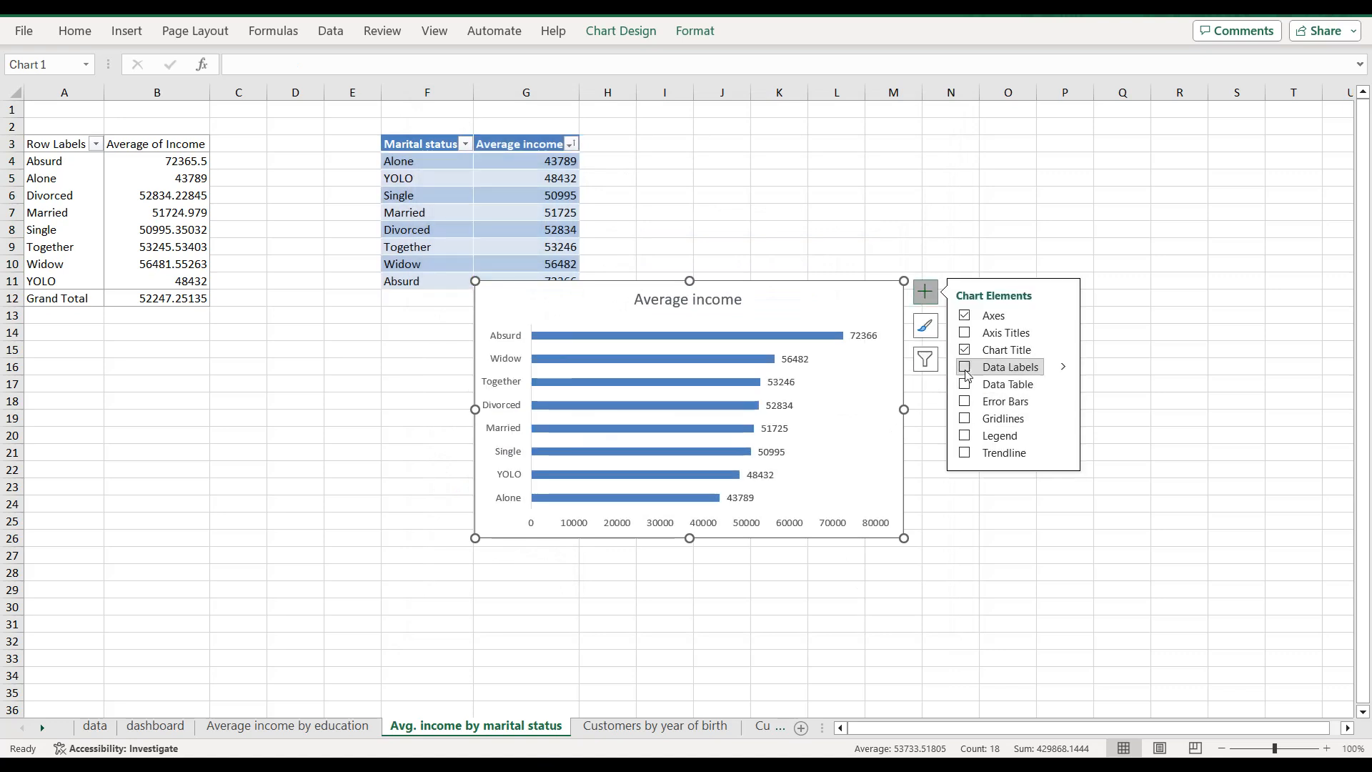
left_click(795, 530)
key("Delete")
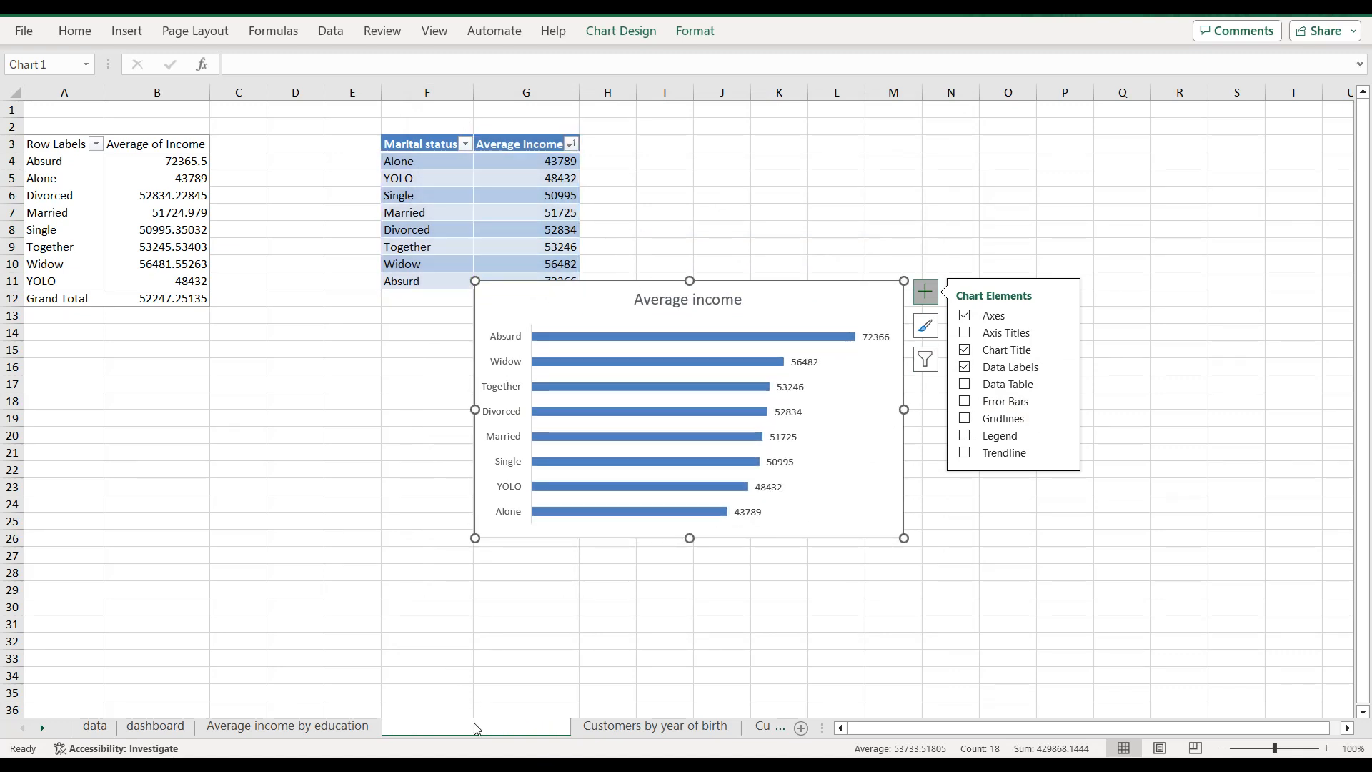
Step: Change the chart title to "Average income by marital status", reusing the wording of the sheet name
left_click(477, 728)
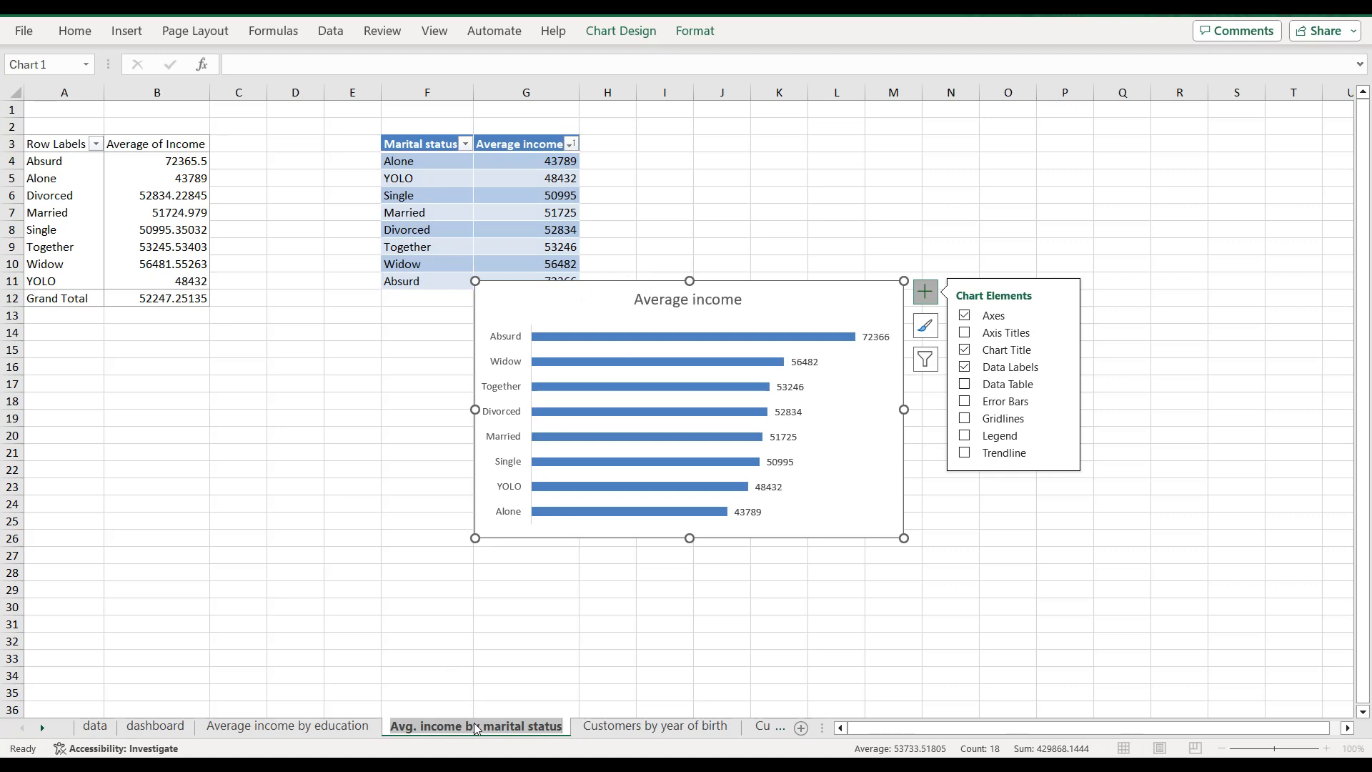
left_click(703, 299)
double_click(704, 299)
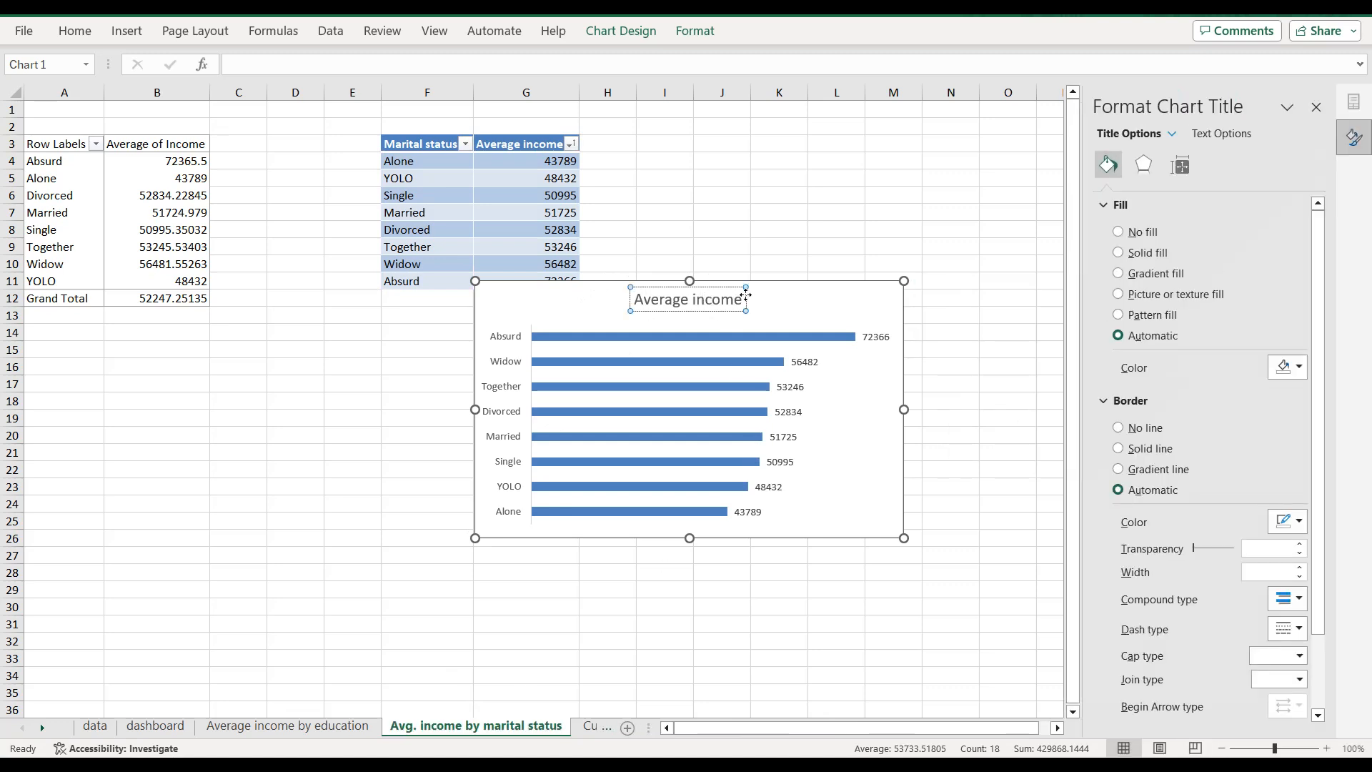
type("Avg. income by marital status")
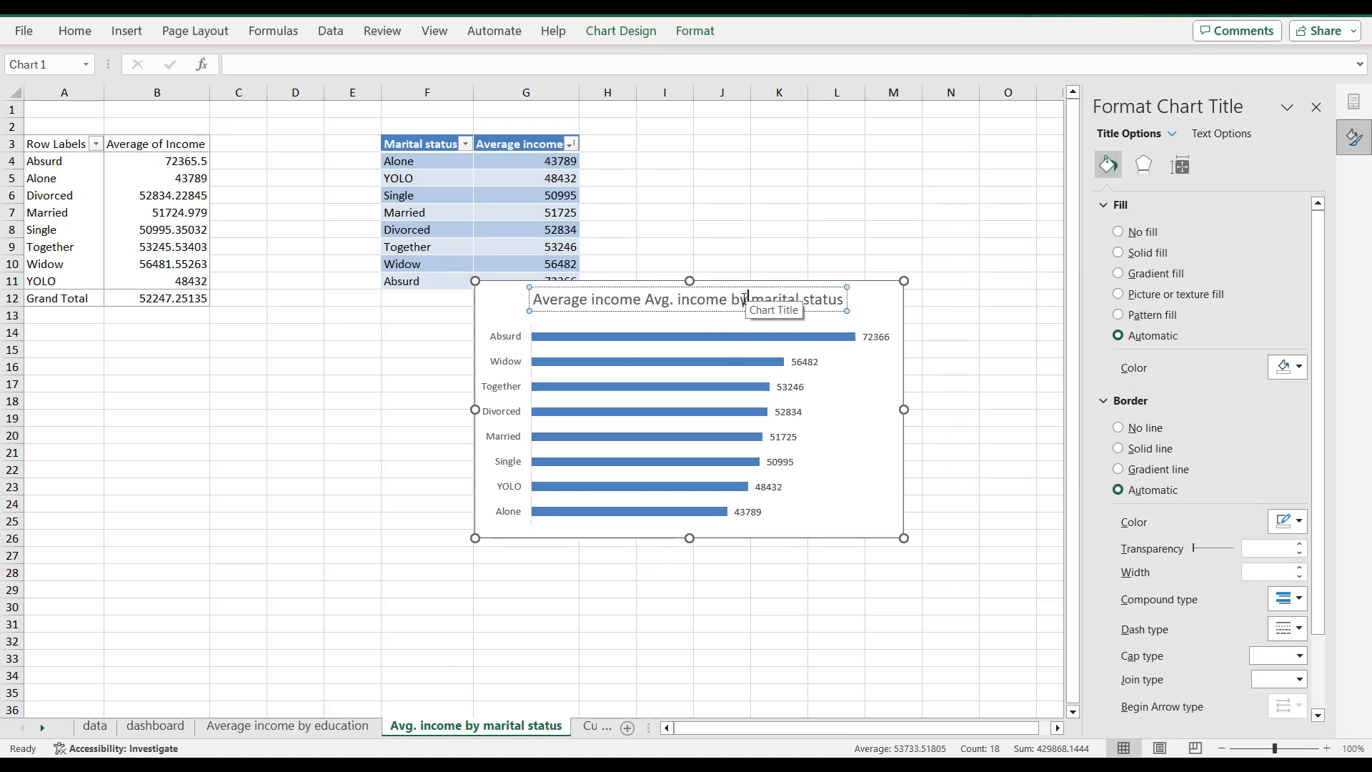
key("BackSpace")
key("BackSpace")
key("BackSpace")
key("BackSpace")
key("BackSpace")
key("BackSpace")
key("BackSpace")
key("BackSpace")
key("BackSpace")
key("BackSpace")
key("BackSpace")
key("BackSpace")
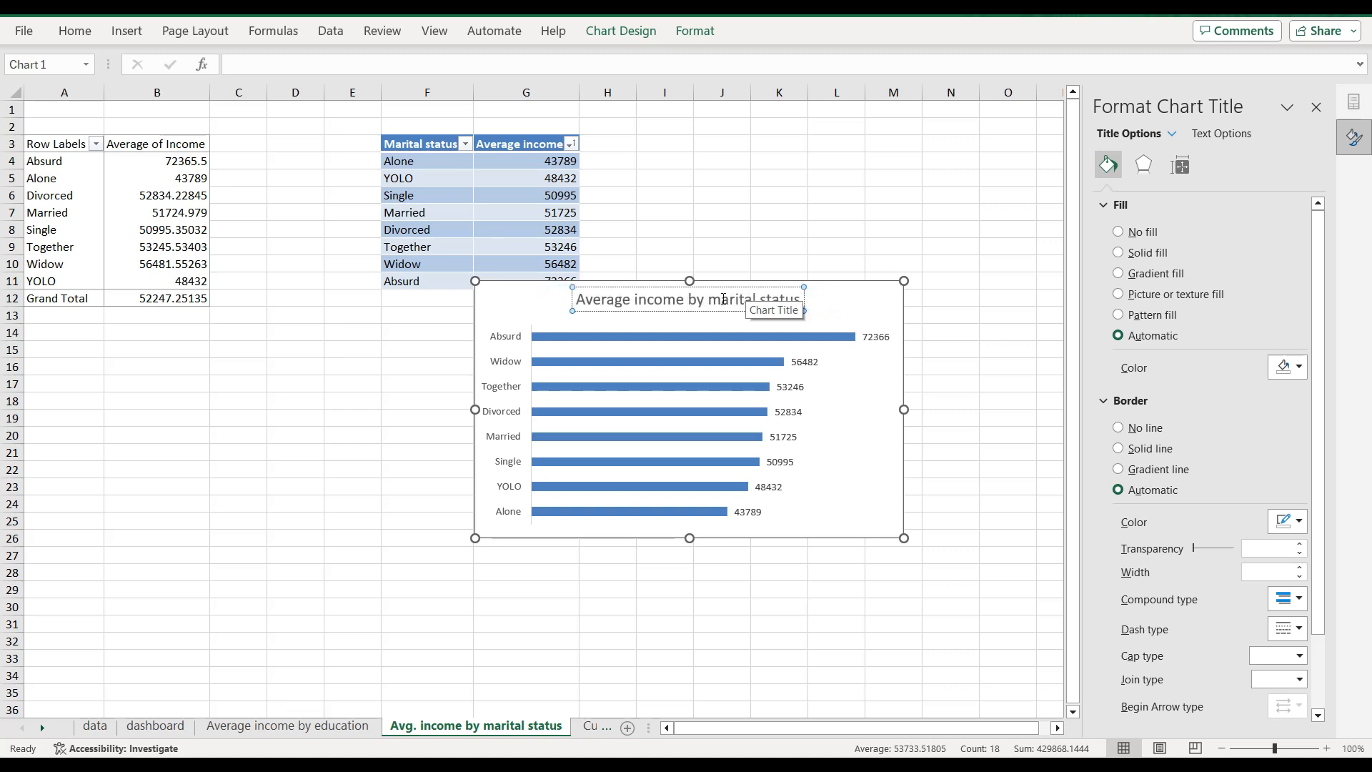
Step: Fill the chart area with the recently used dark colour
left_click(510, 303)
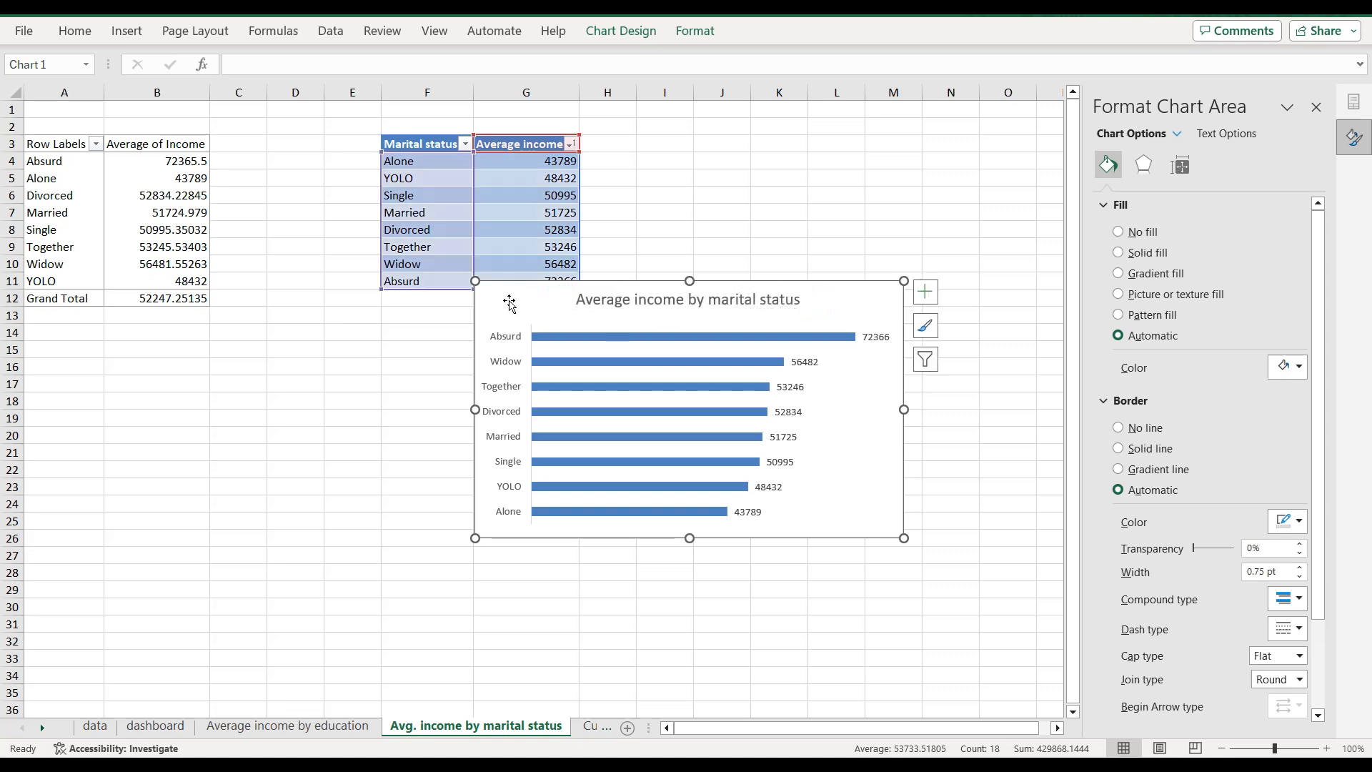
left_click(1296, 376)
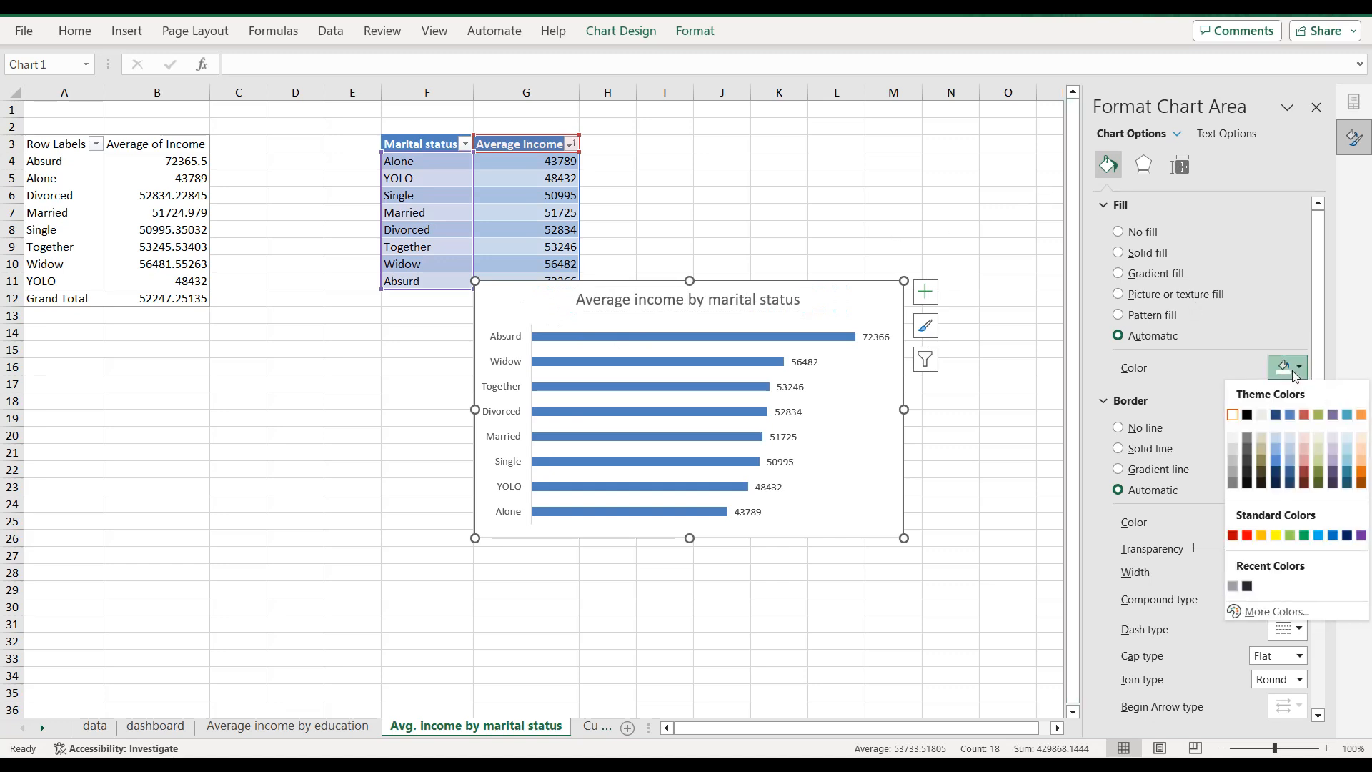
left_click(1247, 586)
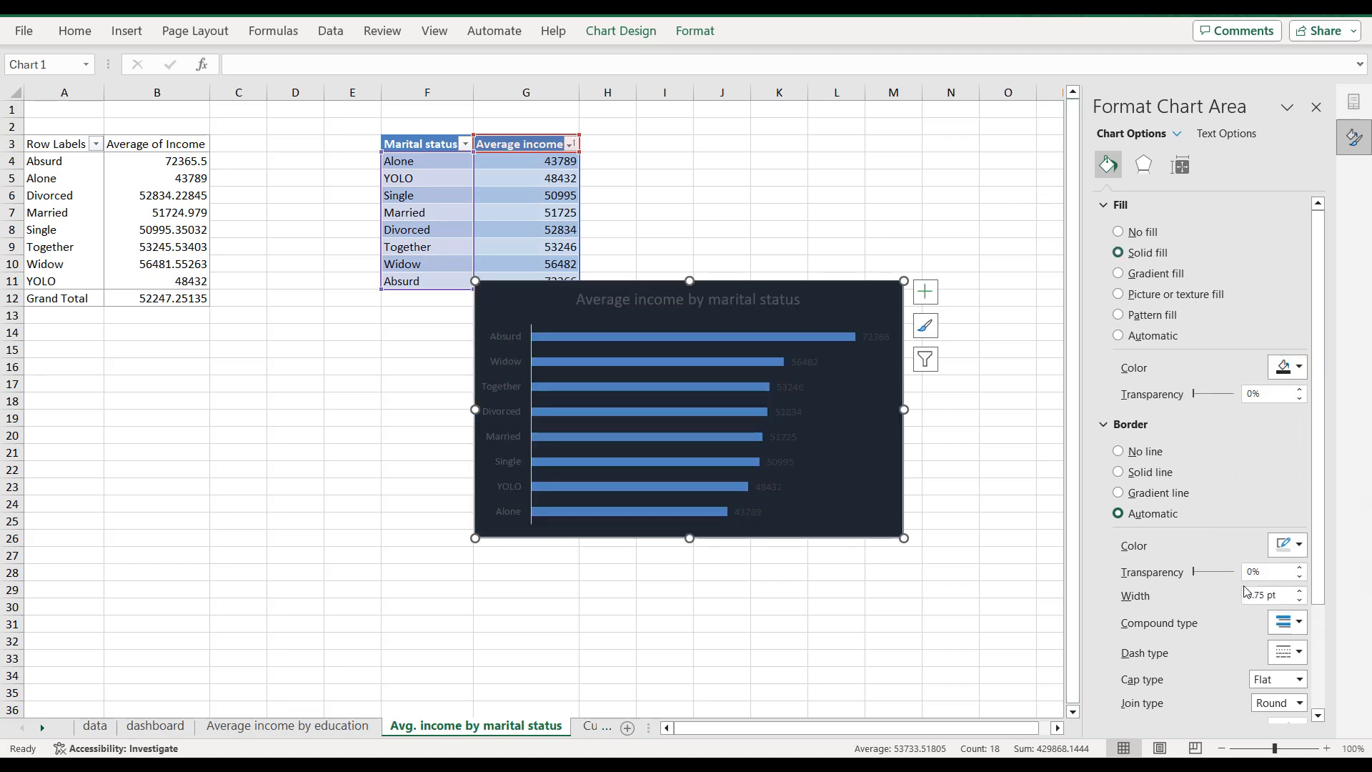
Step: Set the text colour of the chart's data labels to the recently used light grey
left_click(788, 395)
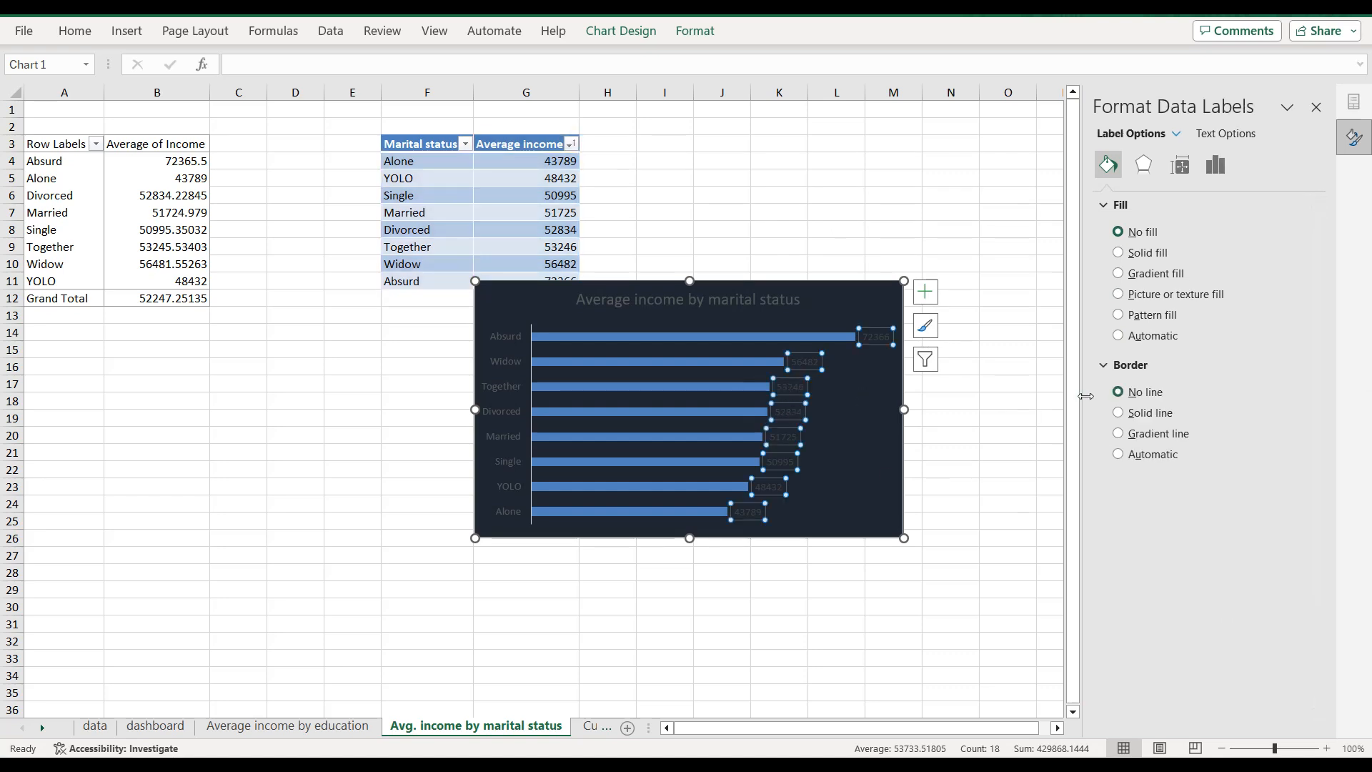
left_click(1223, 135)
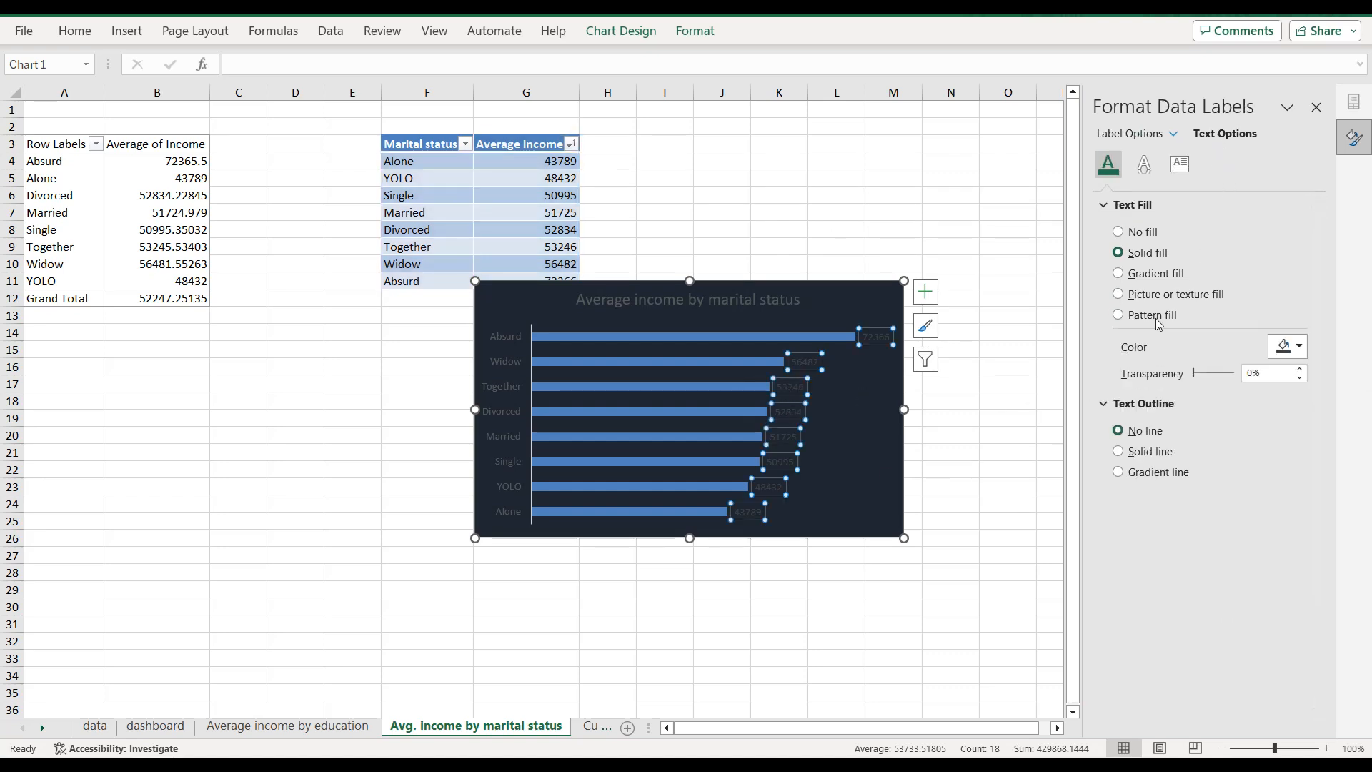
left_click(1295, 347)
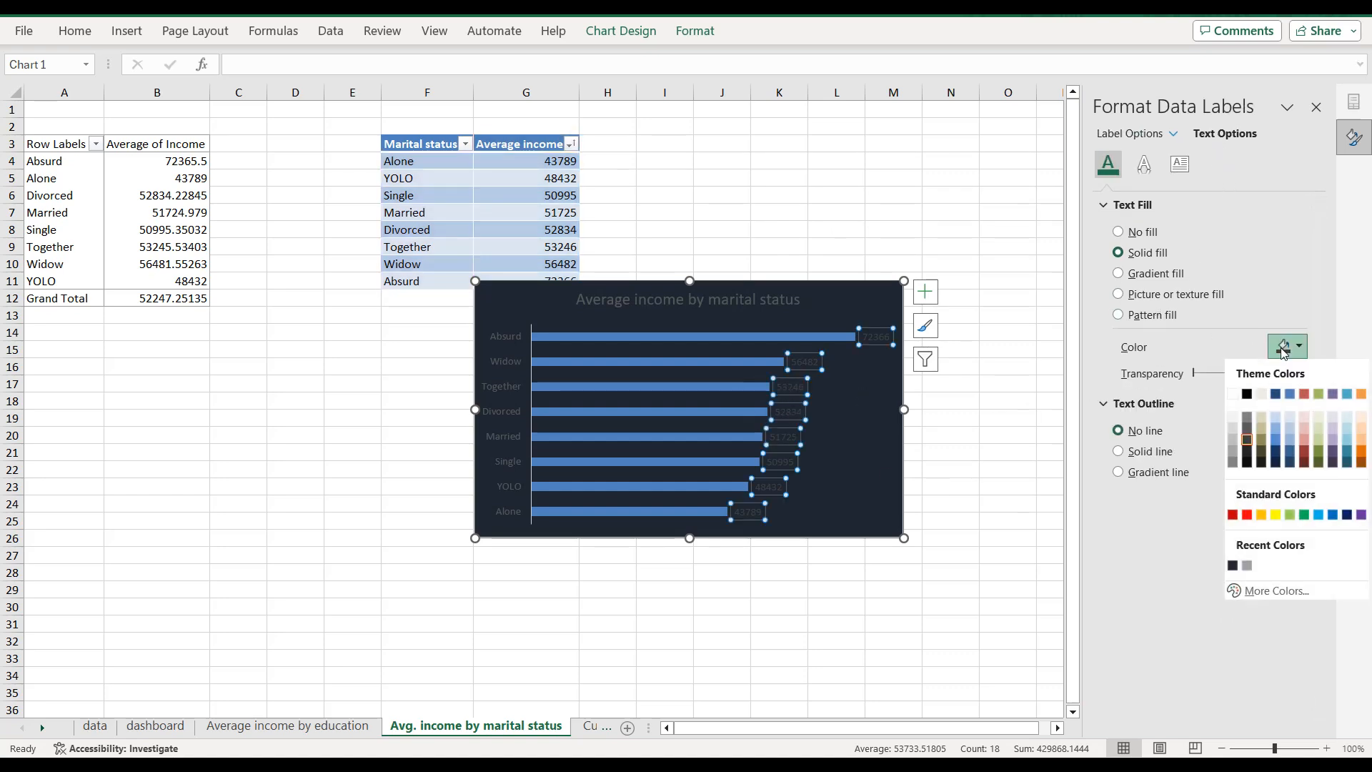
left_click(1247, 565)
Step: Set the text of the chart title and the marital status axis labels to the recently used light grey
left_click(784, 315)
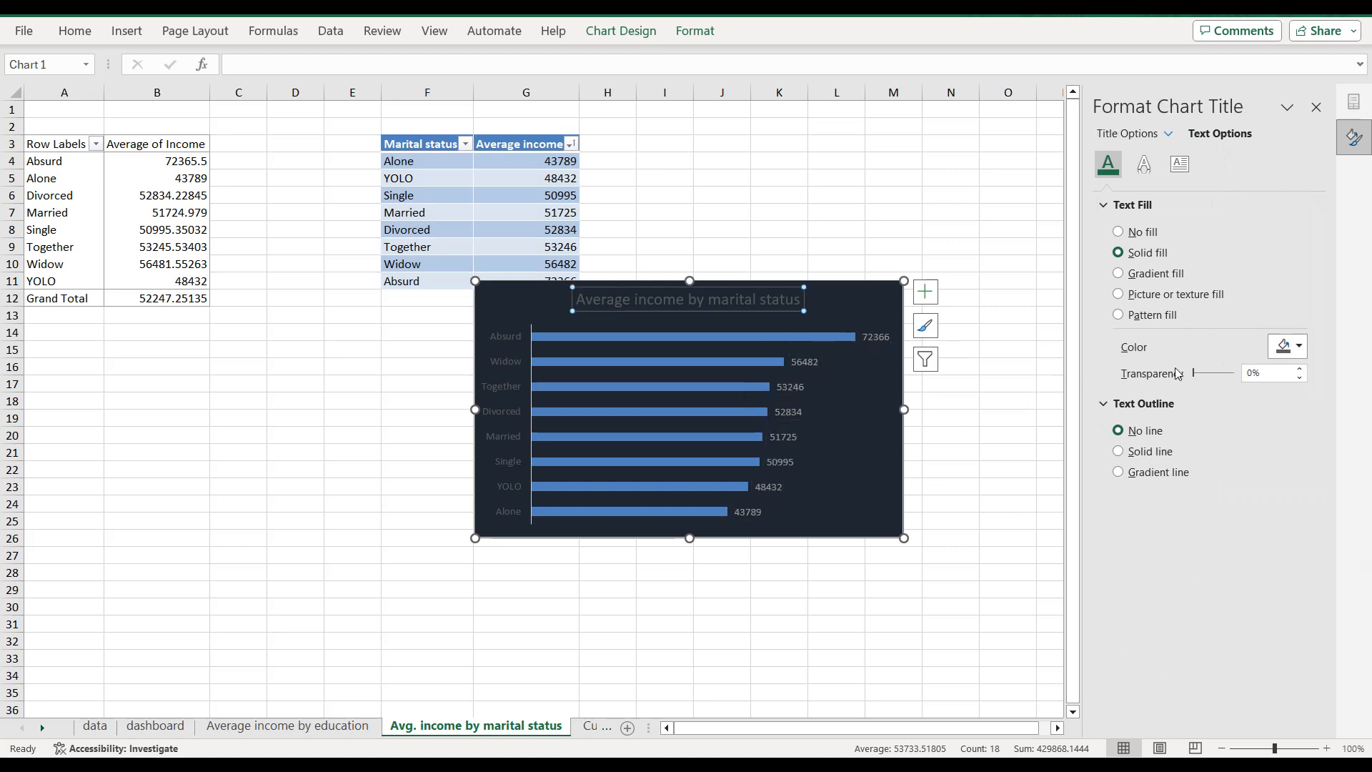
left_click(1294, 347)
left_click(1234, 563)
left_click(518, 424)
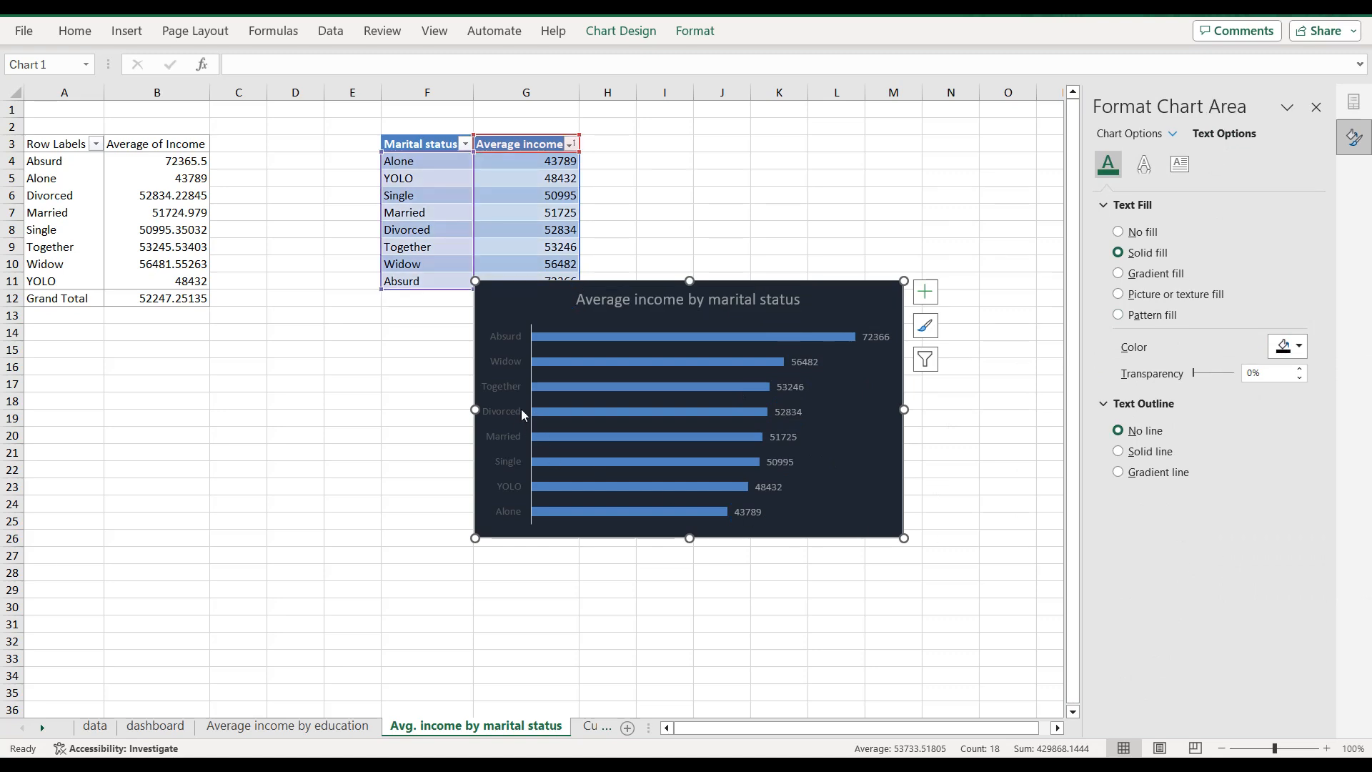
left_click(508, 411)
left_click(1280, 352)
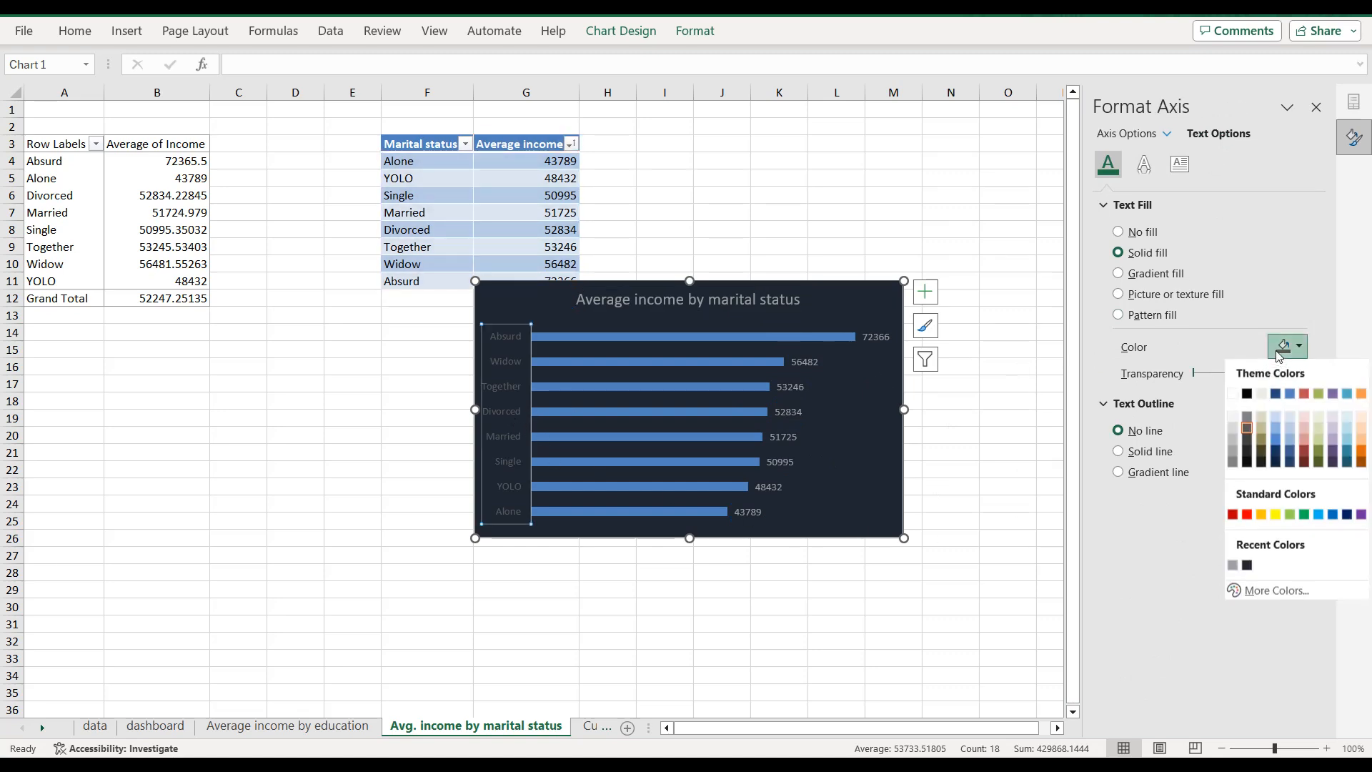
left_click(1233, 565)
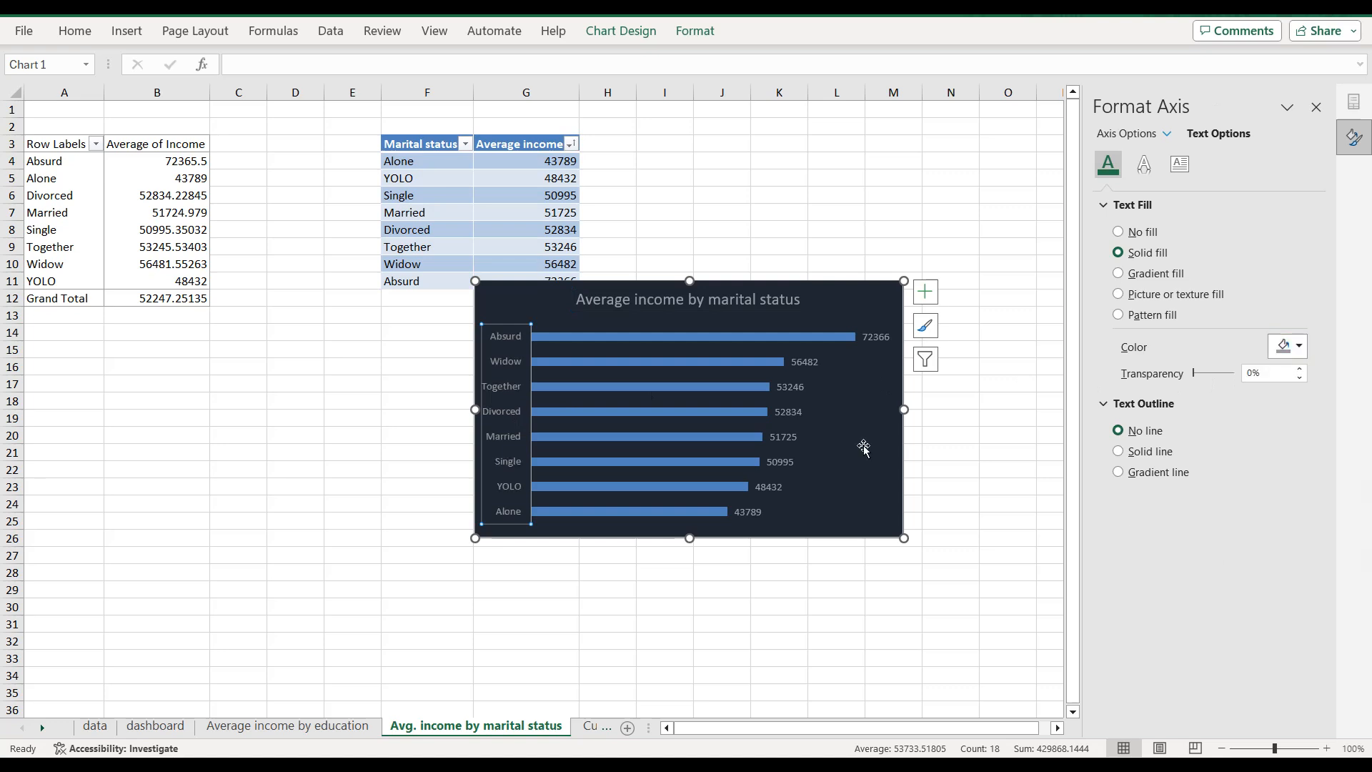
Step: Set the bar series gap width to 60% and fill the bars with the recently used light grey
left_click(770, 362)
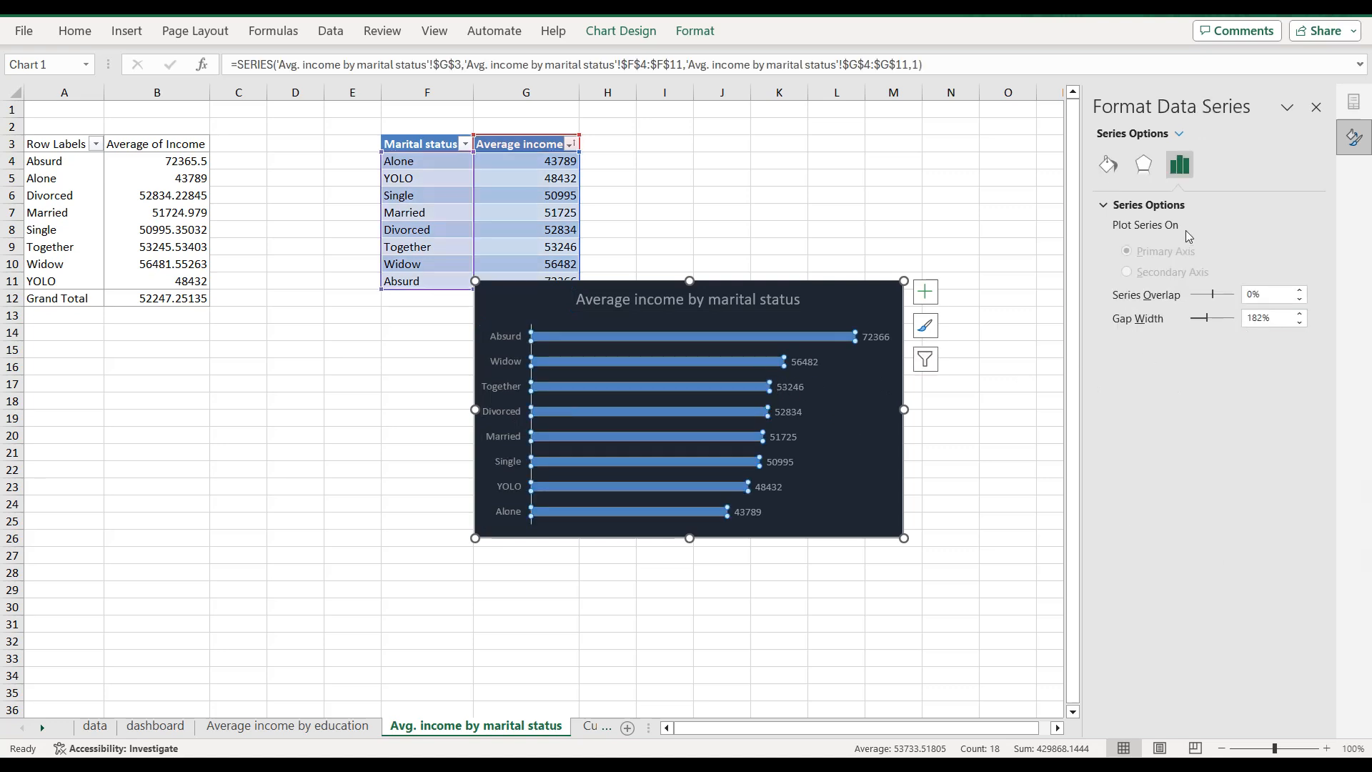
left_click_drag(1271, 319, 1264, 316)
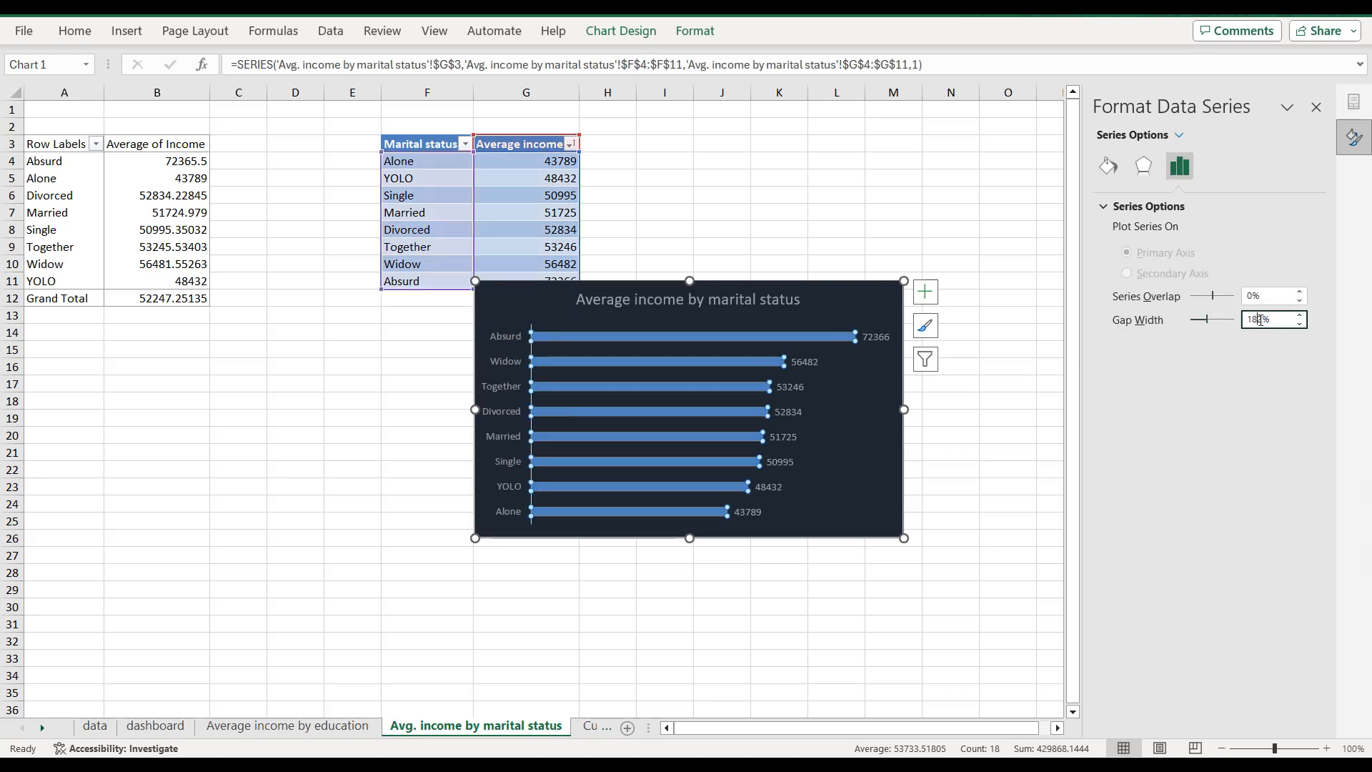
type("60")
left_click(1108, 166)
left_click(1281, 421)
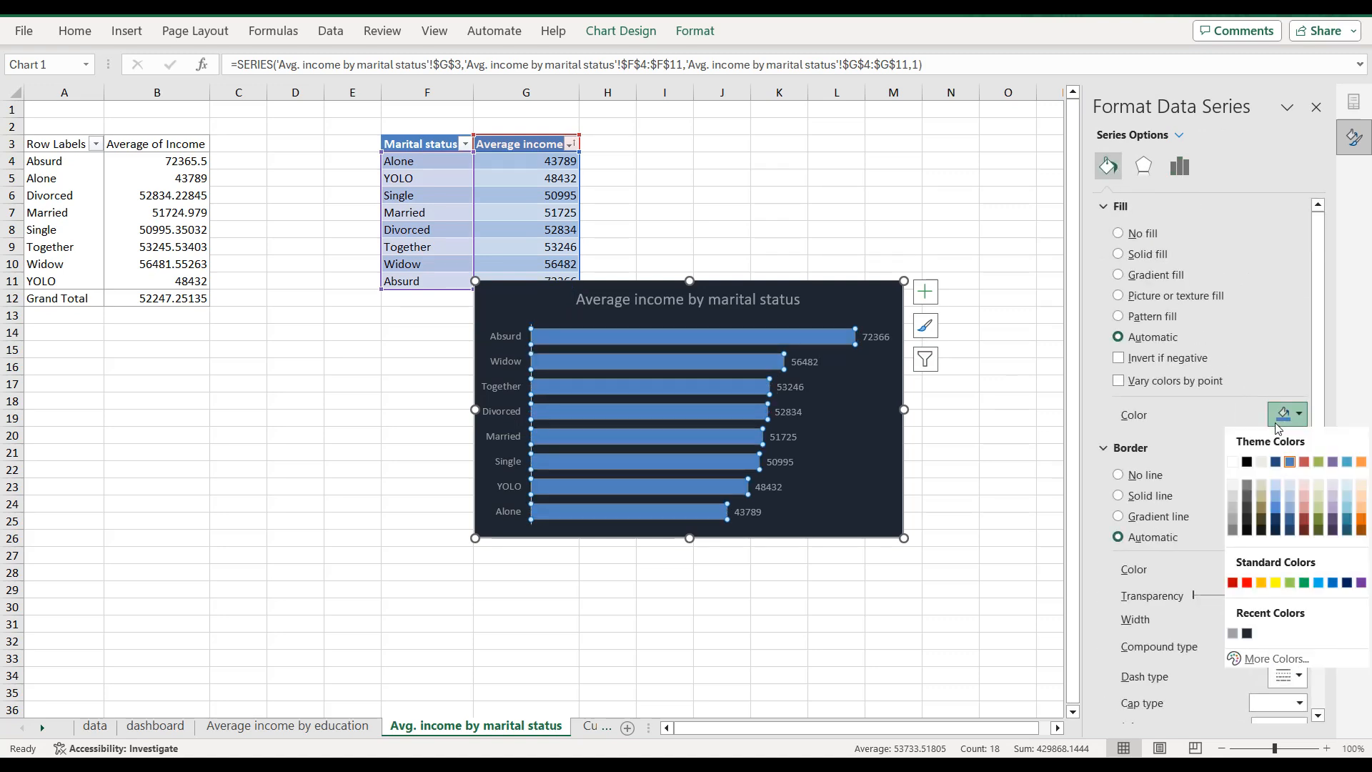
left_click(1234, 634)
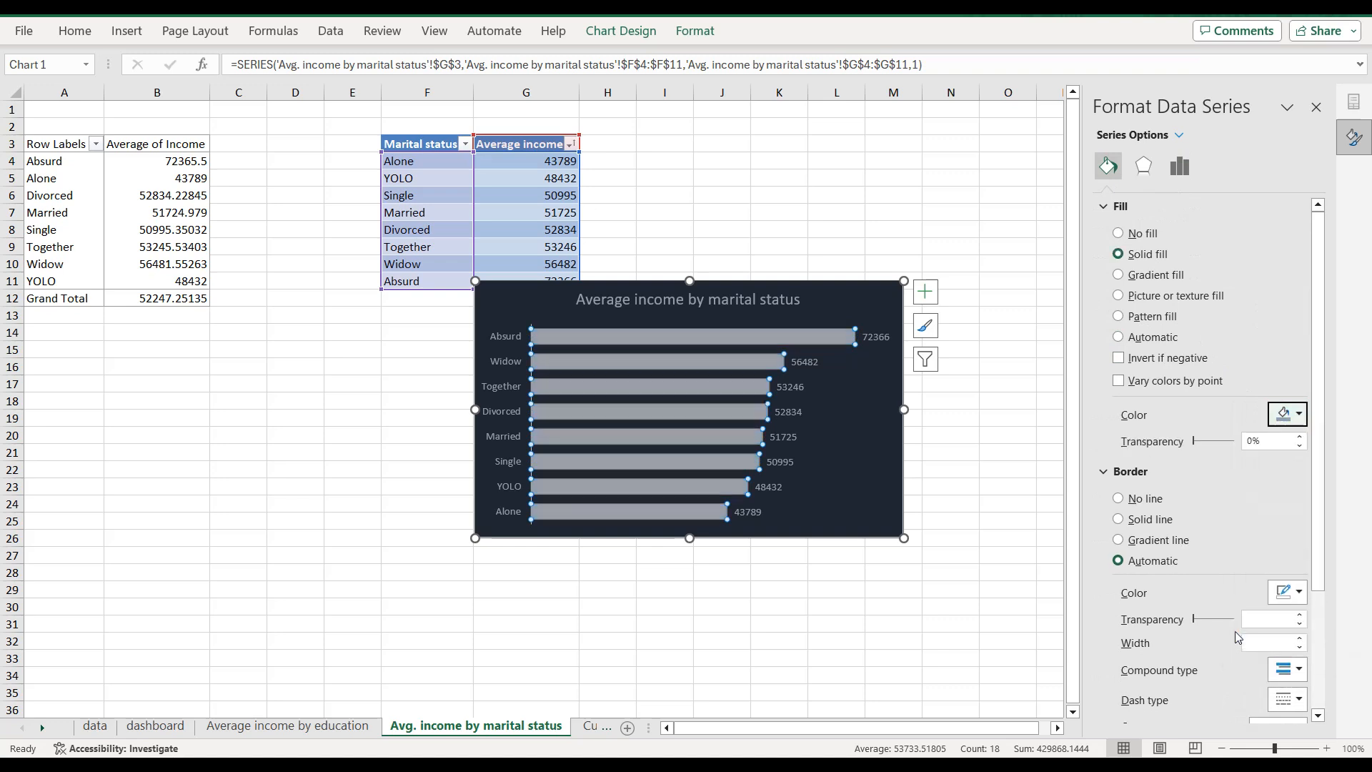
Step: Copy the finished marital status chart and paste it into the dashboard sheet
left_click(511, 309)
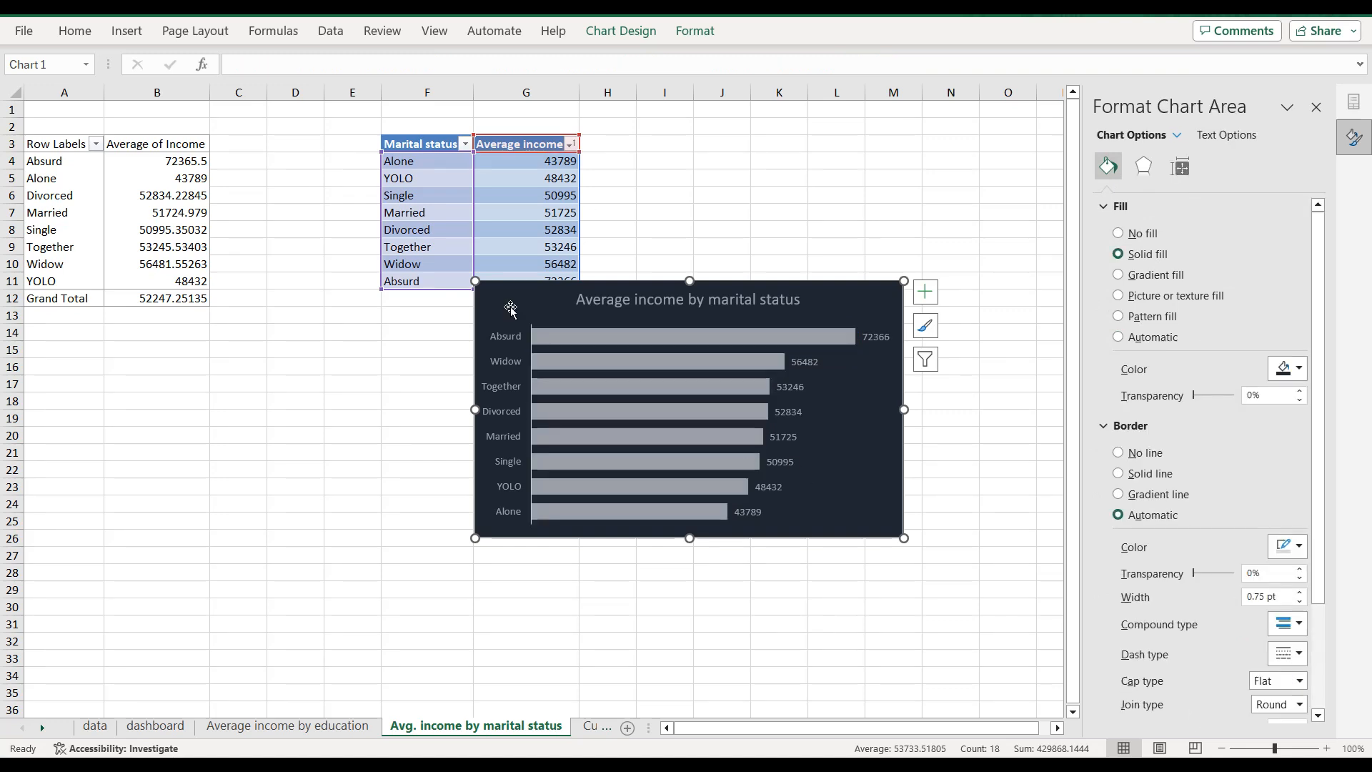
left_click(925, 291)
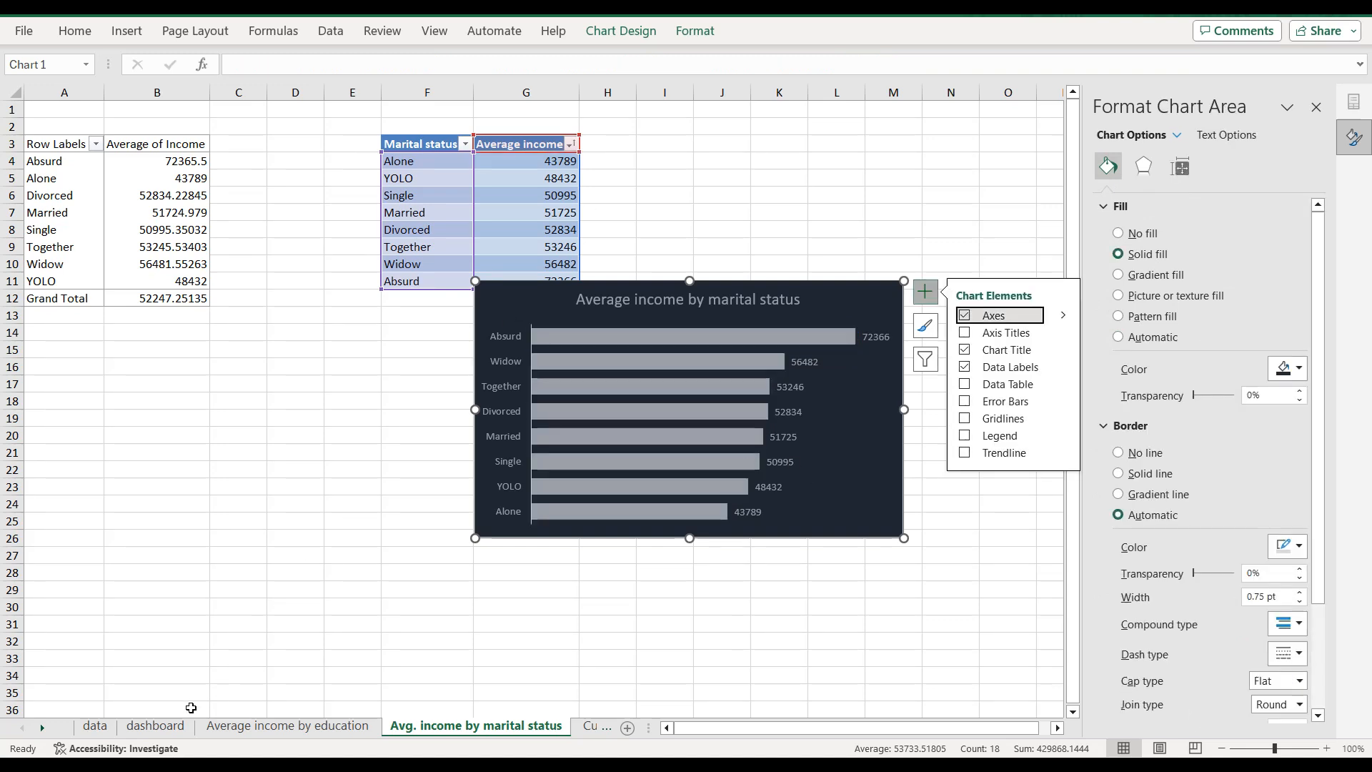
left_click(169, 727)
key("ctrl+v")
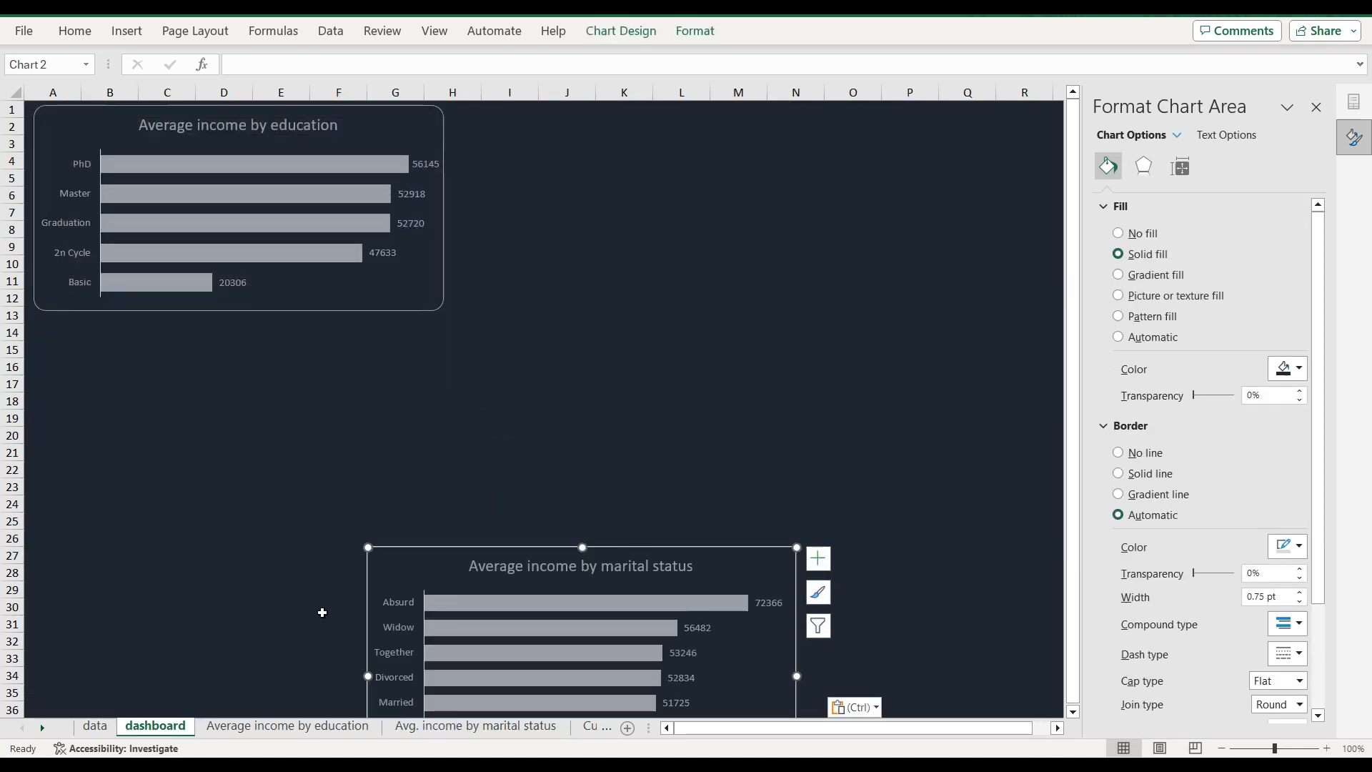
scroll(1190, 466, "down", 3)
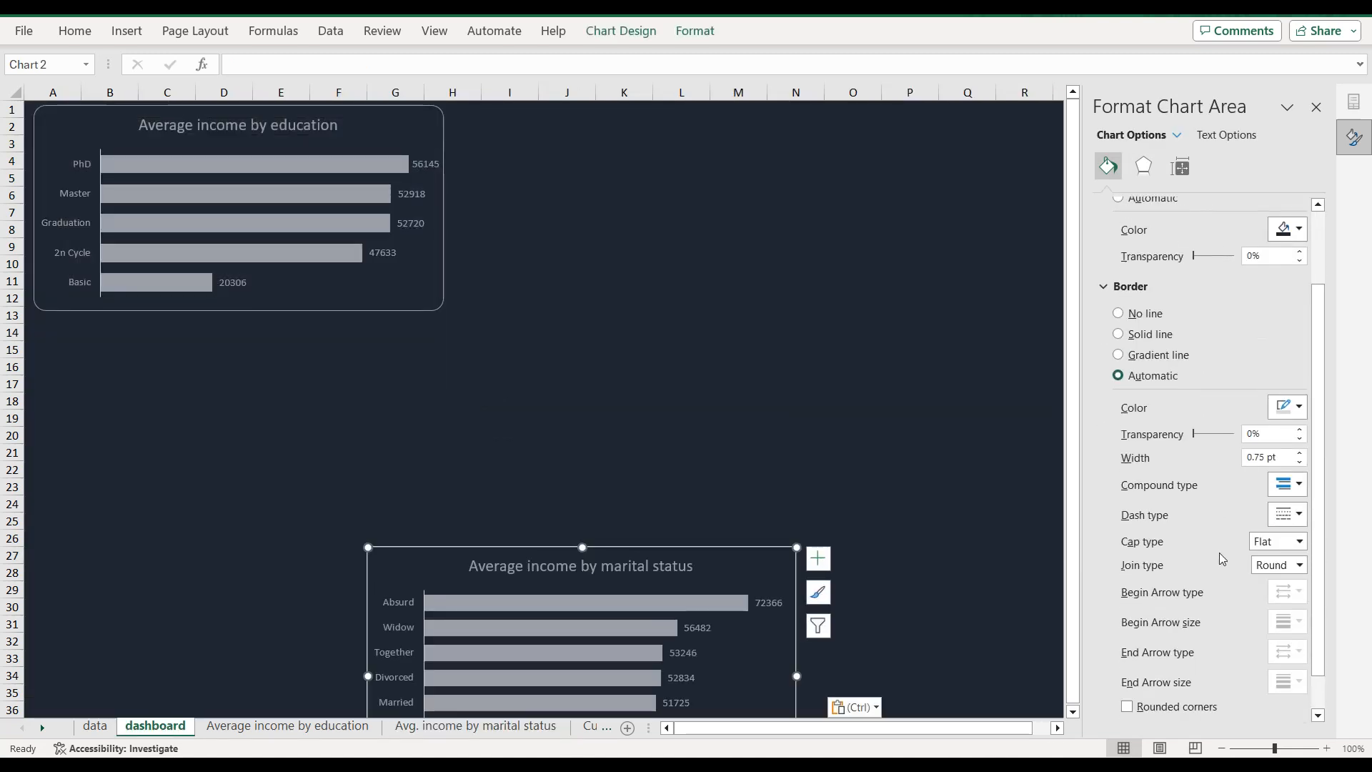
Step: Give the pasted marital status chart a solid border in the recently used light grey with rounded corners
left_click(1283, 409)
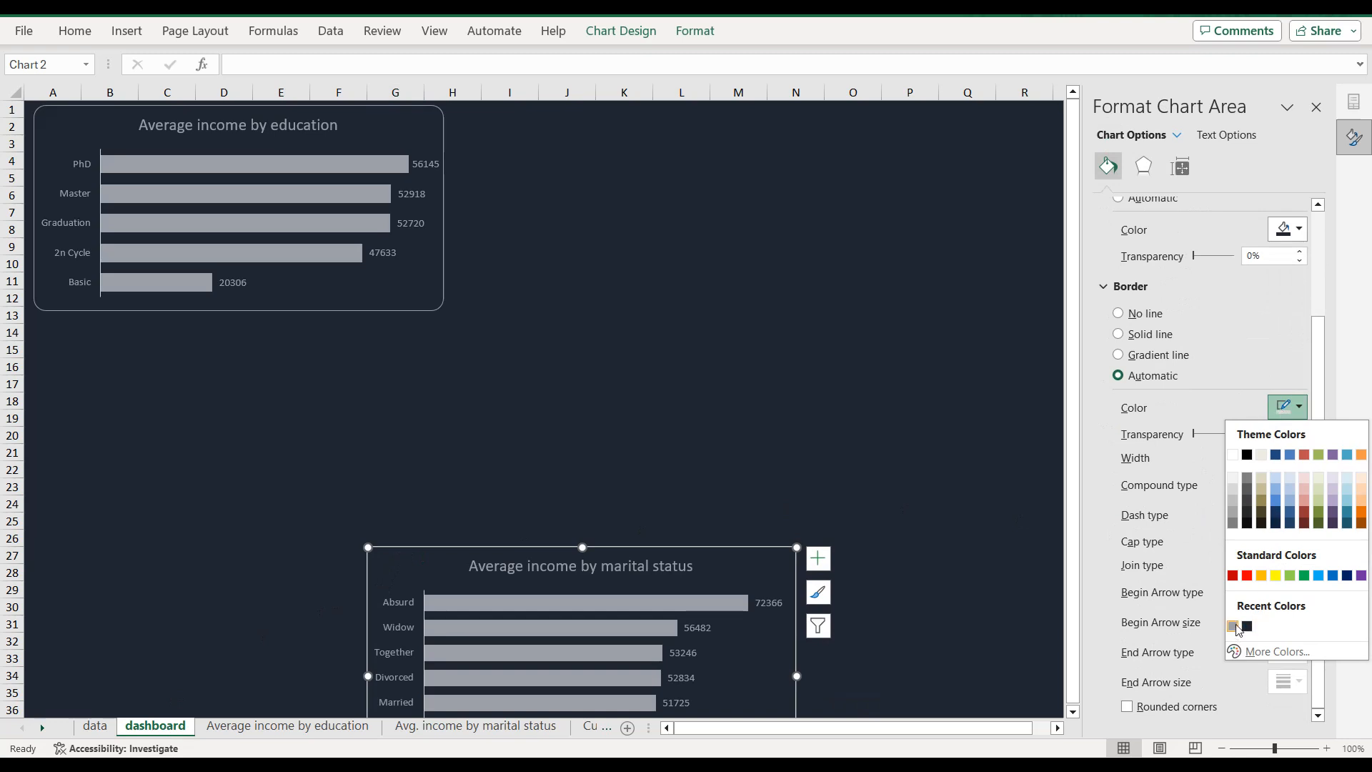
left_click(1234, 627)
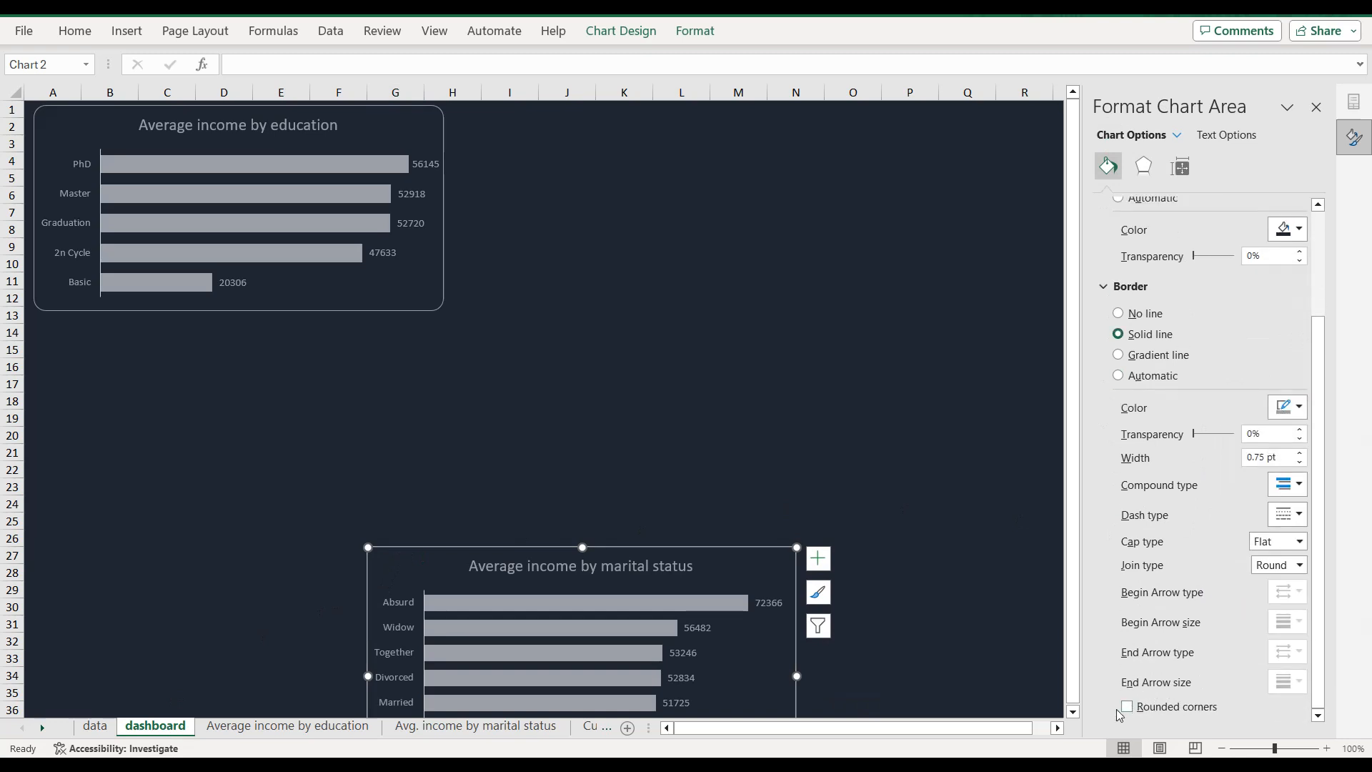
Step: Move the marital status chart to row 1 over columns O to V and shorten it to the education chart's height
left_click_drag(718, 548, 926, 137)
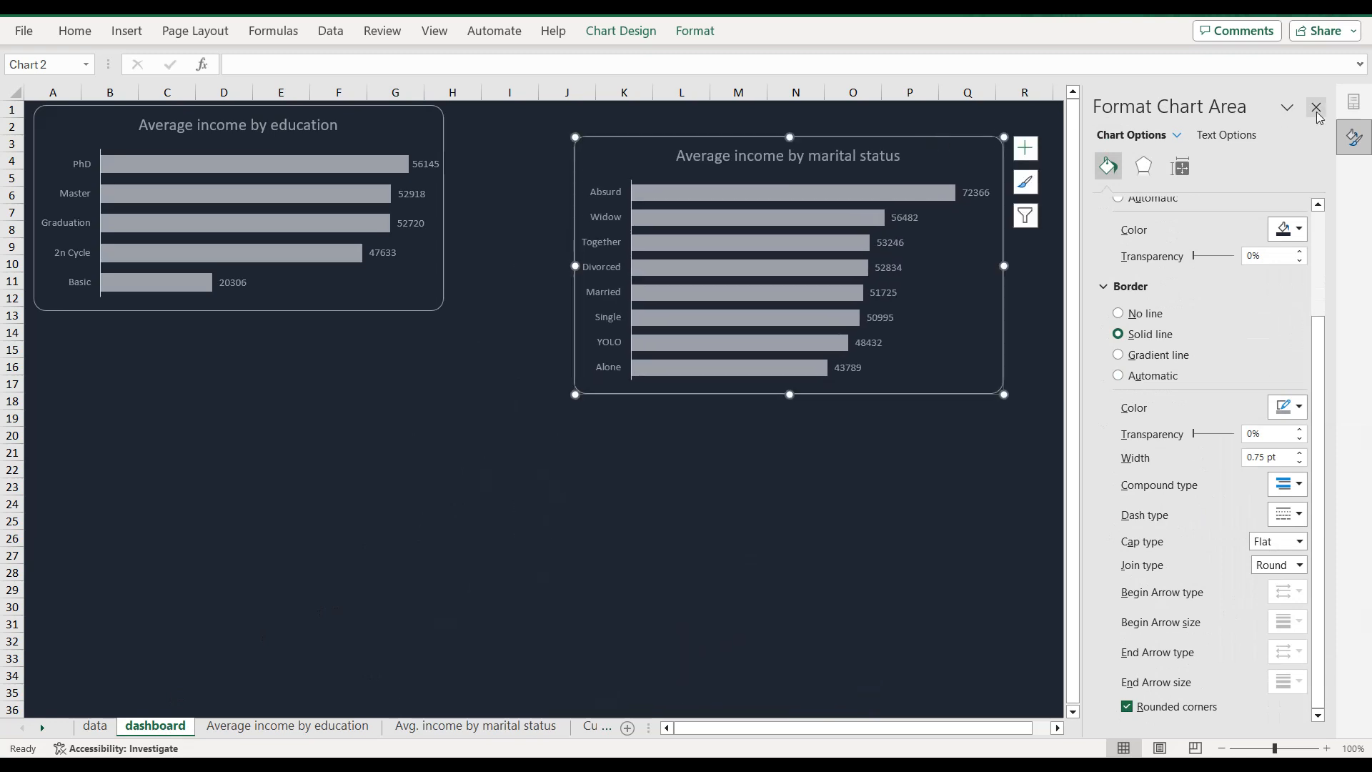
left_click_drag(972, 138, 1266, 109)
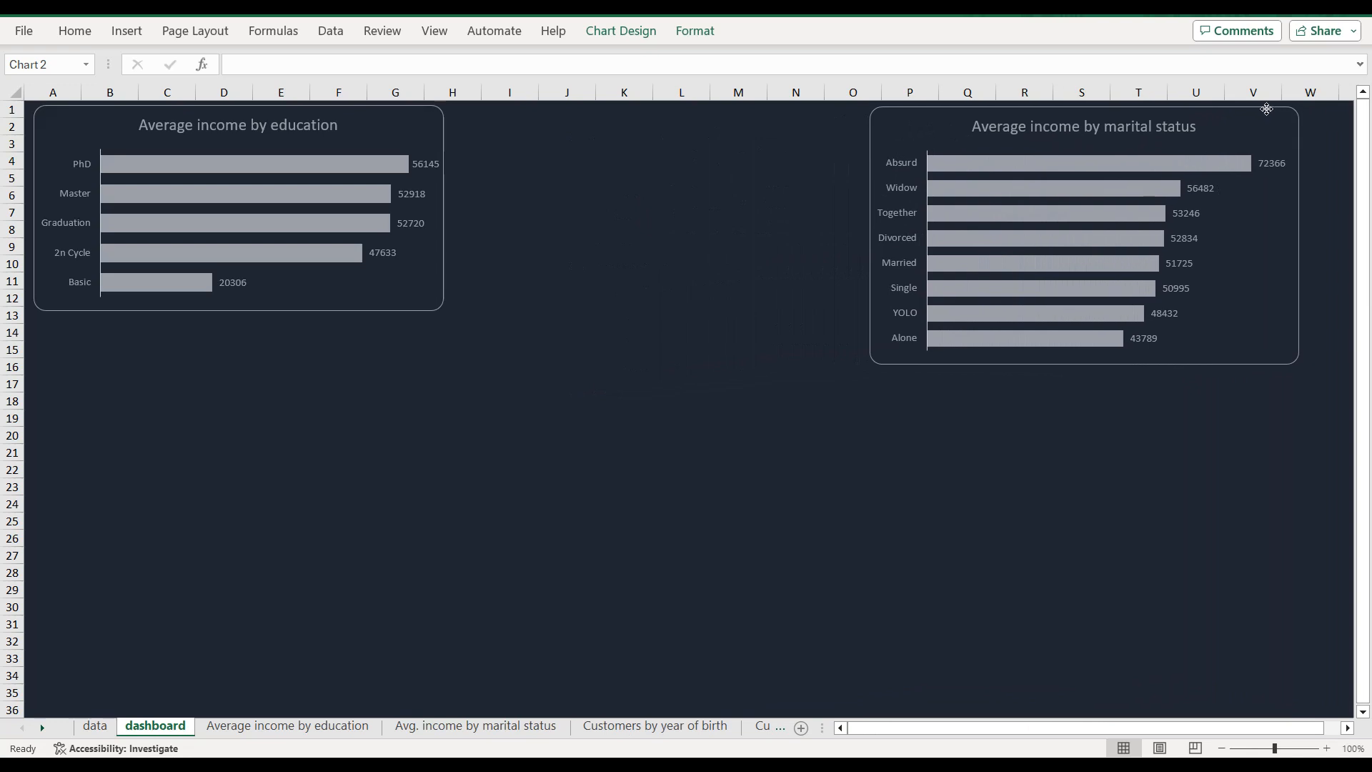
left_click_drag(1267, 108, 1267, 108)
left_click_drag(1089, 360, 1090, 312)
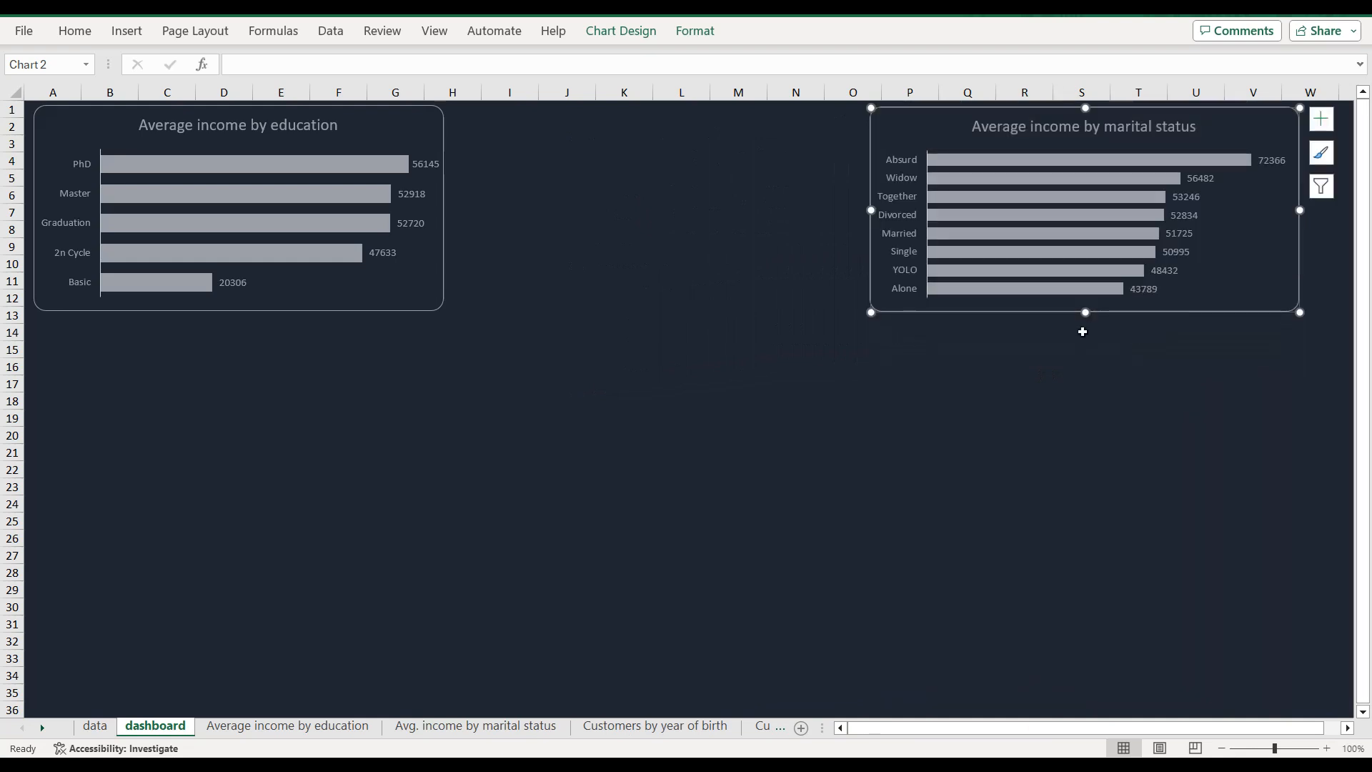
left_click(1038, 380)
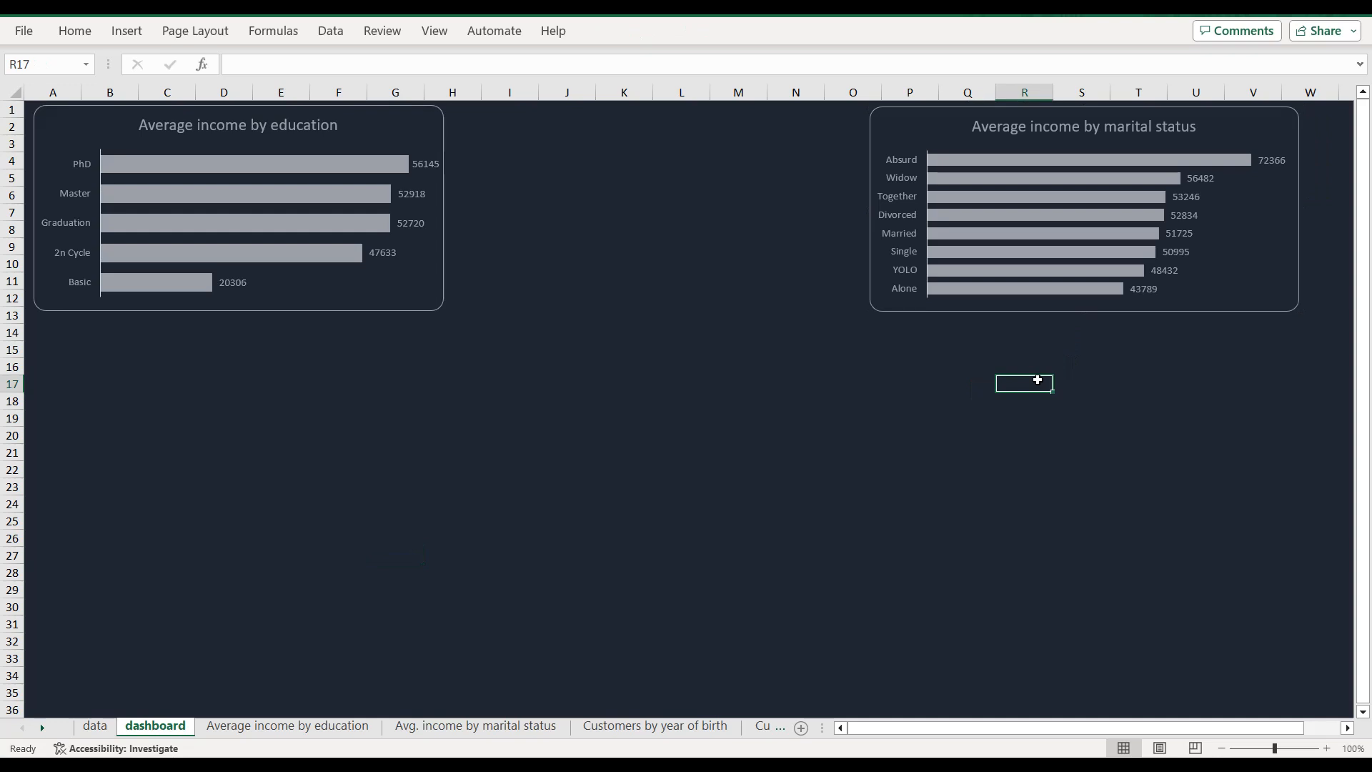
Step: On the Customers by year of birth sheet, build the PivotTable with Year_Birth as rows and the count of ID as values
left_click(688, 728)
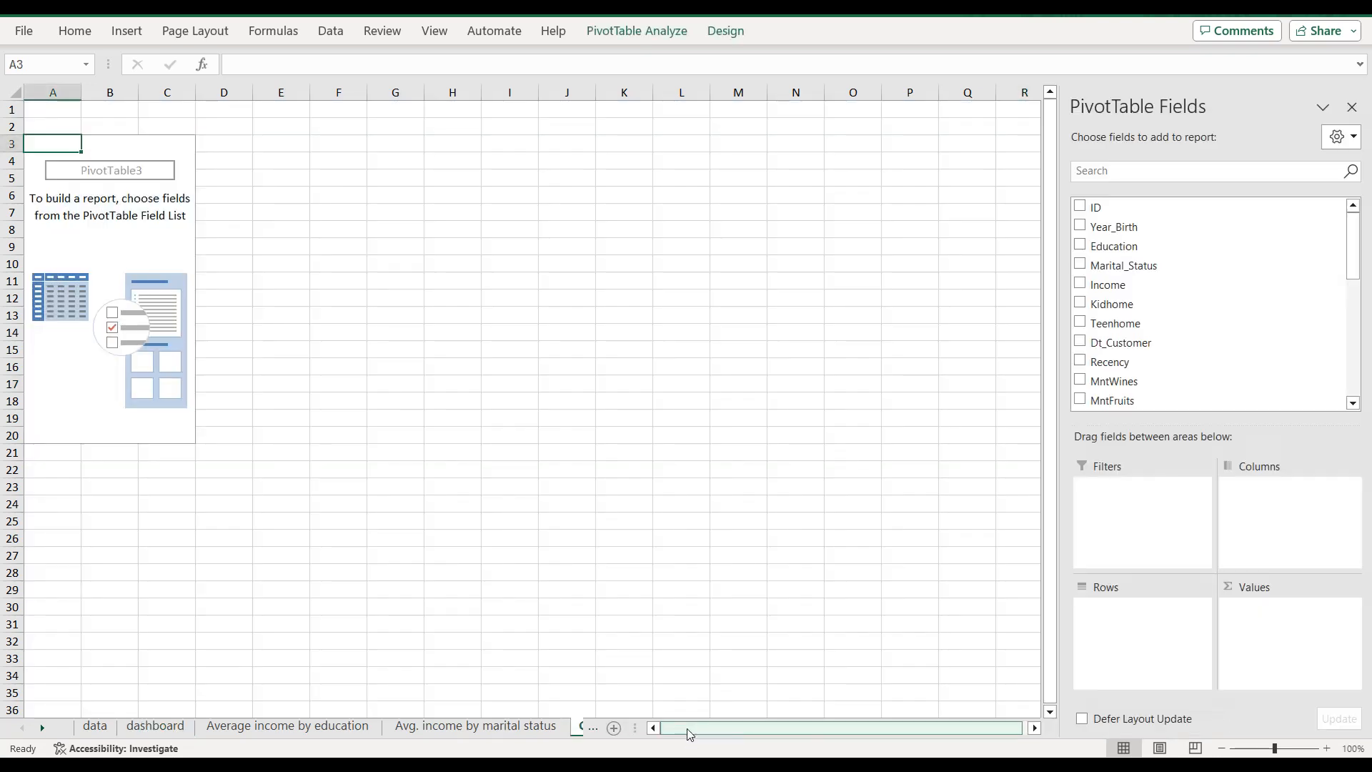
left_click(1080, 226)
left_click_drag(1262, 604, 1148, 617)
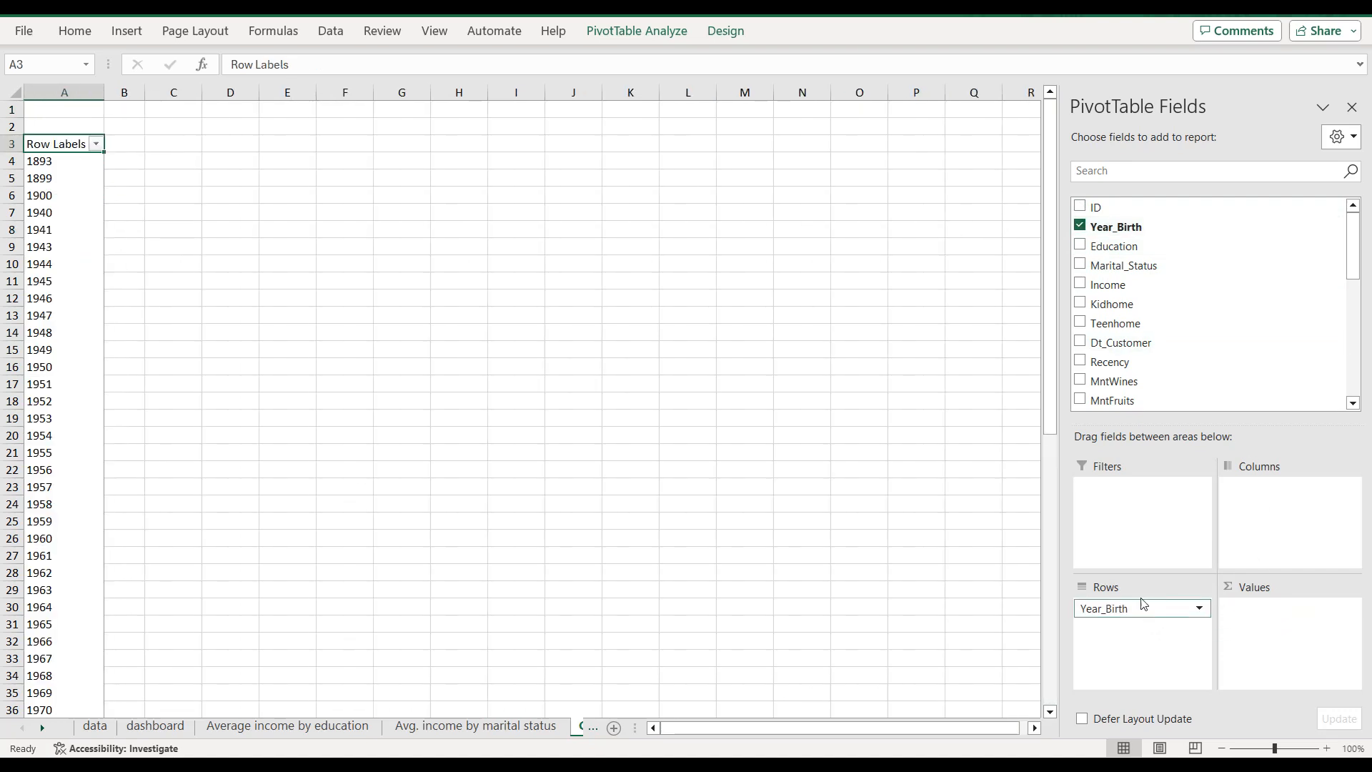
left_click_drag(1136, 207, 1268, 624)
left_click(1250, 606)
left_click(1262, 587)
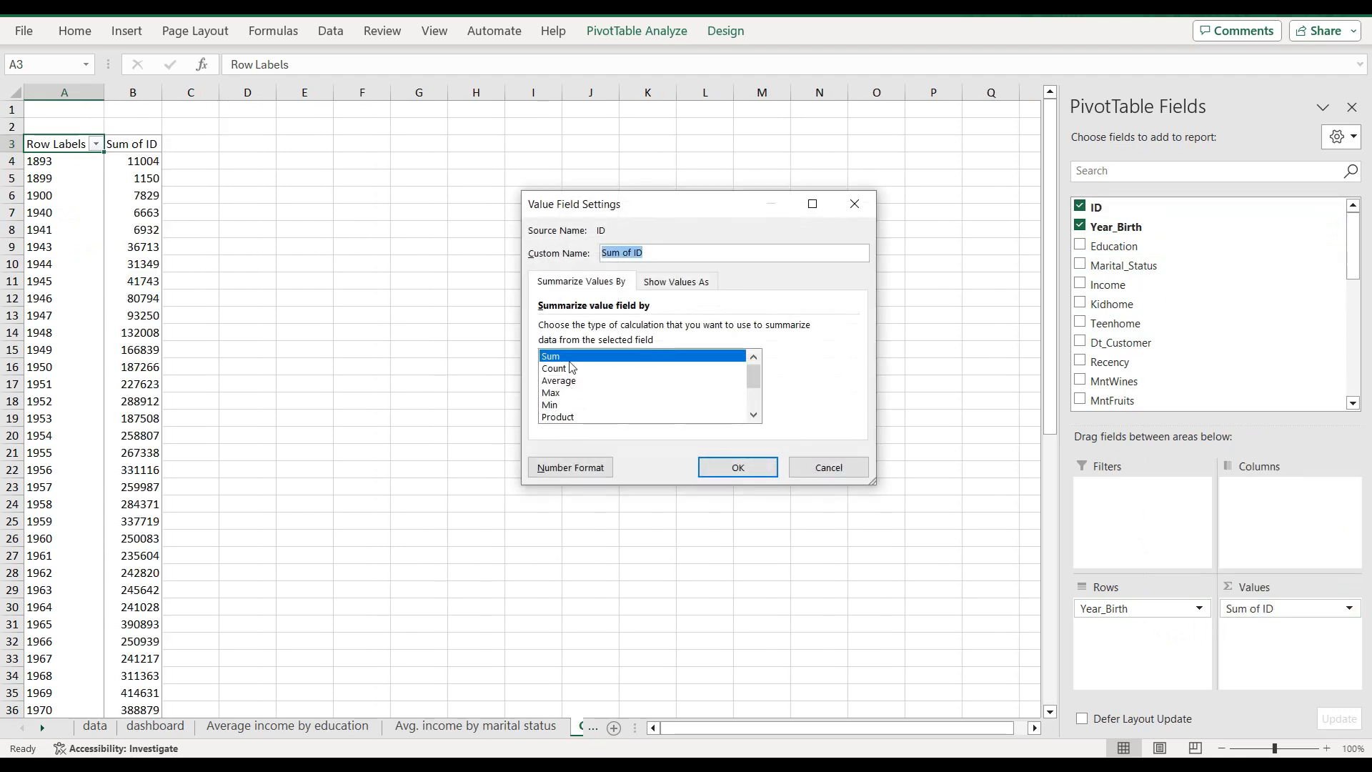
left_click(564, 369)
left_click(740, 467)
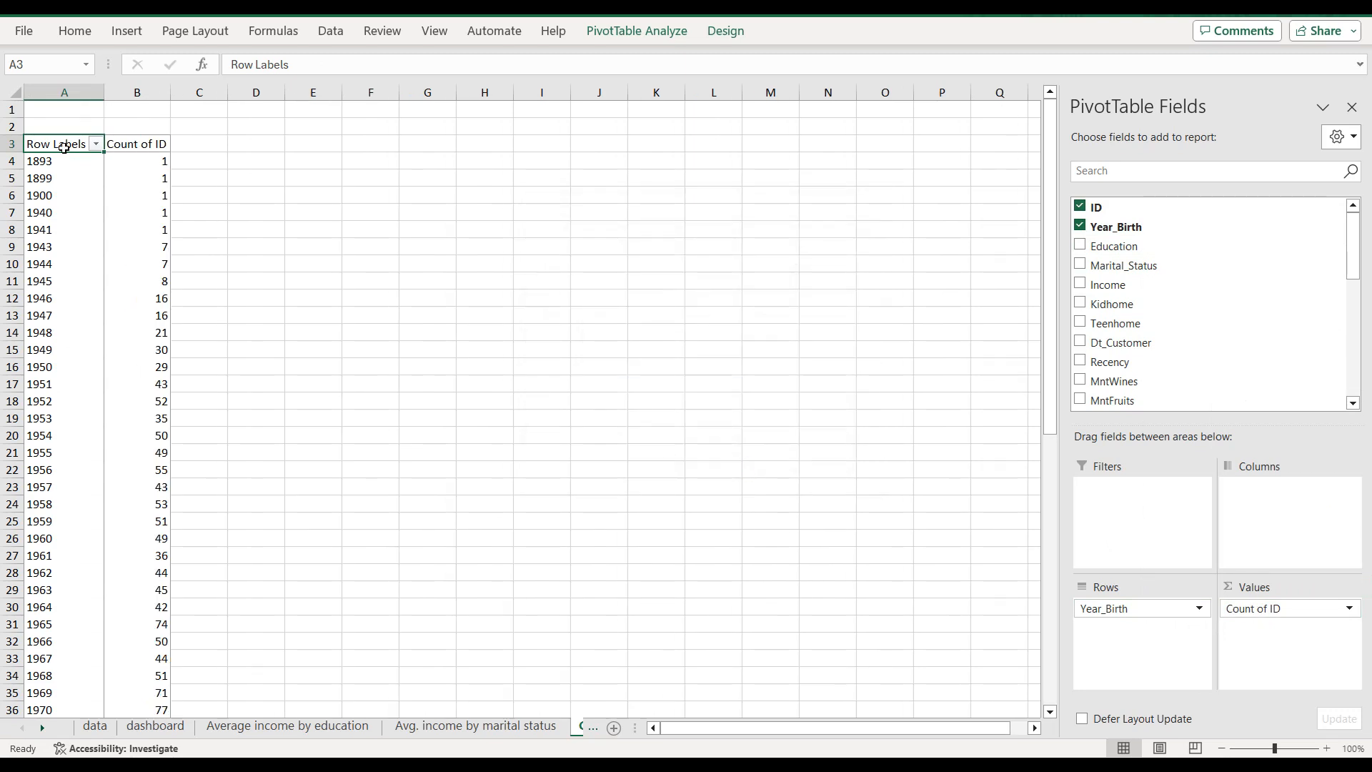
Step: Remove the grand total row from the year of birth PivotTable
key("ctrl+shift+Right")
key("ctrl+shift+Down")
scroll(158, 649, "up", 1)
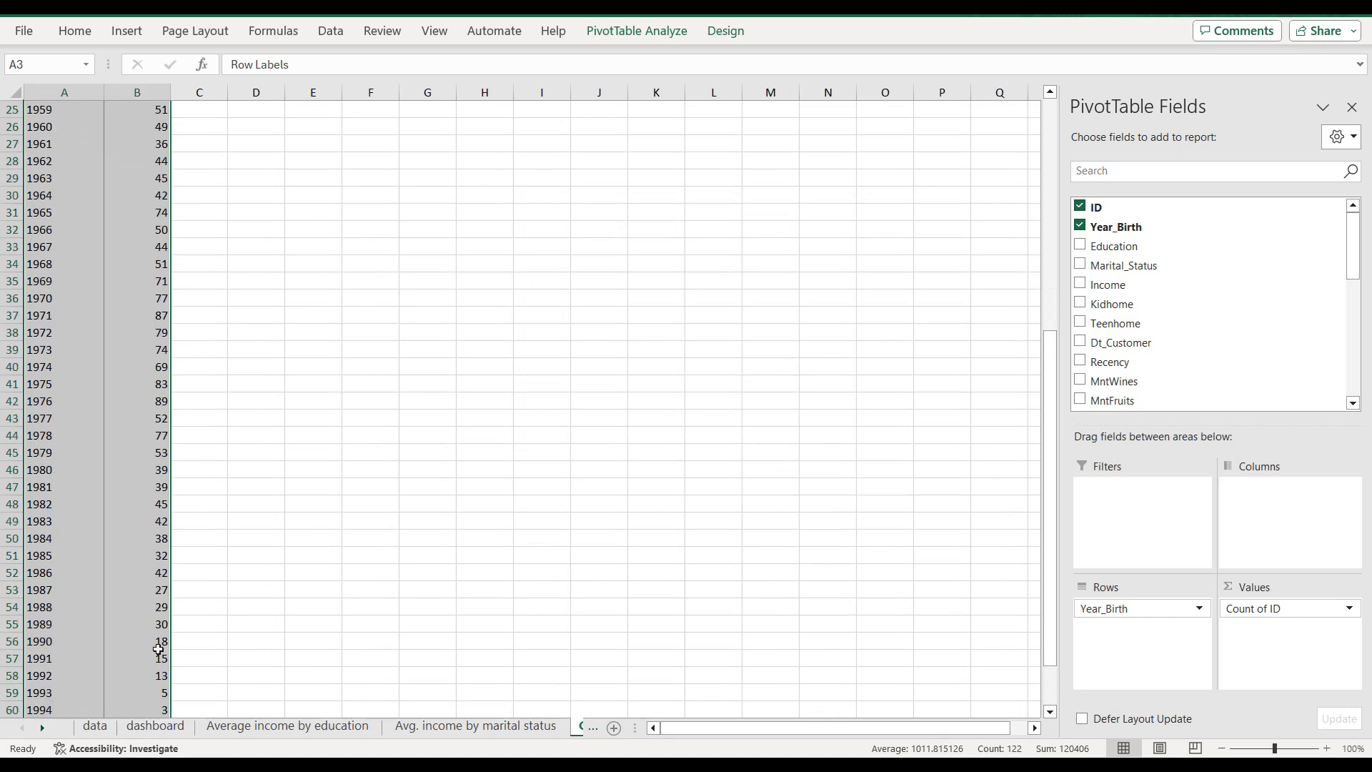
scroll(126, 632, "down", 1)
left_click(79, 710)
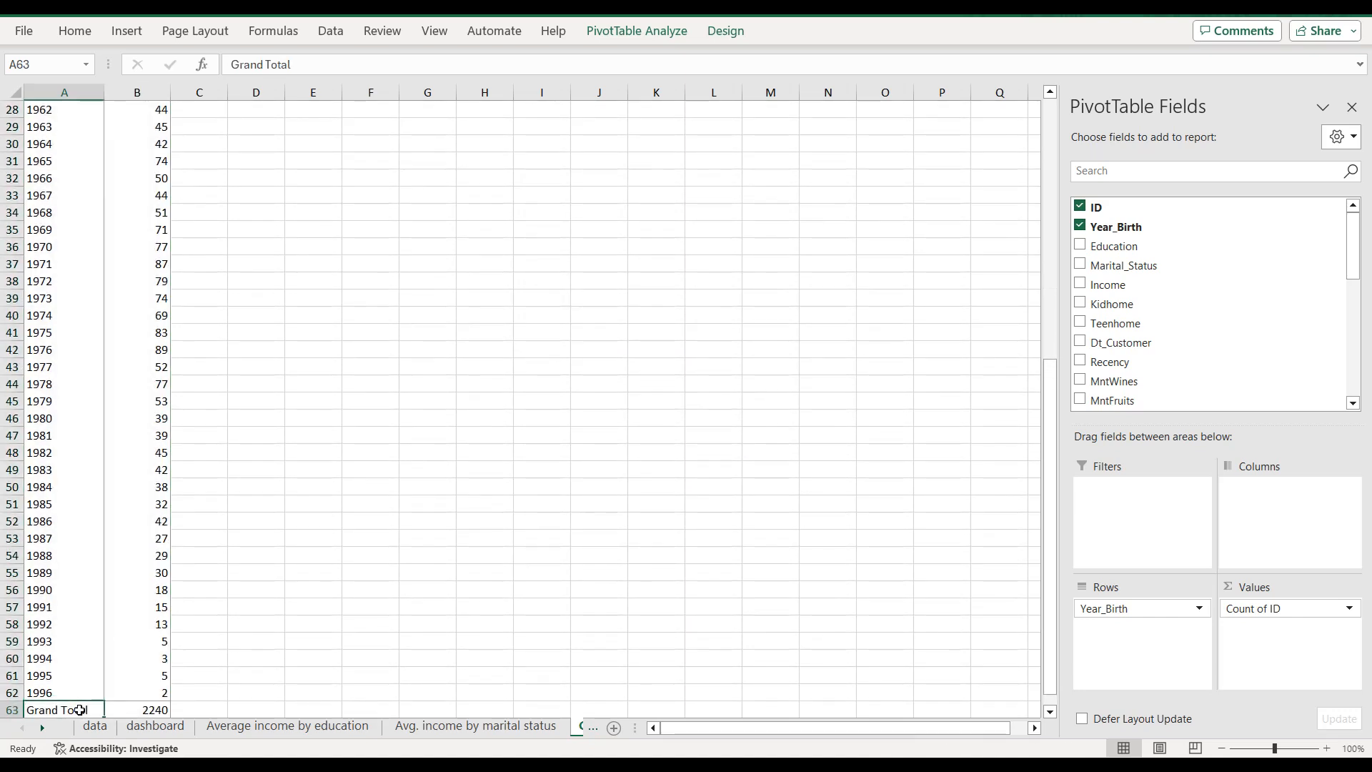
right_click(78, 709)
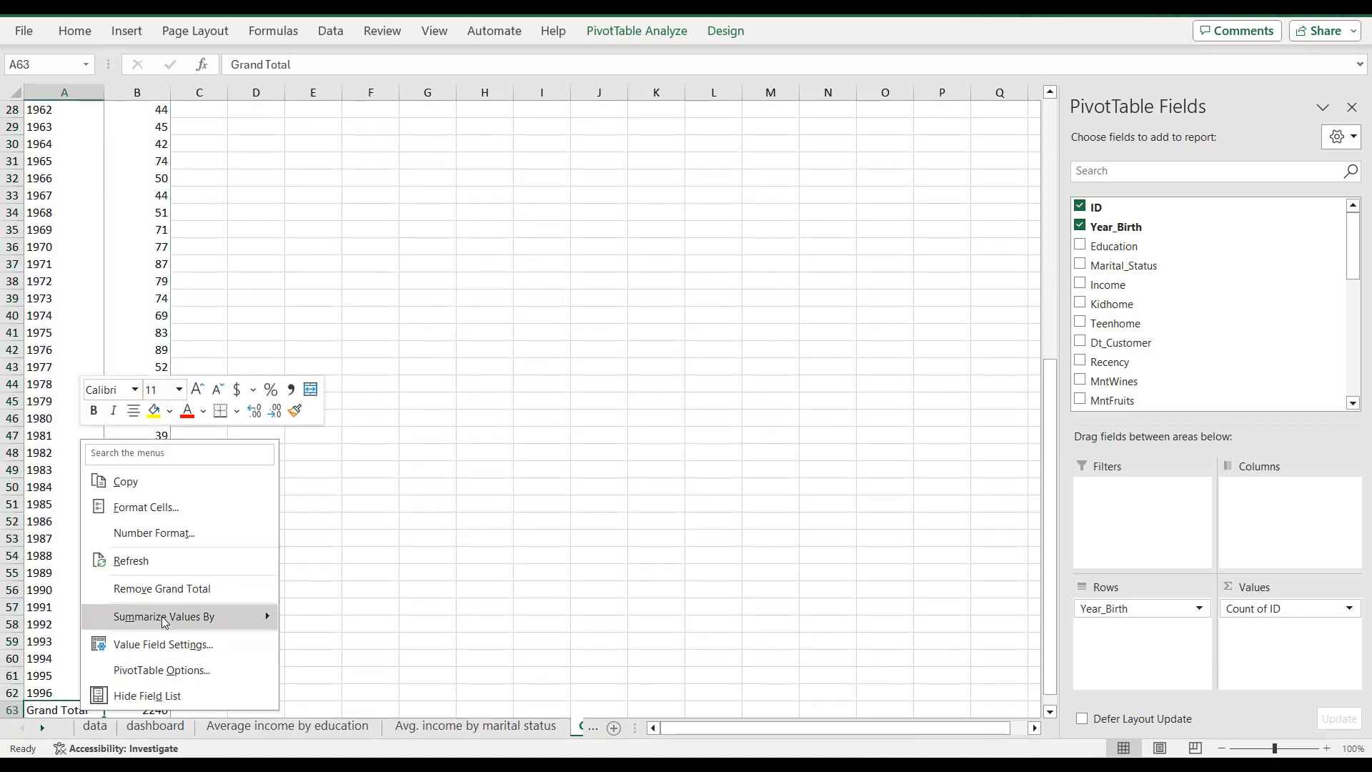
left_click(165, 589)
Step: Copy the whole year of birth PivotTable and paste it as values starting at cell E3
left_click(81, 528)
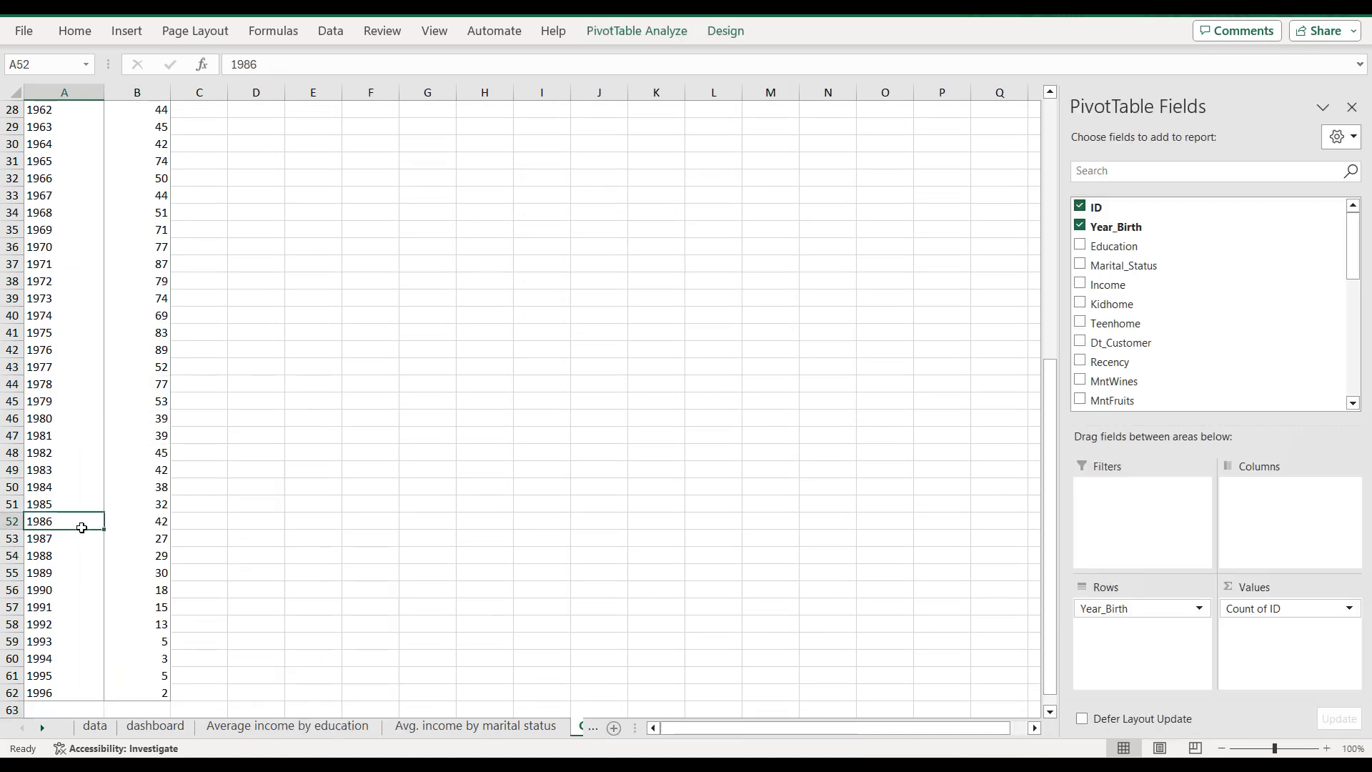
key("ctrl+a")
key("ctrl+c")
scroll(310, 401, "up", 6)
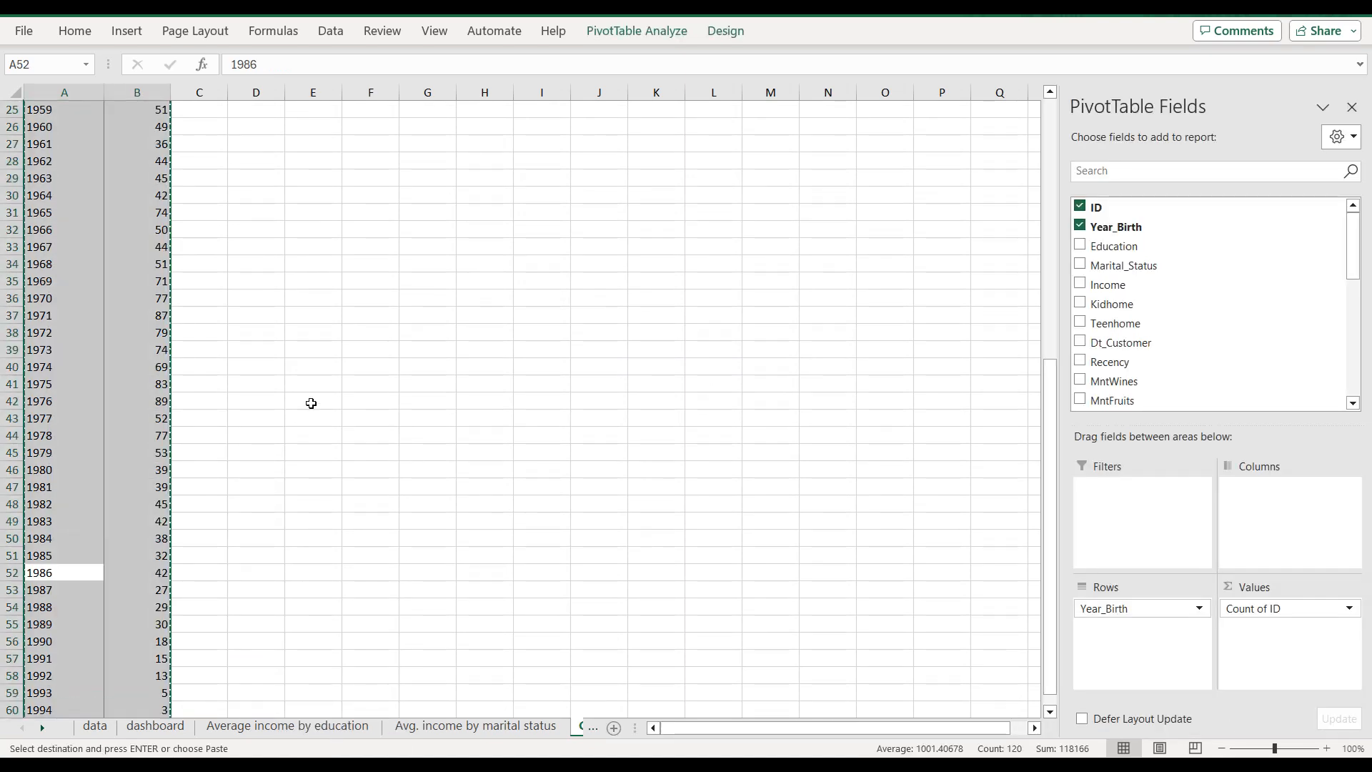
scroll(331, 361, "up", 3)
right_click(323, 143)
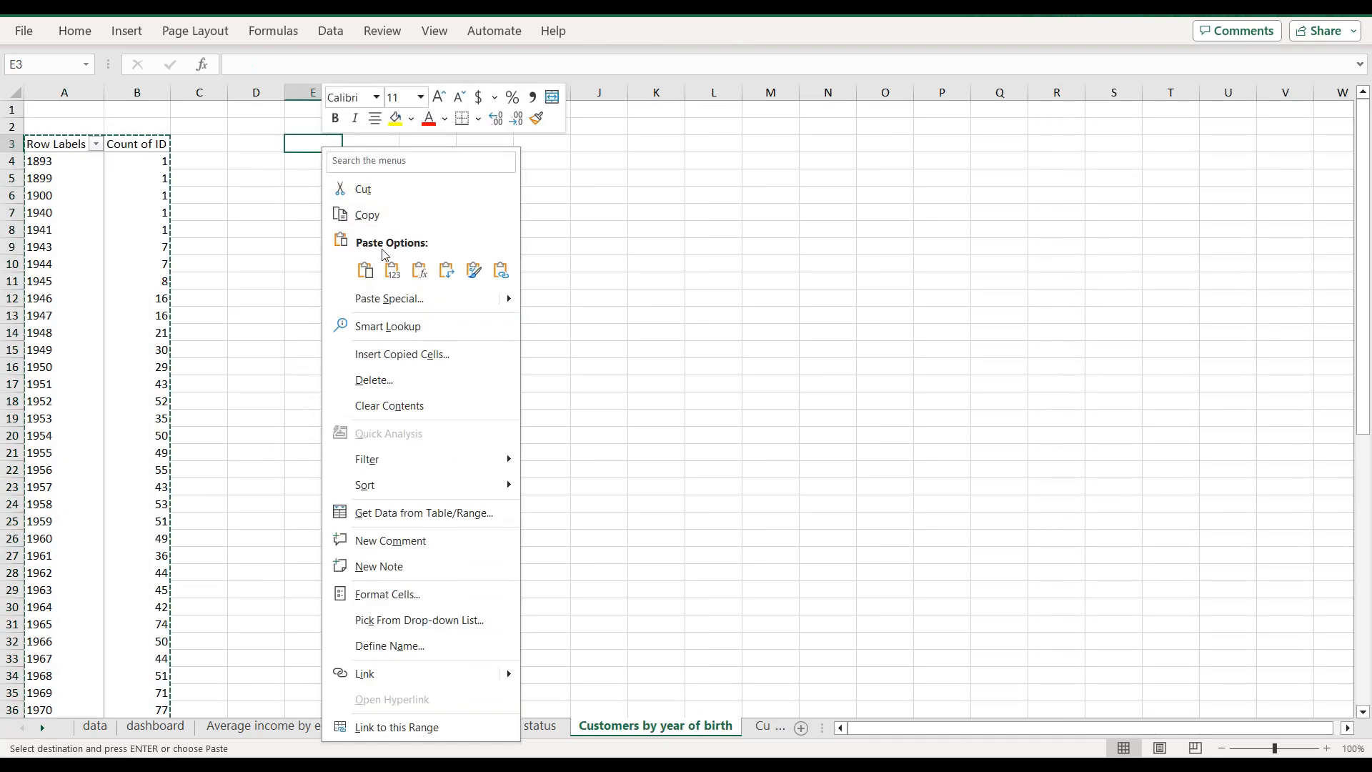
left_click(389, 269)
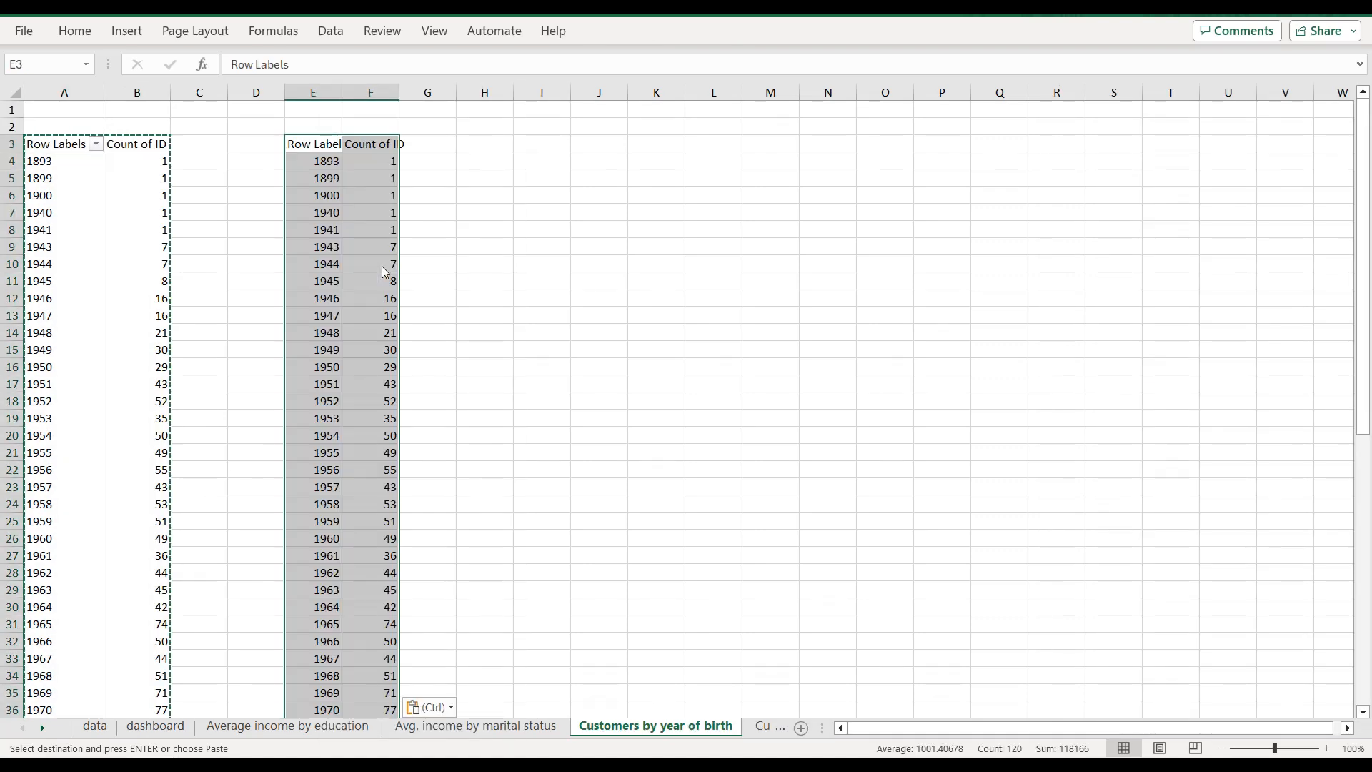
Step: Rename the pasted column headers in E3 and F3 to "Year of birth" and "Total"
left_click(315, 148)
triple_click(311, 66)
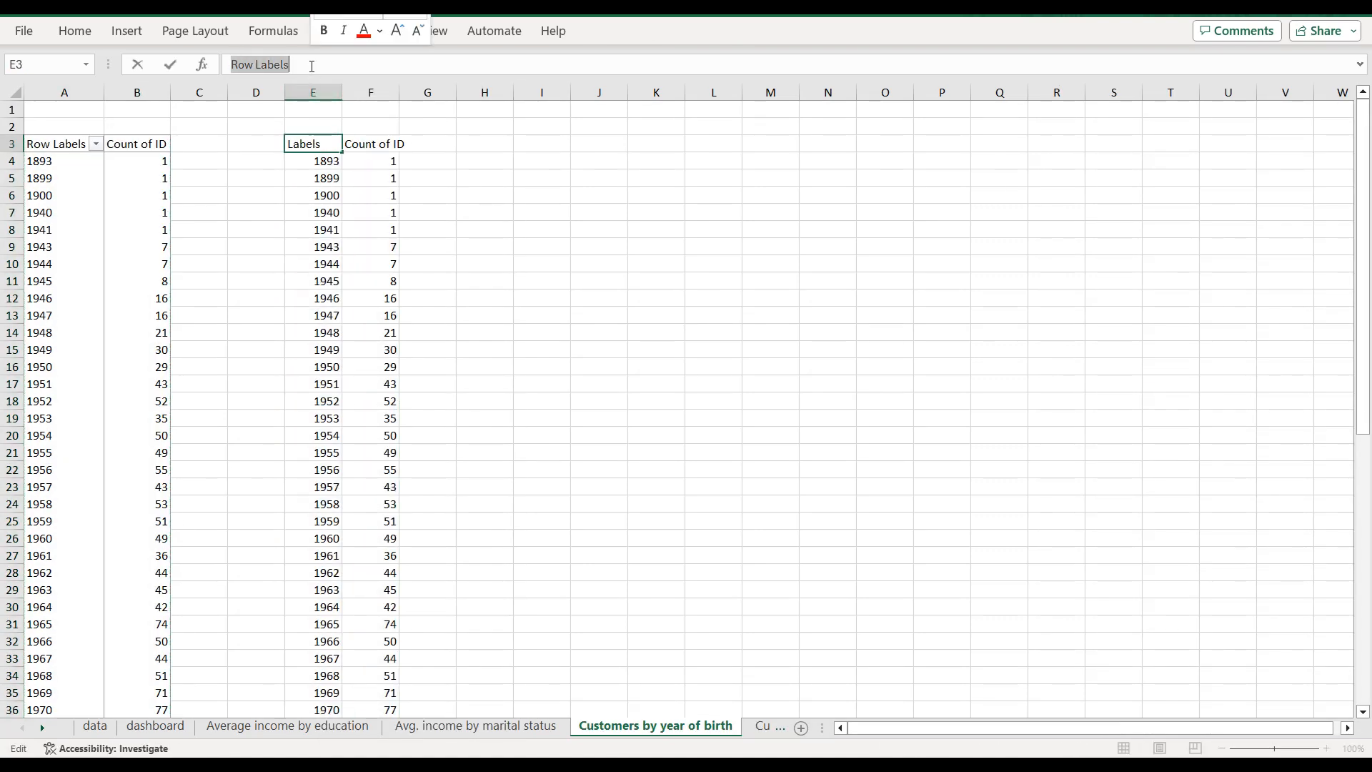
type("Yea")
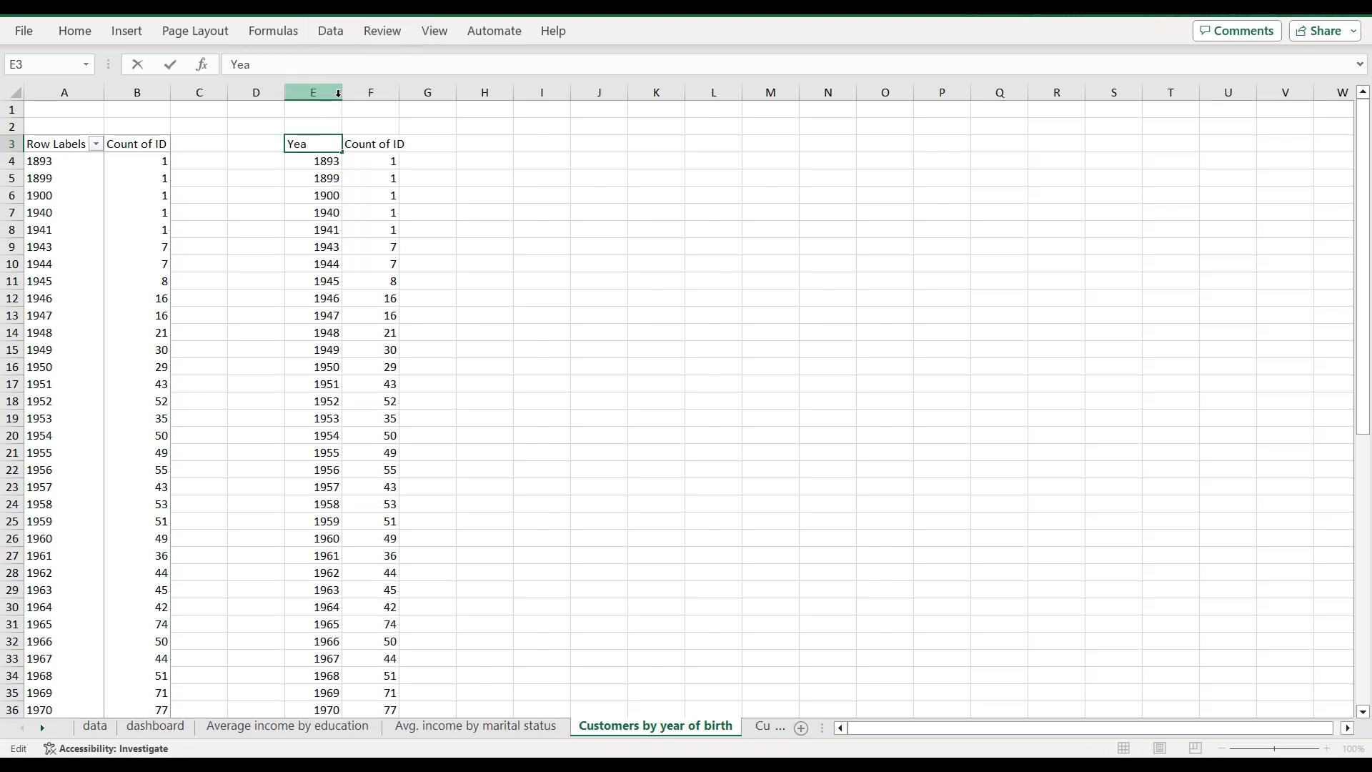
type("r of birth")
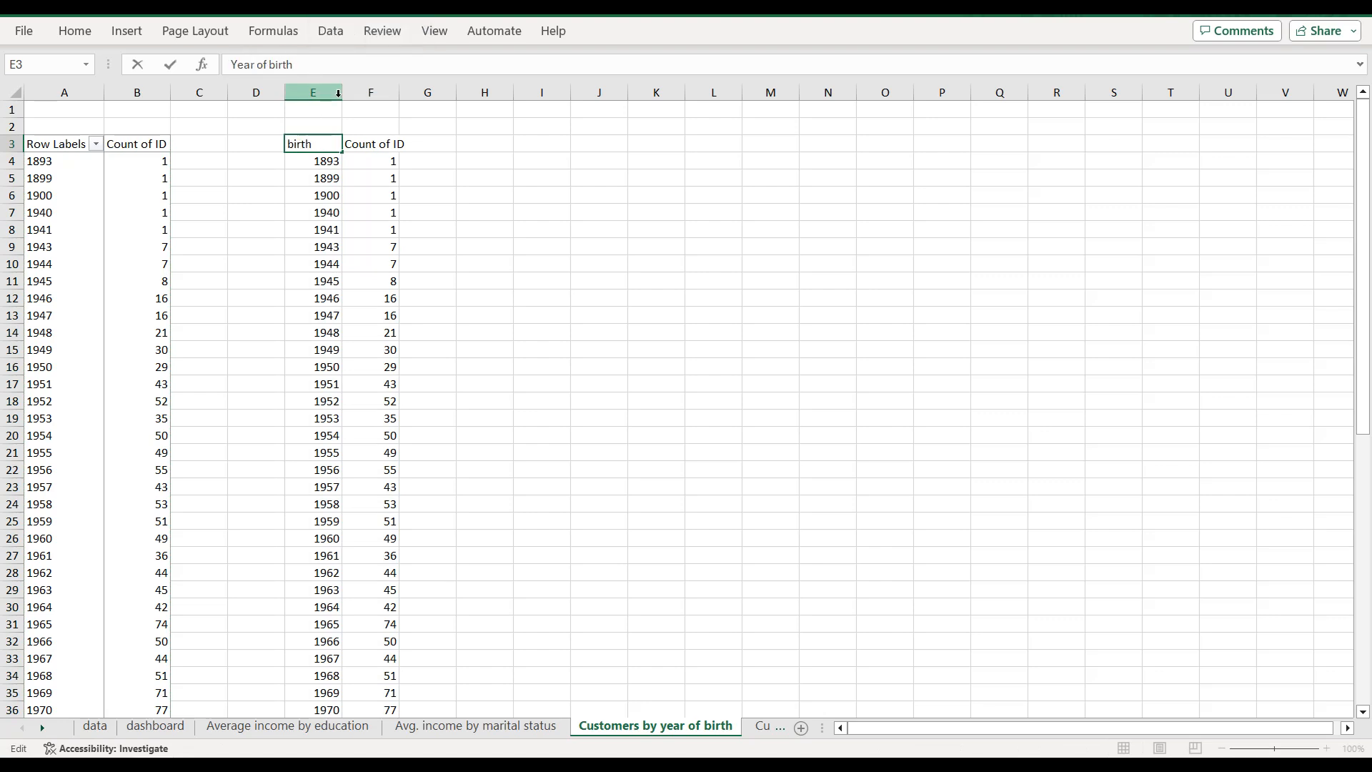
left_click(362, 143)
left_click(334, 60)
triple_click(334, 60)
type("Total")
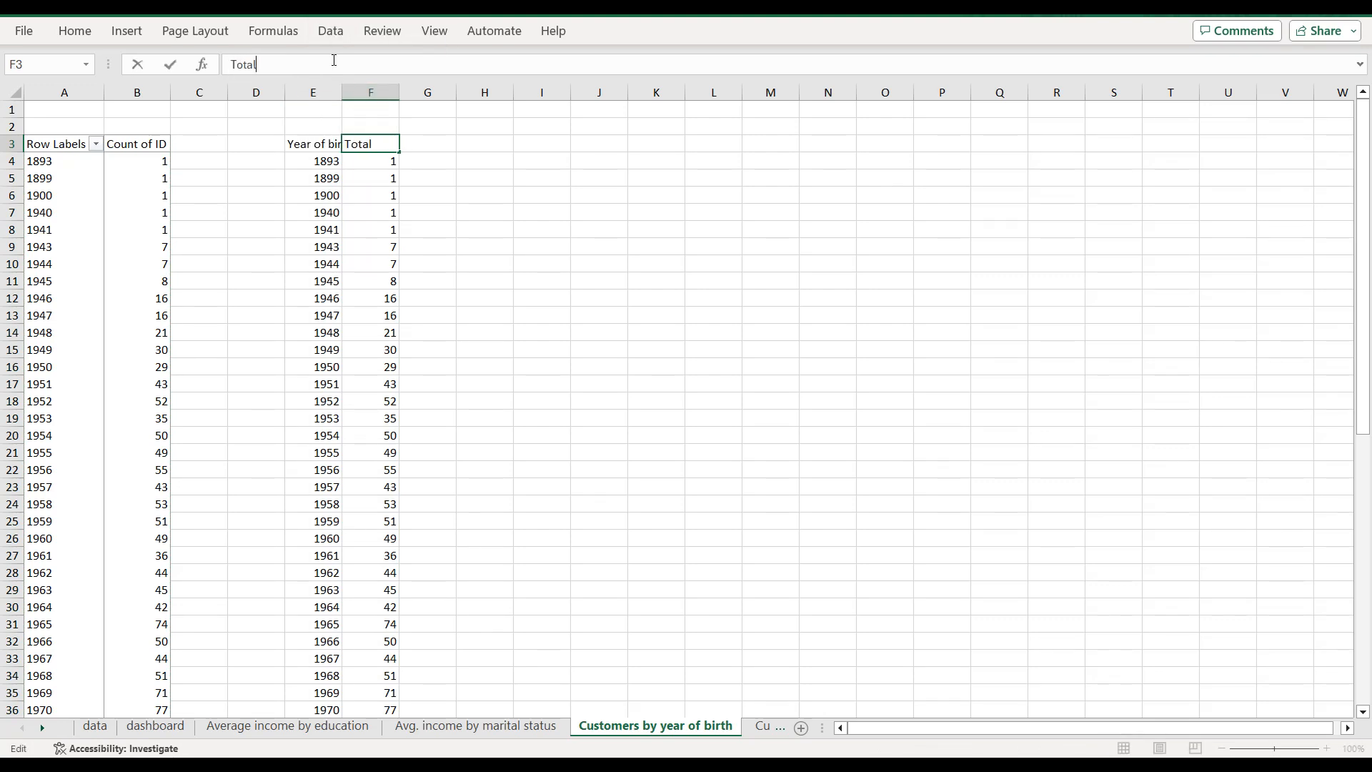
left_click(322, 164)
Step: Convert the pasted range E3:F62 into a table with headers
left_click(329, 142)
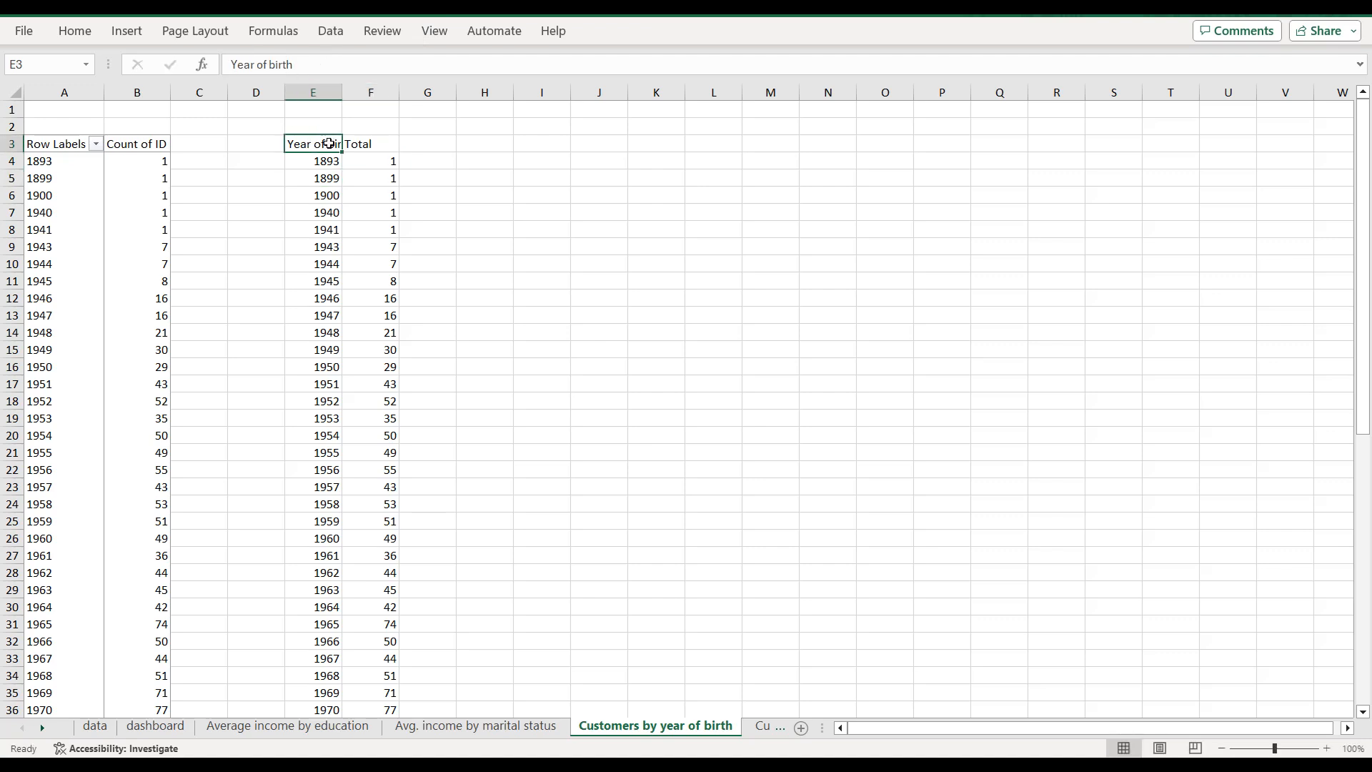
key("ctrl+shift+Right")
key("ctrl+shift+Down")
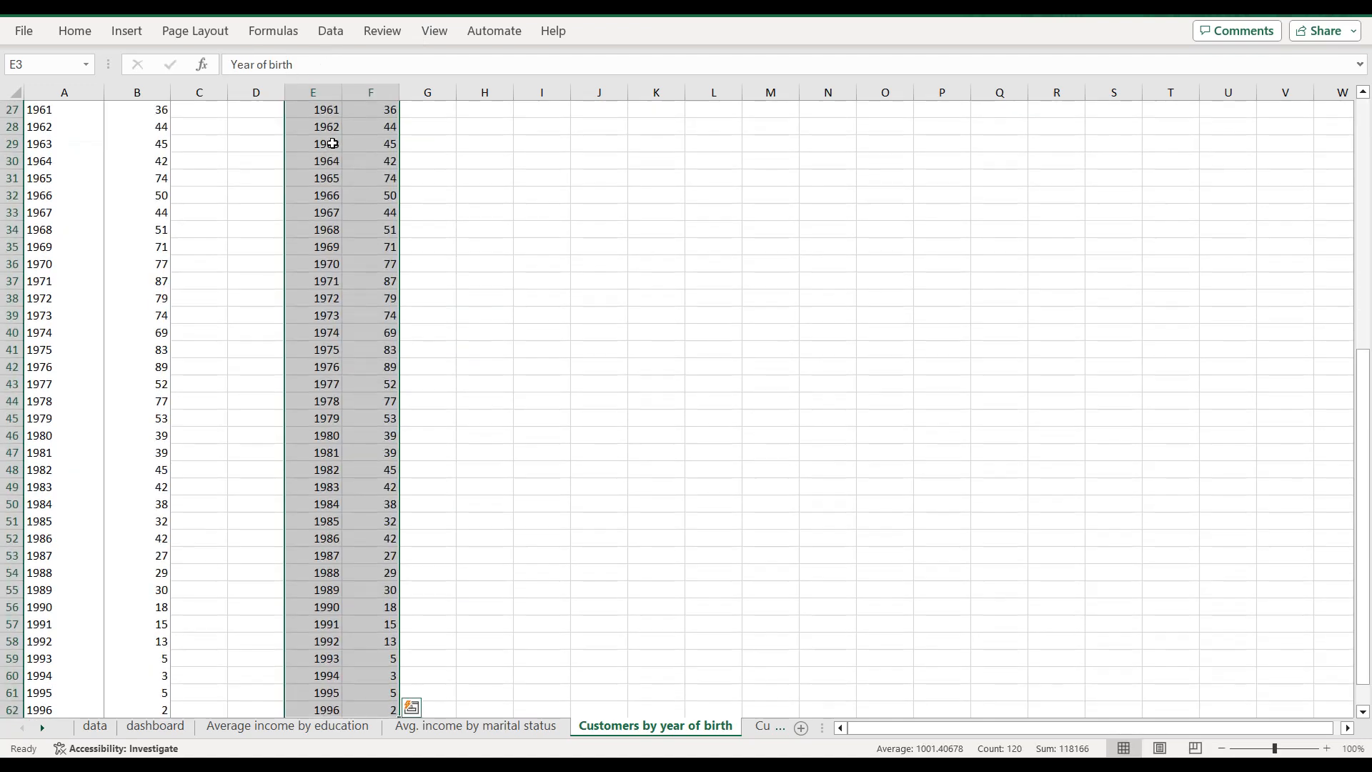
left_click(127, 31)
left_click(154, 71)
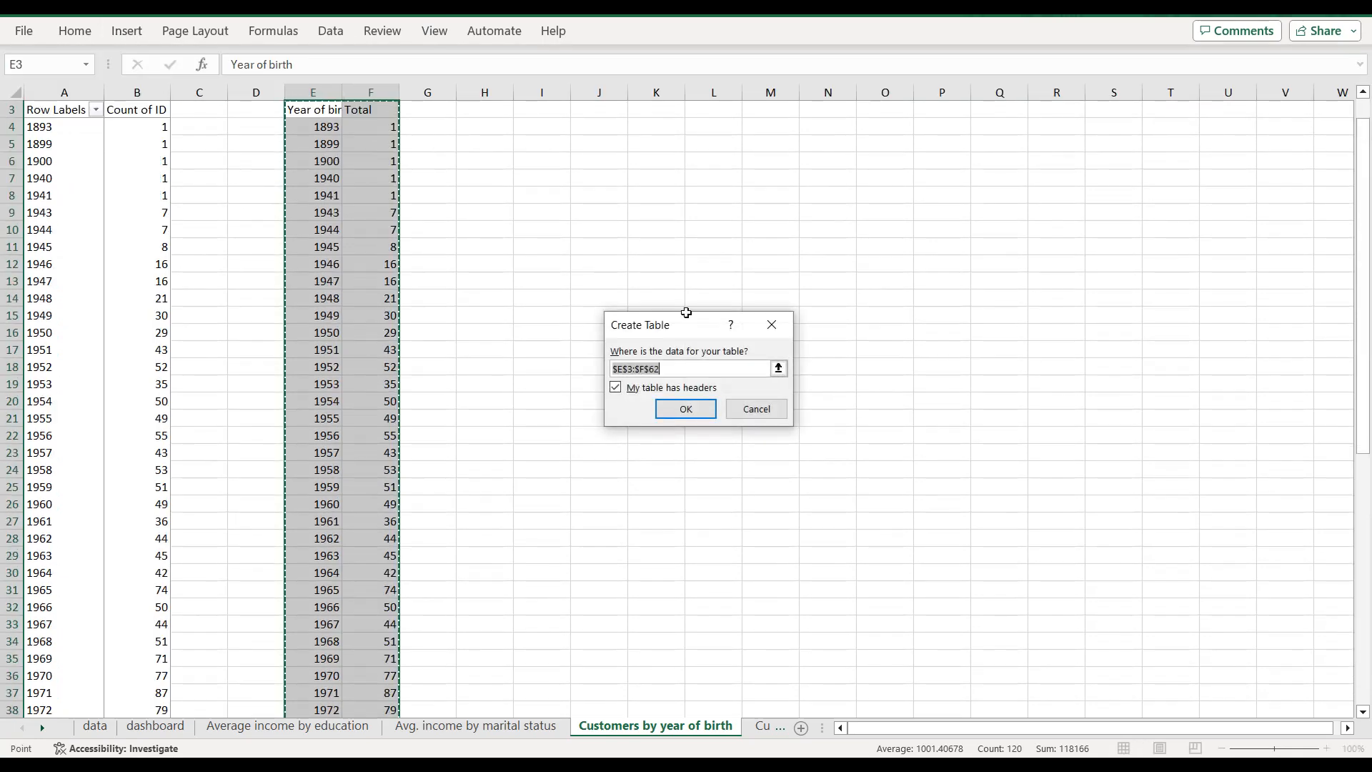
left_click(675, 409)
Step: Insert a clustered column chart of the year of birth table and remove its gridlines
left_click(127, 31)
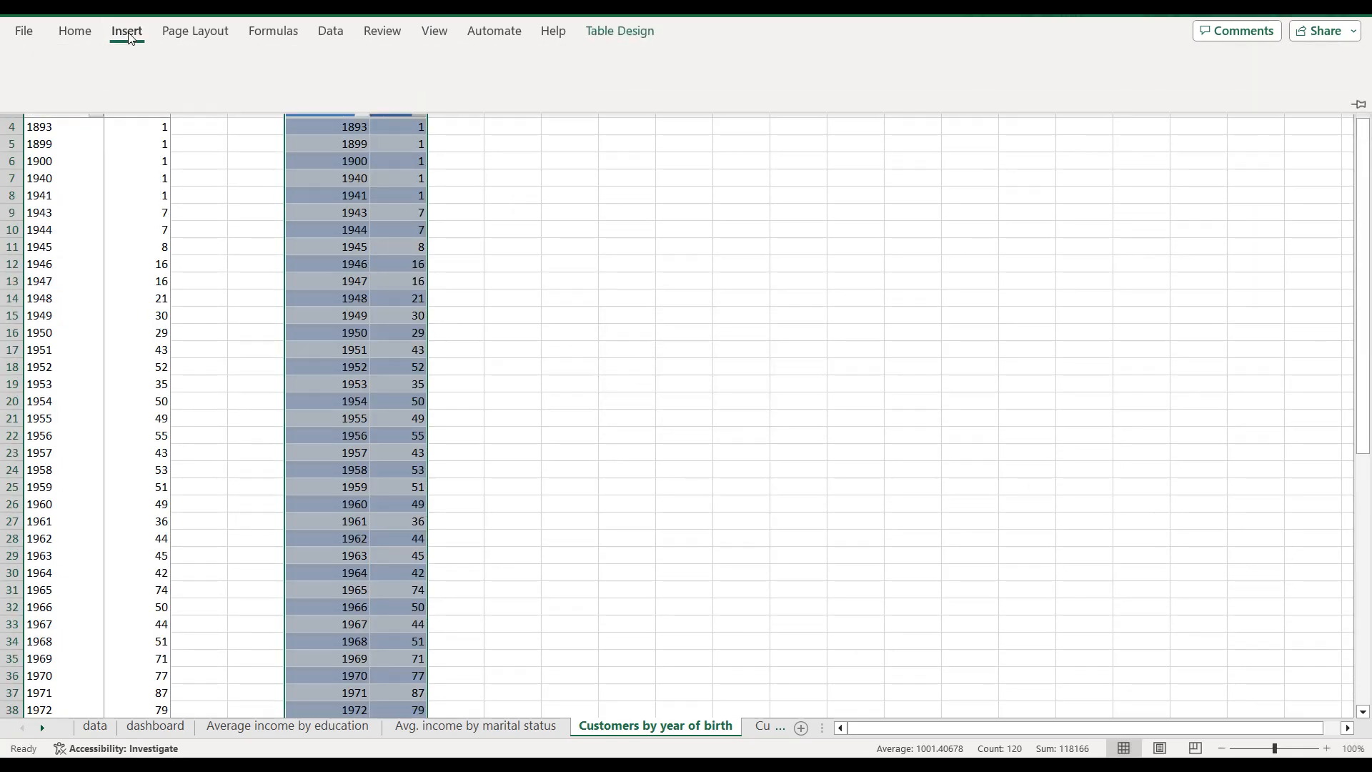
left_click(492, 105)
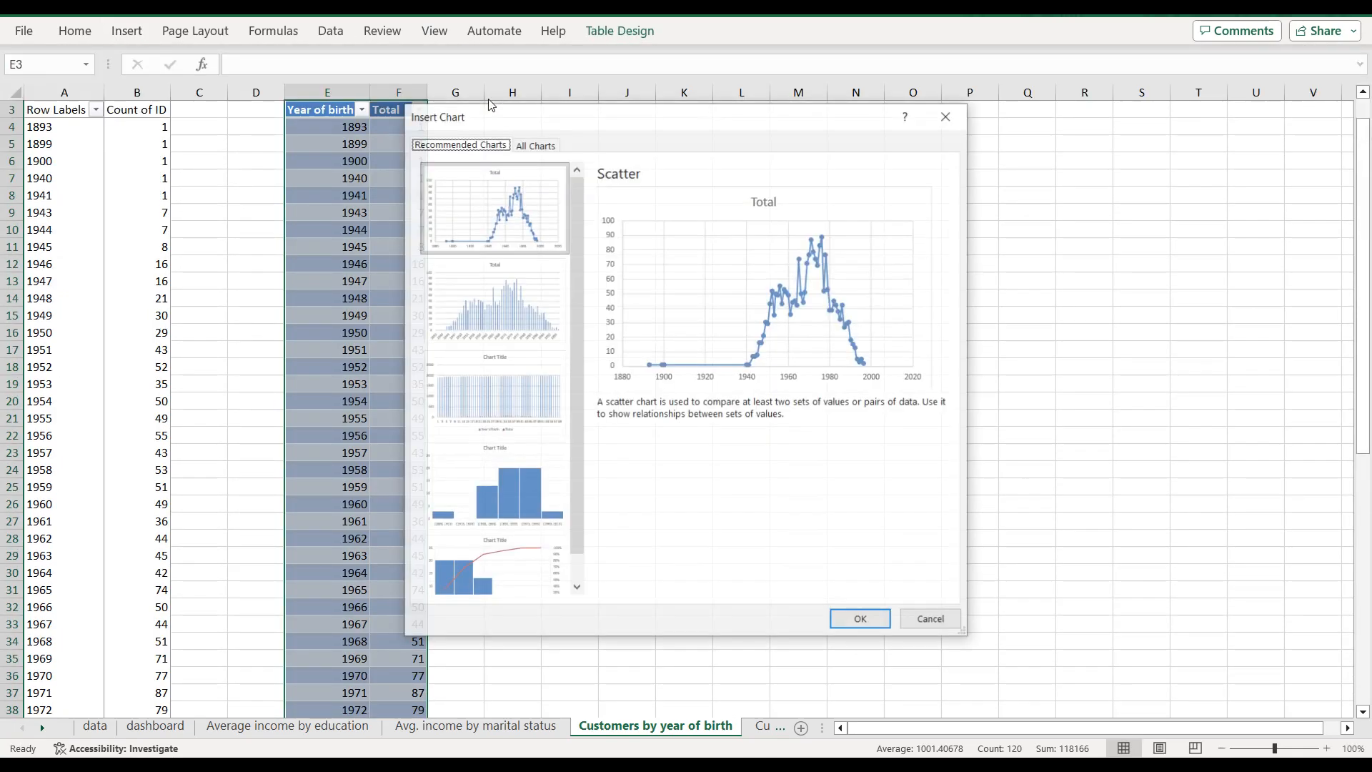
left_click(496, 305)
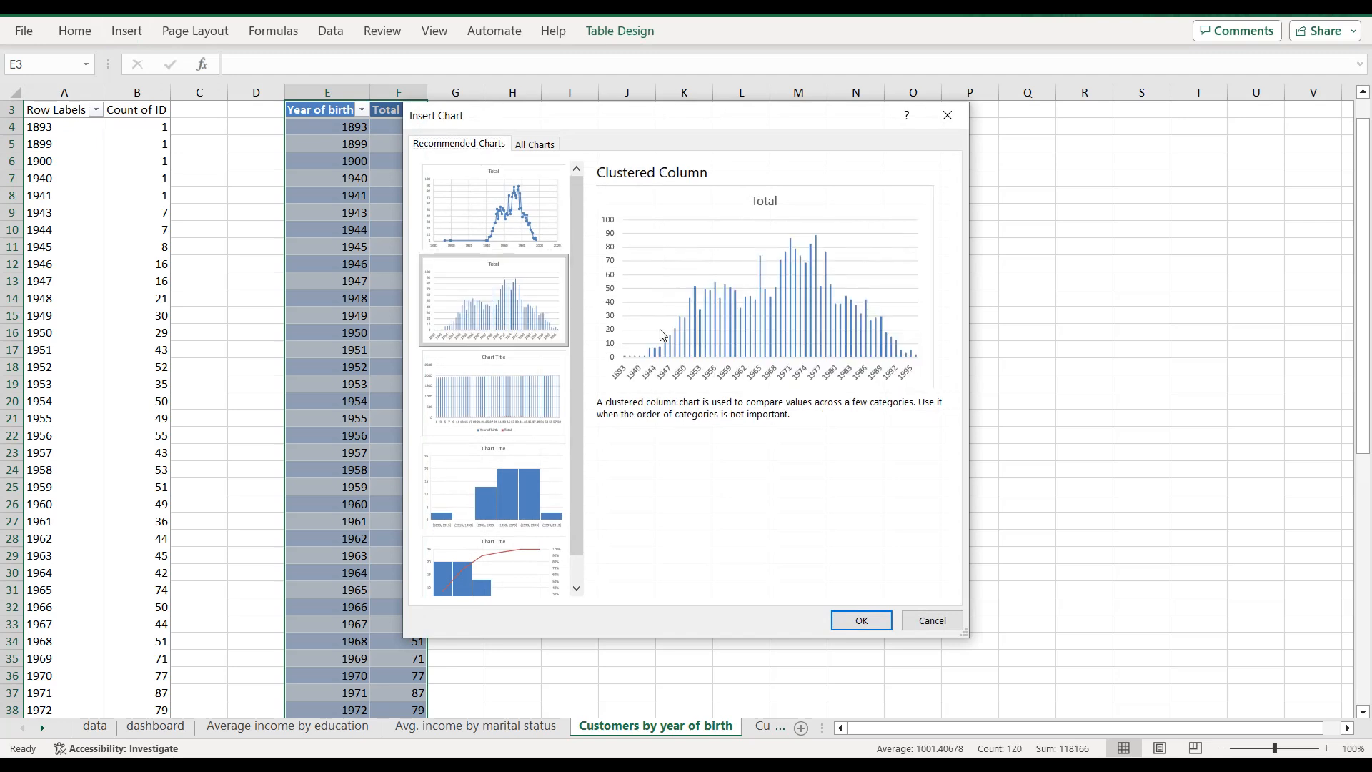
left_click(862, 621)
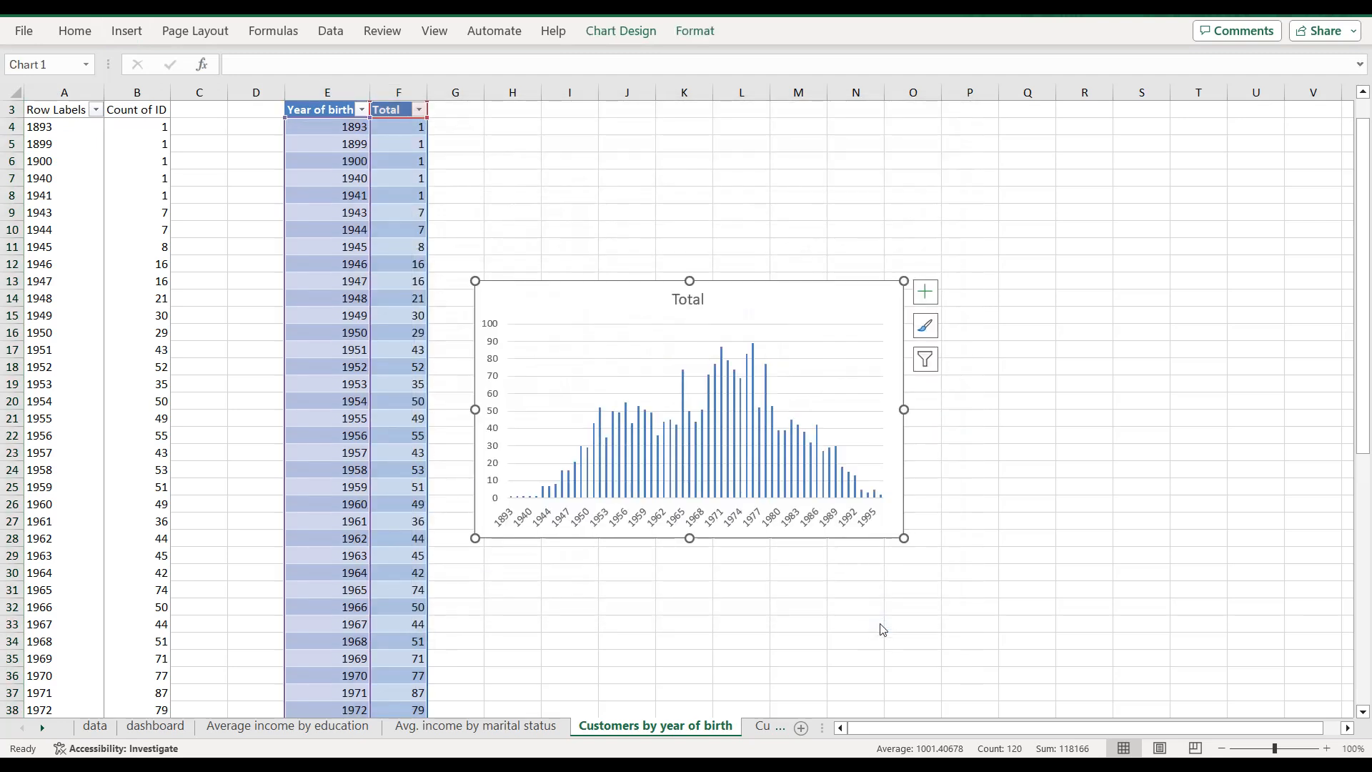
left_click(926, 293)
left_click(965, 419)
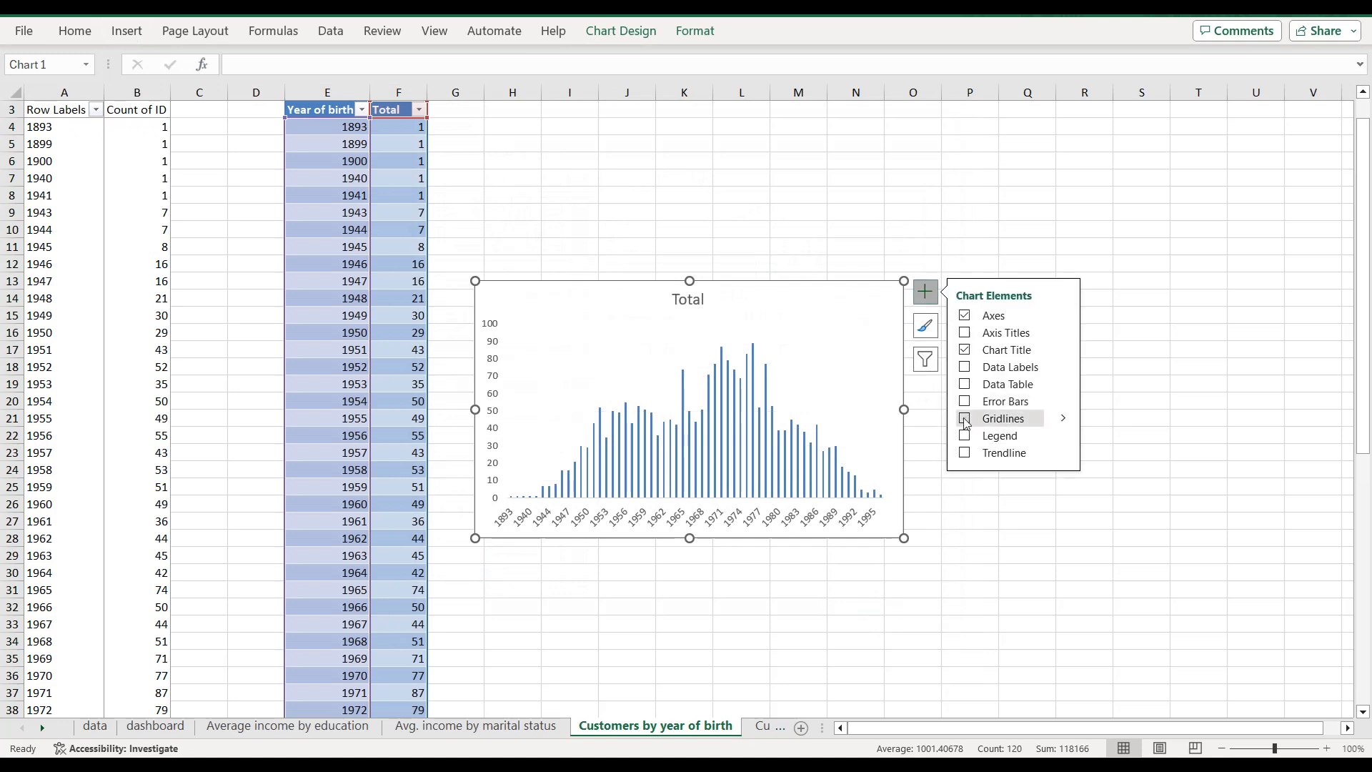
Step: Copy the sheet name "Customers by year of birth" and use it as the chart title
double_click(641, 727)
key("ctrl+c")
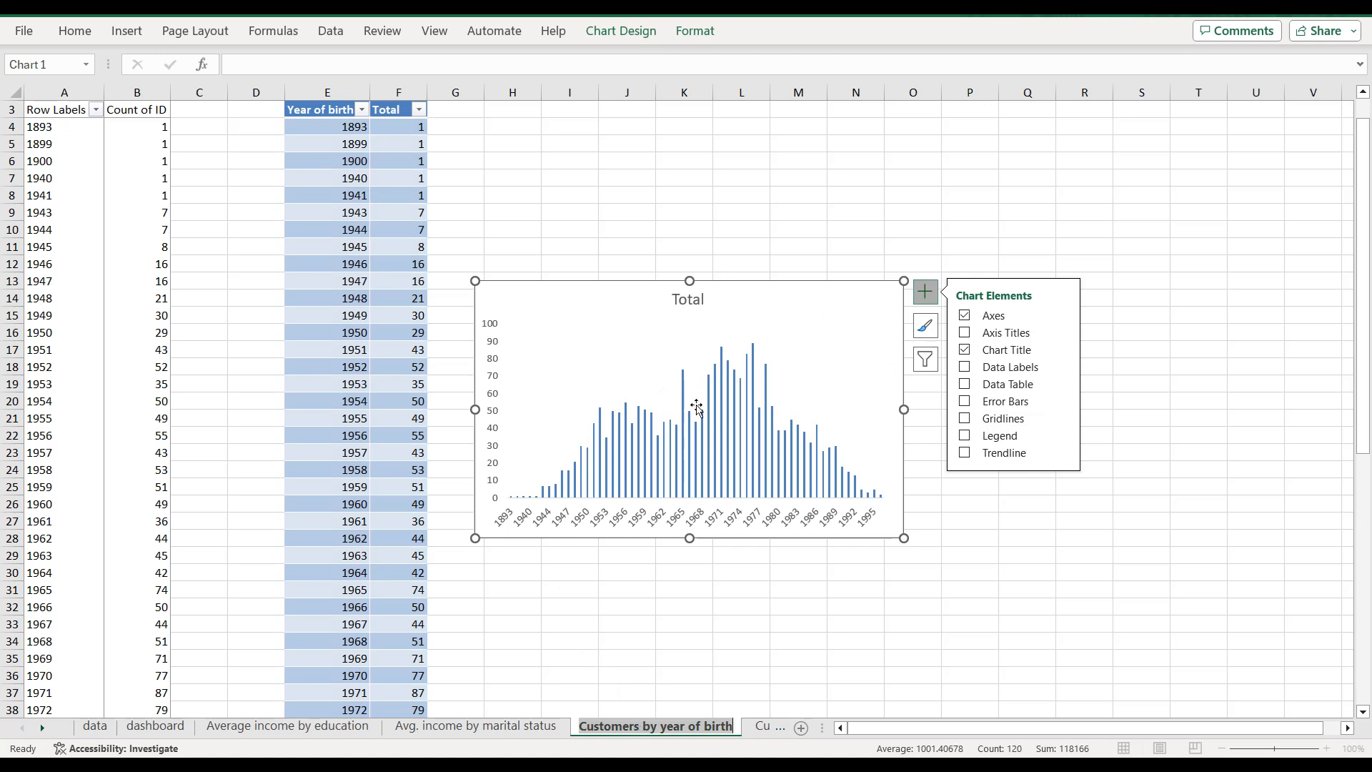
double_click(690, 299)
key("ctrl+v")
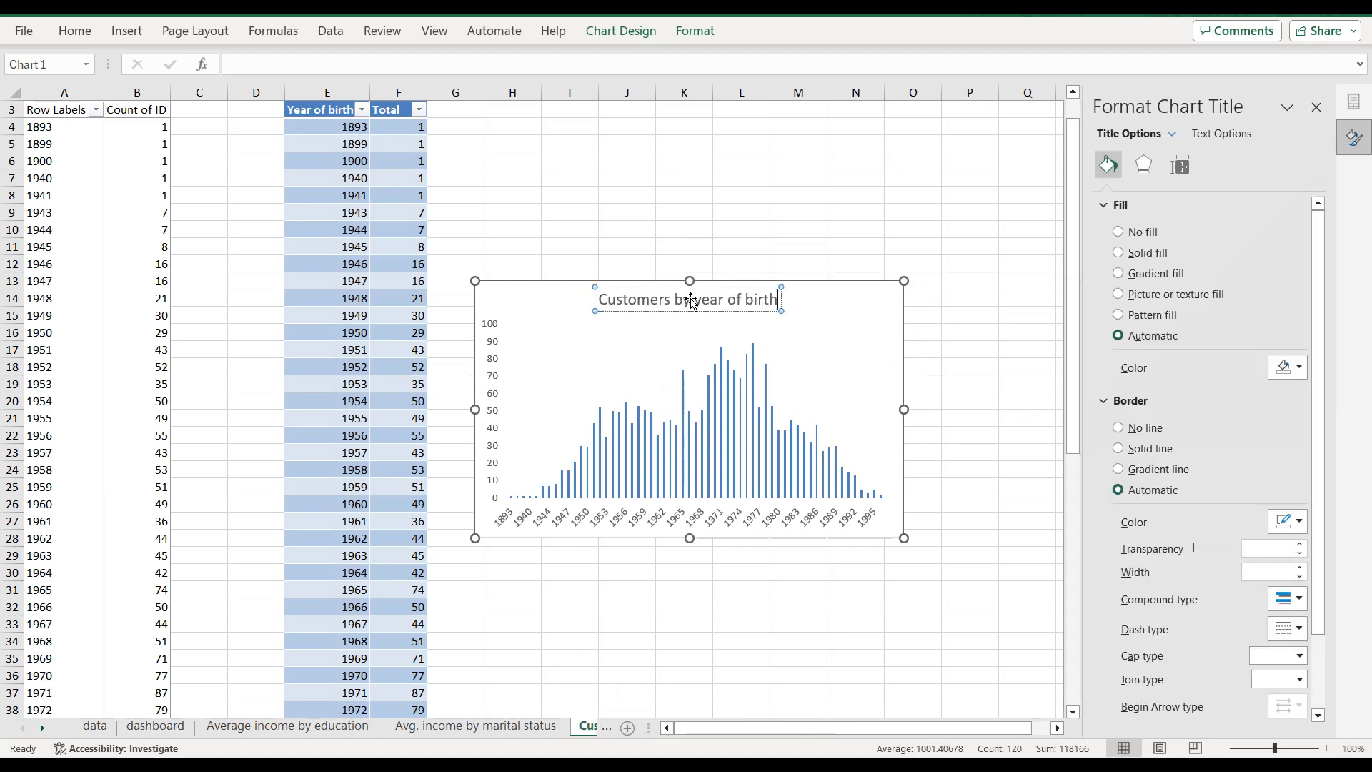
Step: Fill the year of birth chart's background with the recently used dark navy colour
left_click(811, 306)
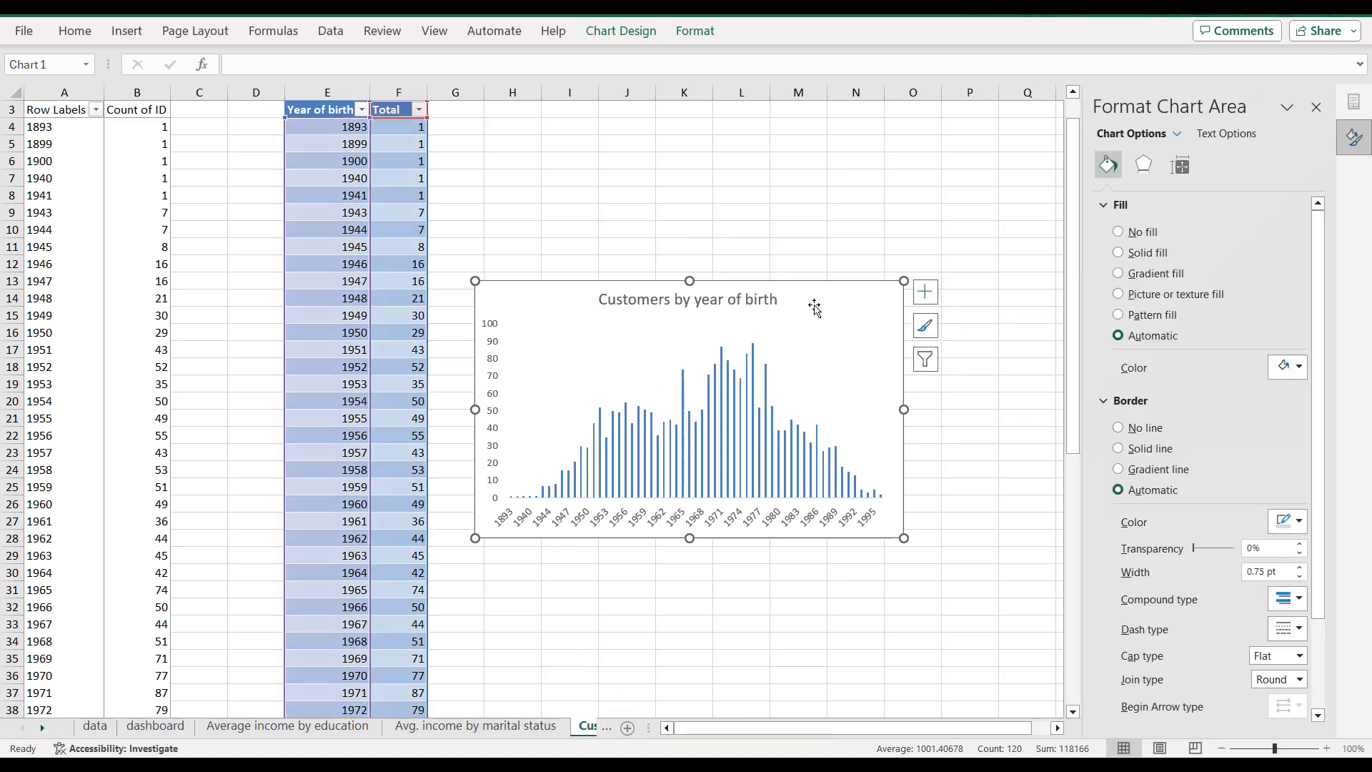
left_click(1292, 368)
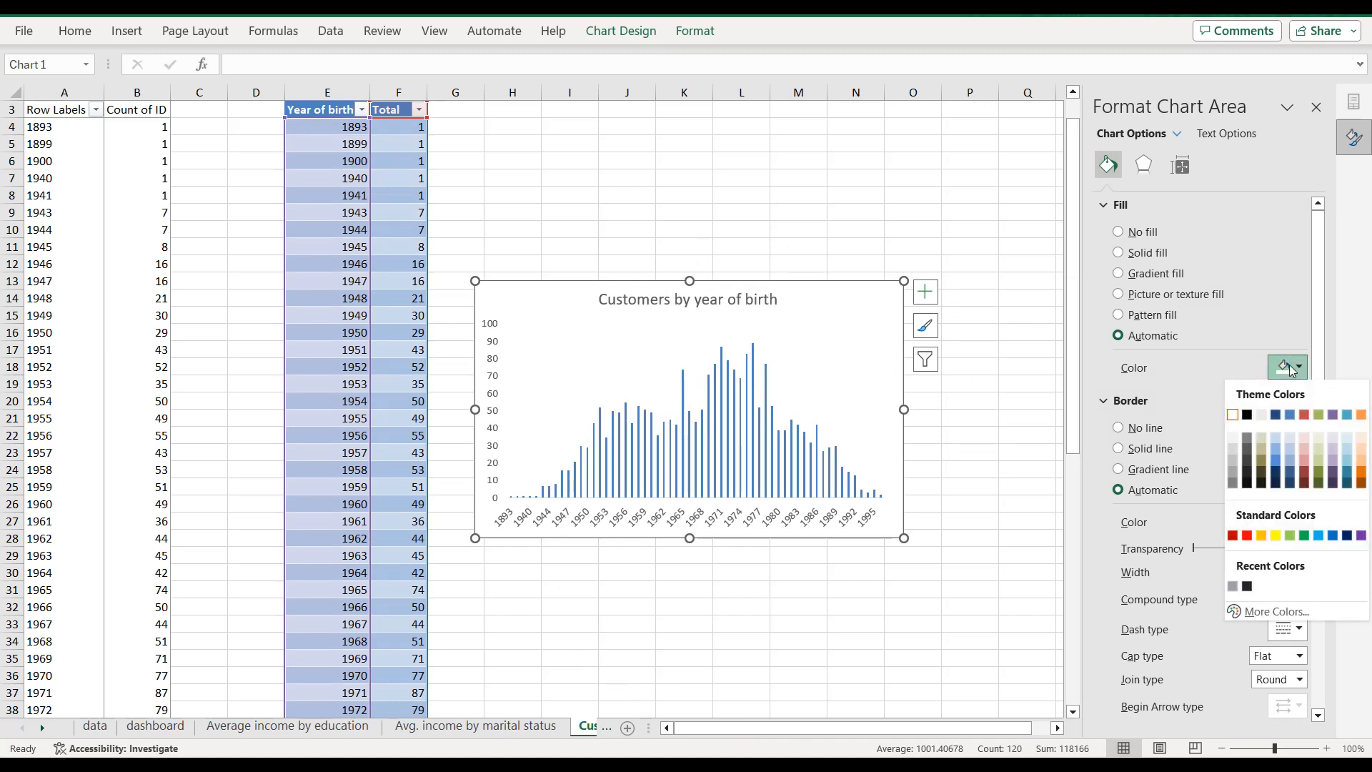
left_click(1248, 586)
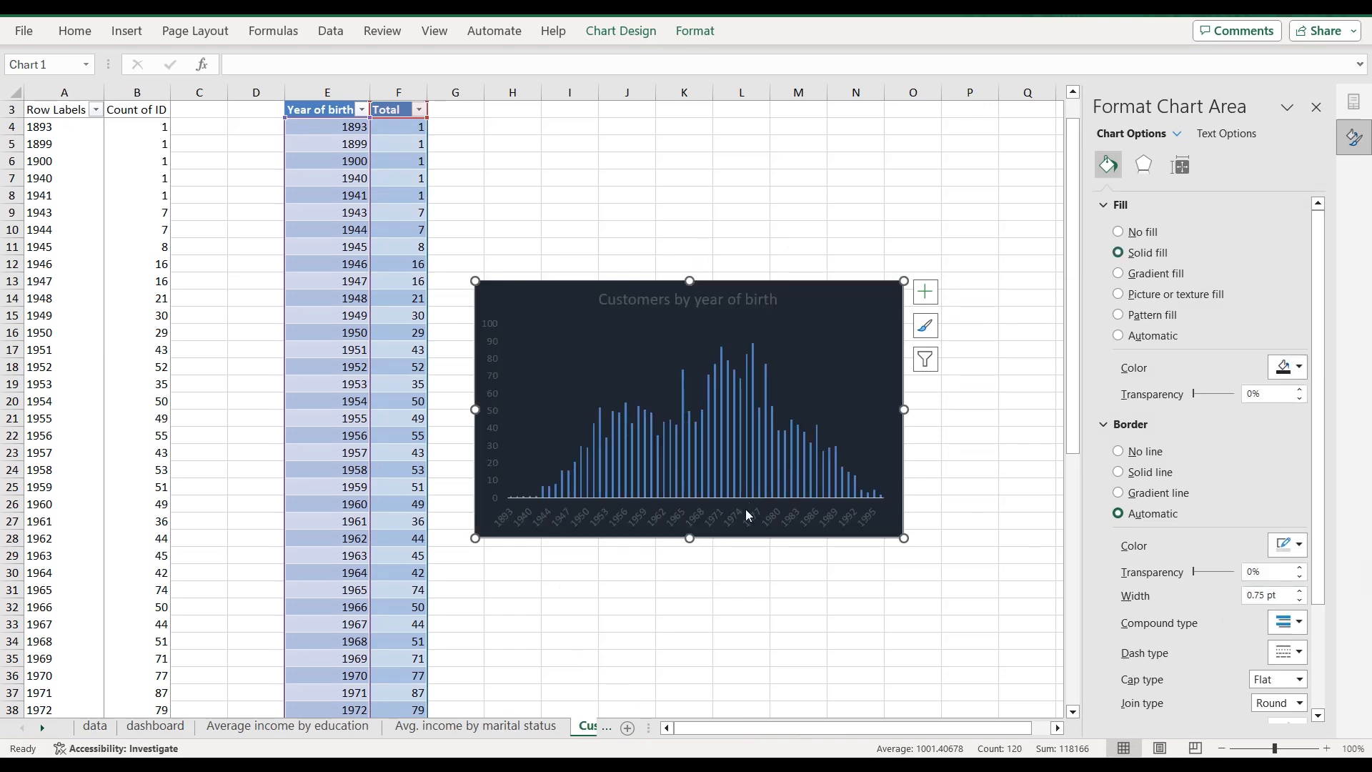
Step: Recolour the labels of both axes in the year of birth chart with the recently used light grey
left_click(748, 515)
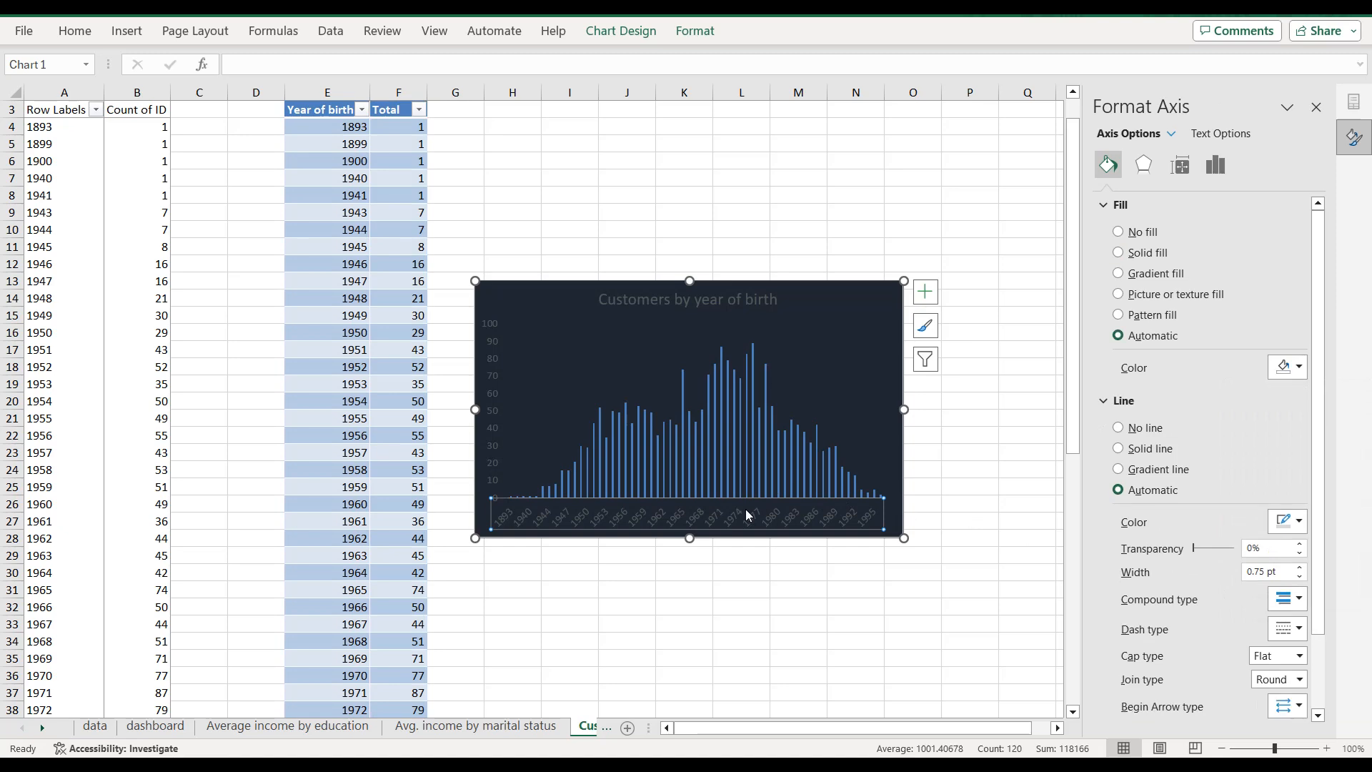
left_click(1223, 136)
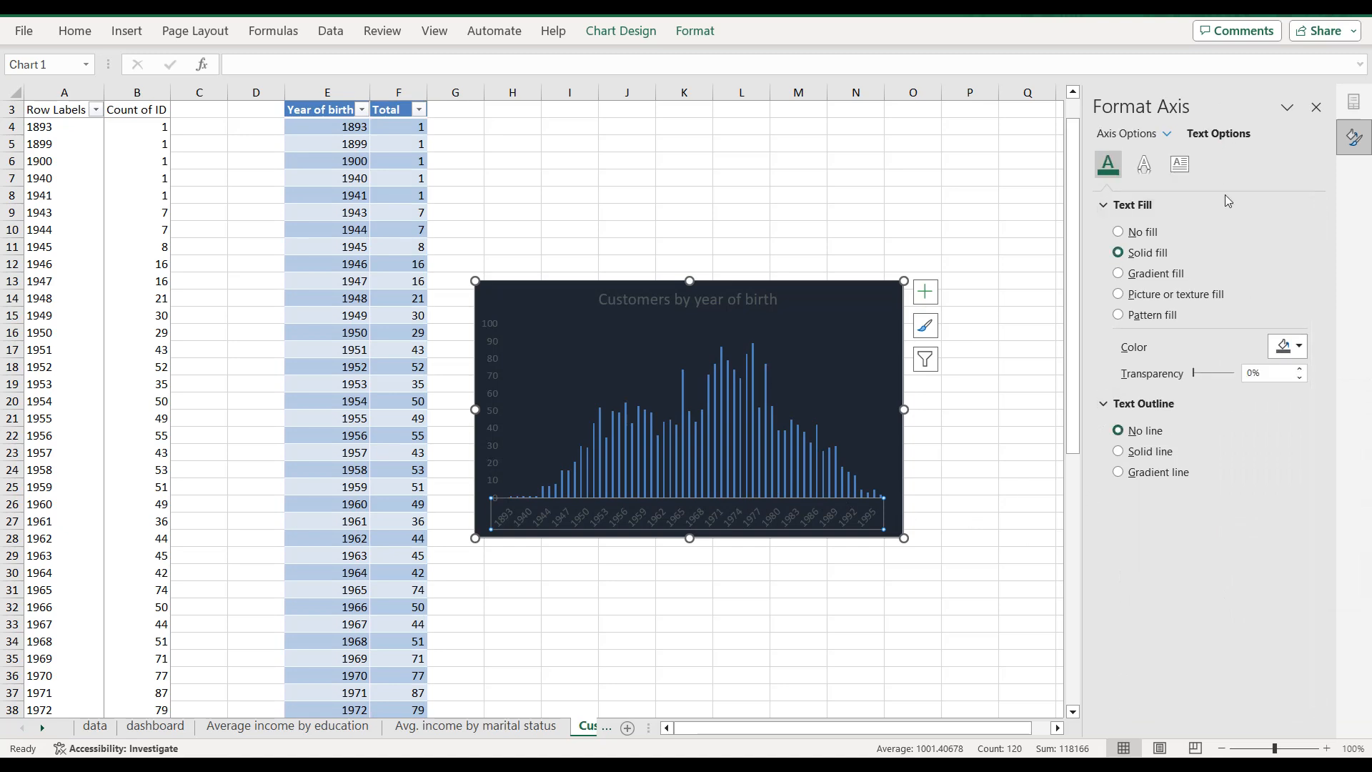
left_click(1287, 347)
left_click(1248, 566)
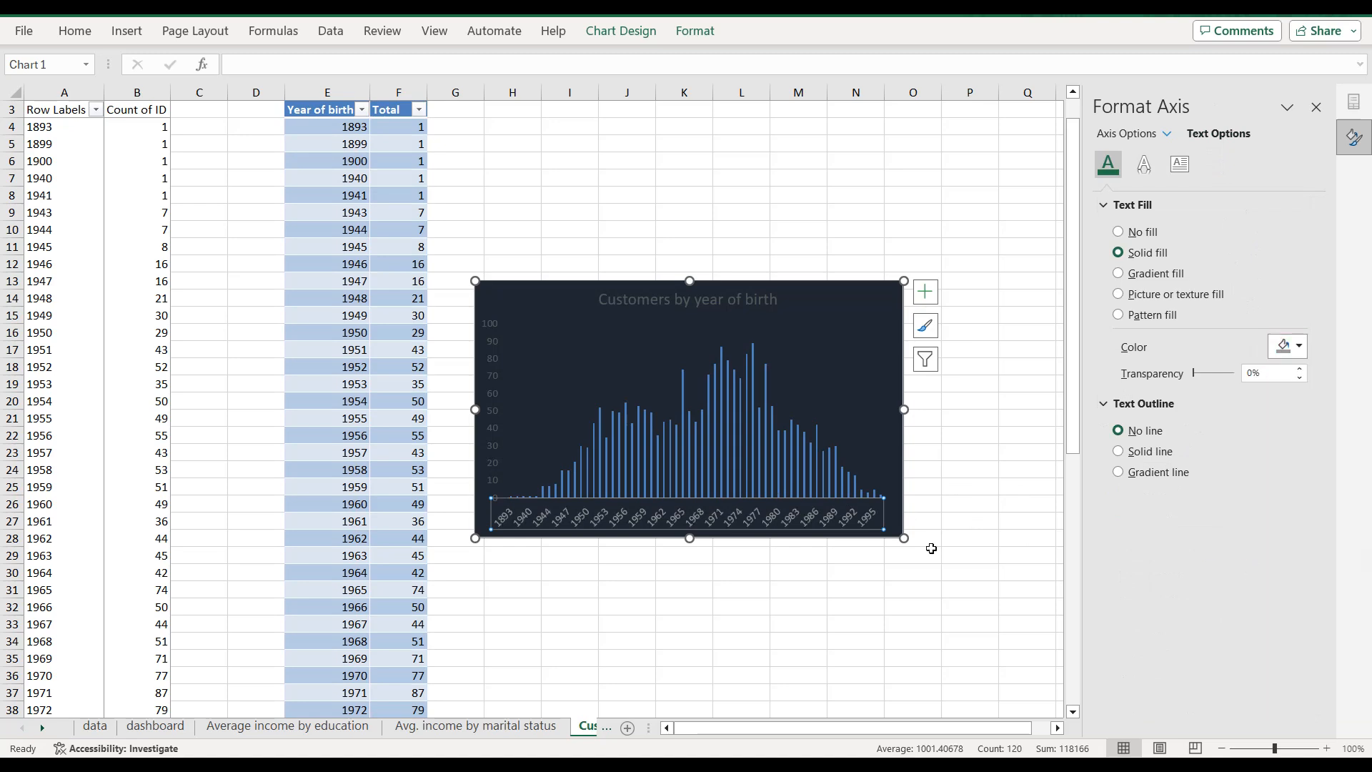
left_click(494, 373)
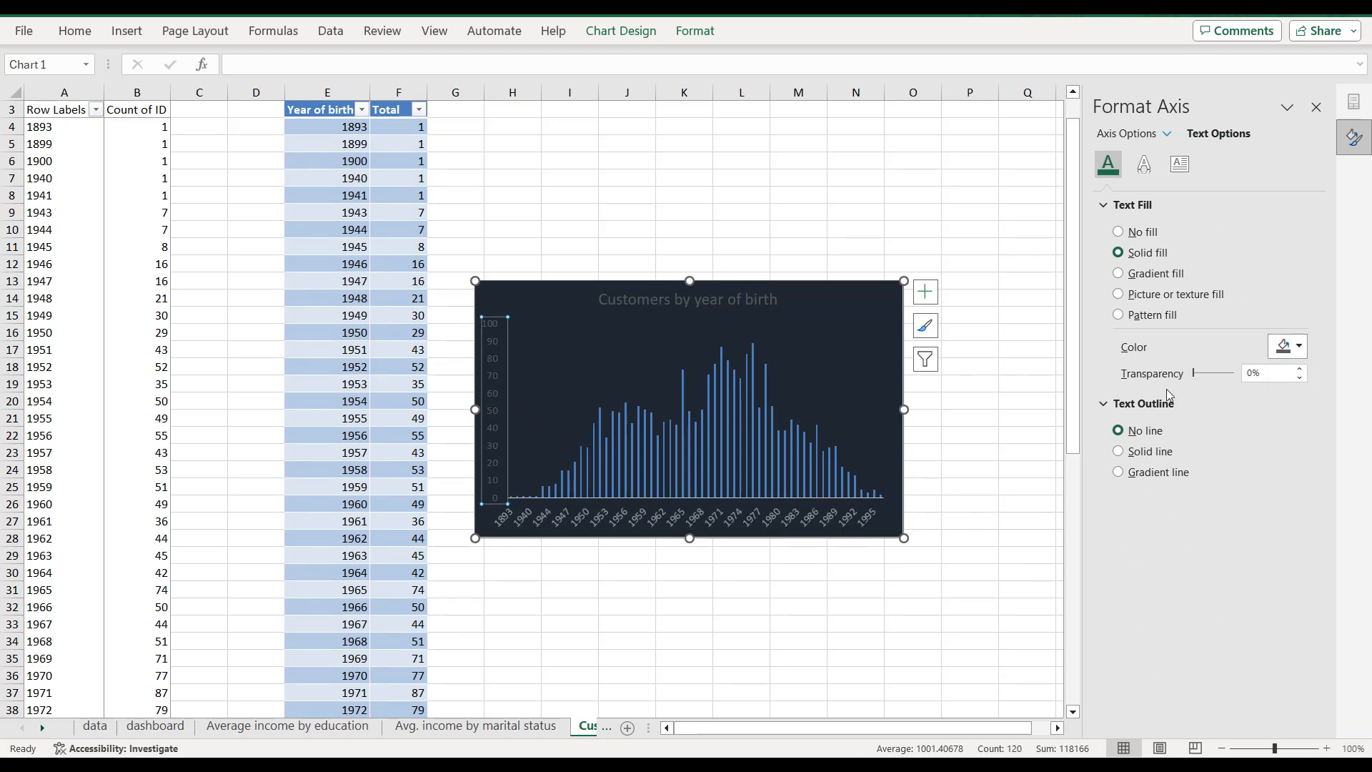
left_click(1299, 347)
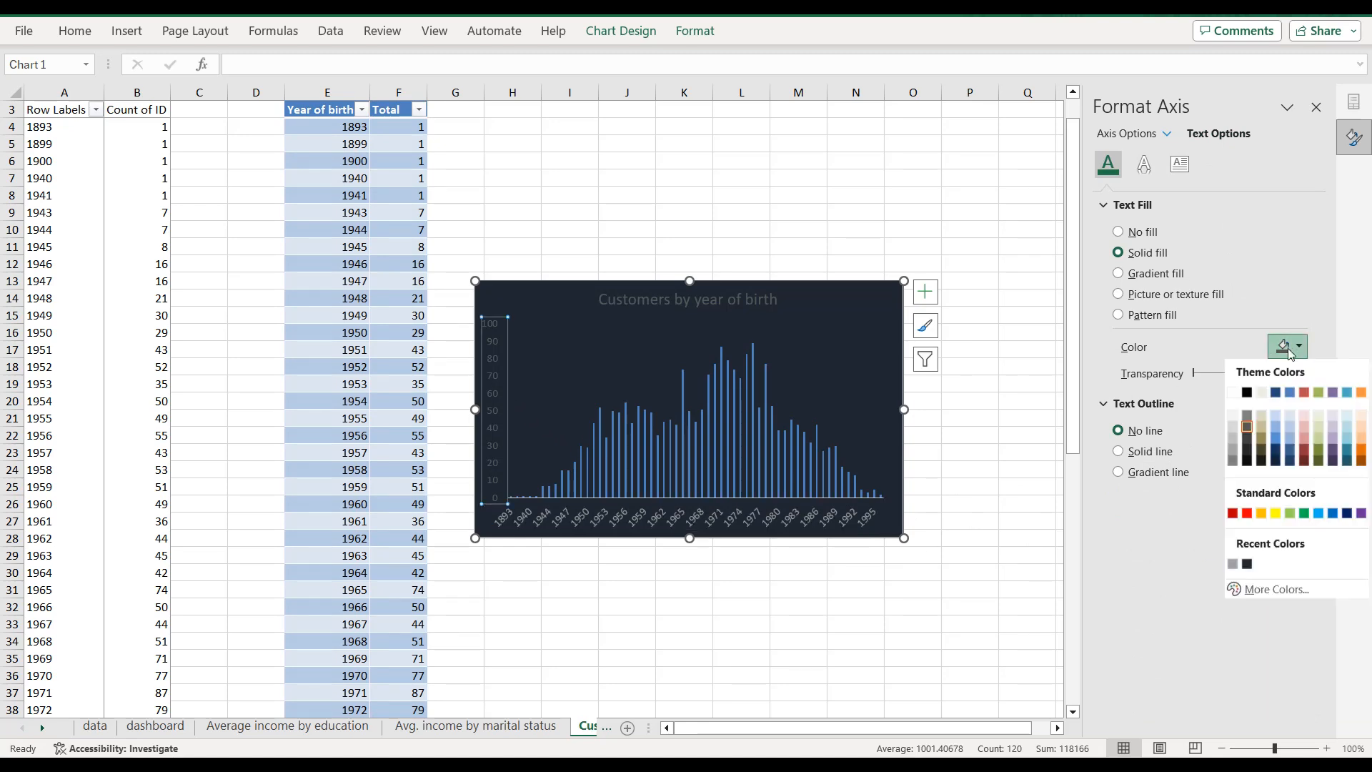
left_click(1238, 566)
Step: Apply the recently used light grey to the chart title and the column series of the year of birth chart
left_click(769, 302)
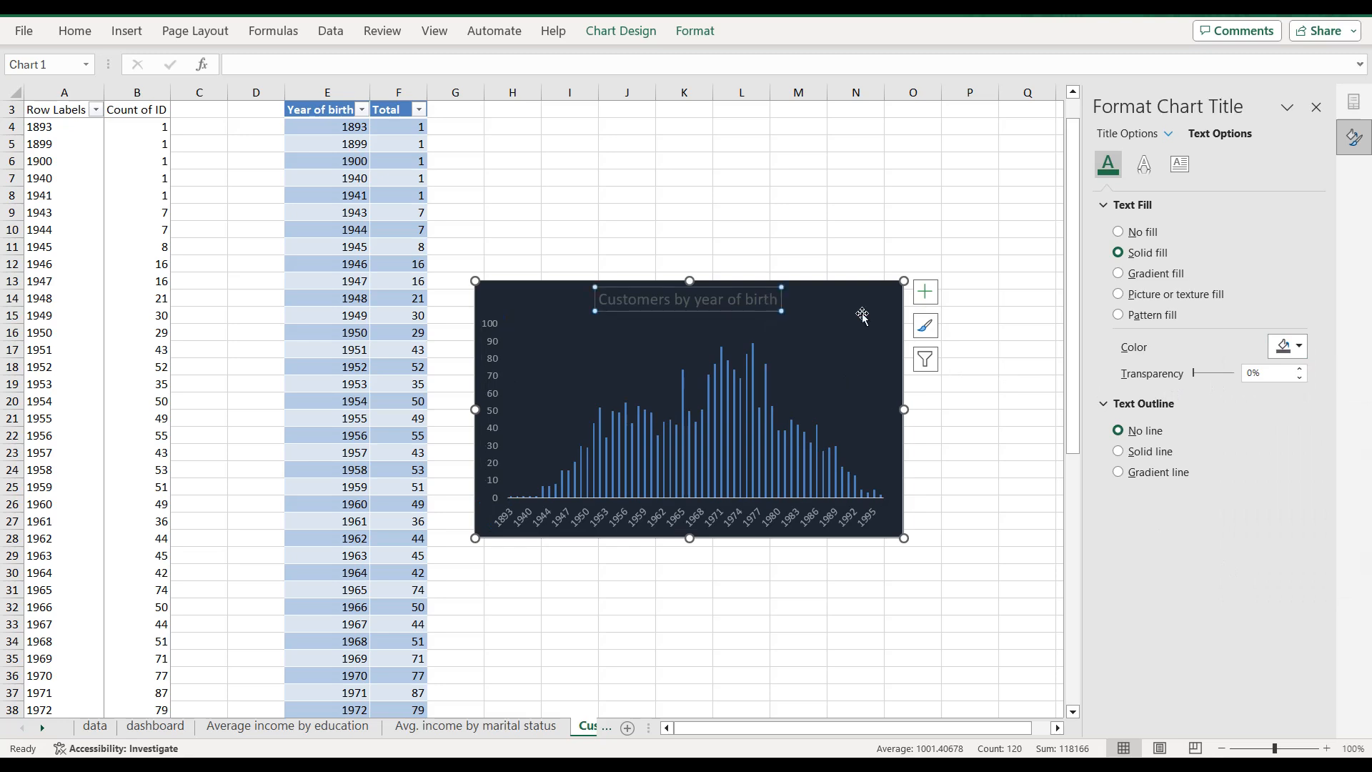
left_click(1300, 347)
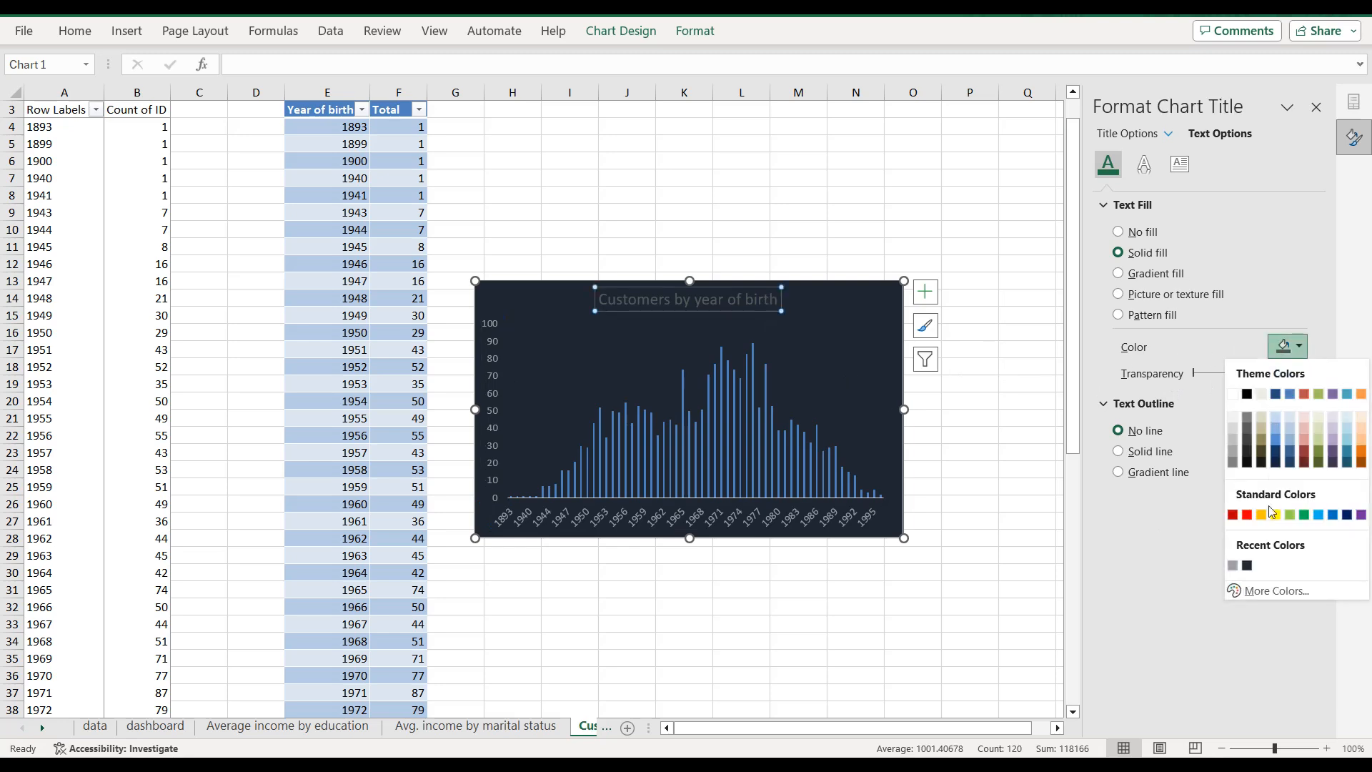
left_click(1238, 566)
left_click(672, 462)
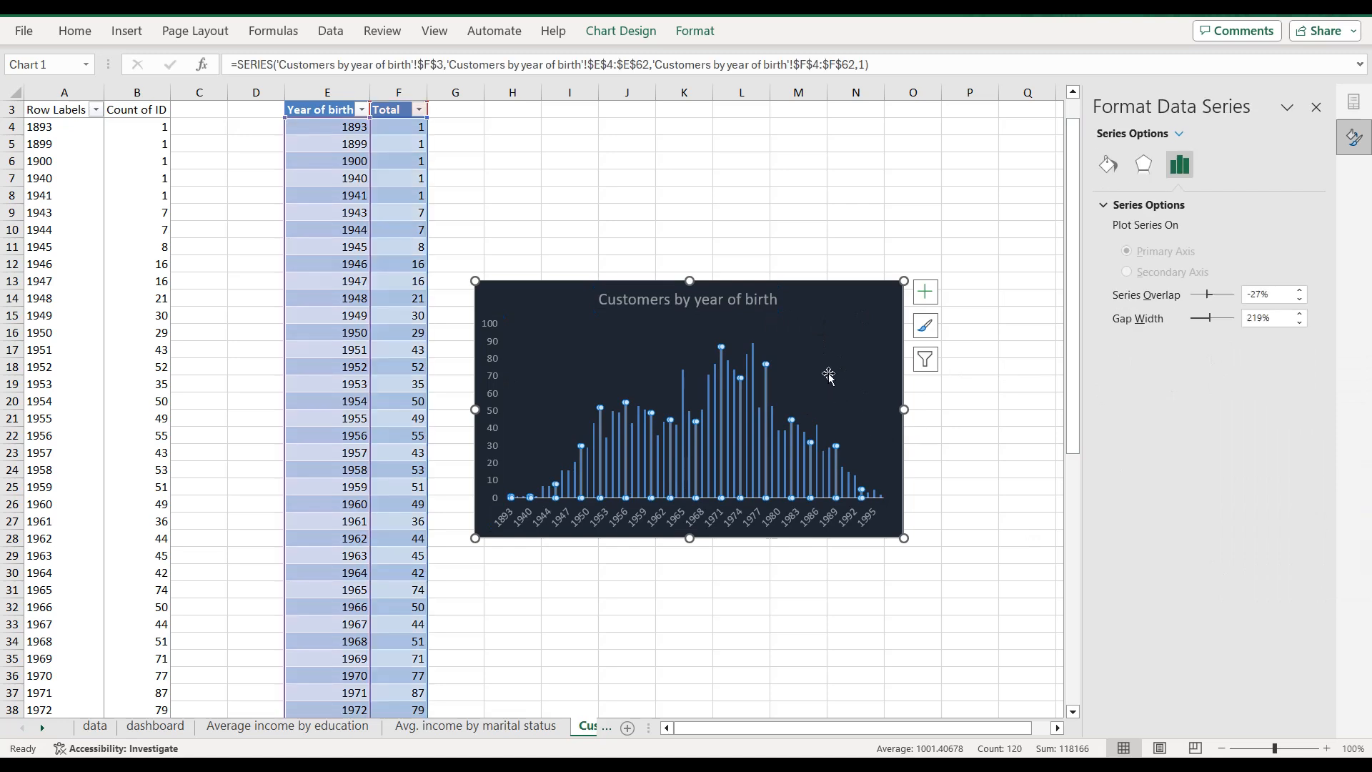
left_click(772, 372)
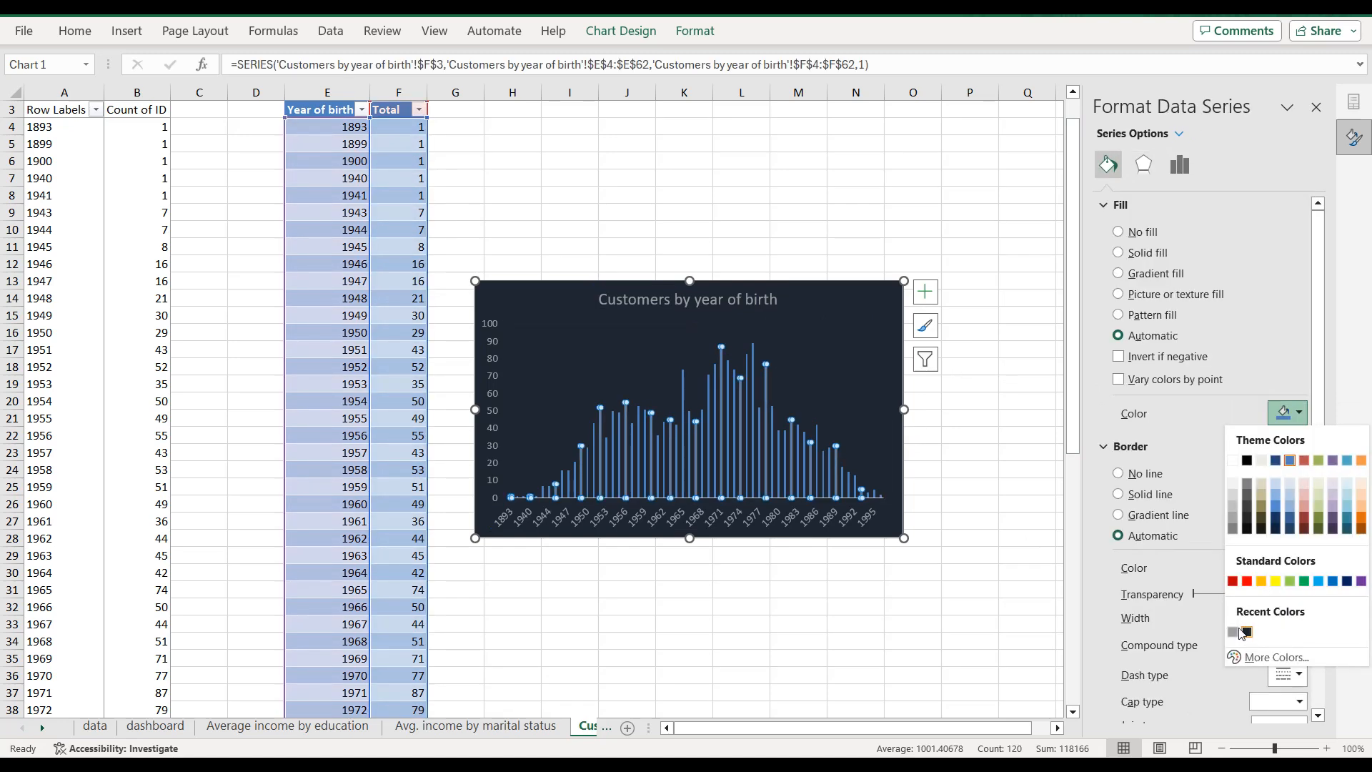
left_click(1242, 632)
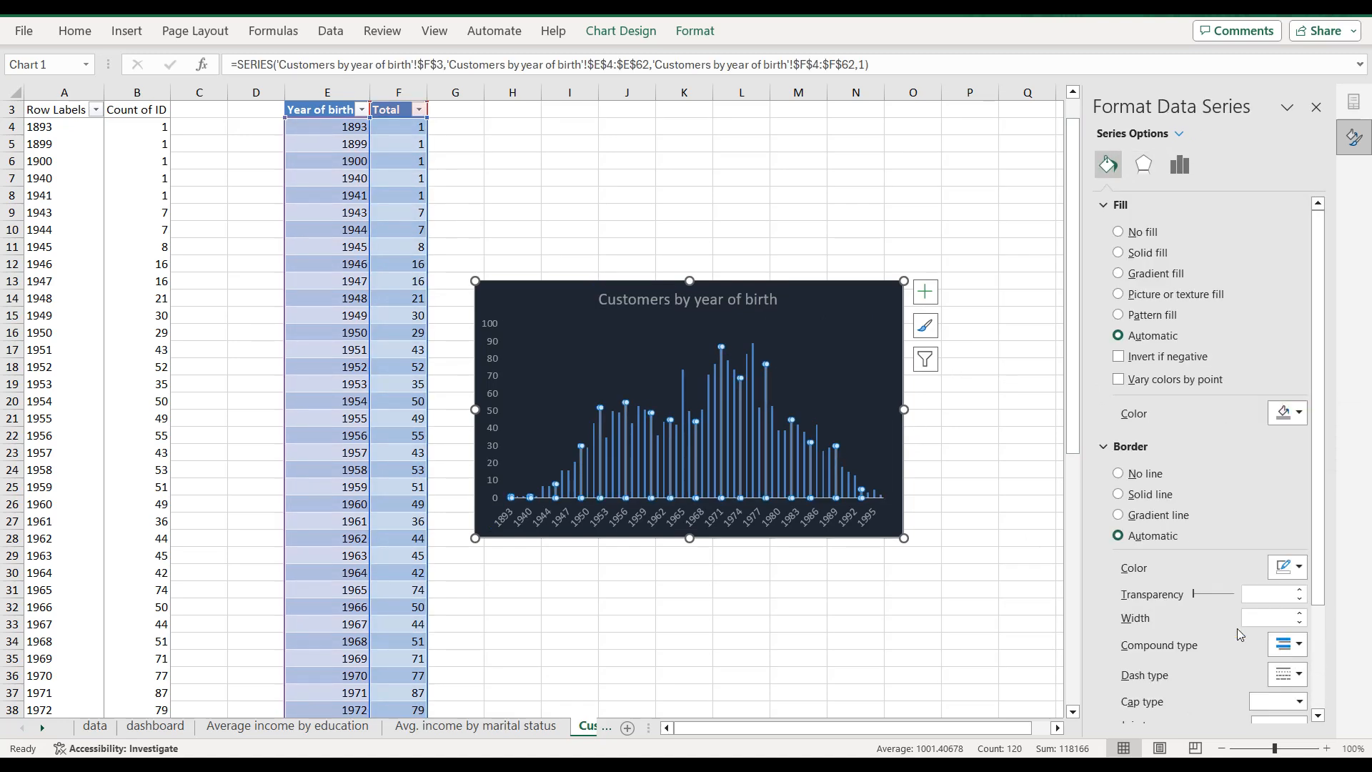
Step: Copy the finished year of birth chart onto the dashboard sheet
left_click(558, 301)
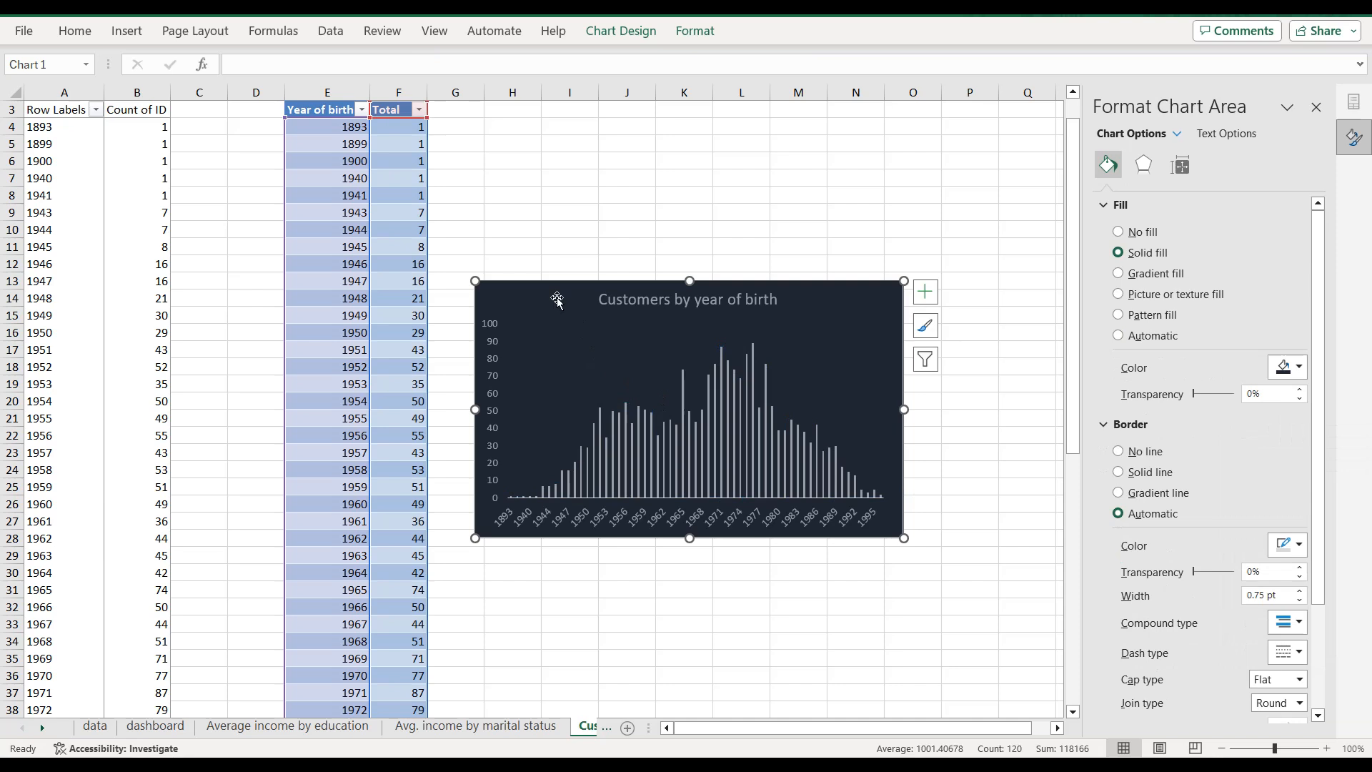
left_click(156, 726)
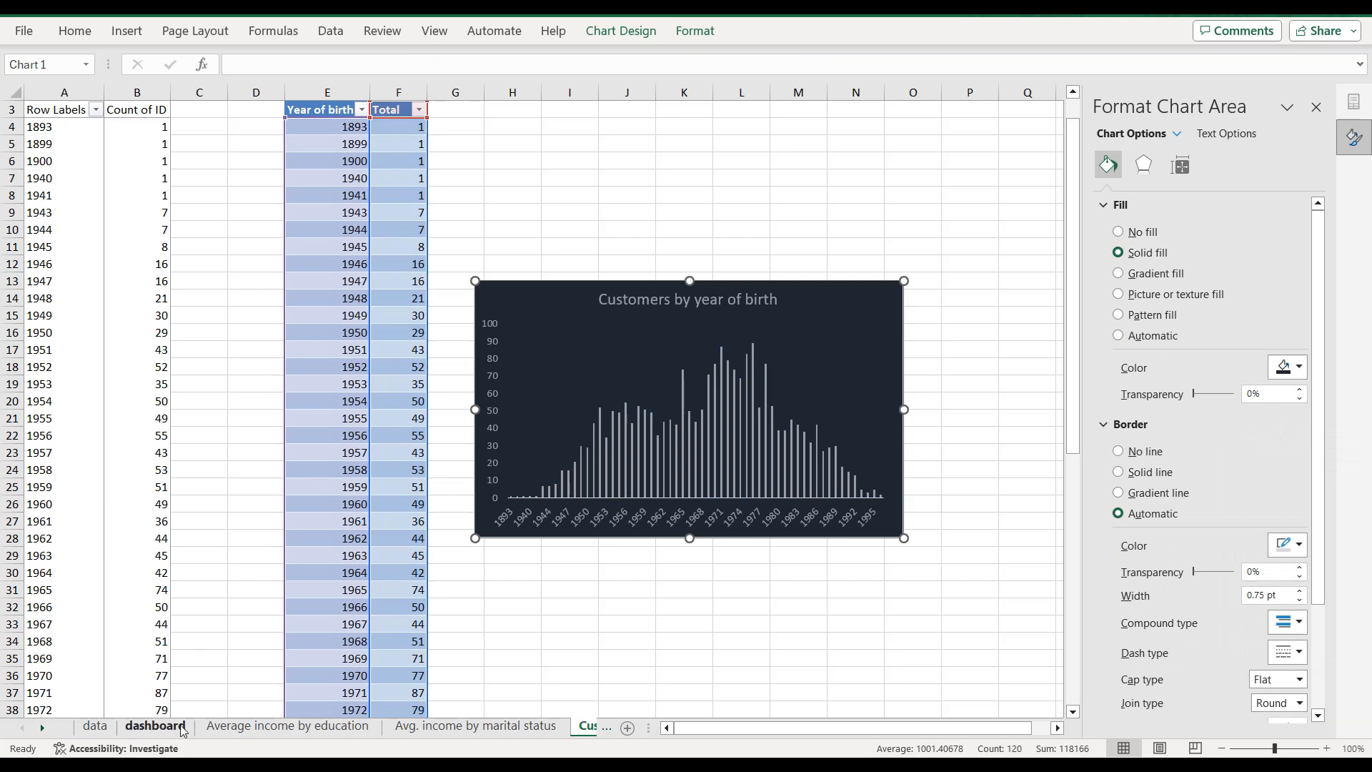
key("ctrl+v")
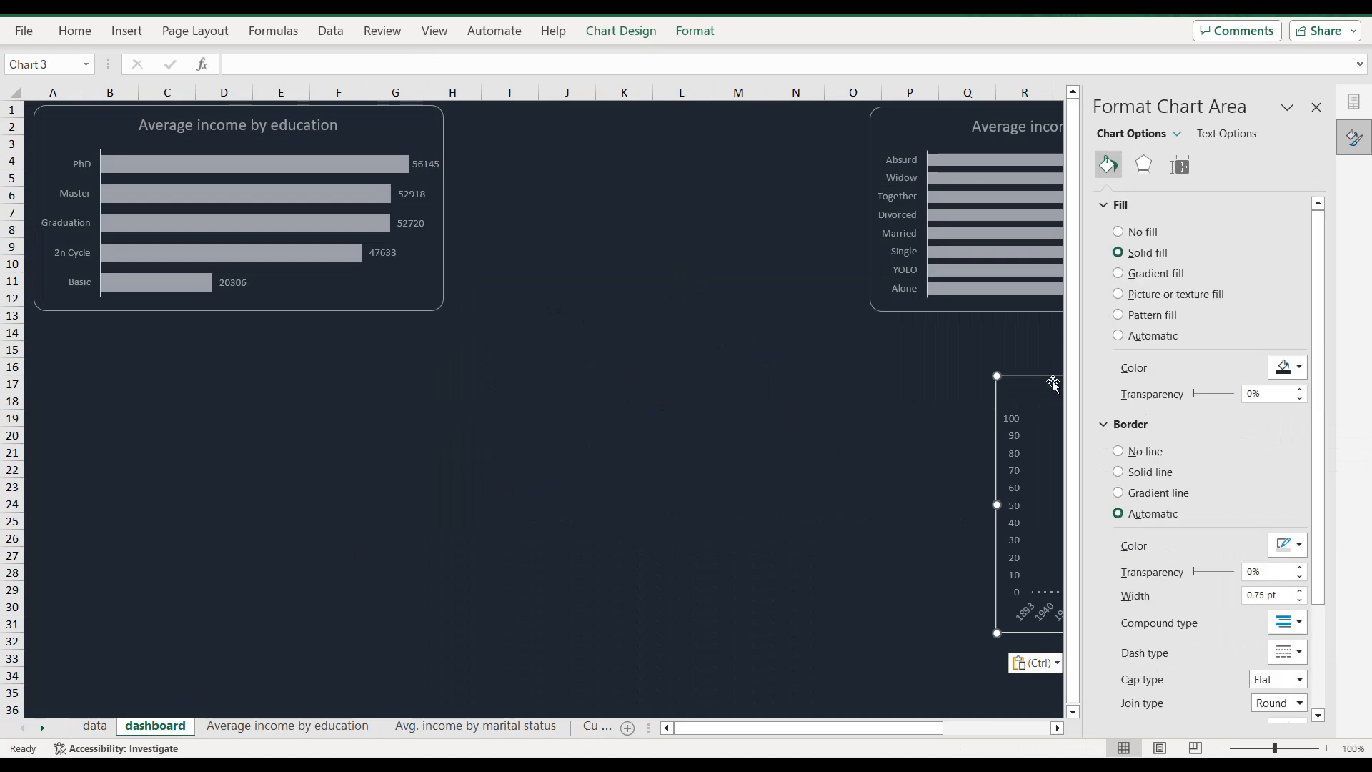
Step: Give the pasted year of birth chart a solid light grey border with rounded corners and close the formatting pane
scroll(1177, 436, "down", 3)
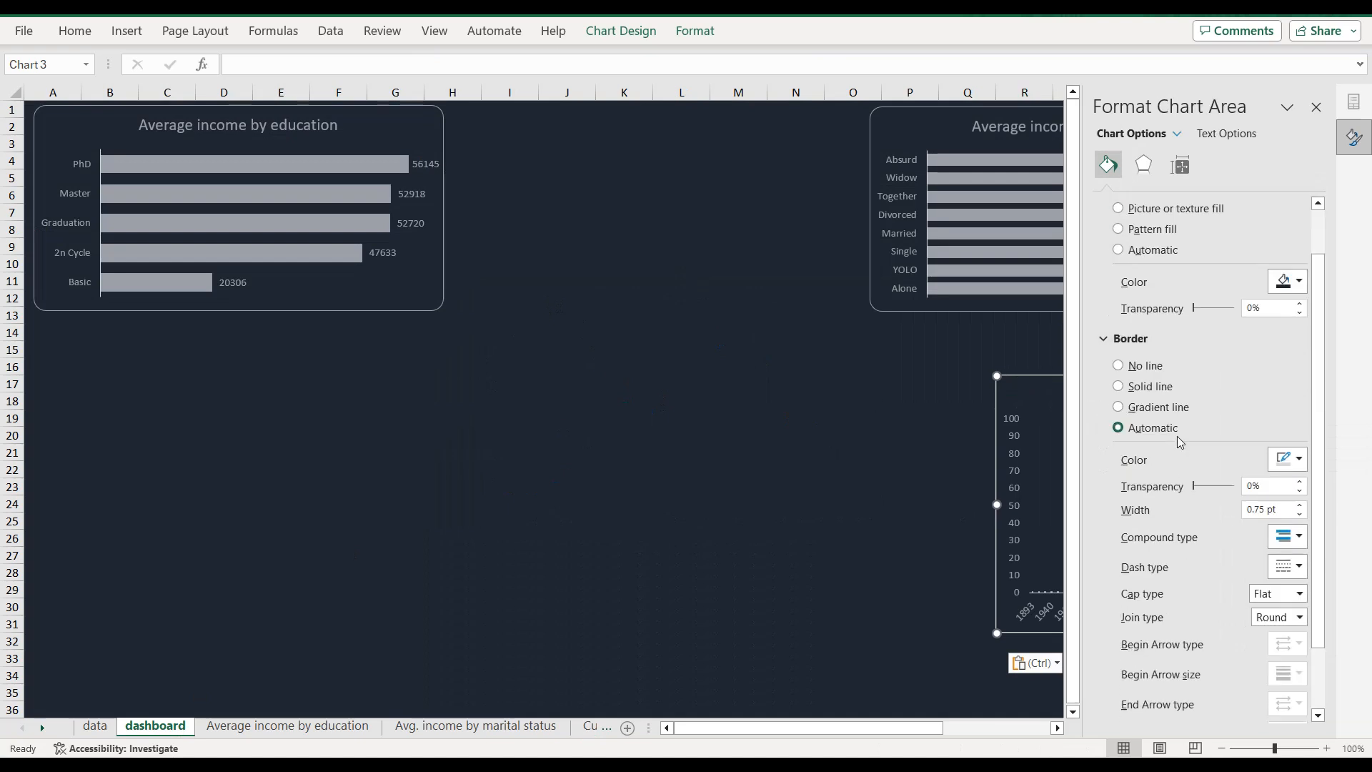
left_click(1298, 461)
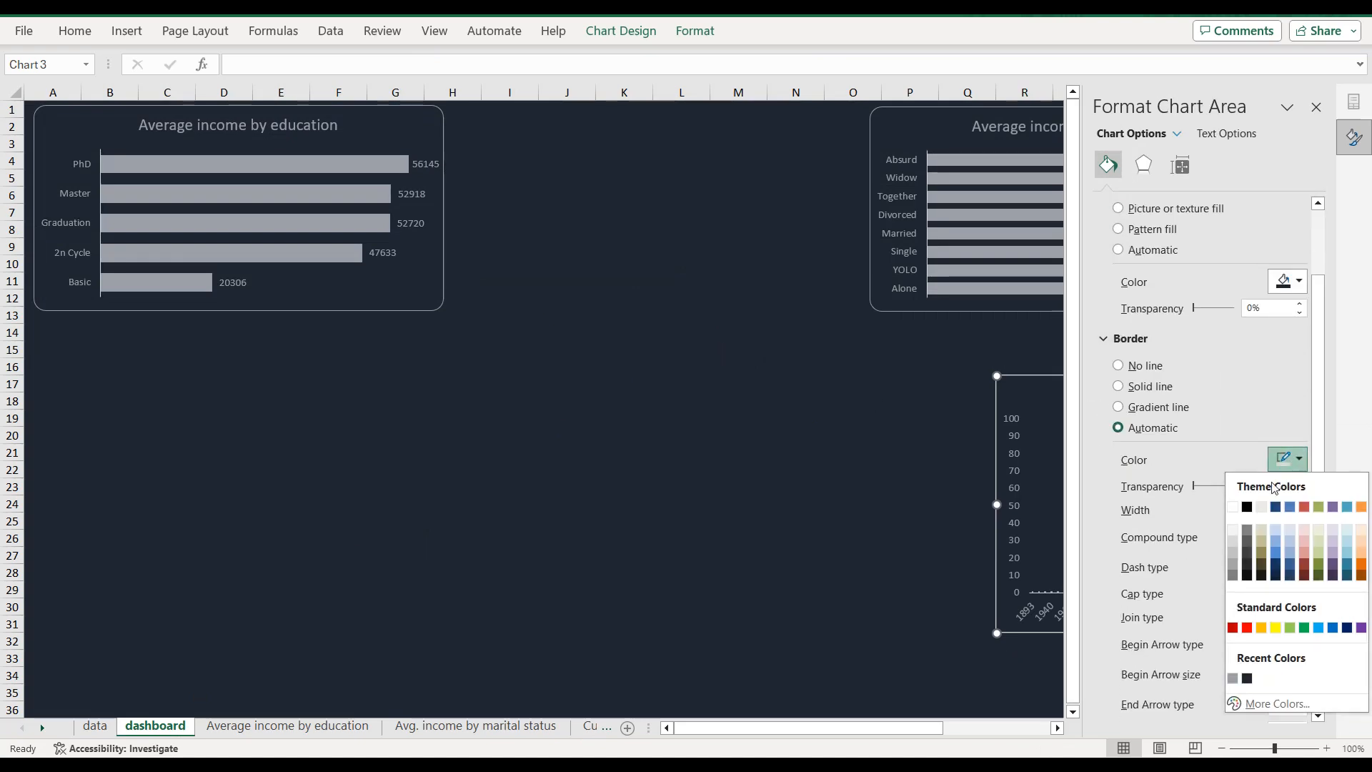
left_click(1238, 688)
scroll(1233, 658, "down", 2)
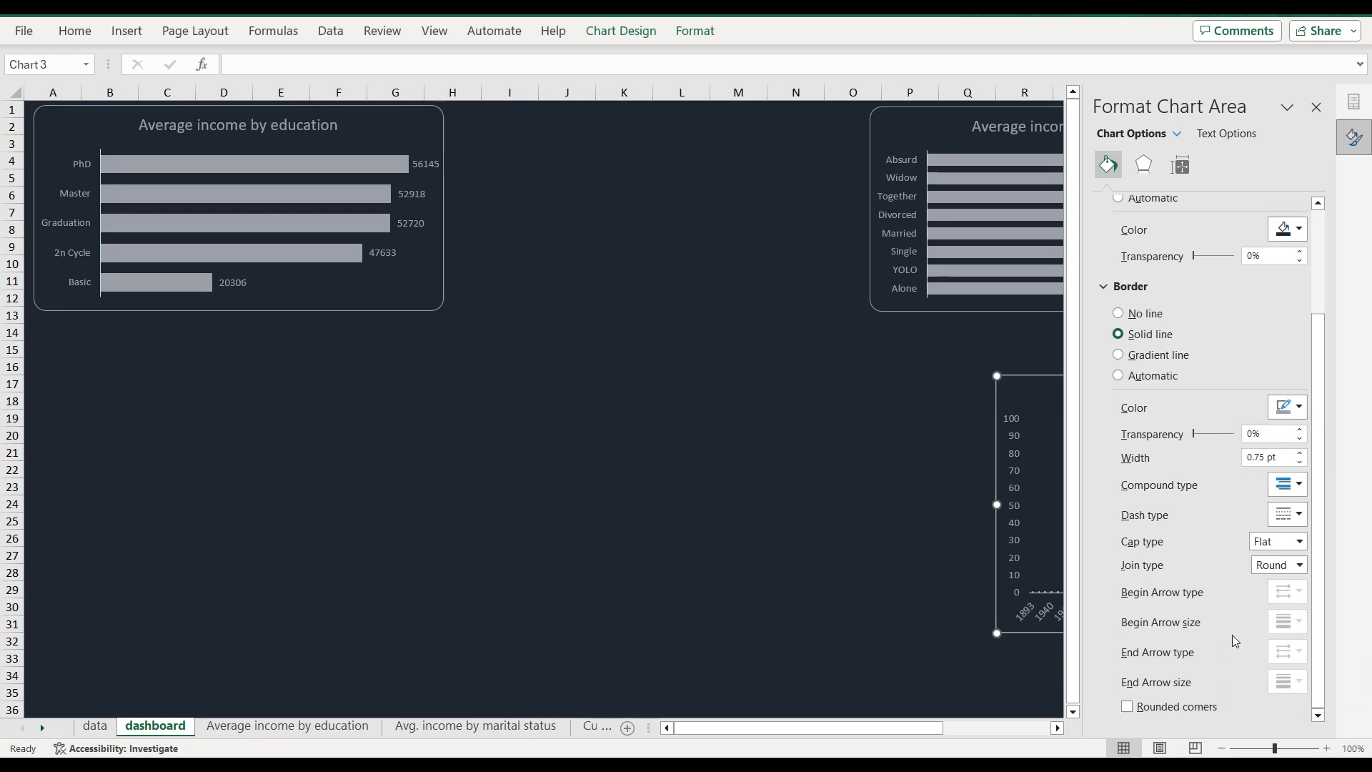
left_click(910, 418)
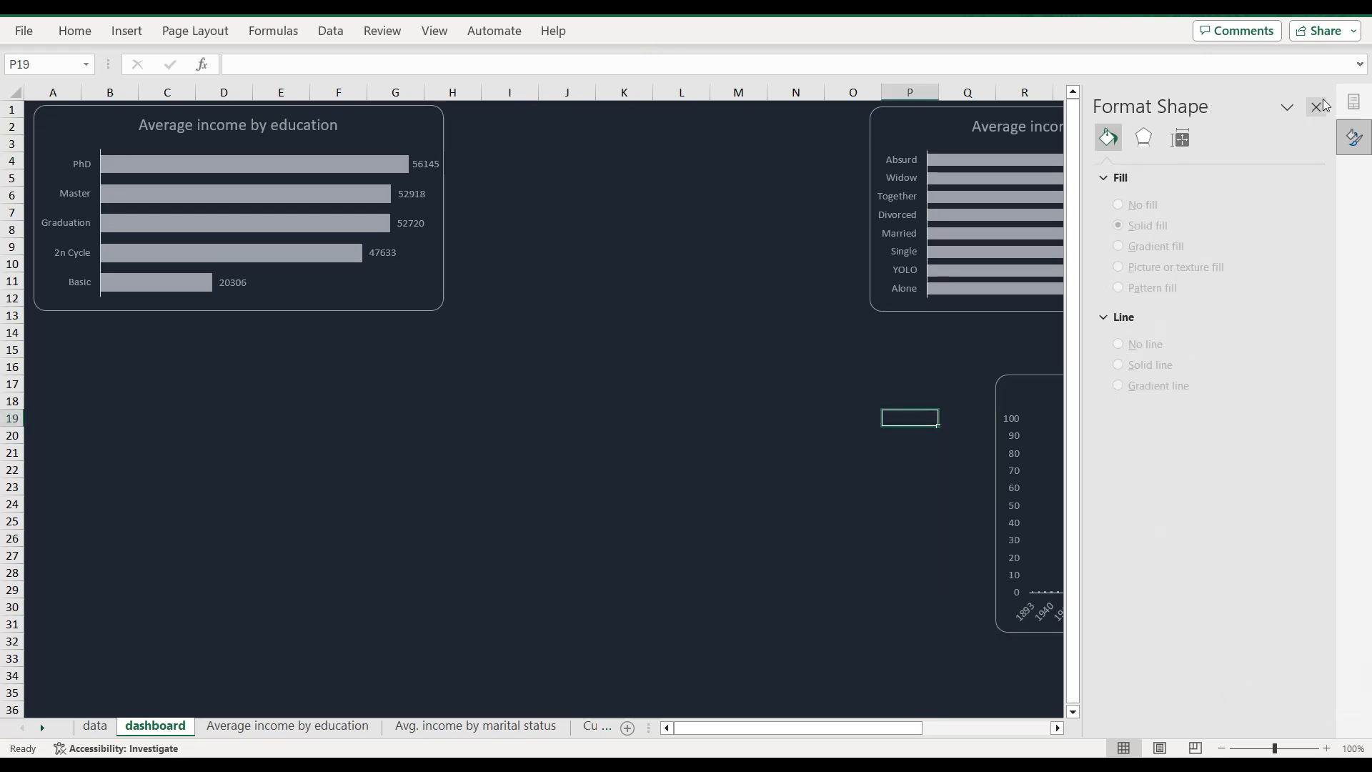
left_click(1317, 108)
Step: Place the year of birth chart directly below the education chart, match its width, and shorten it to end in row 24
left_click(1040, 377)
left_click_drag(1040, 377, 79, 321)
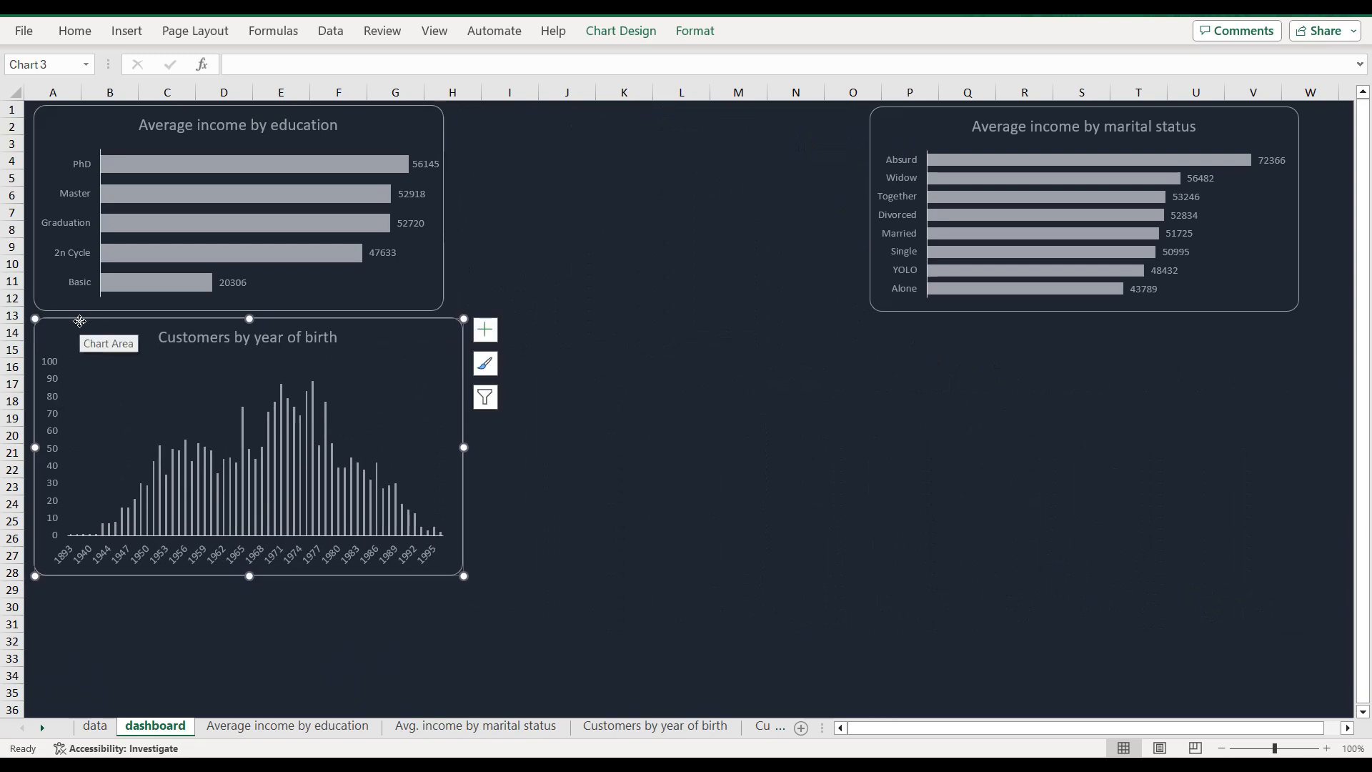
left_click_drag(464, 447, 442, 446)
left_click_drag(238, 576, 239, 493)
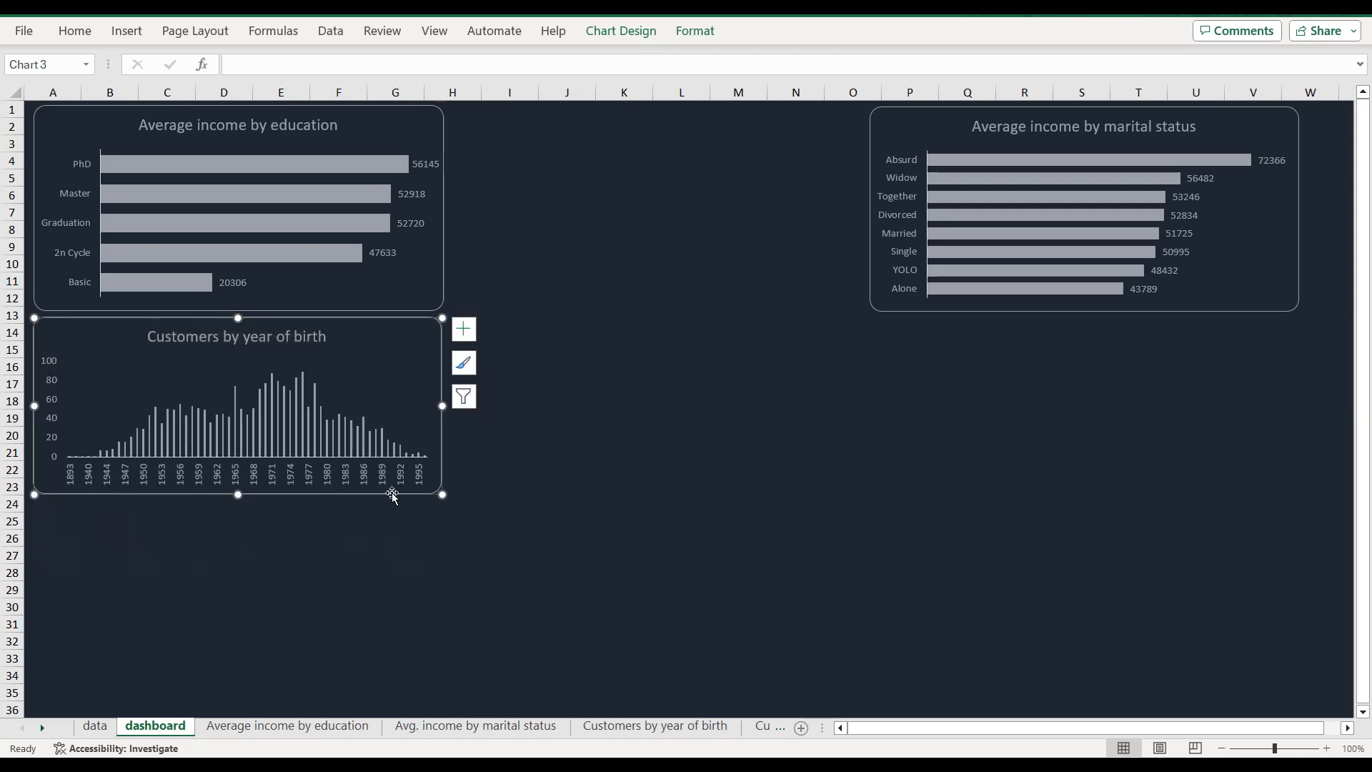
left_click_drag(238, 495, 238, 503)
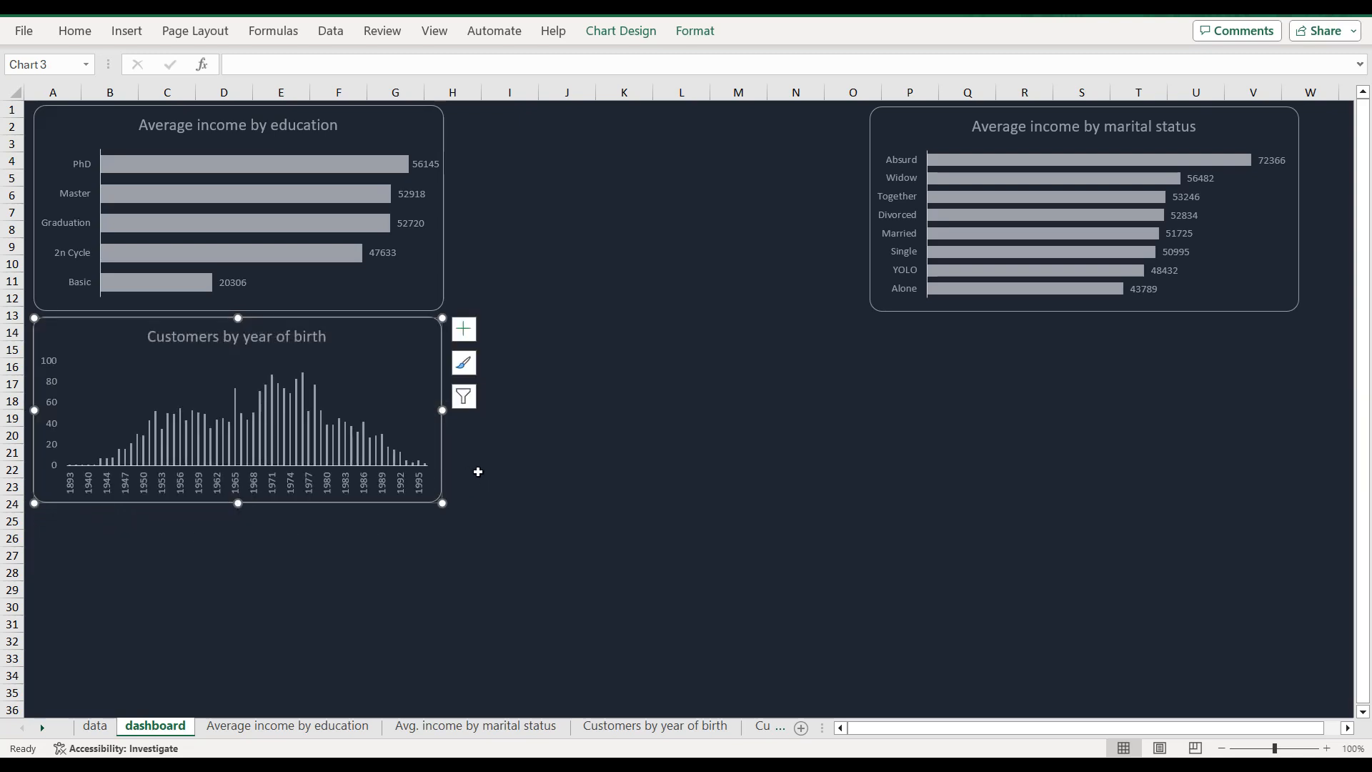
left_click(604, 461)
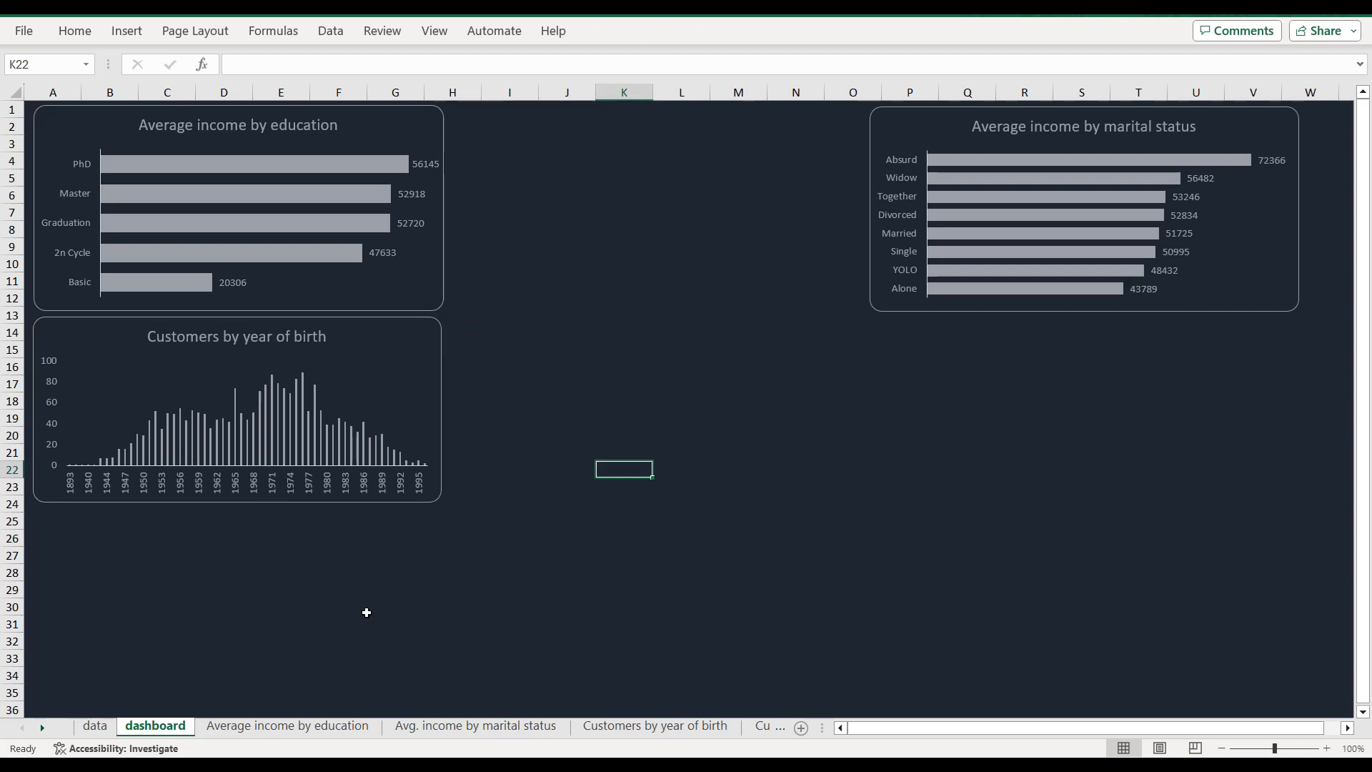
Step: On the "Customers by marital status kid" sheet, build the PivotTable with Marital_Status as rows and the sum of Kidhome as values
left_click(41, 728)
left_click(42, 728)
left_click(731, 729)
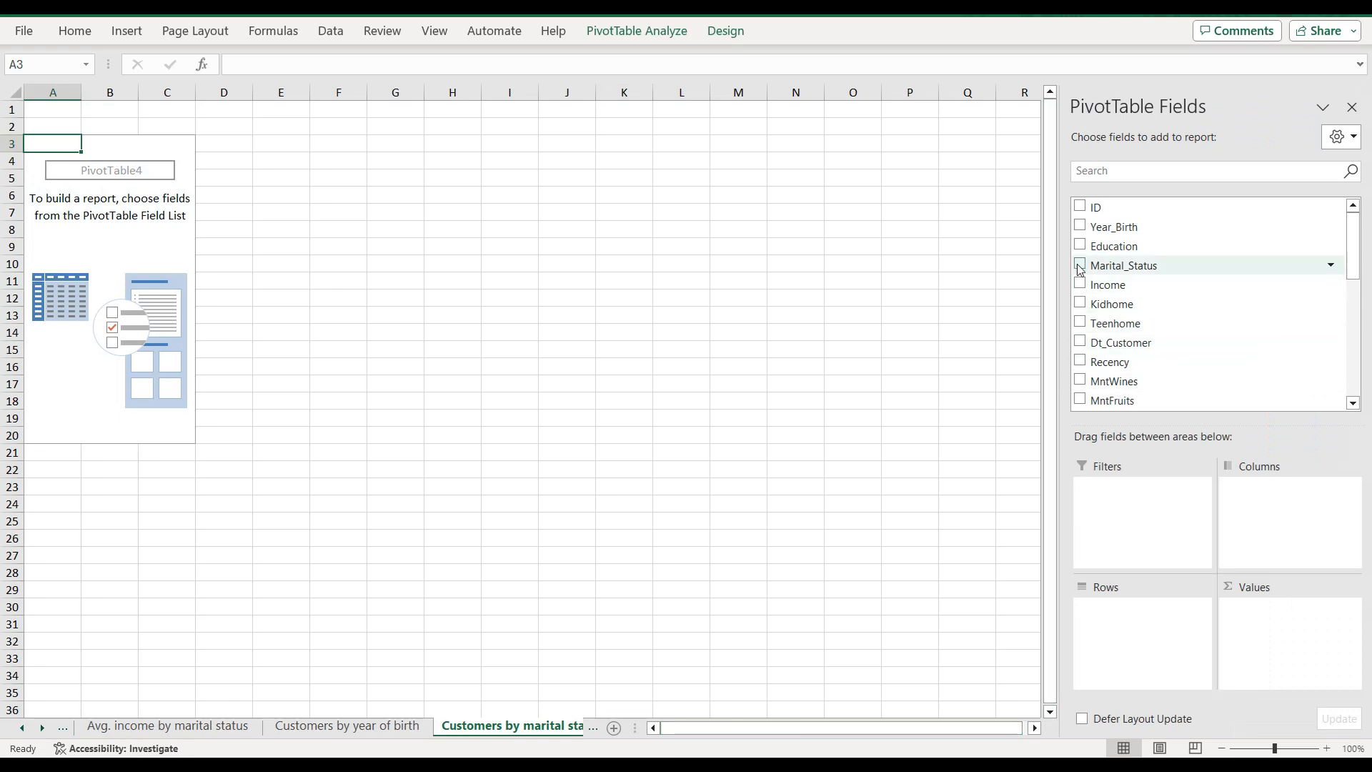
left_click_drag(1092, 269, 1147, 637)
scroll(1136, 293, "down", 1)
left_click_drag(1135, 289, 1274, 627)
Step: Copy the PivotTable range A3:B11 without the grand total and paste it as values starting at E3
left_click_drag(58, 144, 150, 286)
key("ctrl+c")
left_click(361, 143)
right_click(363, 146)
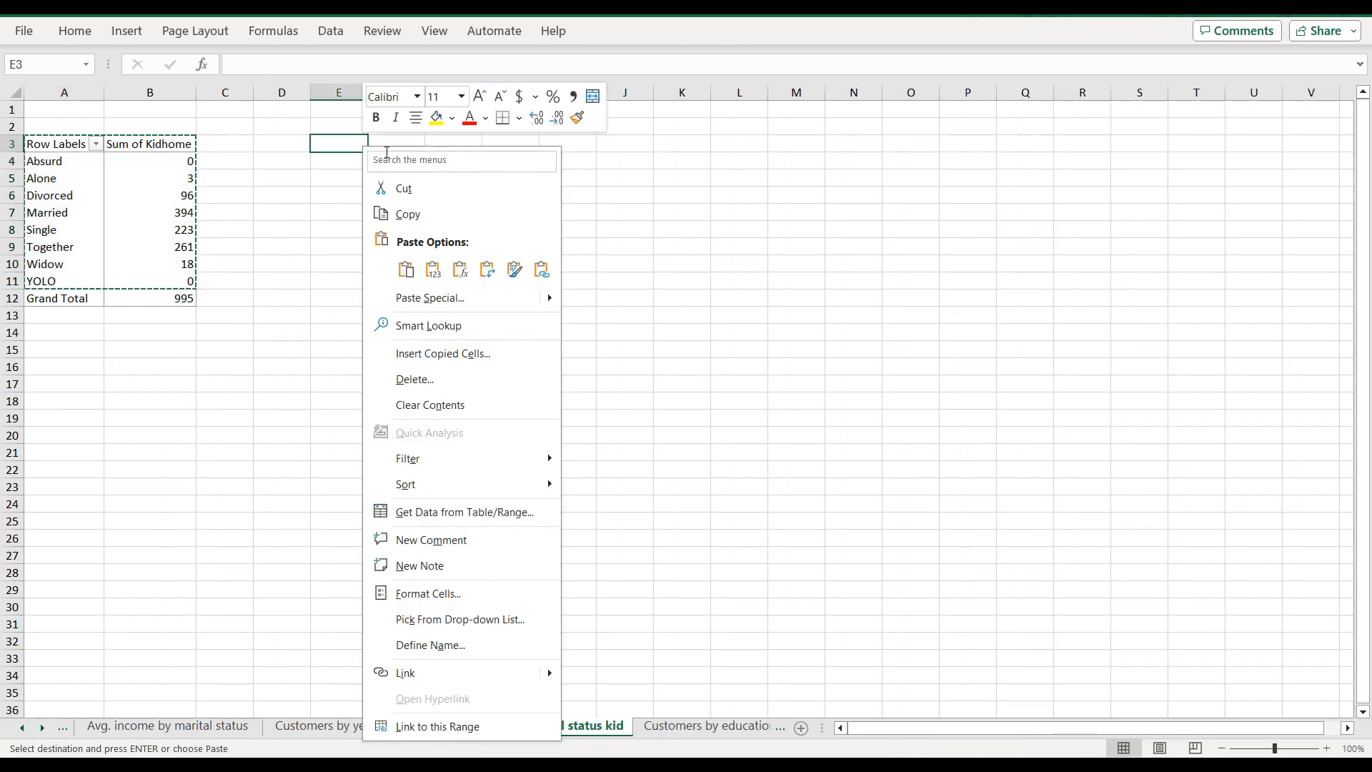
left_click(434, 270)
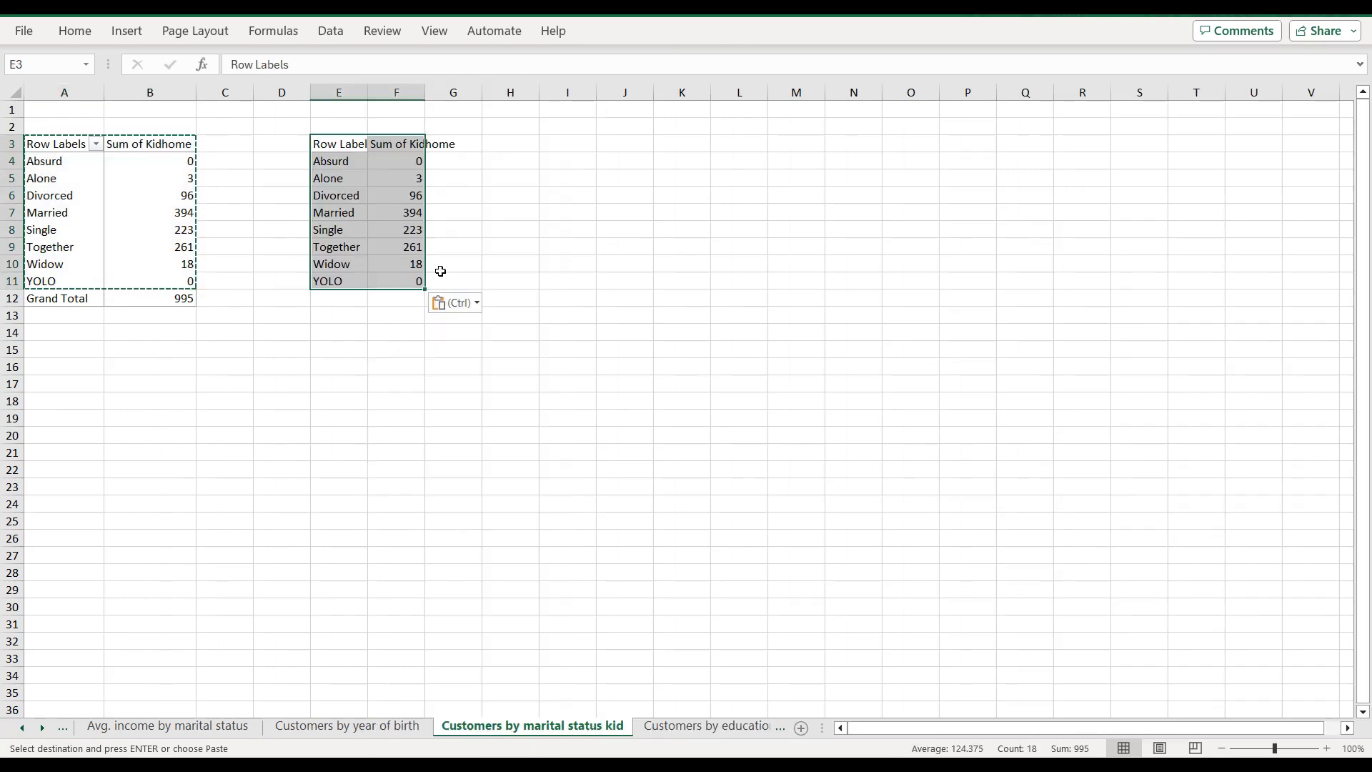
Step: Change the header in E3 to "Marital status"
left_click(357, 144)
double_click(284, 65)
triple_click(284, 66)
type("Marital status")
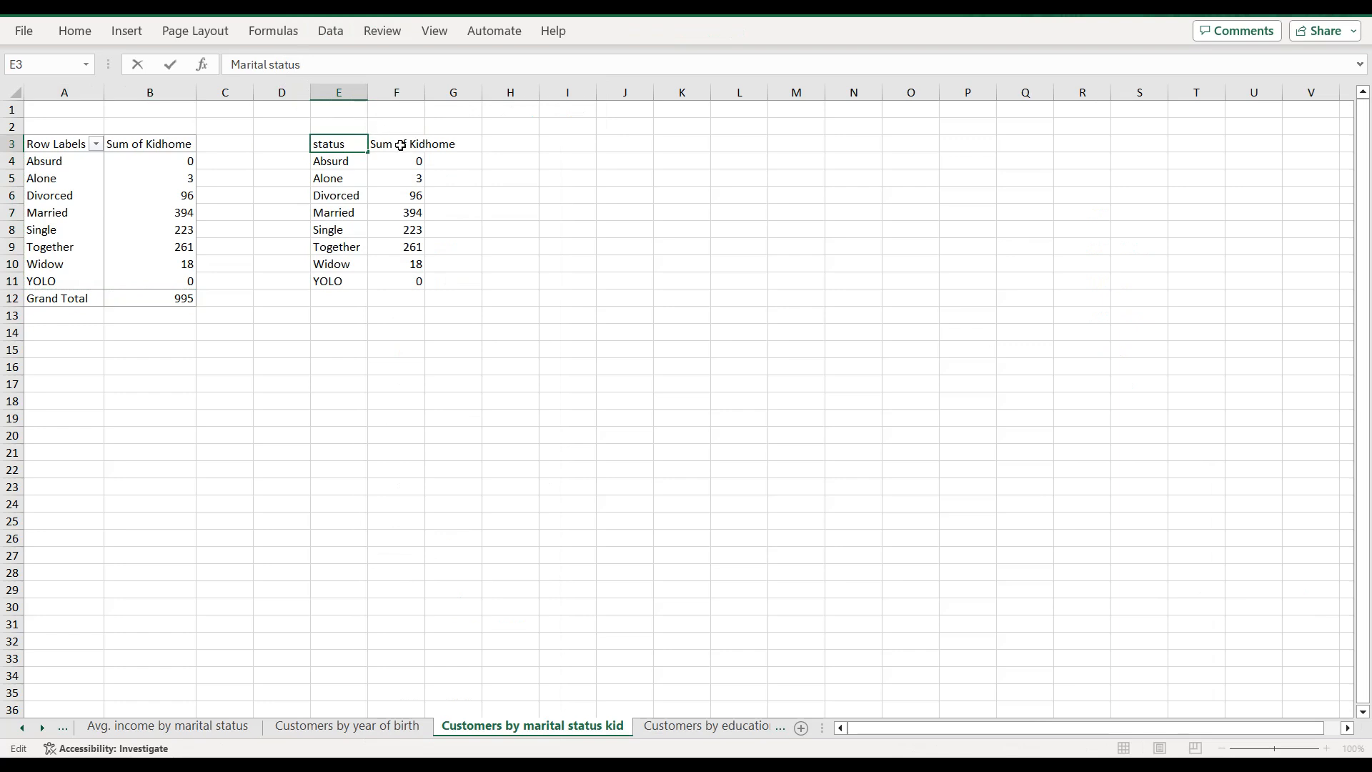
Step: Change the header in F3 to "Kids at home"
left_click(401, 145)
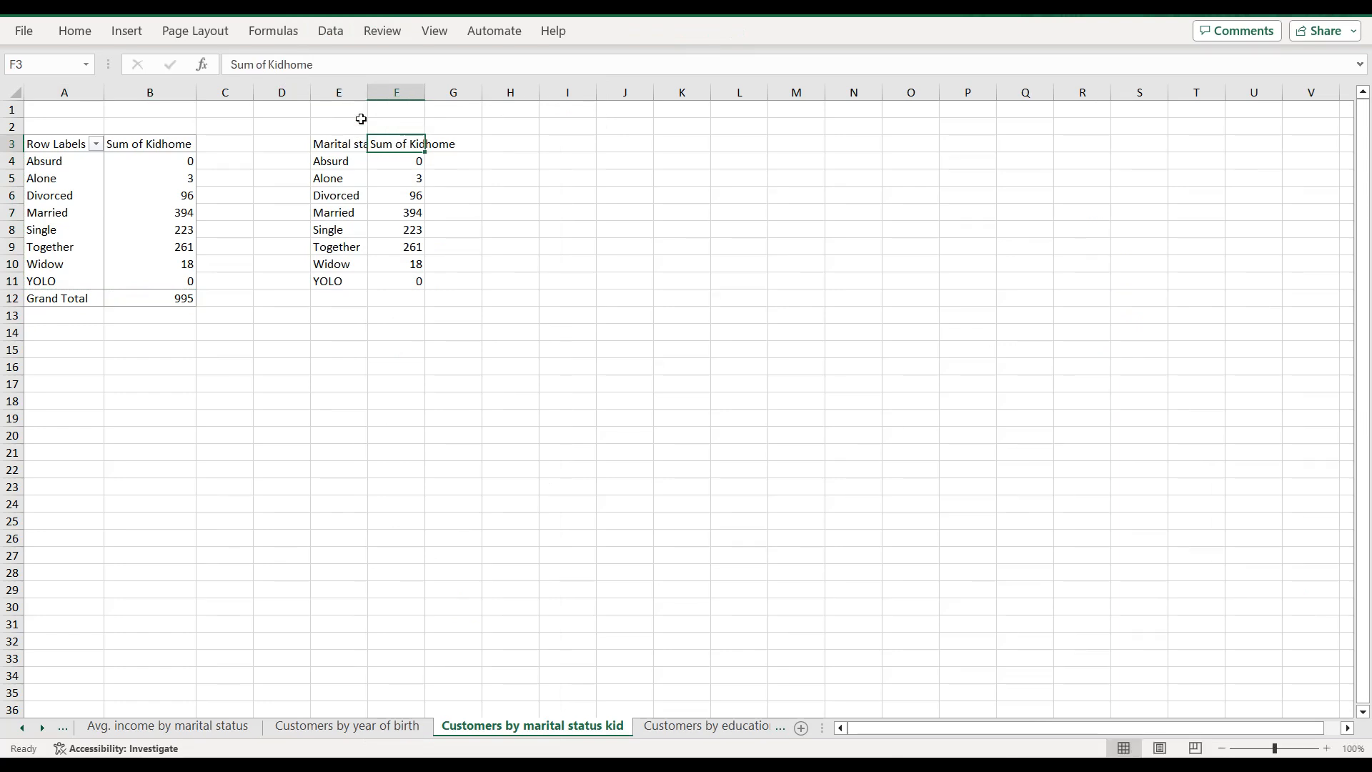
left_click(274, 65)
key("BackSpace")
key("BackSpace")
key("BackSpace")
key("BackSpace")
key("BackSpace")
key("BackSpace")
key("BackSpace")
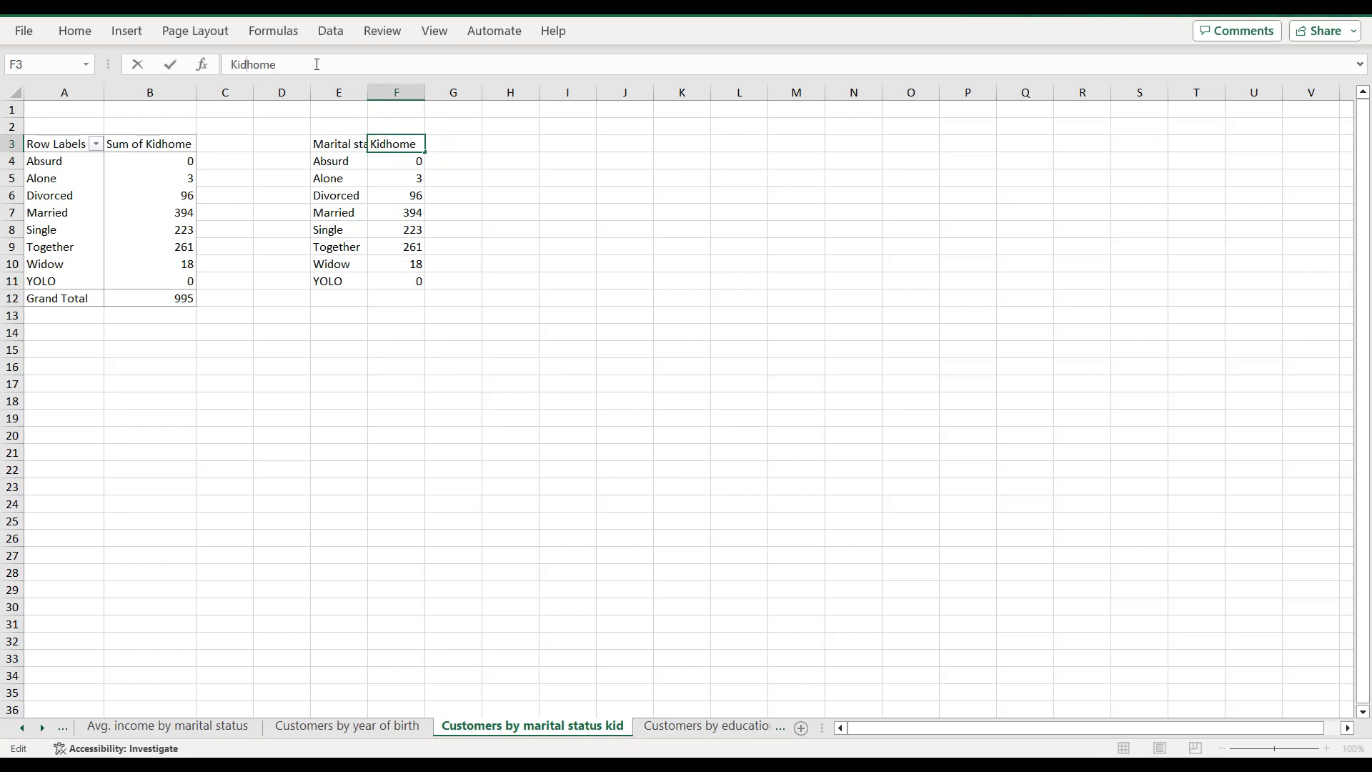
type("s at")
Step: Convert the pasted range E3:F11 into a table with headers
double_click(320, 144)
key("ctrl+a")
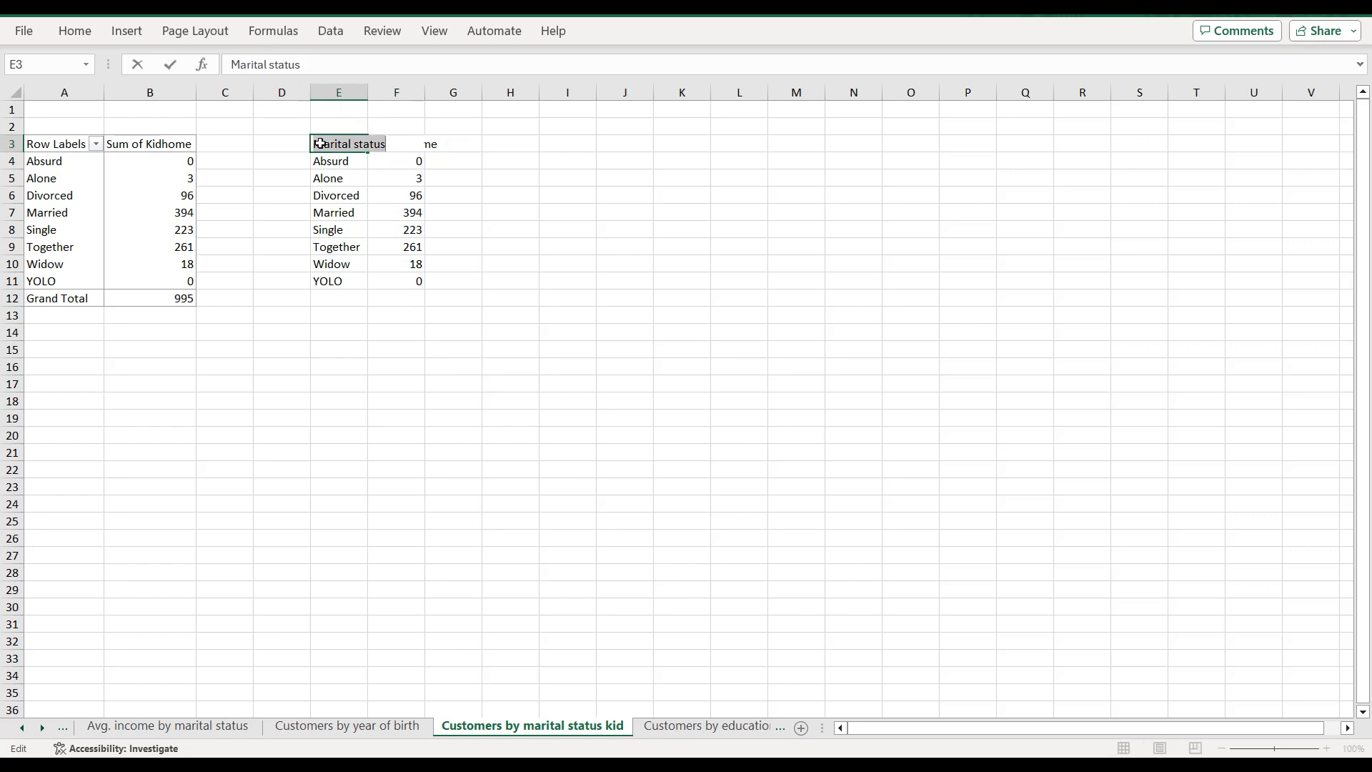
left_click(358, 175)
left_click(356, 146)
key("ctrl+a")
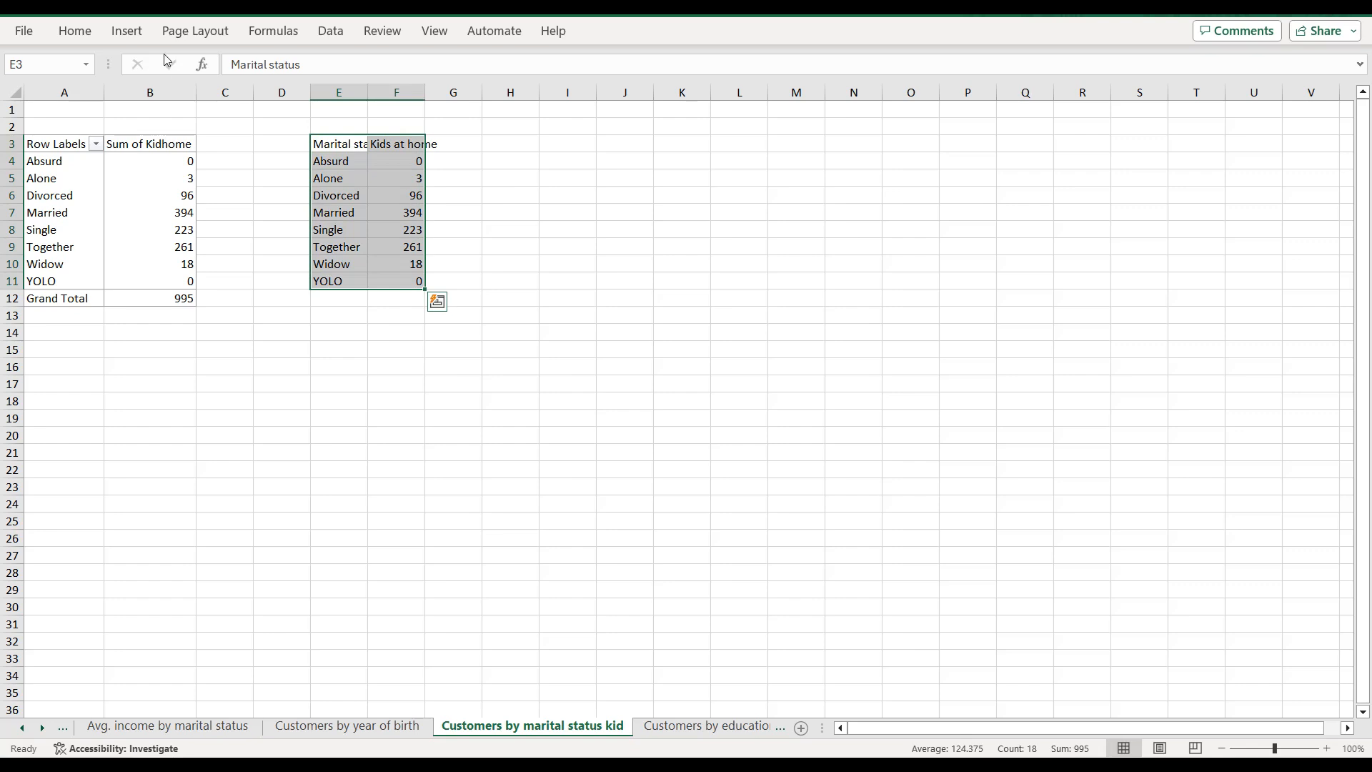
left_click(119, 31)
left_click(153, 71)
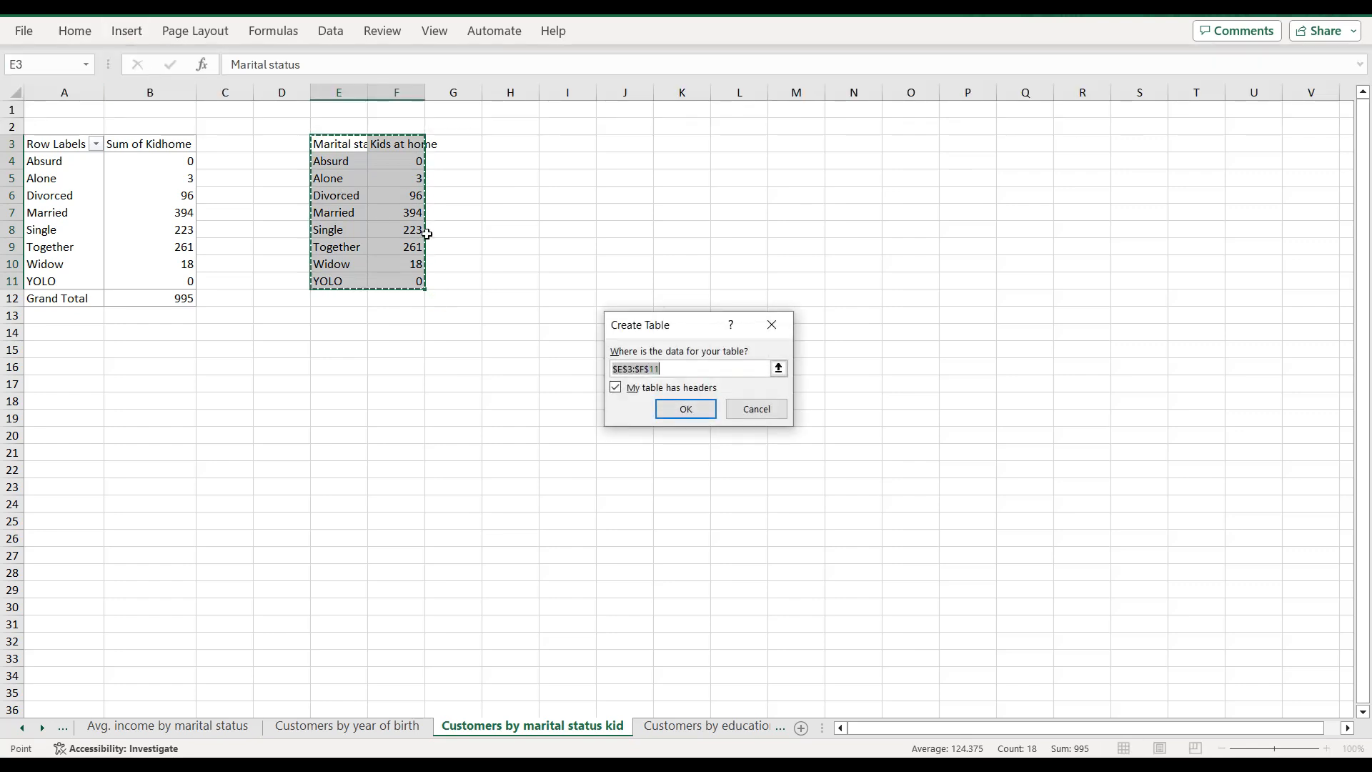
left_click(683, 408)
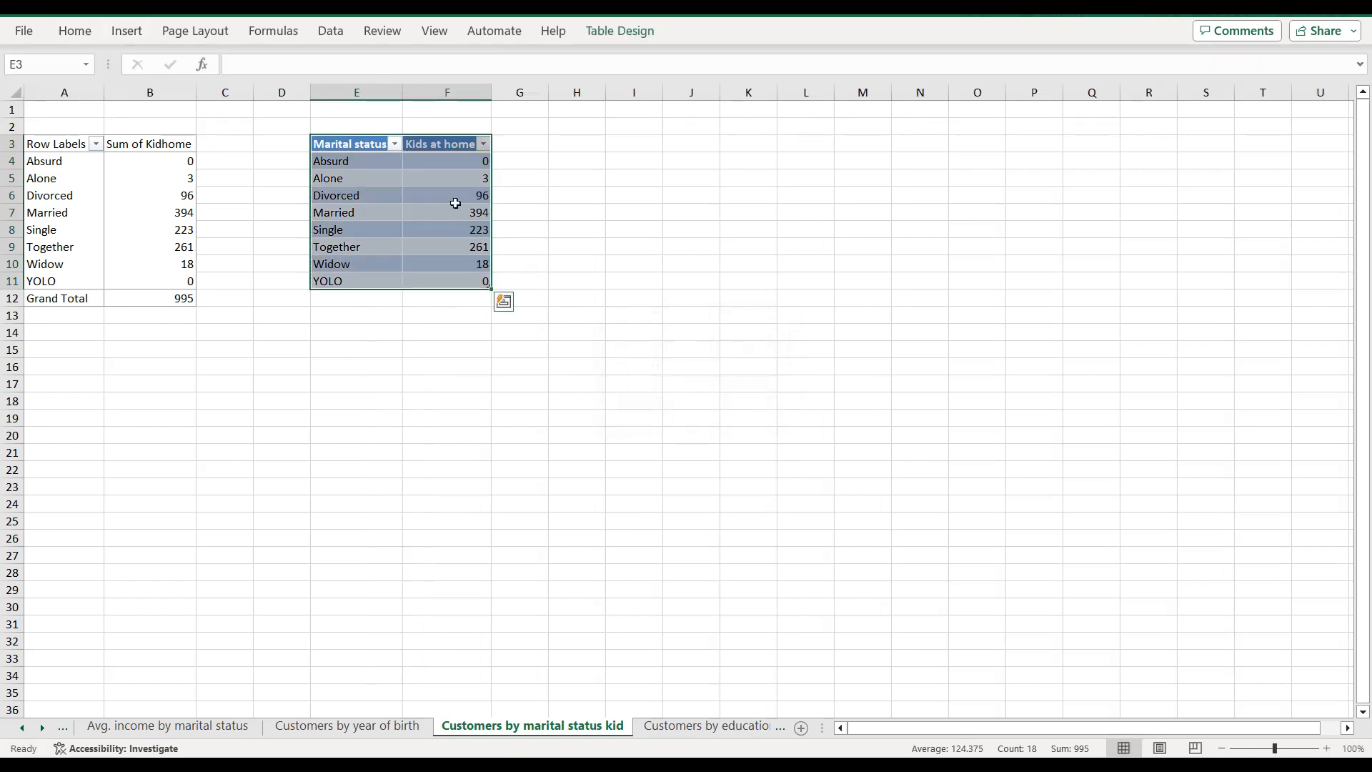
Step: Sort the marital status table by Kids at home from largest to smallest
left_click(458, 191)
left_click(483, 143)
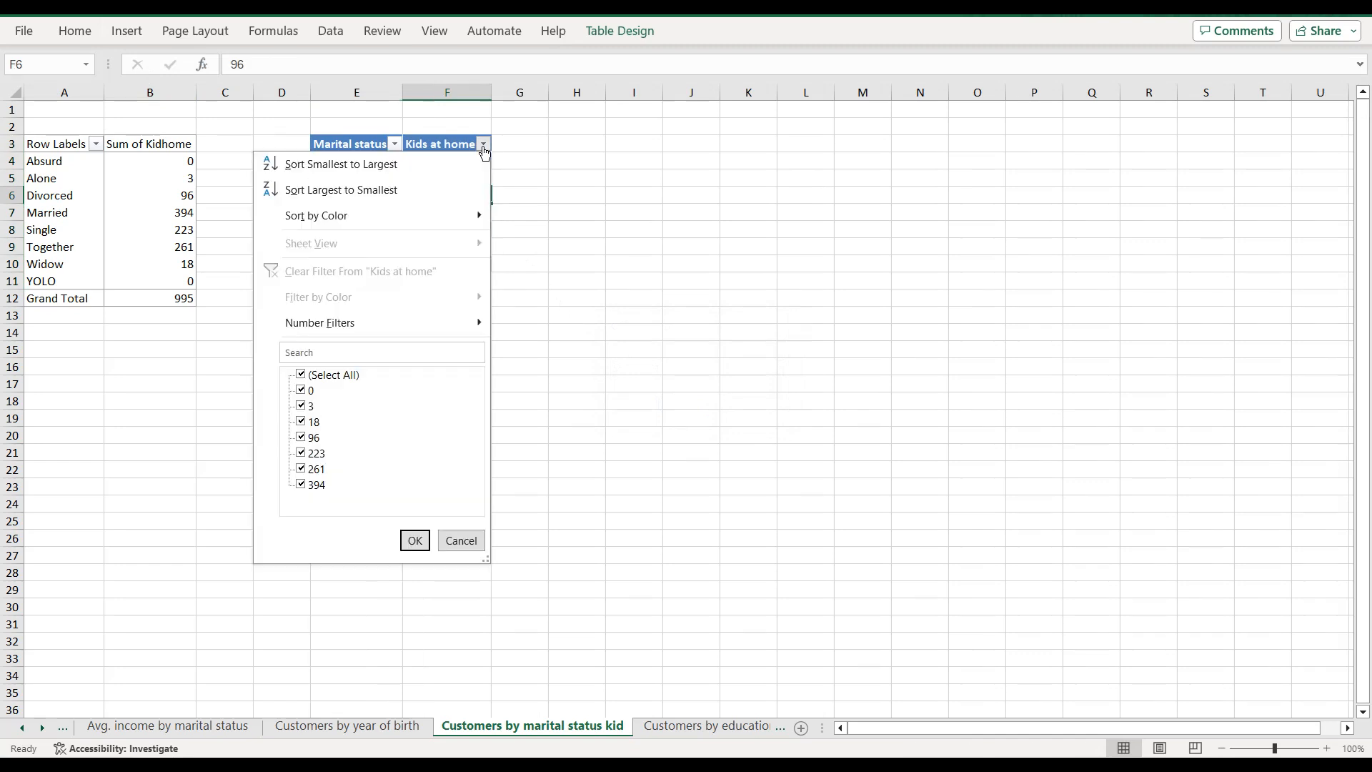
left_click(384, 190)
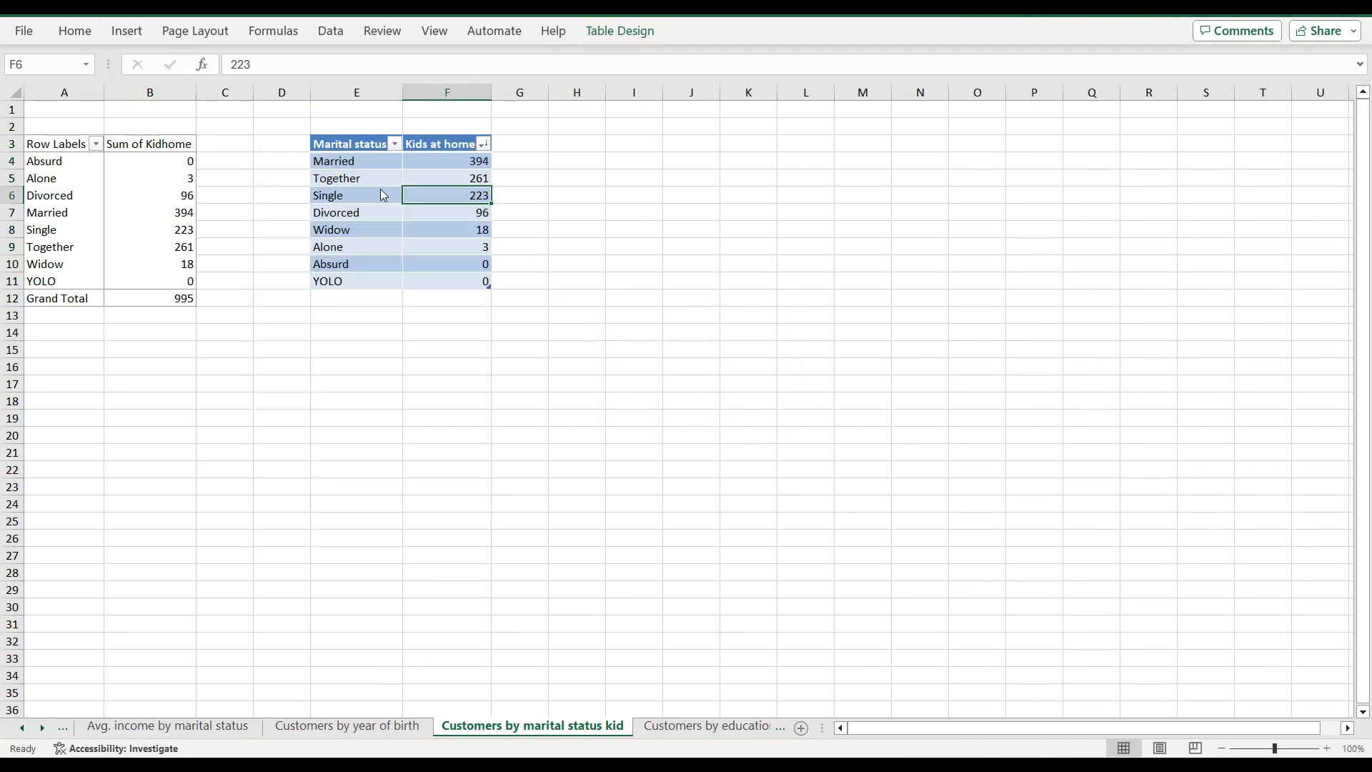
Step: Insert the recommended clustered column chart from the whole marital status and kids at home table
double_click(369, 145)
key("ctrl+a")
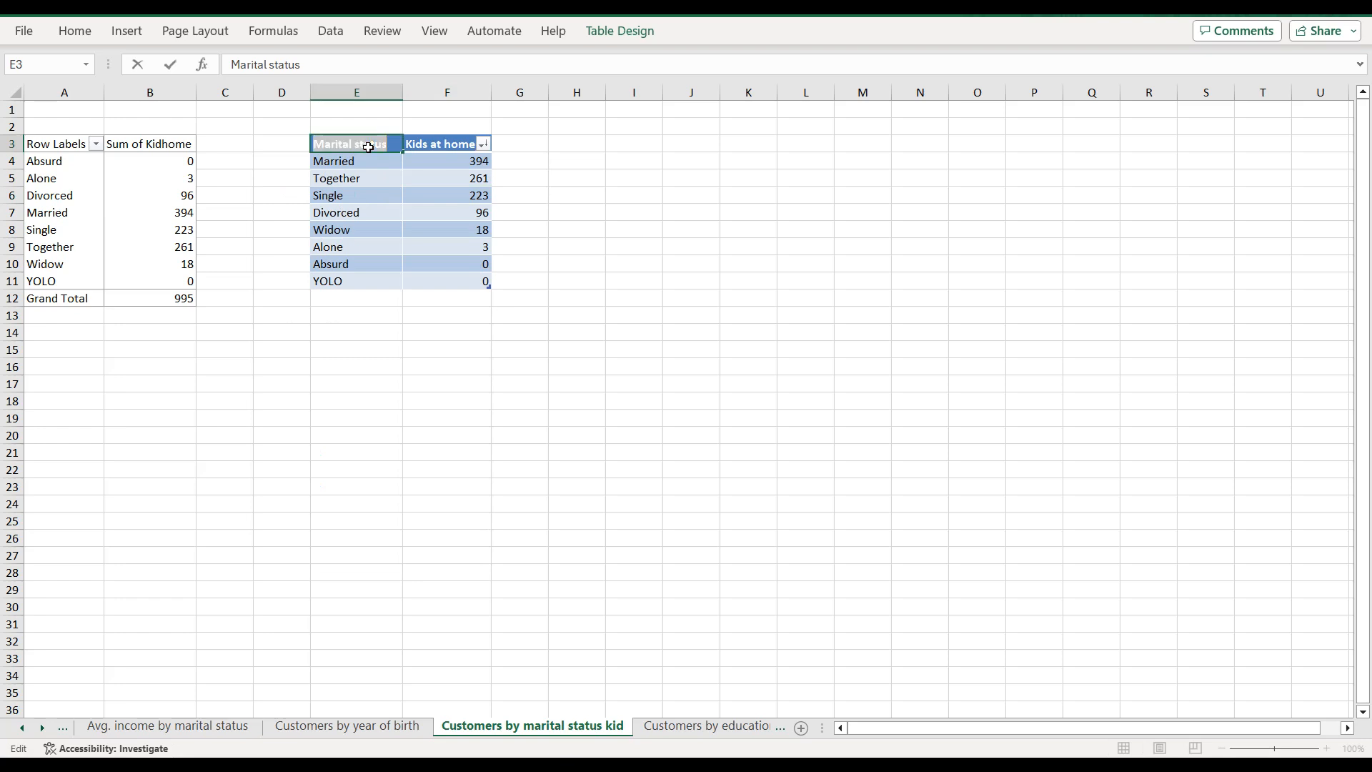
left_click(380, 186)
left_click(368, 143)
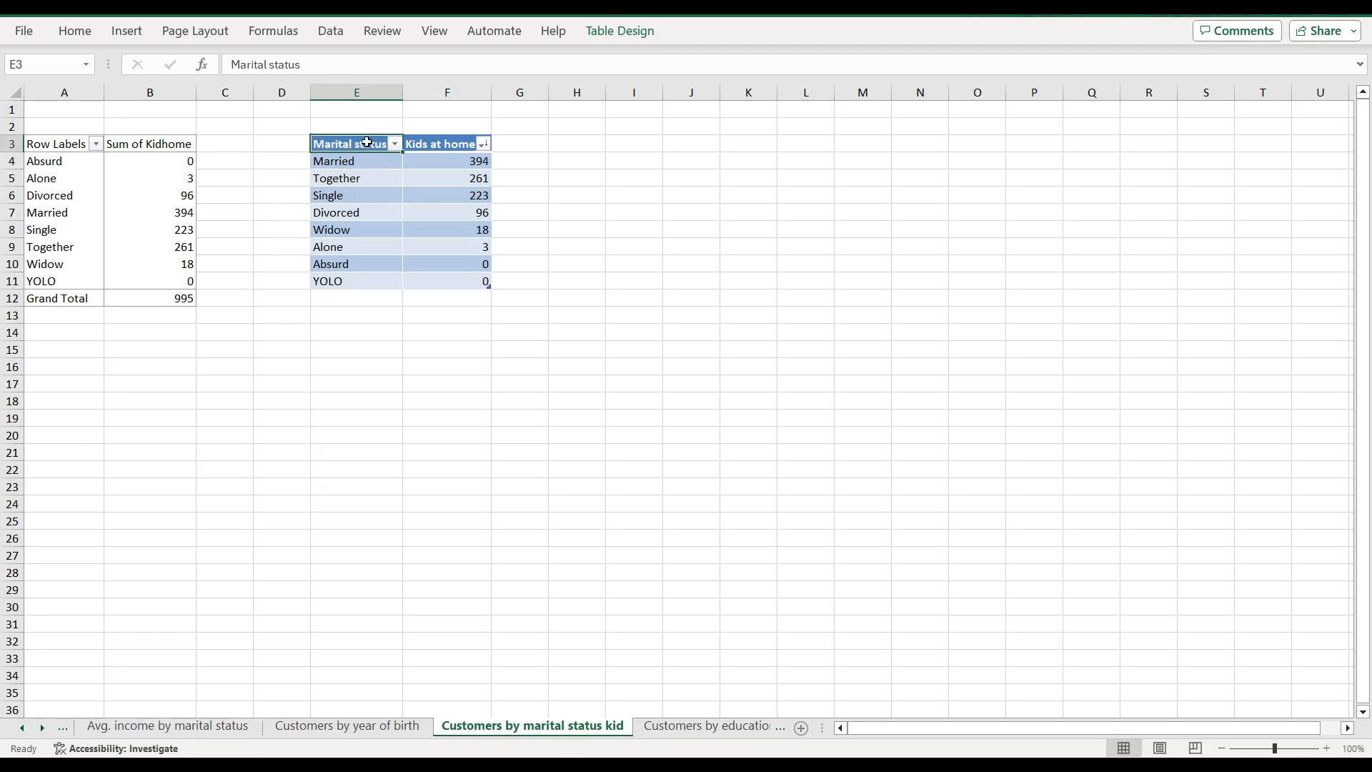
key("ctrl+a")
left_click(127, 31)
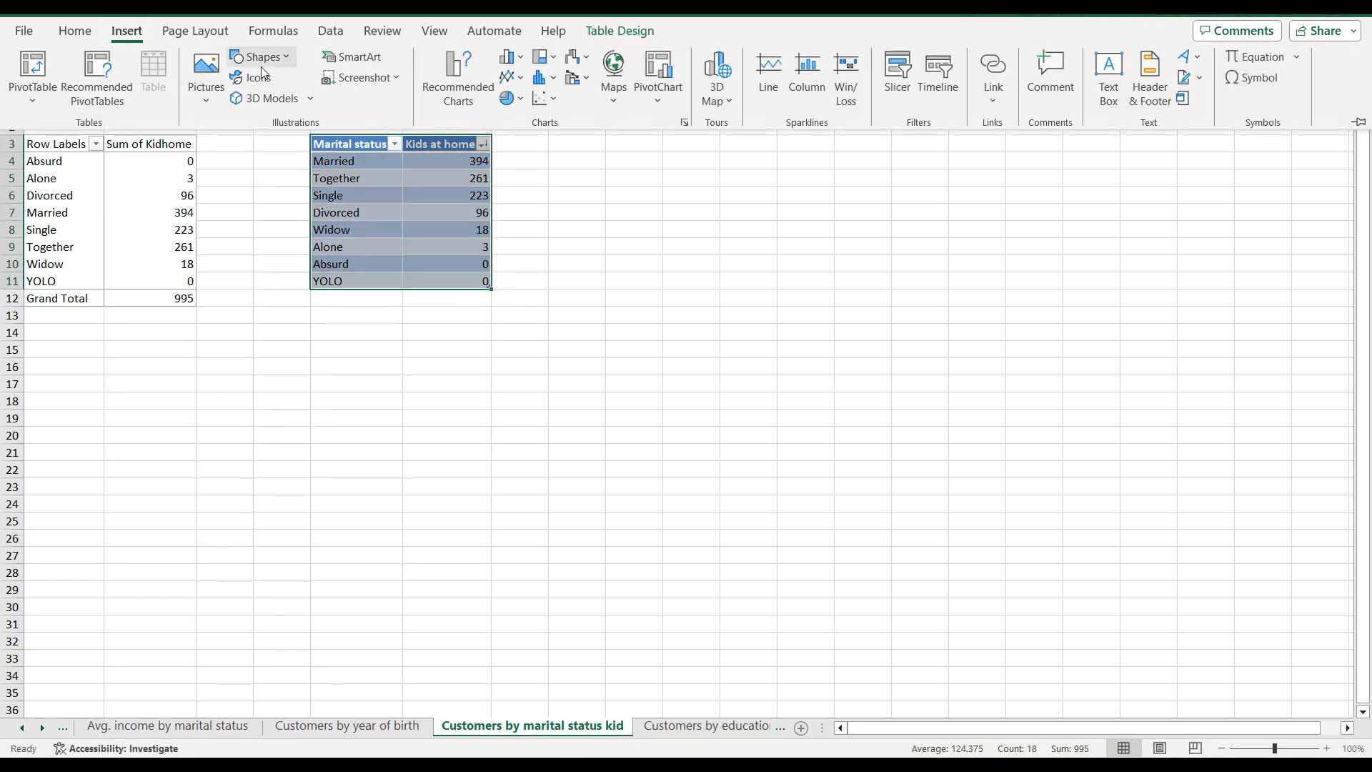
left_click(464, 81)
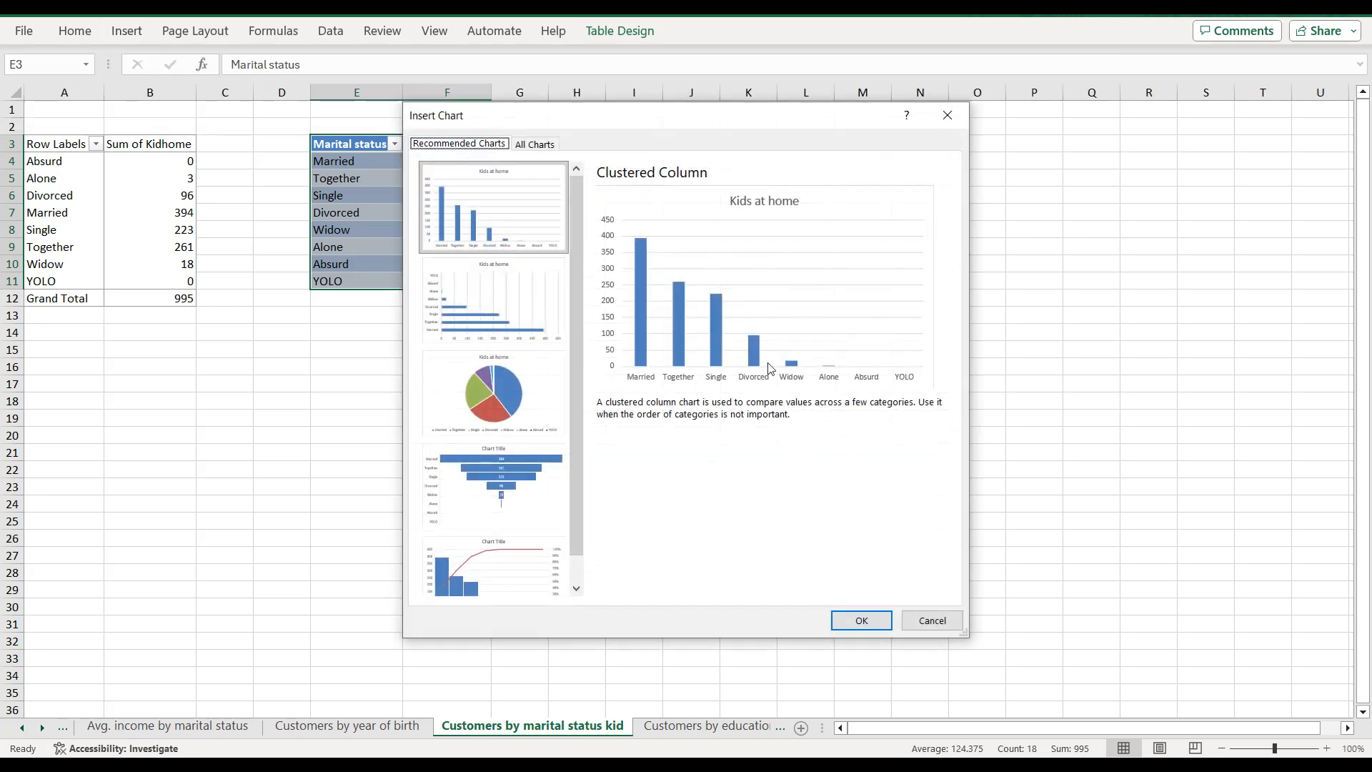
left_click(864, 621)
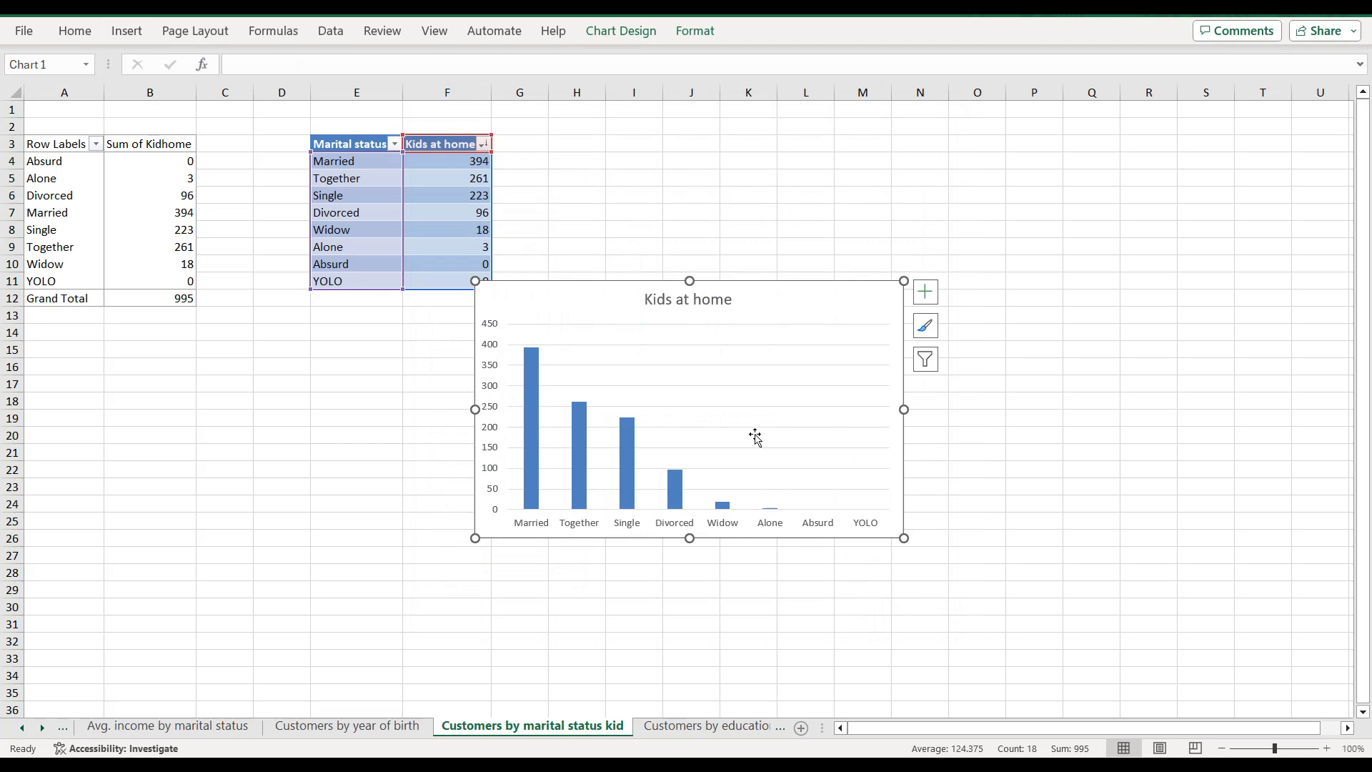
Step: Remove the gridlines and the vertical axis from the Kids at home chart and show data labels
left_click(925, 291)
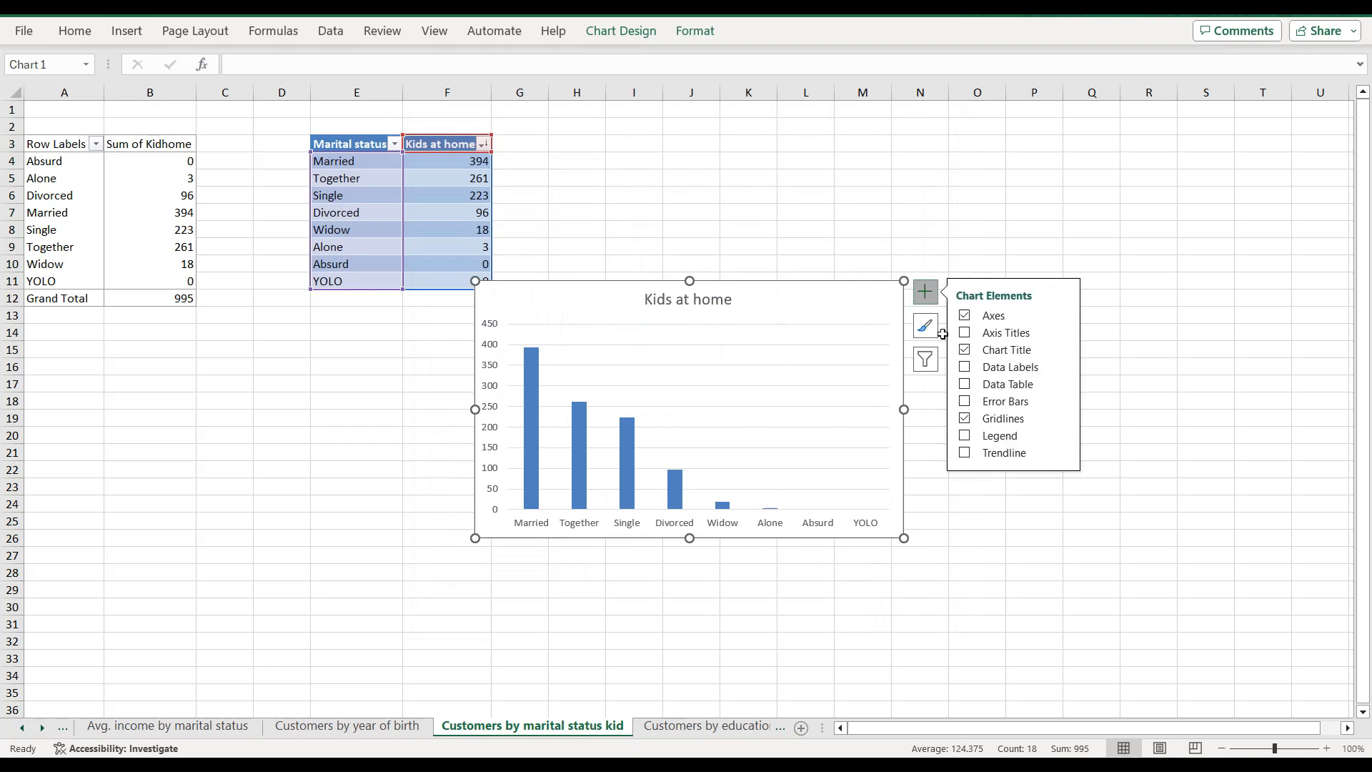
left_click(966, 418)
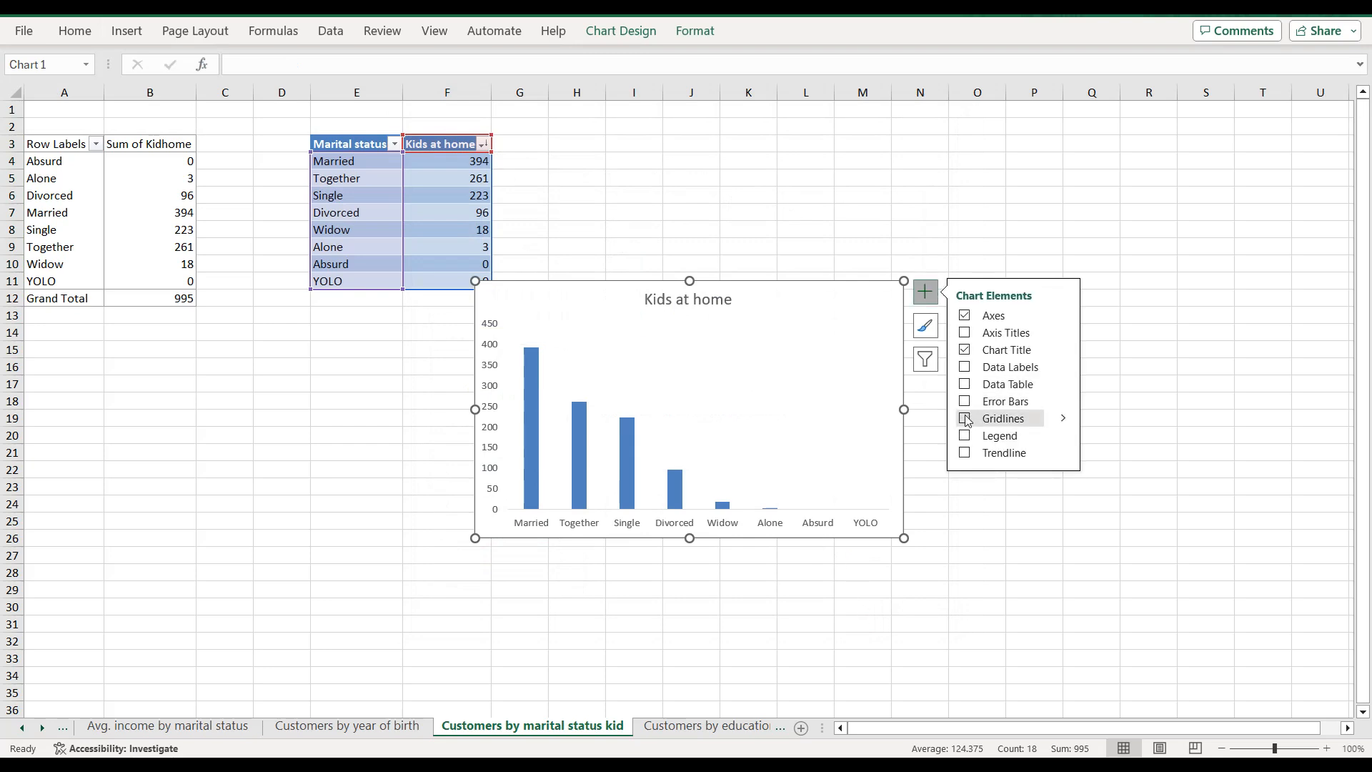
left_click(968, 370)
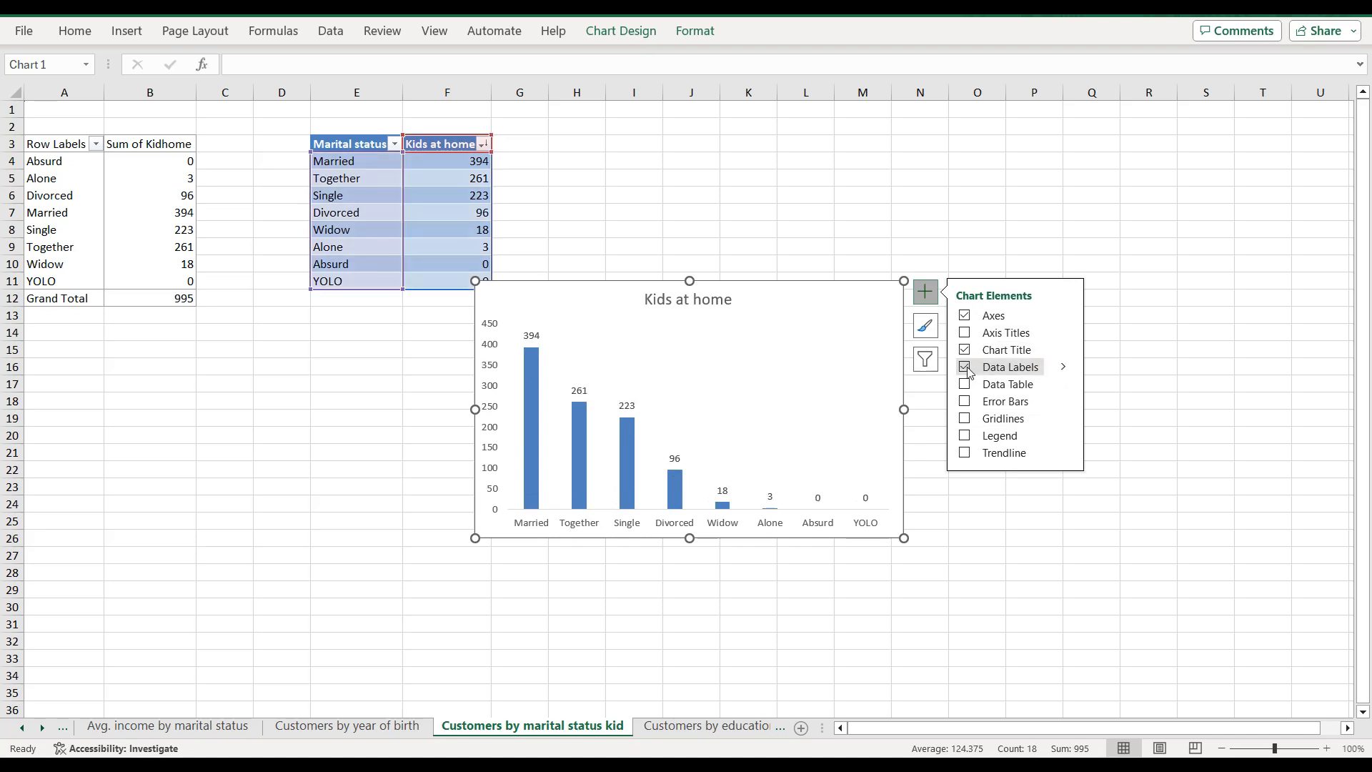
left_click(492, 346)
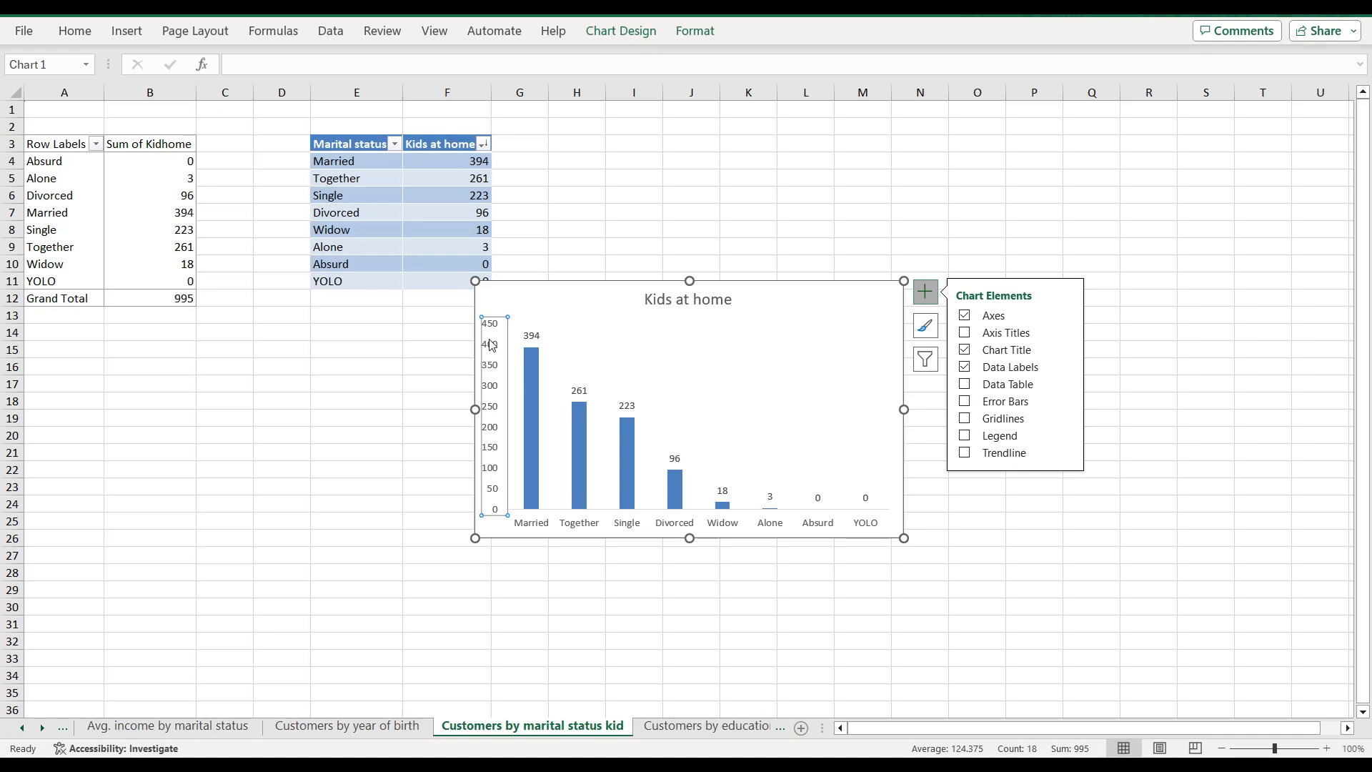
key("Delete")
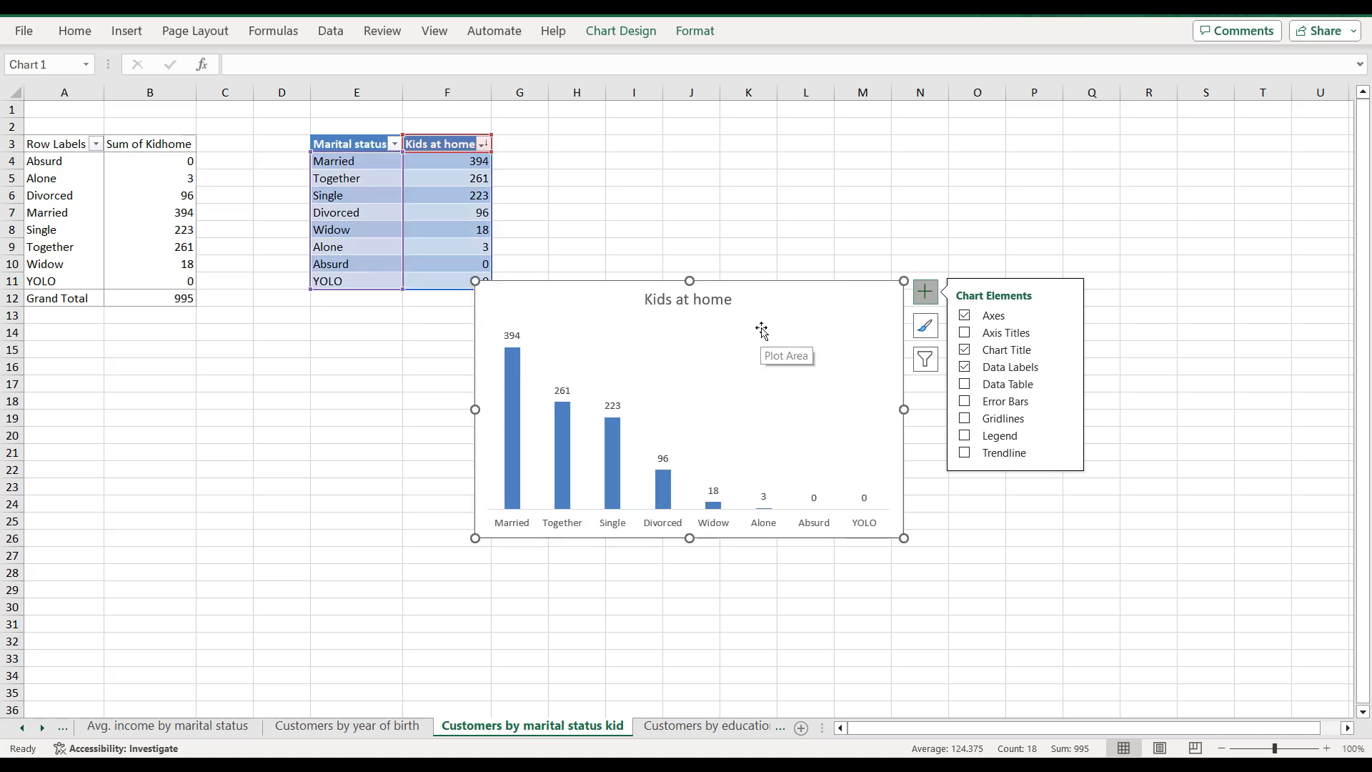
Step: Fill the Kids at home chart area with the dark navy color used on the dashboard
right_click(767, 304)
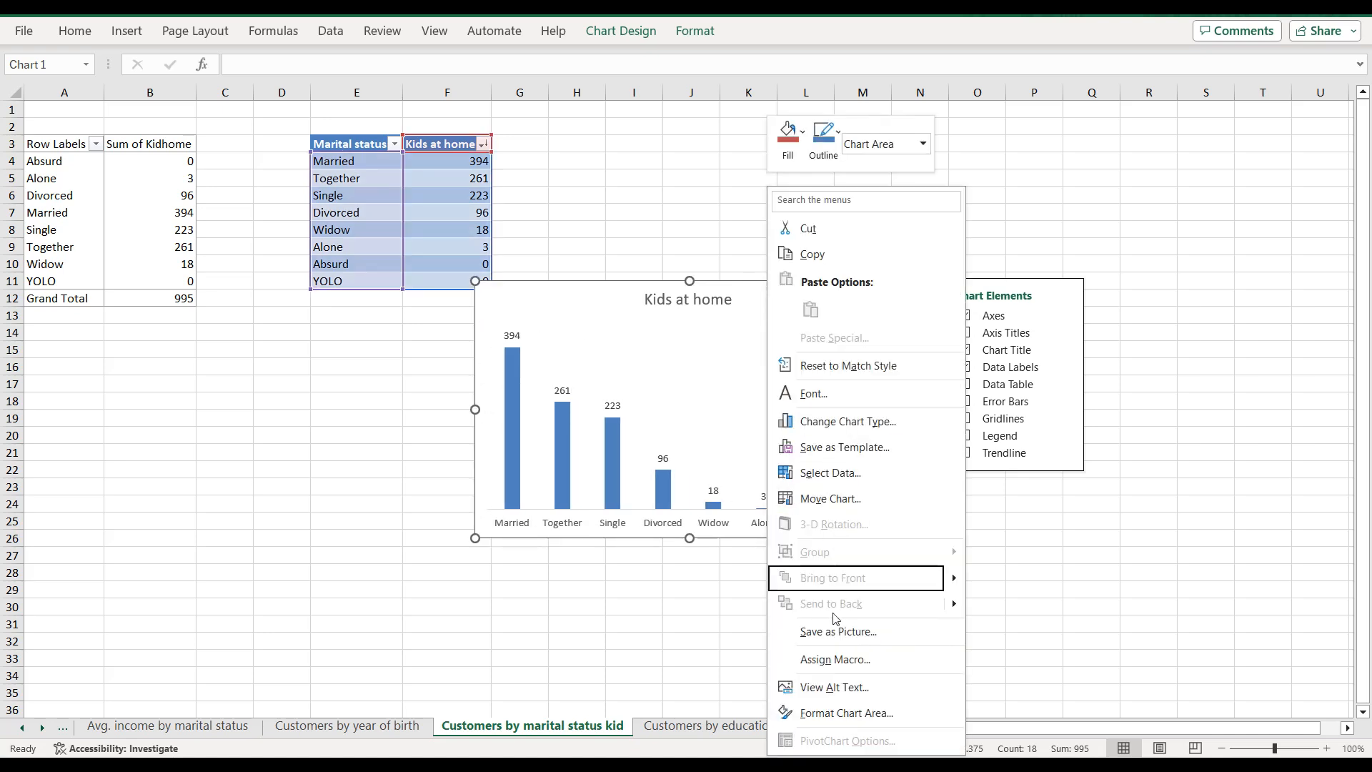
left_click(846, 710)
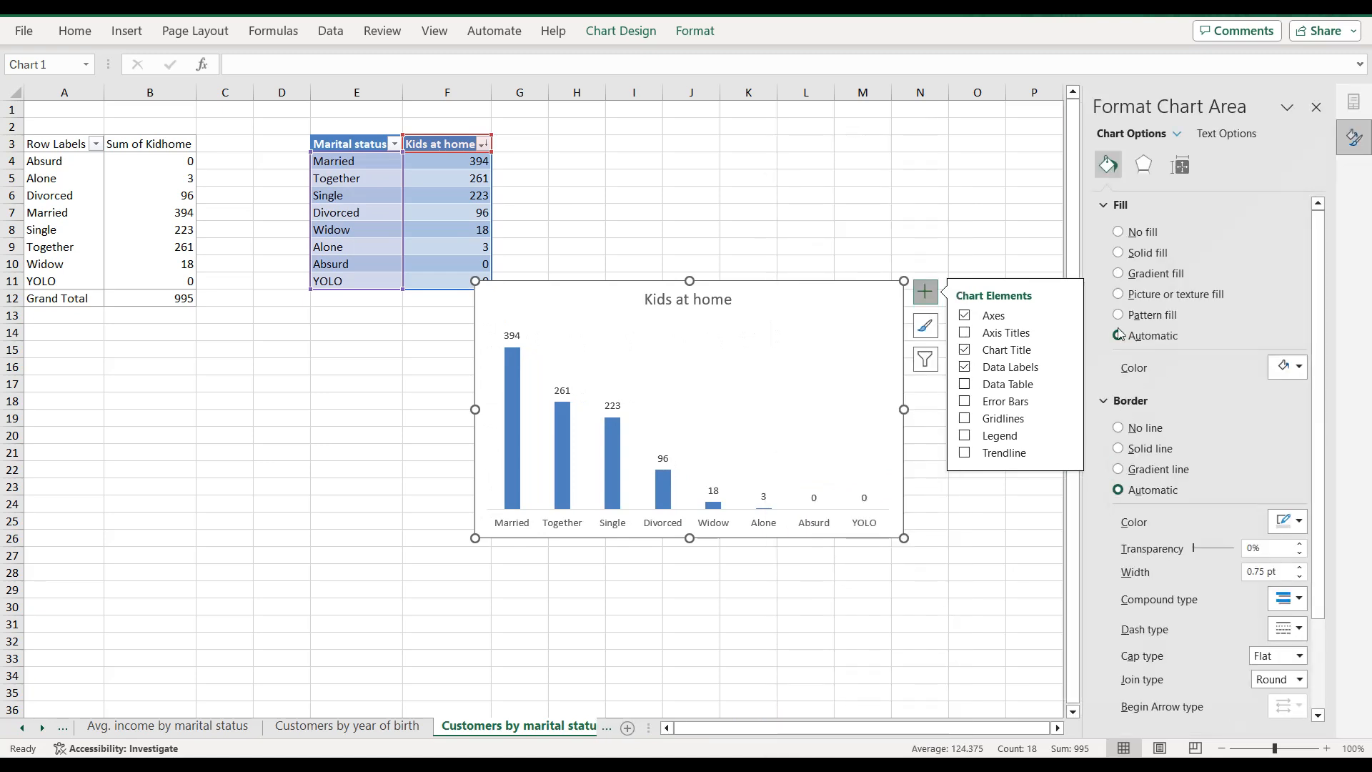
left_click(1284, 367)
left_click(1247, 586)
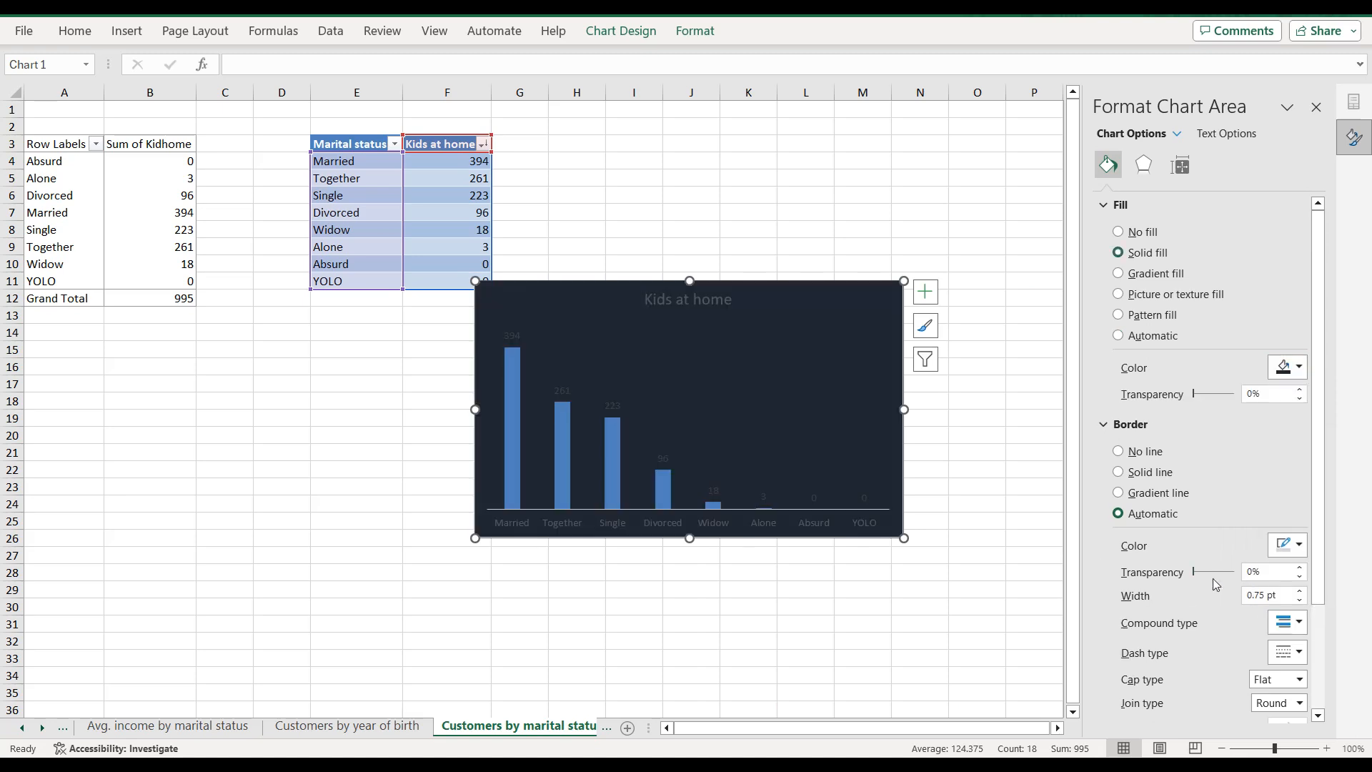
Step: Fill the columns of the Kids at home chart with the recently used grey
left_click(613, 457)
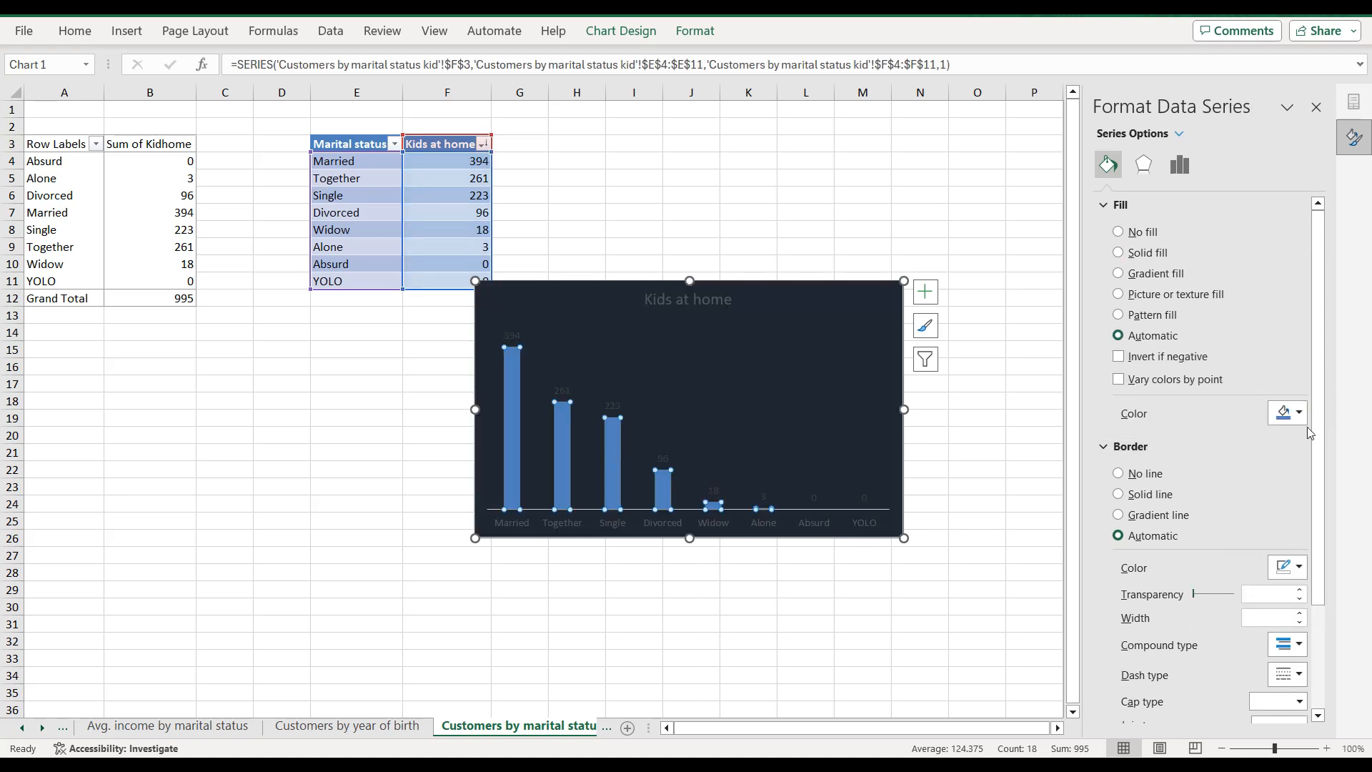
left_click(1289, 415)
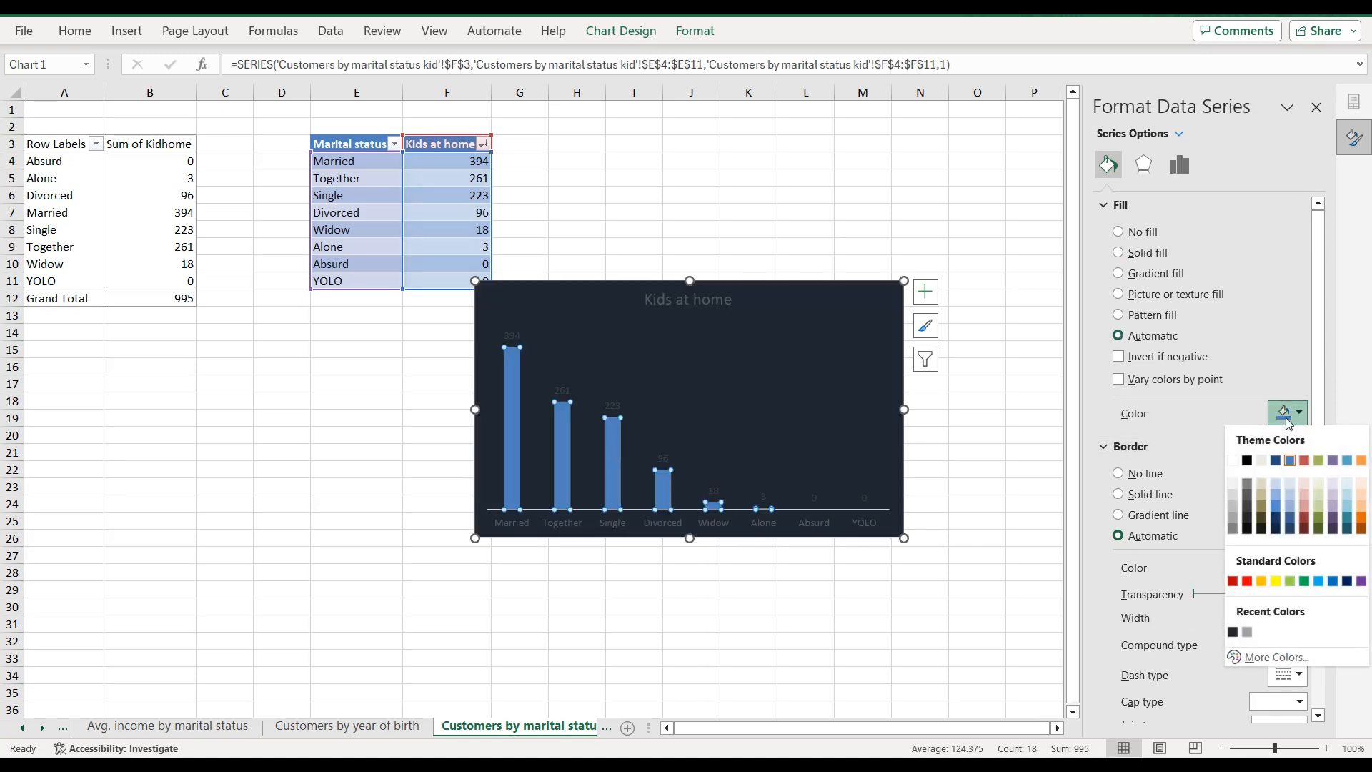
left_click(1247, 632)
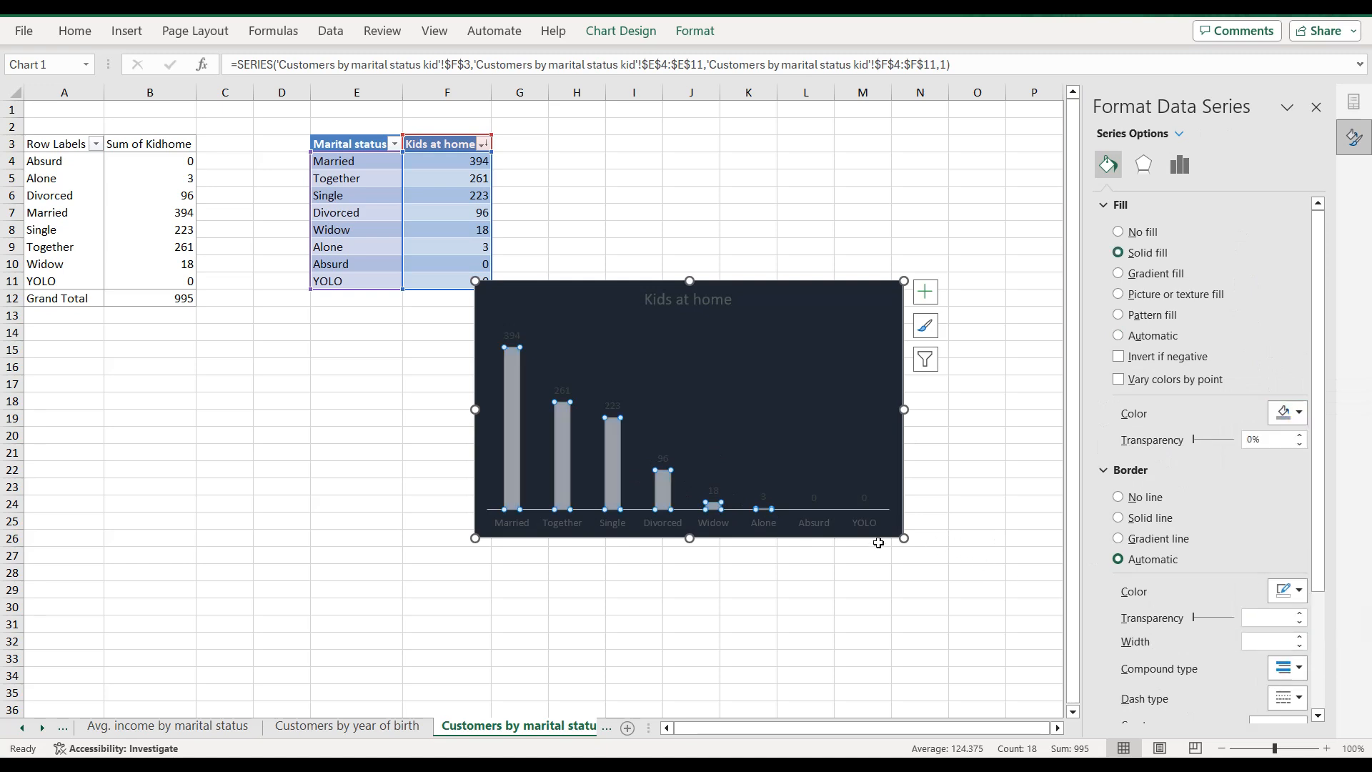
Step: Color the text of the horizontal axis labels and the chart title with the recently used grey
left_click(829, 522)
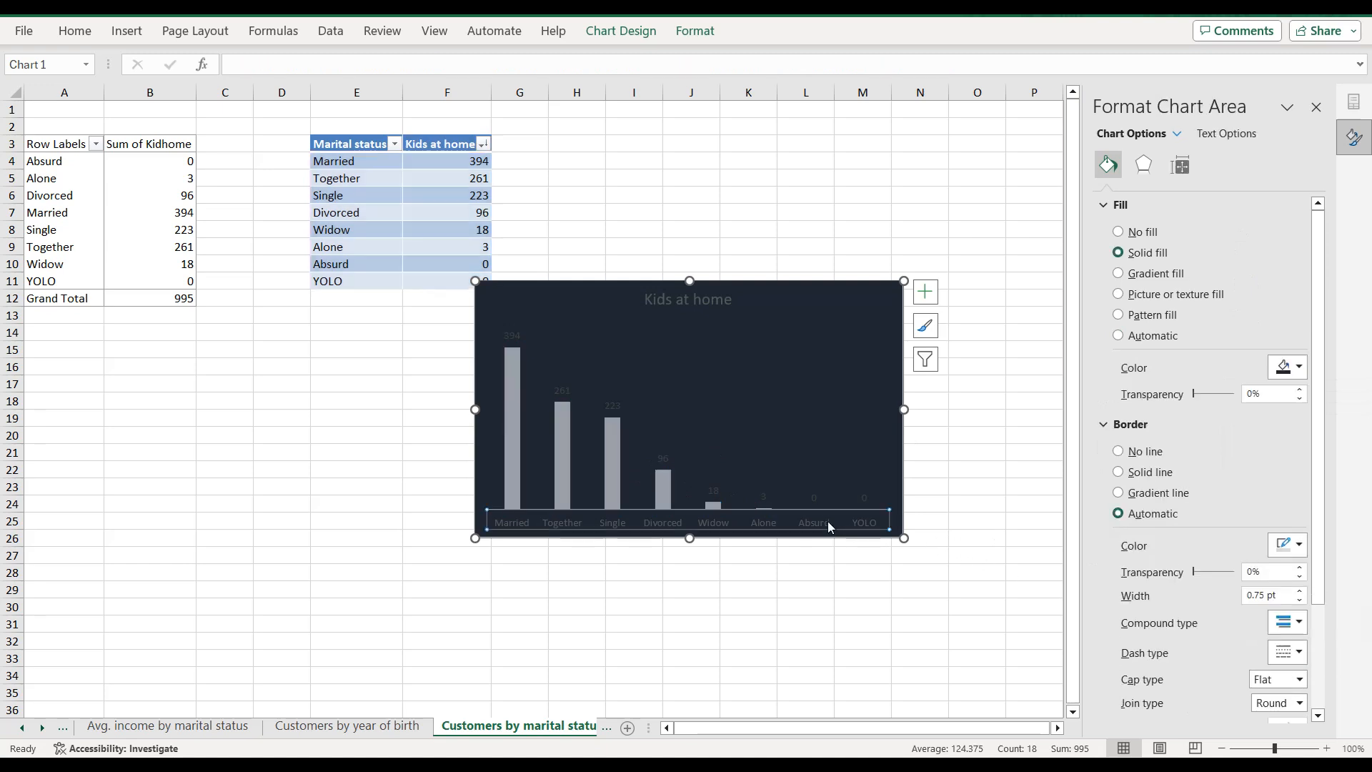
left_click(1220, 135)
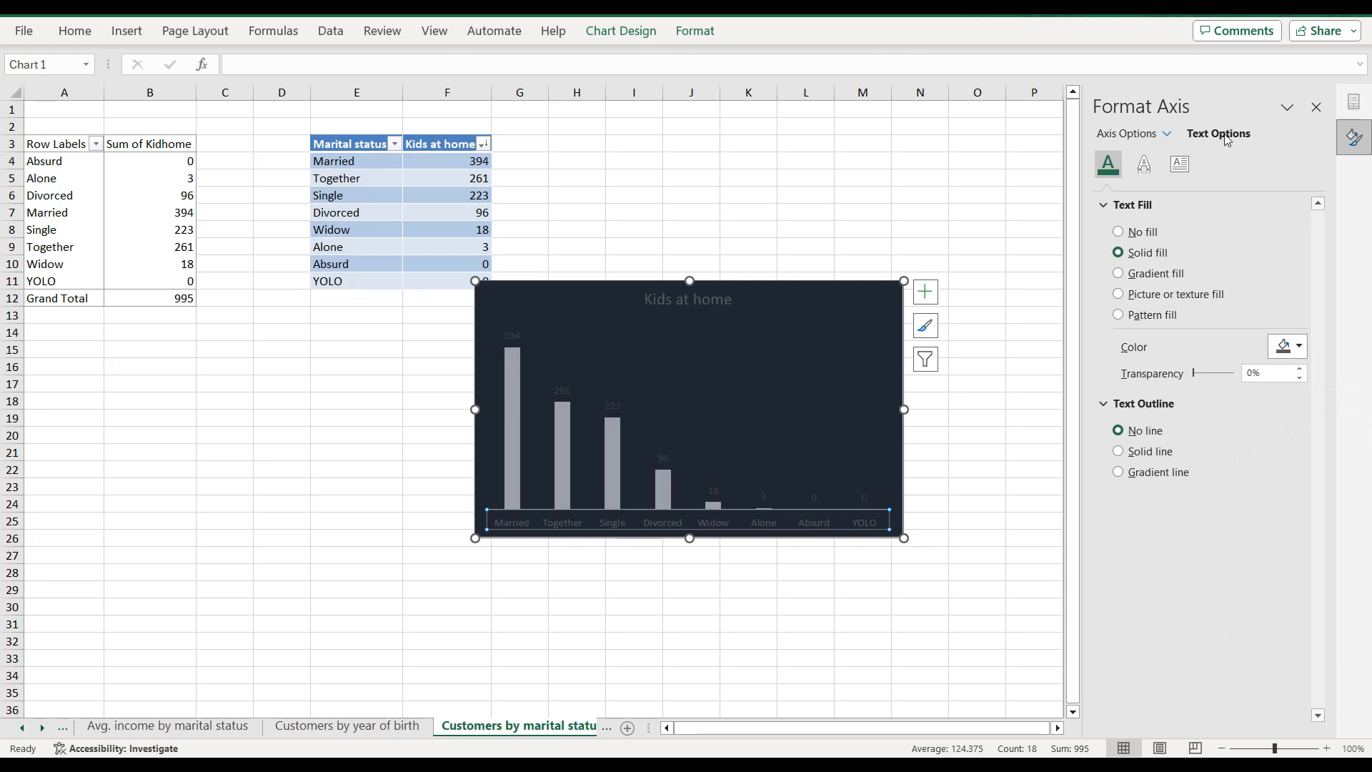
left_click(1287, 353)
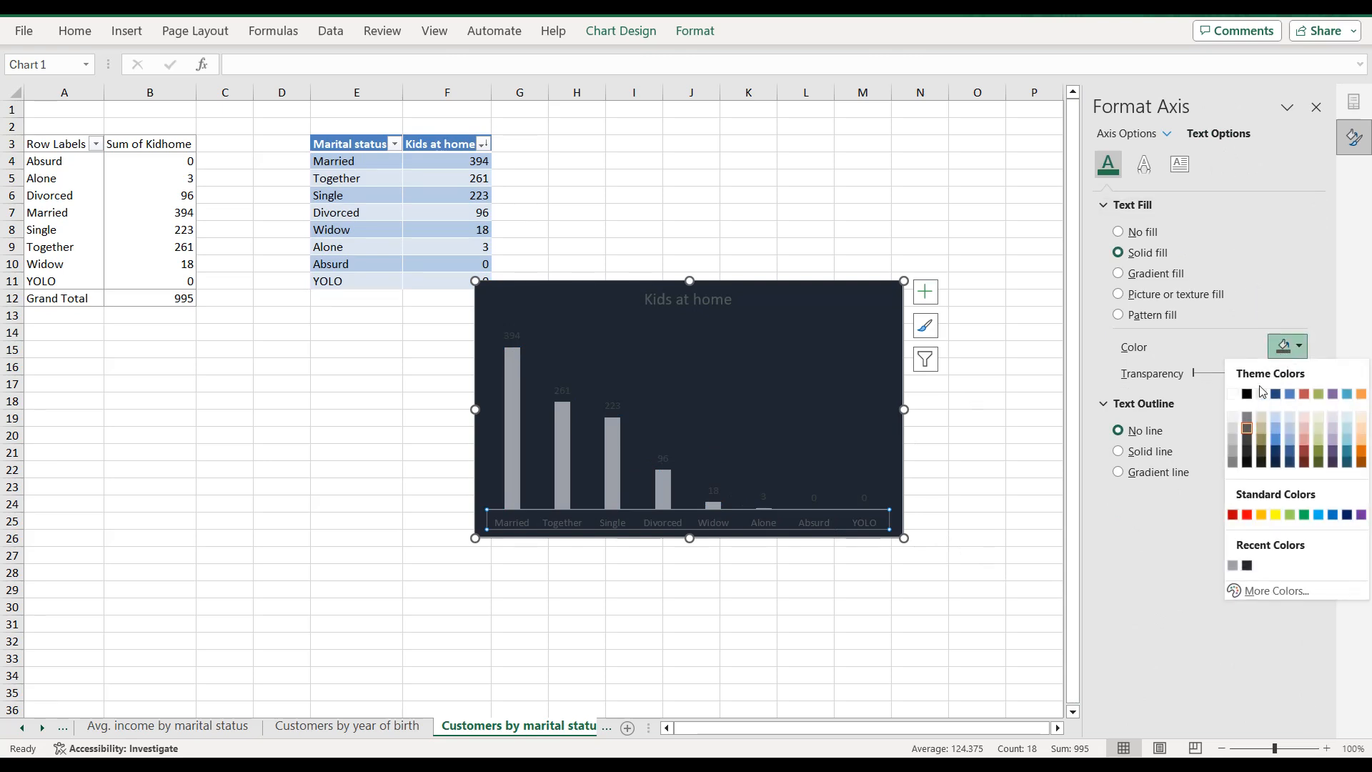
left_click(1235, 564)
left_click(724, 306)
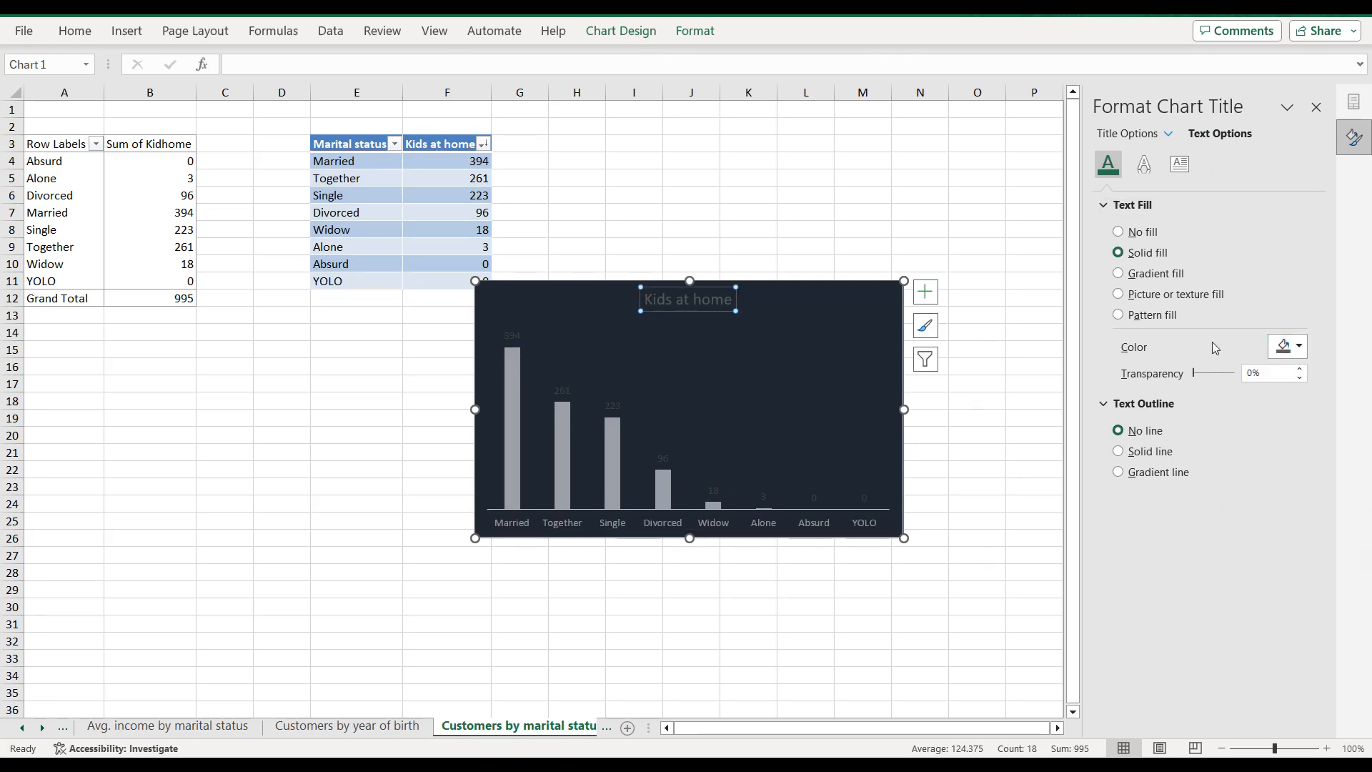
left_click(1290, 347)
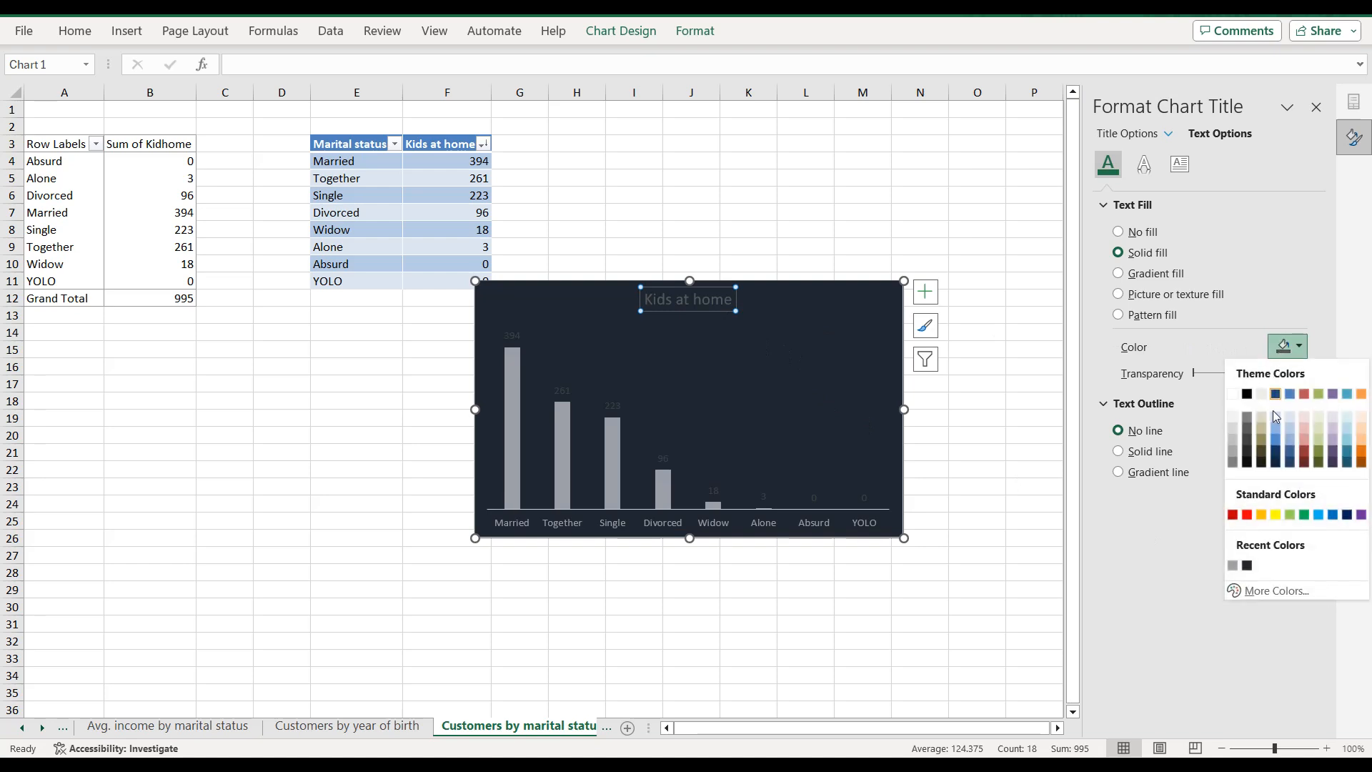
left_click(1233, 566)
Step: Color the text of the chart's data labels with the recently used grey
left_click(714, 492)
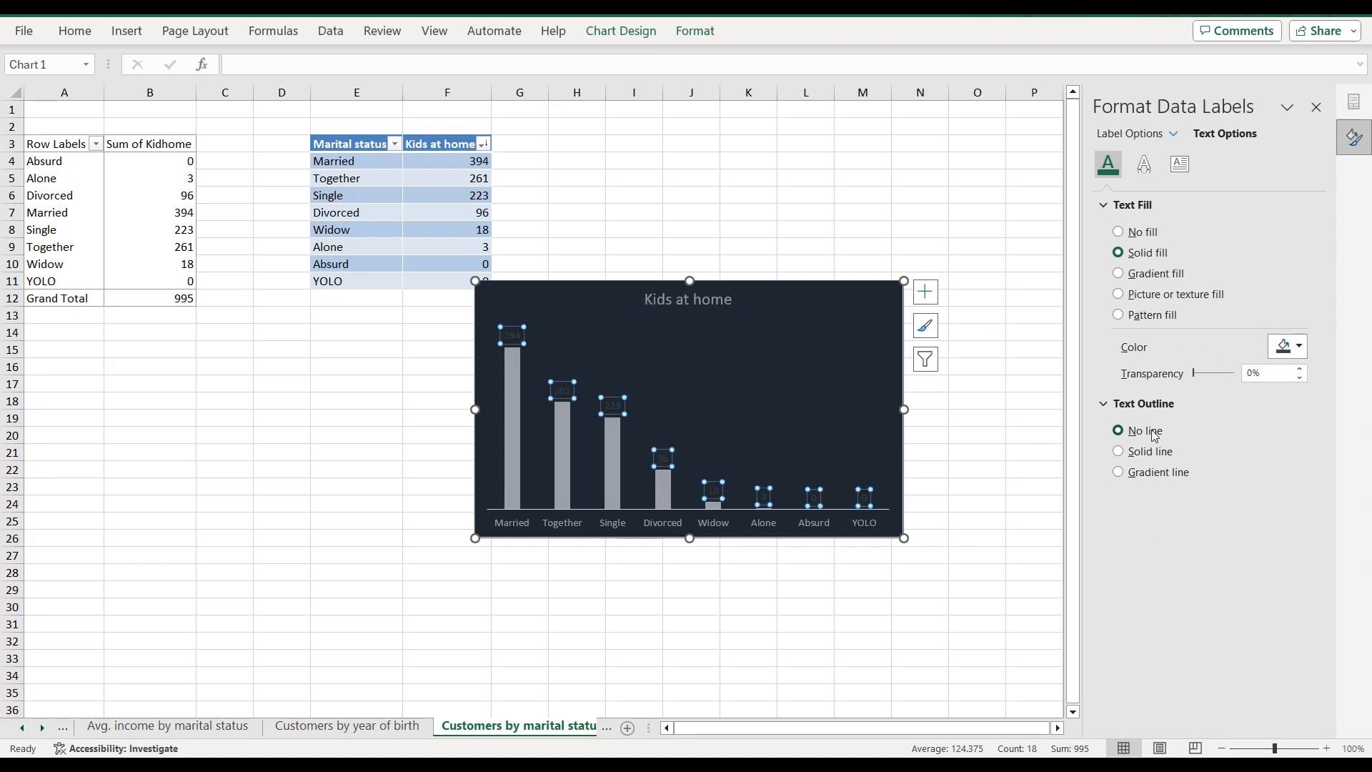
left_click(1272, 352)
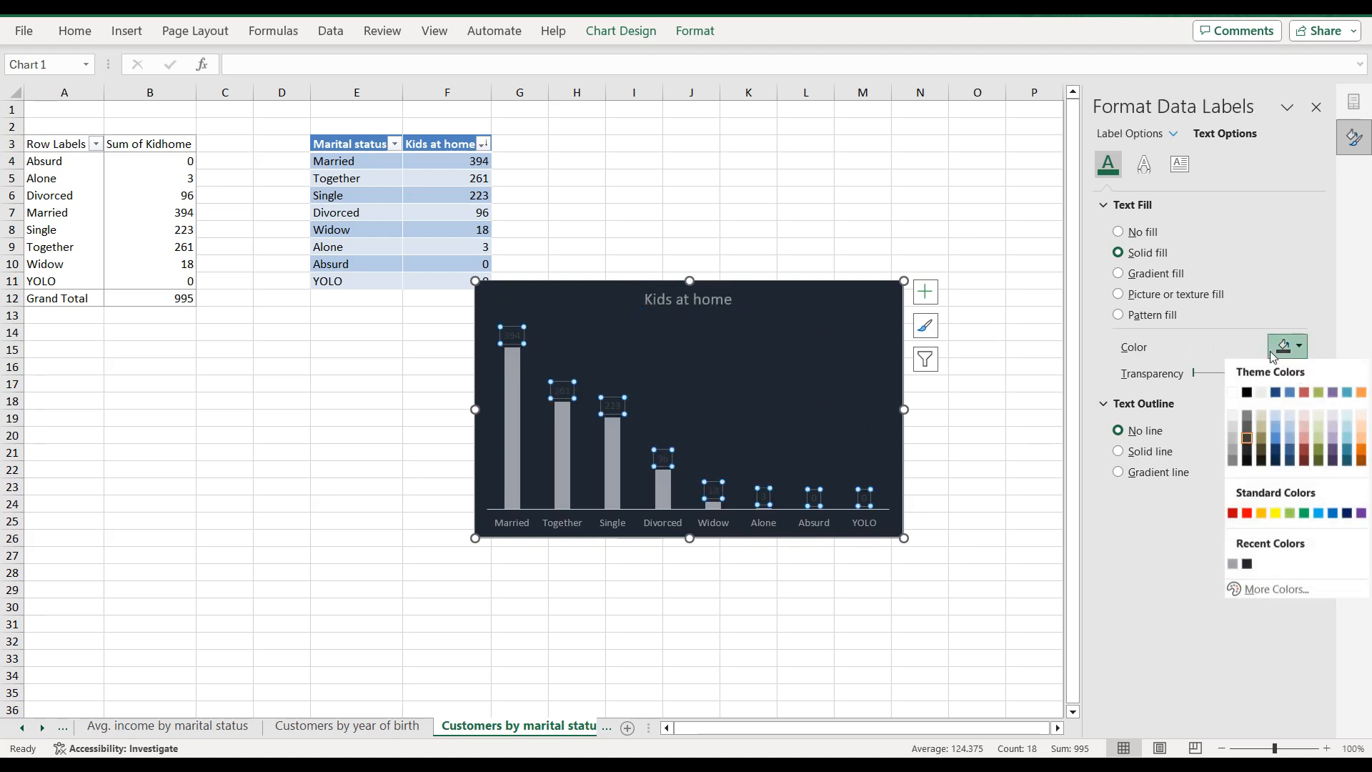
left_click(1232, 566)
Step: Set the gap width of the Kids at home columns to 80%
left_click(669, 492)
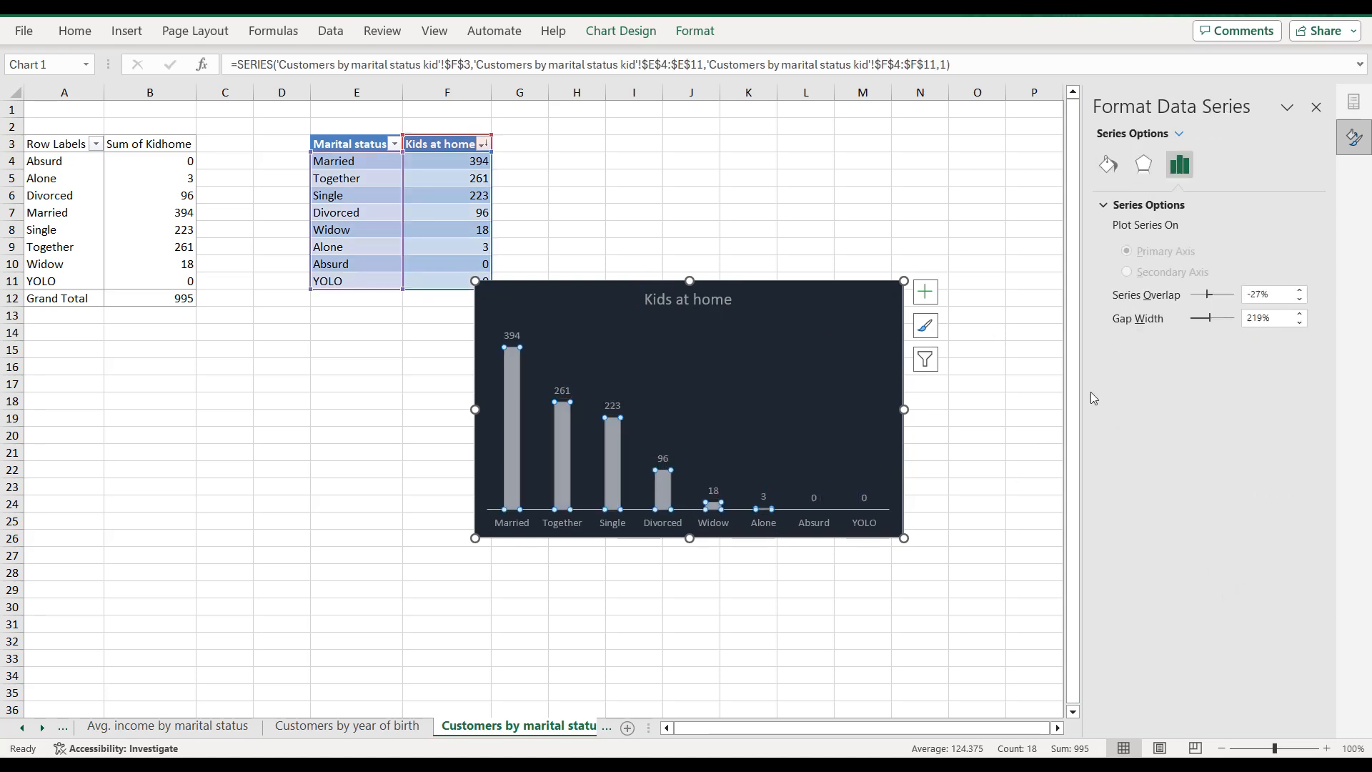
left_click(1255, 321)
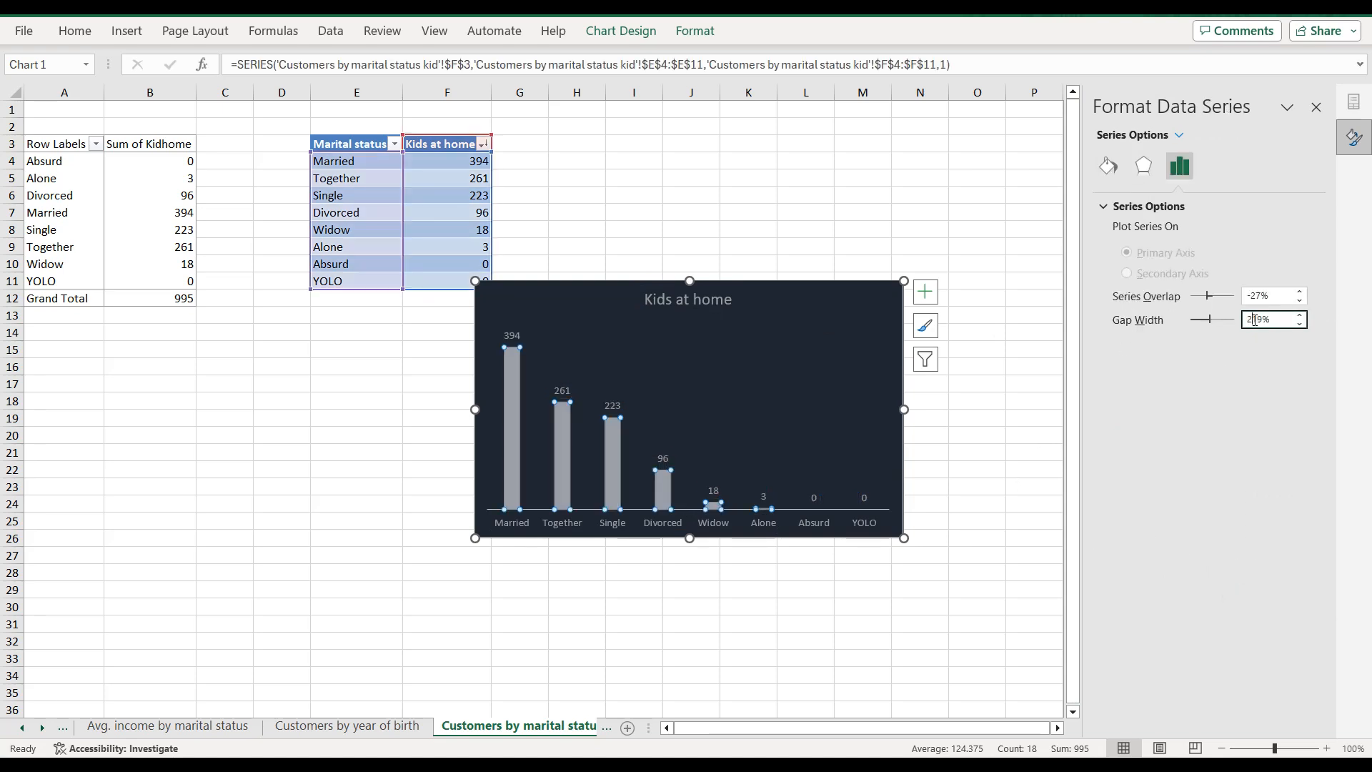
type("80")
key("Return")
Step: Copy the Kids at home chart and paste it onto the dashboard sheet
left_click(590, 287)
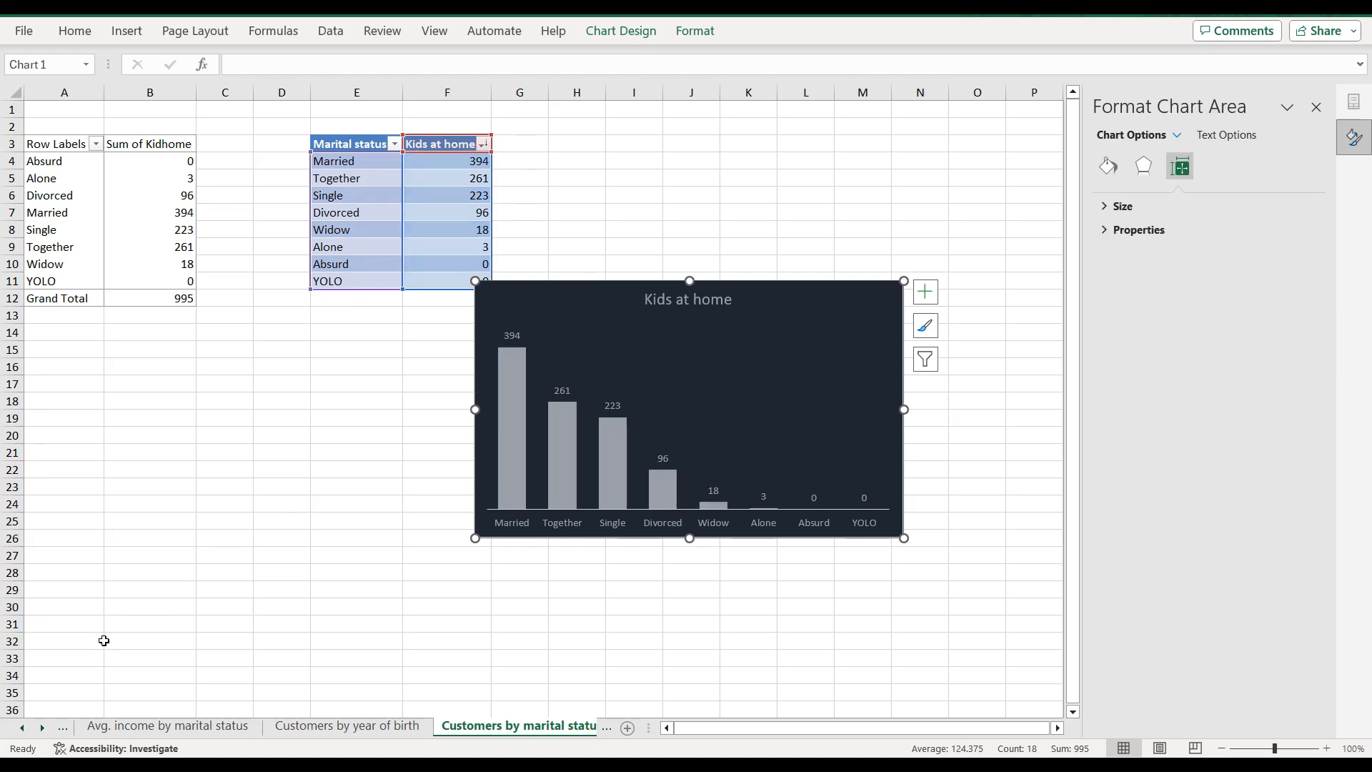
left_click(19, 728)
left_click(19, 728)
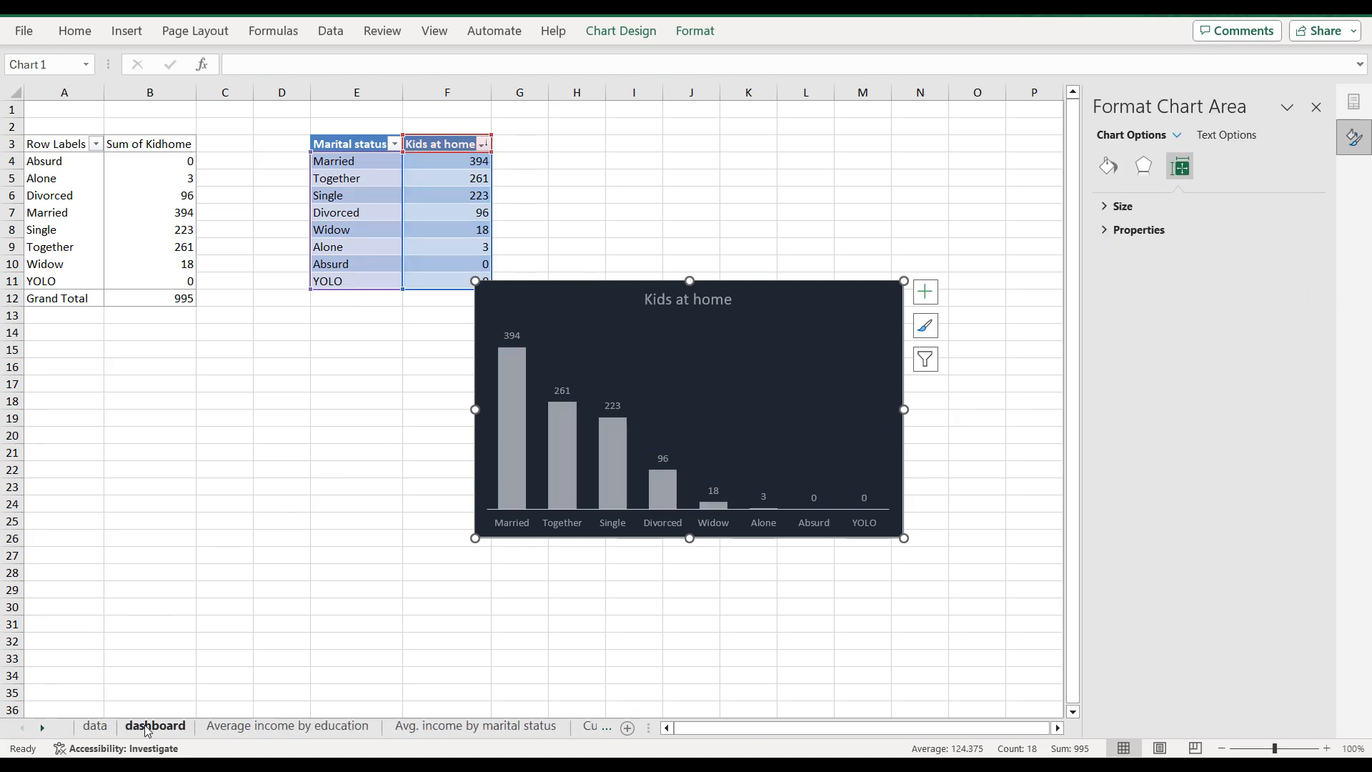
left_click(154, 726)
key("ctrl+v")
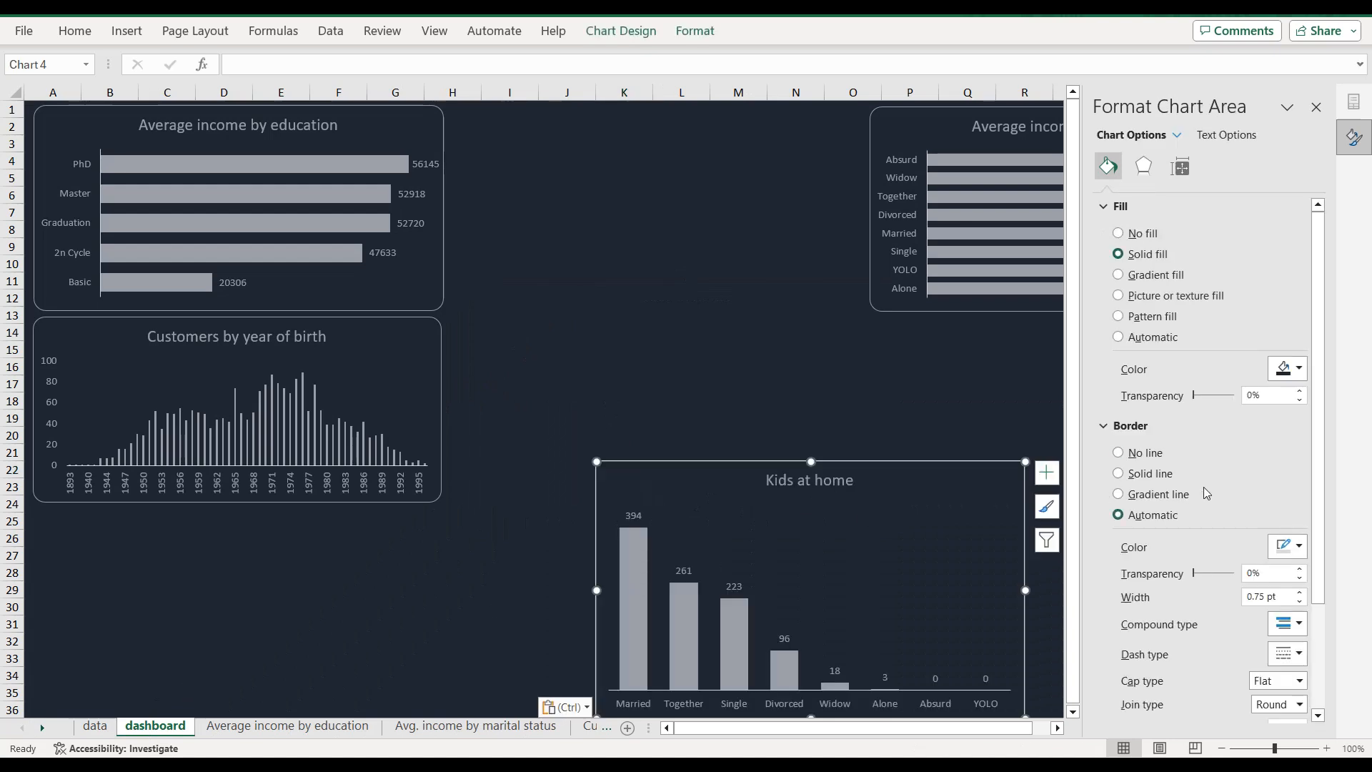
Step: Give the pasted Kids at home chart a recently used grey border with rounded corners
left_click(1279, 547)
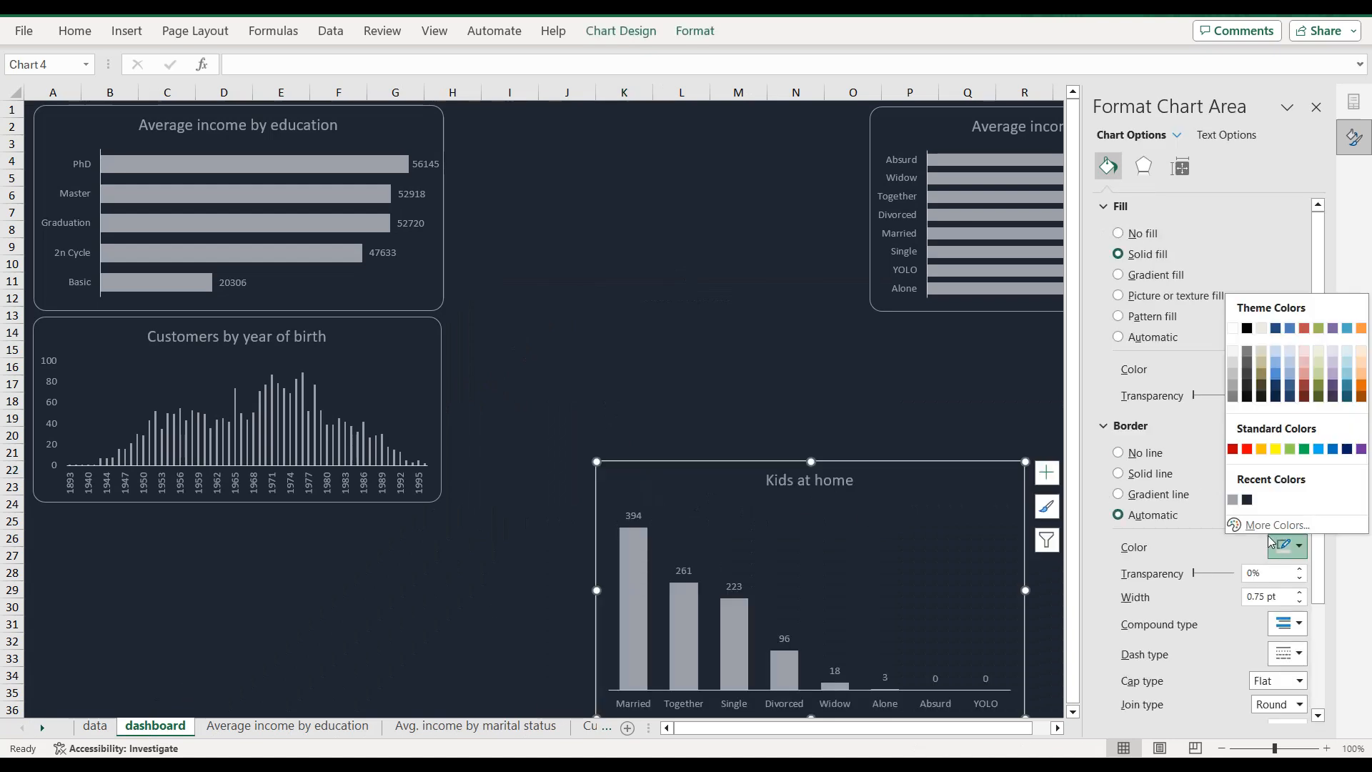
left_click(1232, 501)
scroll(1235, 508, "down", 3)
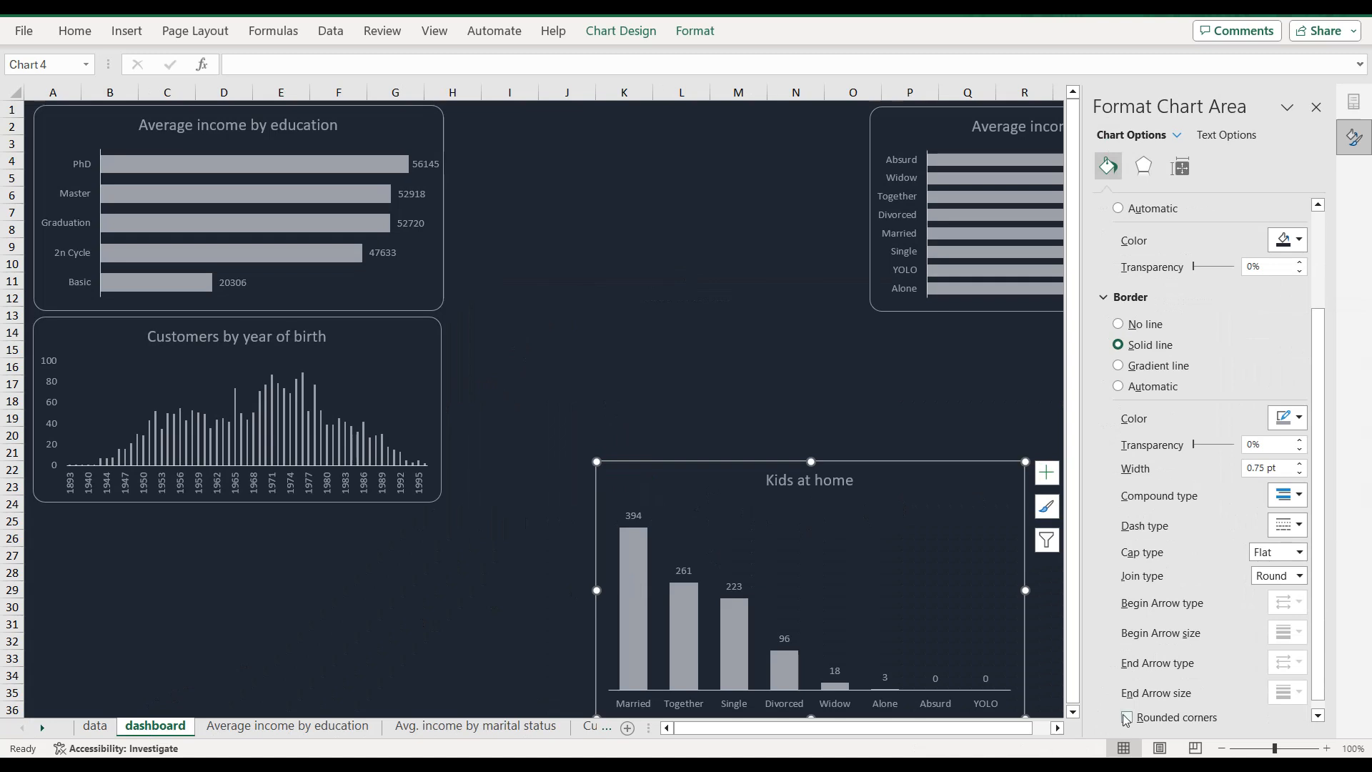
left_click(955, 414)
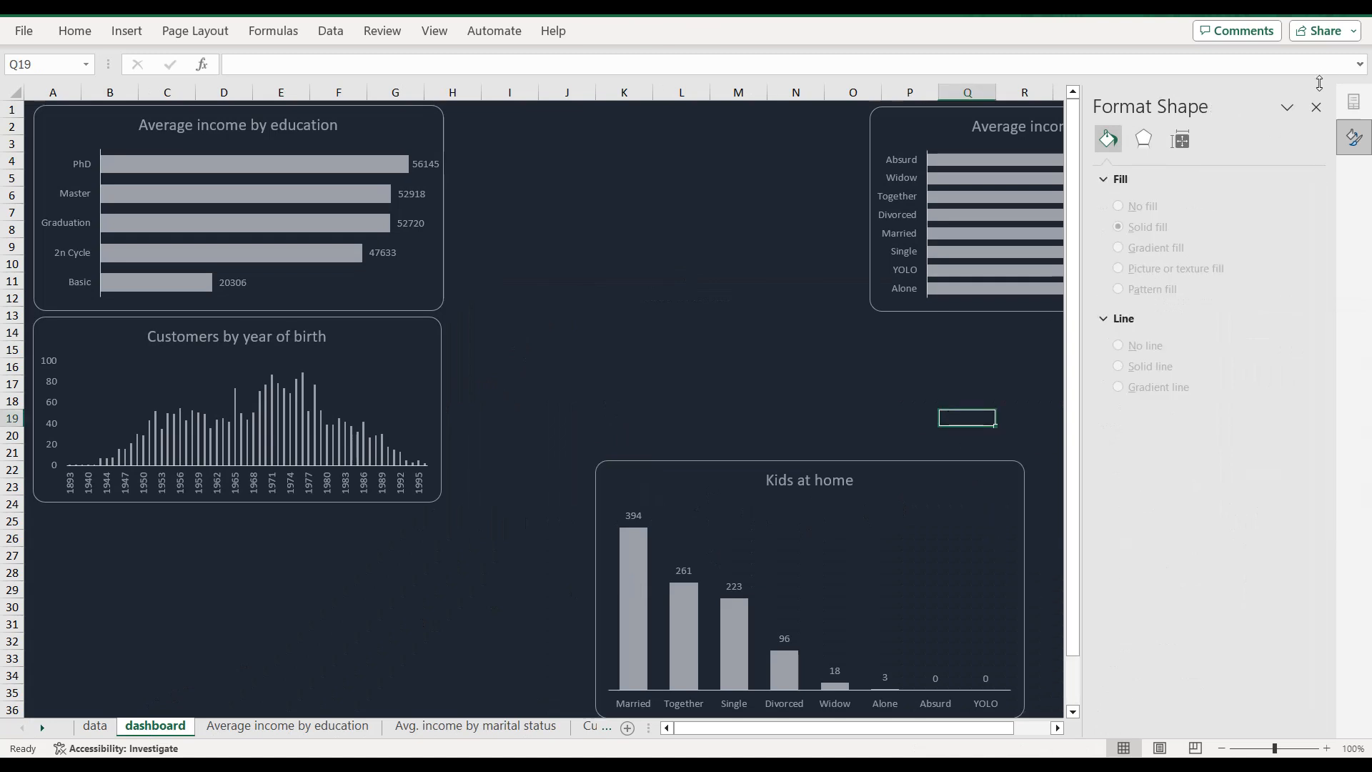
left_click(1317, 109)
Step: Position the Kids at home chart directly beneath Average income by marital status and shorten it to match the Customers by year of birth chart's height
left_click_drag(884, 463, 1153, 324)
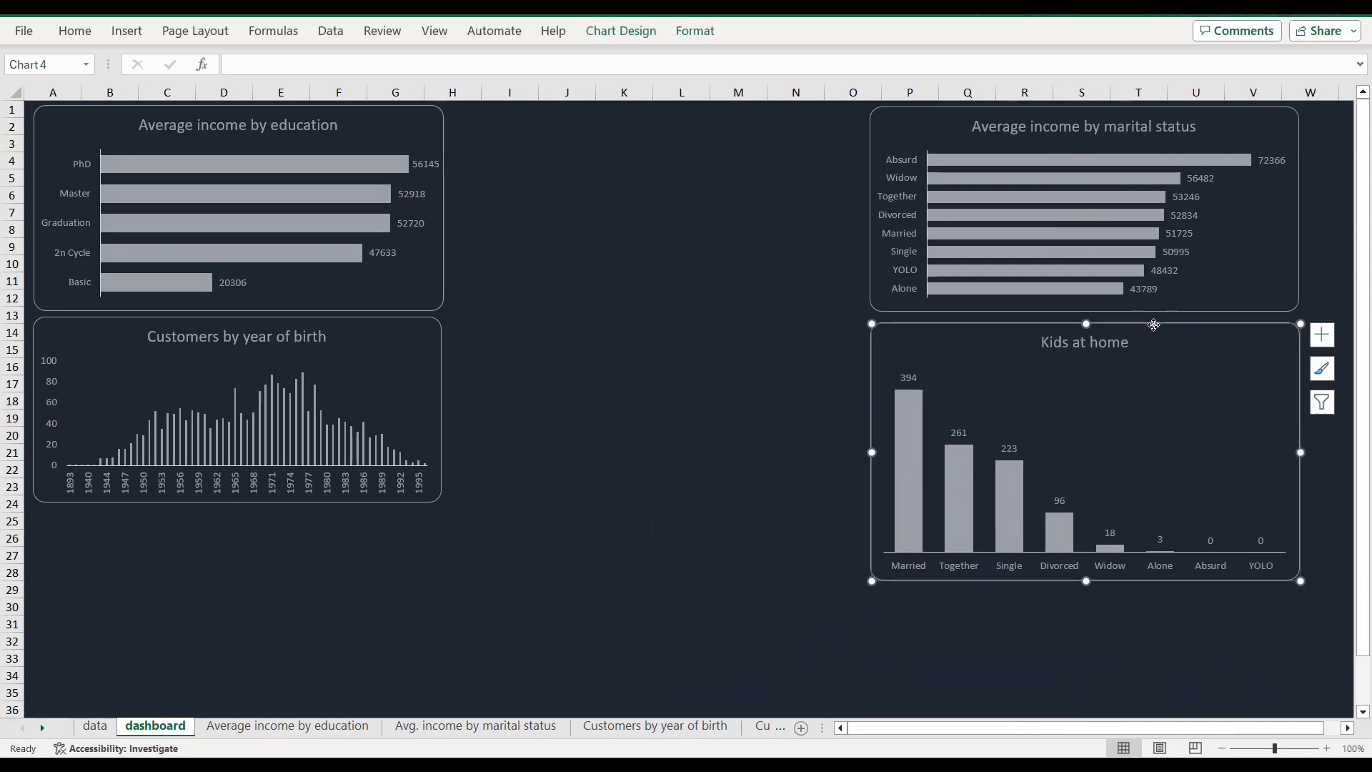
key("ctrl+Up")
key("ctrl+Up")
key("ctrl+Up")
key("ctrl+Up")
key("ctrl+Up")
key("ctrl+Up")
key("ctrl+Up")
key("ctrl+Up")
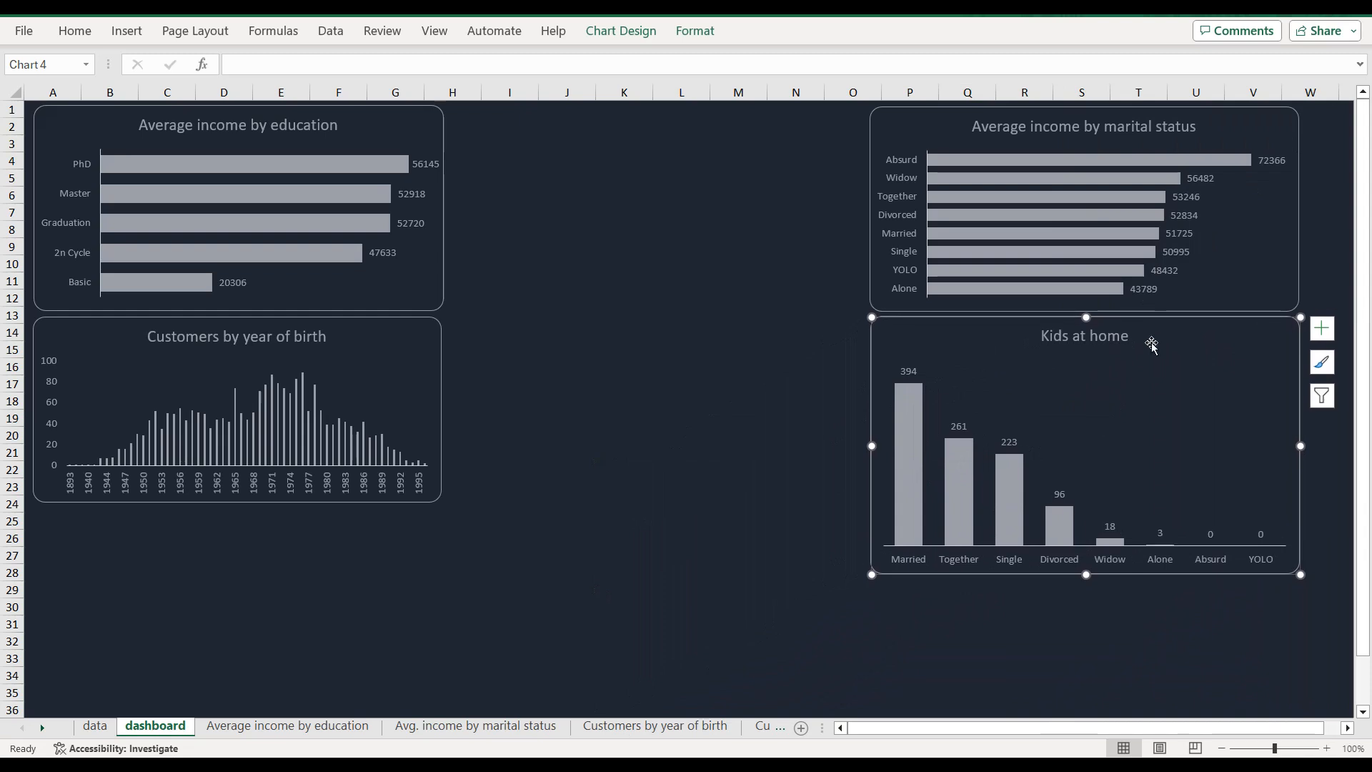
left_click_drag(1088, 576, 1087, 501)
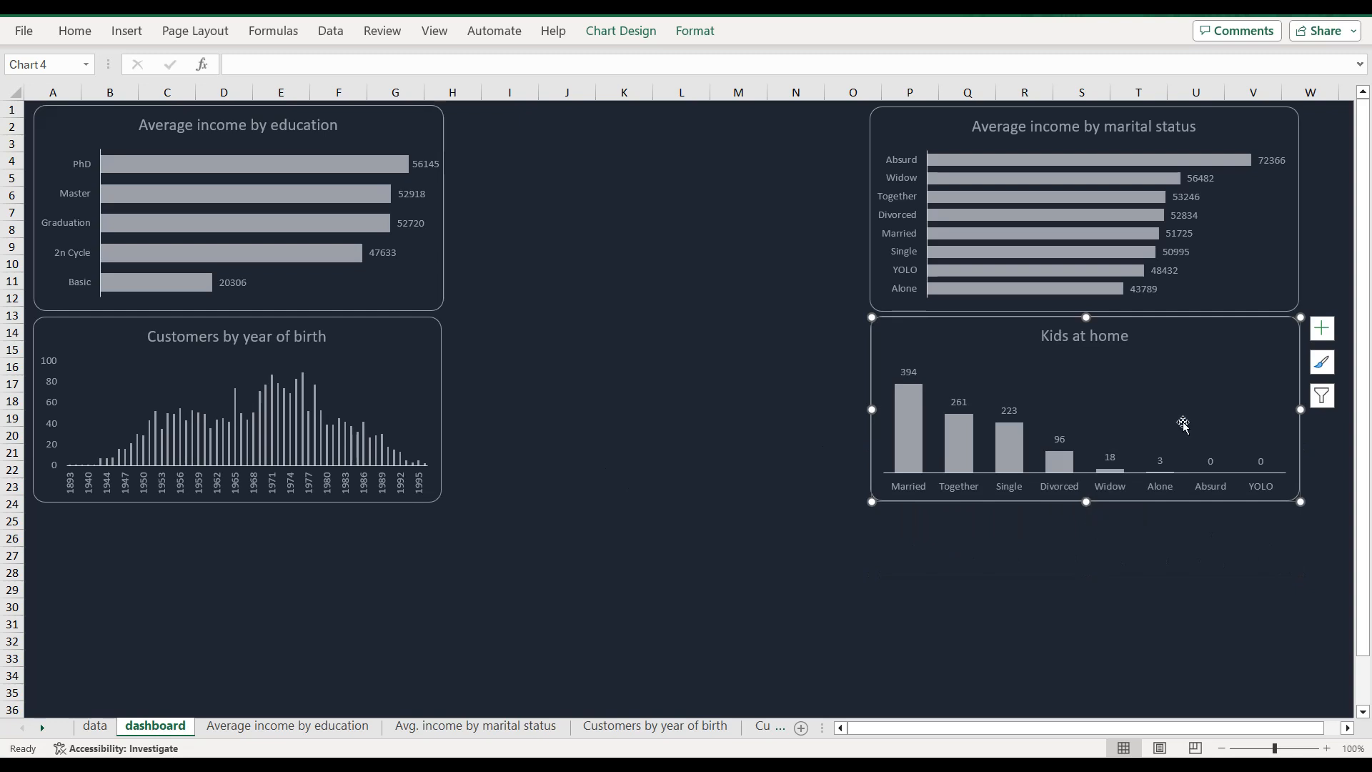
Step: Retitle the Kids at home chart on the dashboard as "Customers by marital status and kids at home"
double_click(1089, 336)
left_click(1057, 334)
double_click(1058, 335)
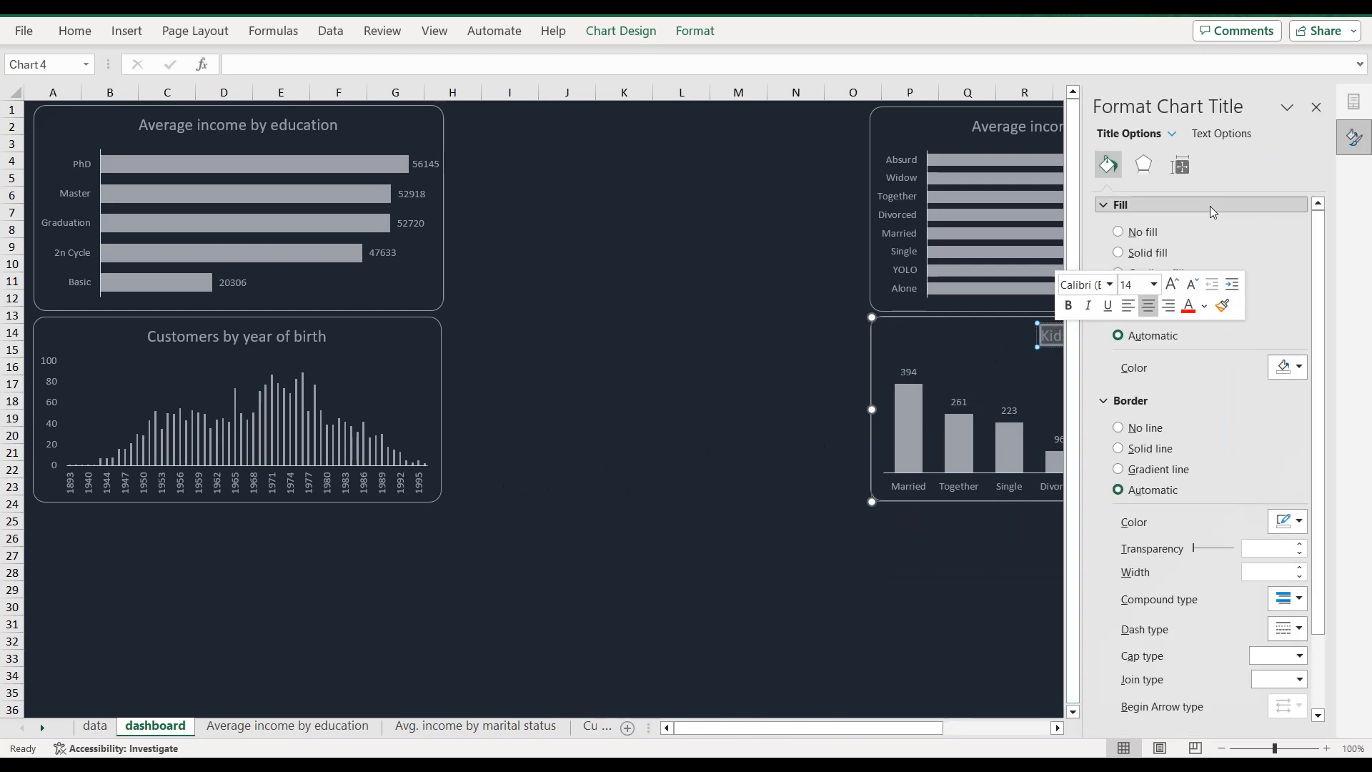
left_click(1316, 107)
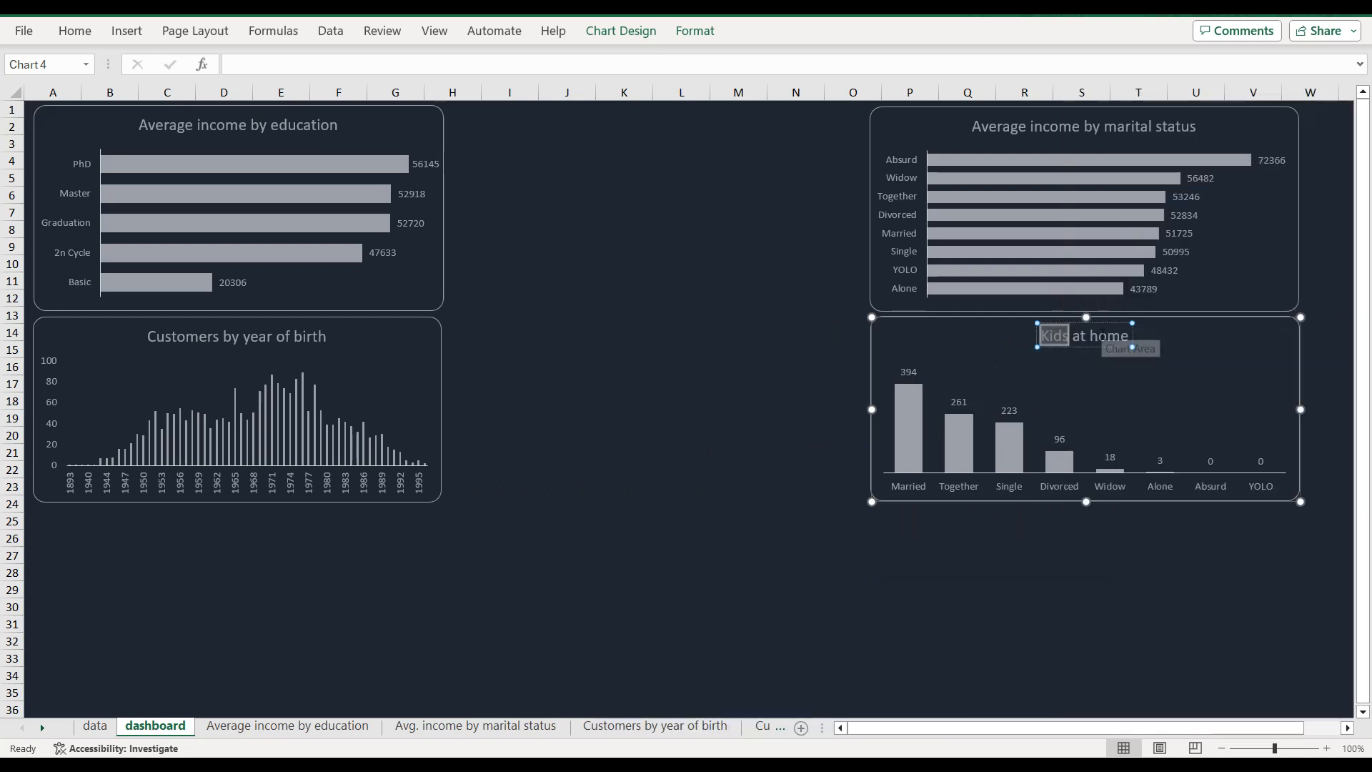
triple_click(1103, 336)
left_click(1082, 336)
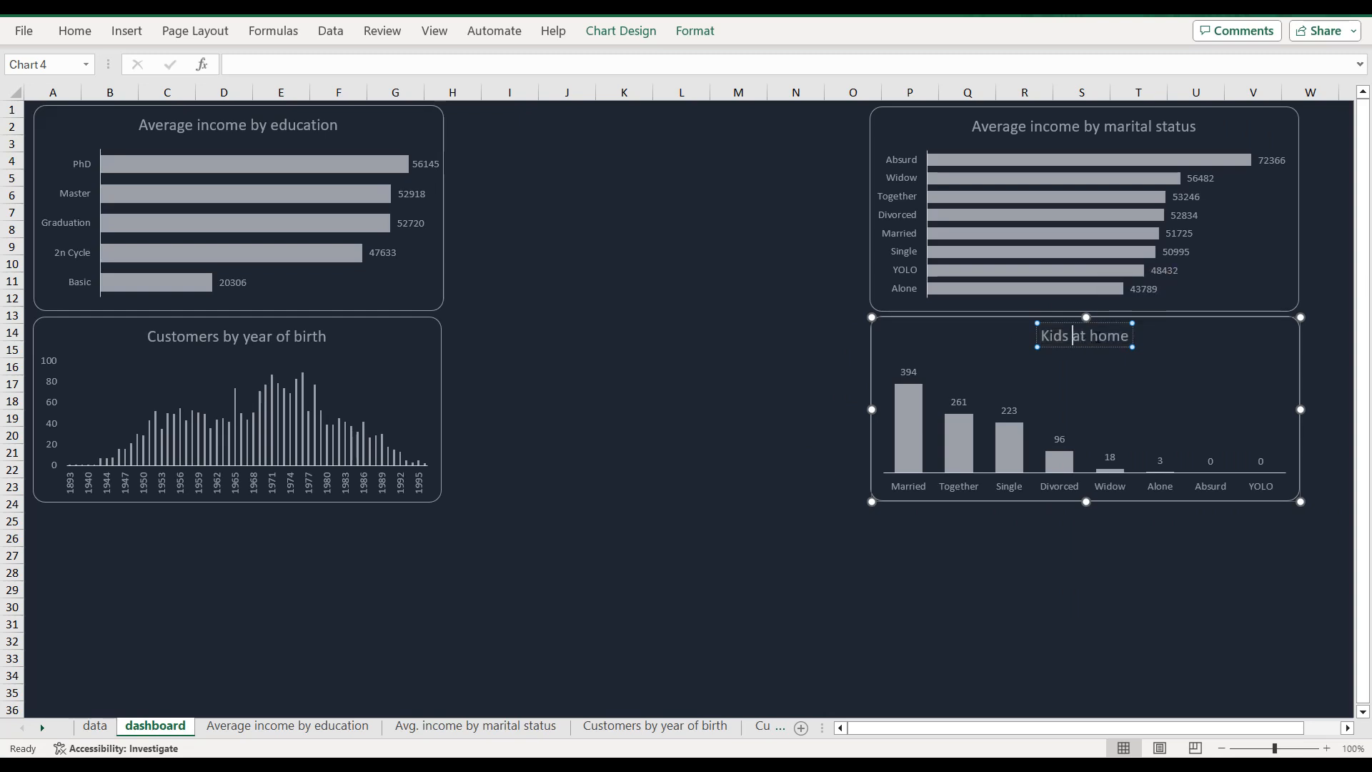
type("Custome")
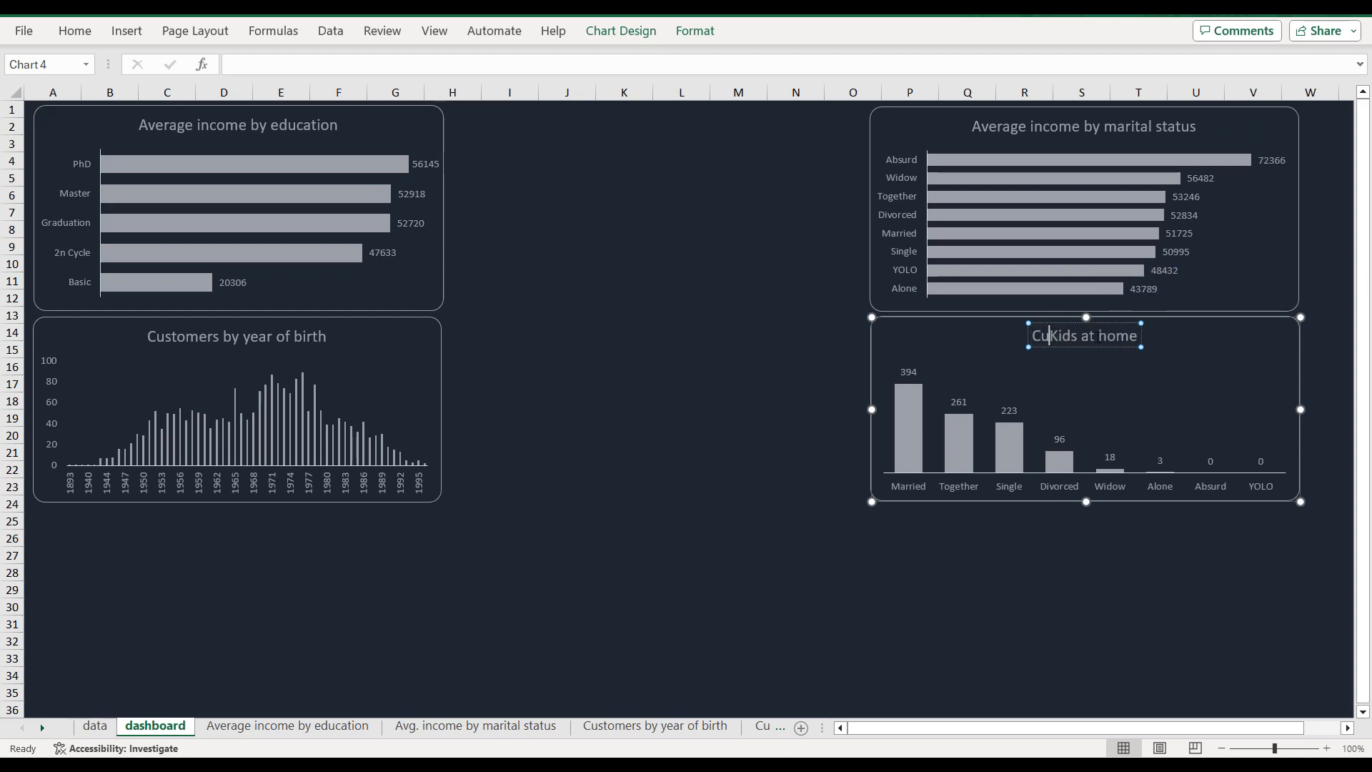
type("rs ")
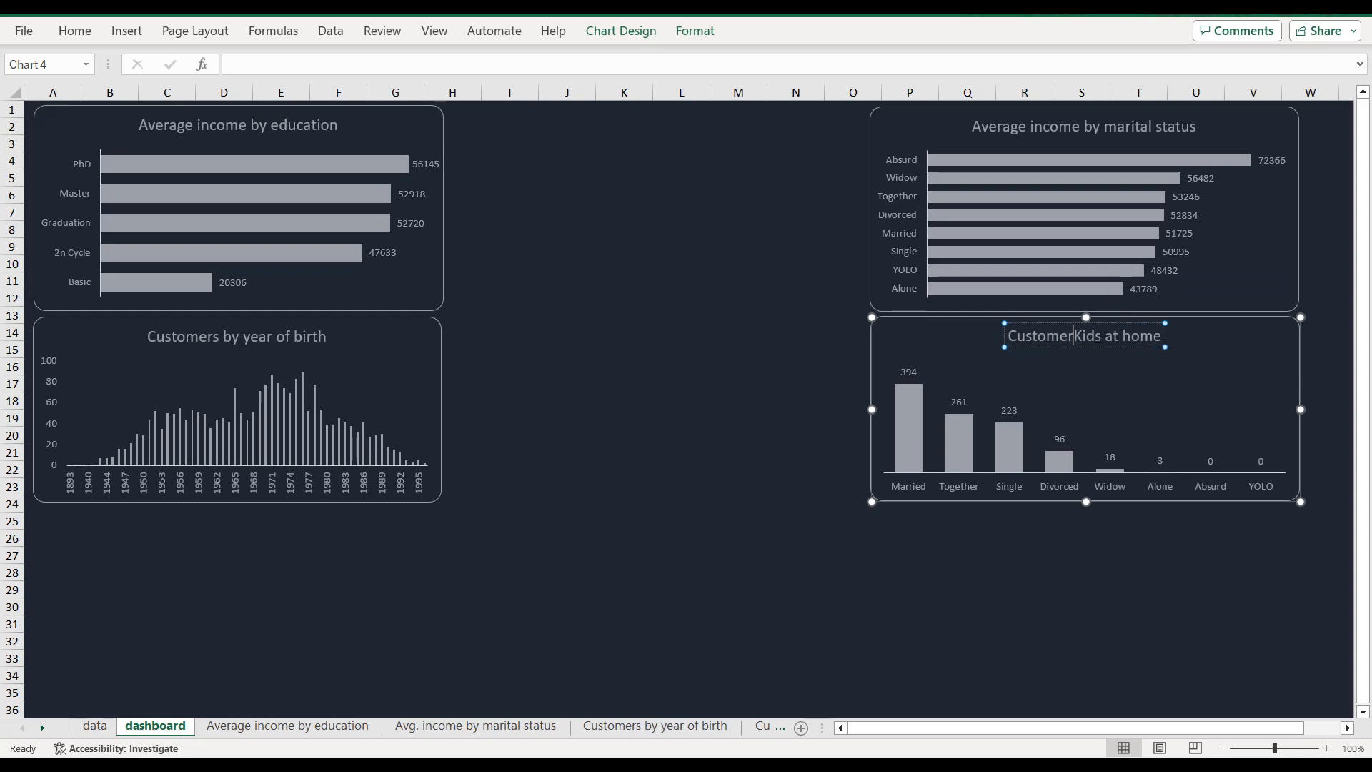
type("by ")
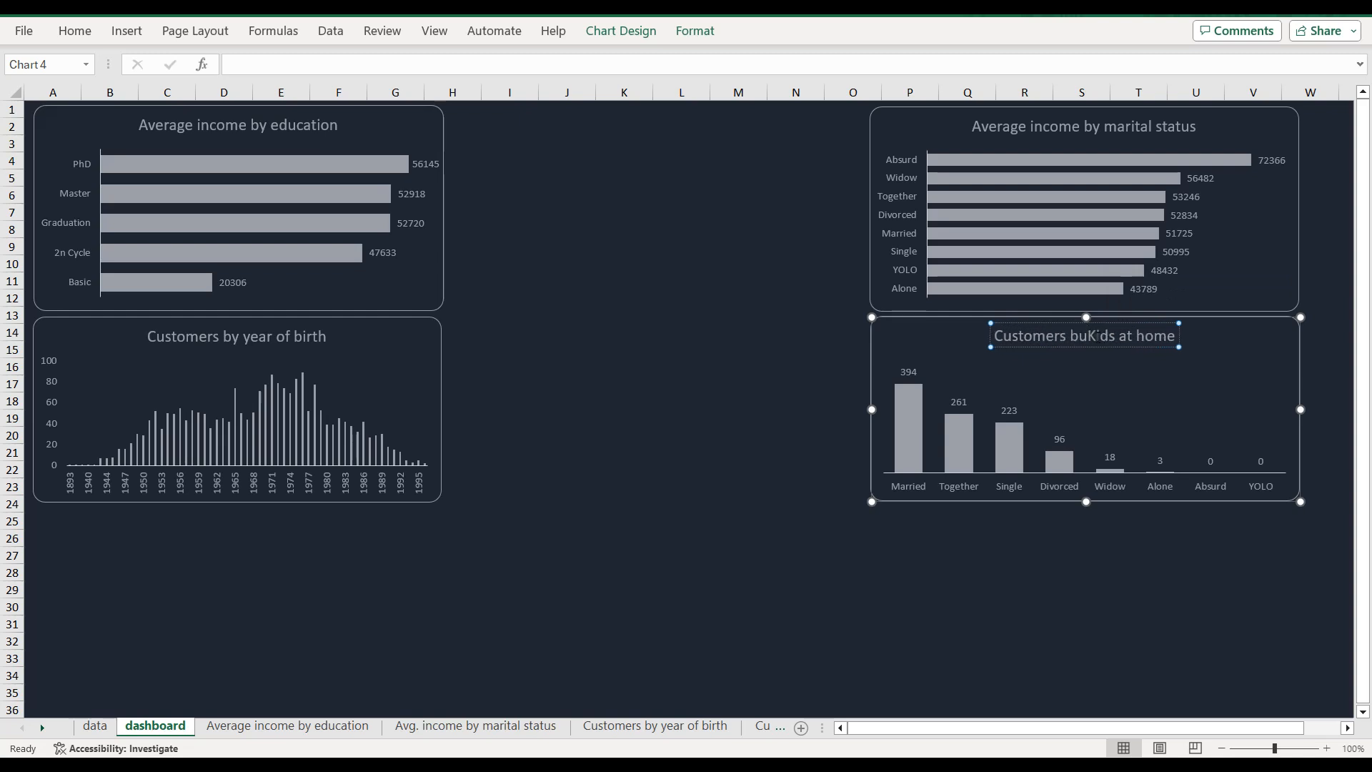
type("marital ")
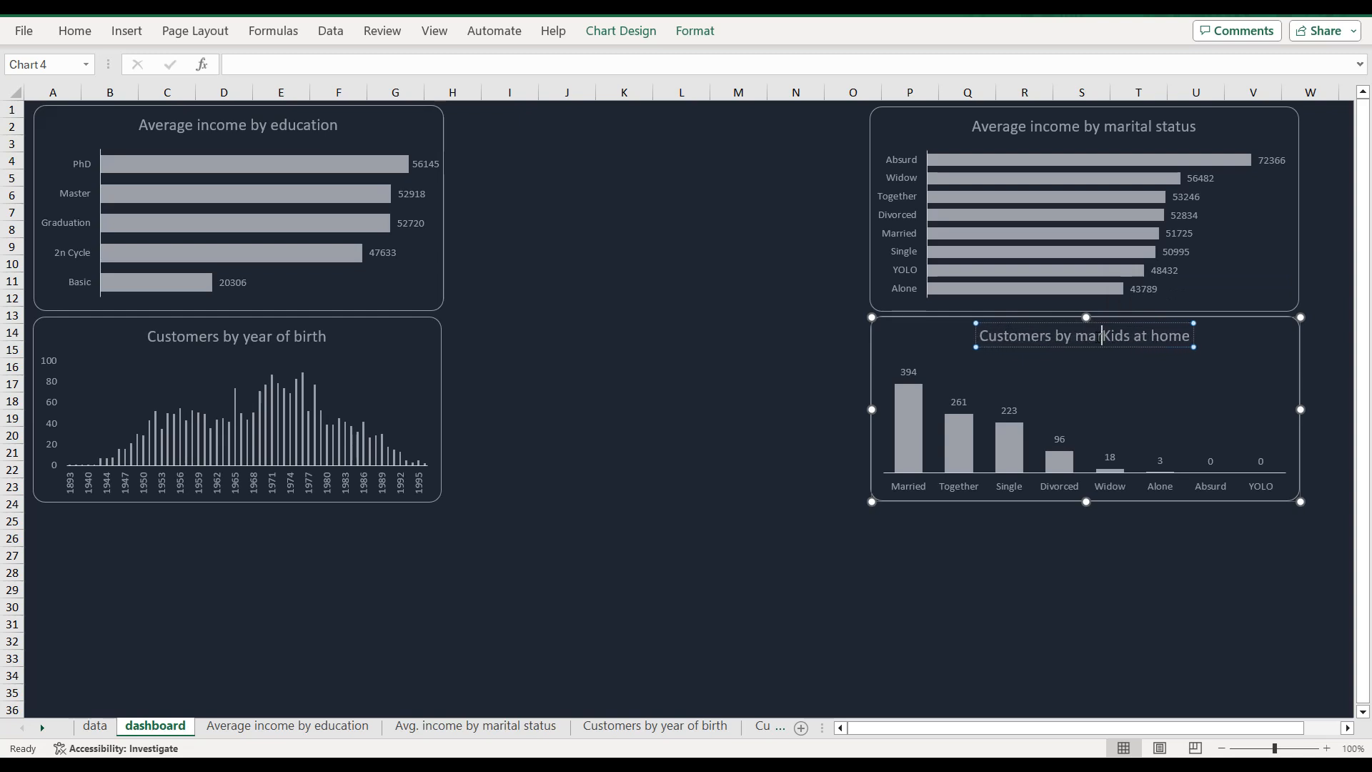
type("status ")
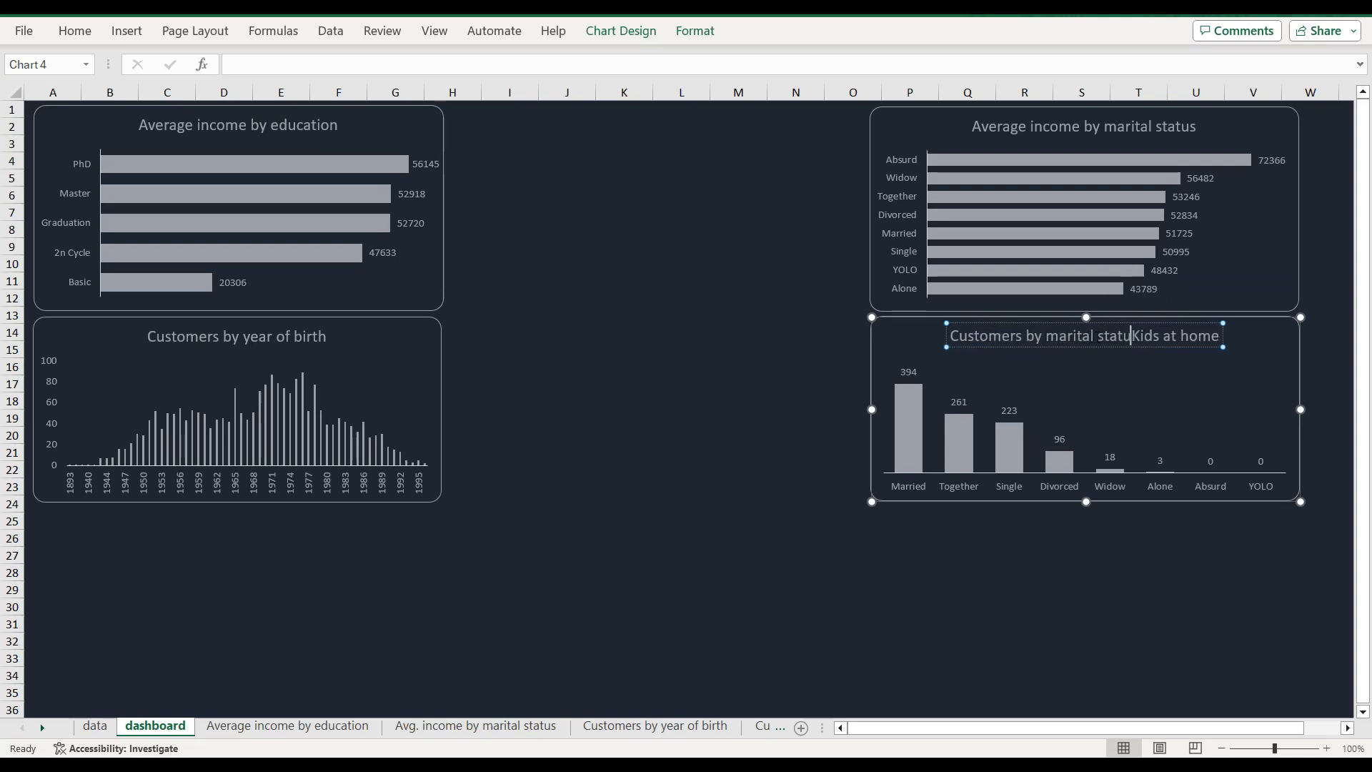
type("and")
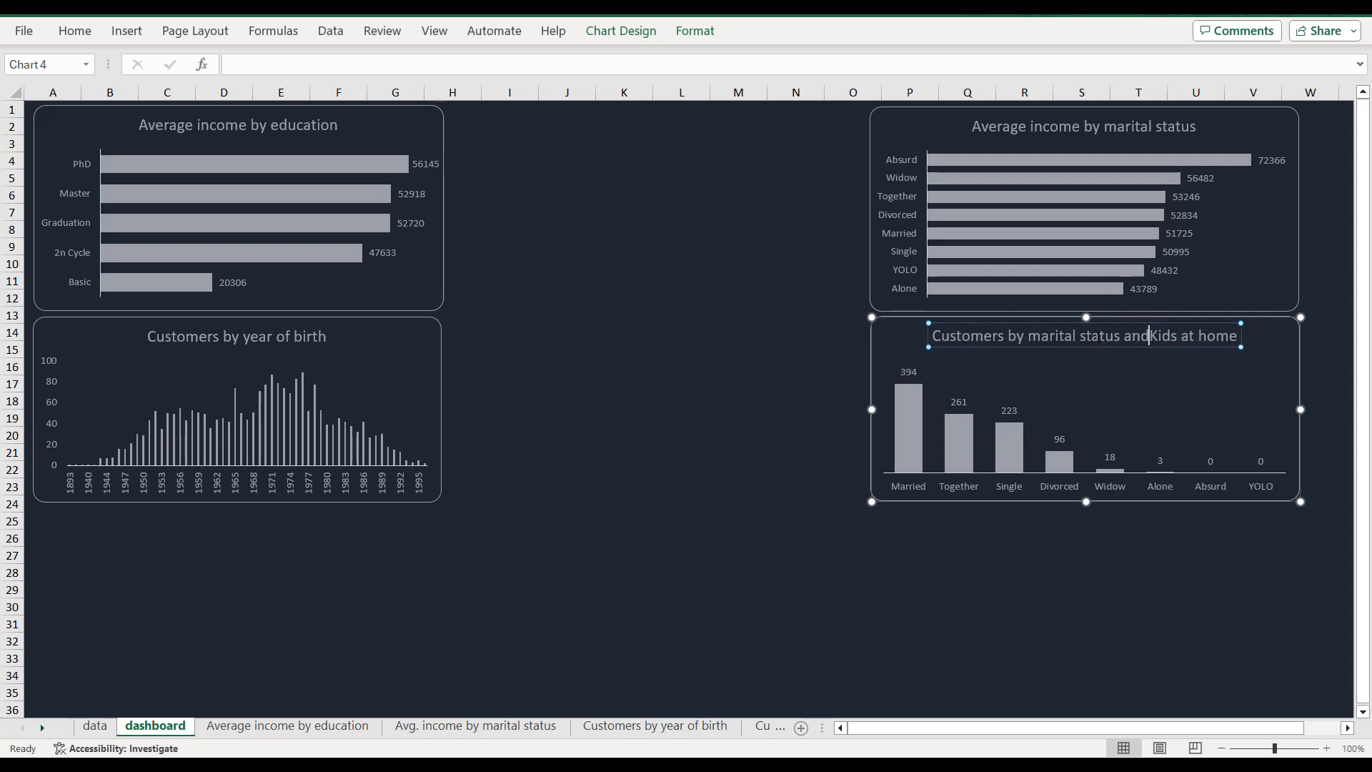
key("BackSpace")
type("k")
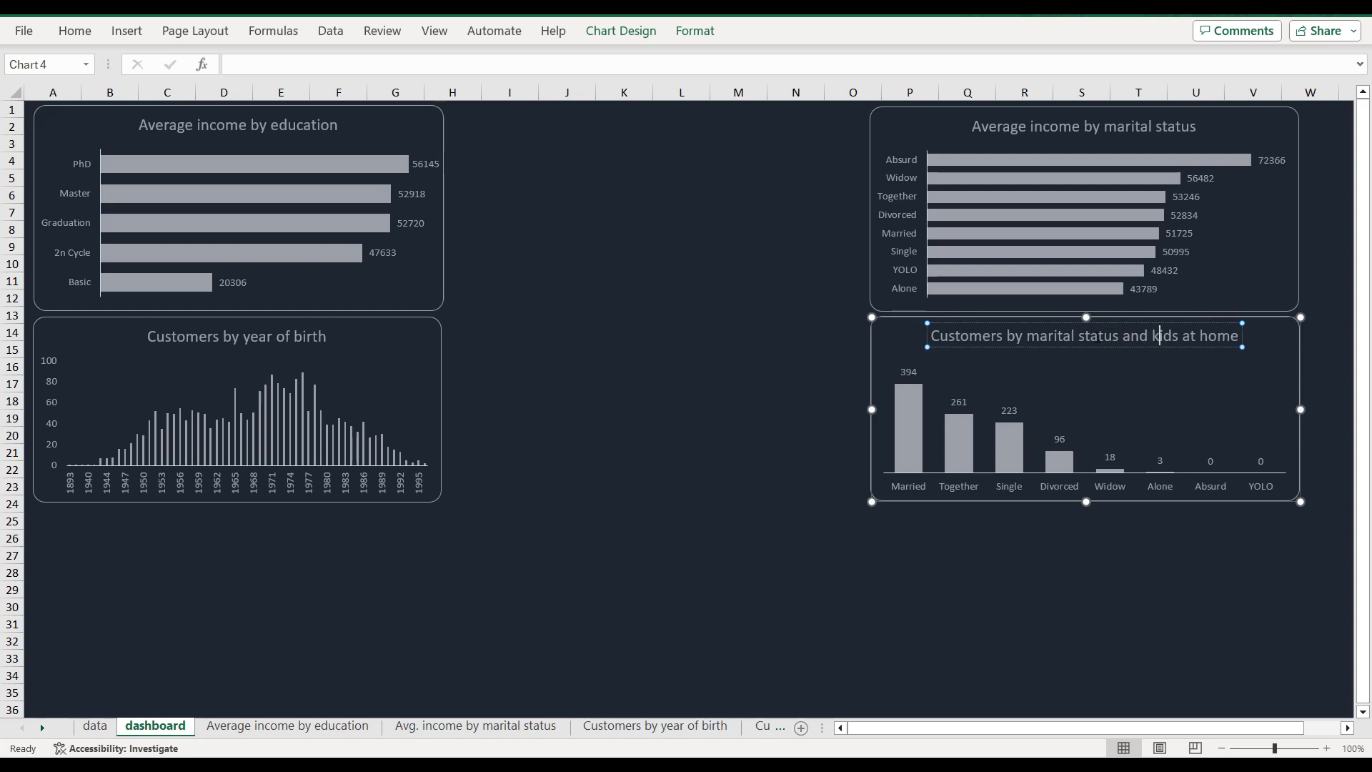
left_click(711, 348)
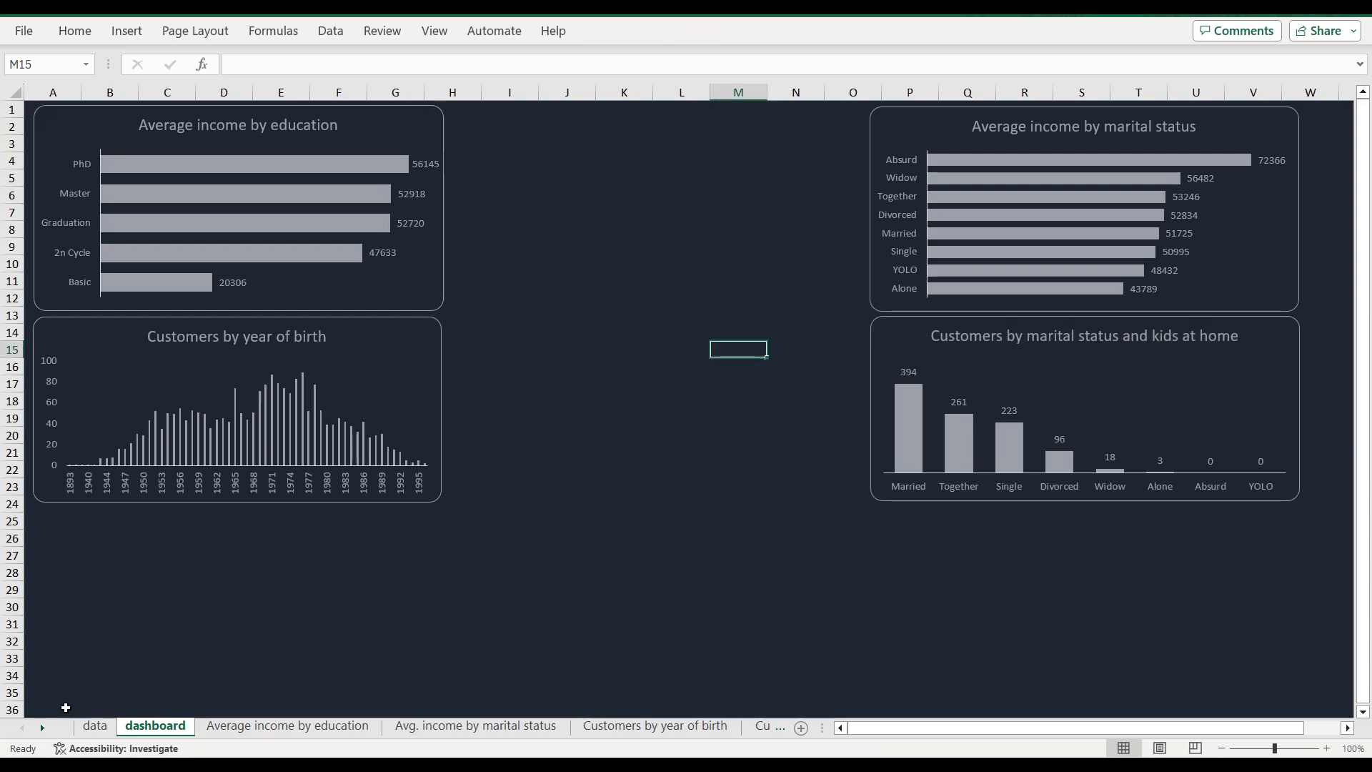
Step: Go to the Customers by education sheet and add the Education field to the PivotTable's rows
left_click(50, 729)
left_click(50, 729)
left_click(50, 729)
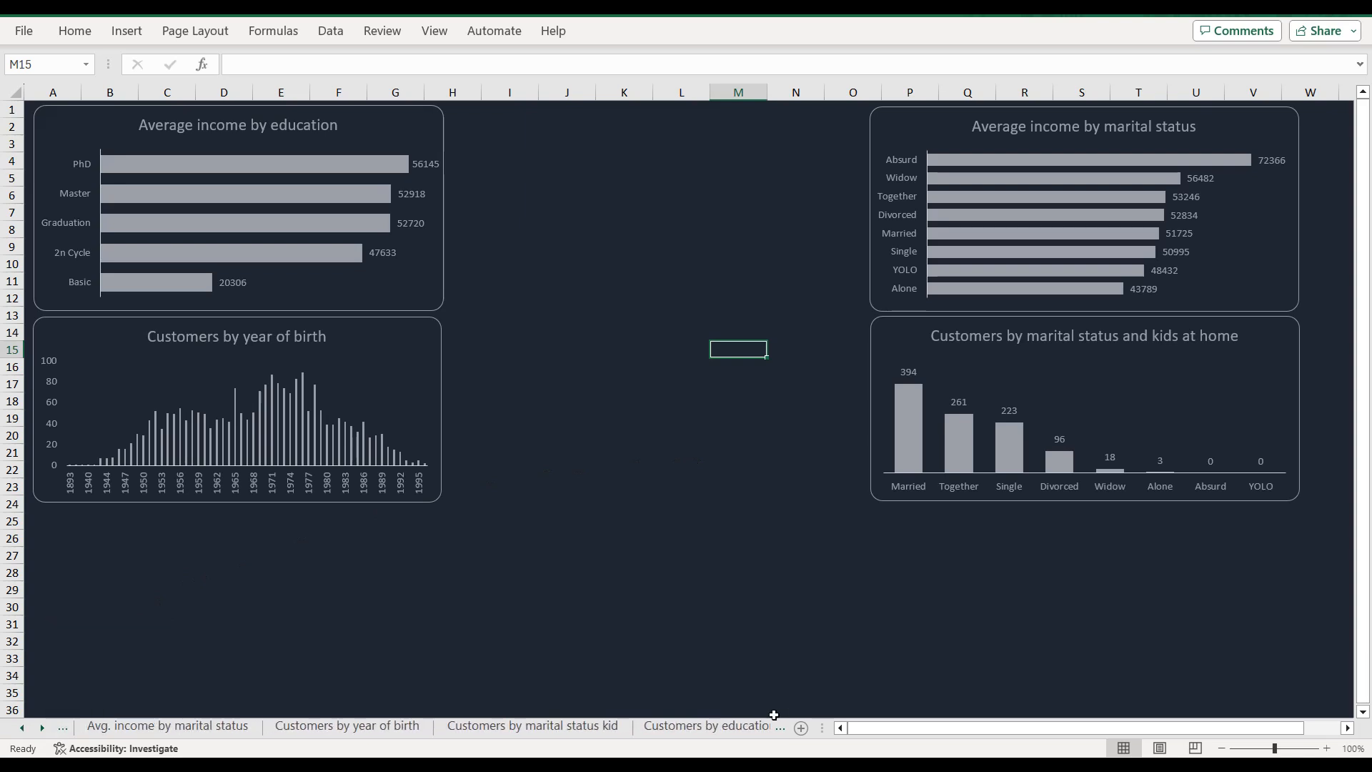
left_click(743, 726)
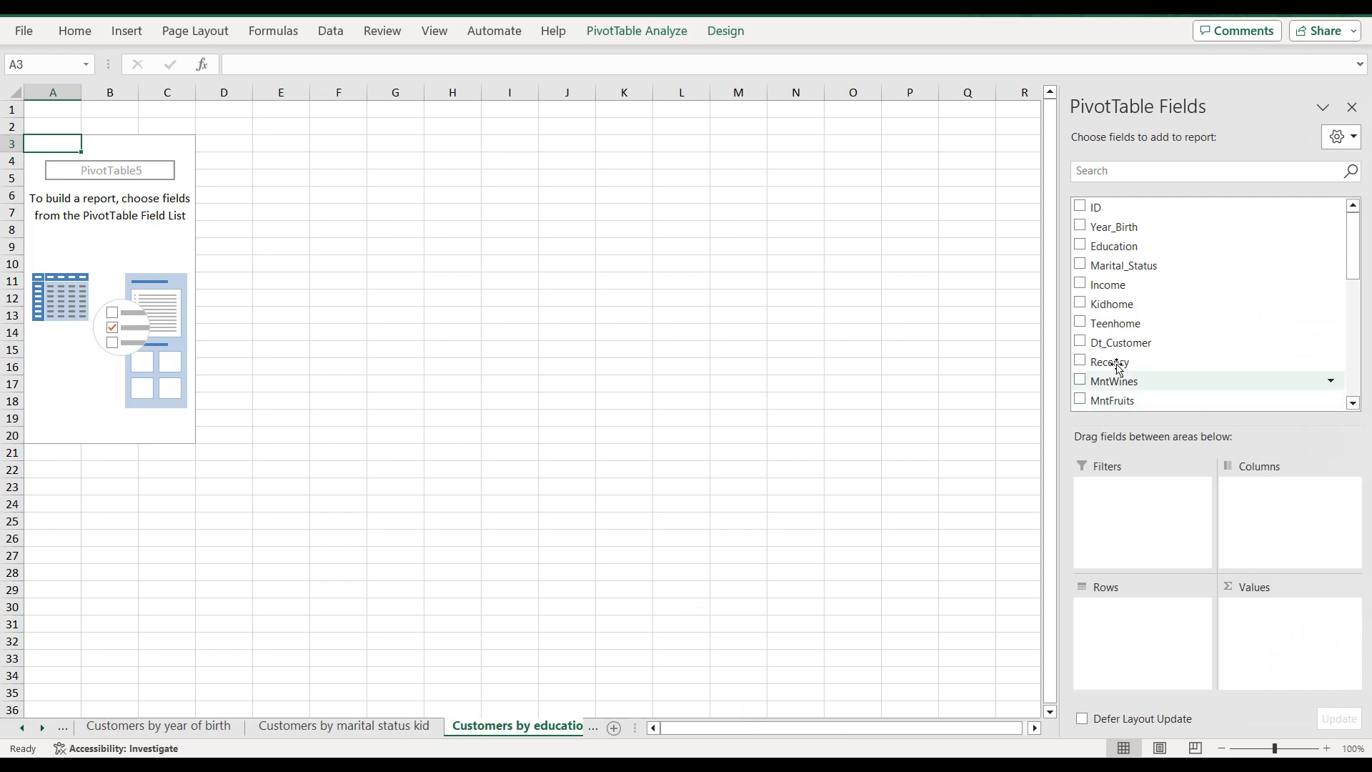
left_click(1089, 251)
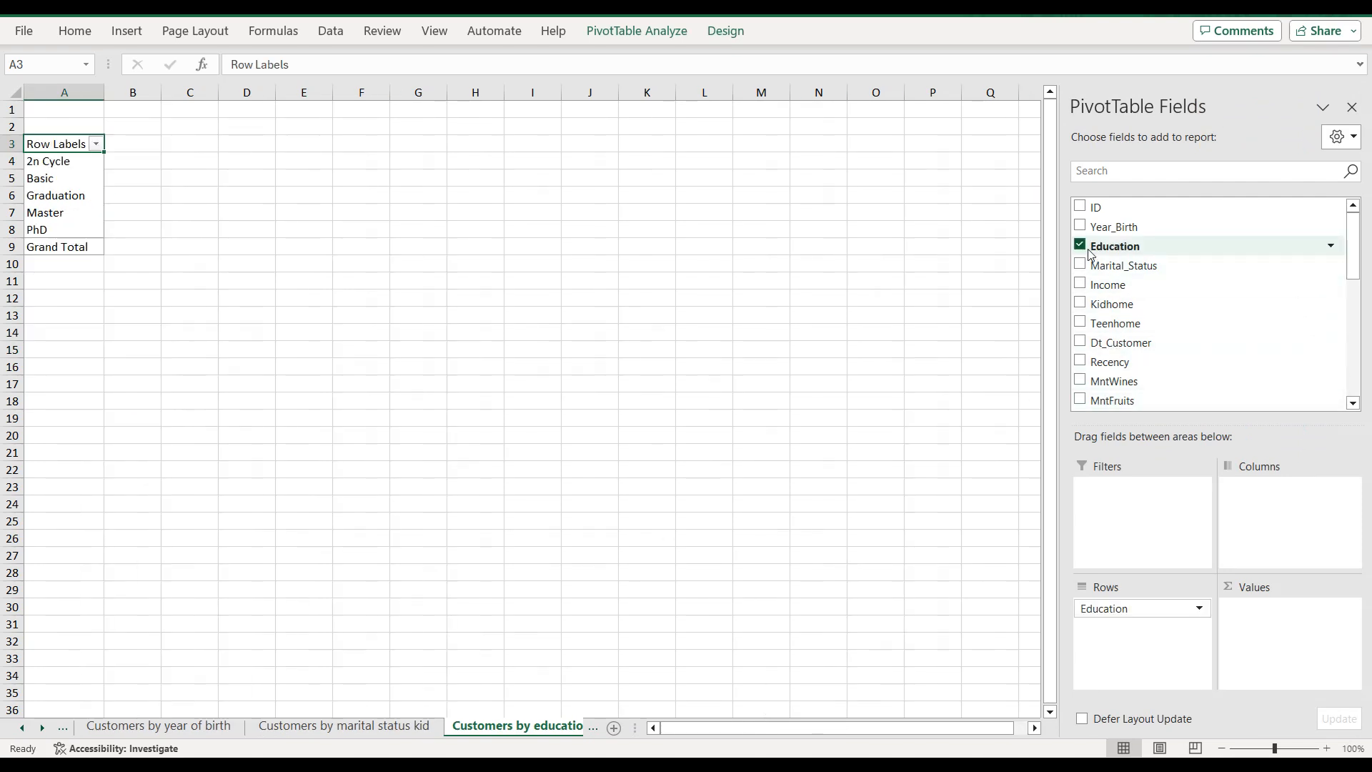
Step: Add the ID field to the PivotTable's values, summarized by Count
left_click_drag(1097, 207, 1244, 613)
left_click(1242, 611)
left_click(1244, 590)
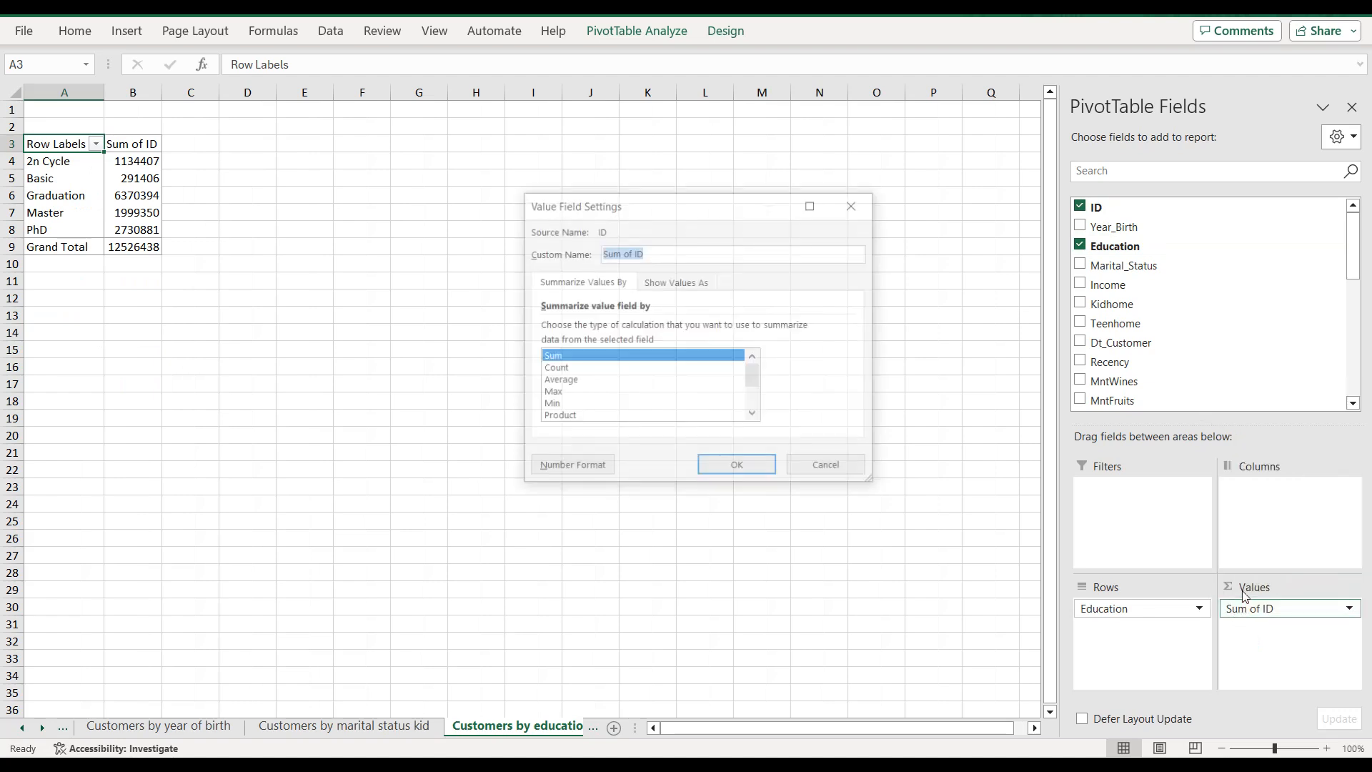
left_click(570, 369)
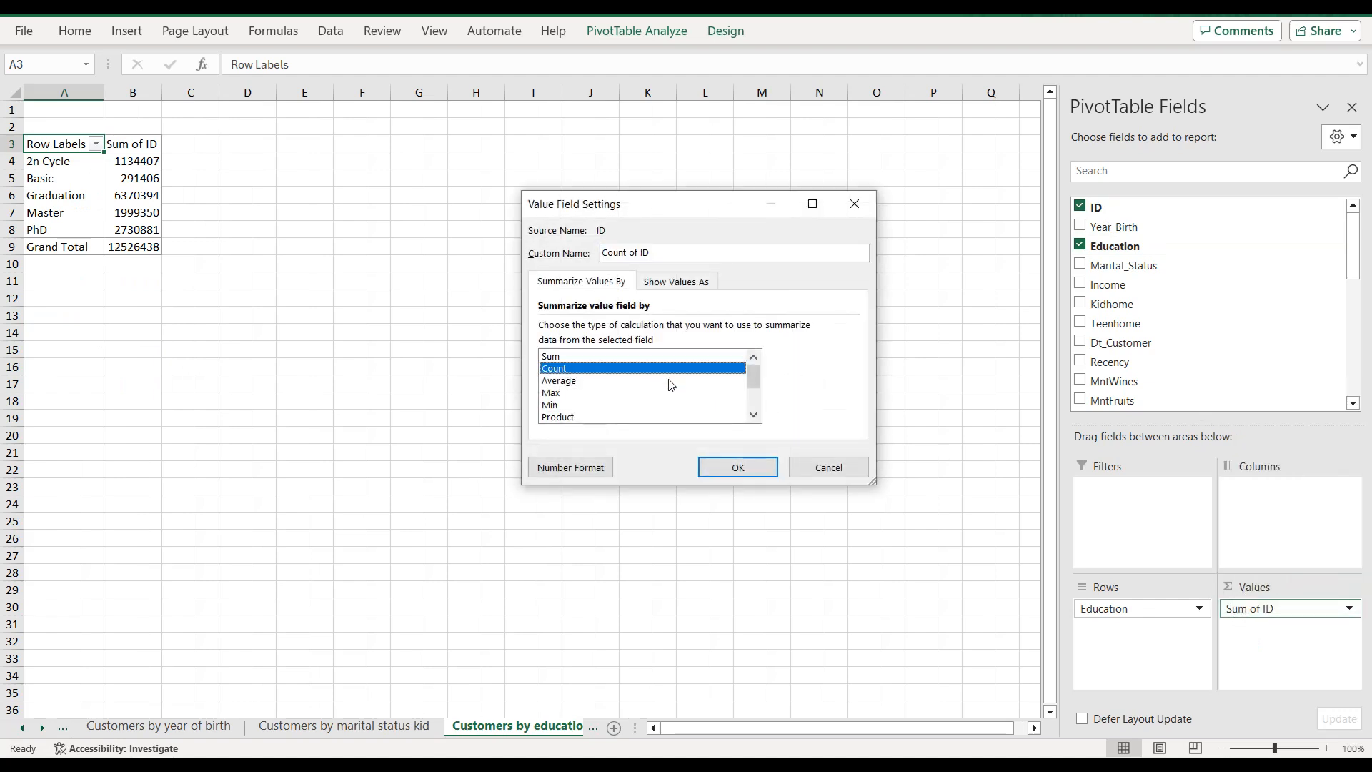
left_click(737, 467)
Step: Copy the PivotTable's headers and education rows without the grand total, and paste them as values at E3
left_click_drag(82, 145, 135, 233)
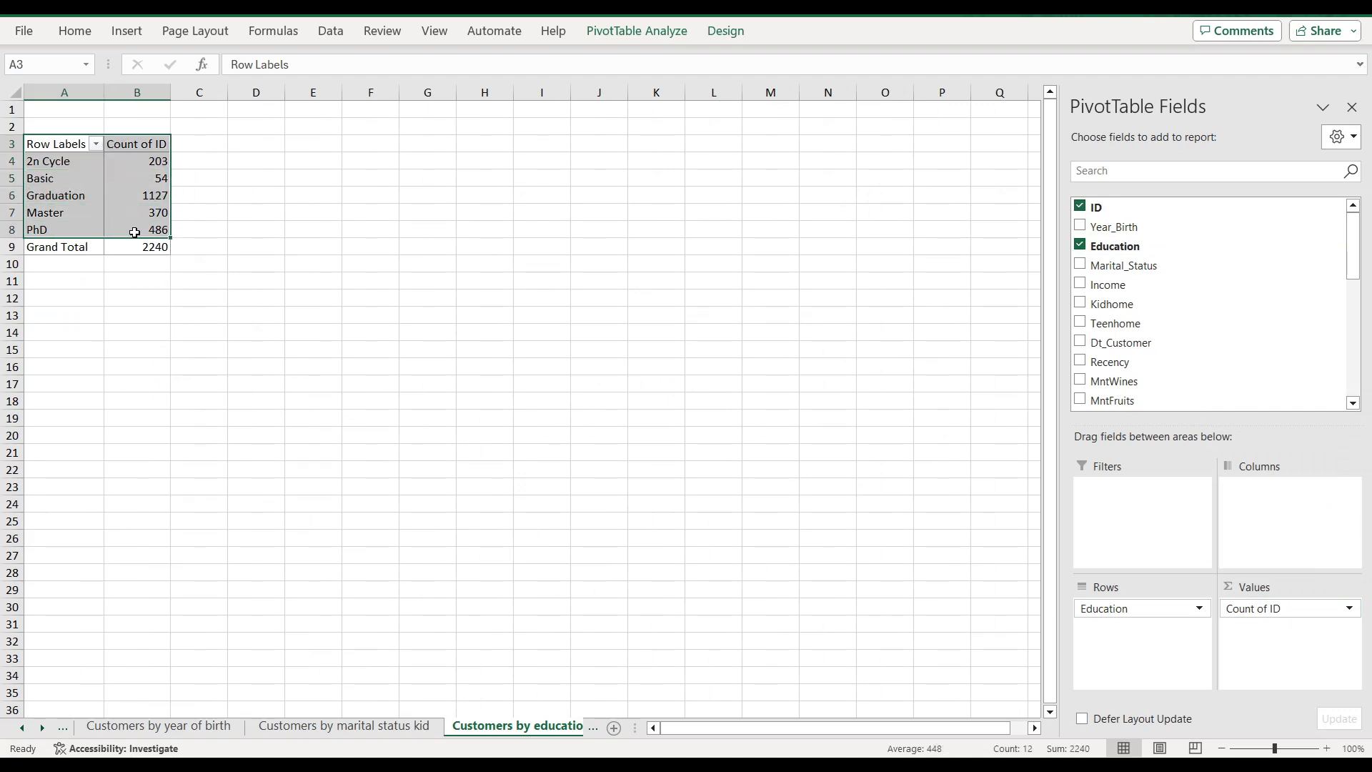
key("ctrl+c")
left_click(333, 142)
right_click(334, 140)
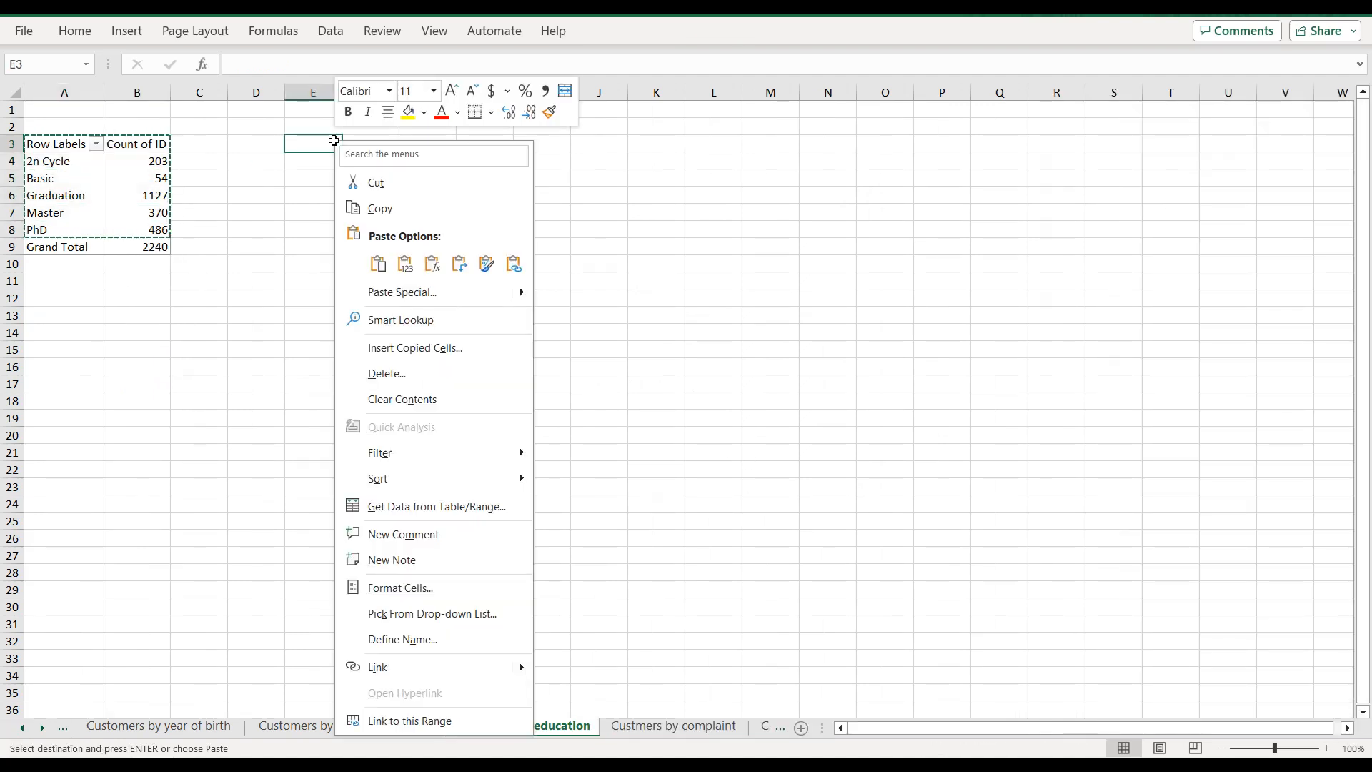
left_click(406, 264)
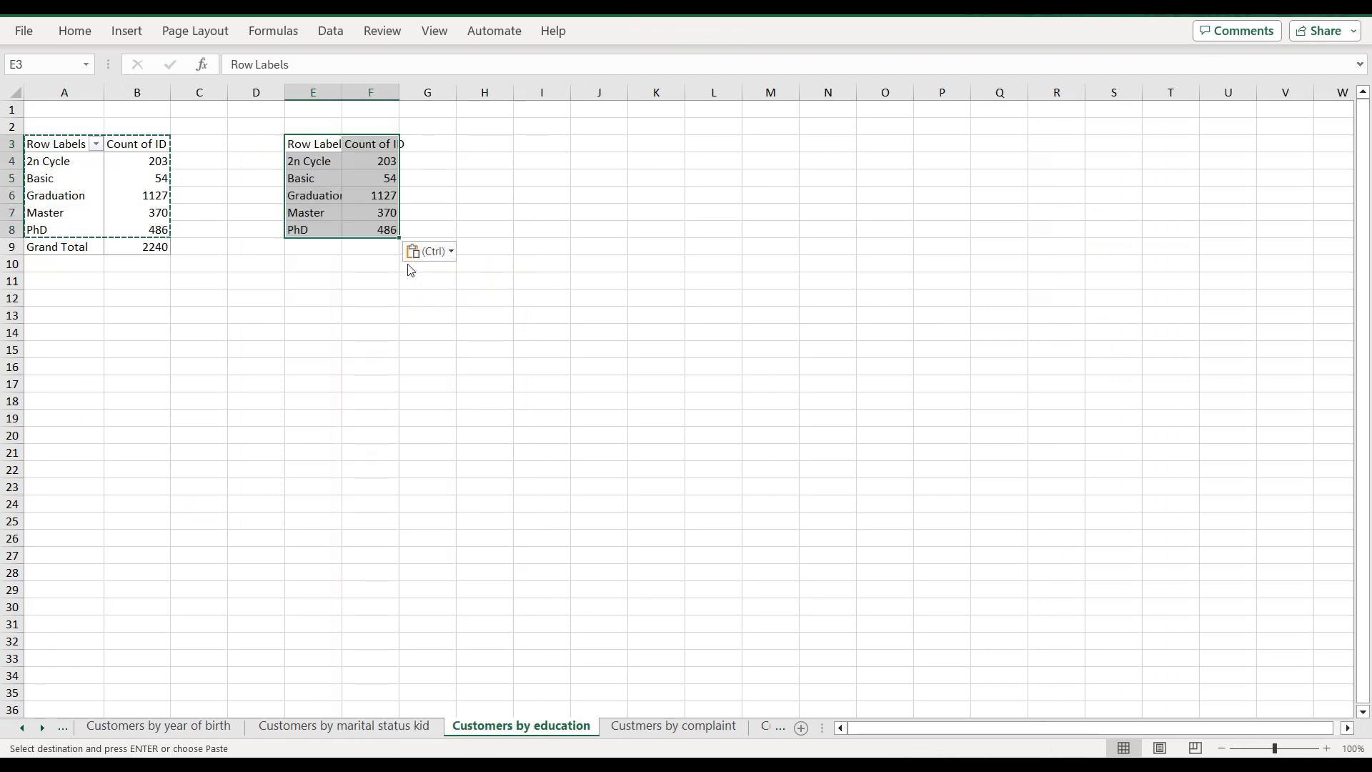
Step: Open the pasted table's first header in cell E3 for editing with its whole text selected
left_click(325, 144)
triple_click(279, 66)
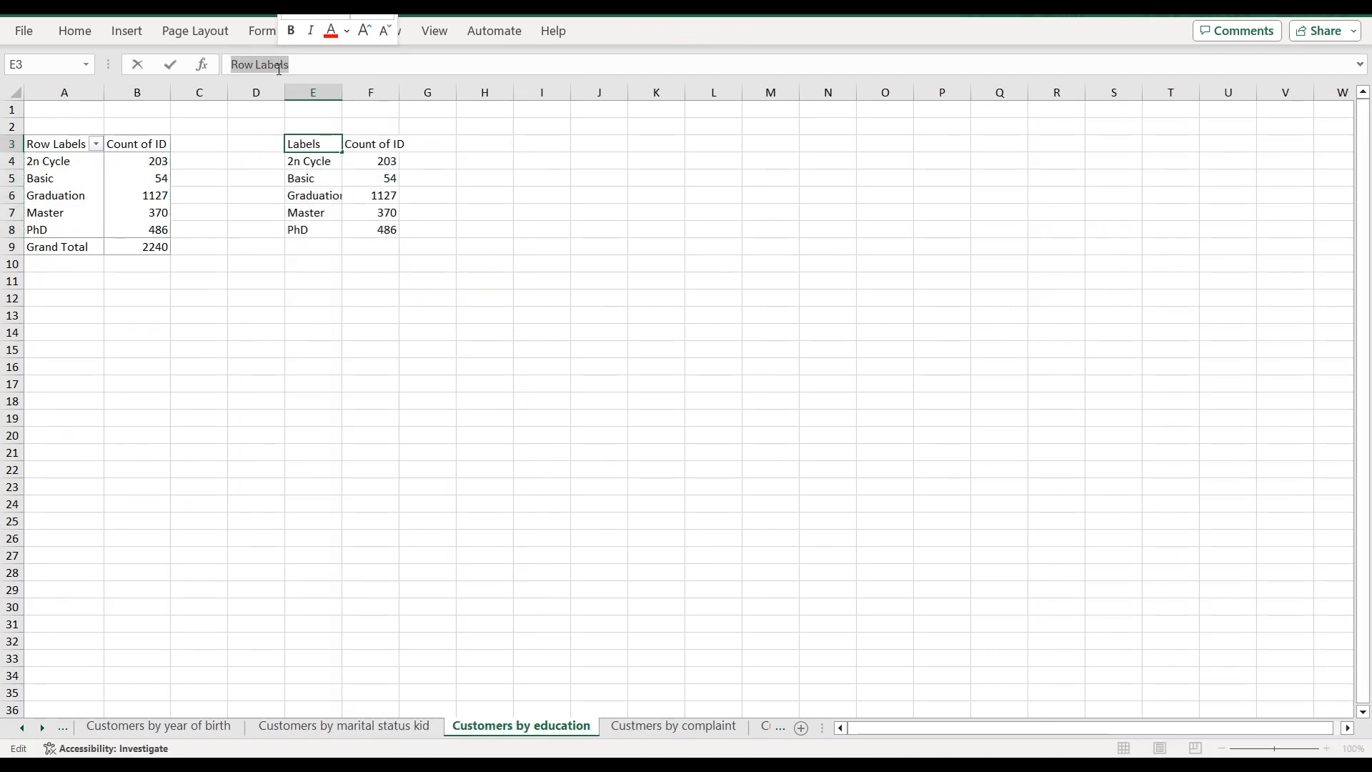
Step: Rename the headers of the copied summary in E3 and F3 as "Education" and "Total"
type("Education")
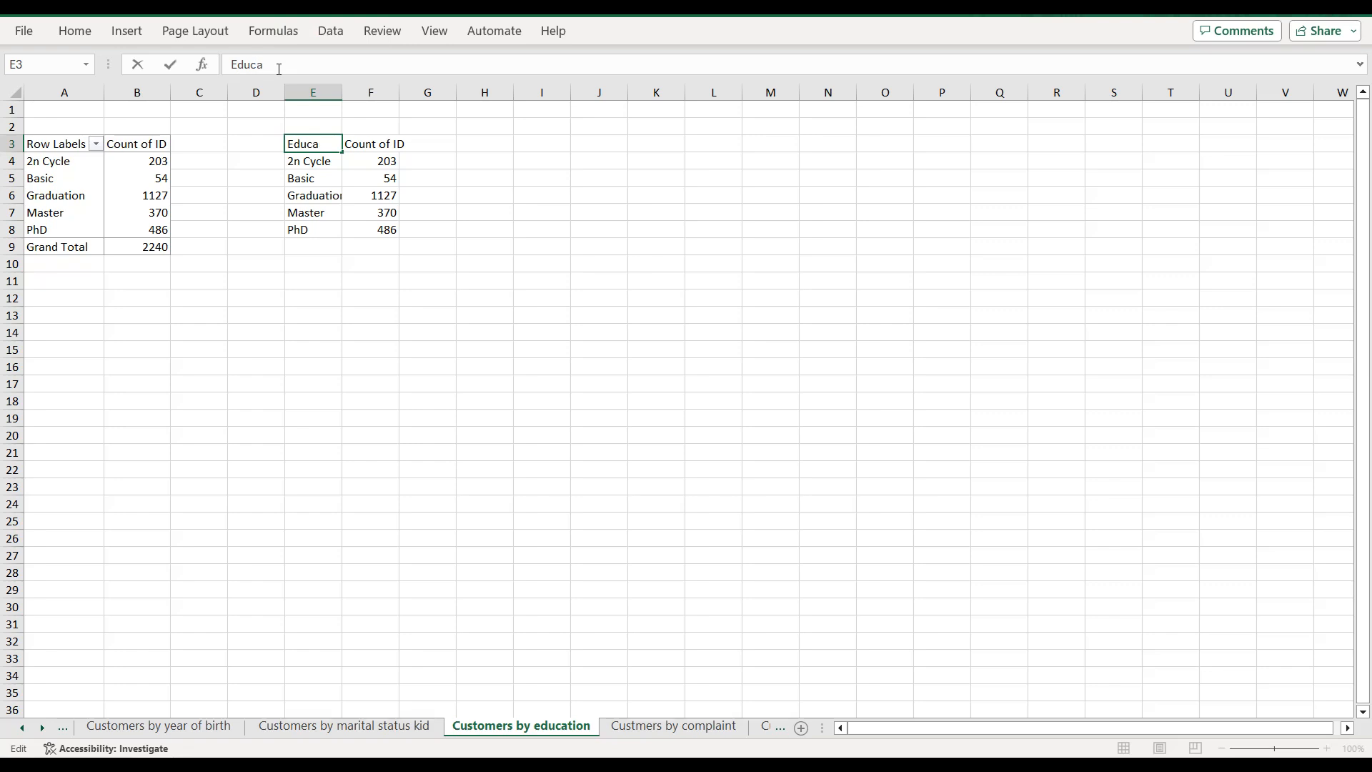
left_click(374, 147)
triple_click(320, 67)
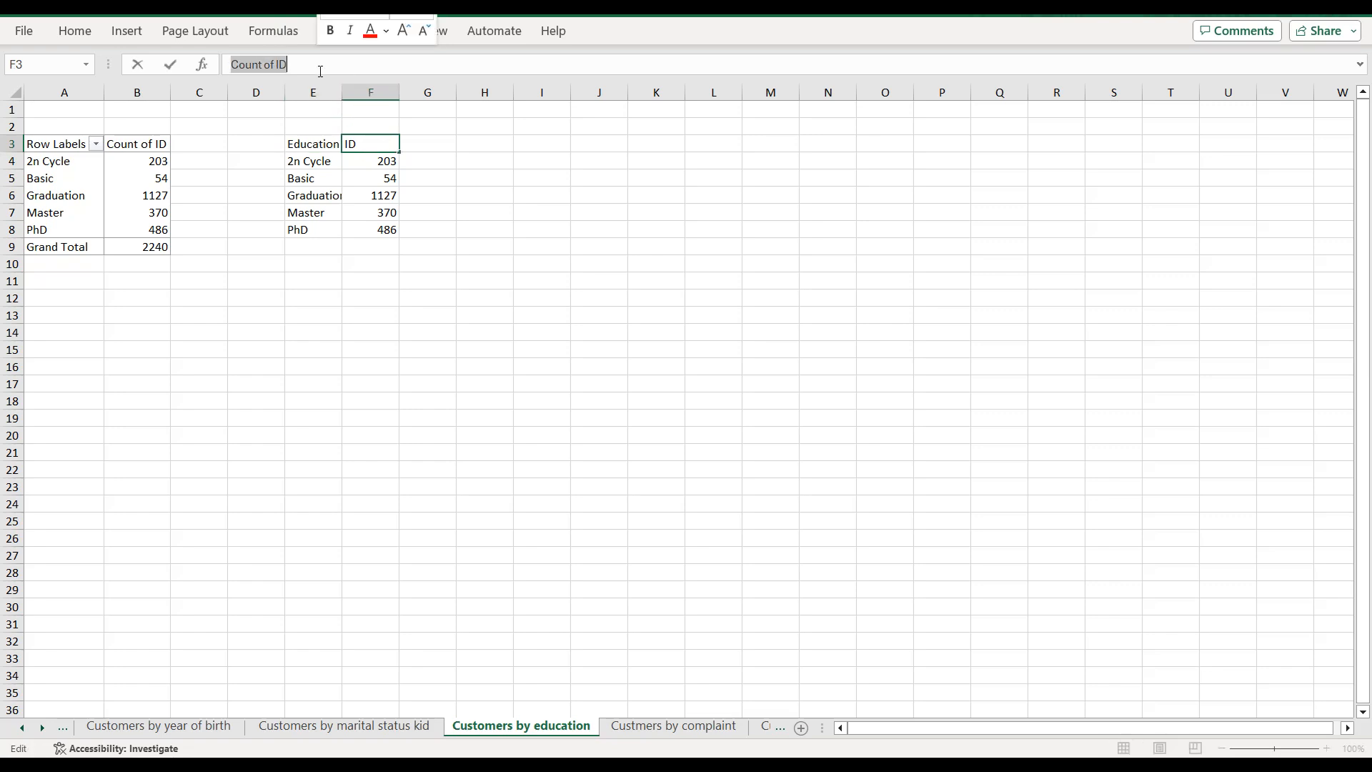
type("Total")
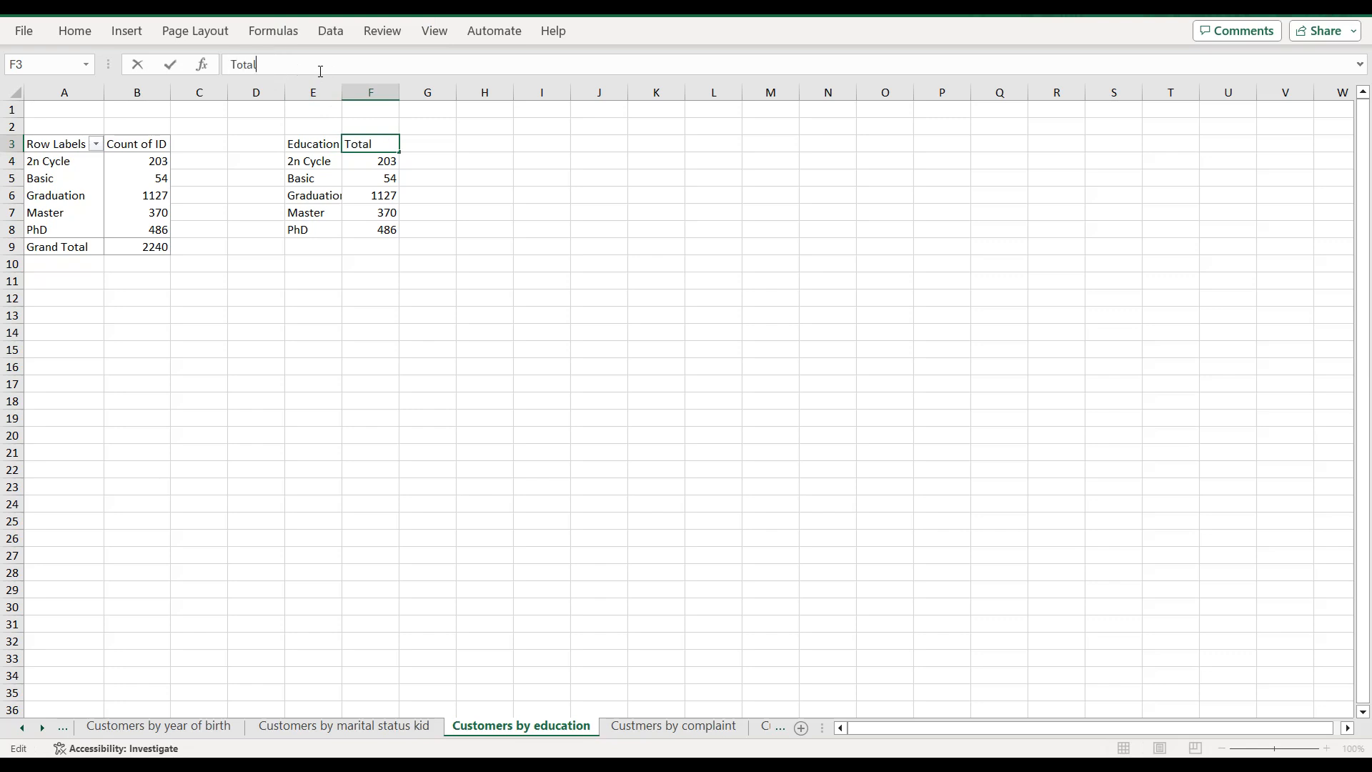
Step: Convert the copied summary range E3:F8 into a table with headers
left_click(304, 149)
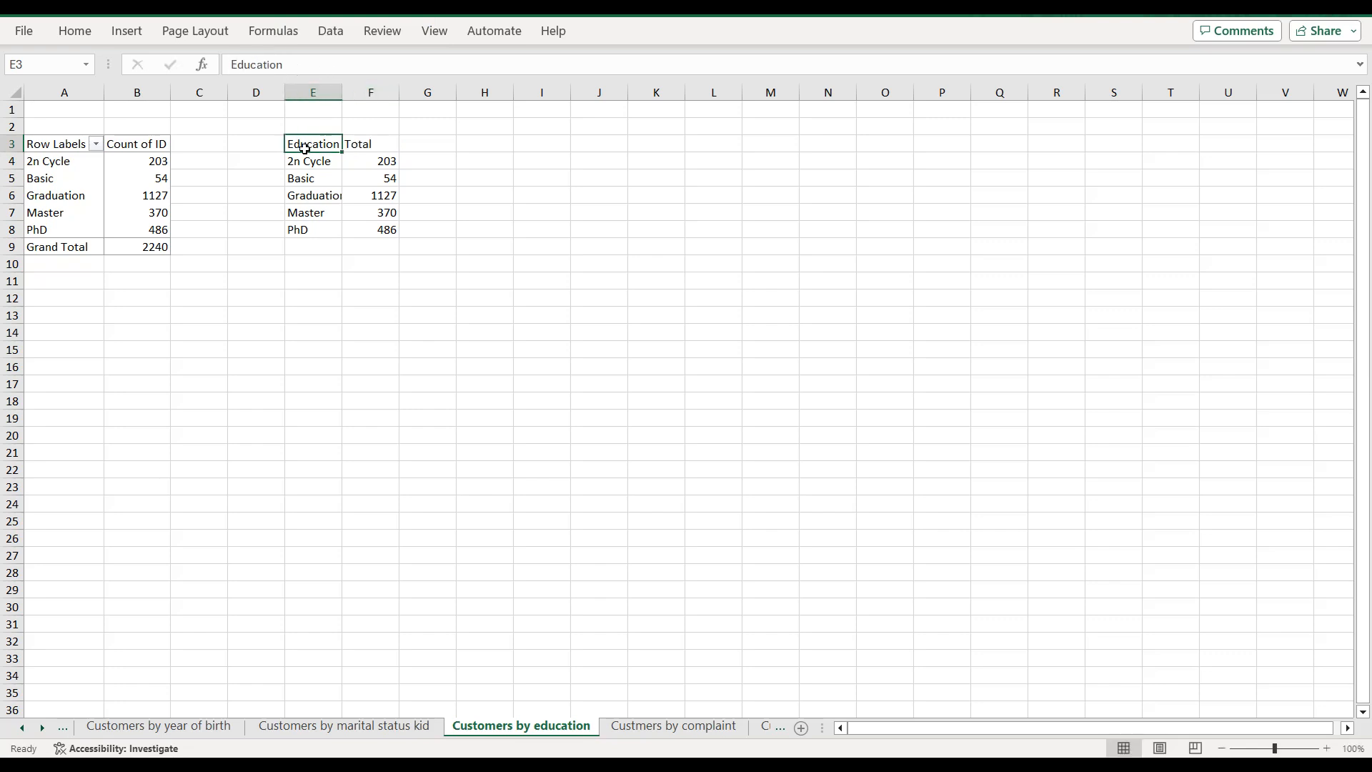
key("ctrl+a")
left_click(127, 31)
left_click(154, 71)
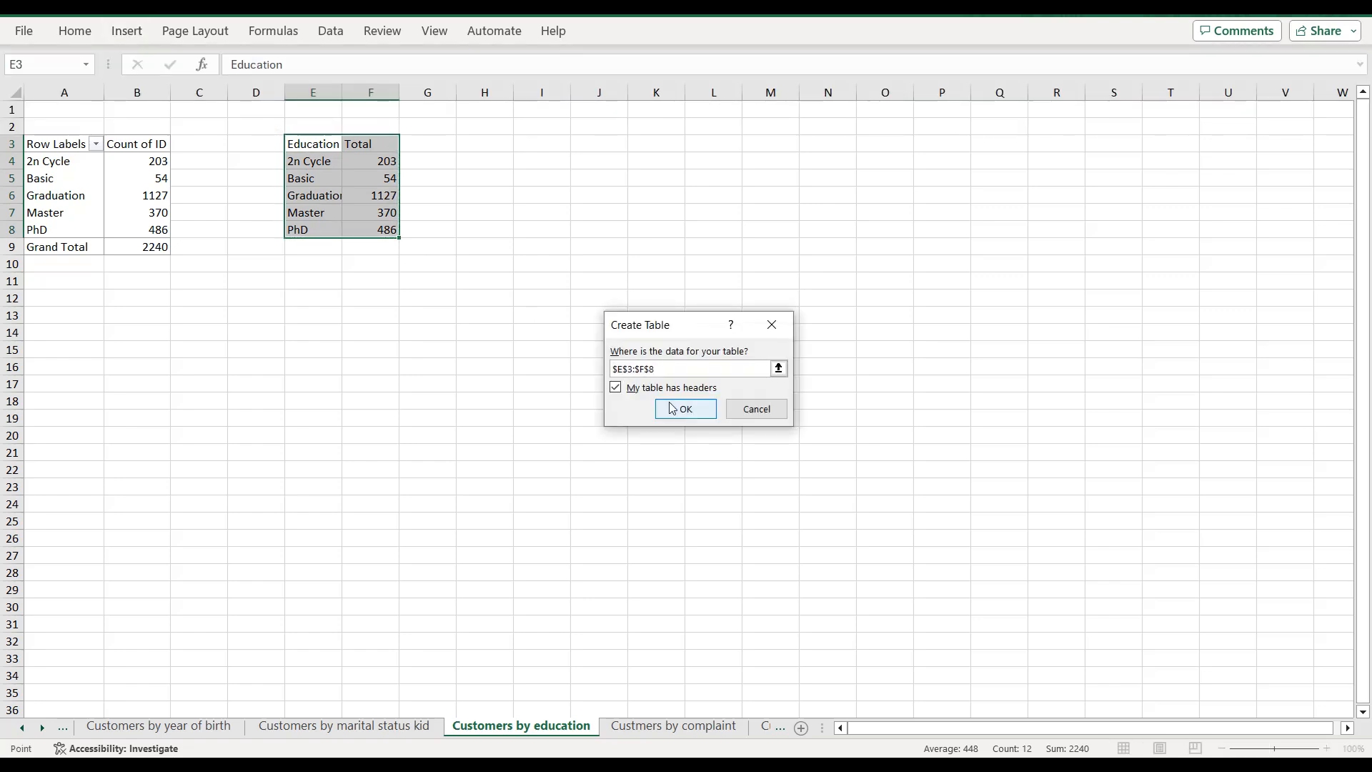
key("Return")
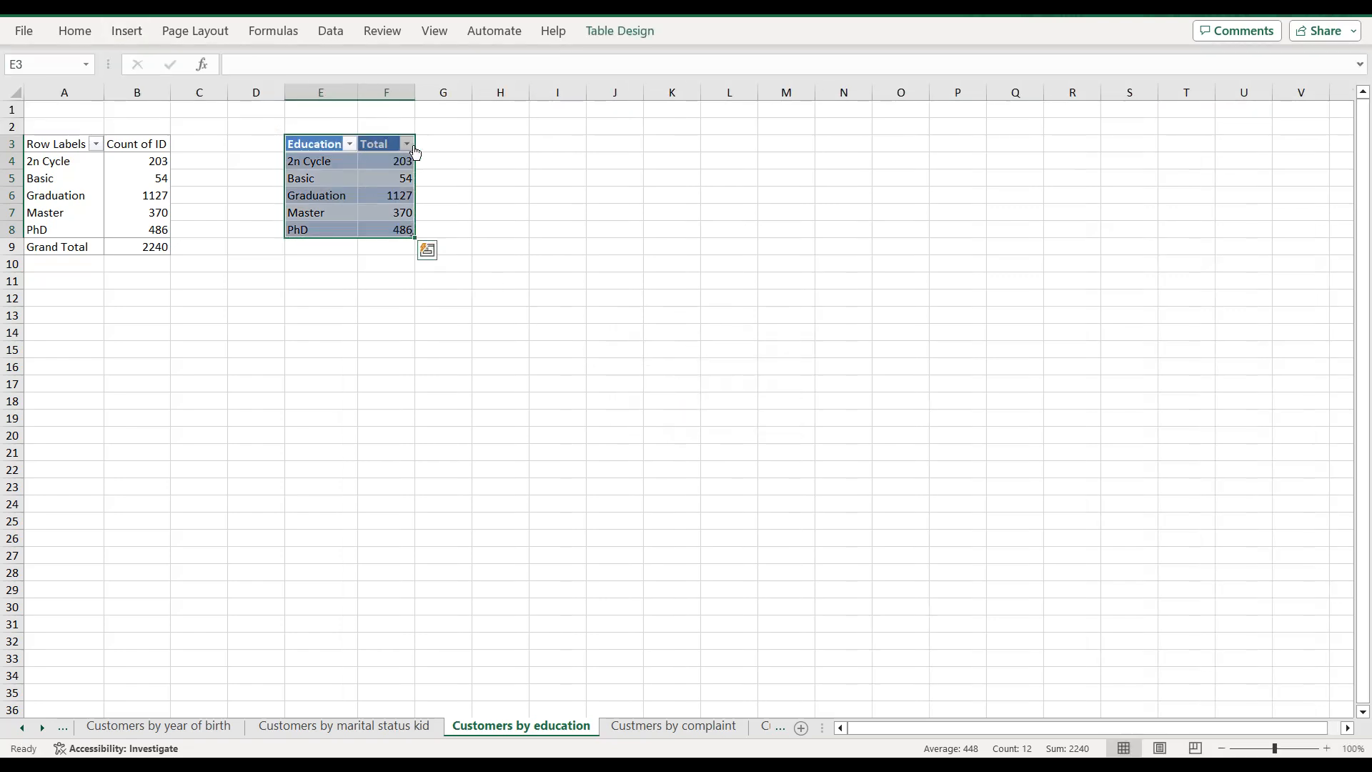
Step: Sort the education table by Total from largest to smallest
left_click(407, 145)
left_click(349, 185)
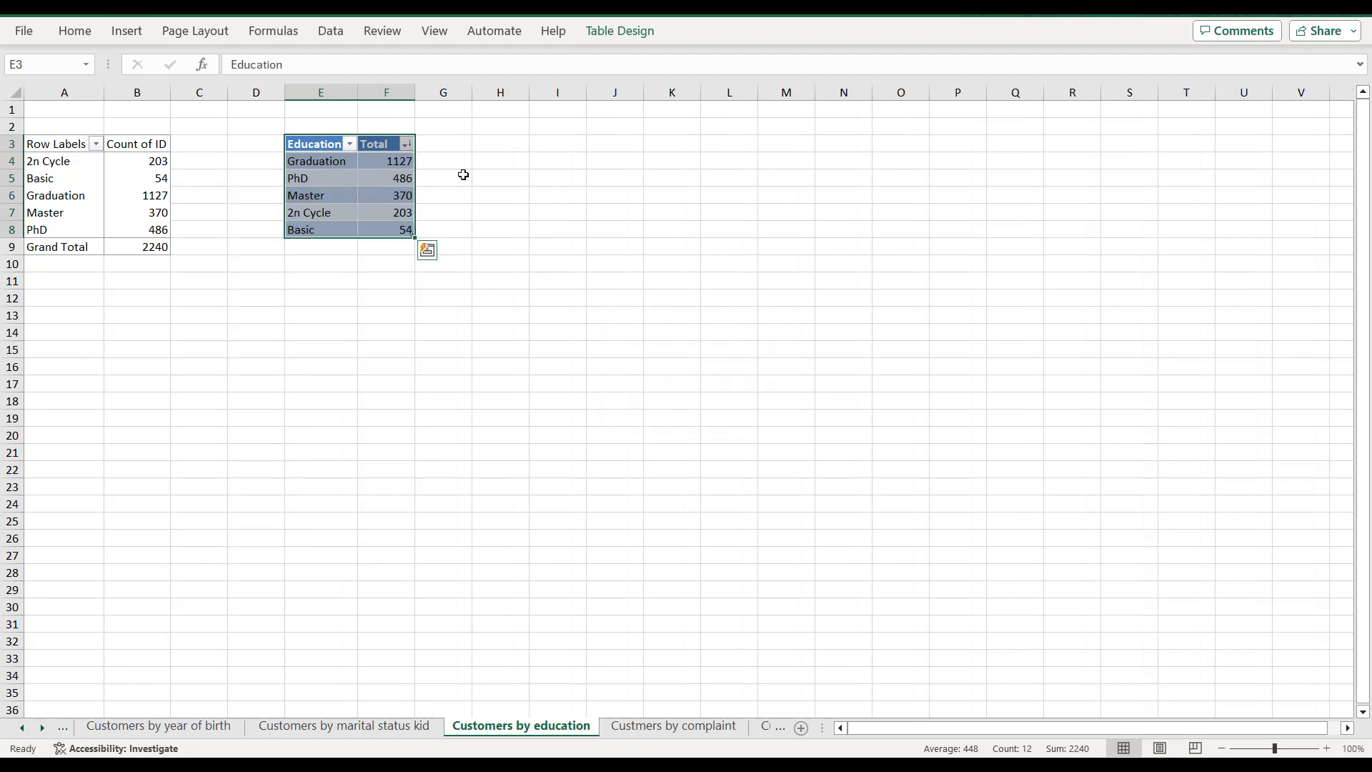
left_click(479, 175)
Step: Insert a doughnut chart based on the whole education table
left_click(320, 146)
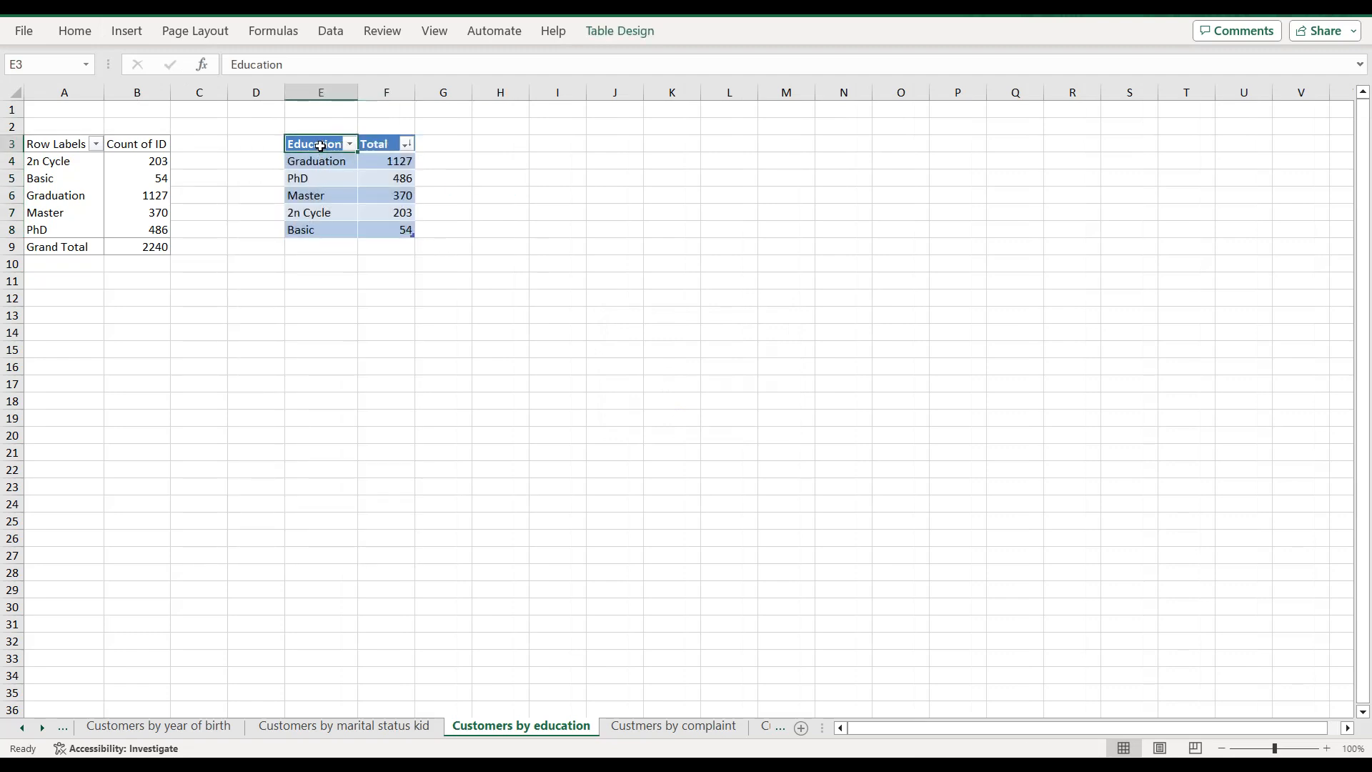
key("ctrl+a")
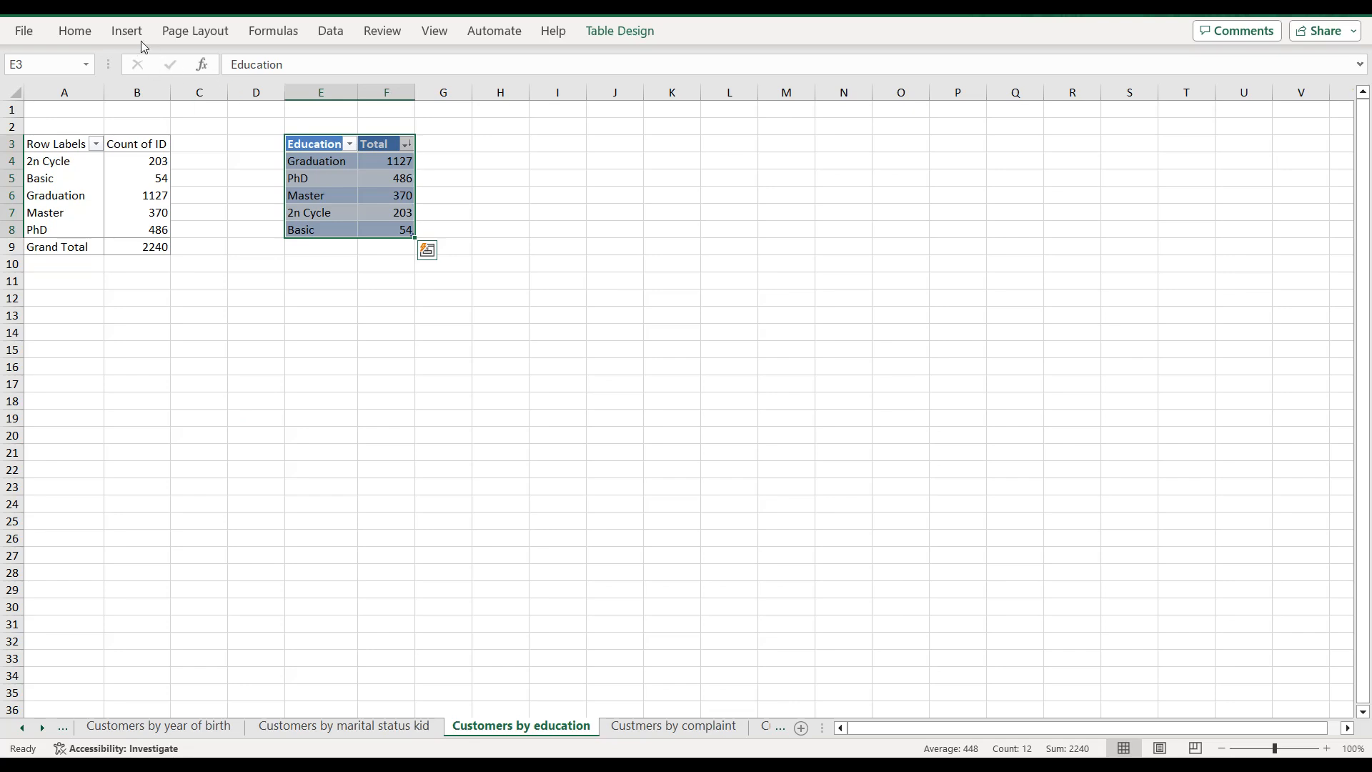
left_click(127, 32)
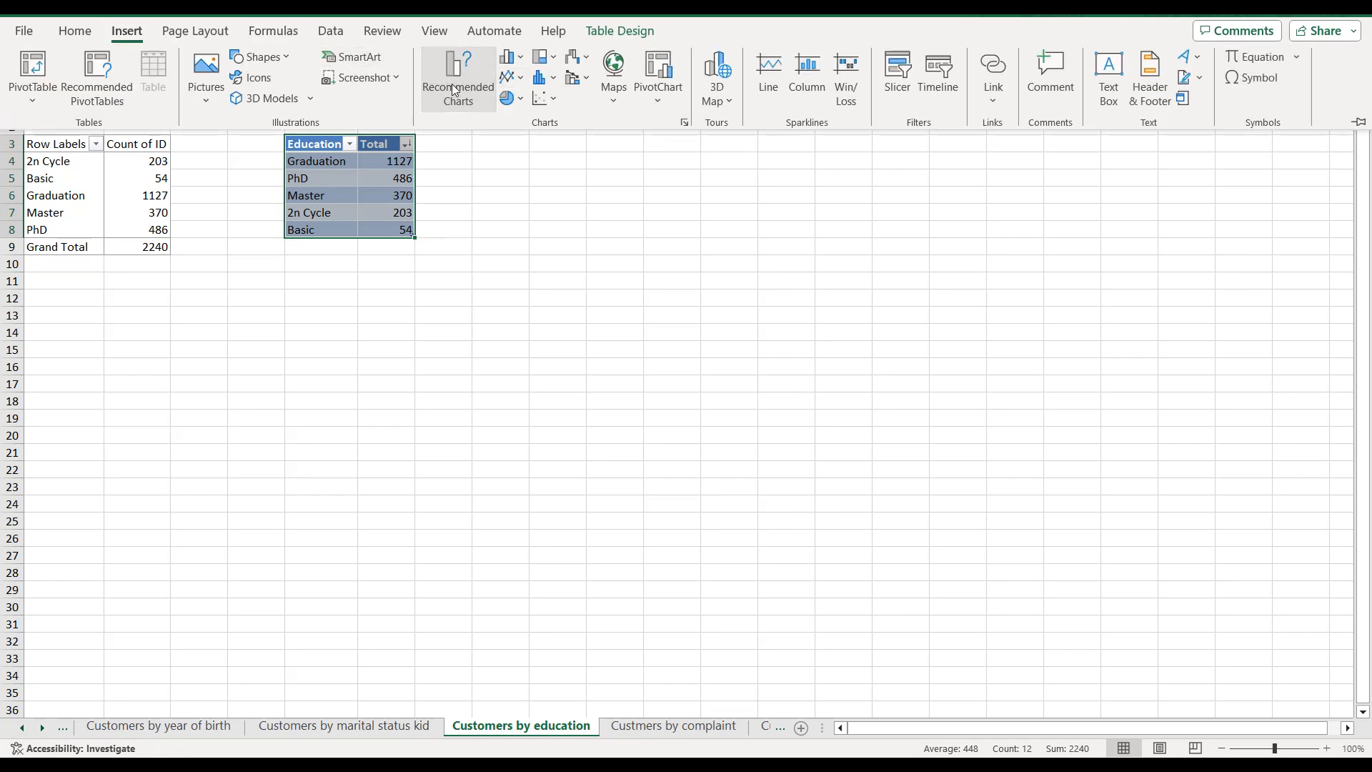
left_click(454, 89)
left_click(535, 144)
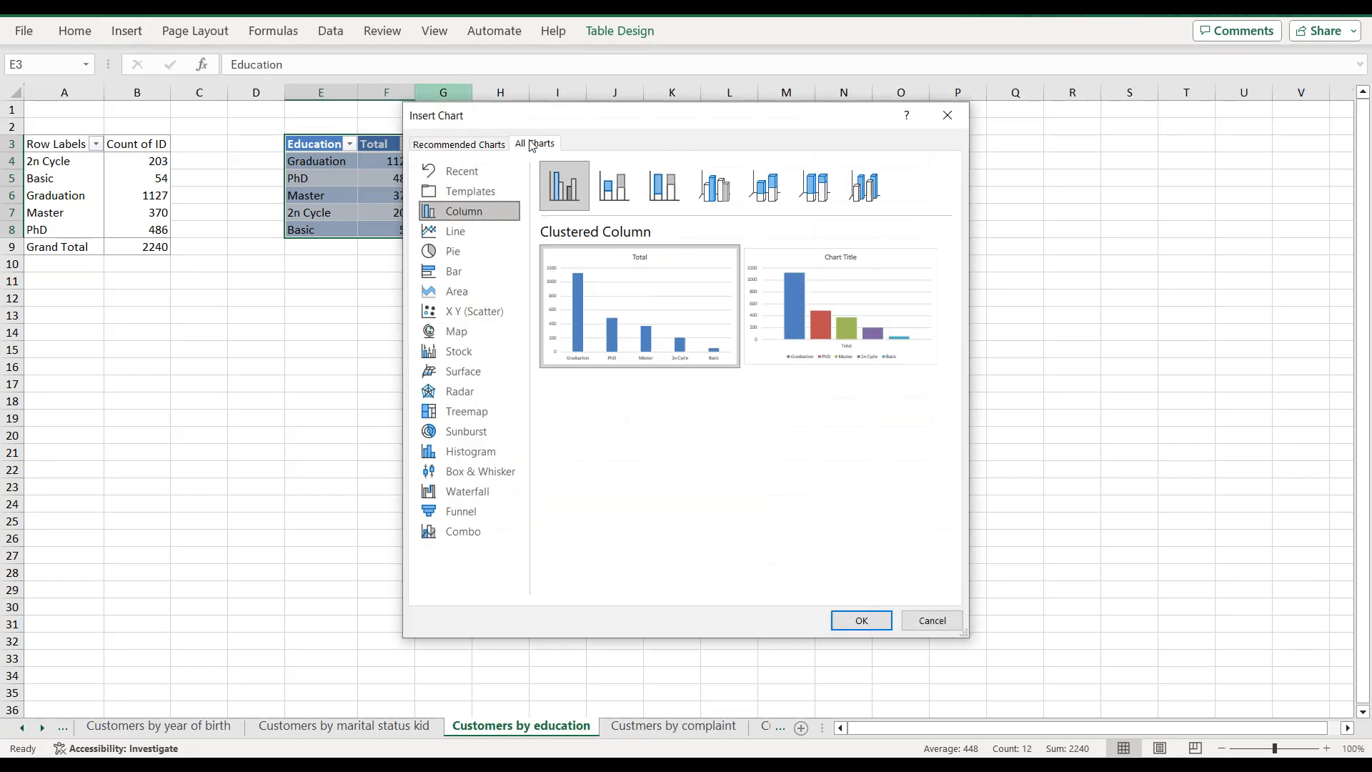
left_click(468, 254)
left_click(755, 204)
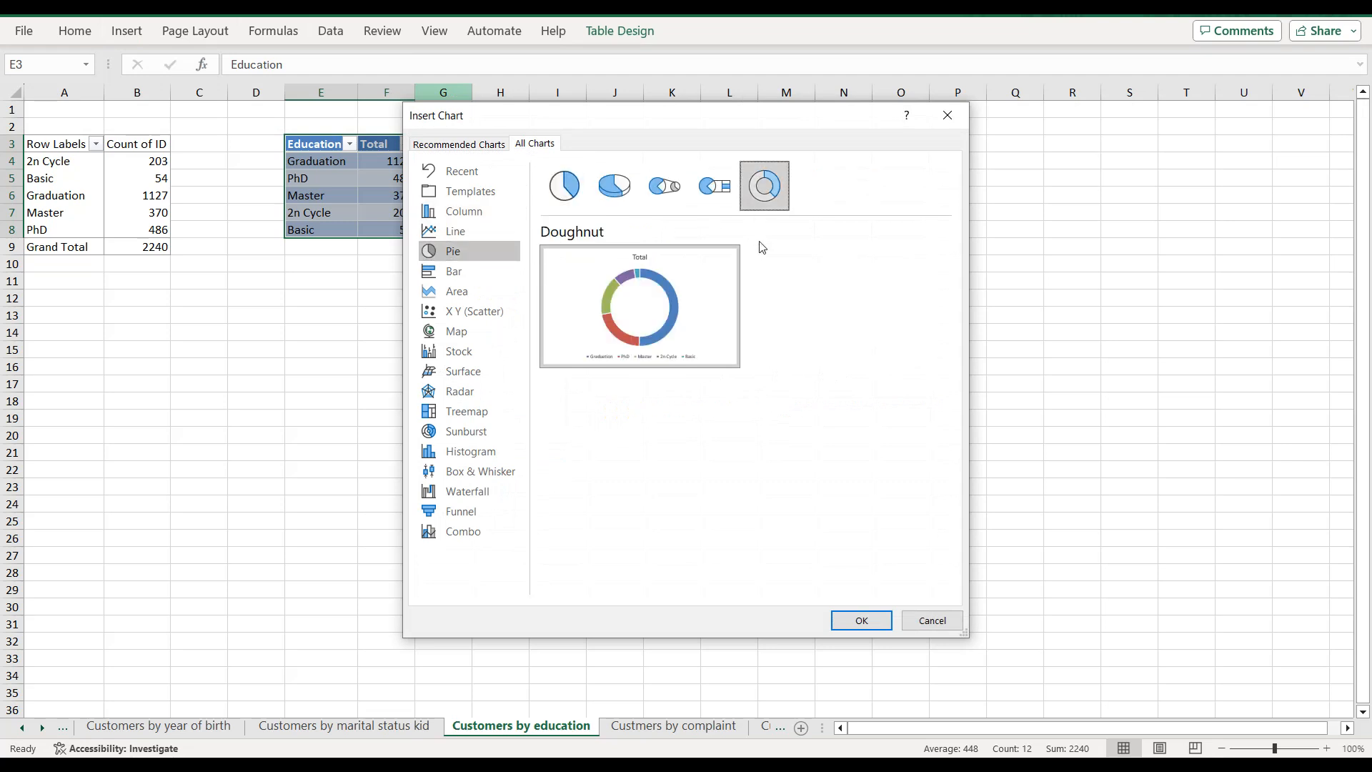
left_click(863, 620)
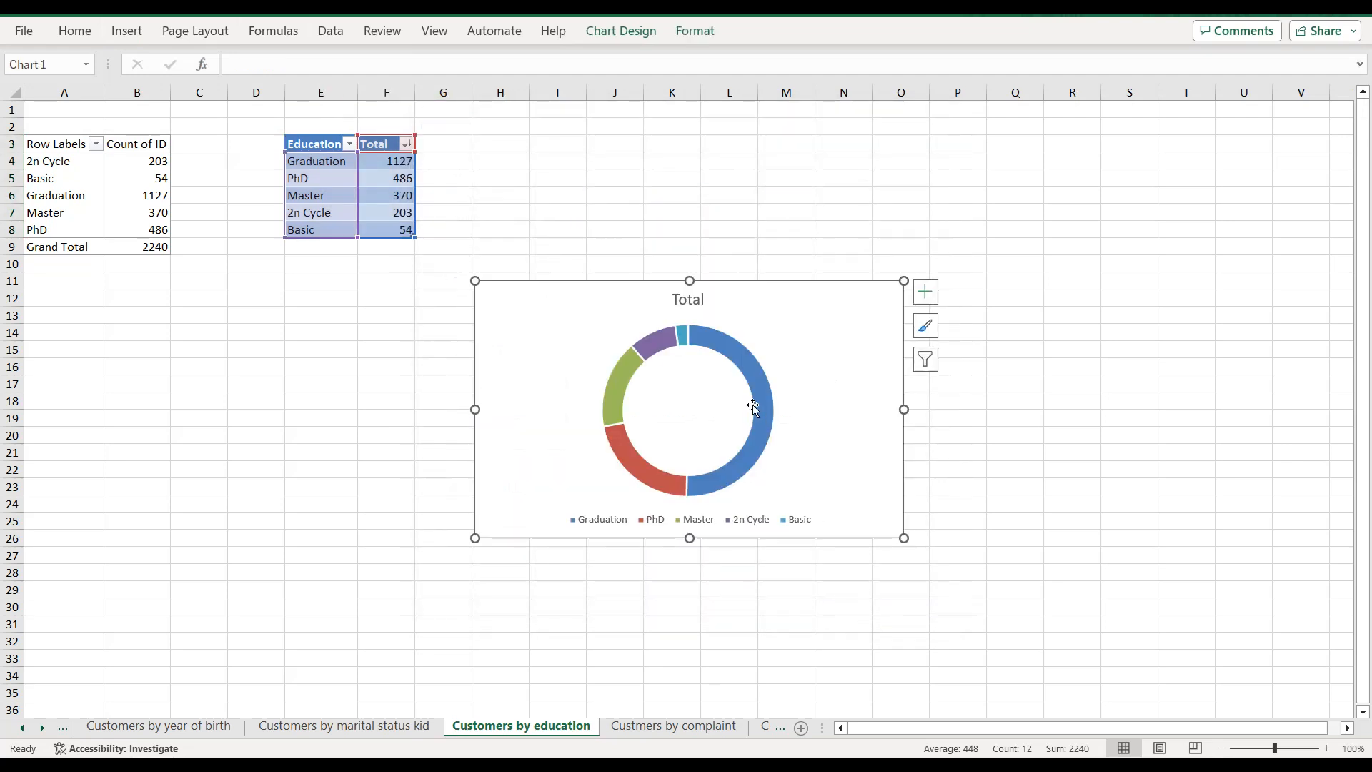
Step: Delete the doughnut chart's legend and change the chart title to "Customers by education"
left_click(773, 519)
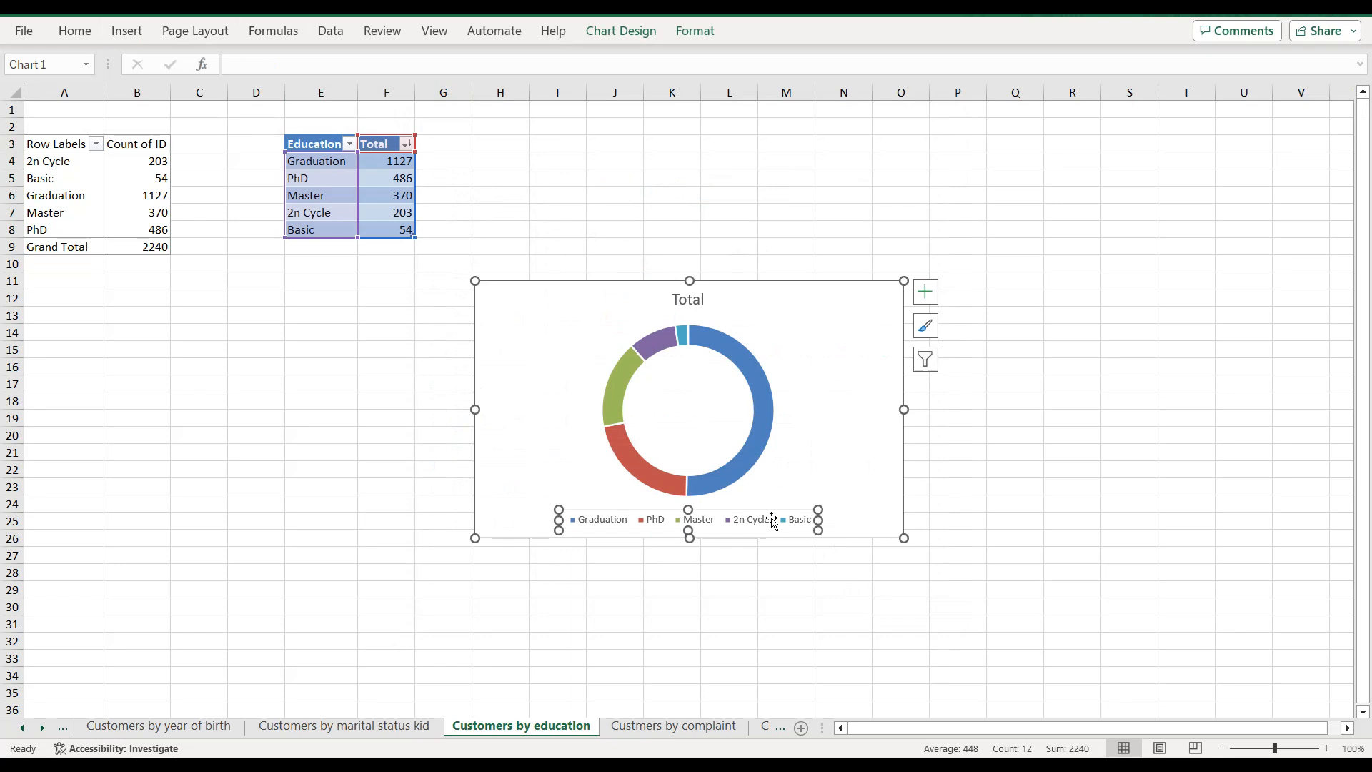
key("Delete")
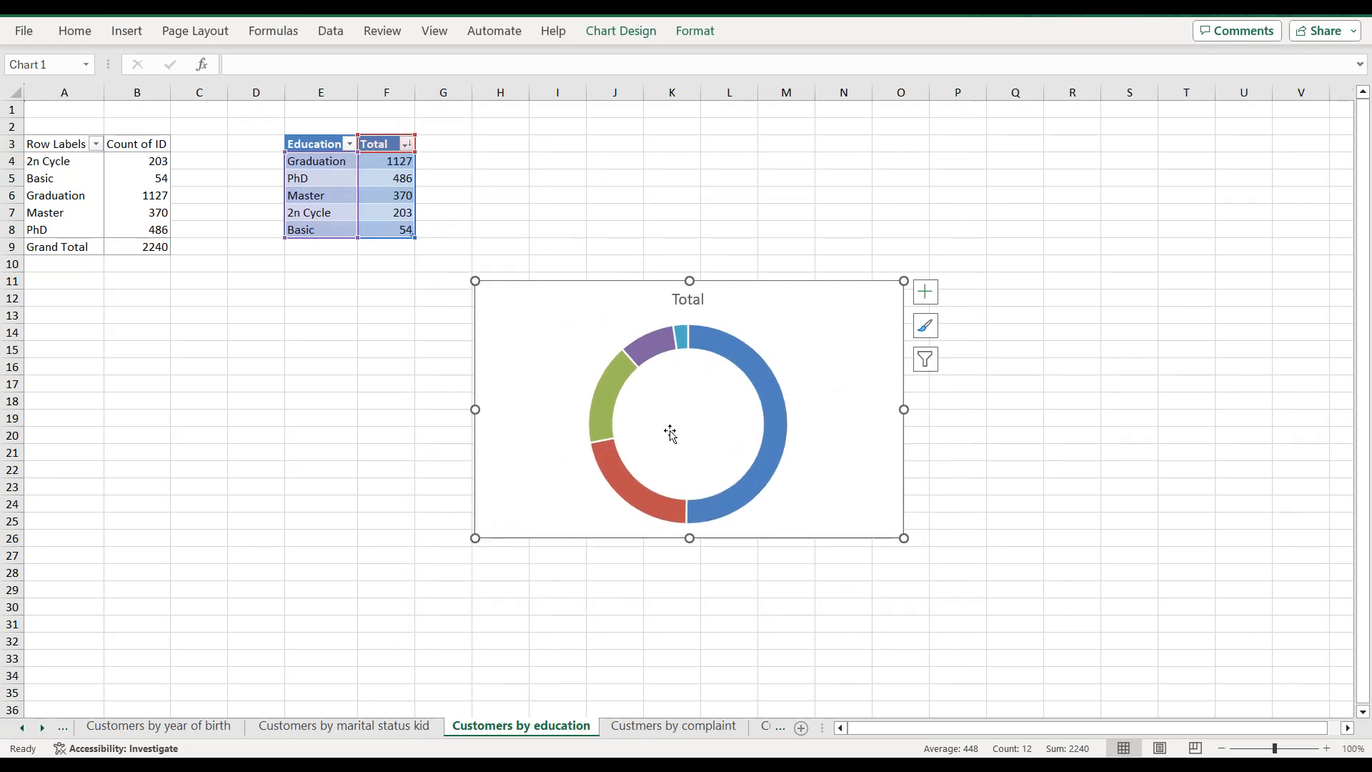
double_click(559, 730)
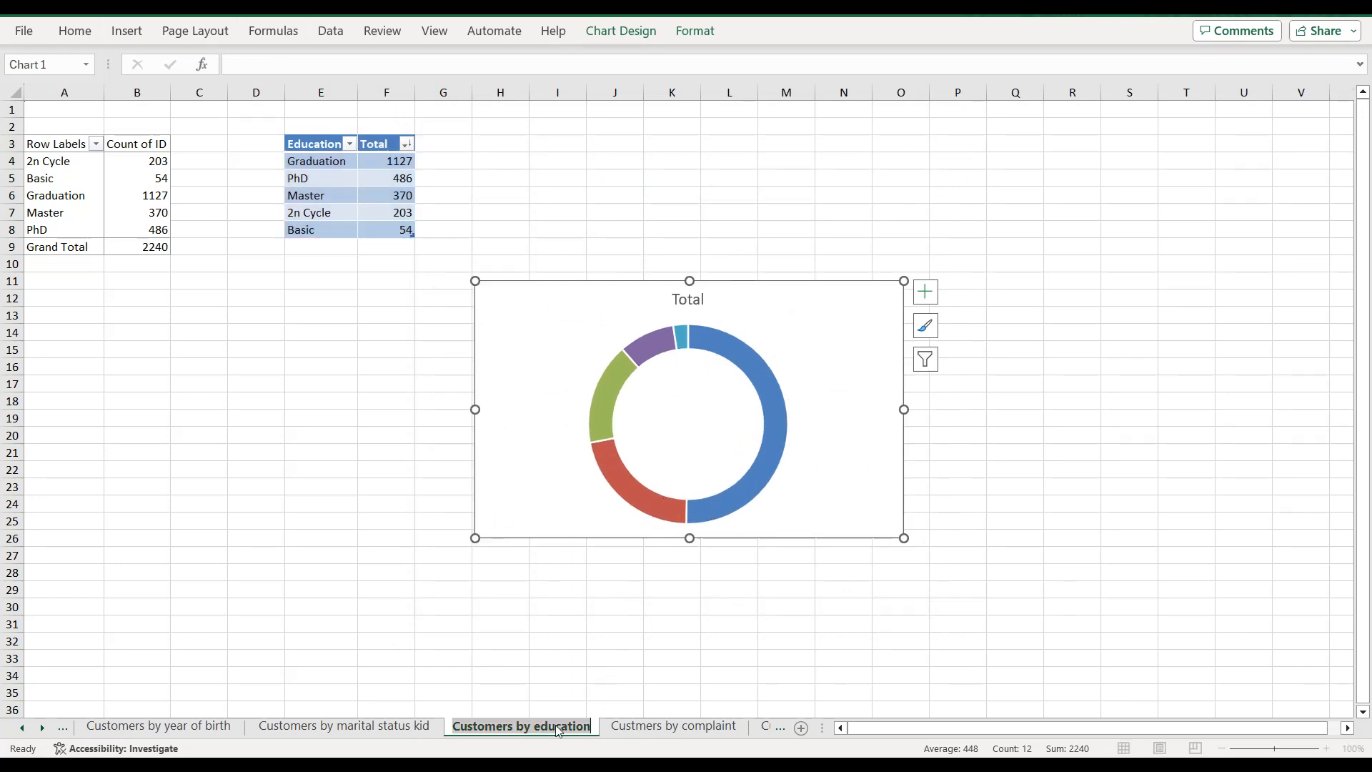
left_click(693, 303)
double_click(693, 304)
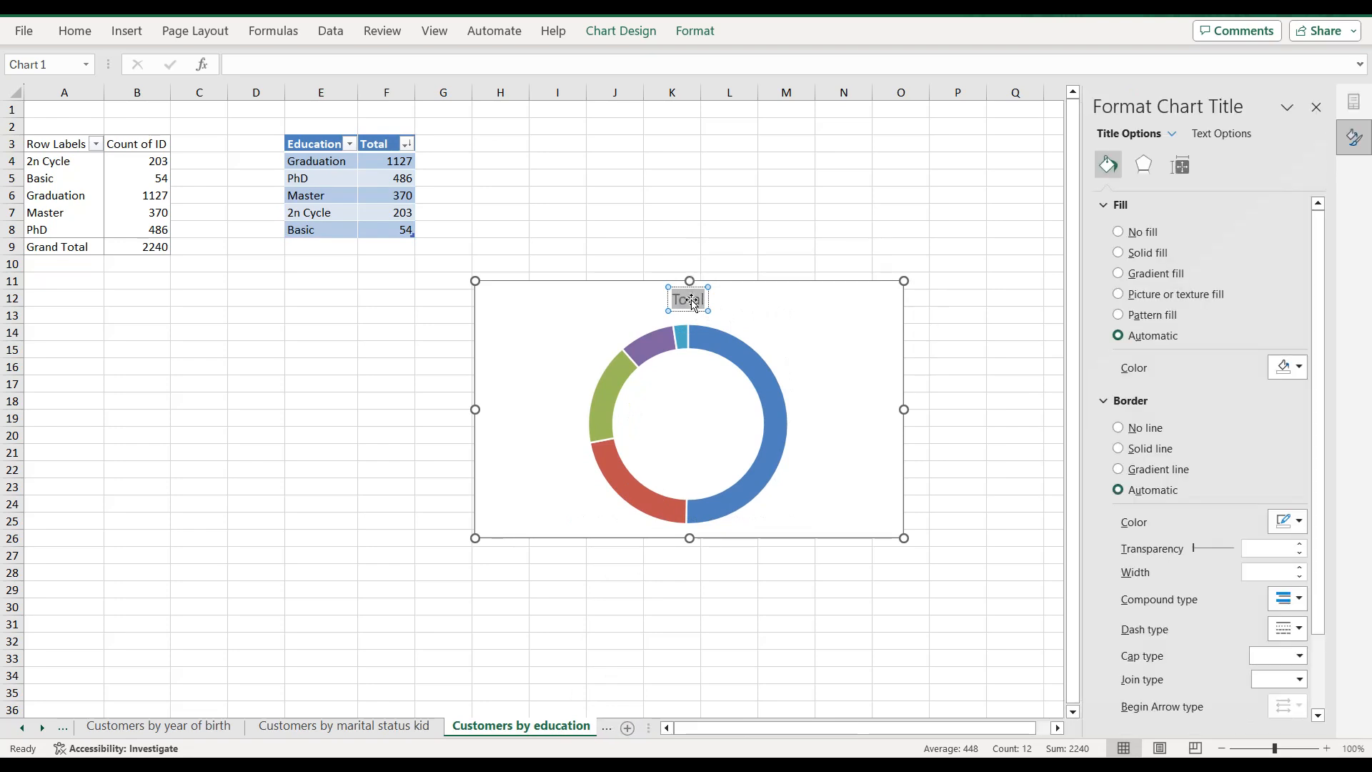
type("Customers by education")
left_click(827, 306)
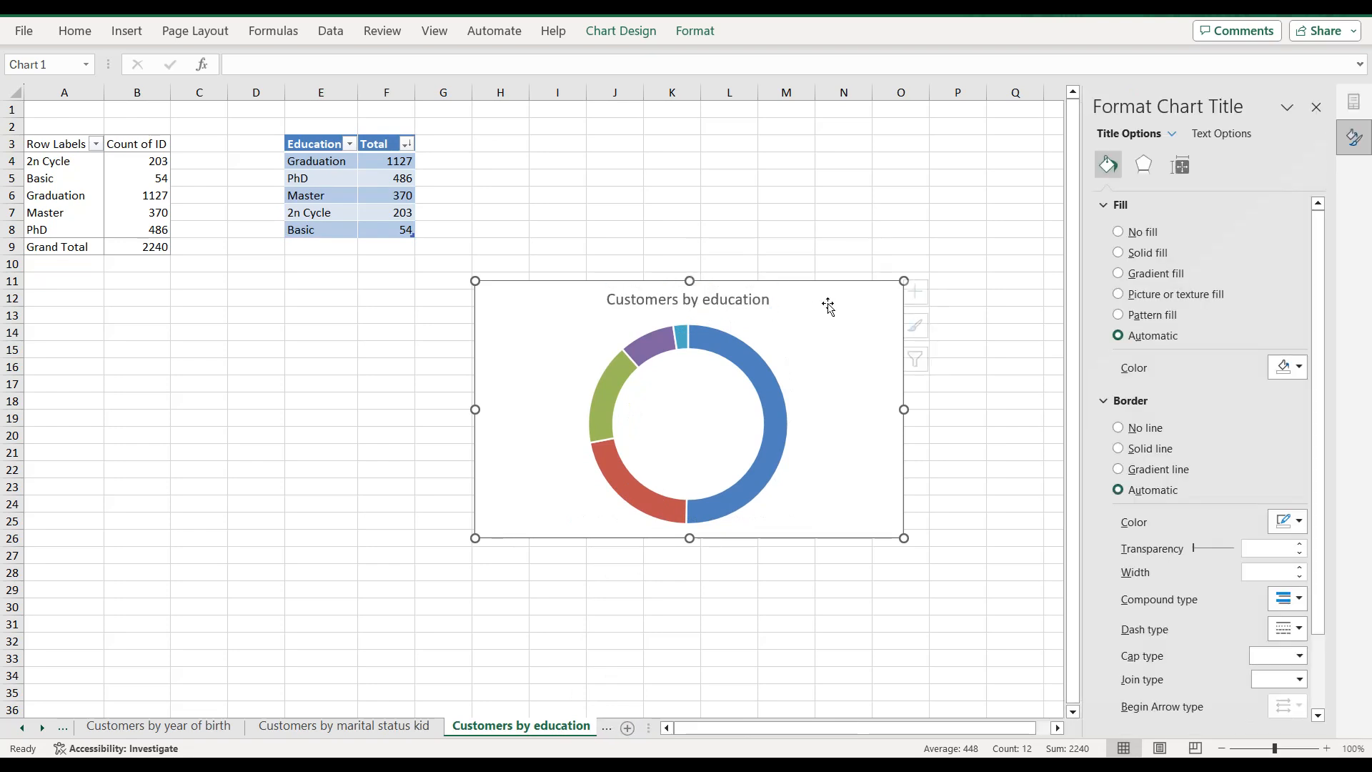
Step: Fill the chart area with the dark navy color and remove the border lines from the doughnut series
left_click(1299, 368)
left_click(1248, 586)
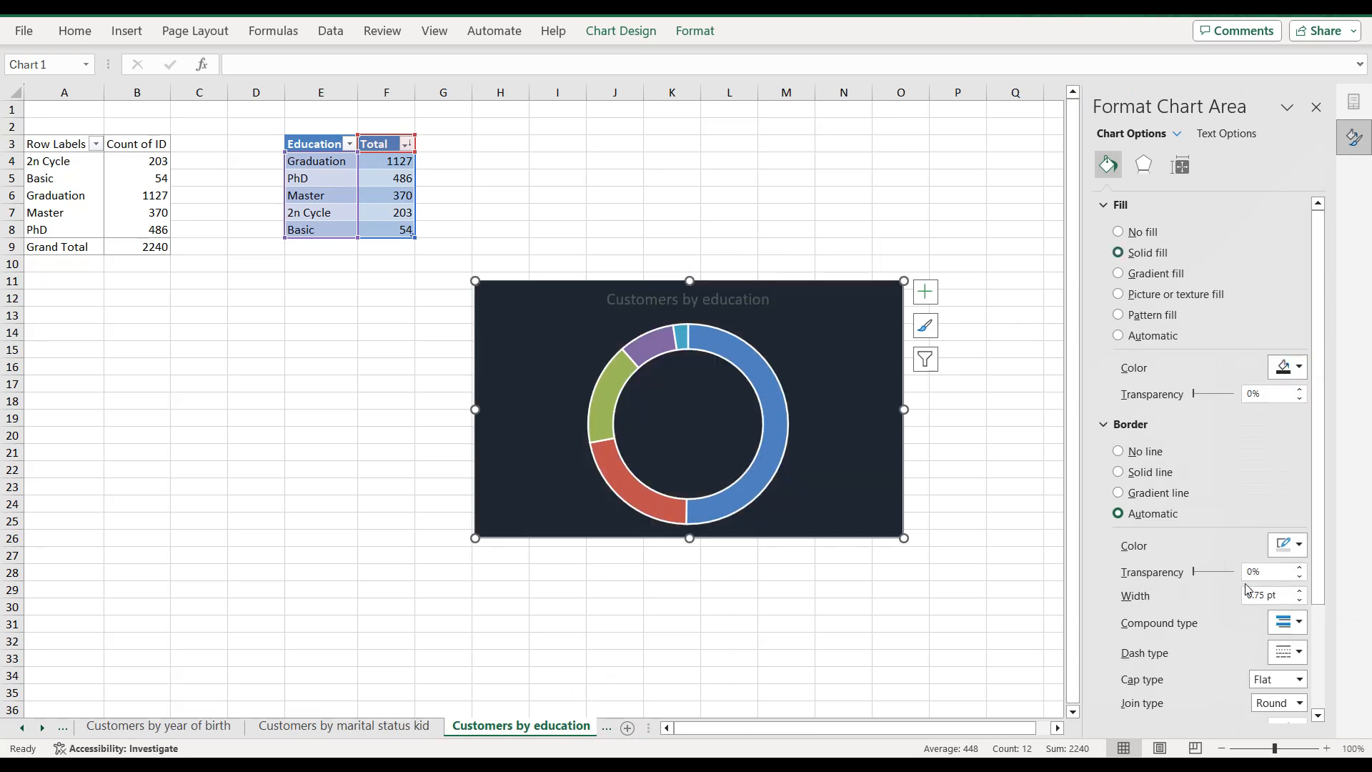
left_click(782, 408)
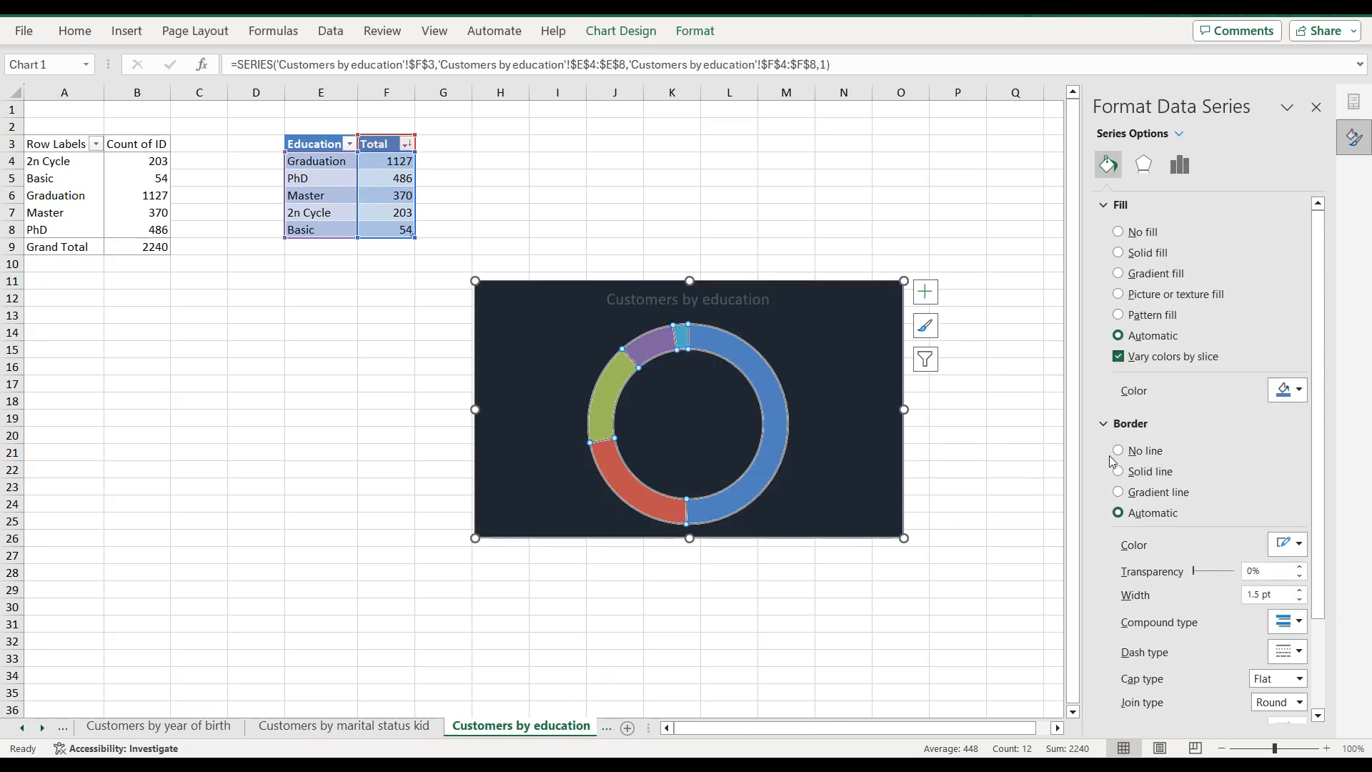
left_click(1119, 451)
Step: Fill the Graduation slice with medium grey and the PhD slice with light grey
left_click(776, 400)
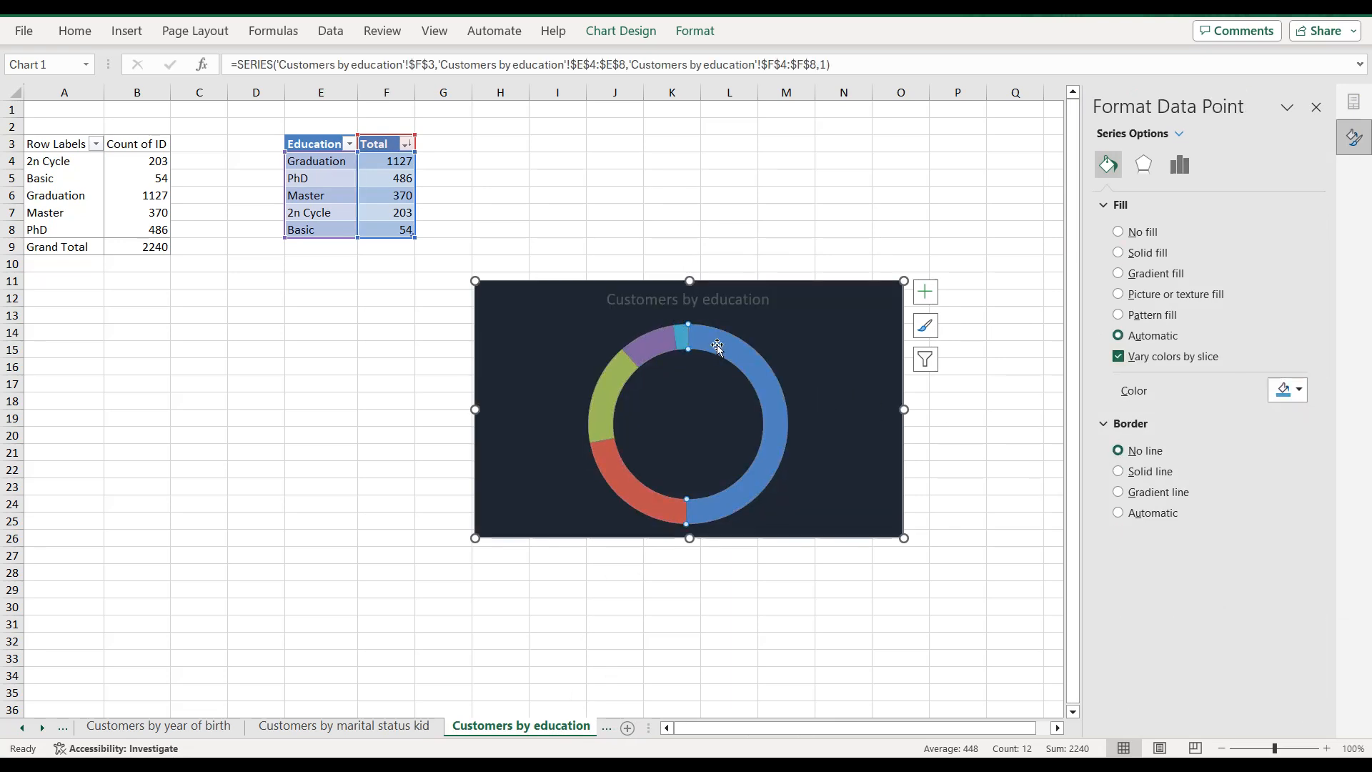
left_click(1290, 395)
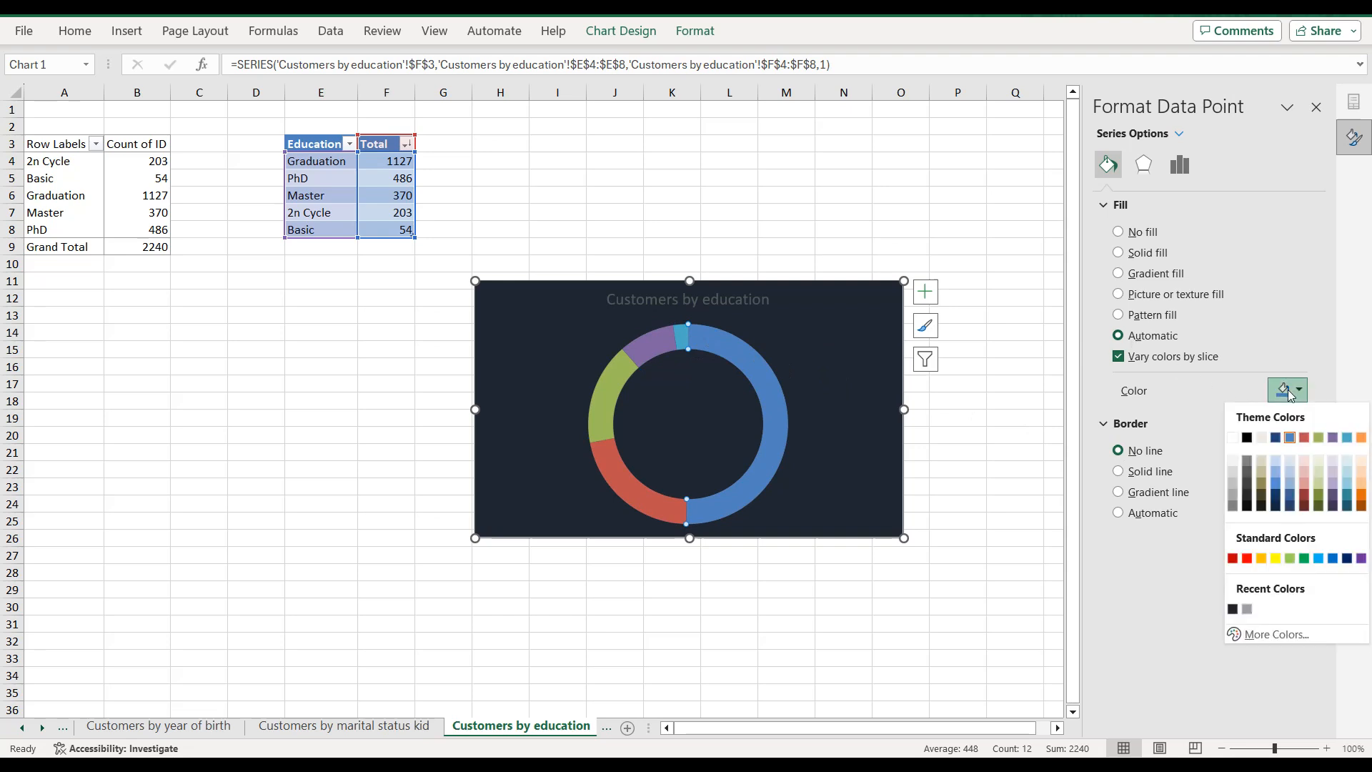
left_click(1233, 506)
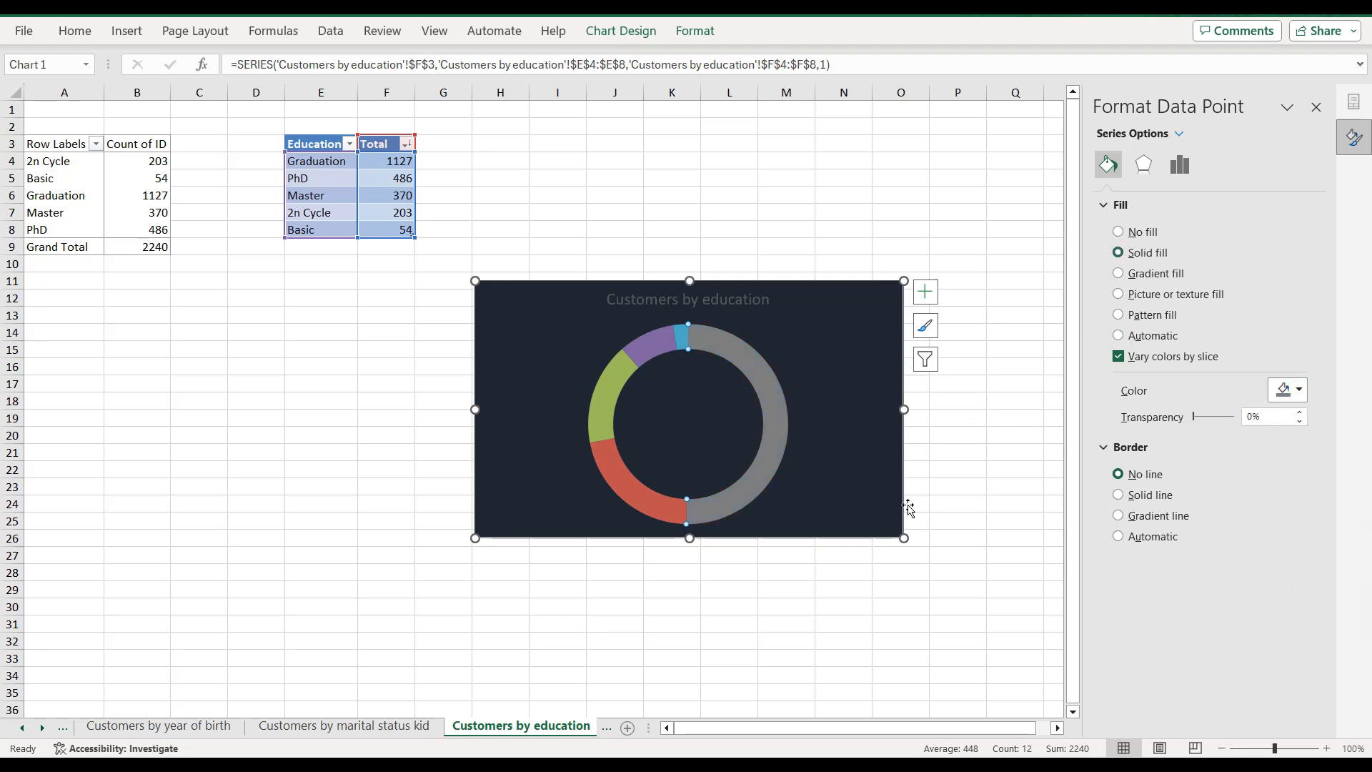
left_click(642, 512)
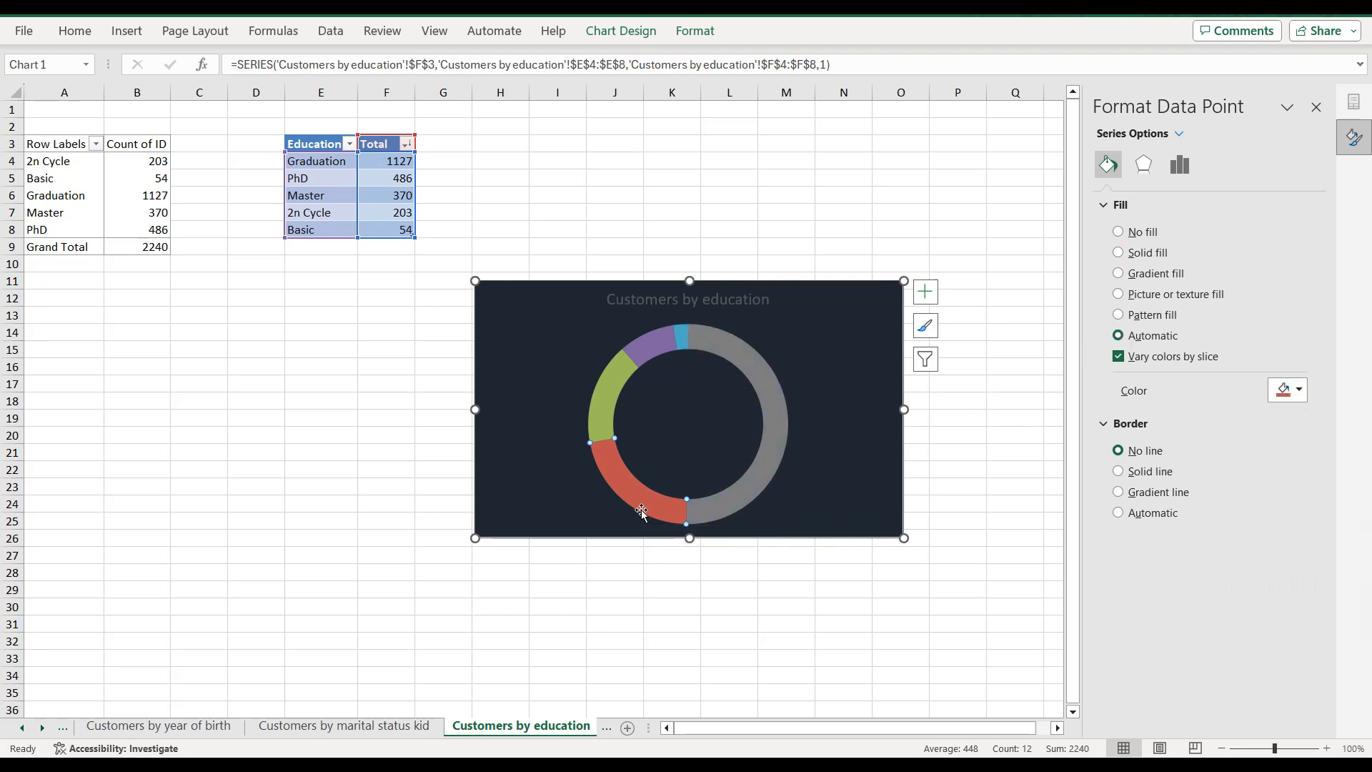
left_click(1285, 391)
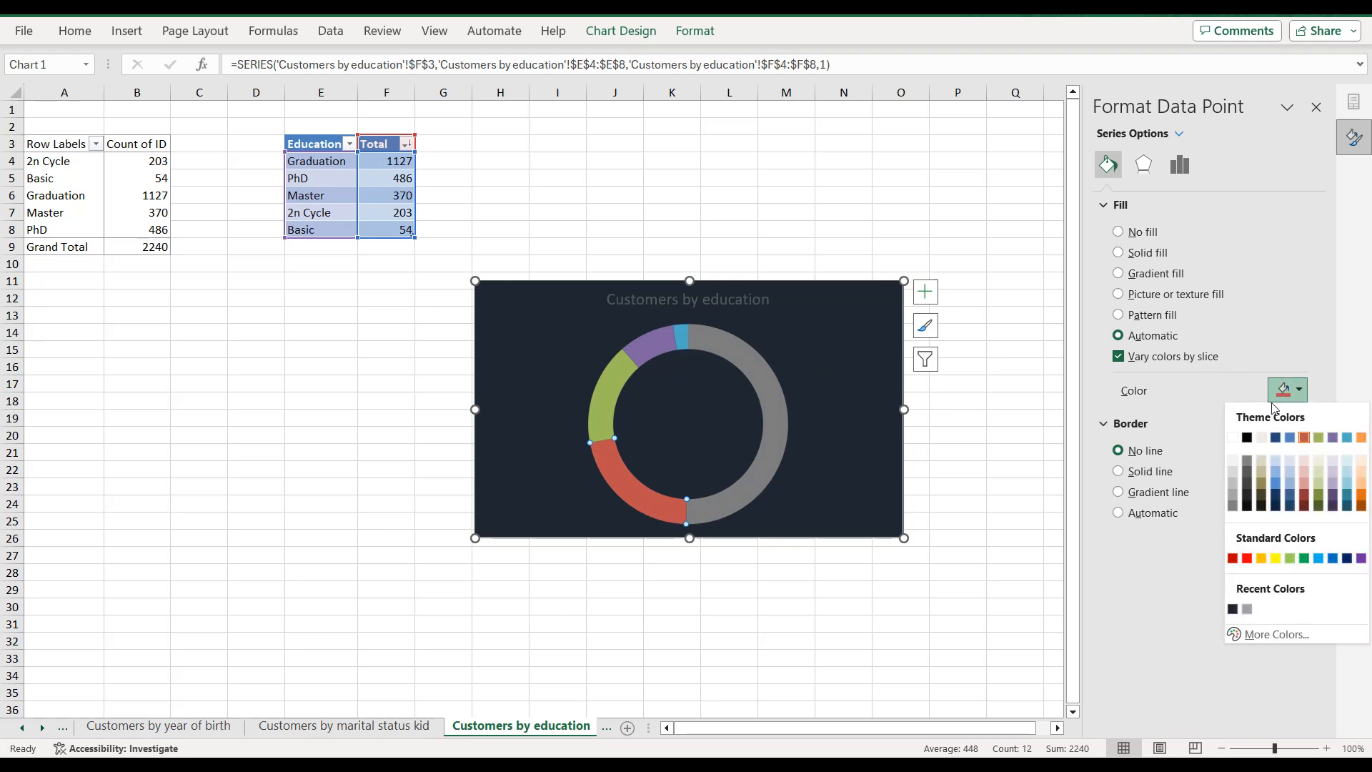
left_click(1234, 485)
Step: Fill the Master slice with a paler grey, the 2n Cycle slice with off-white and the Basic slice with white
left_click(606, 406)
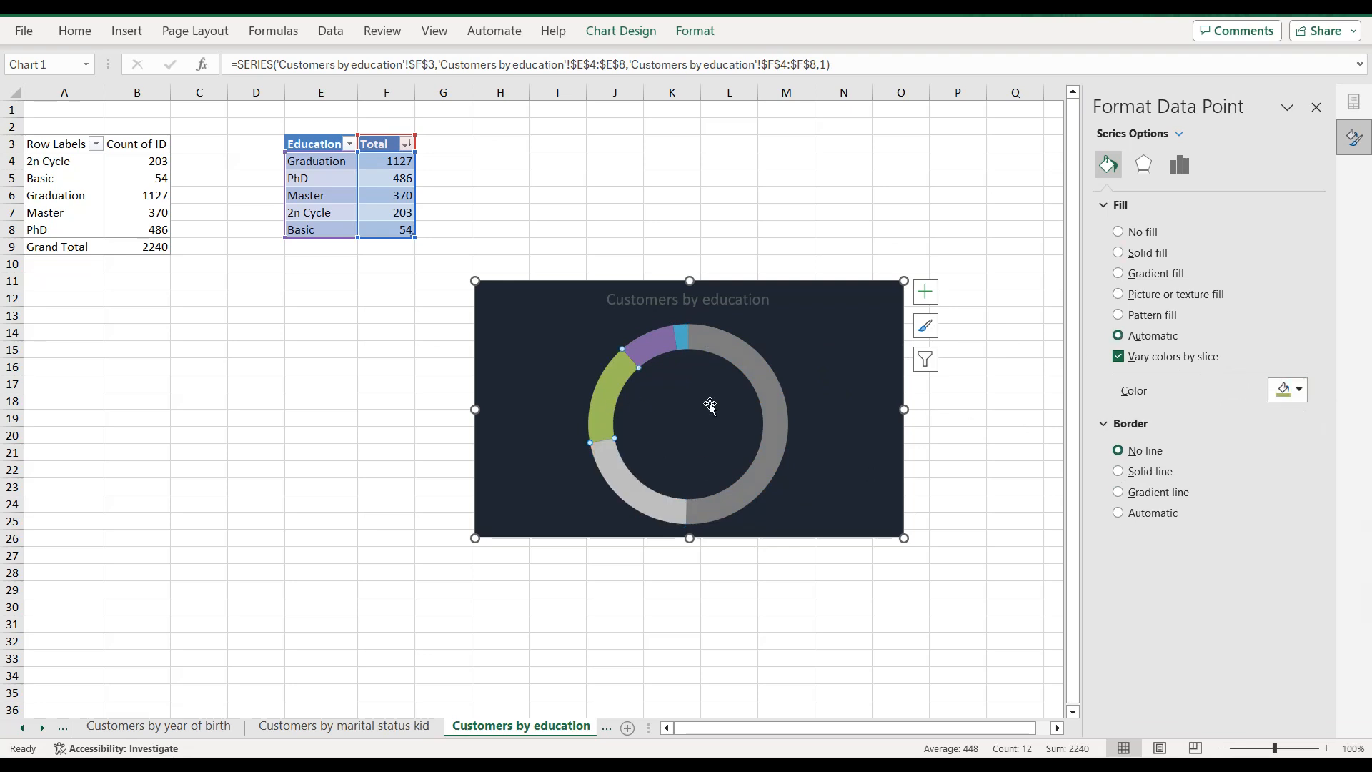
left_click(1300, 390)
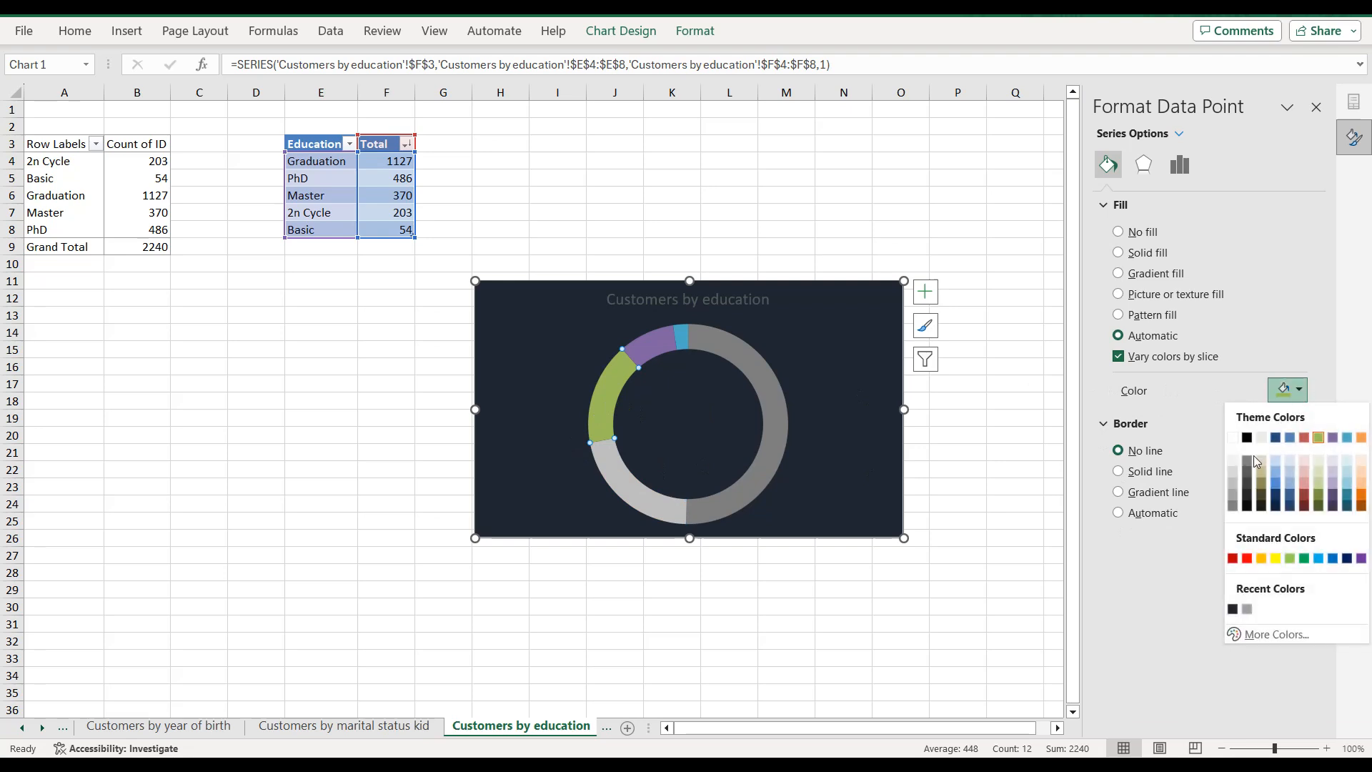
left_click(1240, 476)
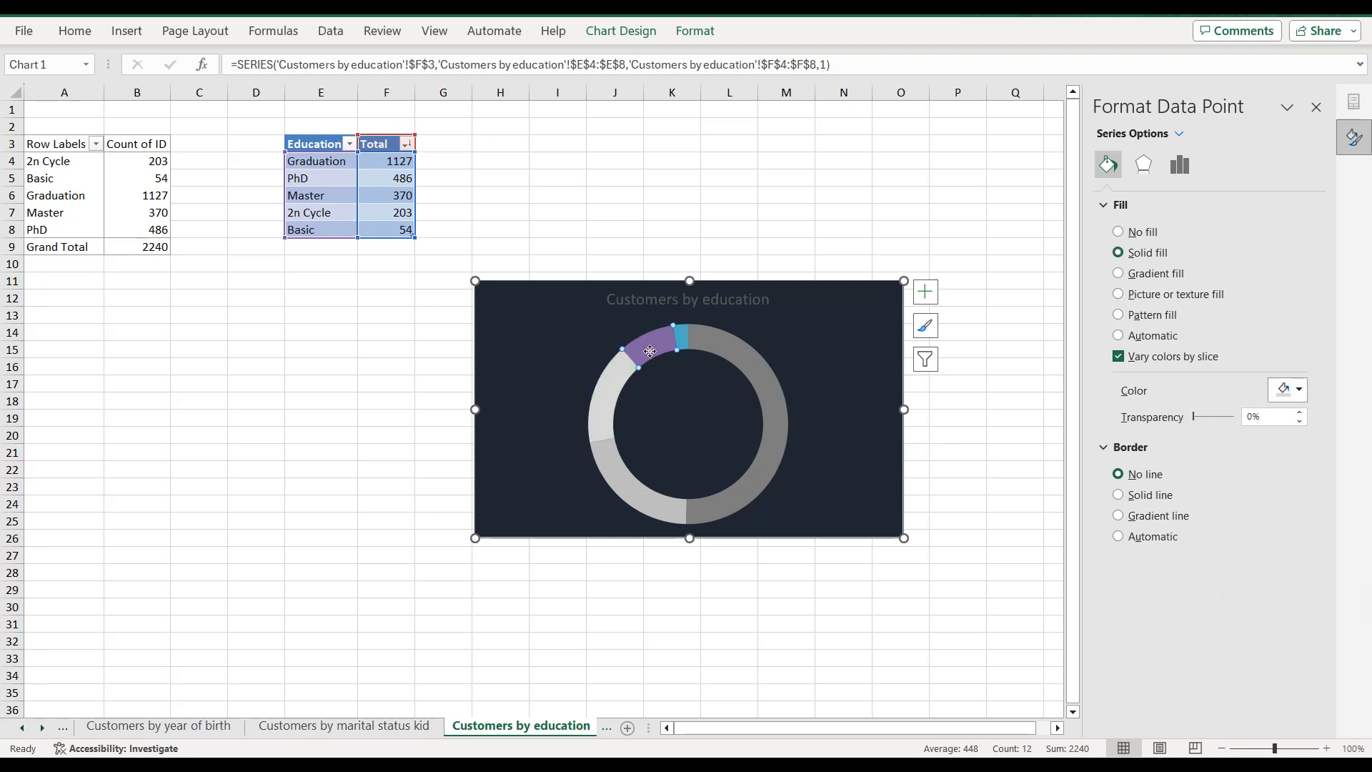
left_click(1271, 396)
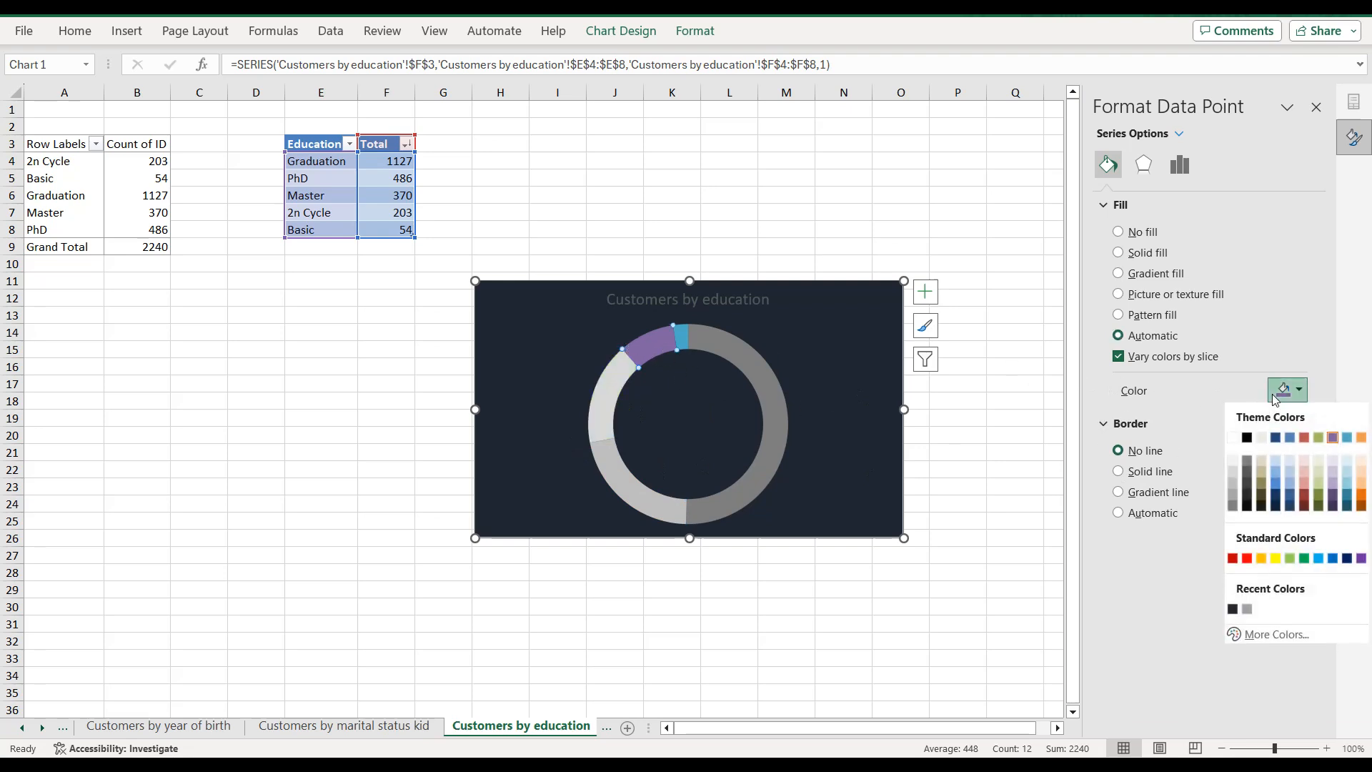
left_click(1241, 464)
left_click(683, 337)
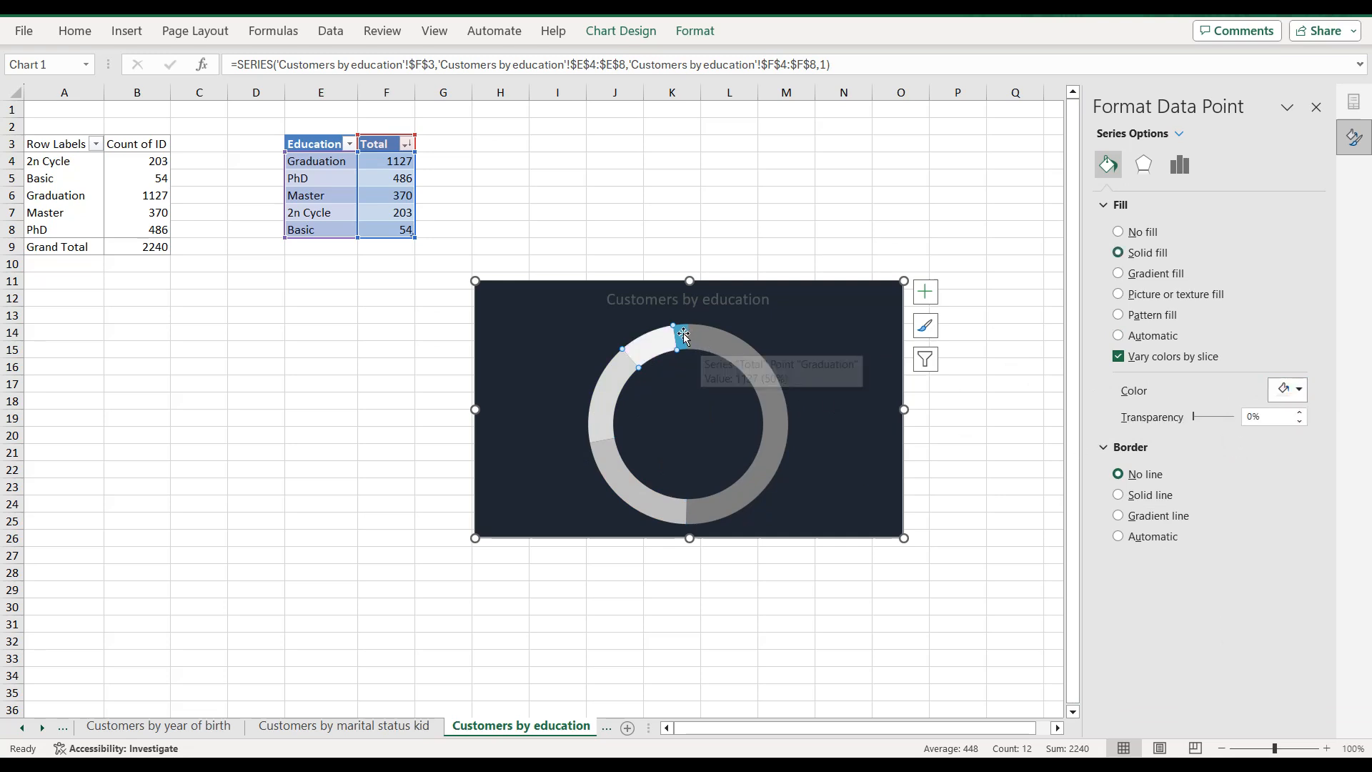
left_click(1285, 394)
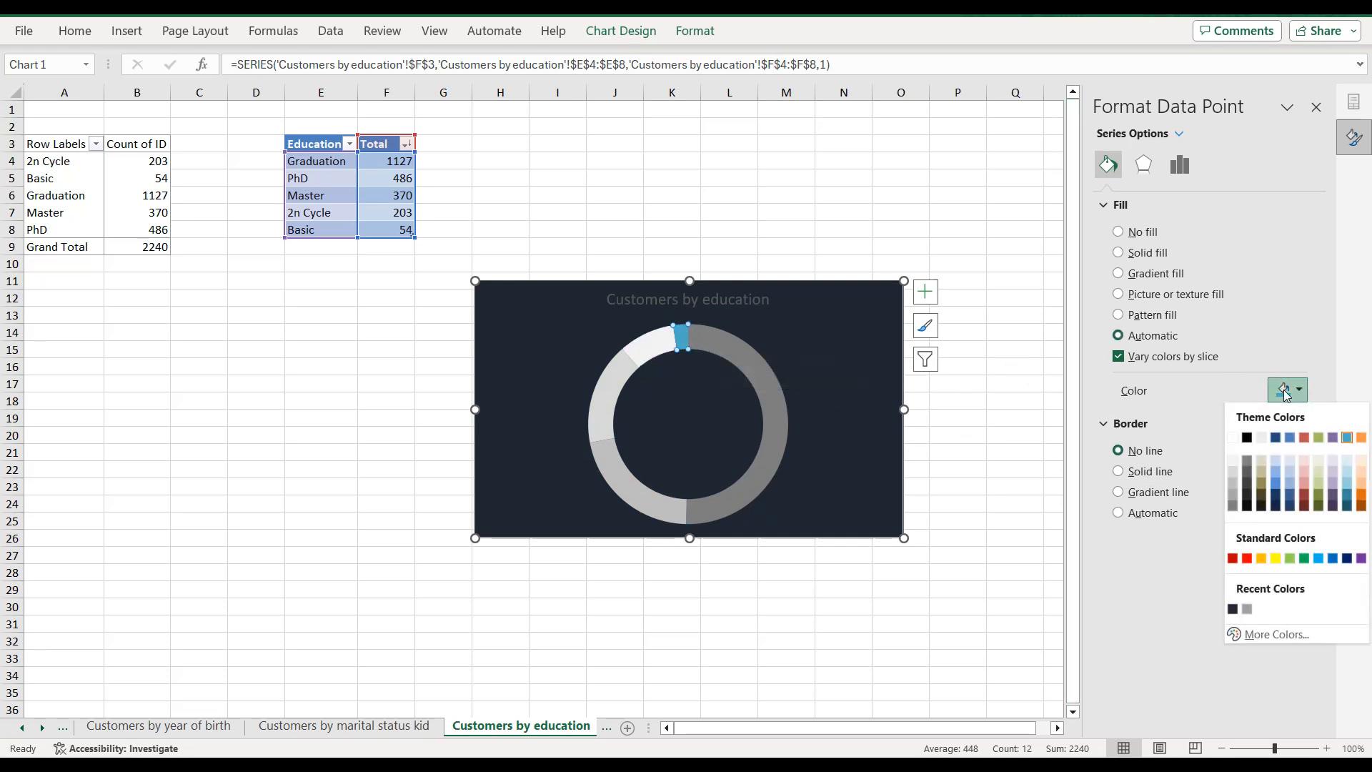
left_click(1234, 438)
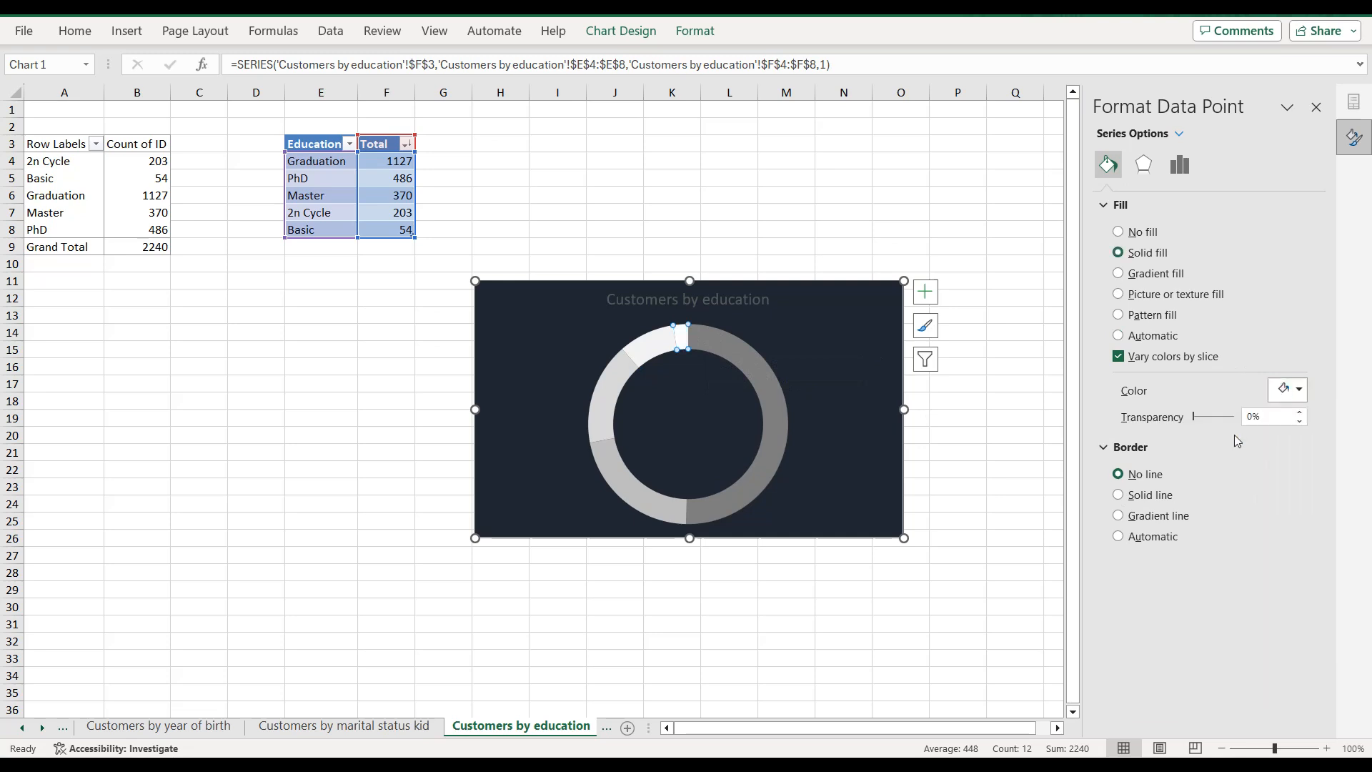
Step: Set the text fill of the chart title to the light grey recent color
left_click(593, 329)
left_click(697, 300)
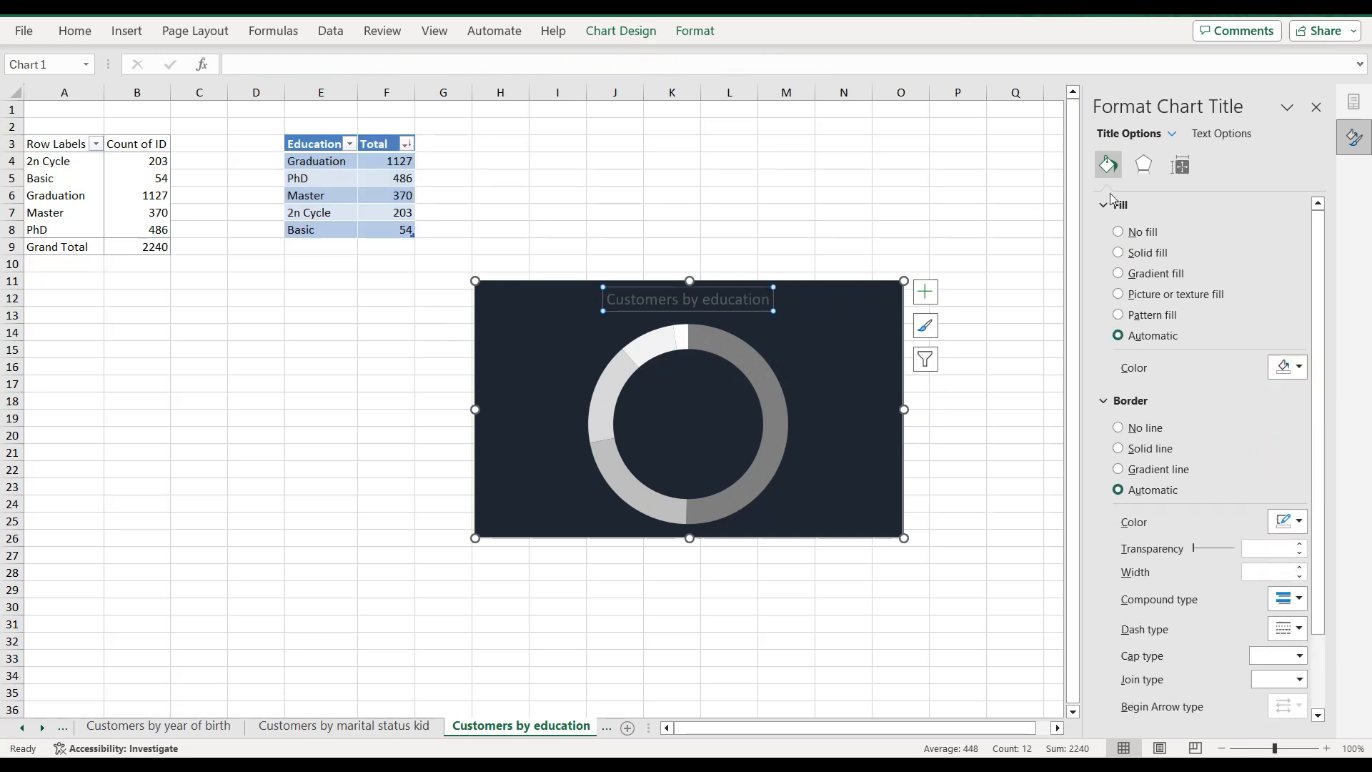
left_click(1230, 140)
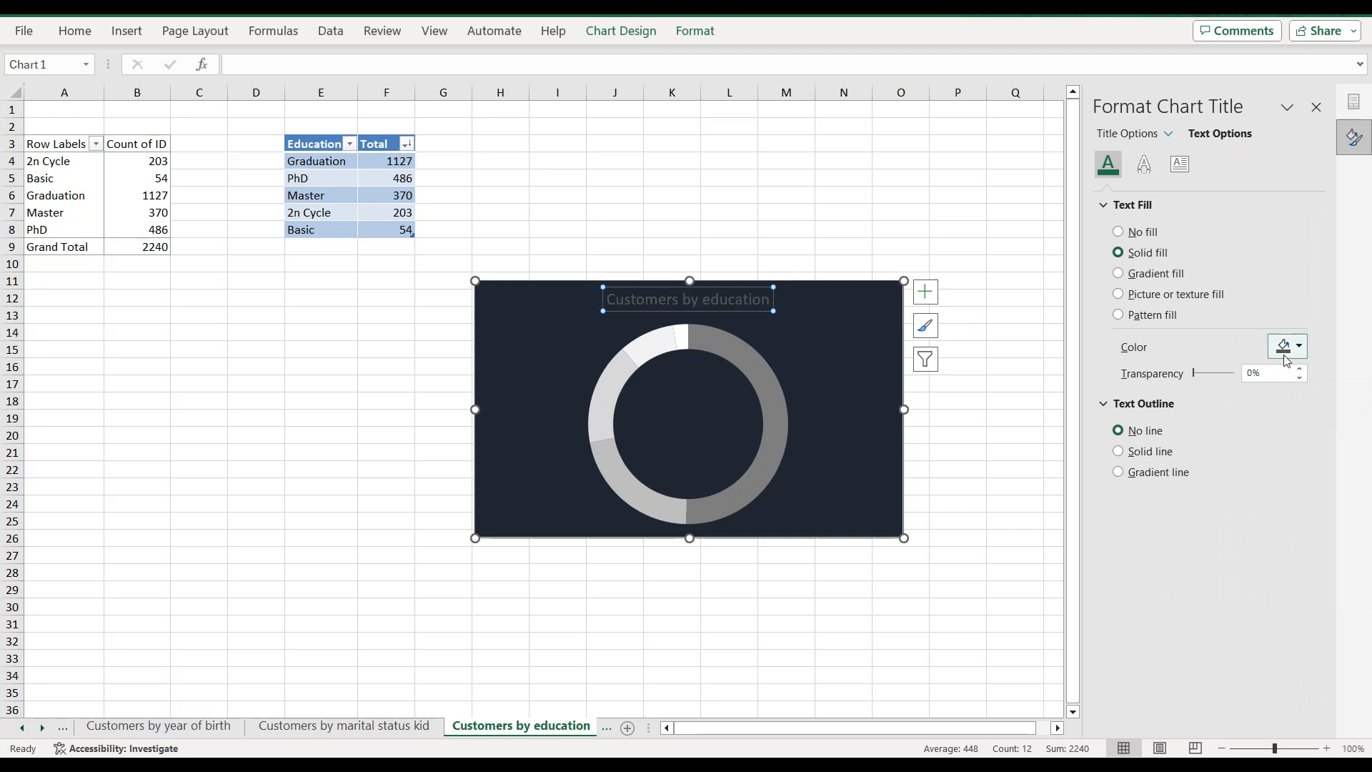
left_click(1284, 351)
left_click(1234, 566)
Step: Reduce the doughnut hole size of the education series so the ring becomes thicker
left_click(756, 360)
left_click(757, 360)
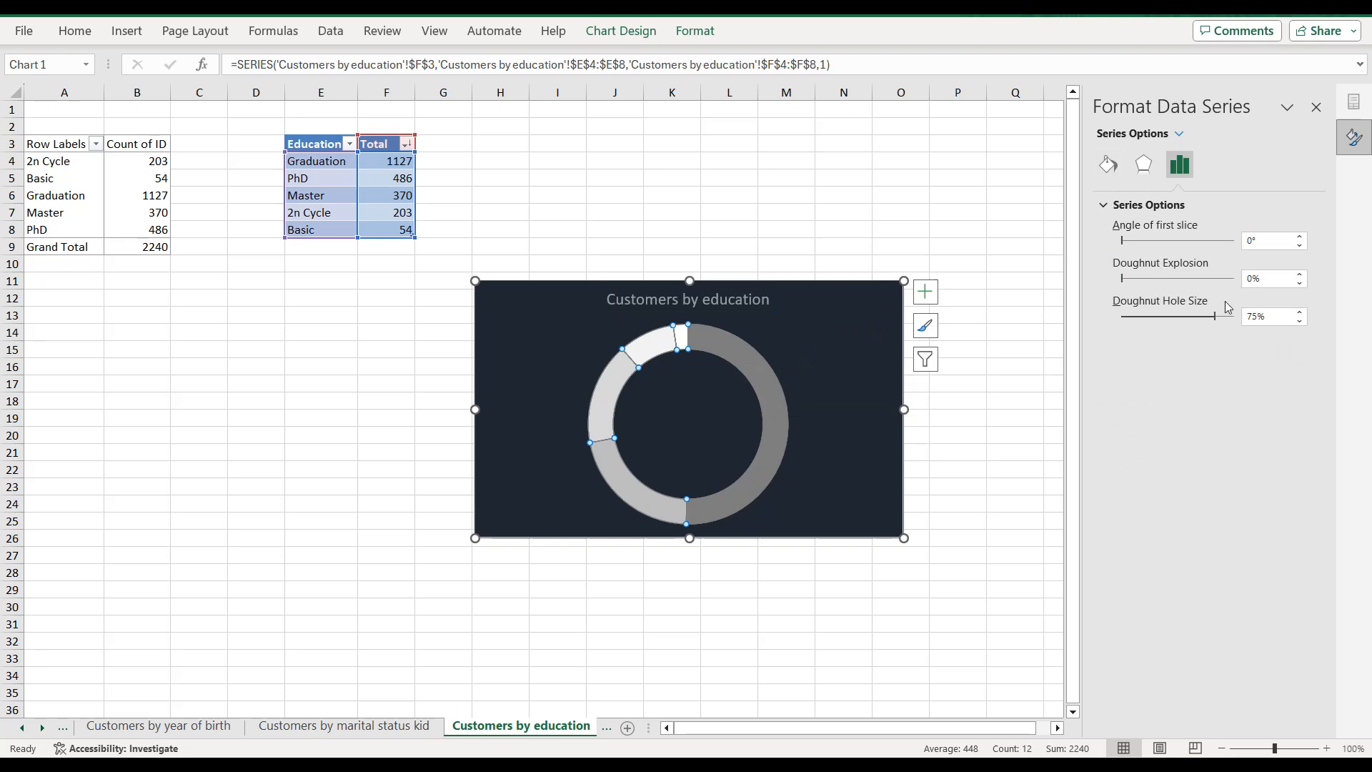
left_click_drag(1215, 319, 1192, 319)
left_click(1258, 317)
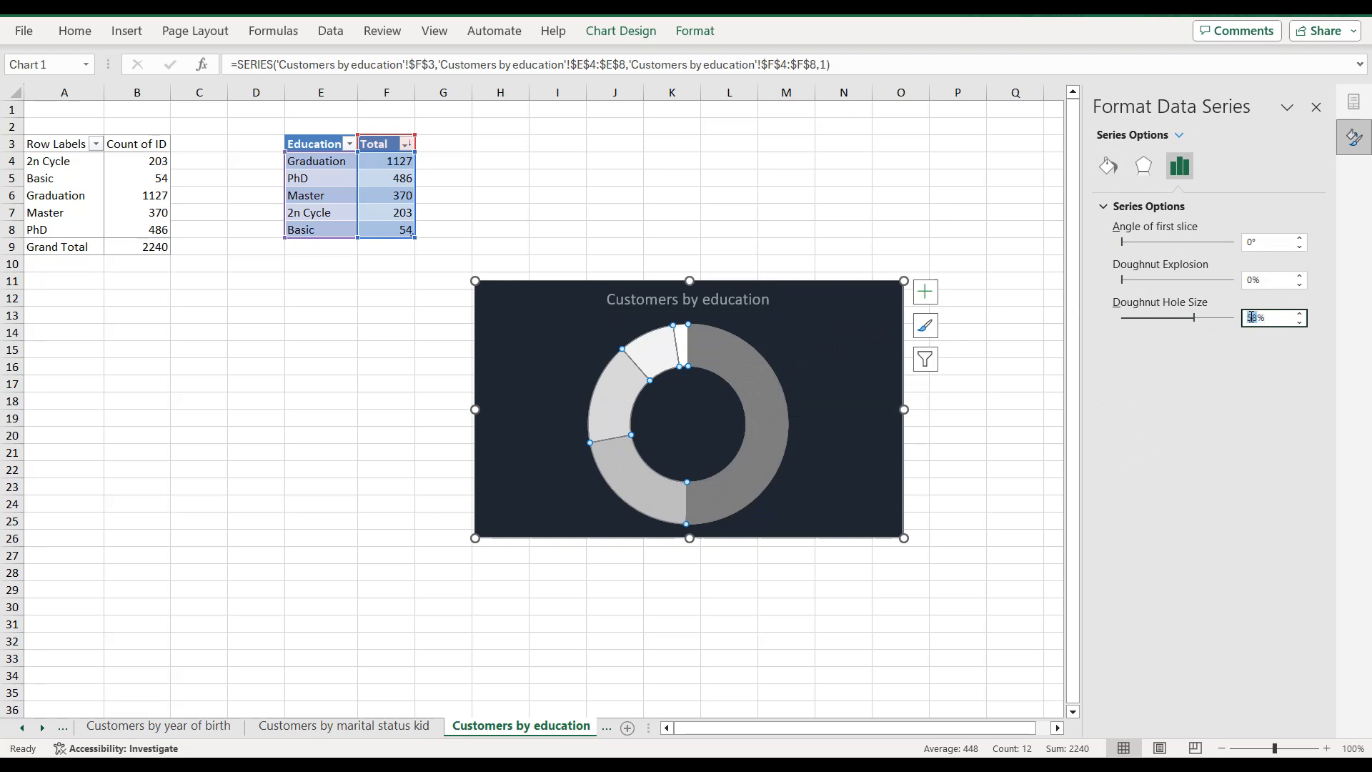
left_click(758, 333)
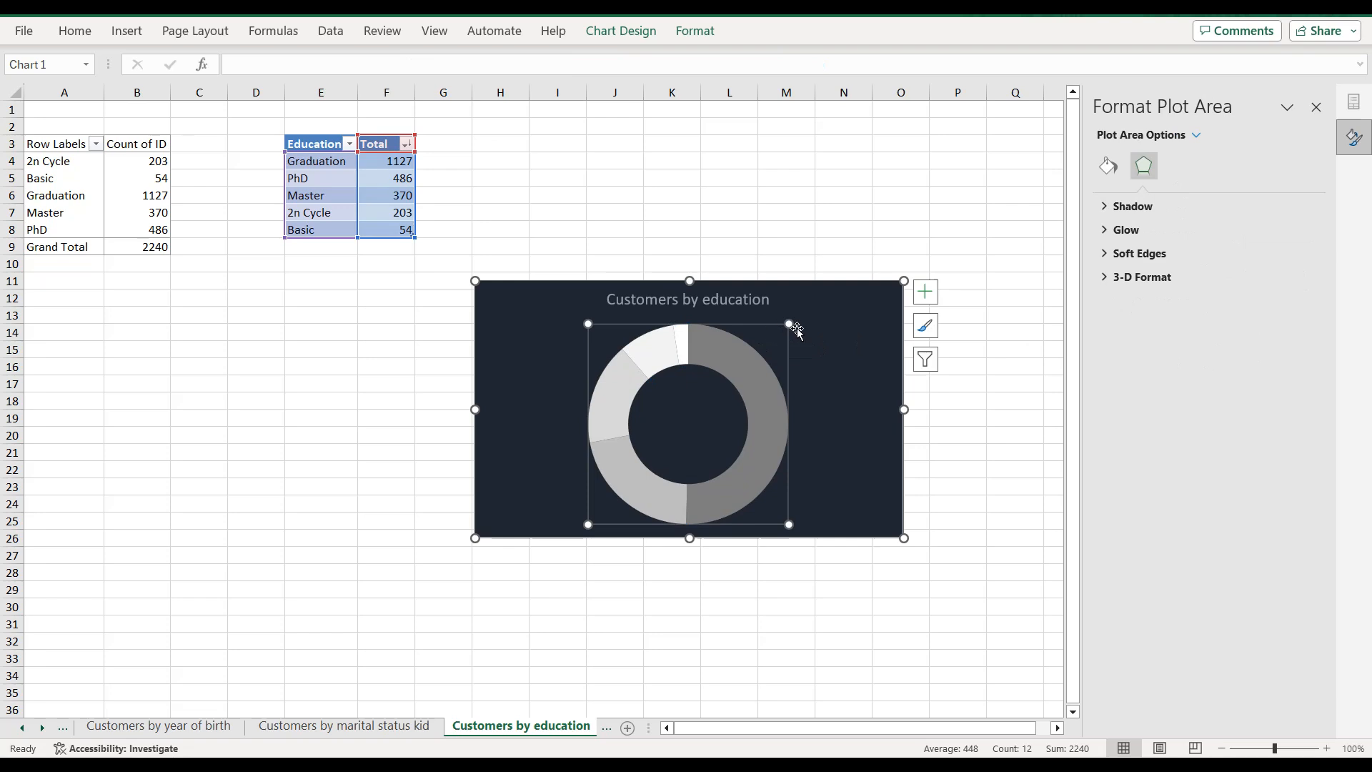
Step: Add data labels to the doughnut chart showing category name, value and percentage, with leader lines turned off
left_click(870, 309)
left_click(925, 292)
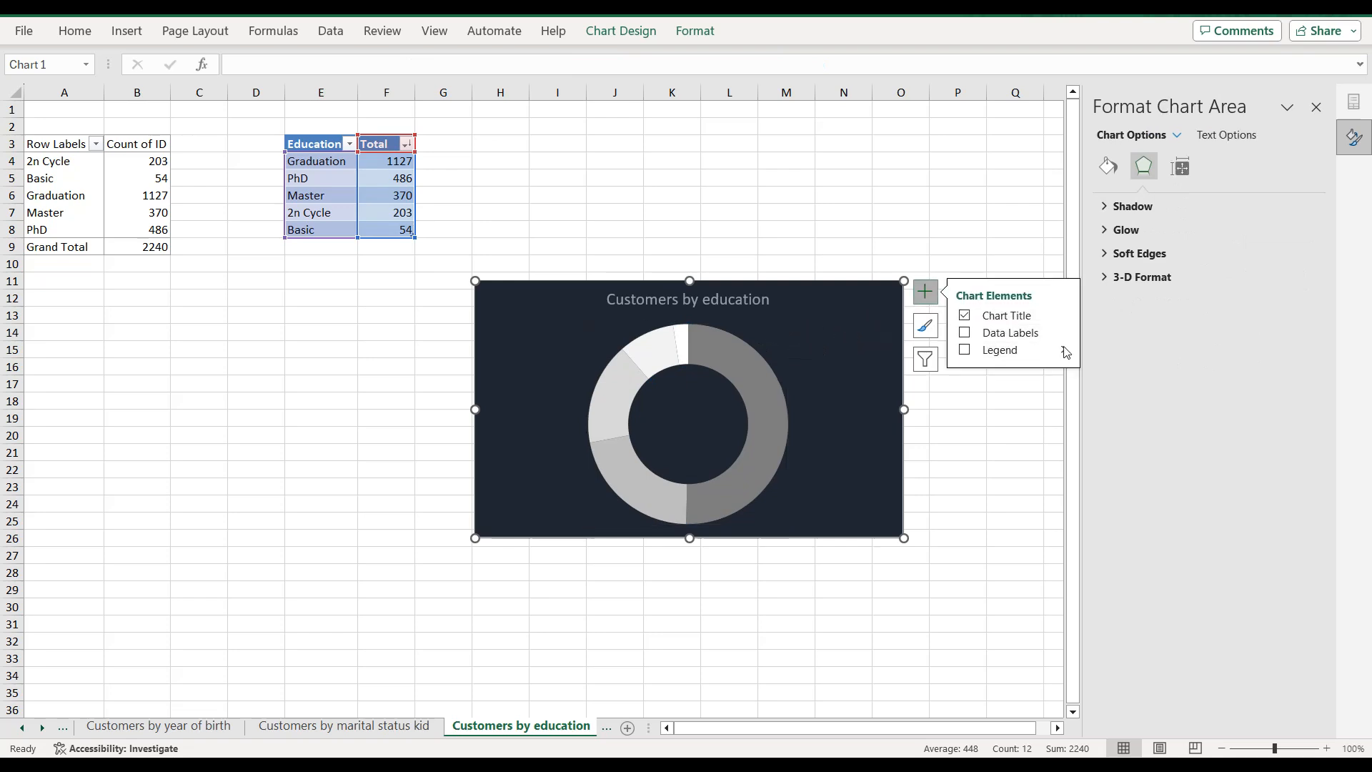
mouse_move(1065, 337)
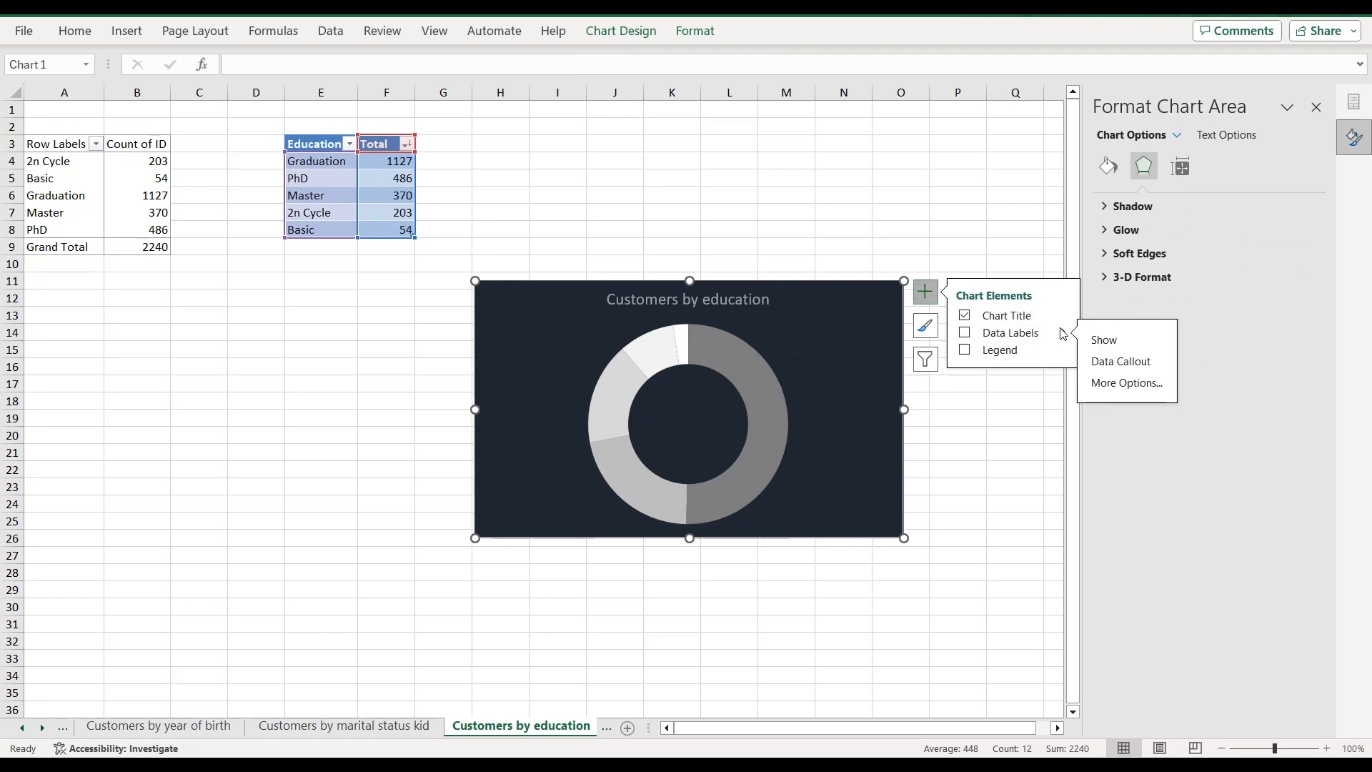
left_click(1119, 383)
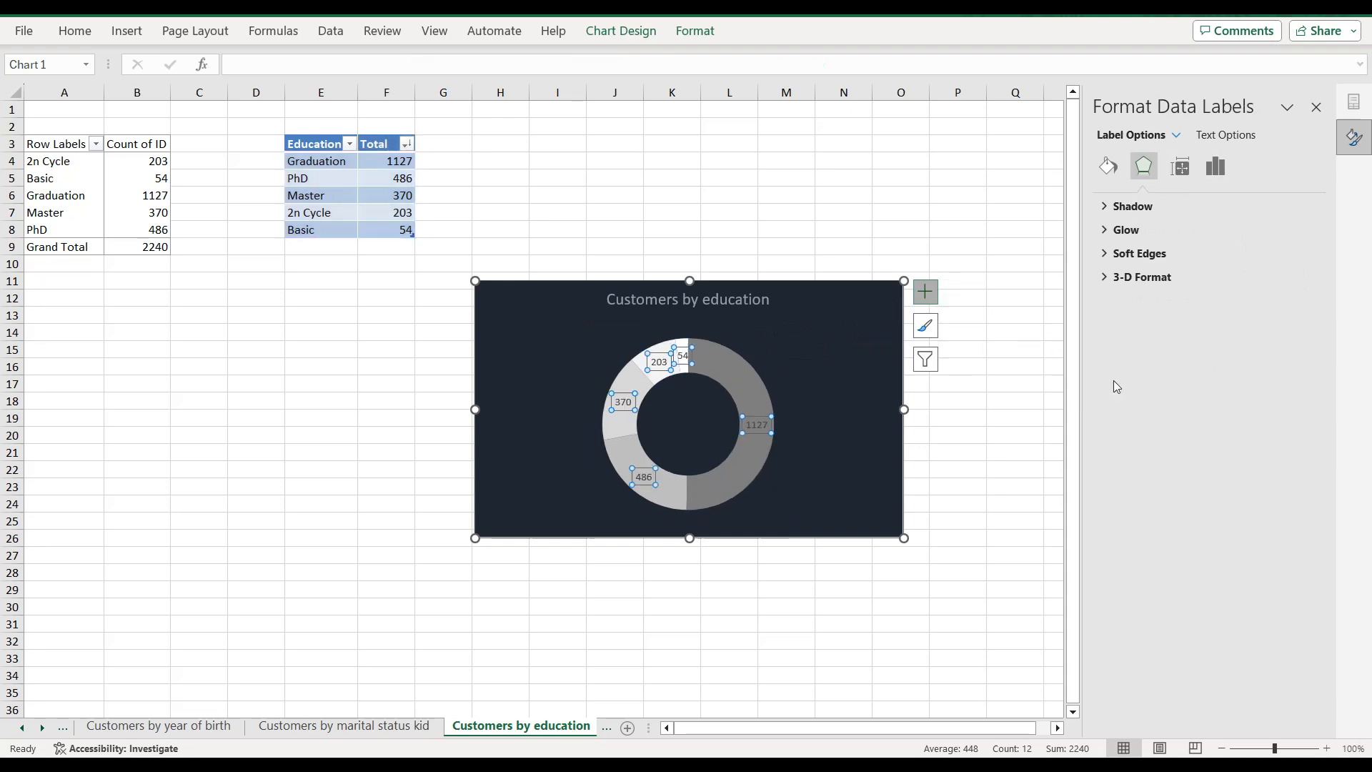
left_click(1216, 176)
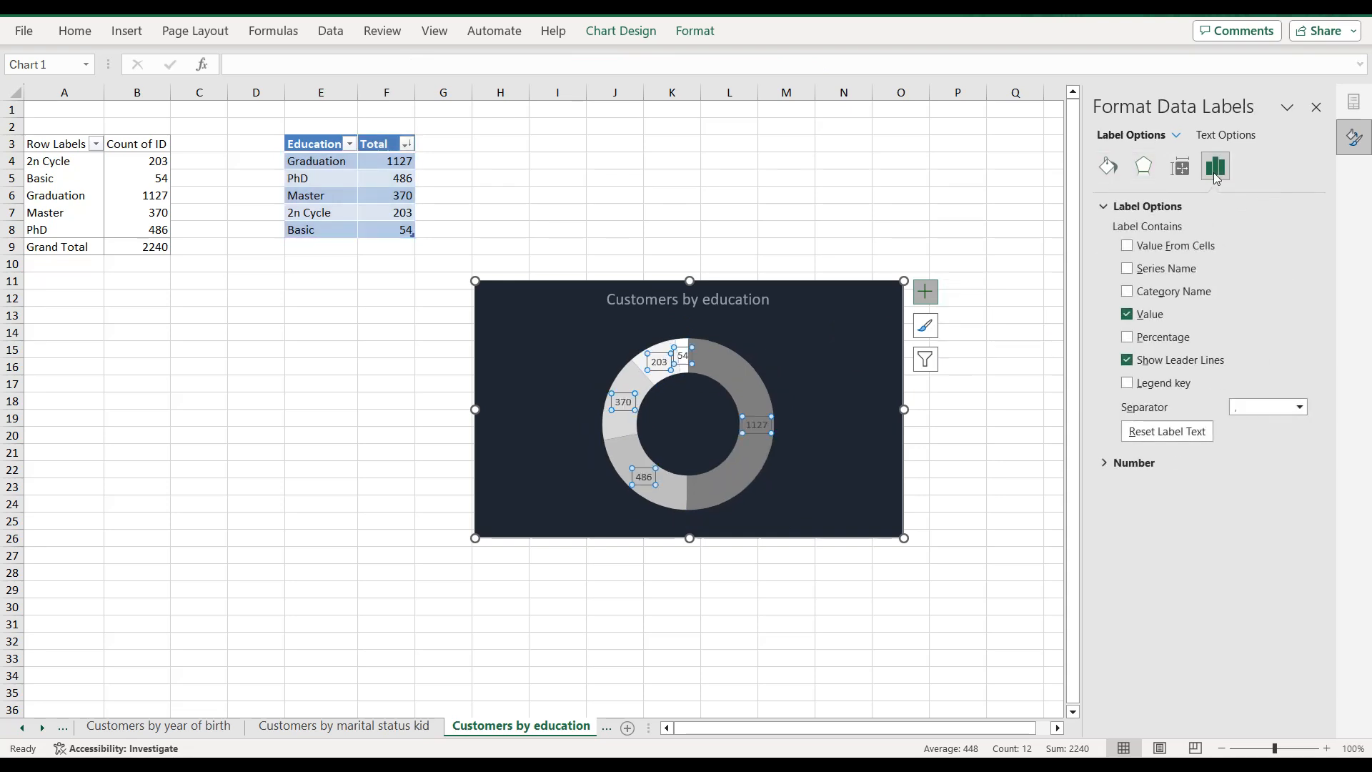
left_click(1130, 338)
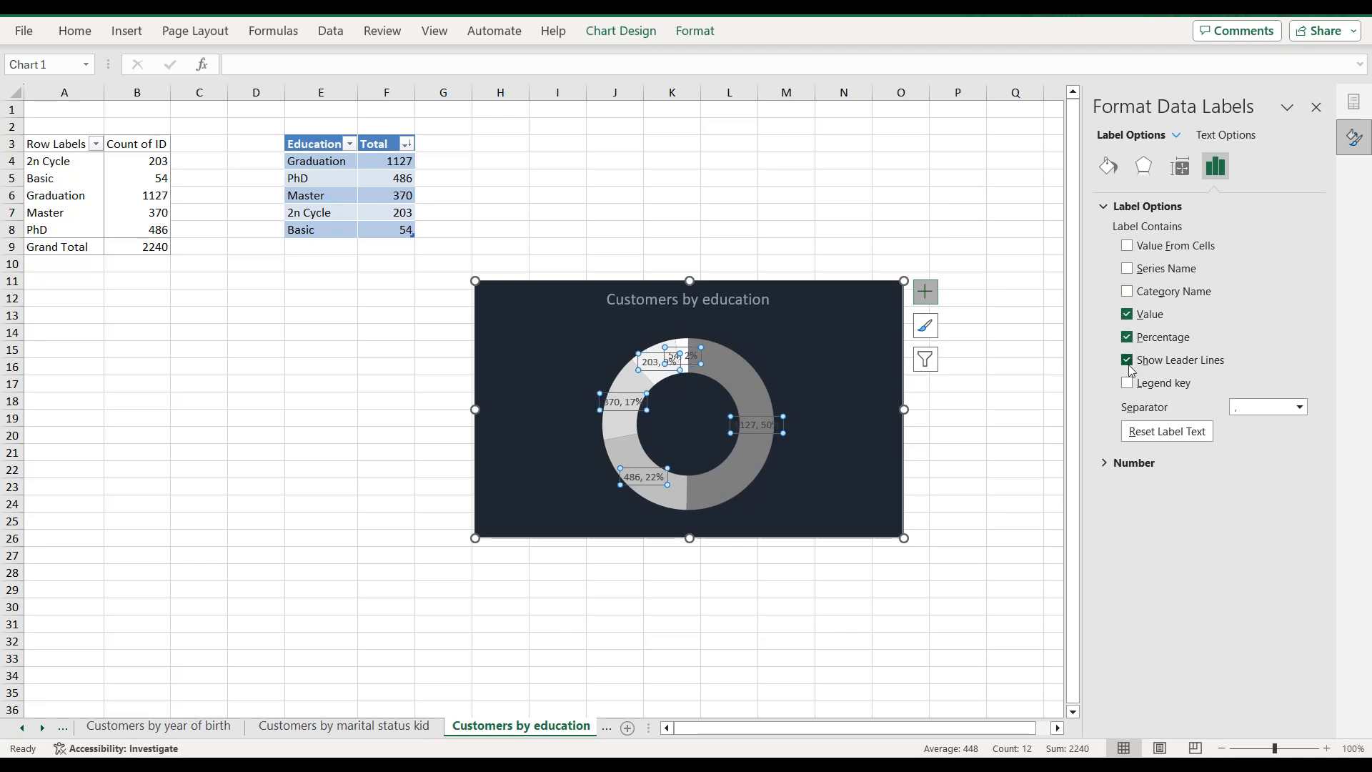
left_click(1131, 294)
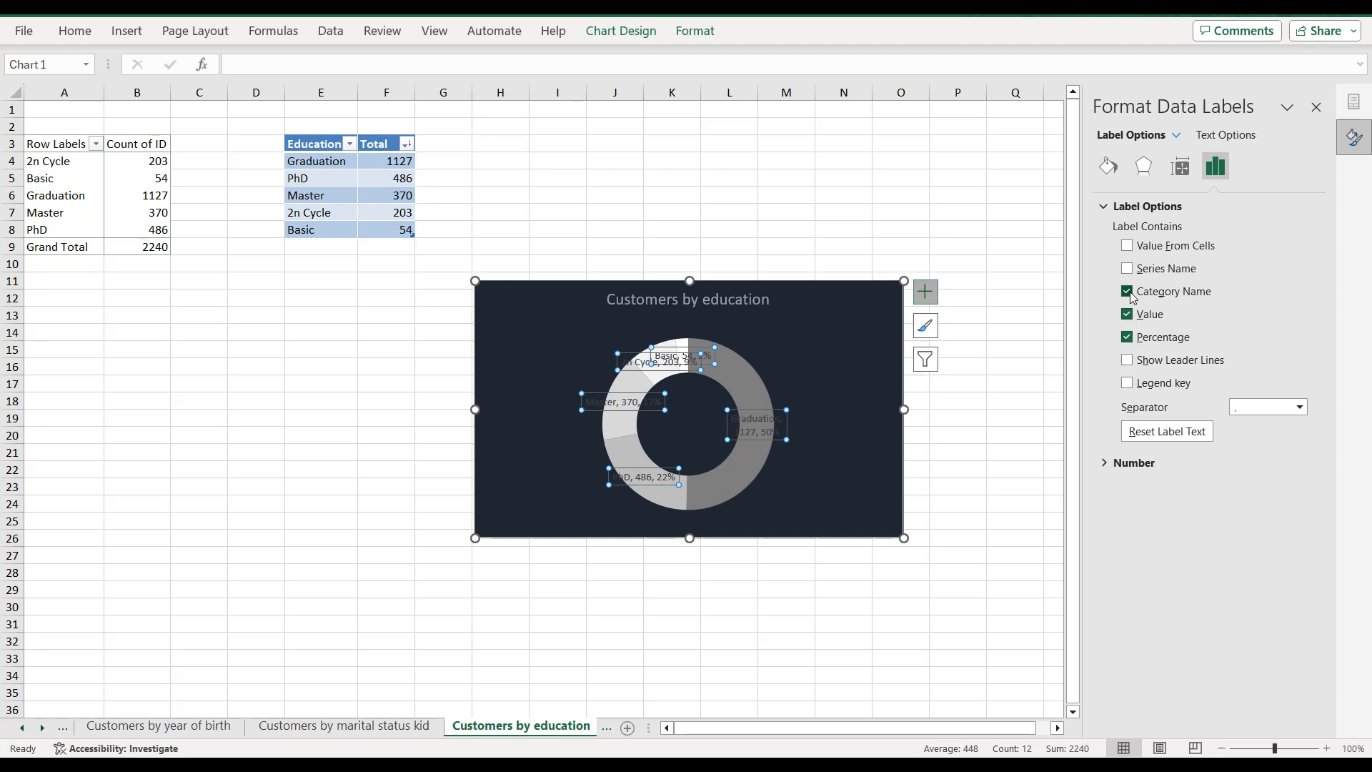
Step: Set the text fill of the data labels to the light grey recent color
left_click(1181, 165)
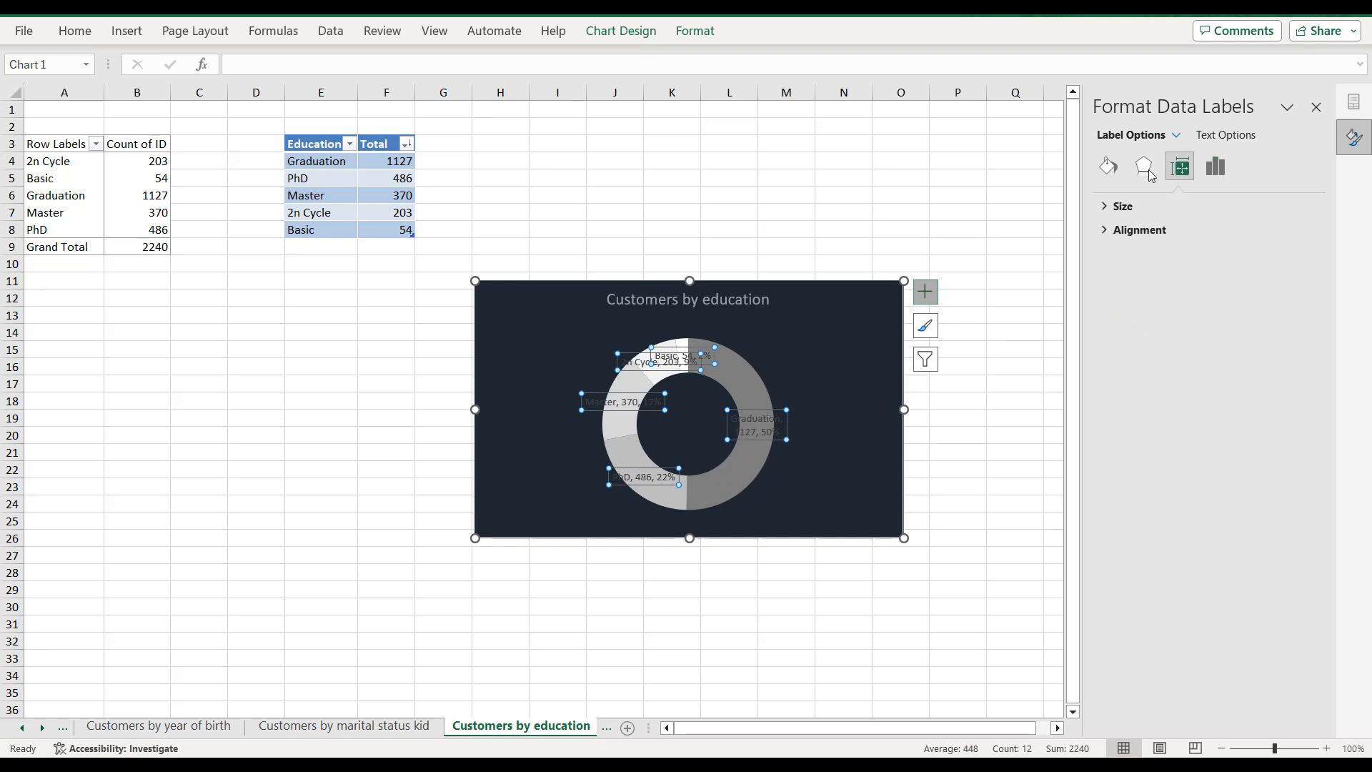
left_click(1225, 135)
left_click(1288, 348)
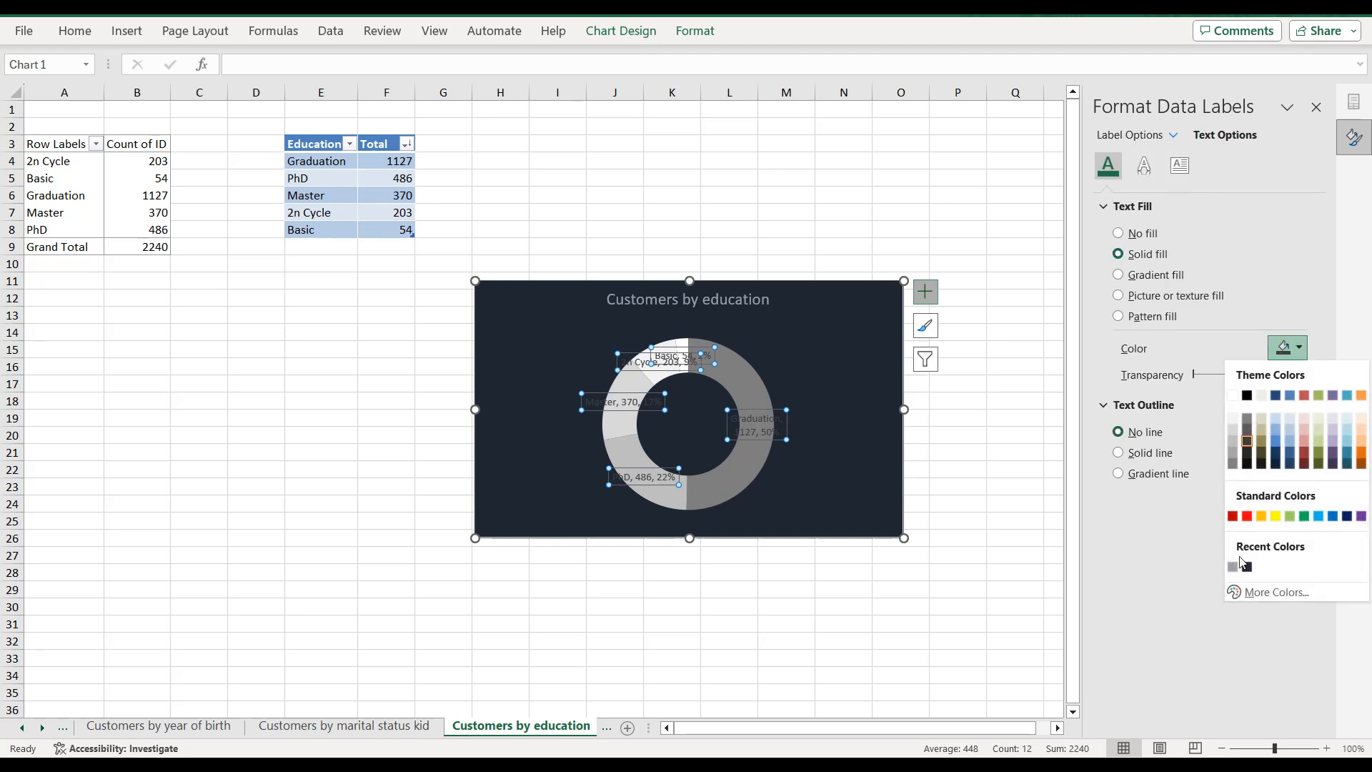
left_click(1243, 564)
Step: Move the Graduation, Master, PhD, 2n Cycle and Basic data labels outside the ring, beside their slices
left_click(780, 411)
left_click_drag(781, 411, 838, 365)
left_click_drag(591, 401, 536, 377)
left_click_drag(631, 483, 572, 500)
left_click_drag(638, 366, 573, 343)
left_click(674, 357)
left_click(692, 353)
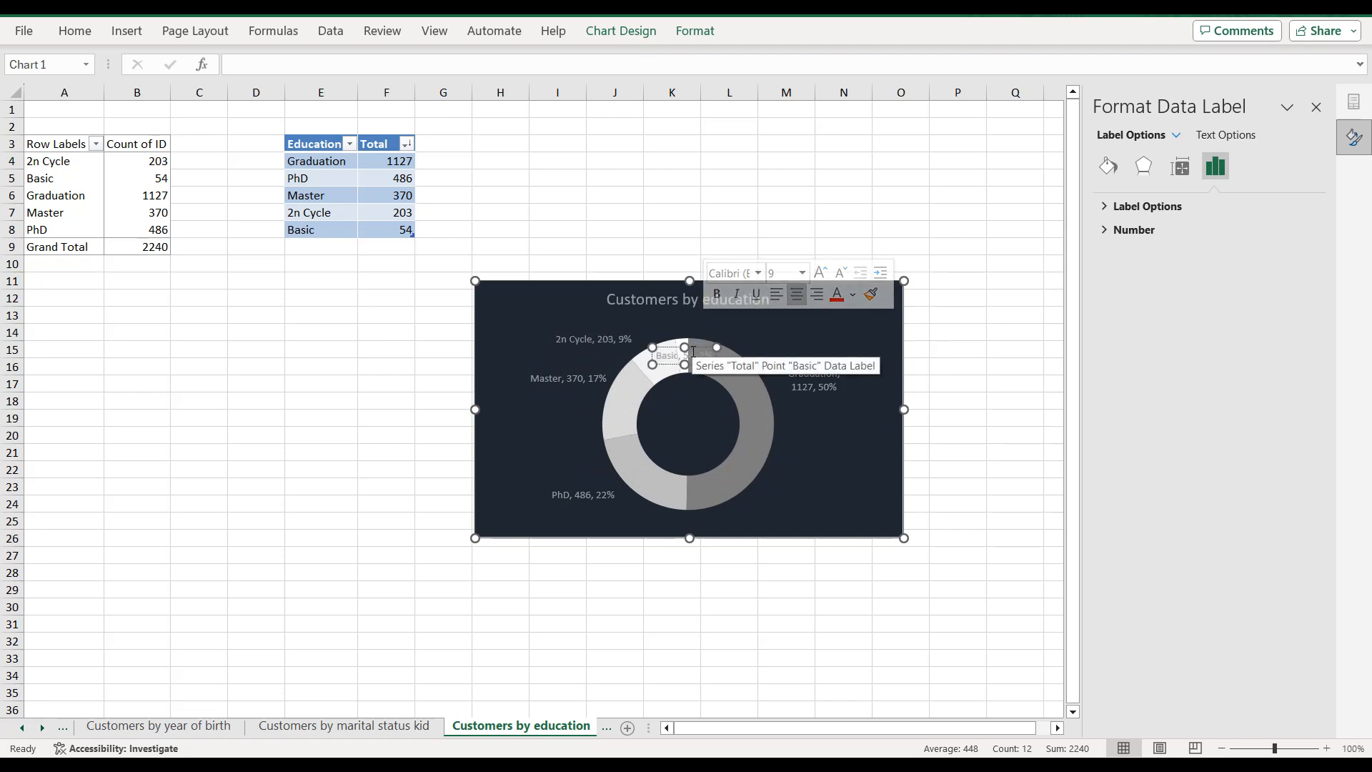
left_click_drag(696, 349, 716, 311)
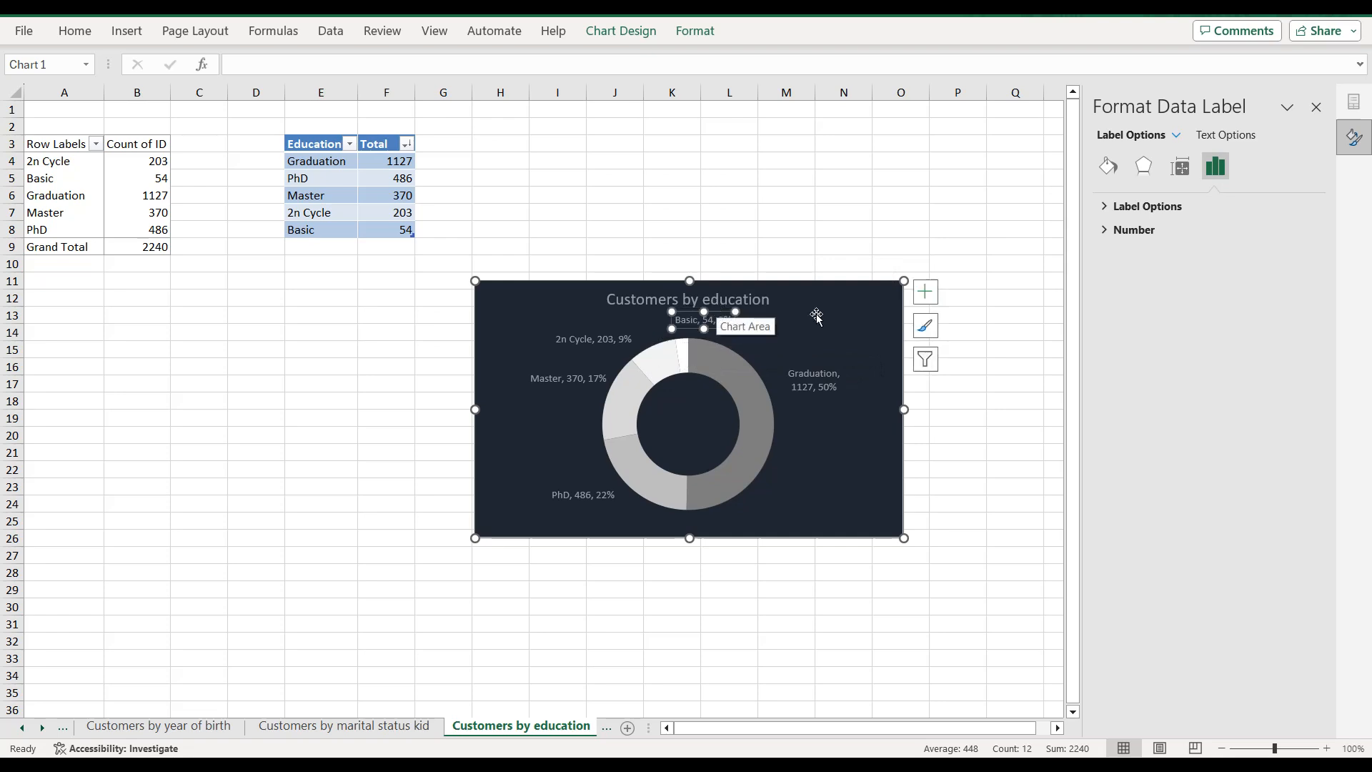
Step: Copy the finished doughnut chart and paste it into the dashboard sheet
left_click(817, 316)
left_click(22, 728)
left_click(22, 728)
left_click(22, 727)
left_click(110, 727)
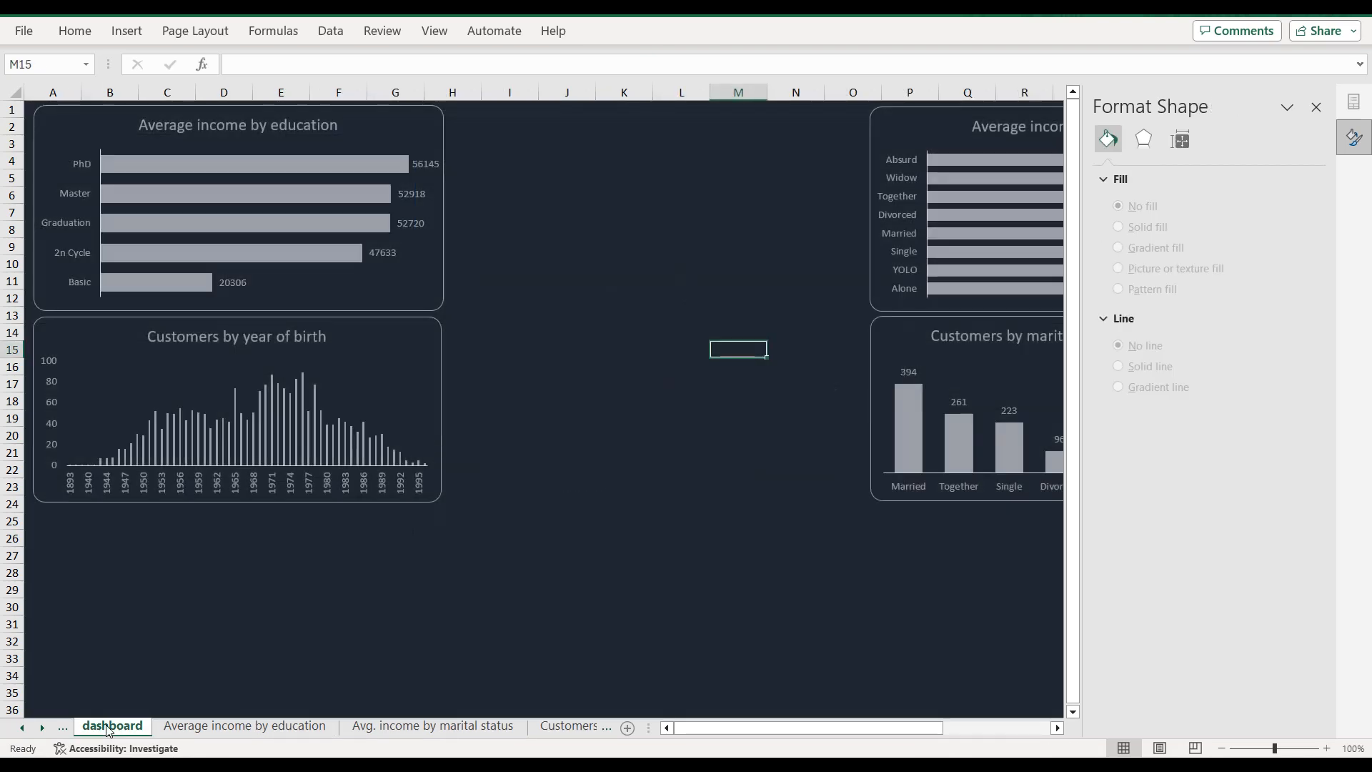
key("ctrl+v")
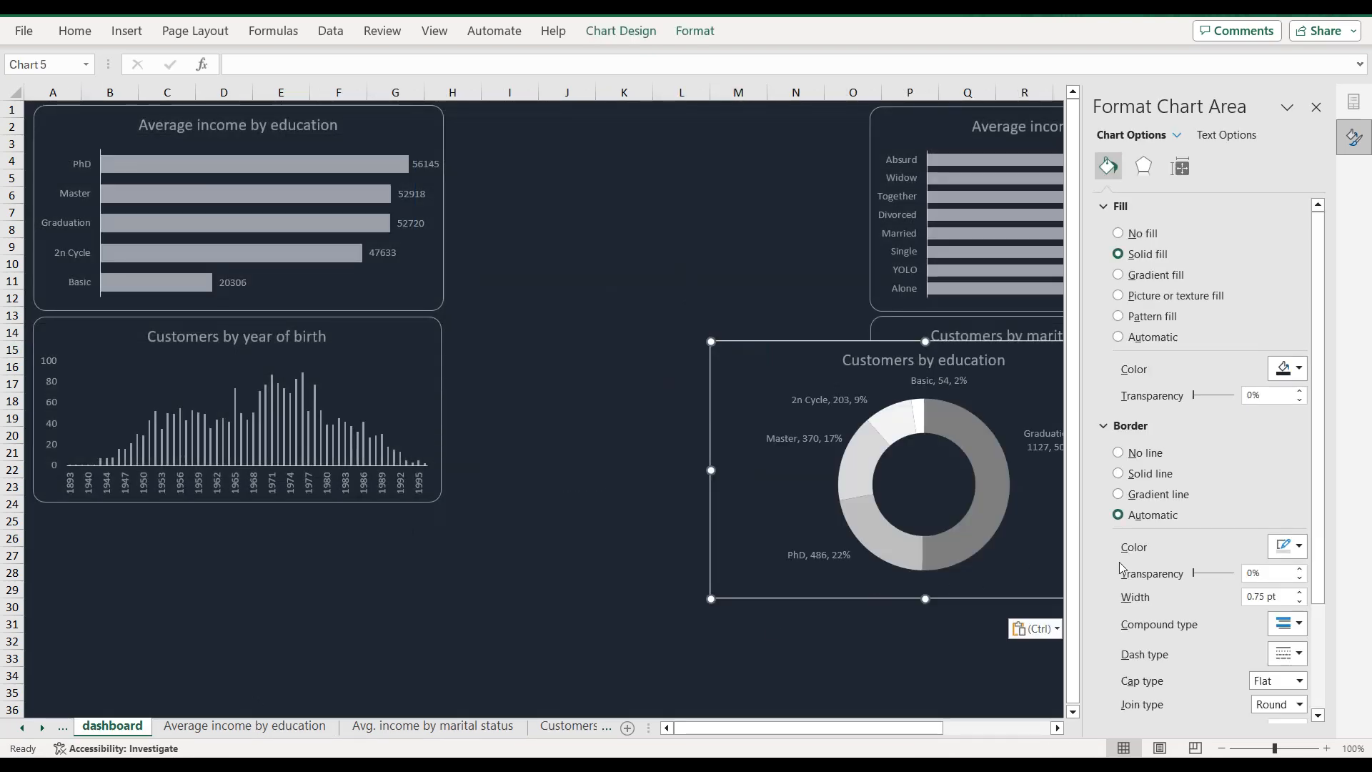
Step: Give the pasted chart a solid border in the light grey recent color with rounded corners
left_click(1274, 547)
left_click(1233, 500)
scroll(1147, 657, "down", 3)
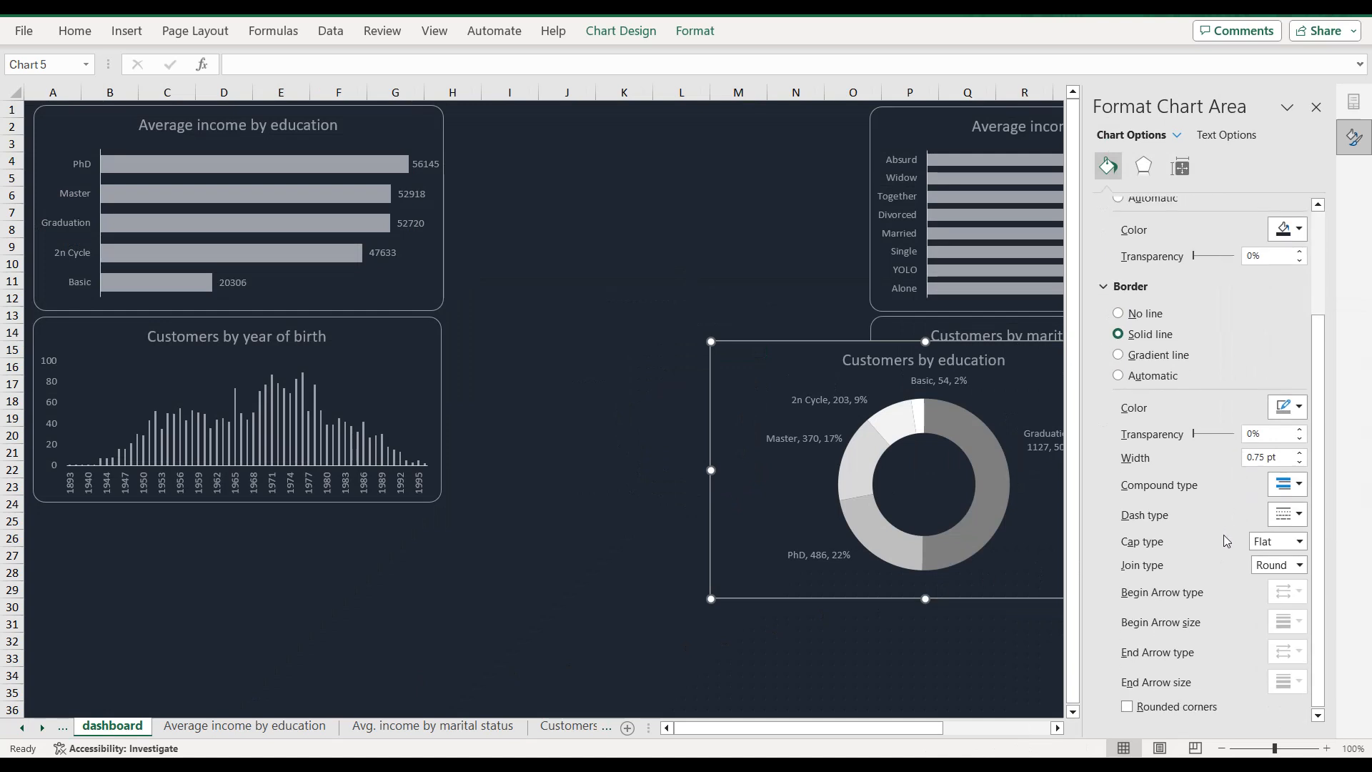
left_click(1128, 708)
left_click(1127, 707)
Step: Move the doughnut chart between the two average income charts and reduce its width and height to fit the gap
left_click_drag(794, 334, 541, 105)
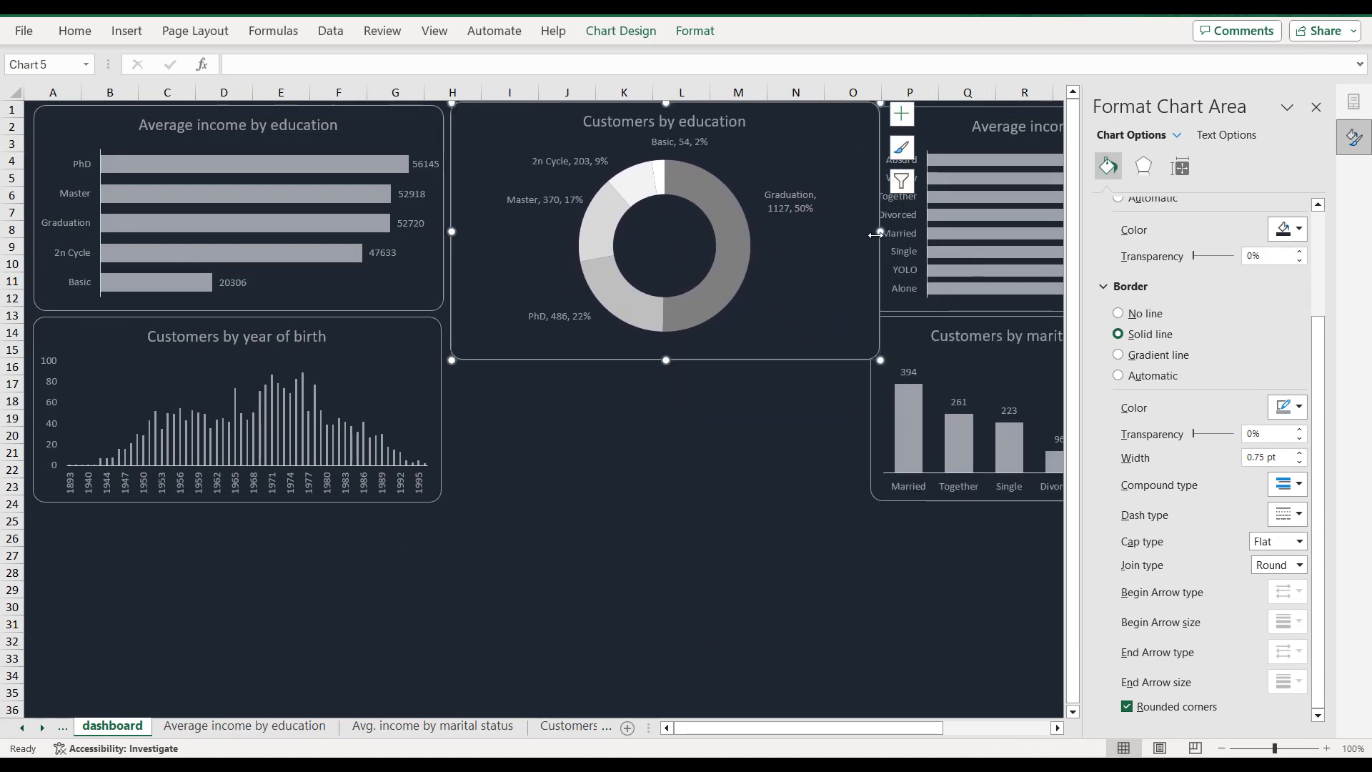
mouse_move(880, 232)
left_mouse_down()
mouse_move(847, 233)
mouse_move(874, 231)
mouse_move(861, 235)
left_mouse_up()
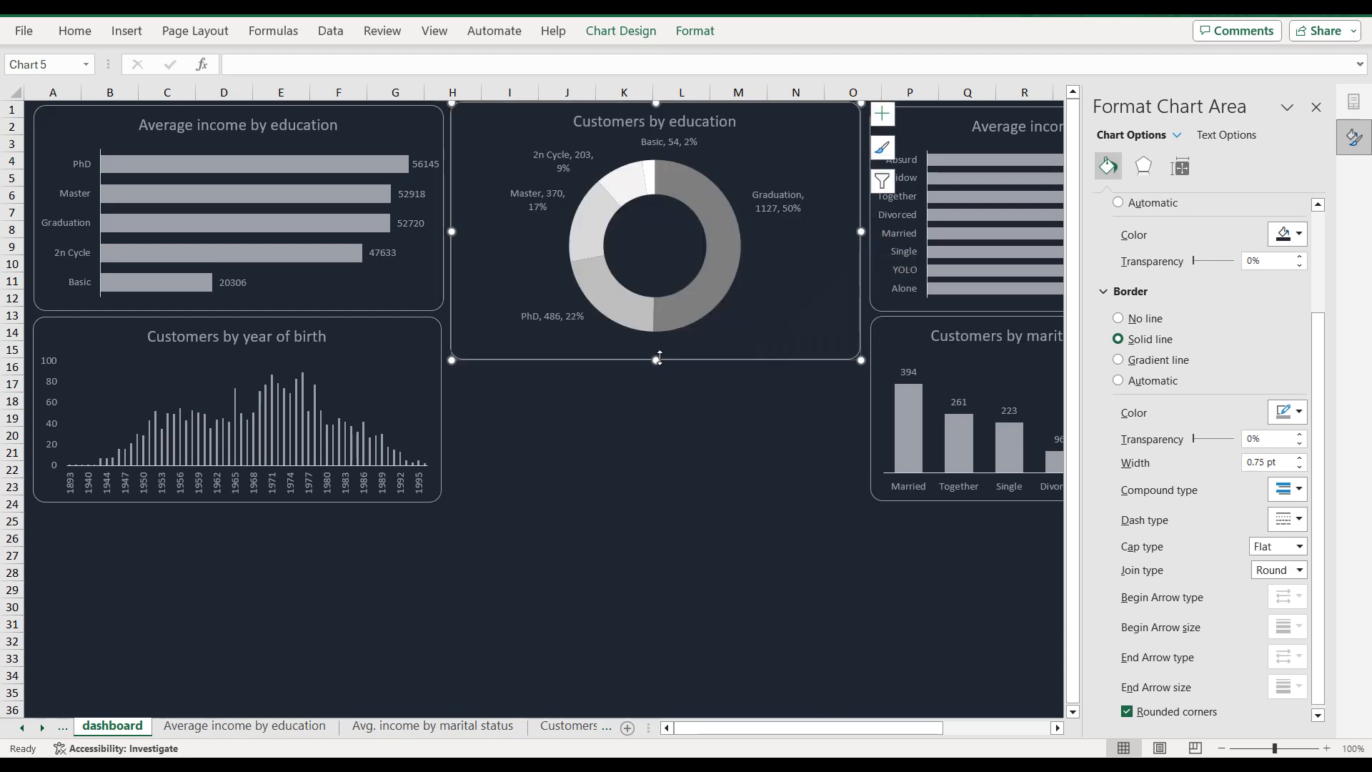
left_click_drag(656, 360, 659, 312)
Step: Nudge the doughnut chart down and trim its height so its top and bottom edges align with the neighboring charts
key("ctrl+Down")
key("ctrl+Down")
key("ctrl+Down")
key("ctrl+Down")
key("ctrl+Down")
key("ctrl+Down")
key("ctrl+Down")
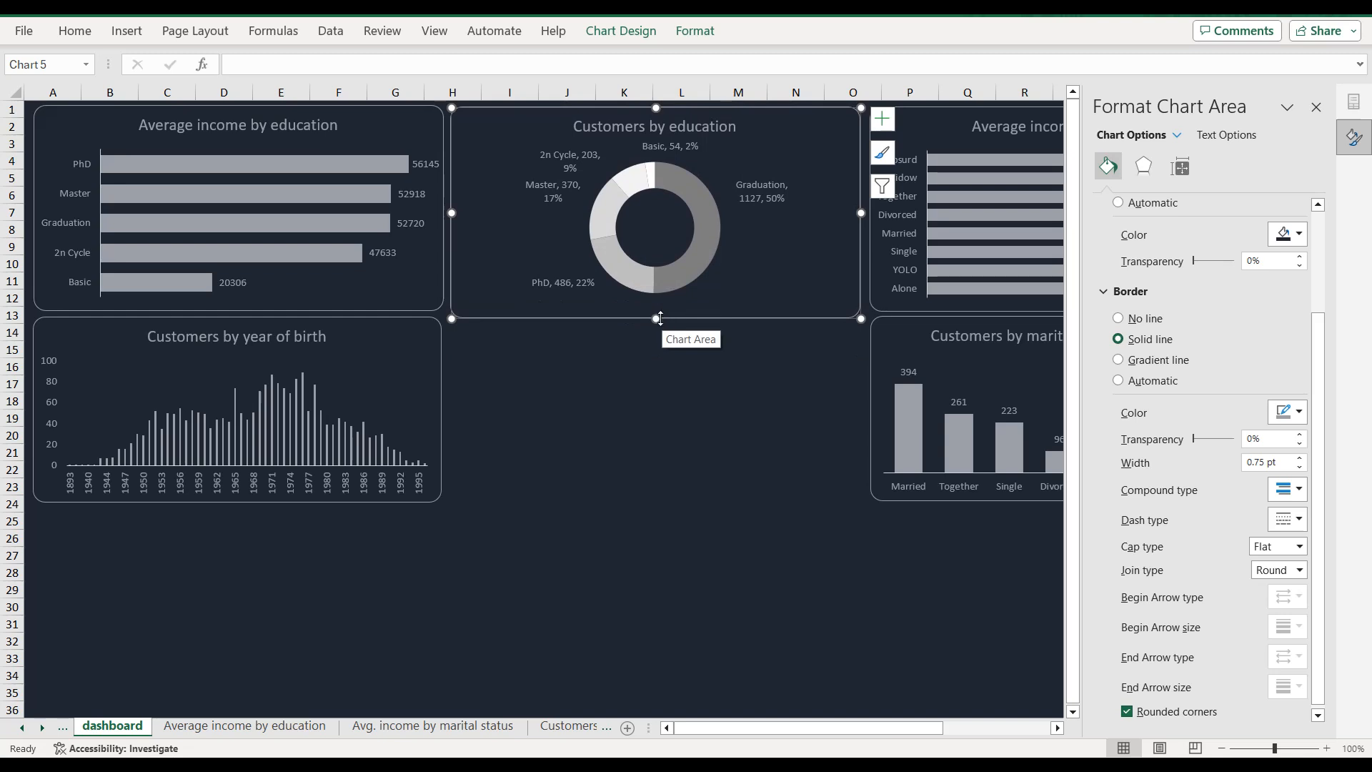
left_click_drag(662, 319, 660, 310)
left_click(687, 333)
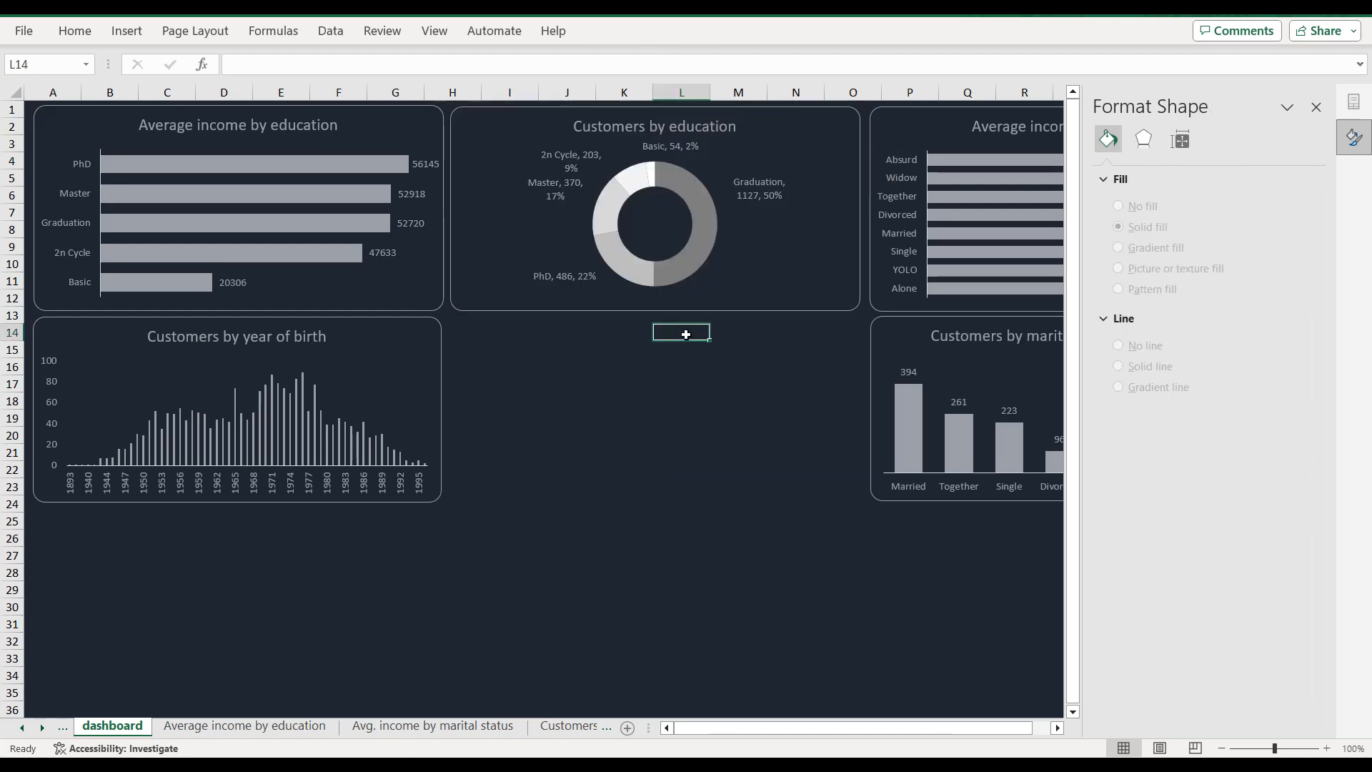
left_click(746, 309)
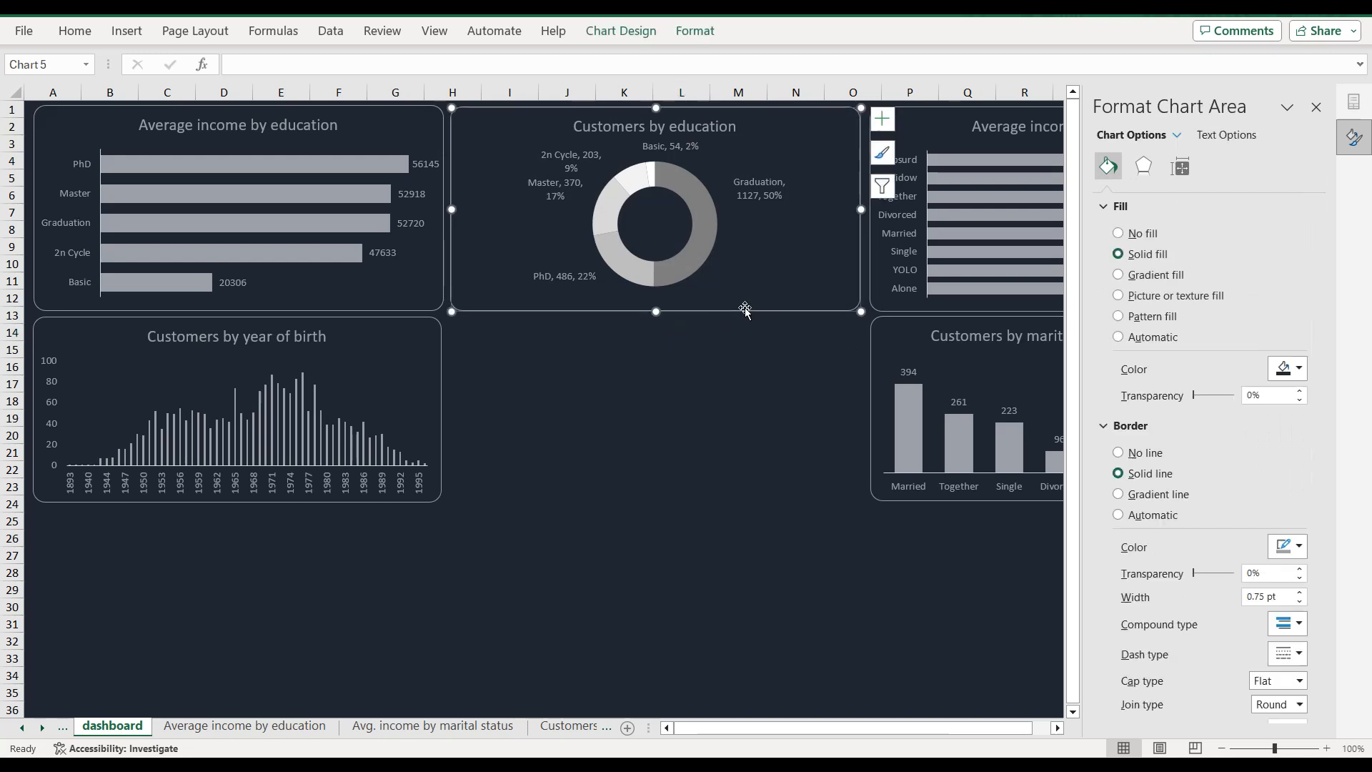
left_click(737, 354)
left_click(179, 675)
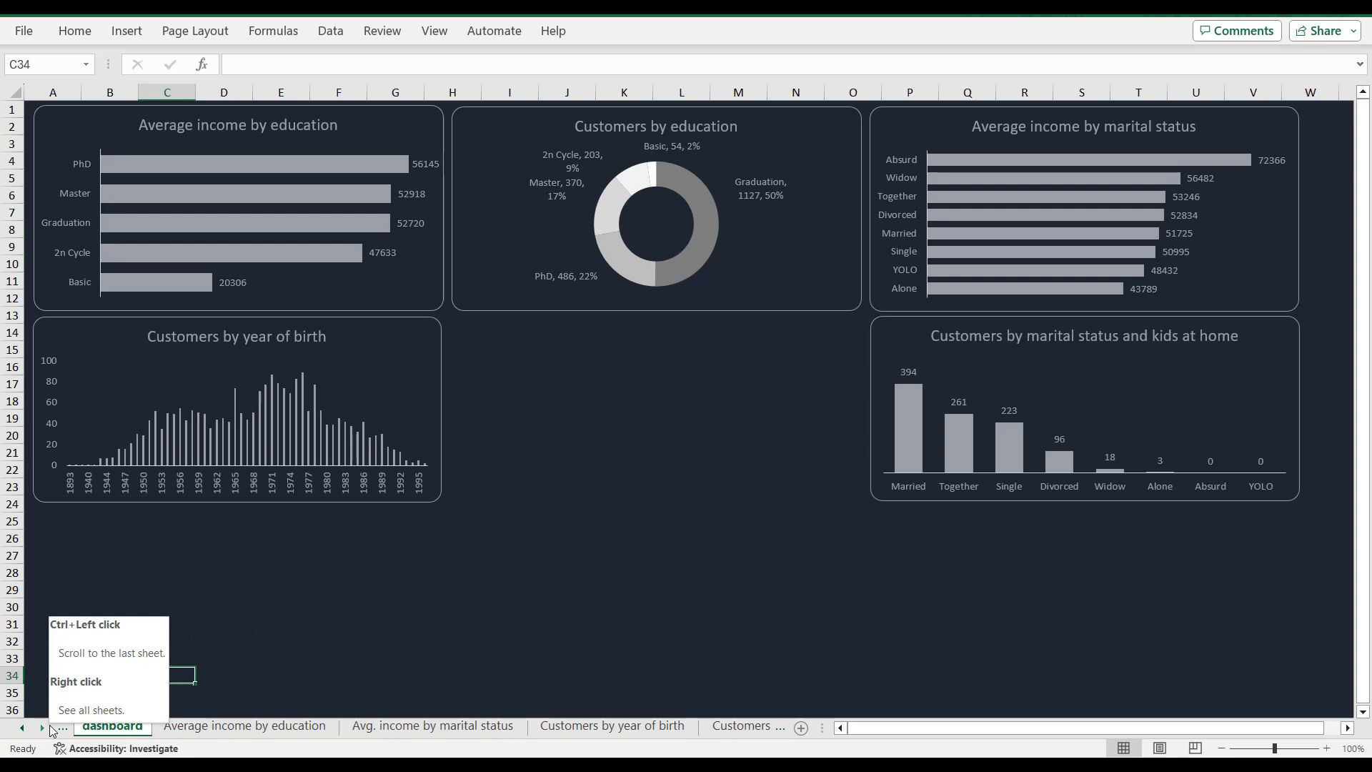
Step: On the Customers by marital status sheet, build the pivot table with Marital_Status as rows and ID as values
left_click(47, 727)
left_click(47, 728)
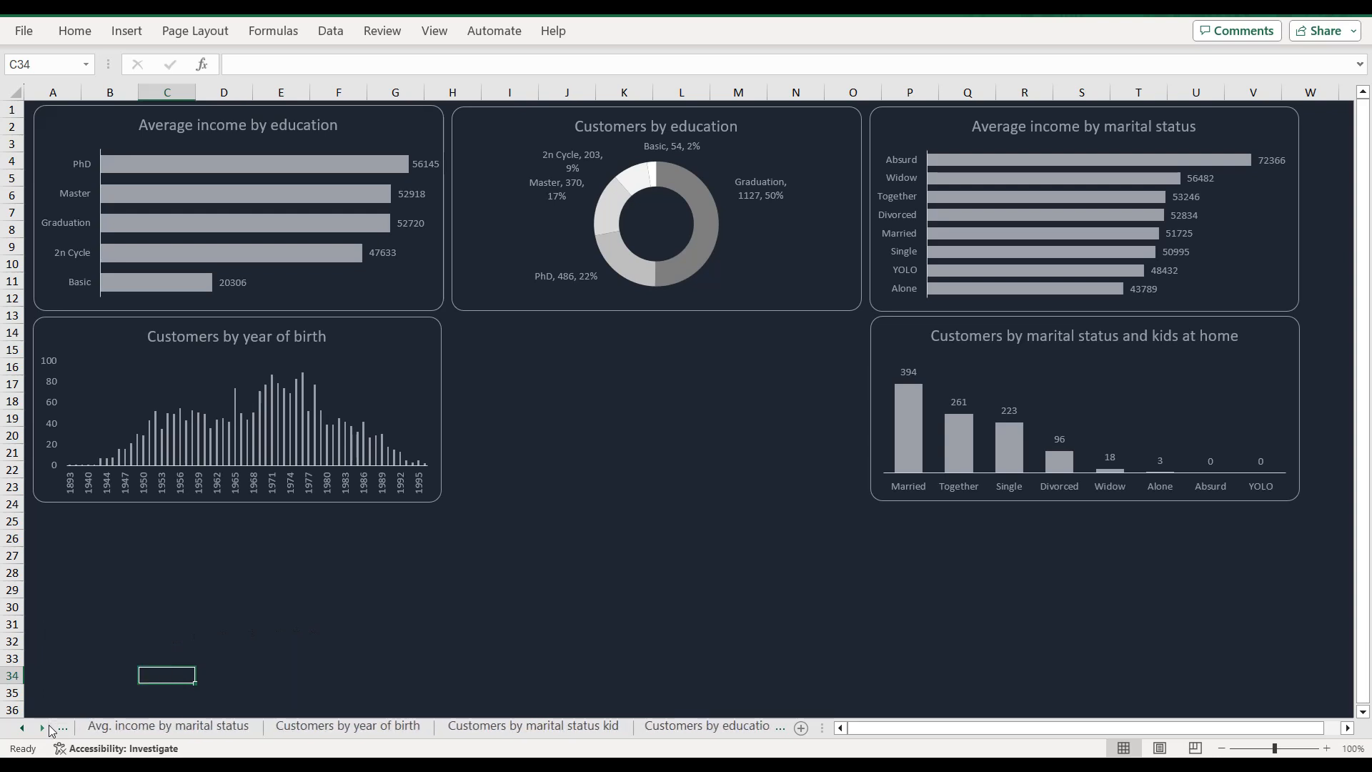
left_click(45, 729)
left_click(45, 729)
left_click(629, 728)
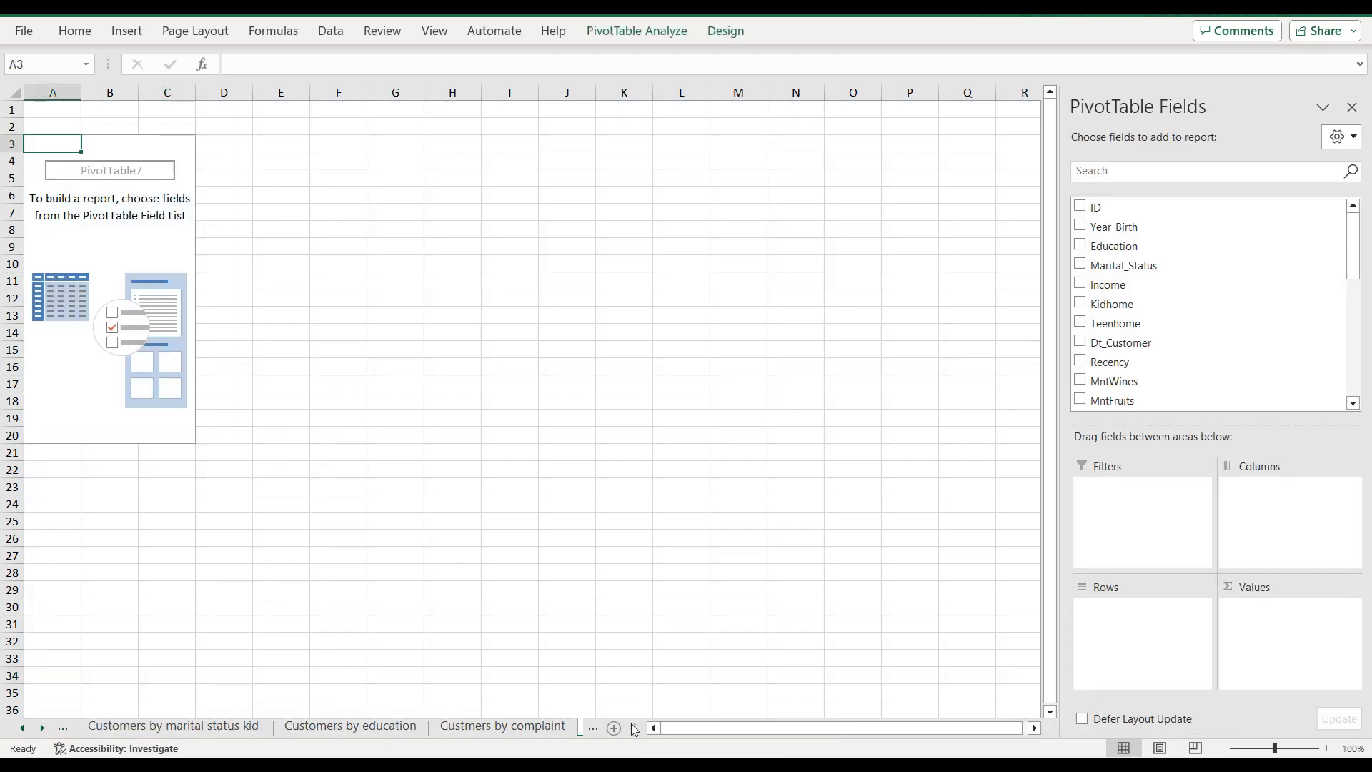
left_click(1080, 264)
left_click_drag(1104, 208, 1301, 628)
Step: Summarize the pivot table's ID values by Count
left_click(1297, 610)
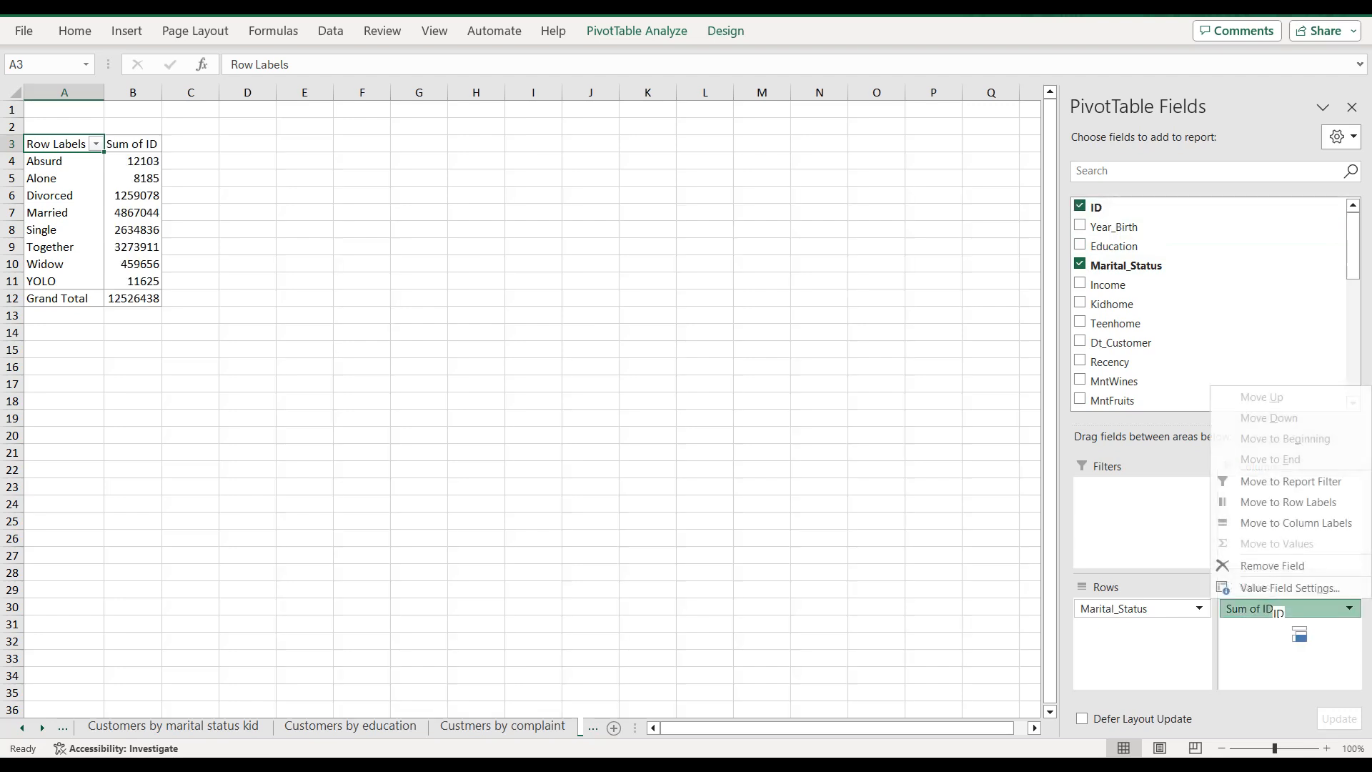
left_click(1265, 583)
left_click(569, 369)
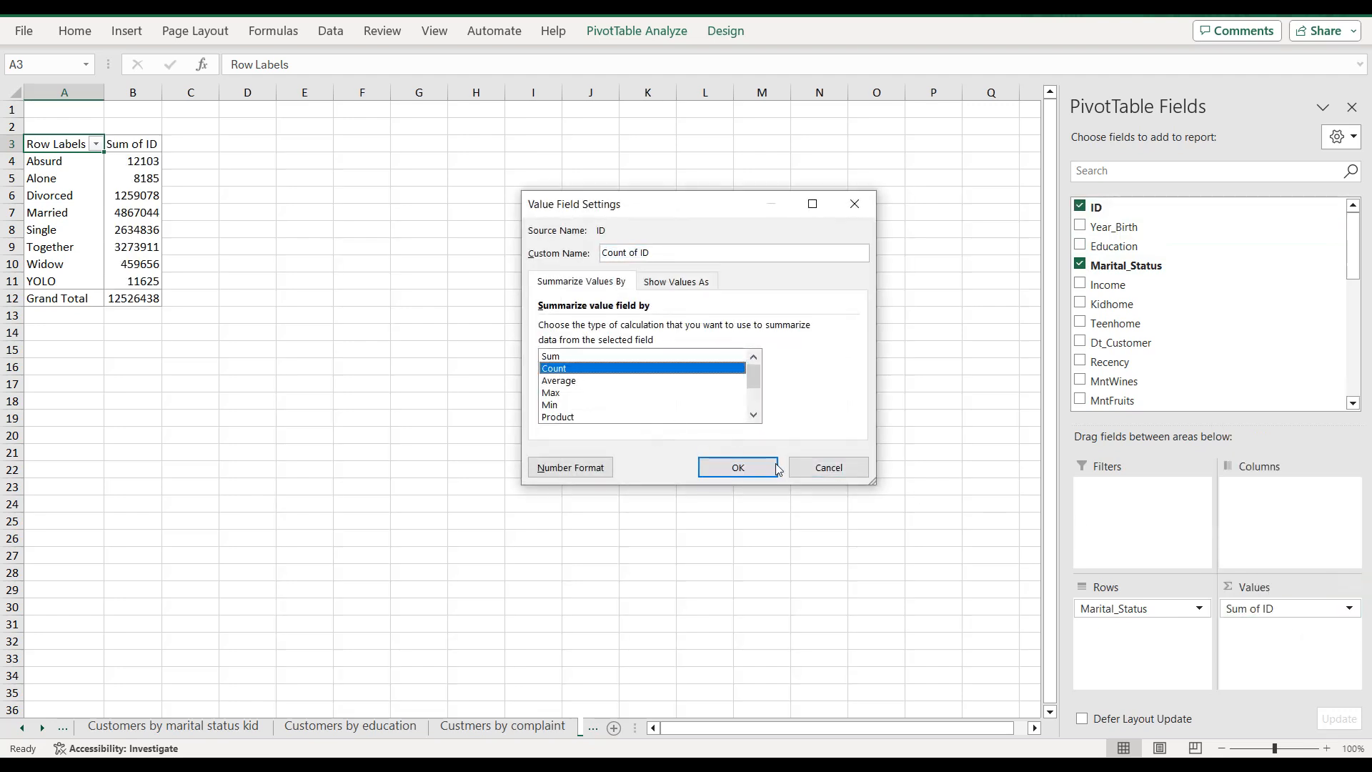
left_click(740, 468)
Step: Copy the pivot range A3:B11 without the grand total and paste it as values at E3
left_click_drag(90, 153, 109, 281)
key("ctrl+c")
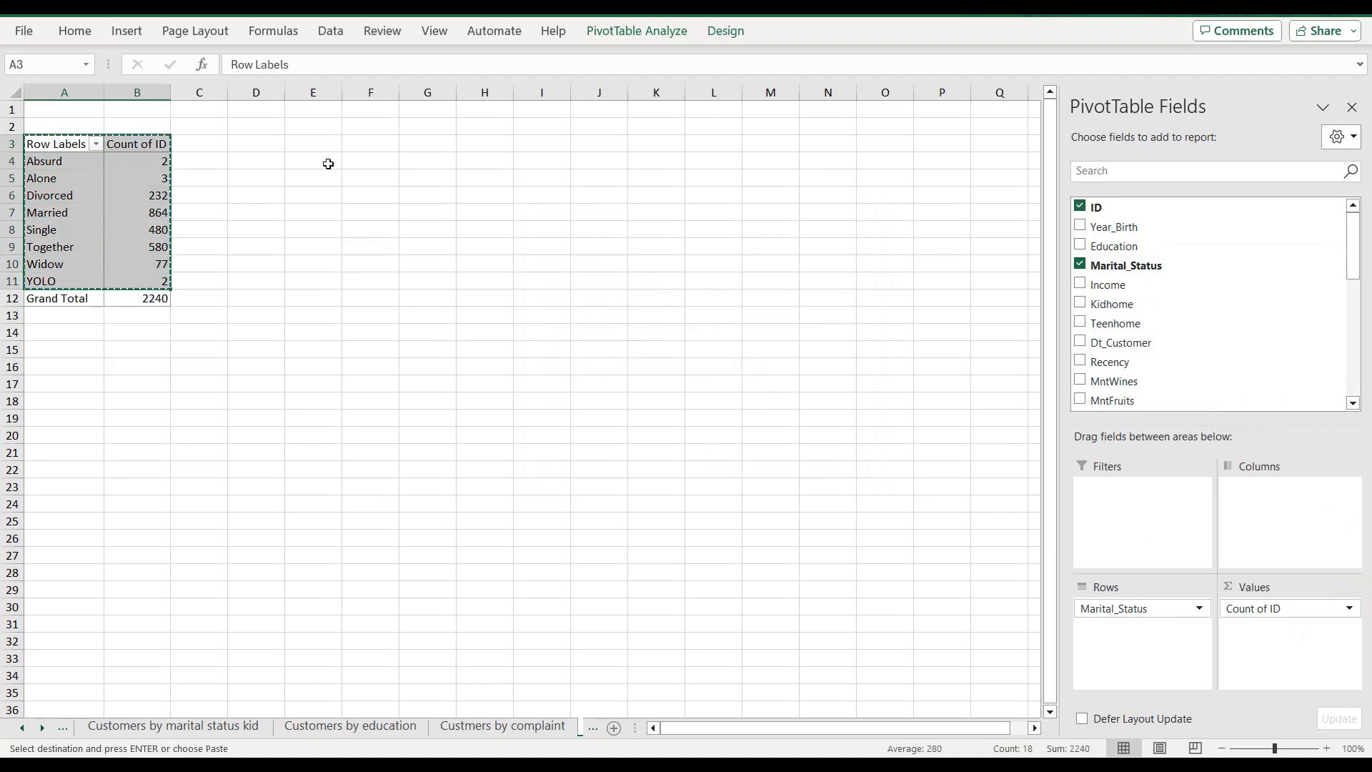
right_click(323, 145)
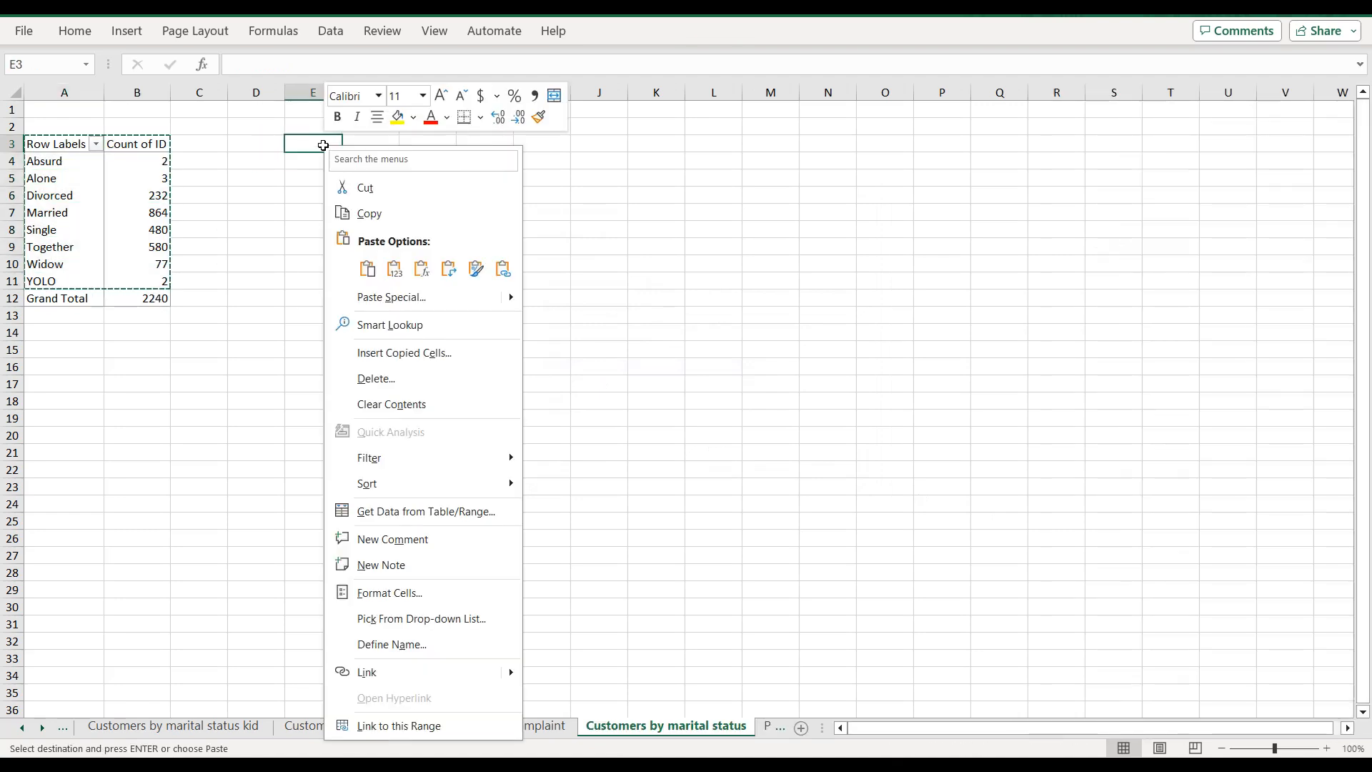
left_click(395, 269)
Step: Rename the headers of the pasted range to "Marital status" in E3 and "Total" in F3
triple_click(311, 71)
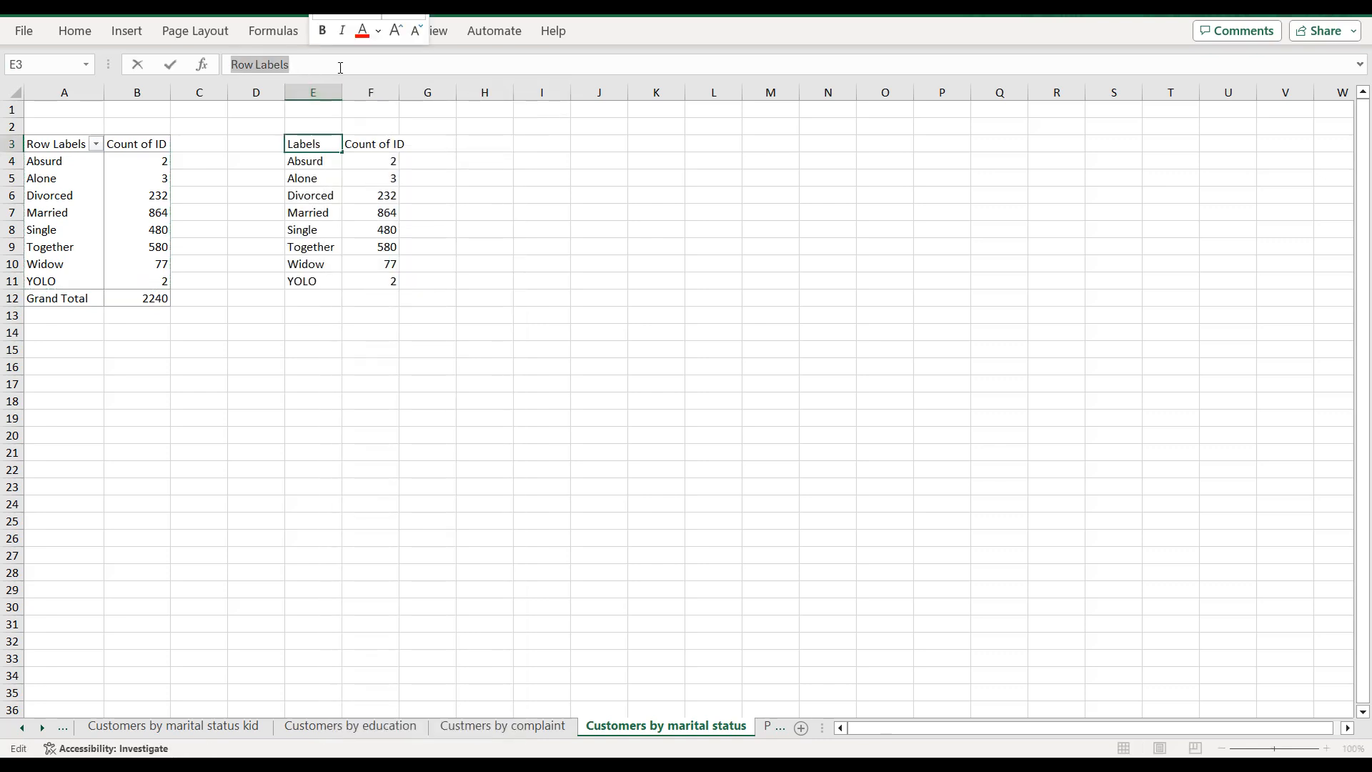
type("Marital status")
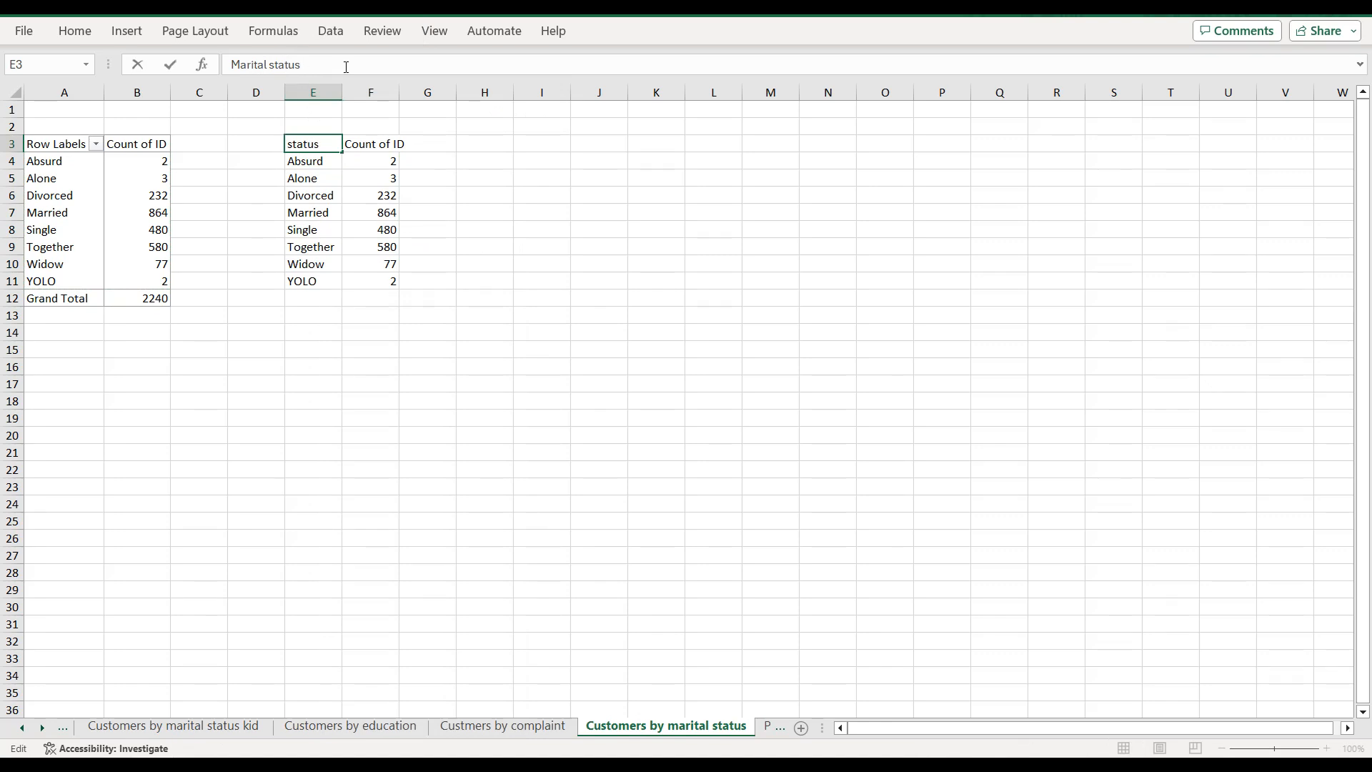
left_click(392, 142)
triple_click(314, 61)
type("Total")
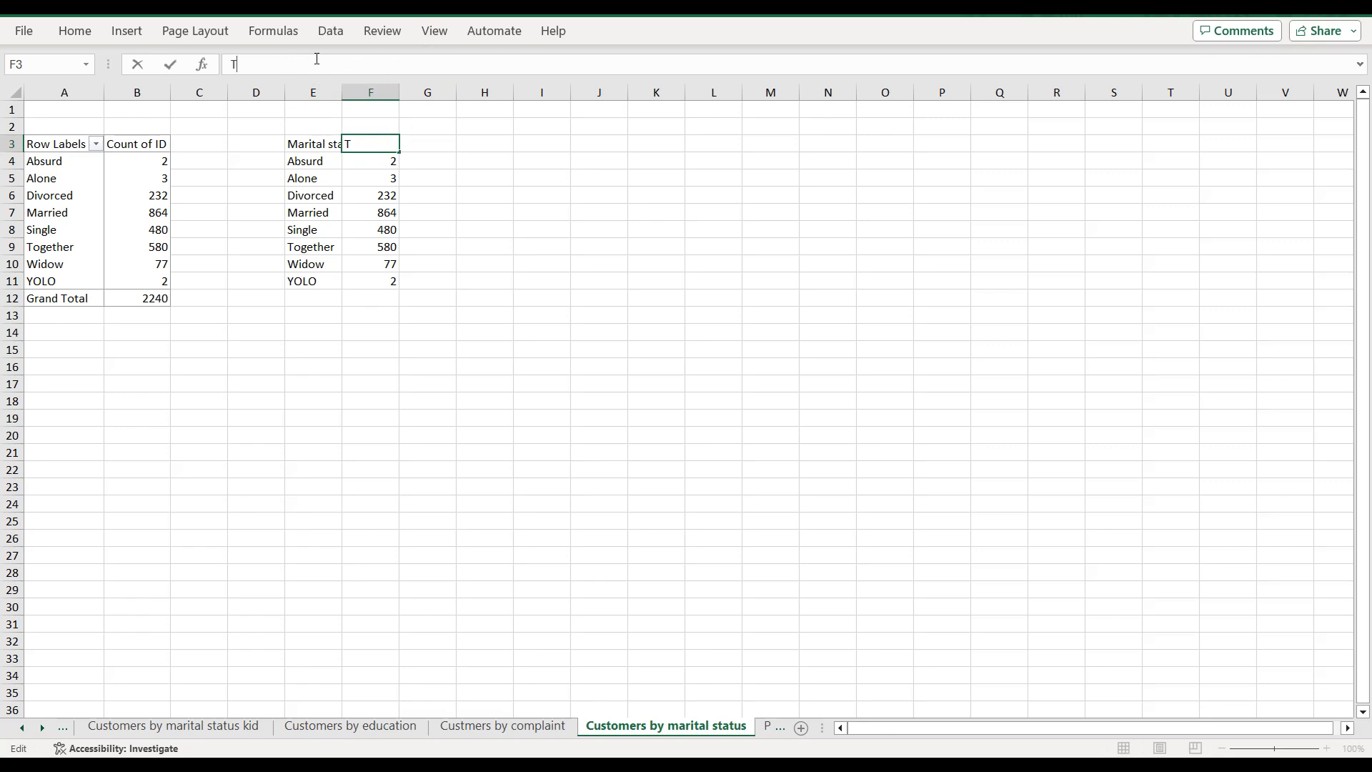
Step: Convert the range E3:F11 into a table with headers
left_click(312, 147)
left_click_drag(312, 146, 391, 281)
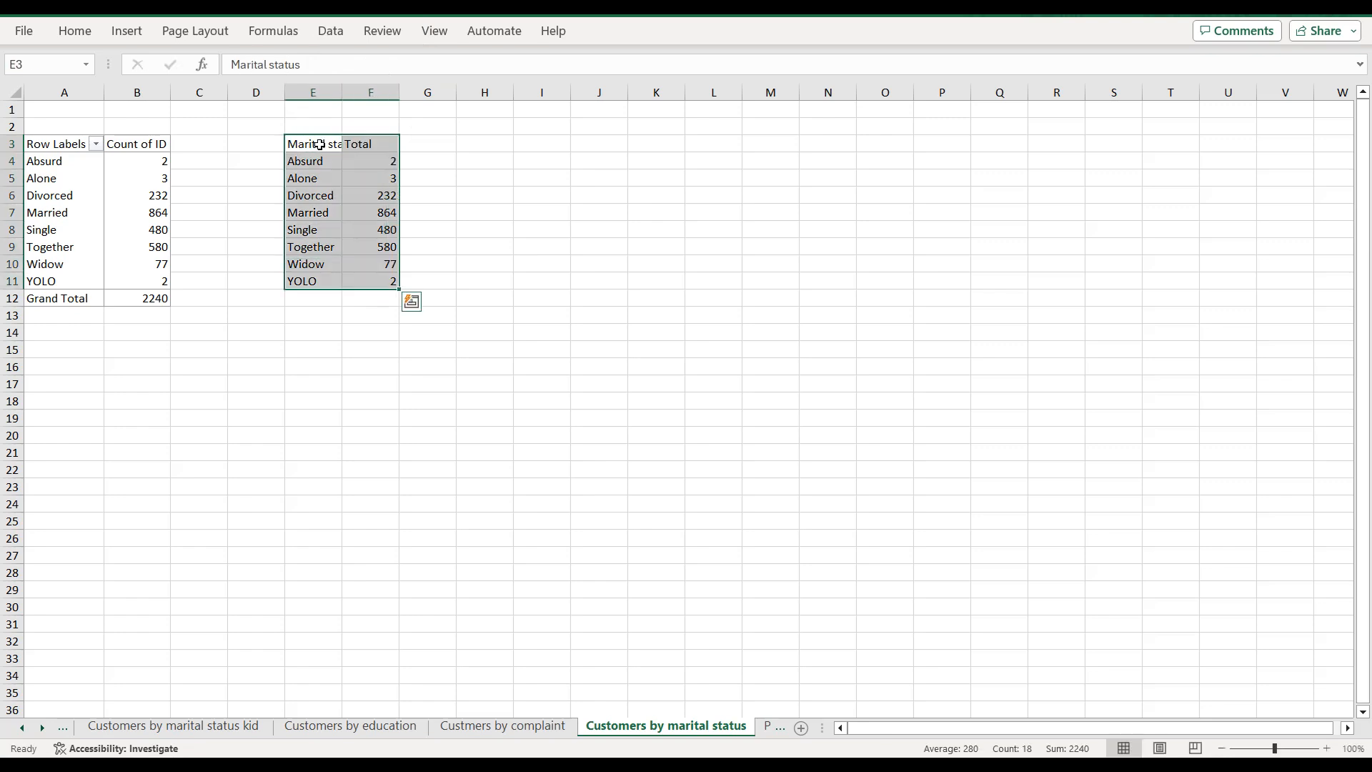
left_click(126, 30)
left_click(147, 66)
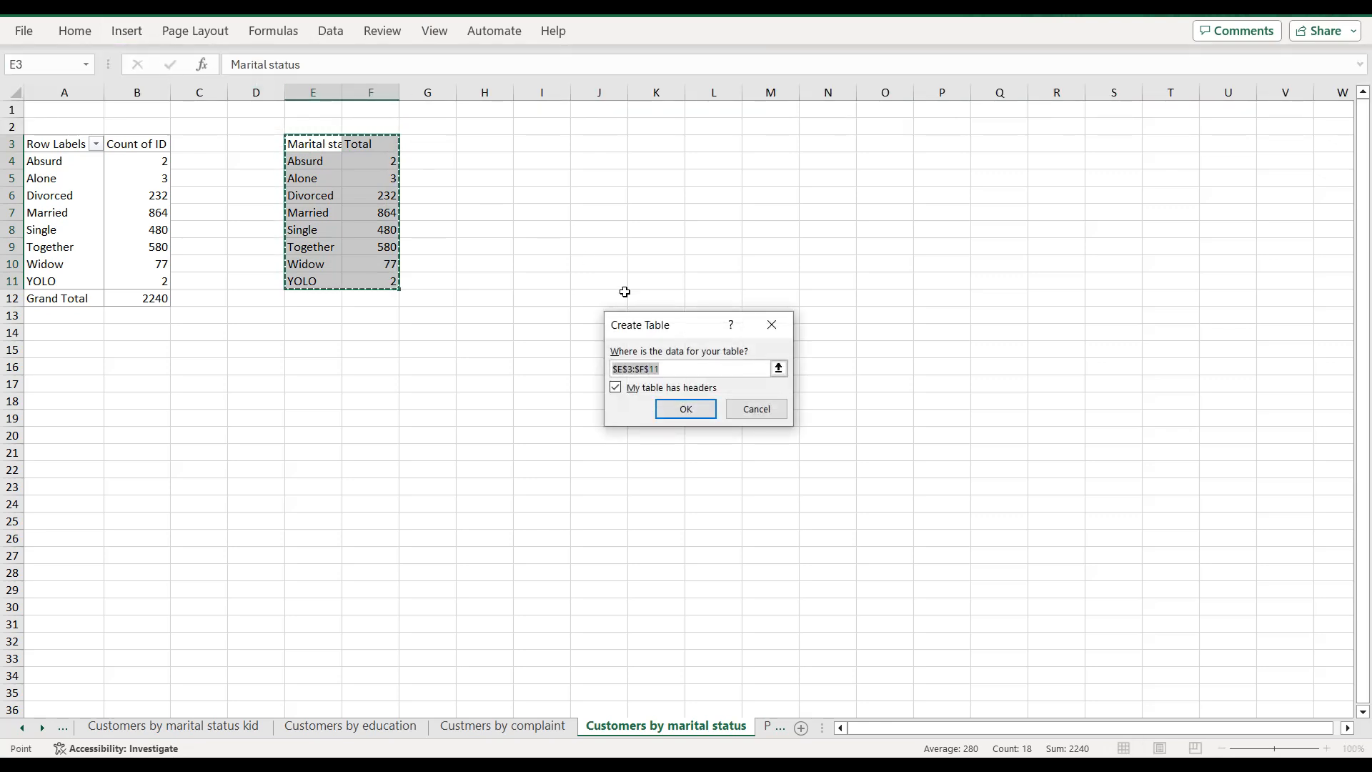
left_click(674, 409)
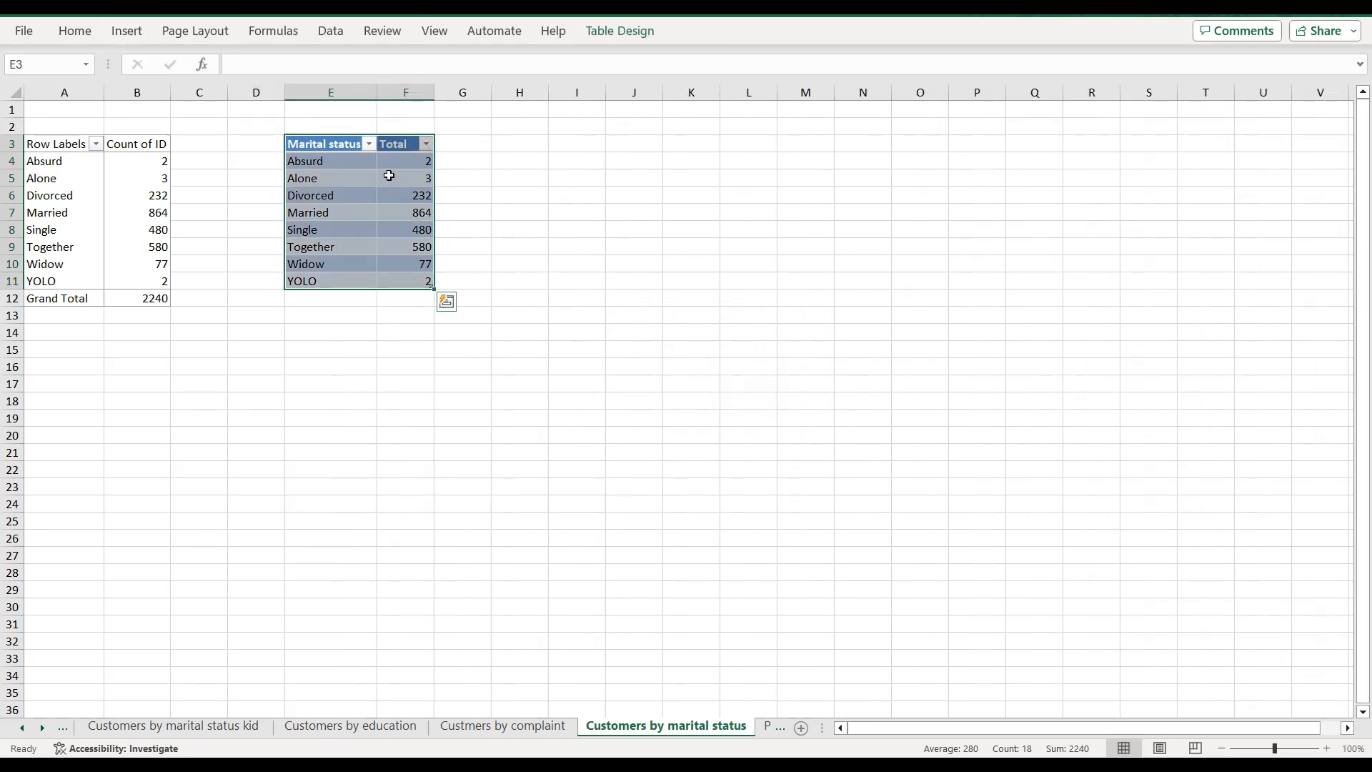
Step: Sort the marital status table by the Total column from largest to smallest
left_click(390, 176)
left_click(426, 144)
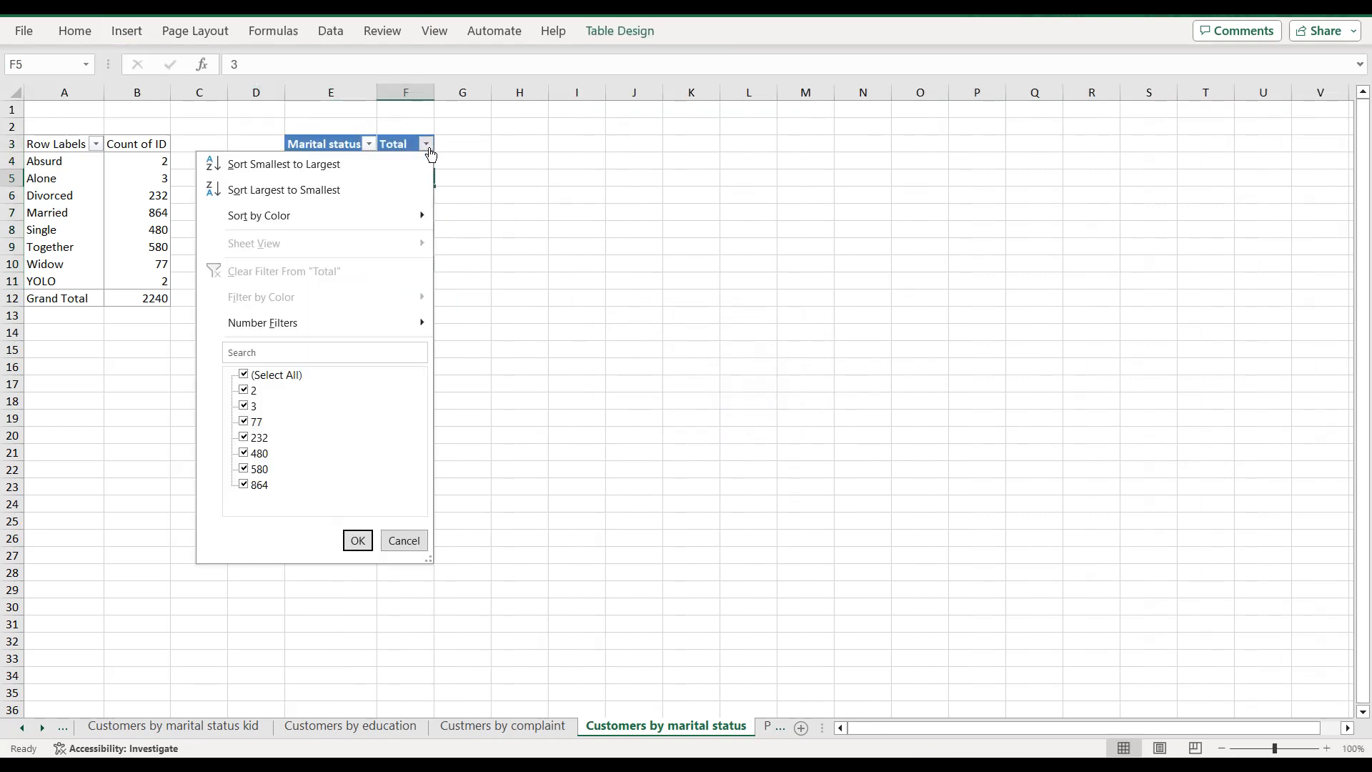
left_click(346, 187)
Step: Insert a doughnut chart from the whole marital status table and delete the chart's legend
left_click(339, 147)
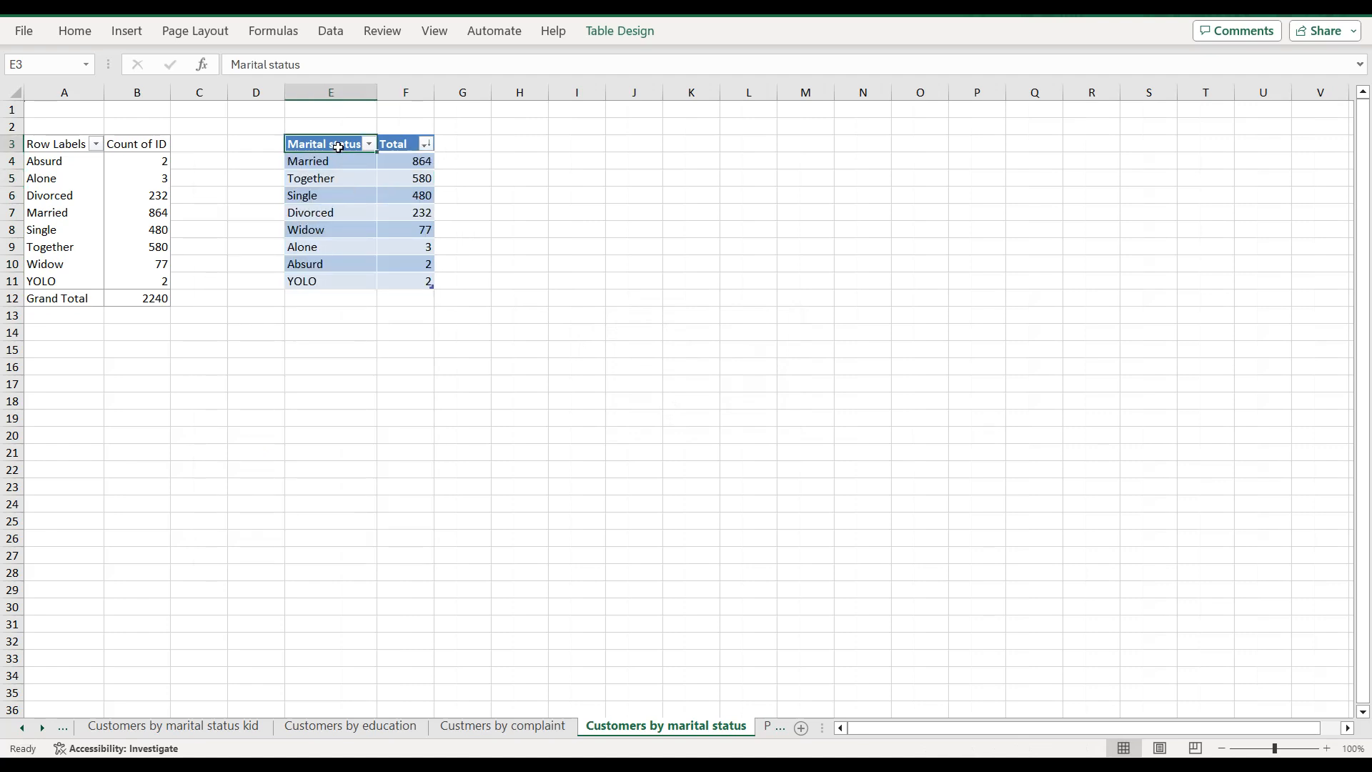
key("ctrl+a")
left_click(127, 31)
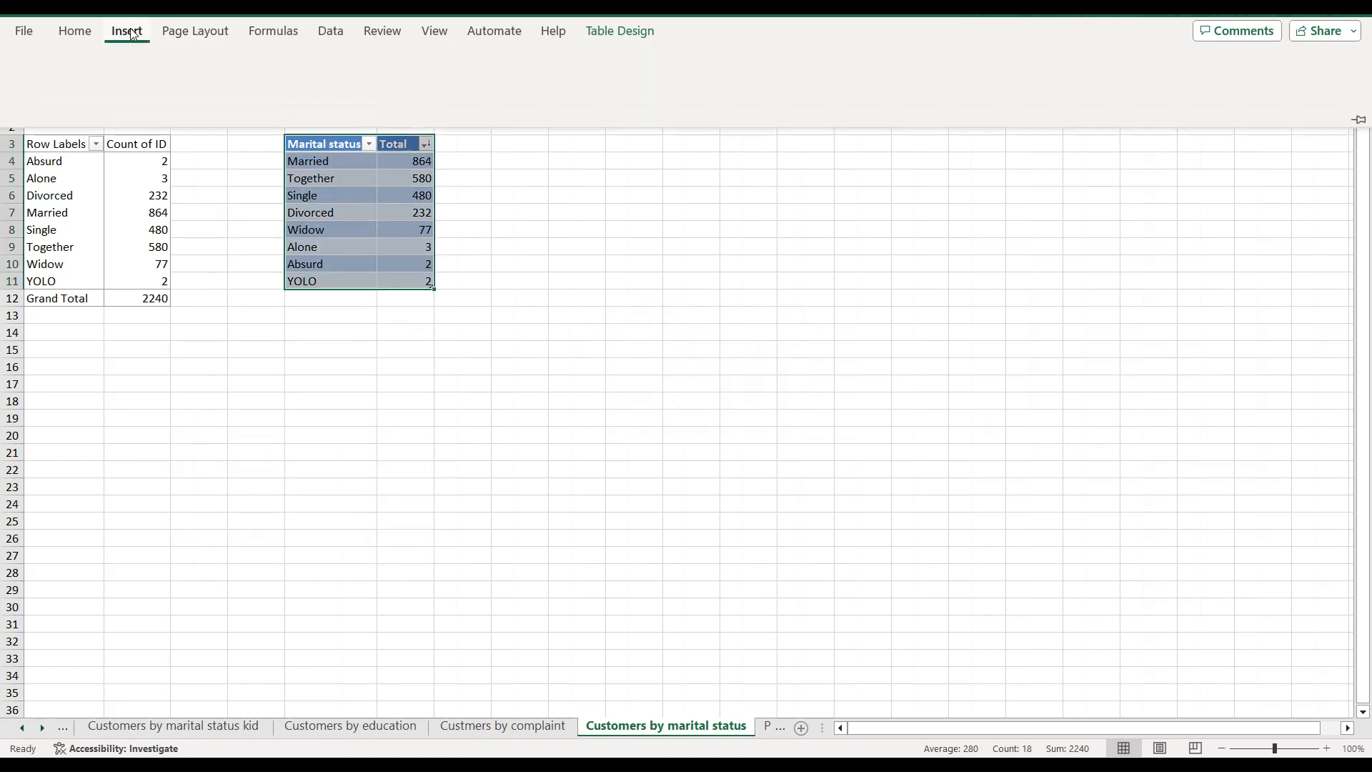
left_click(441, 67)
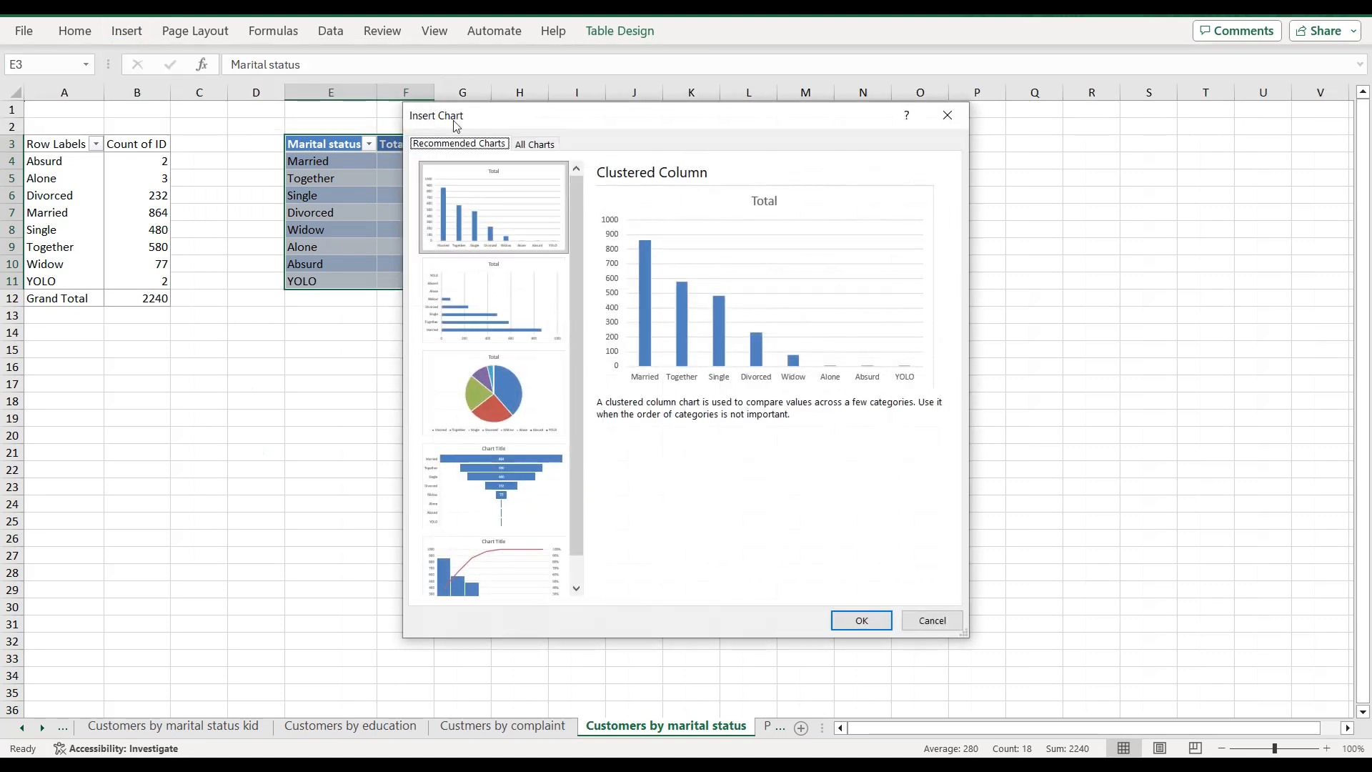
left_click(533, 143)
left_click(500, 251)
left_click(765, 186)
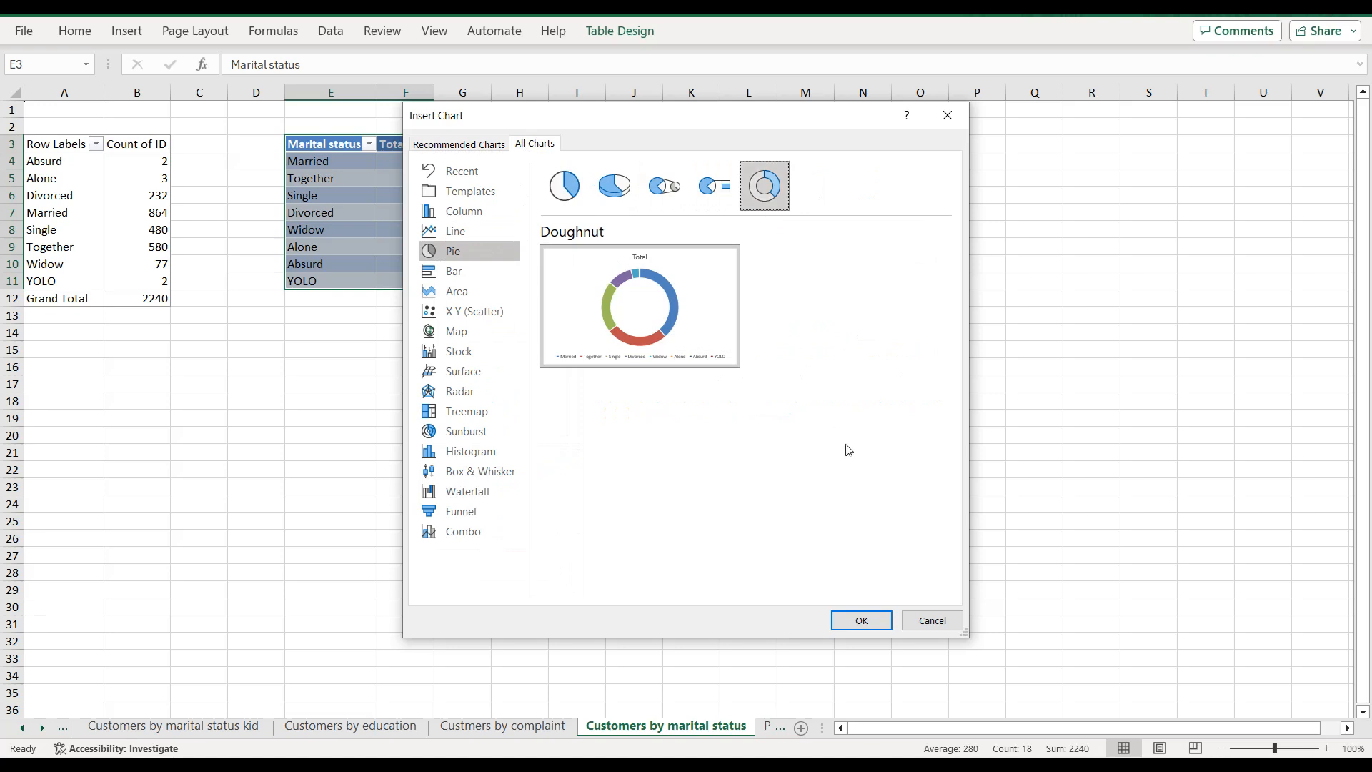
left_click(857, 619)
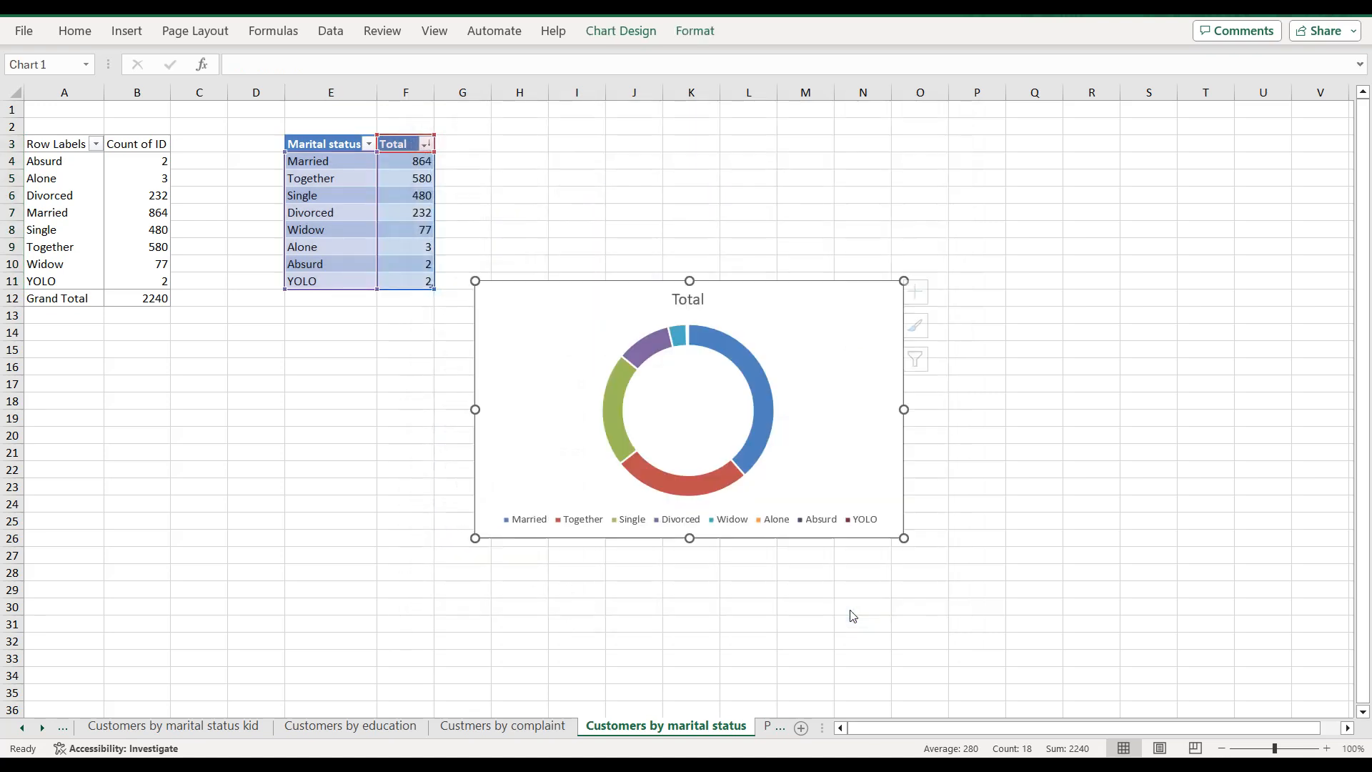
left_click(819, 524)
key("Delete")
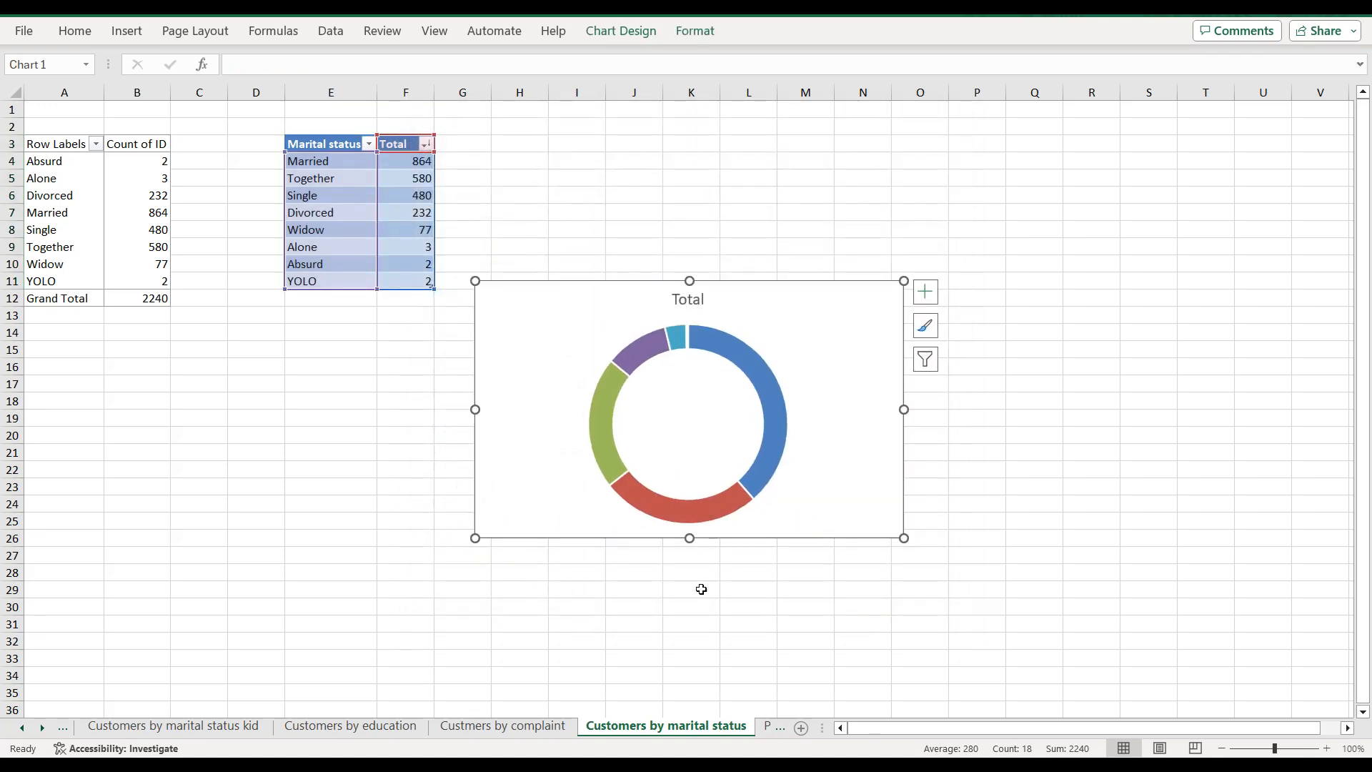
Step: Copy the sheet name "Customers by marital status" and paste it over the chart title
double_click(678, 731)
double_click(678, 730)
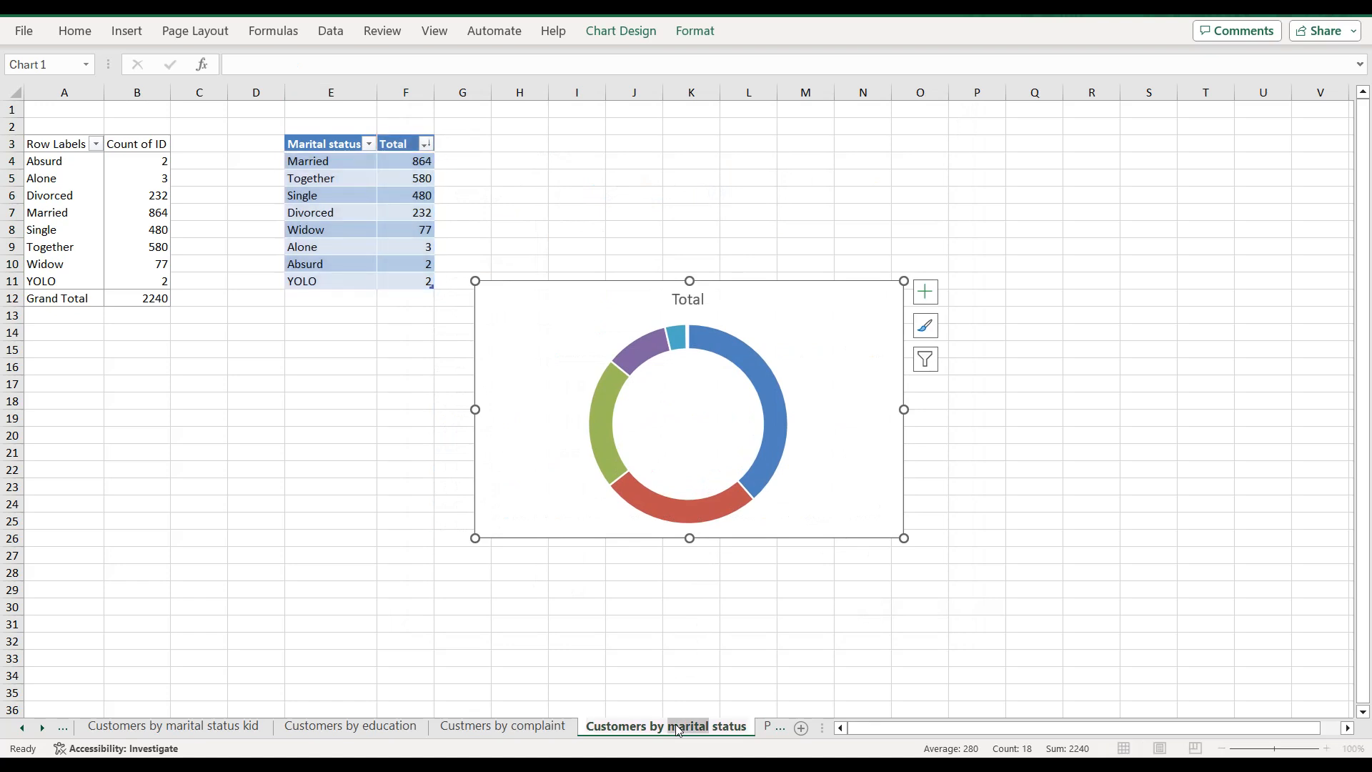
triple_click(678, 731)
key("ctrl+c")
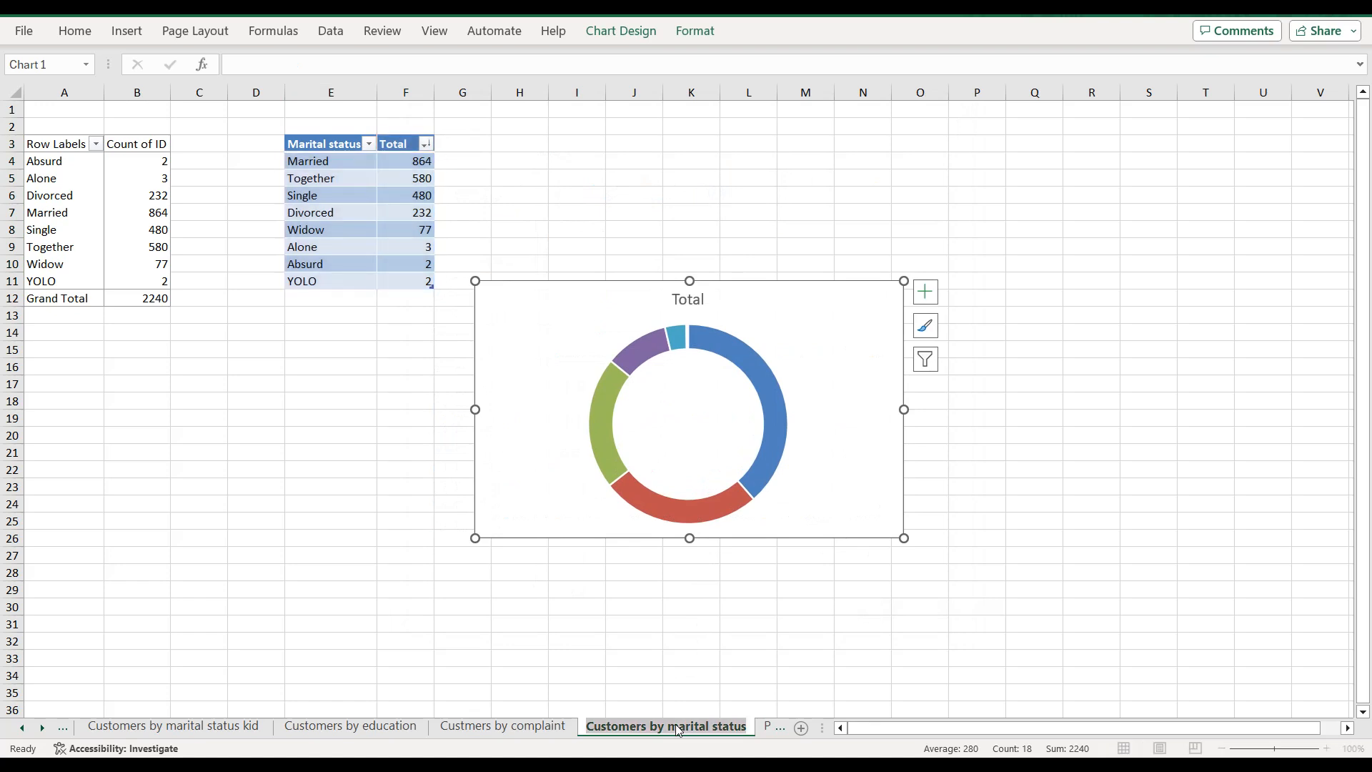
double_click(692, 303)
double_click(692, 304)
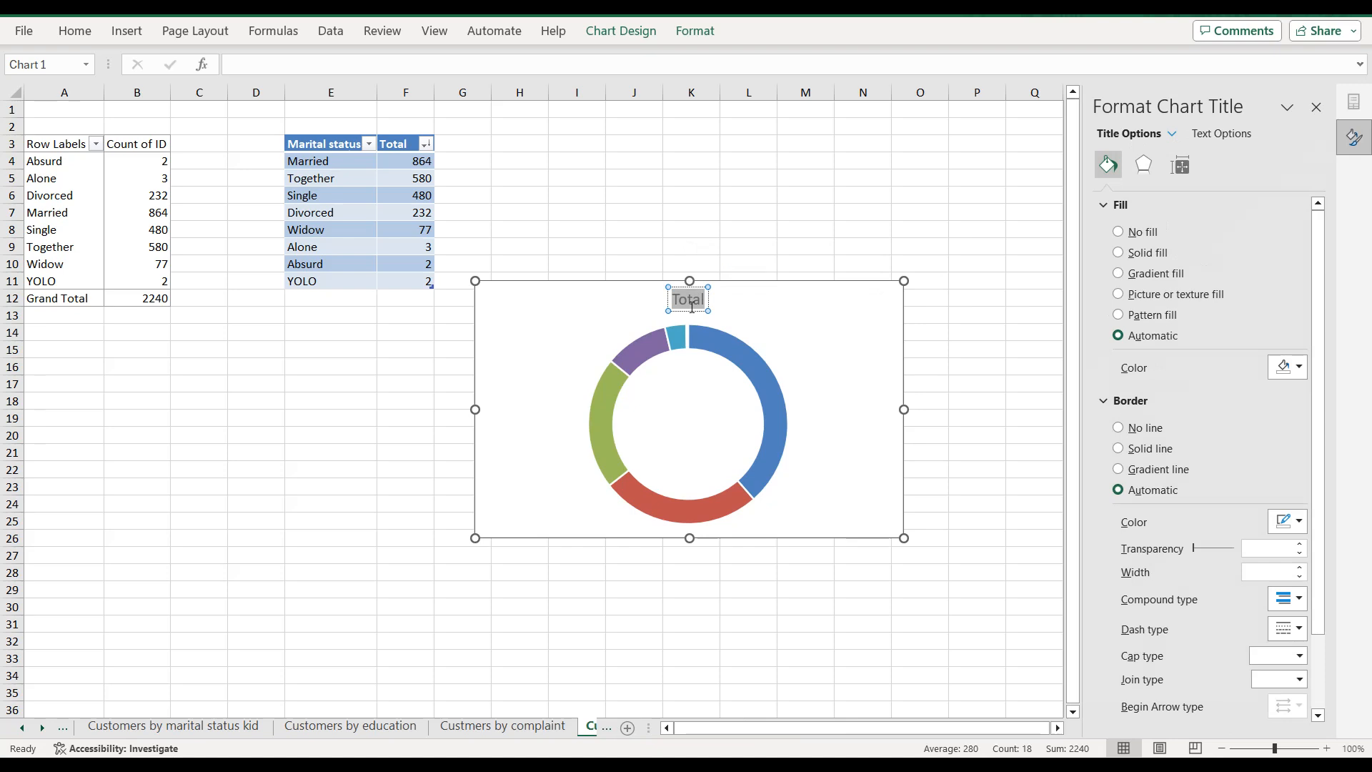
key("ctrl+v")
Step: Set the doughnut series' hole size to 60%
left_click(714, 341)
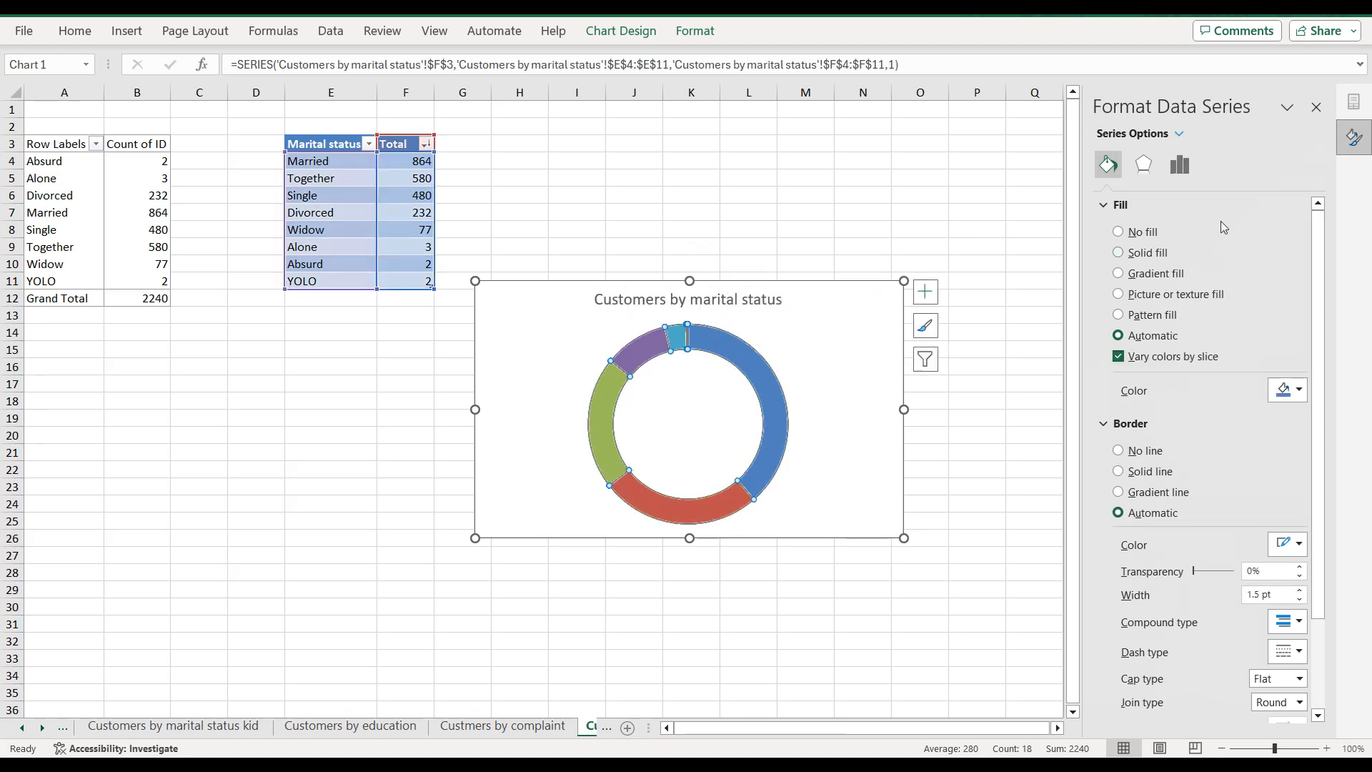
left_click(1181, 166)
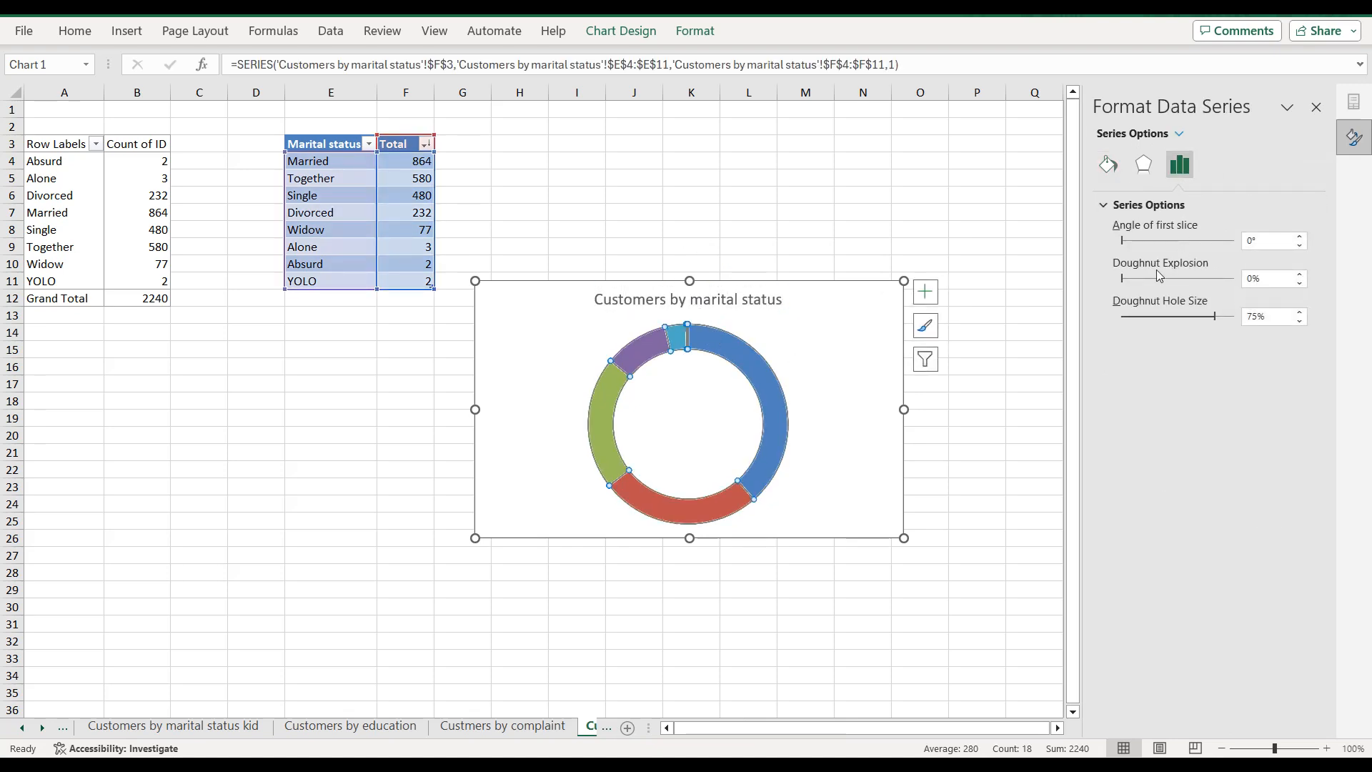
left_click(1256, 316)
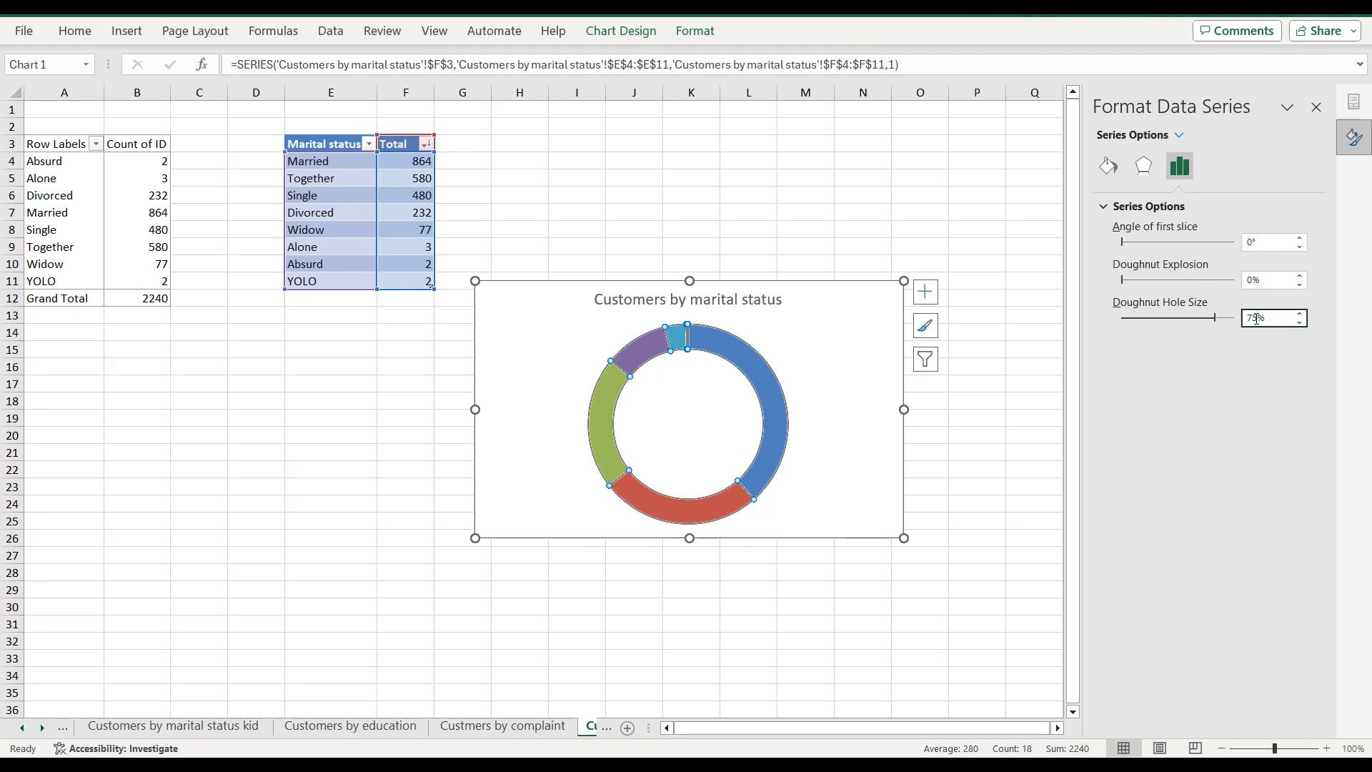
type("60")
Step: Fill the chart area with the recently used dark navy and remove the border line from the doughnut series
left_click(853, 309)
left_click(1108, 166)
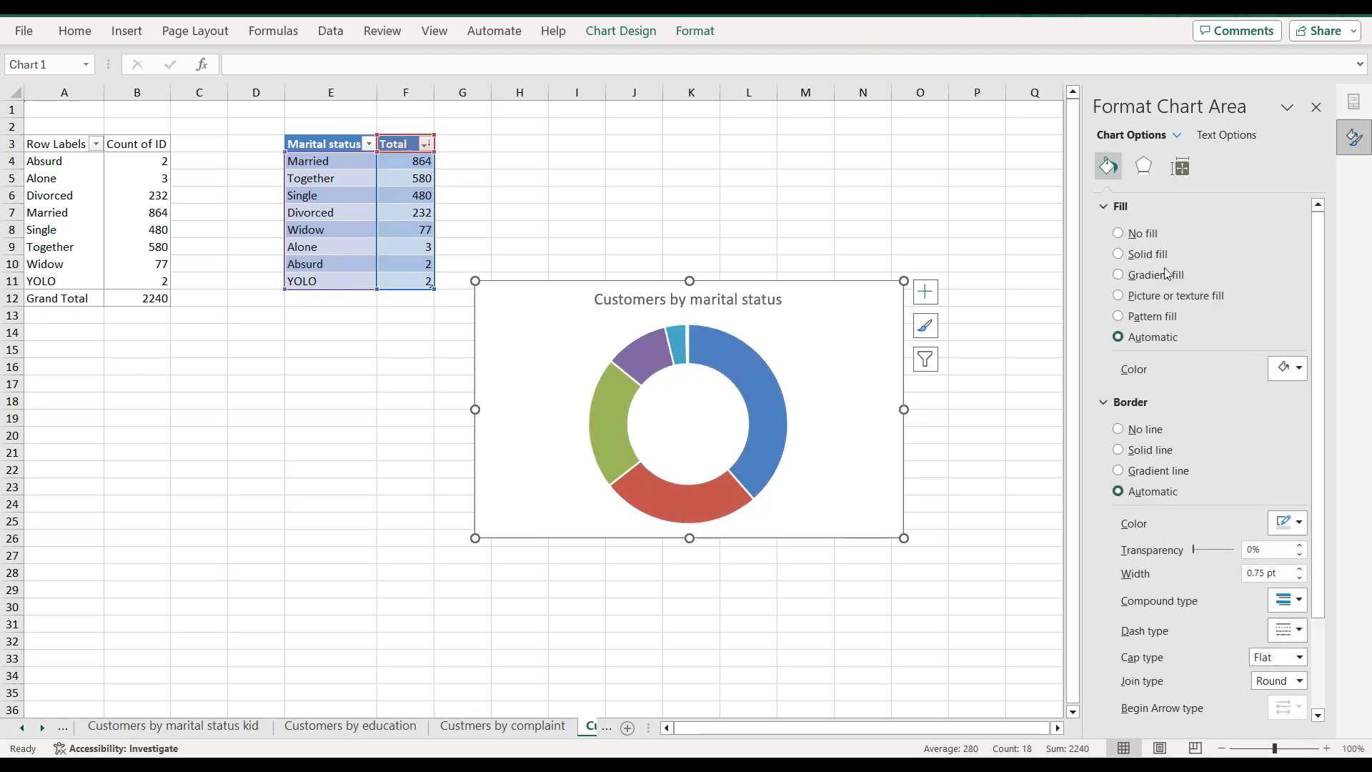
left_click(1287, 368)
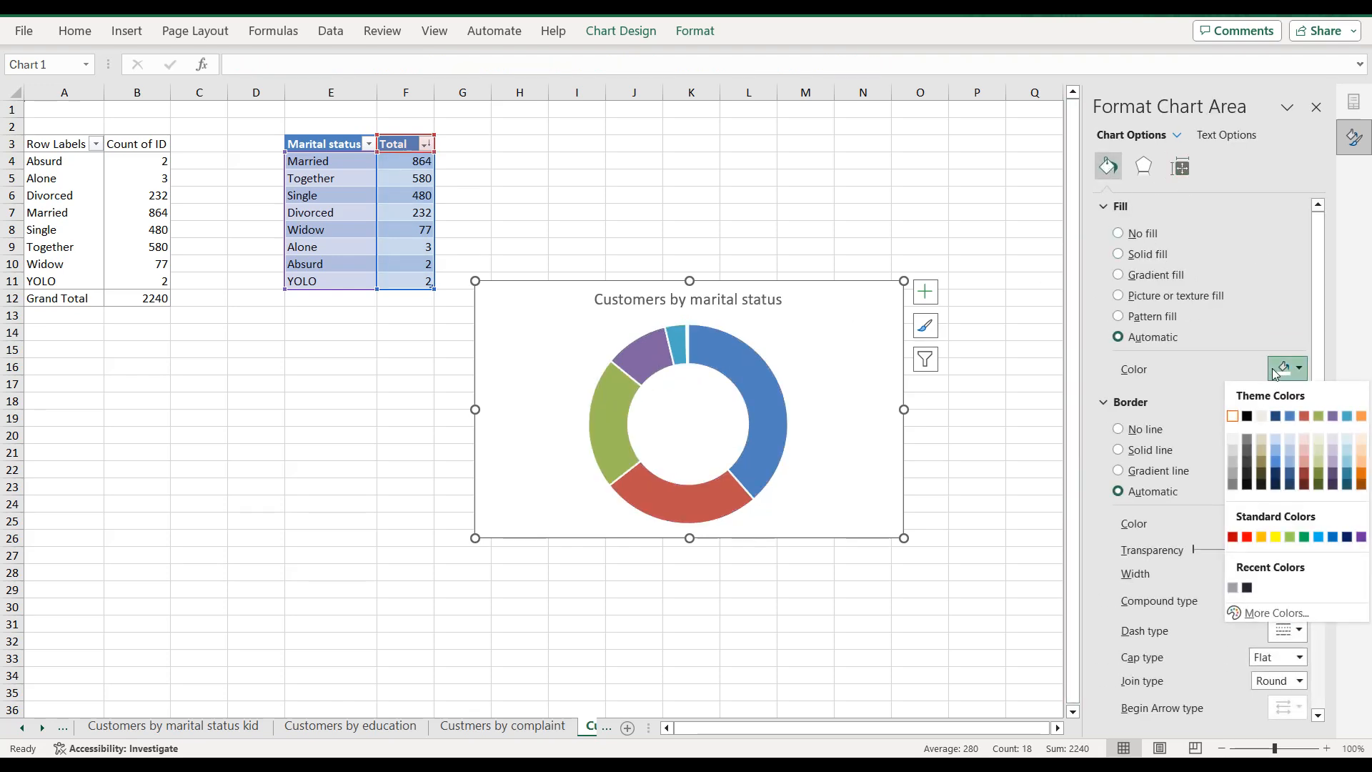
left_click(1247, 588)
left_click(769, 400)
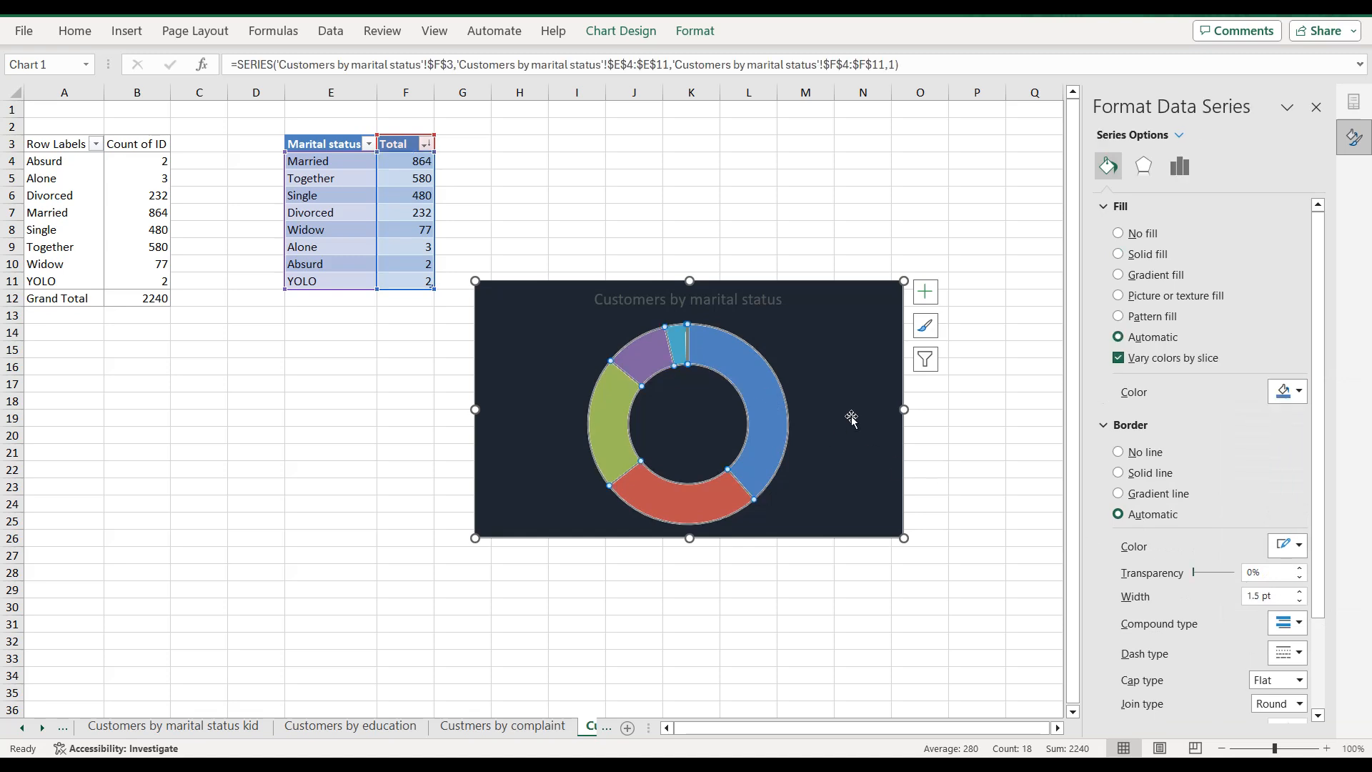
left_click(1125, 453)
Step: Fill the Married slice with a dark brown shade of the tan theme colour and the Together slice with a medium olive-tan shade
left_click(758, 378)
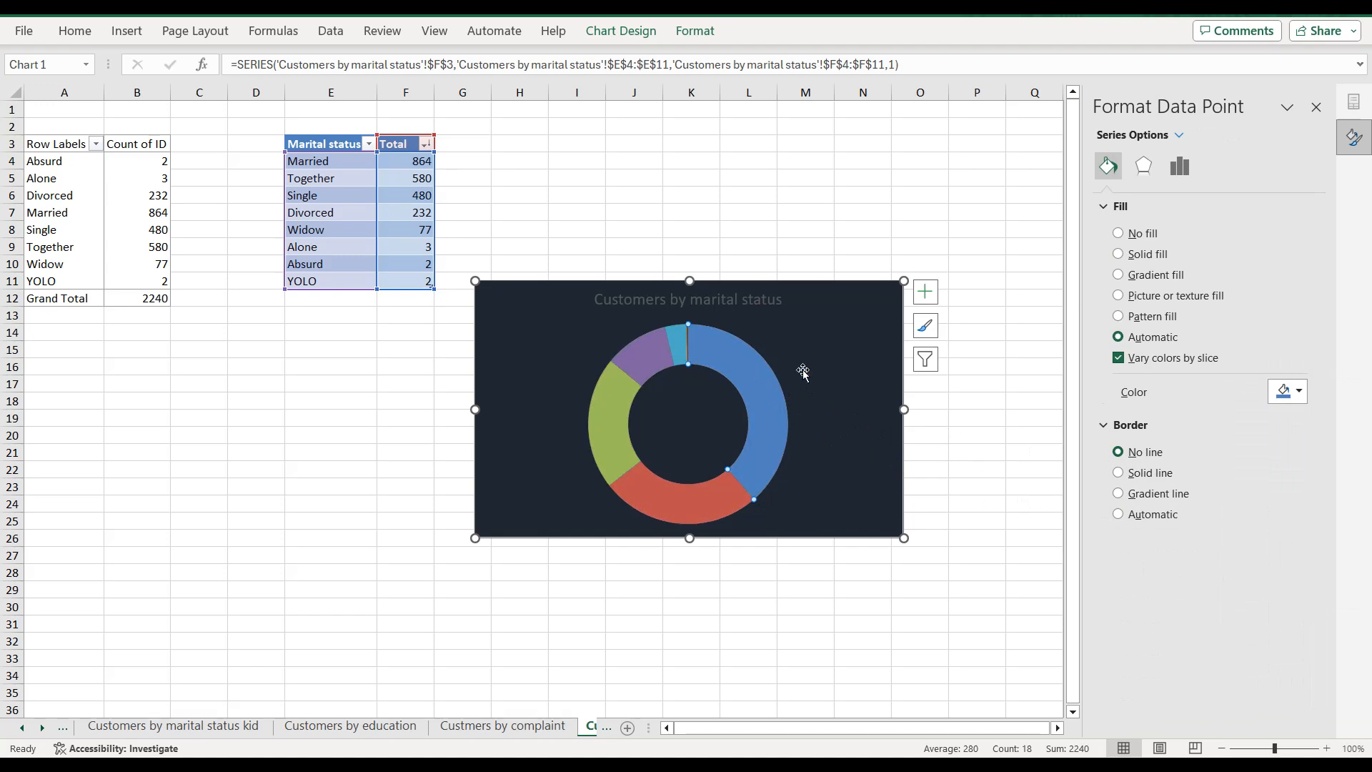
left_click(1278, 400)
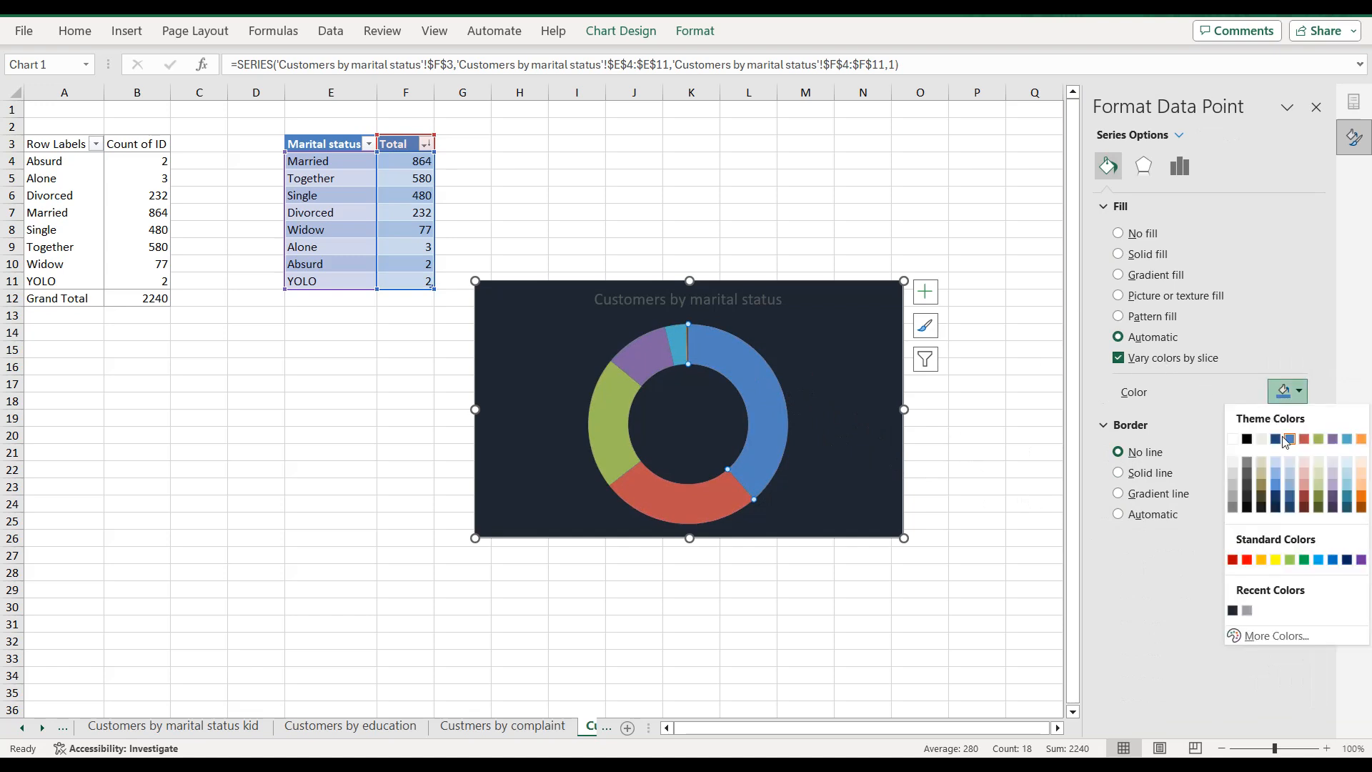
left_click(1261, 504)
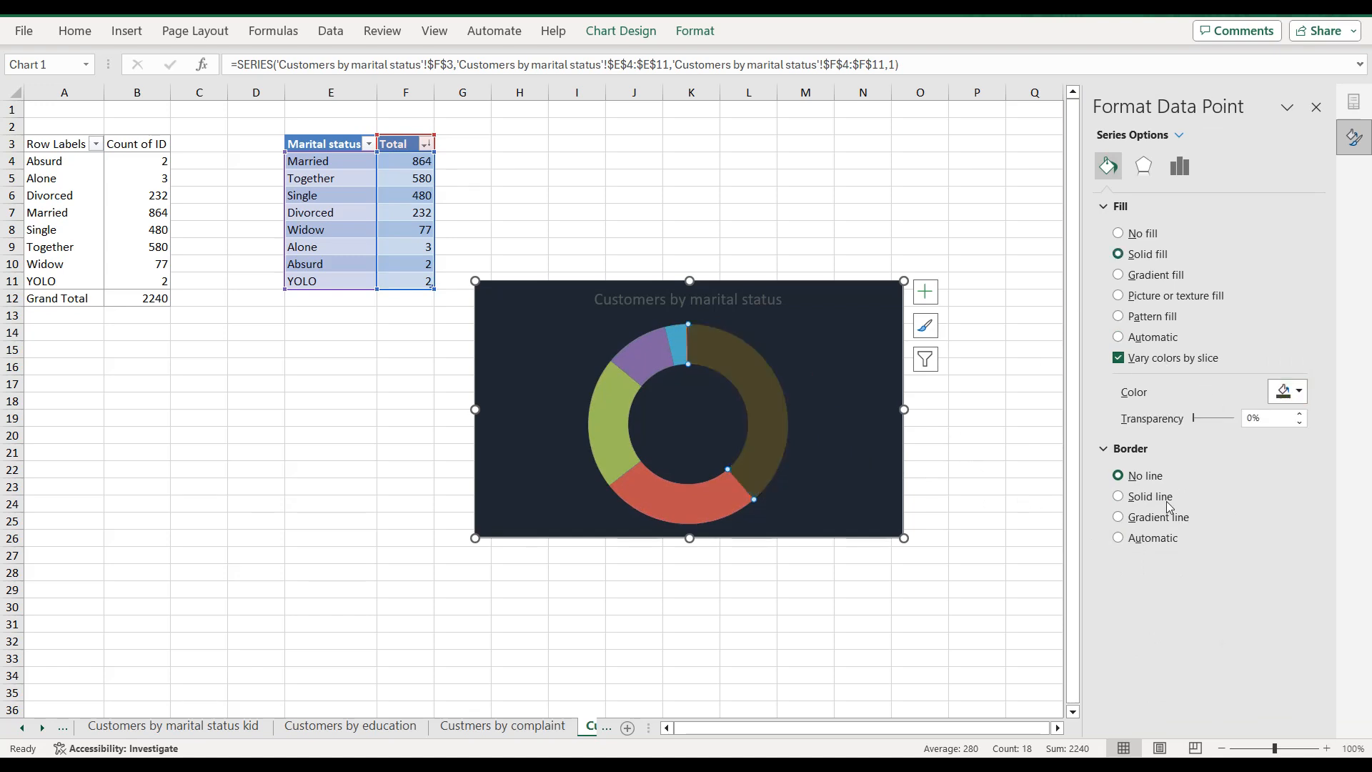
left_click(713, 497)
left_click(1279, 397)
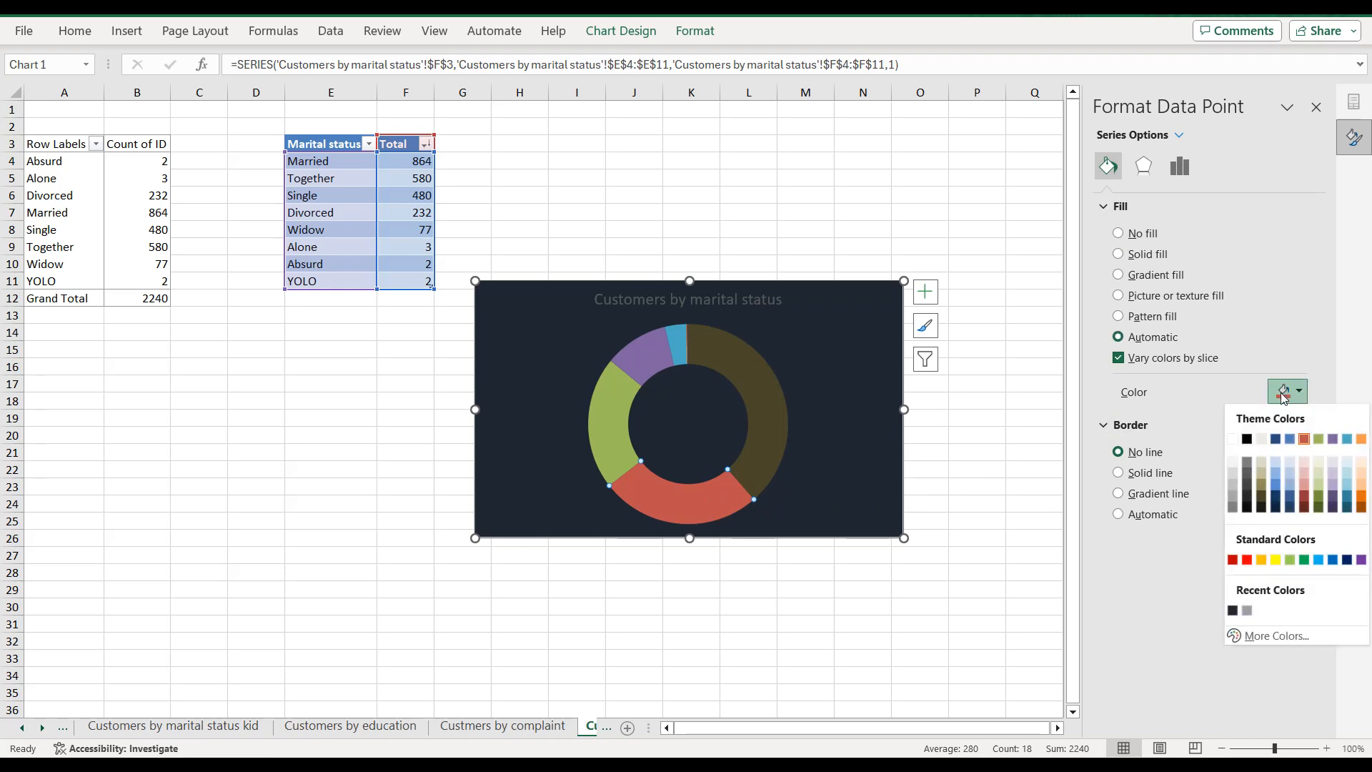
left_click(1261, 485)
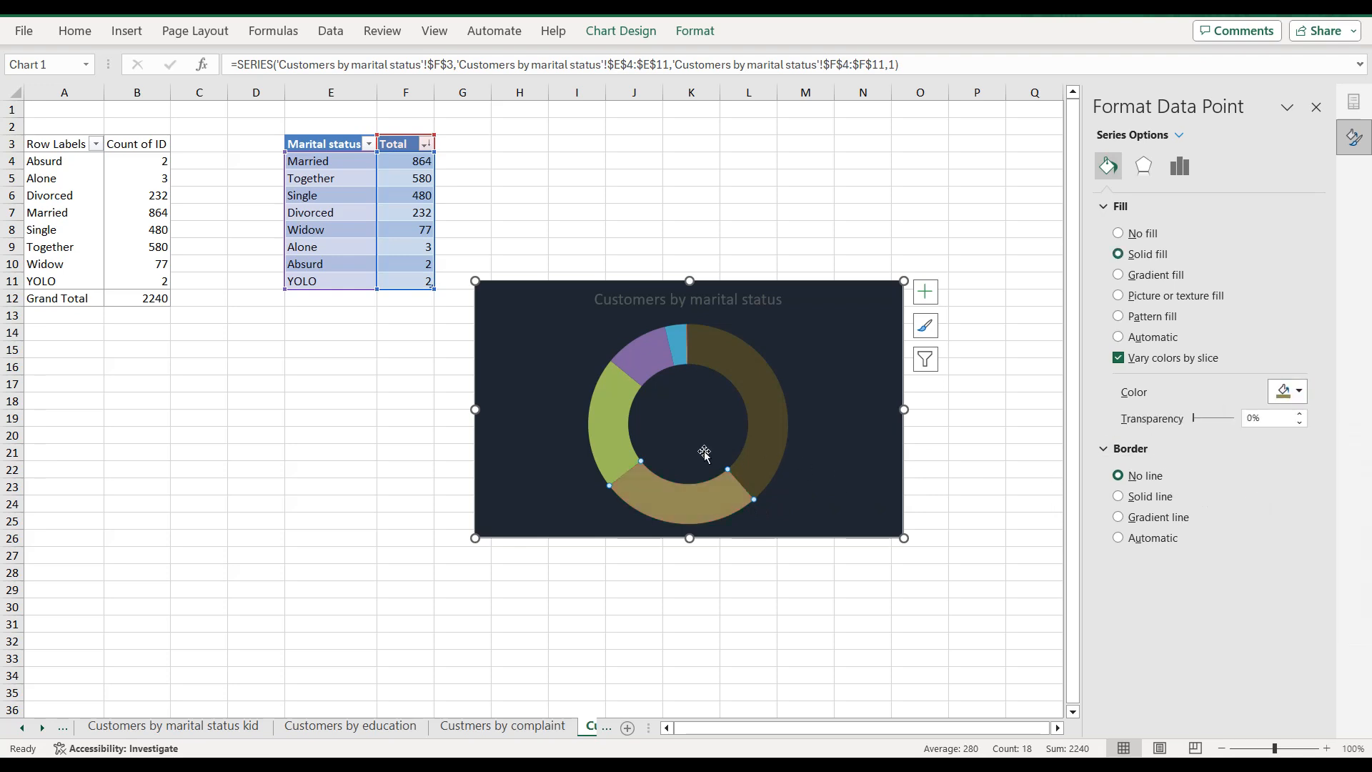
Step: Fill the Single slice with a light tan theme shade and the Divorced slice with a paler one
left_click(635, 439)
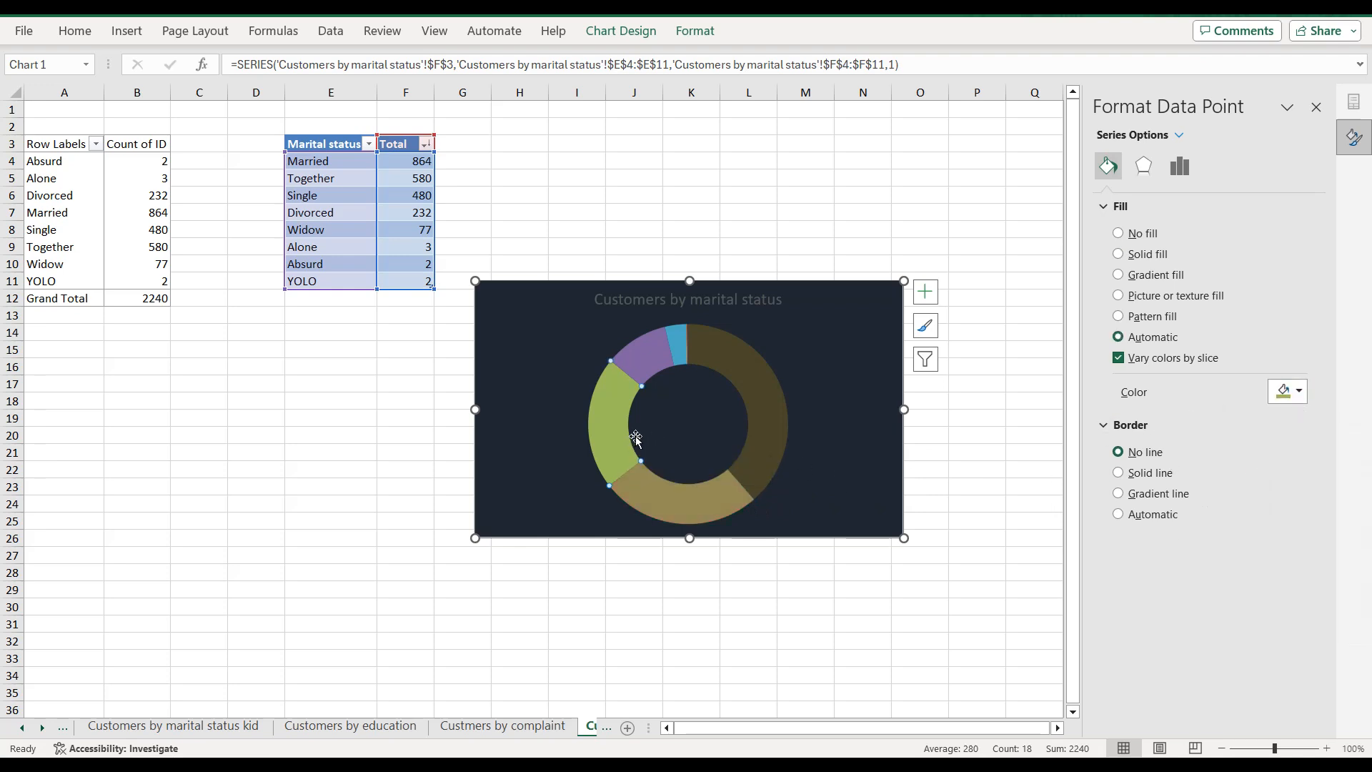
left_click(1287, 392)
left_click(1262, 474)
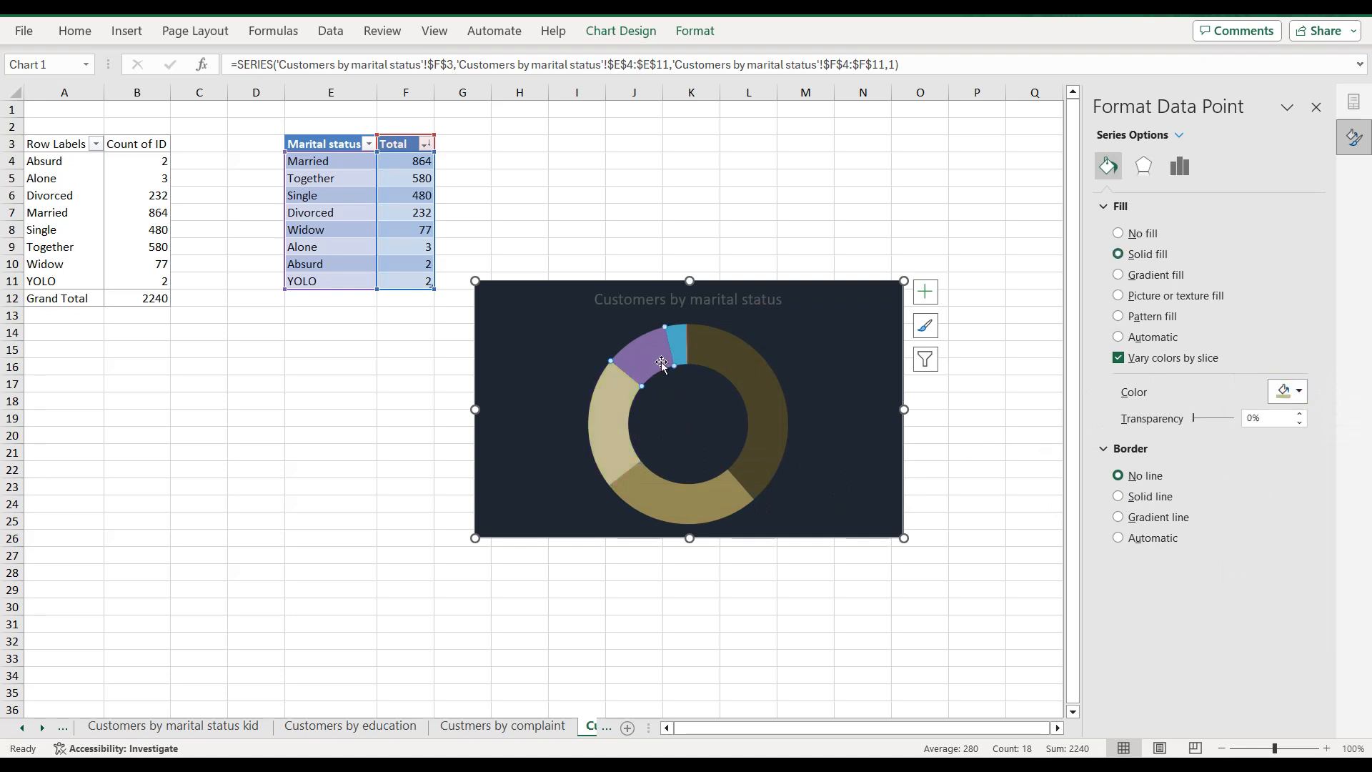
left_click(1285, 392)
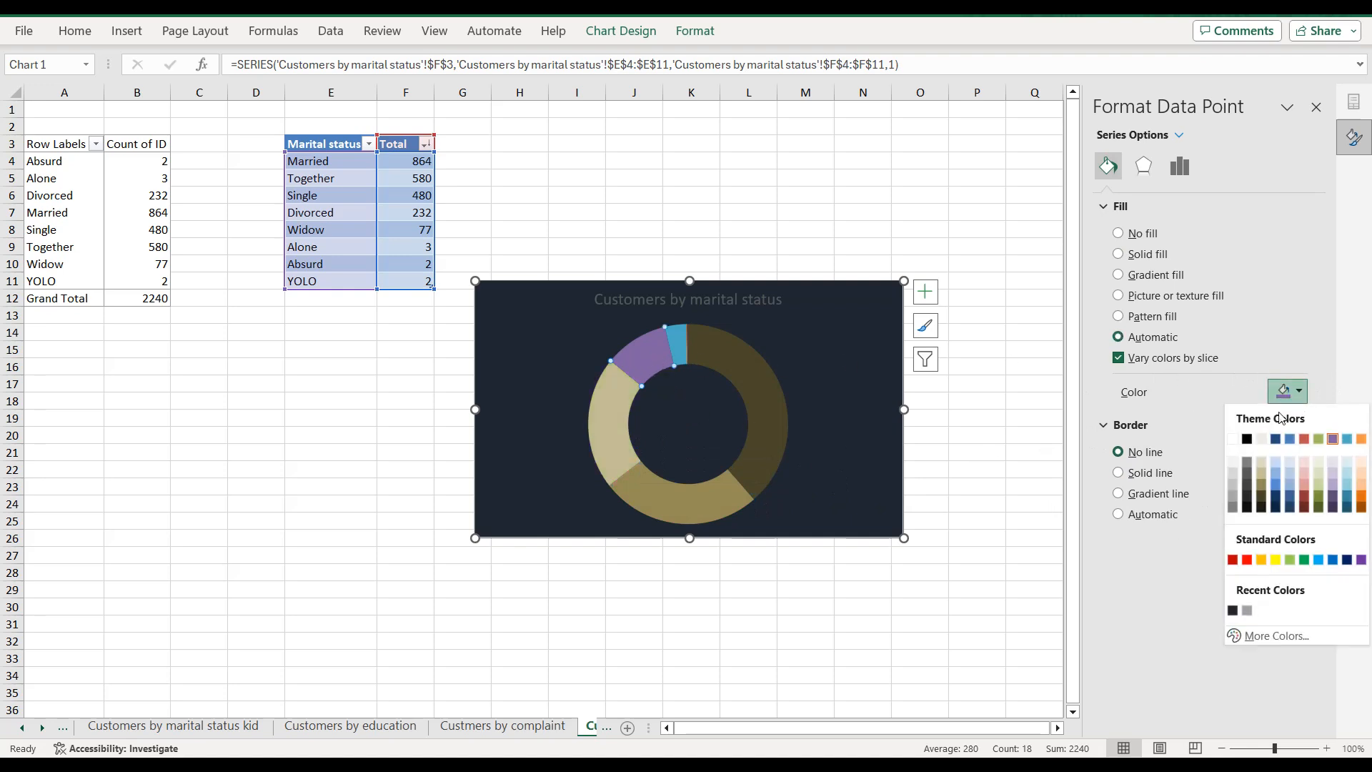
left_click(1262, 465)
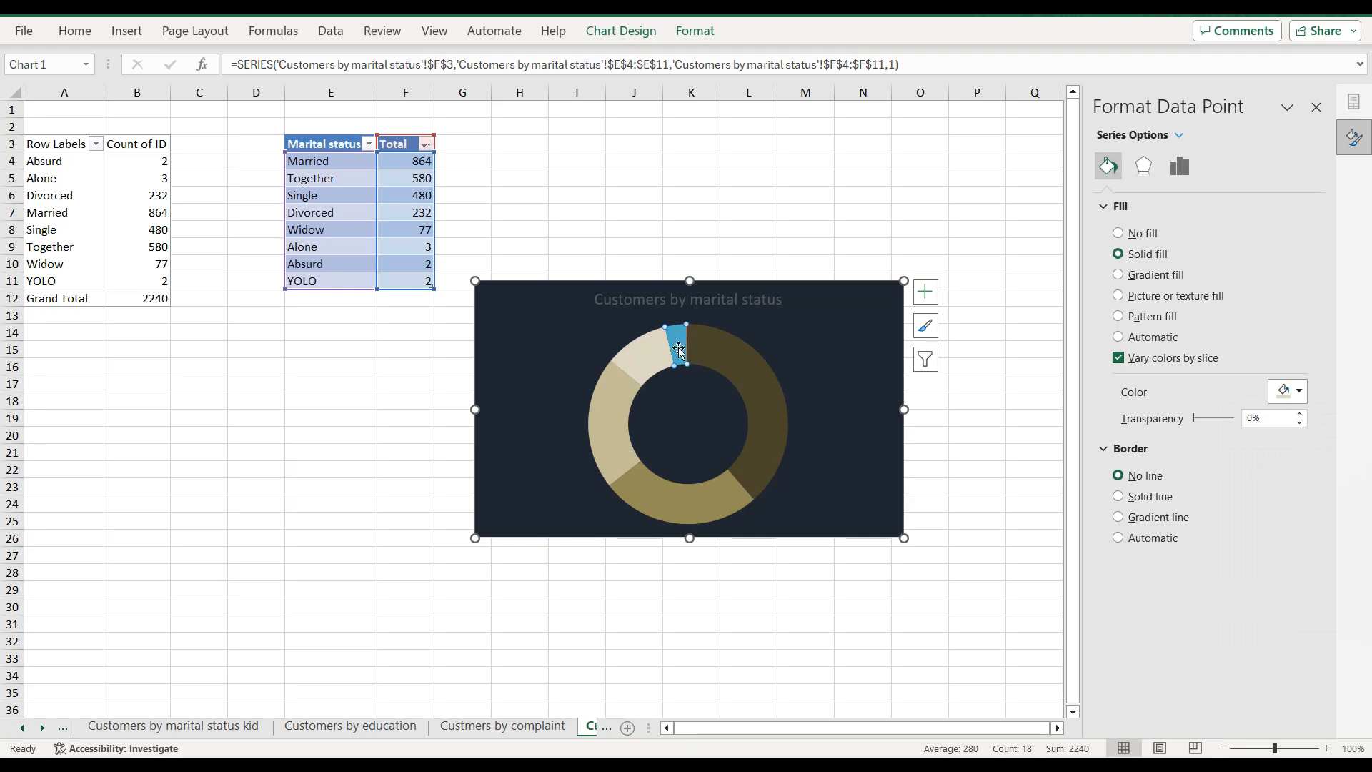
Step: Fill the Widow slice with the palest cream colour of the tan theme range
left_click(1284, 391)
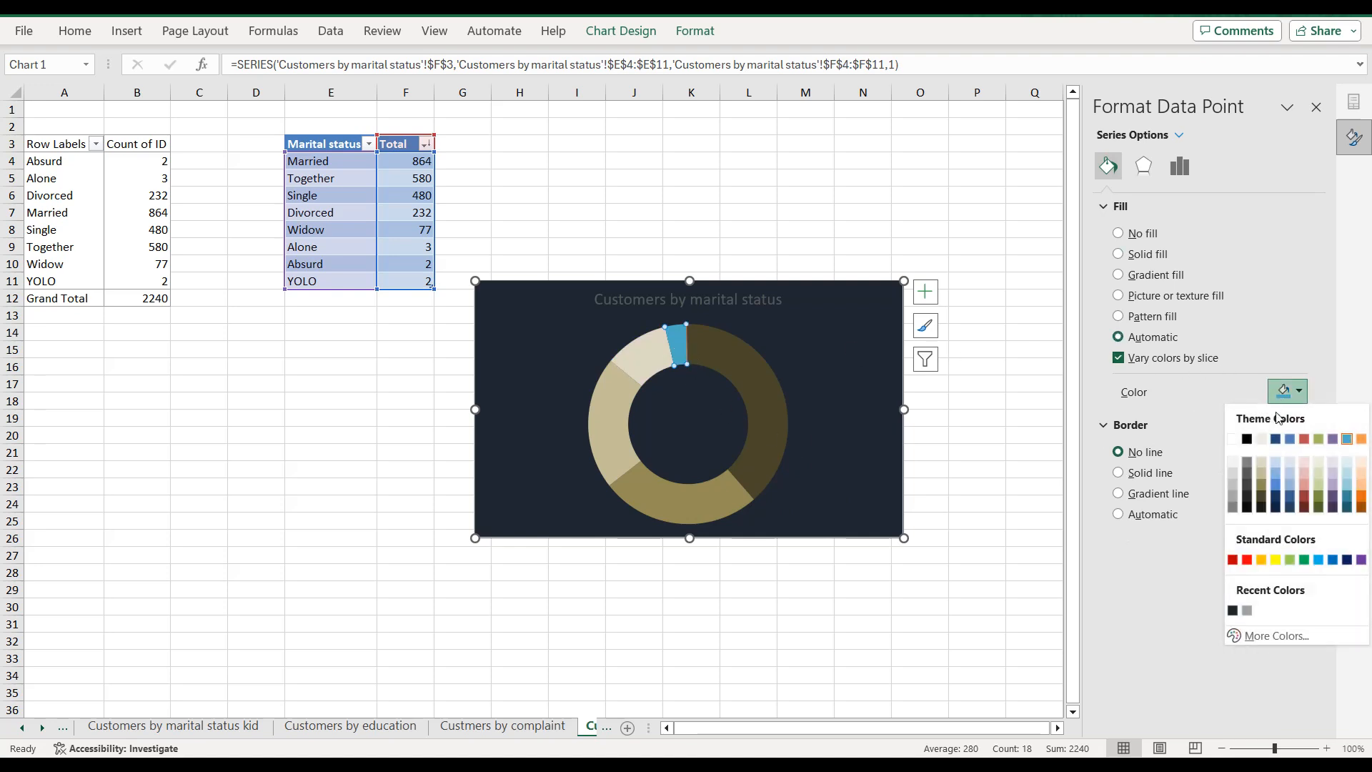
left_click(1254, 441)
left_click(1298, 392)
left_click(1264, 438)
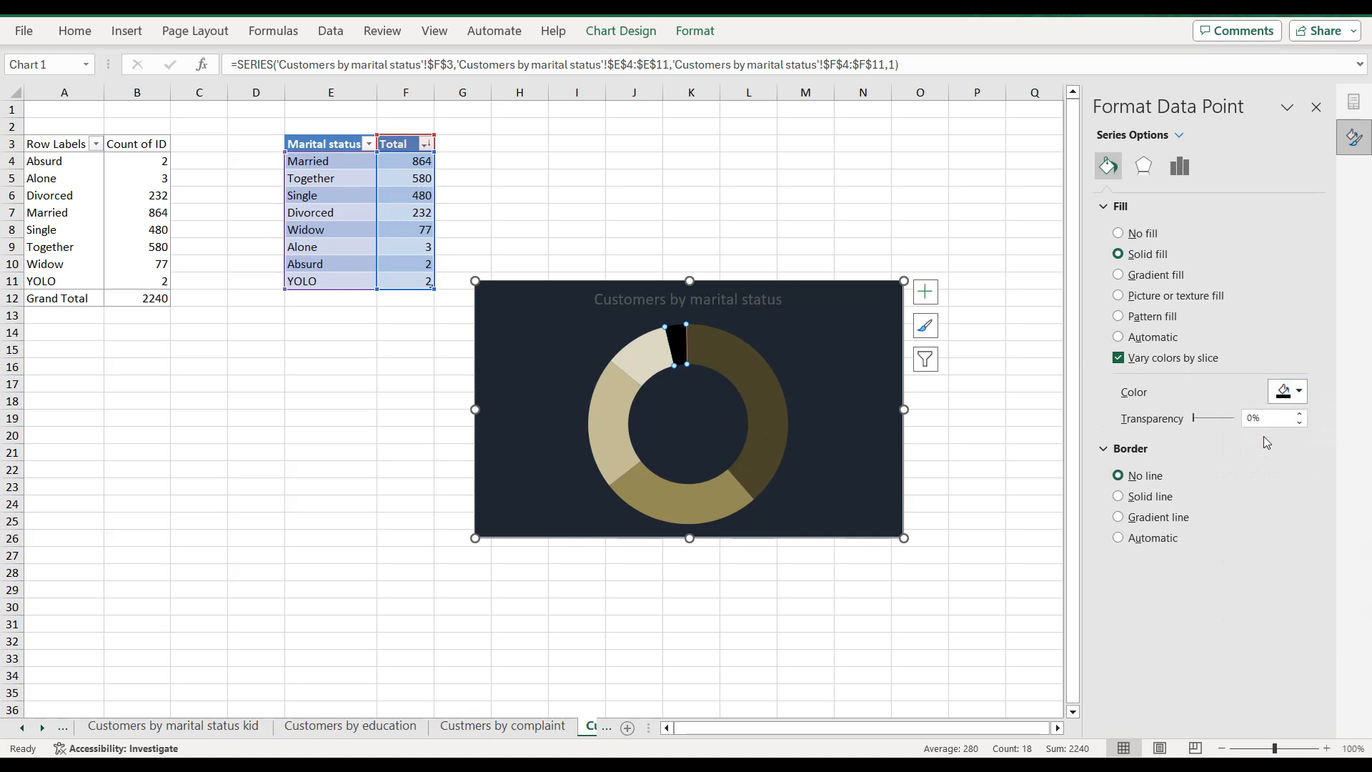
Step: Set the chart title's text fill to the recently used grey
left_click(773, 308)
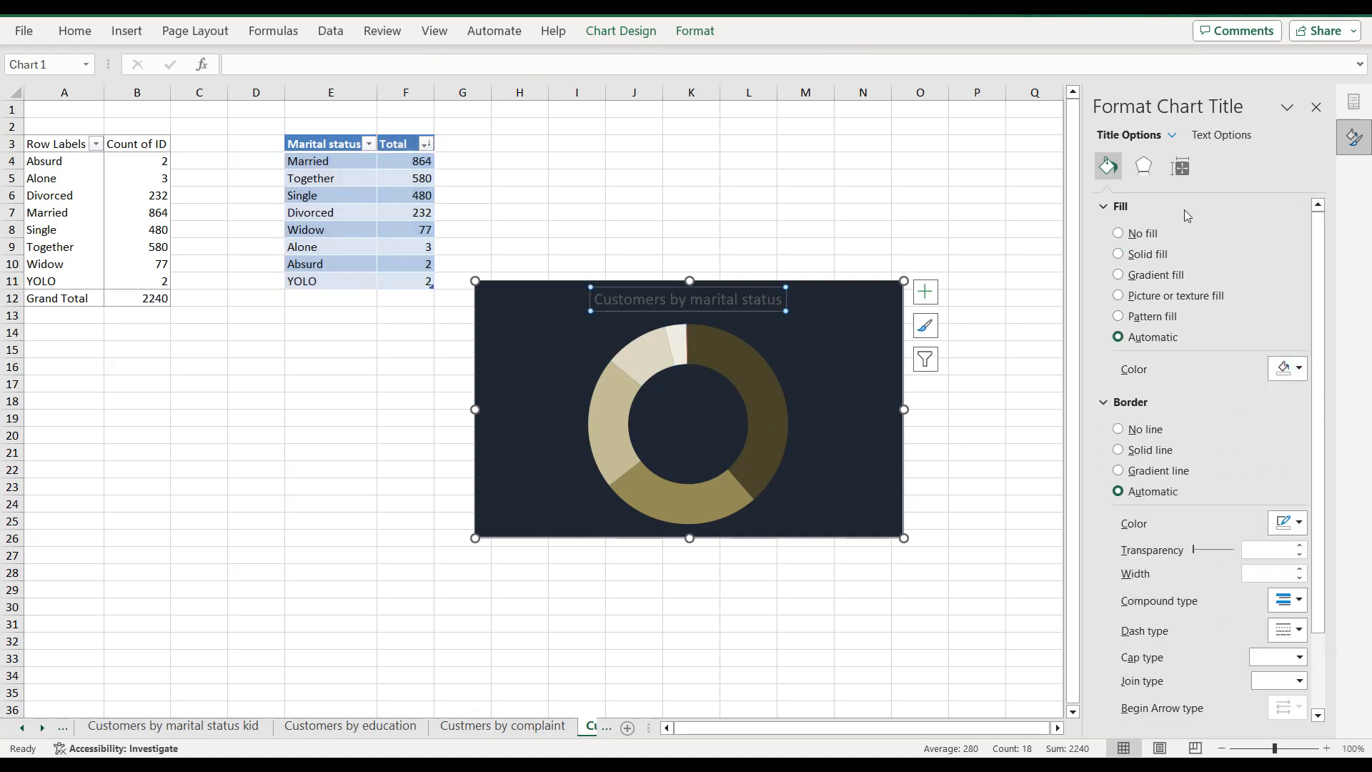
left_click(1222, 136)
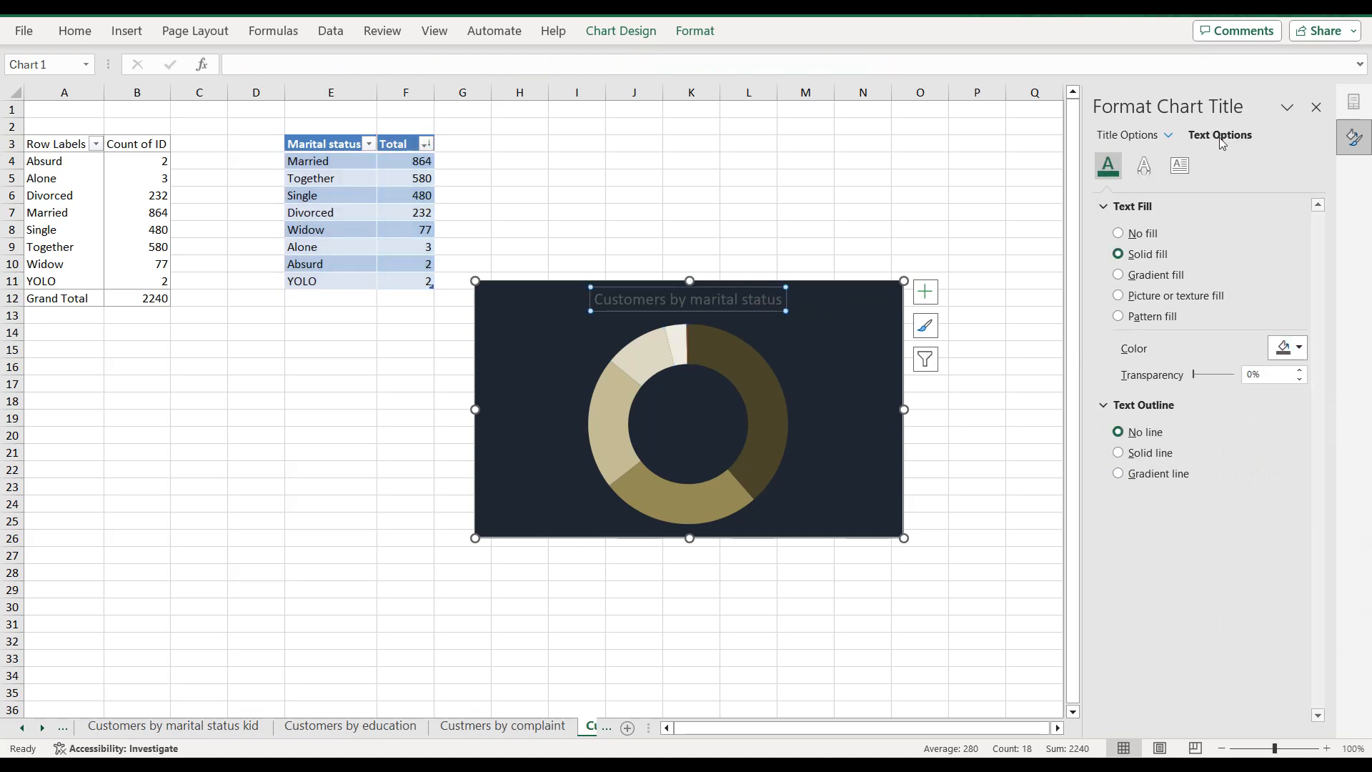
left_click(1286, 350)
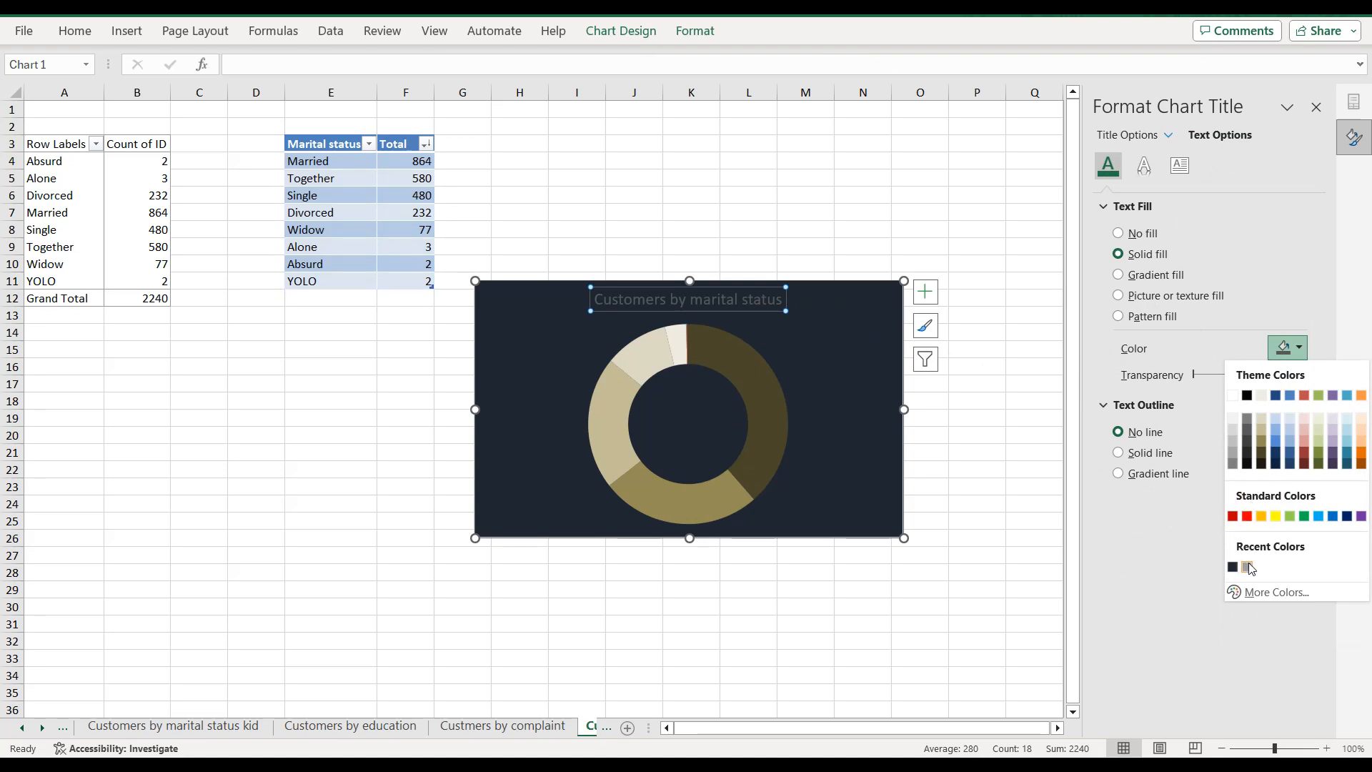
left_click(1248, 568)
Step: Add data labels to the doughnut chart showing category name, value and percentage
left_click(923, 292)
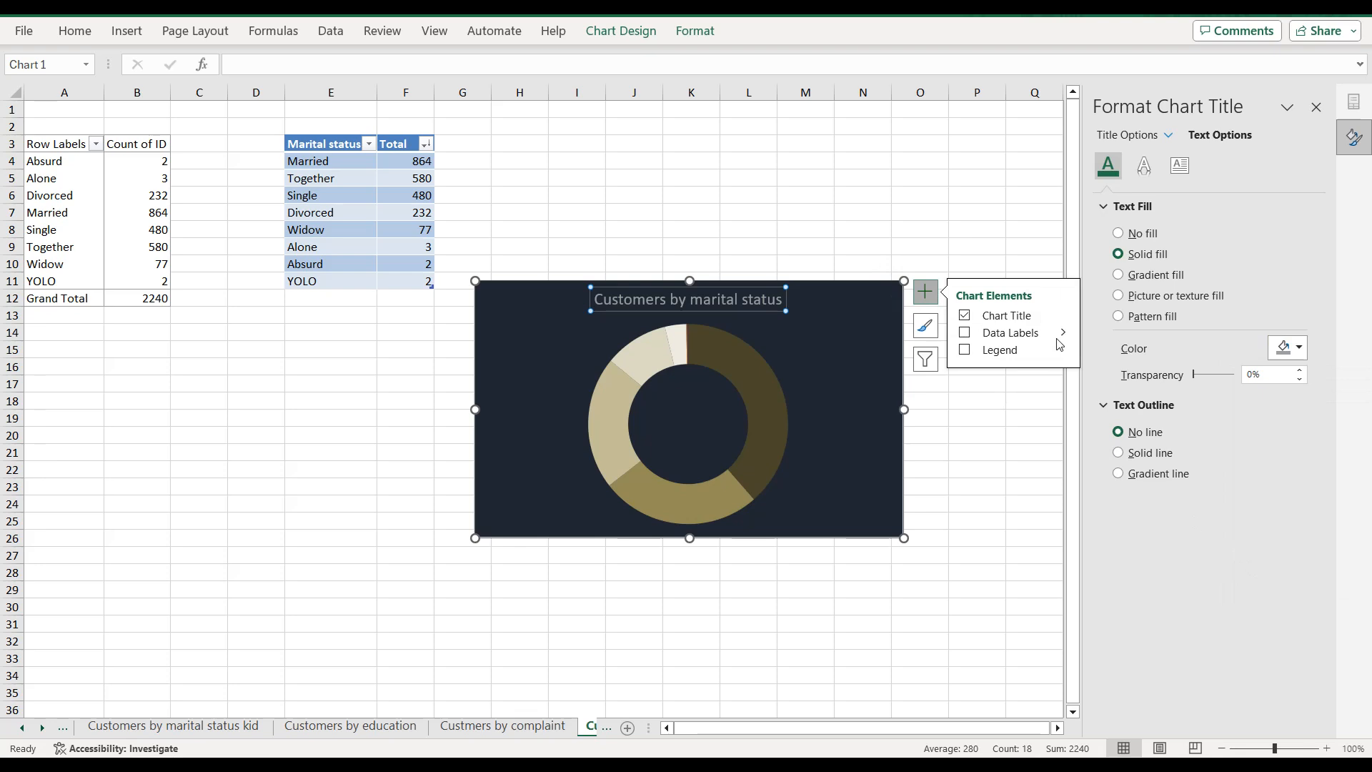
mouse_move(1061, 345)
left_click(1096, 379)
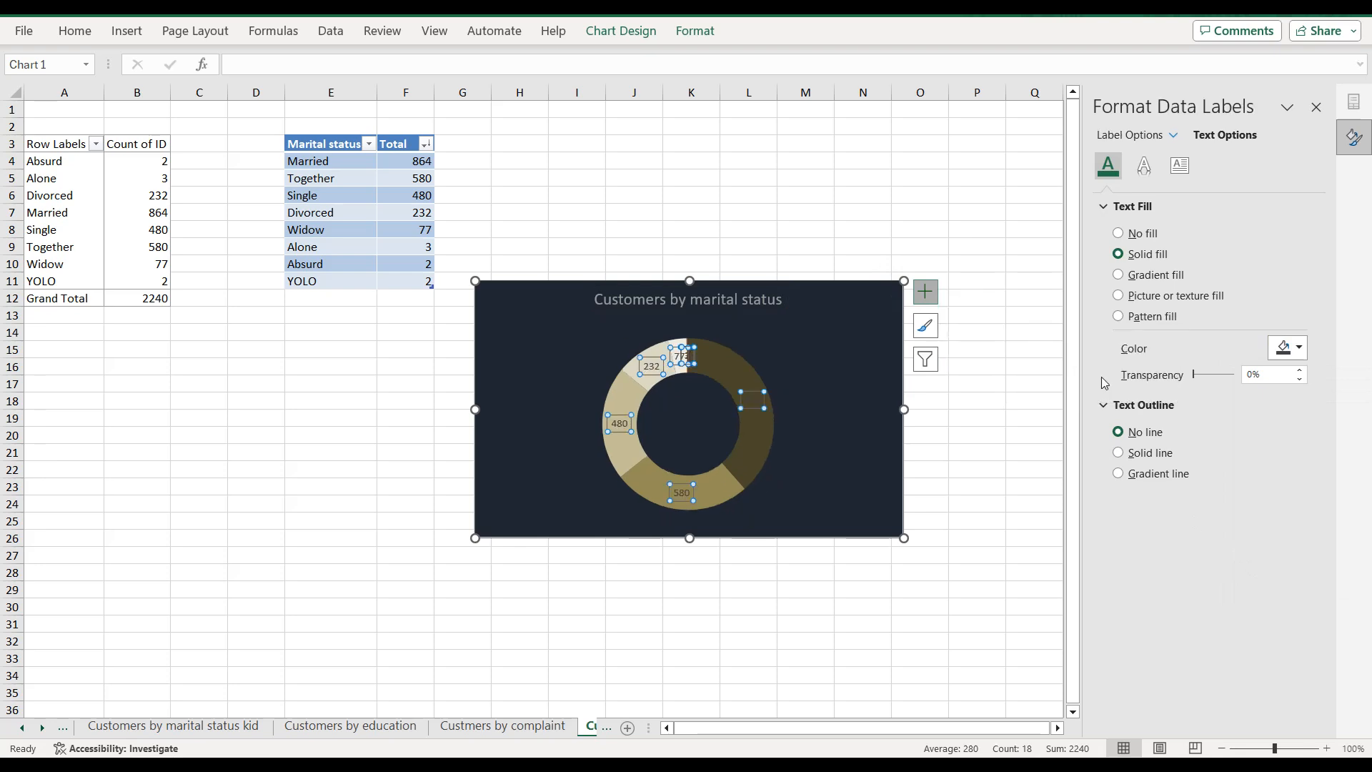
left_click(1145, 134)
left_click(1128, 292)
left_click(1128, 337)
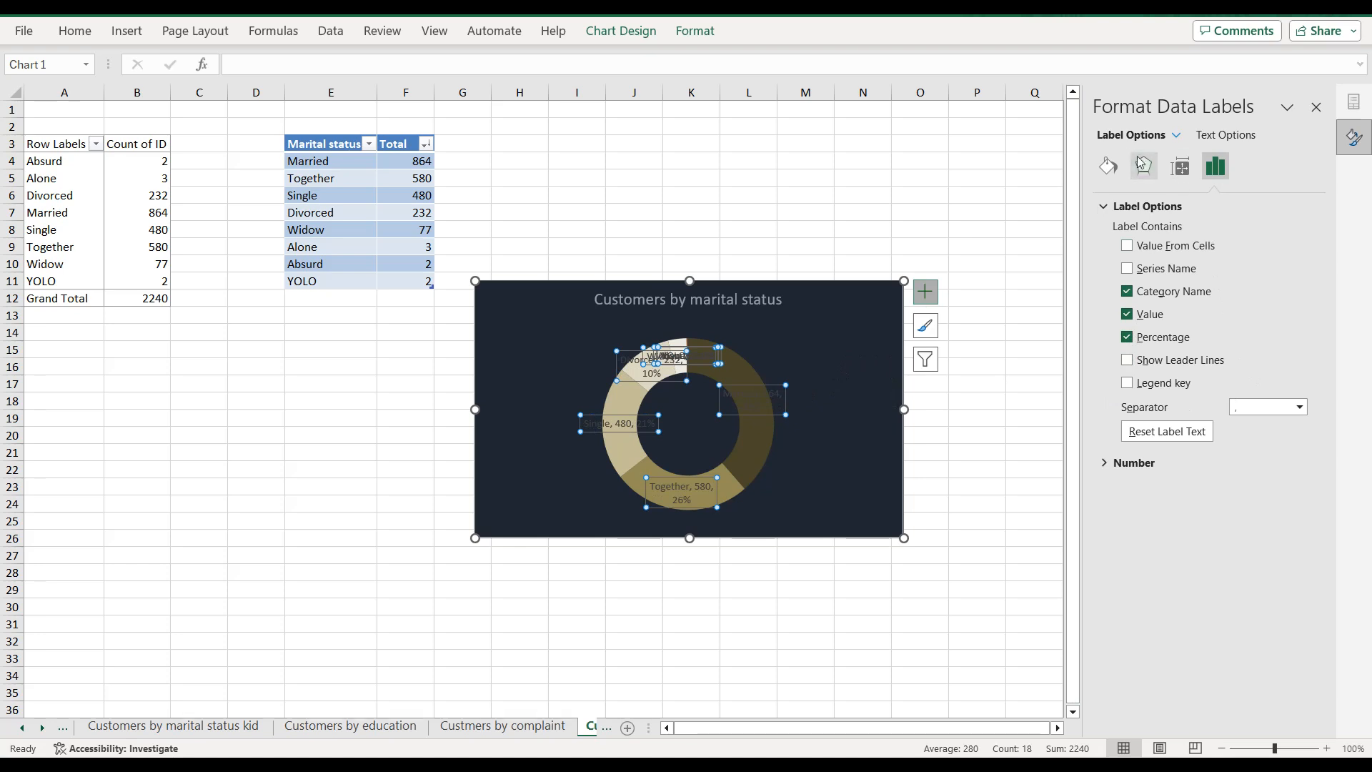
Step: Set the data labels' text fill to the recently used dark navy
left_click(1213, 136)
left_click(1271, 346)
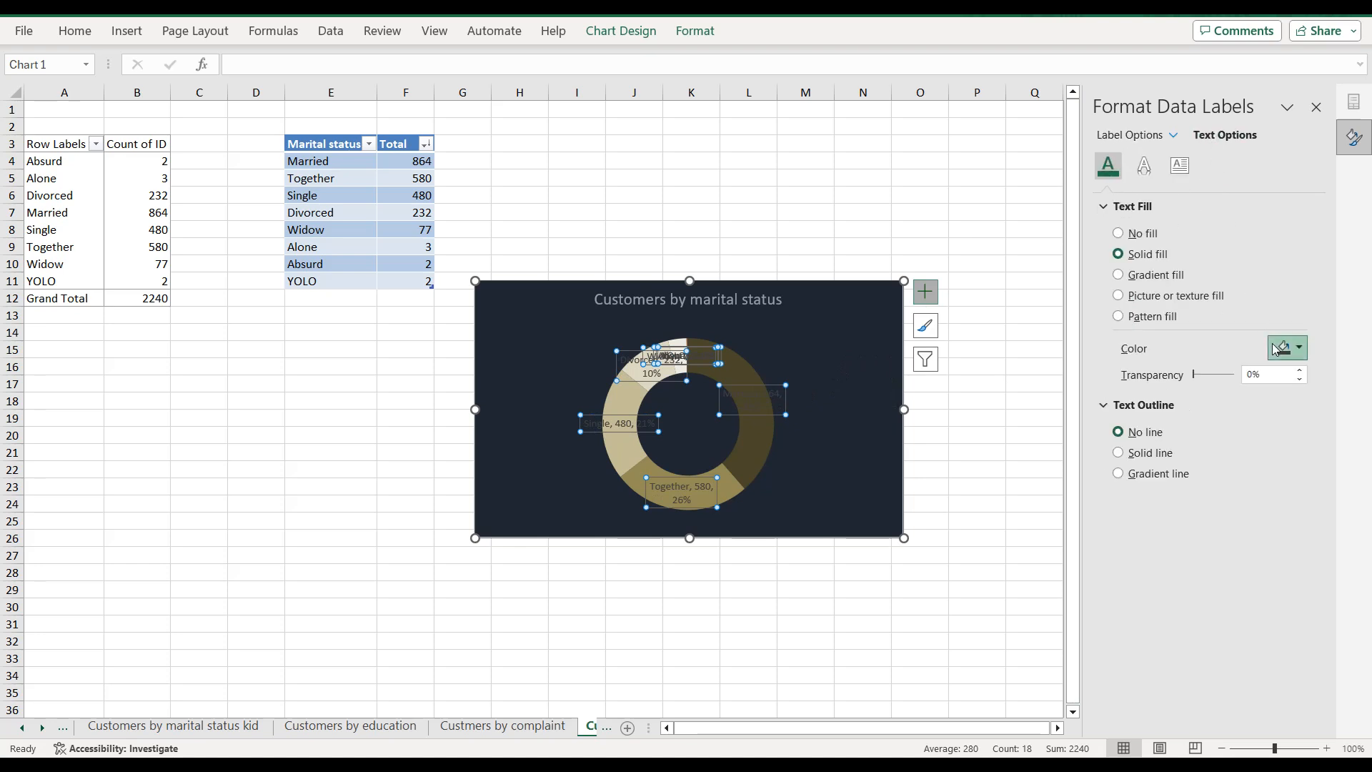
left_click(1245, 568)
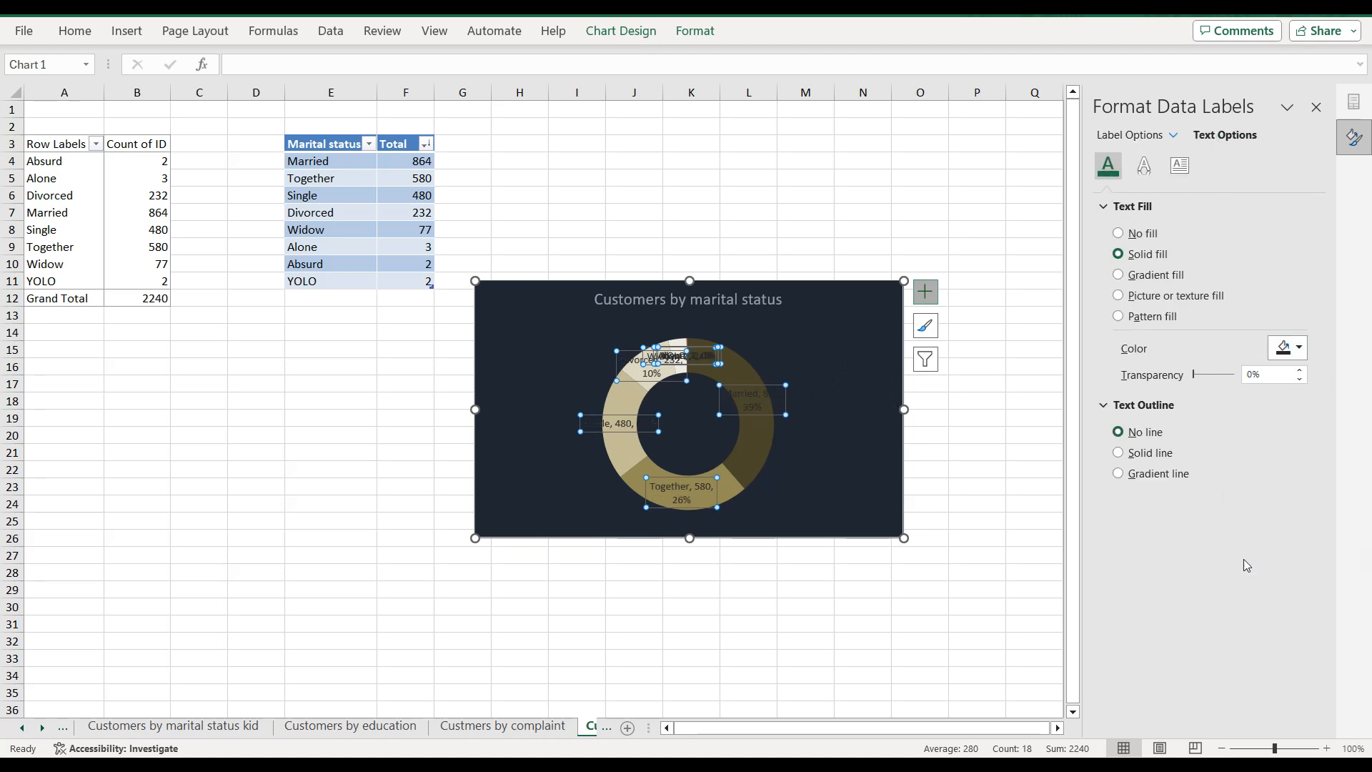
Step: Set the data labels' text fill to the recently used grey and move the Married and Together labels outside the ring
left_click(1284, 351)
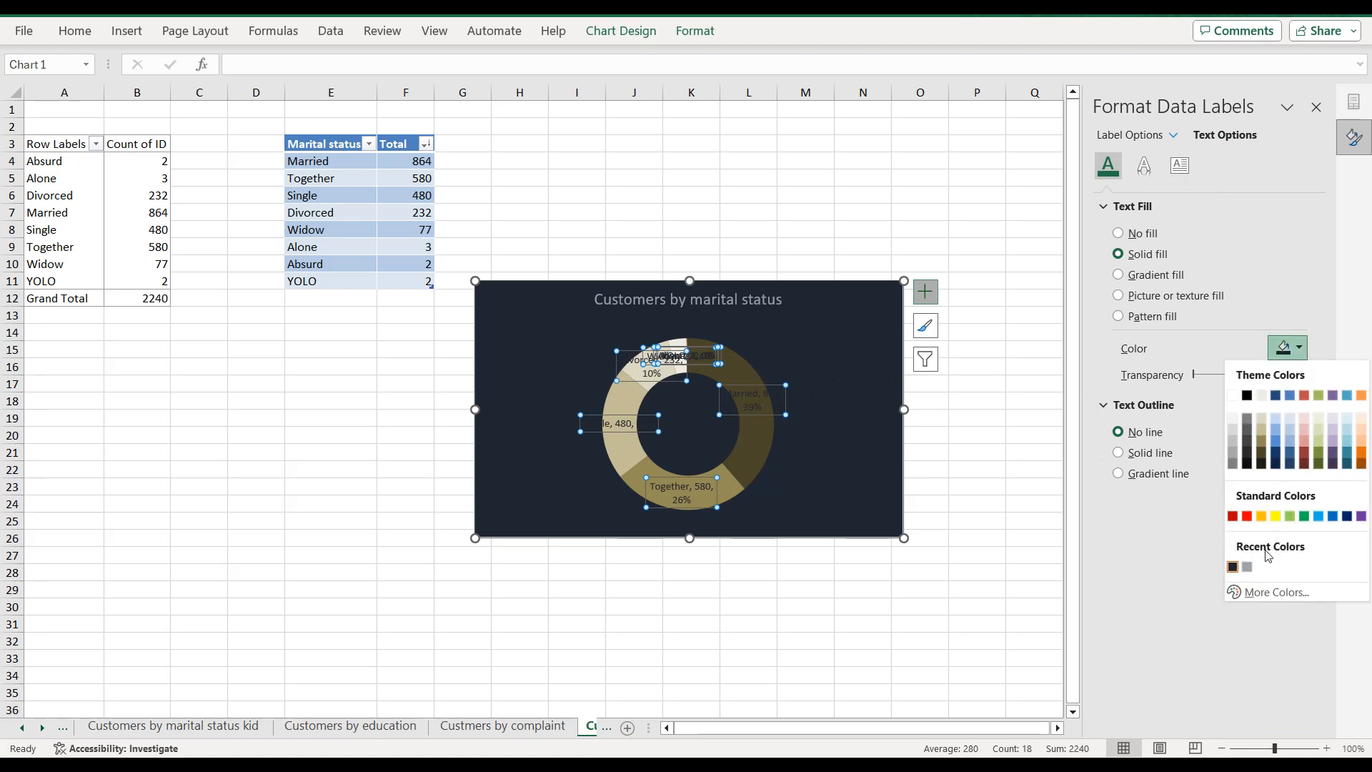
left_click(1247, 567)
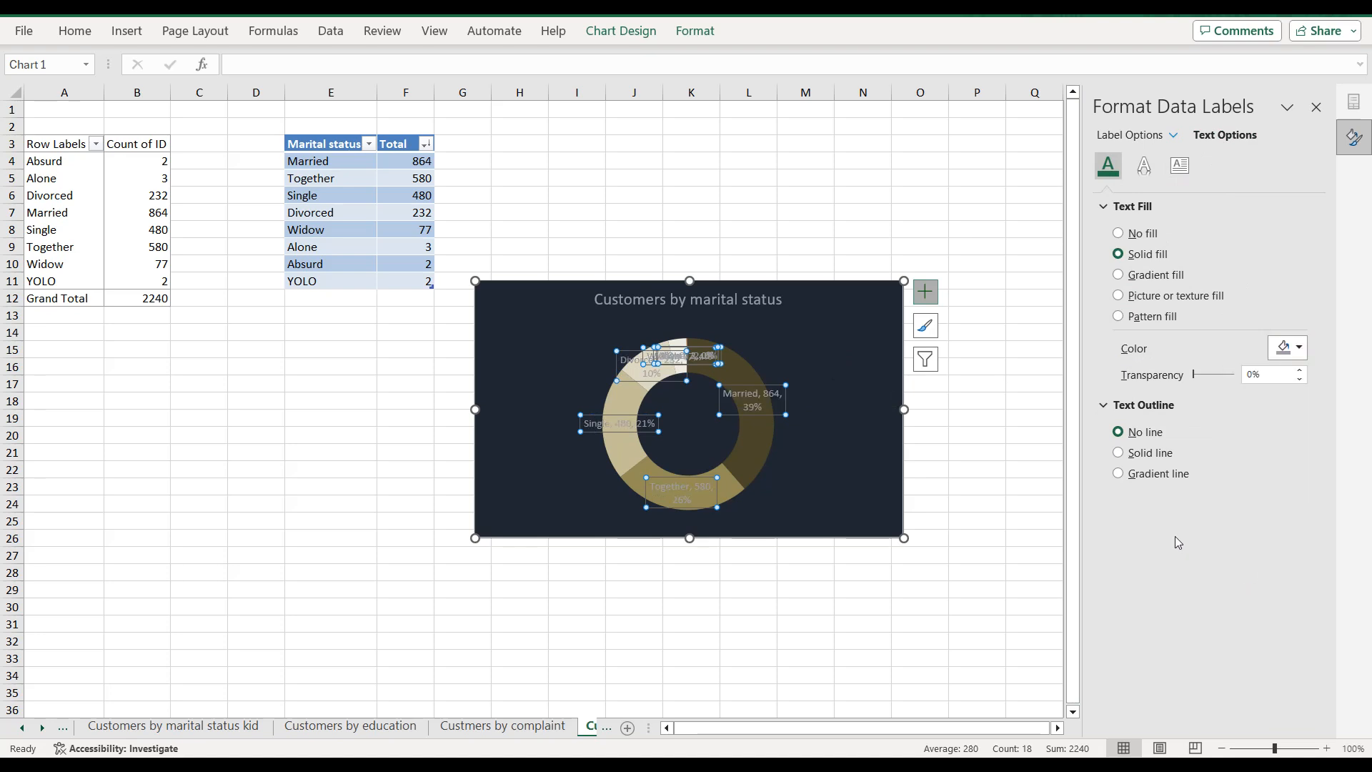
left_click(821, 393)
left_click(773, 388)
left_click_drag(772, 384, 827, 354)
left_click(698, 493)
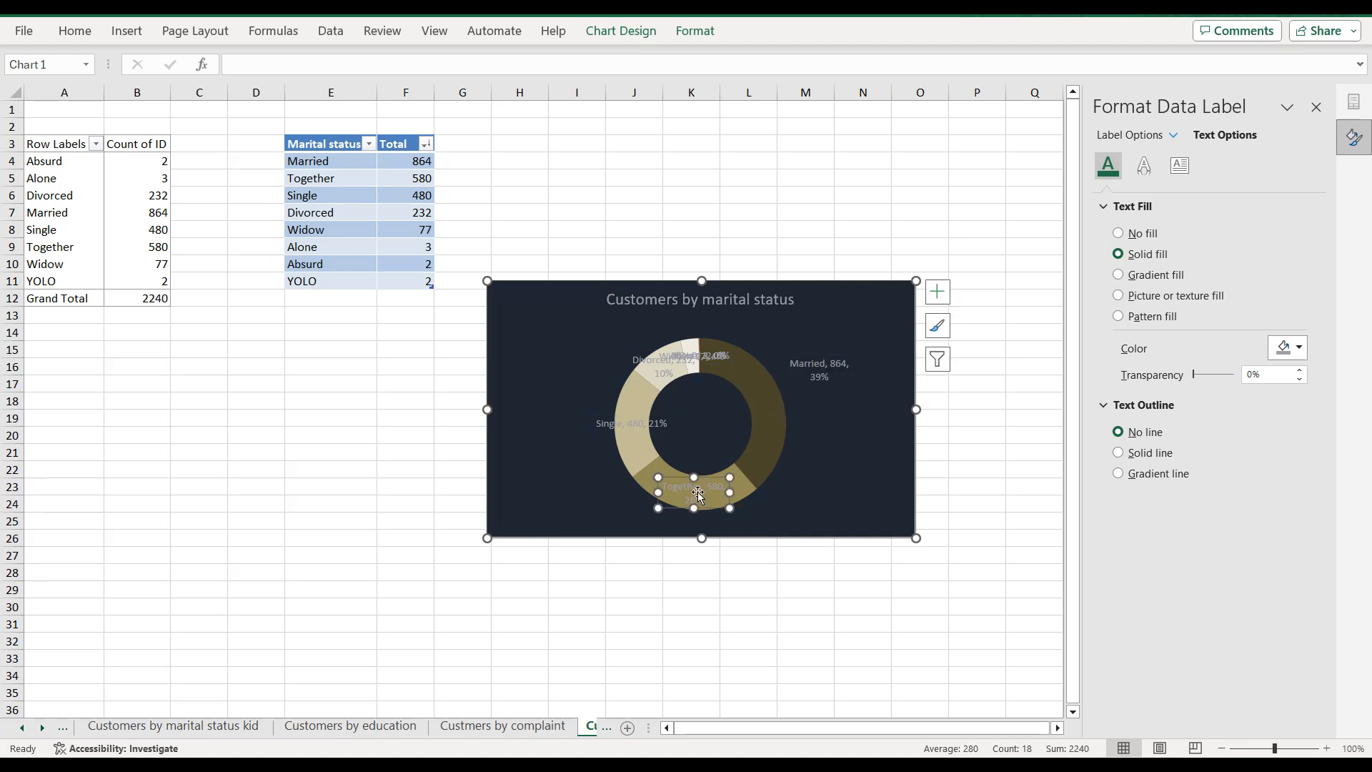
left_click(676, 505)
left_click_drag(675, 506, 596, 529)
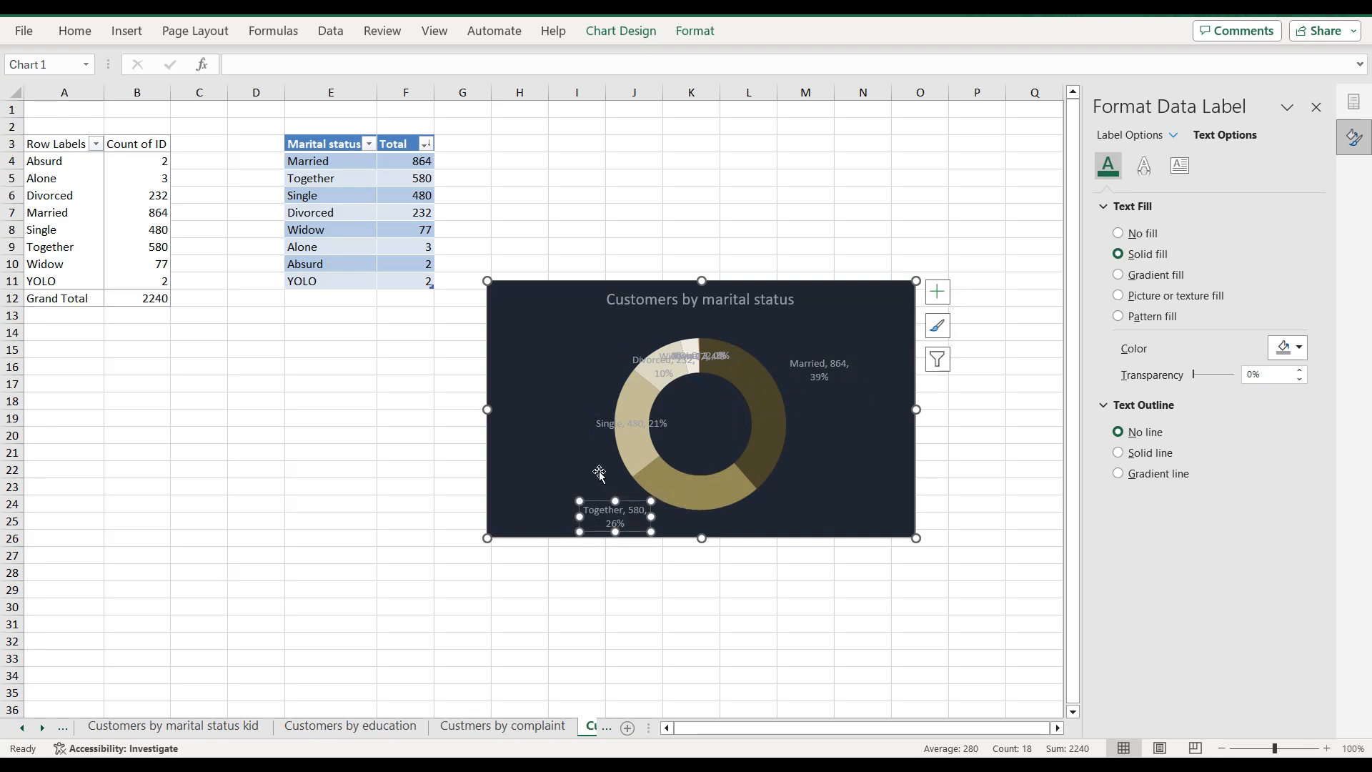
Step: Move the Single, Divorced and Widow data labels outside the ring, each beside its own slice
left_click(626, 419)
left_click_drag(625, 418, 564, 392)
left_click(662, 361)
left_click_drag(662, 362, 602, 327)
left_click(652, 361)
Step: Move the YOLO and Absurd labels to either side above the ring, shifting the Divorced and Widow labels to make room
left_click(707, 358)
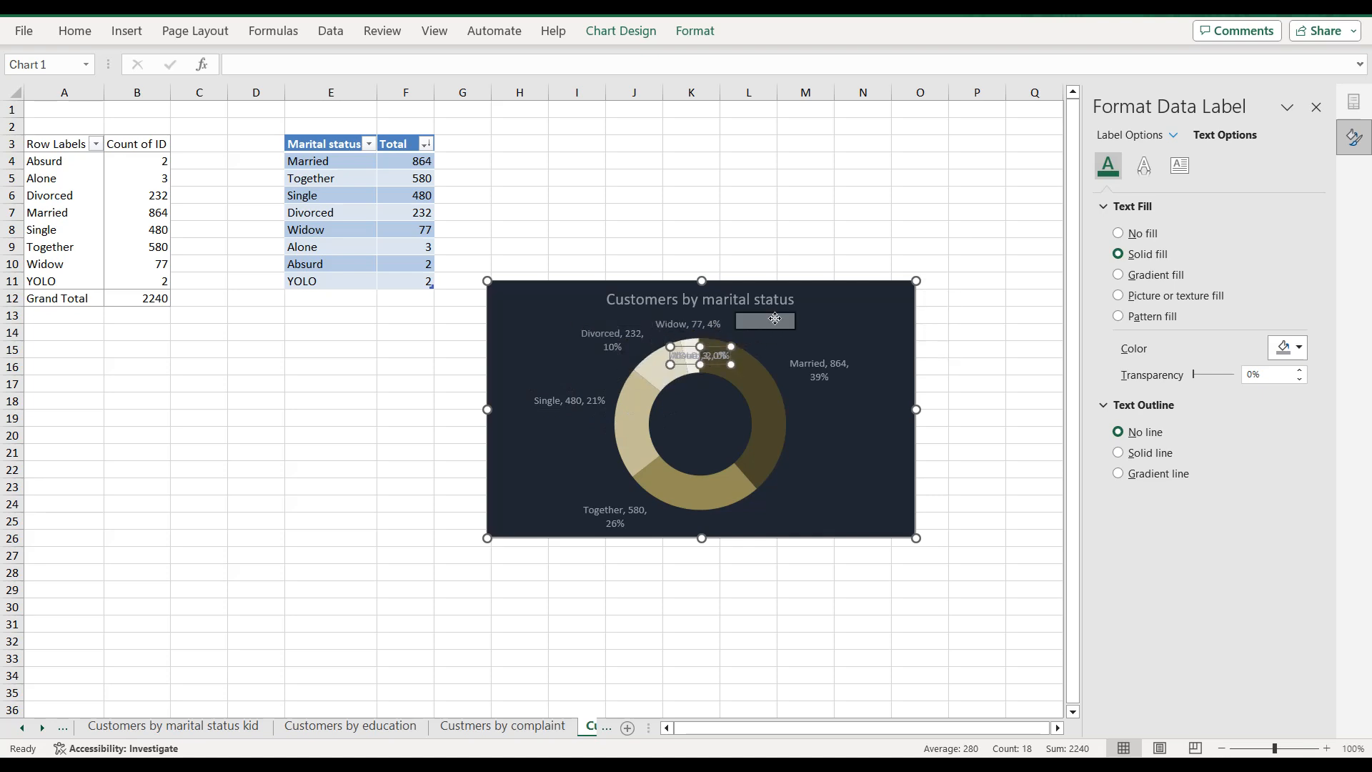
left_click_drag(767, 329, 768, 330)
left_click_drag(619, 337, 606, 355)
left_click(681, 322)
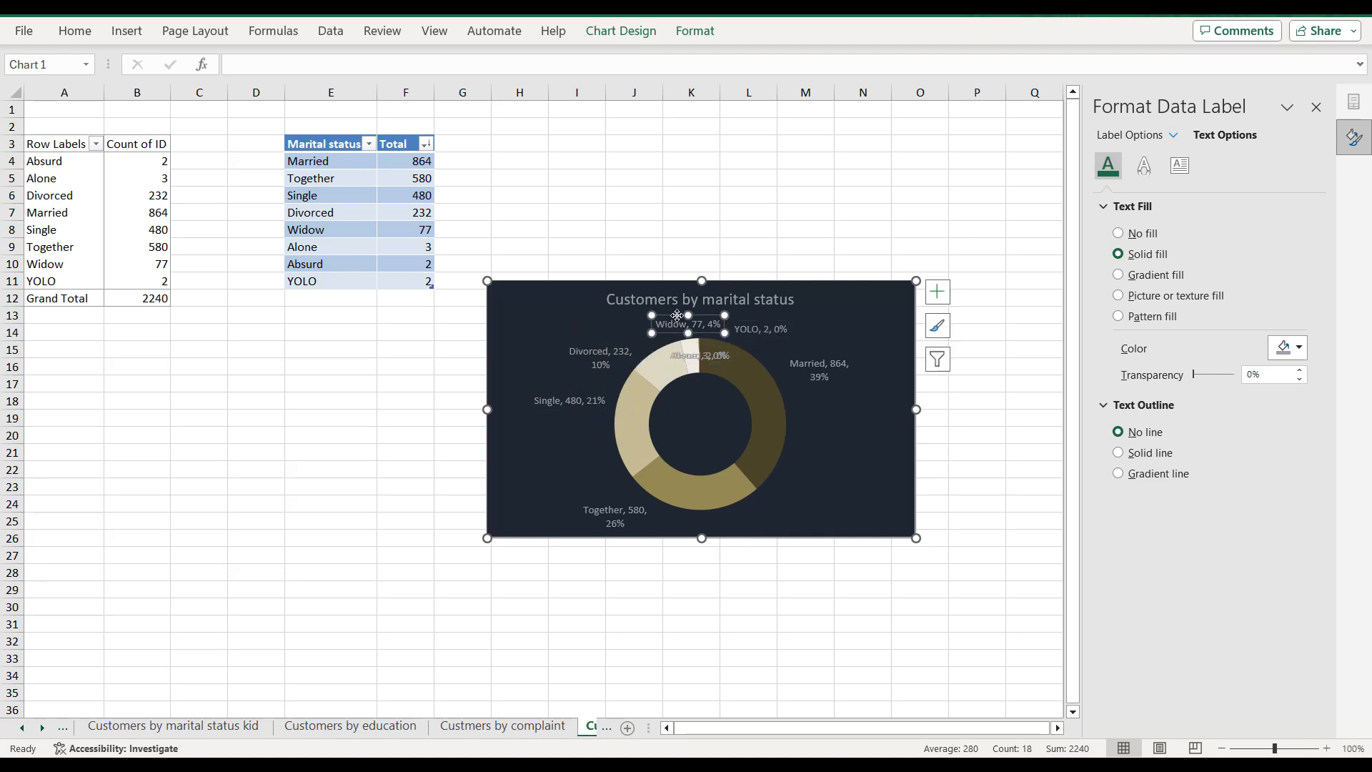
left_click_drag(683, 318, 609, 330)
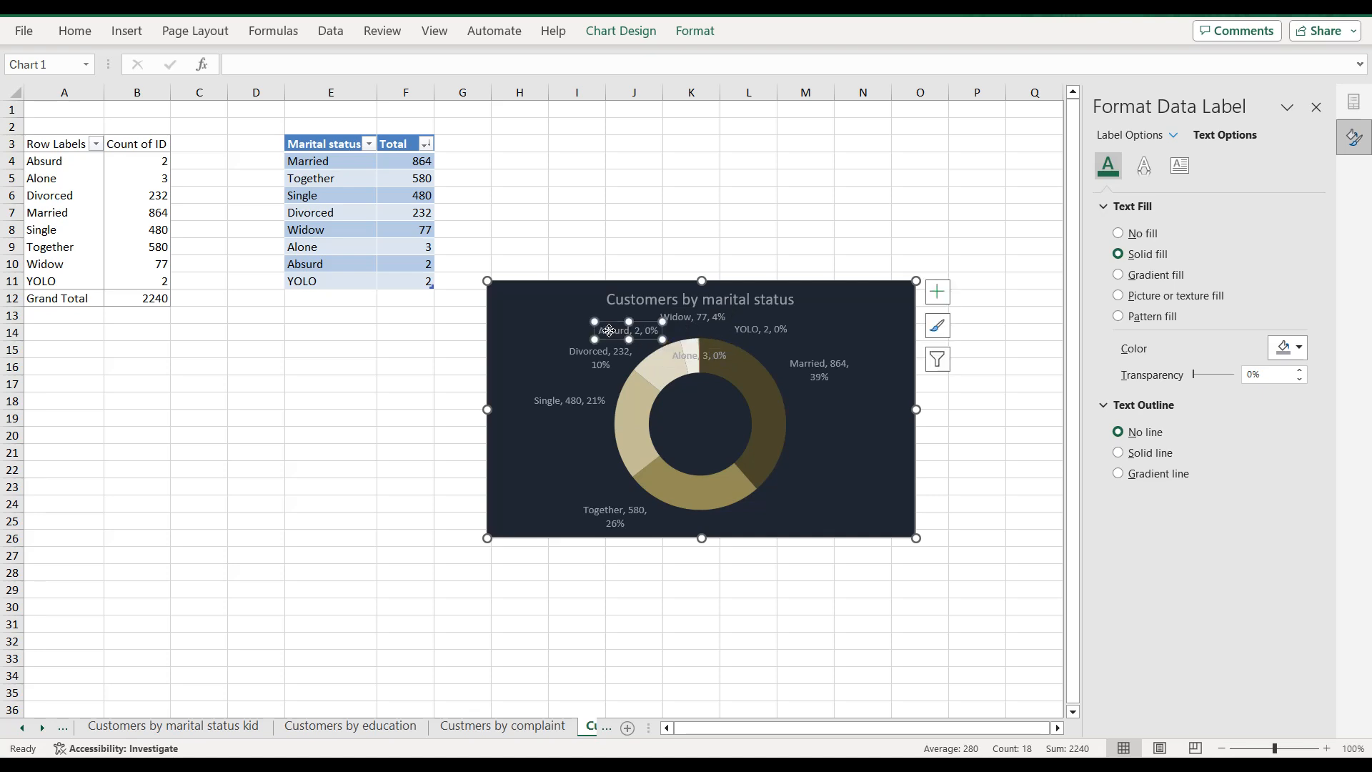
left_click(763, 330)
left_click_drag(674, 322, 651, 319)
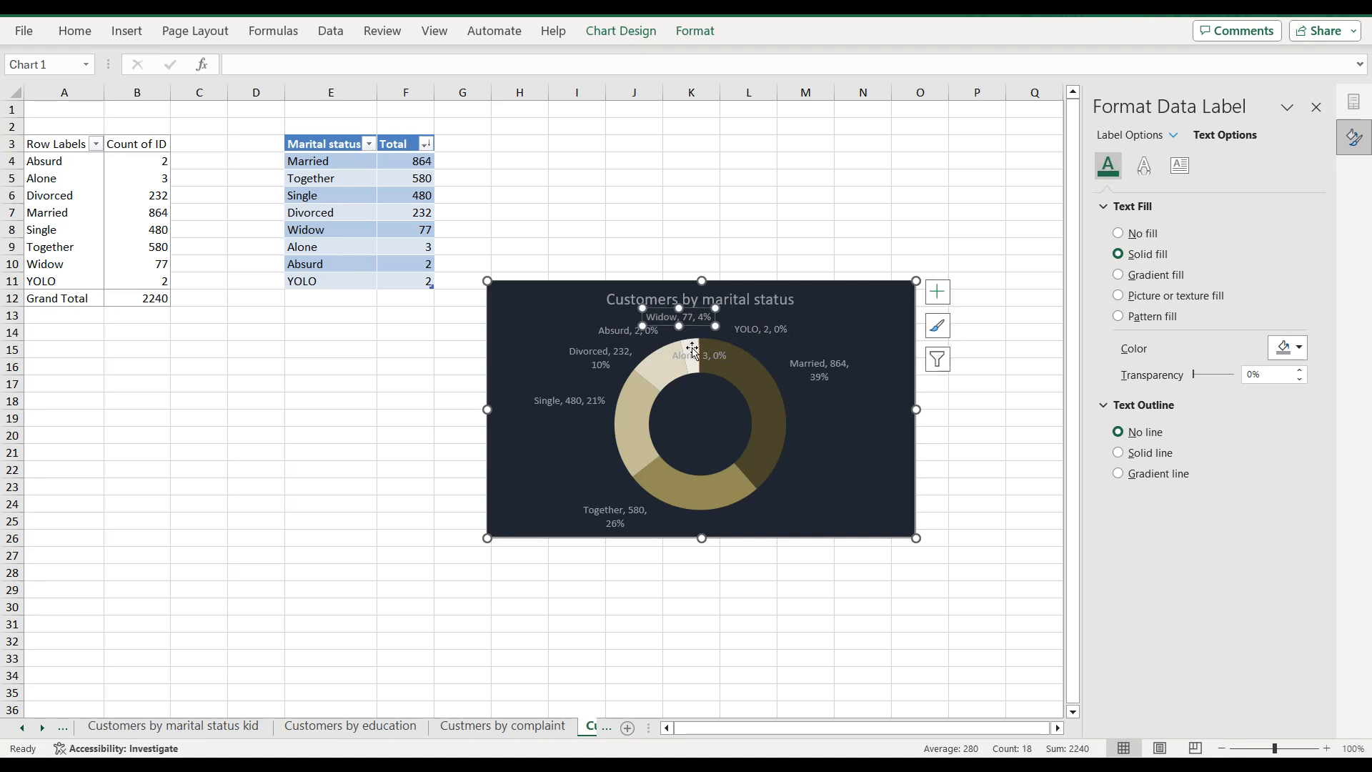
Step: Move the Alone label off the ring to beside the Widow label and shift the YOLO label down beneath it
left_click(693, 355)
left_click_drag(718, 339, 753, 314)
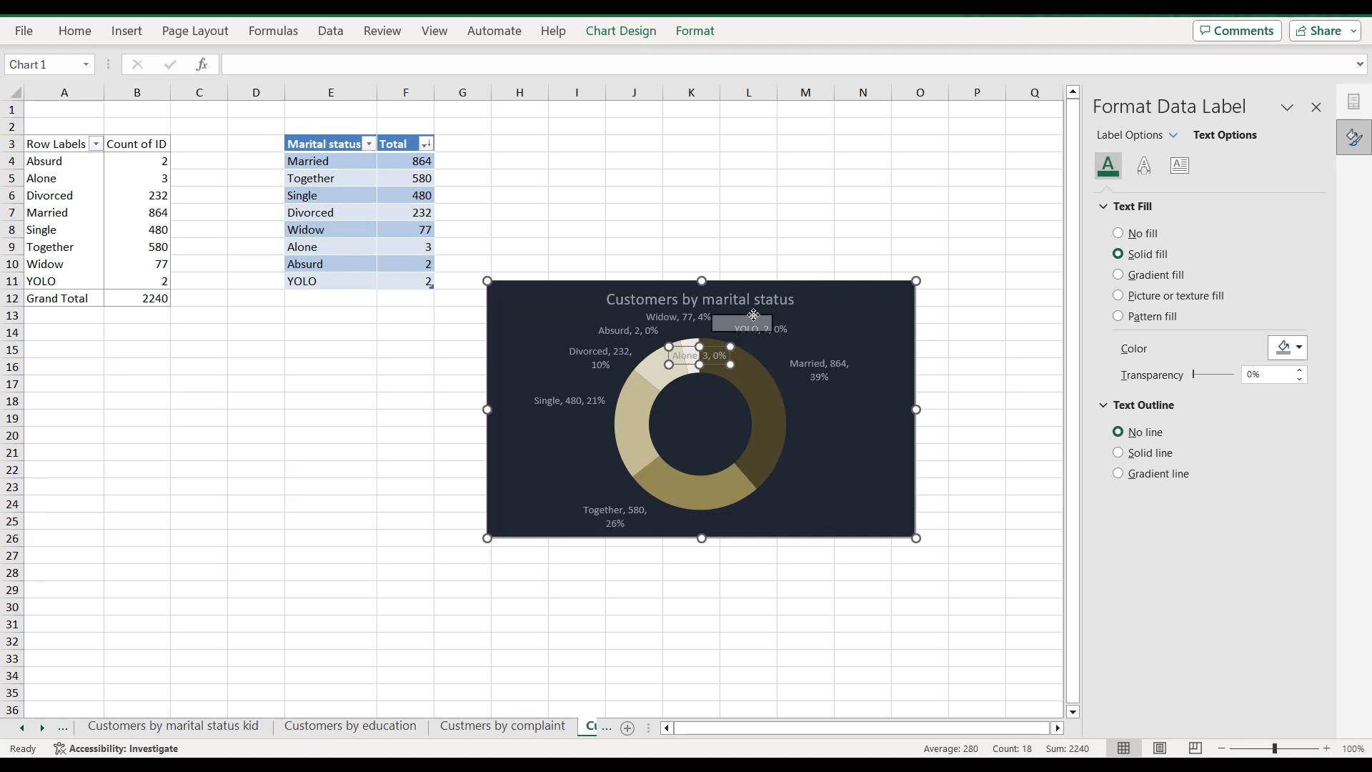
left_click_drag(754, 315, 753, 315)
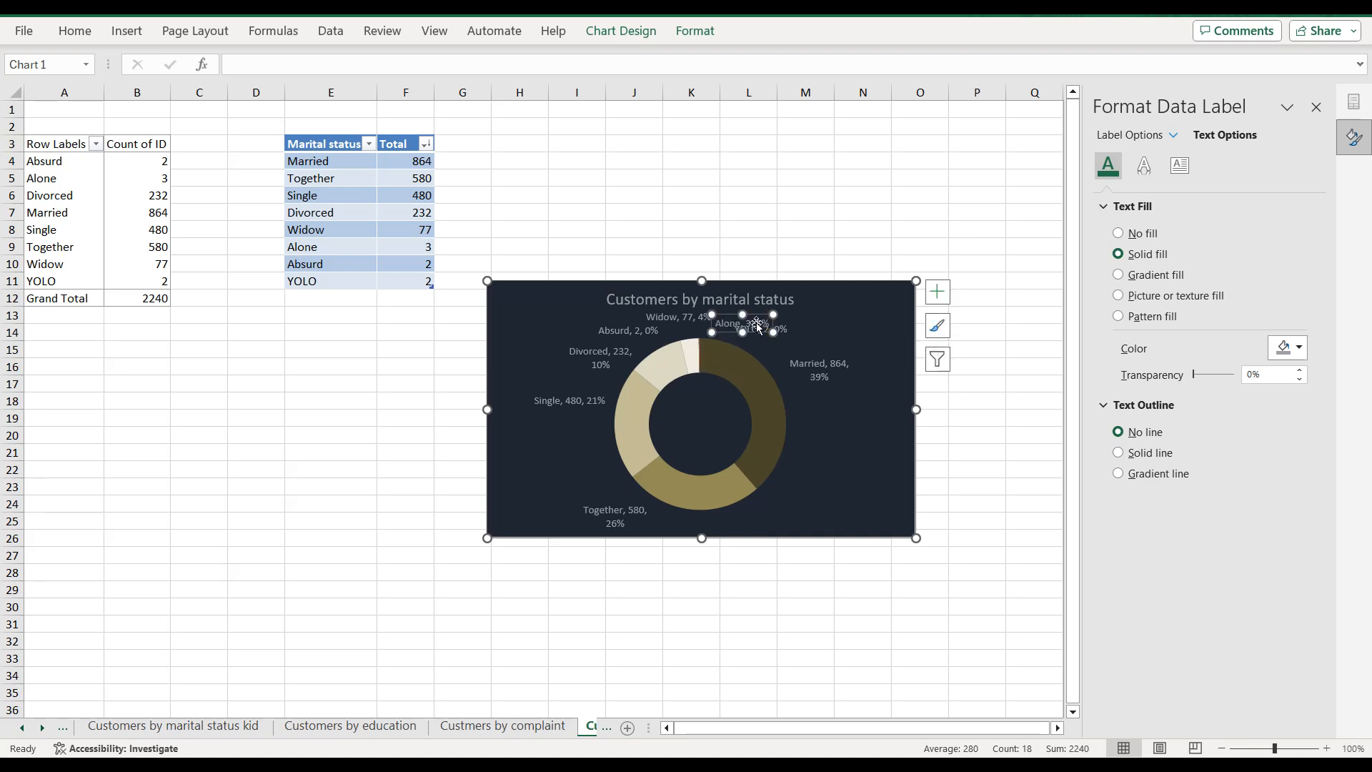
mouse_move(758, 317)
left_mouse_down()
mouse_move(779, 306)
mouse_move(761, 335)
left_mouse_up()
left_click(760, 331)
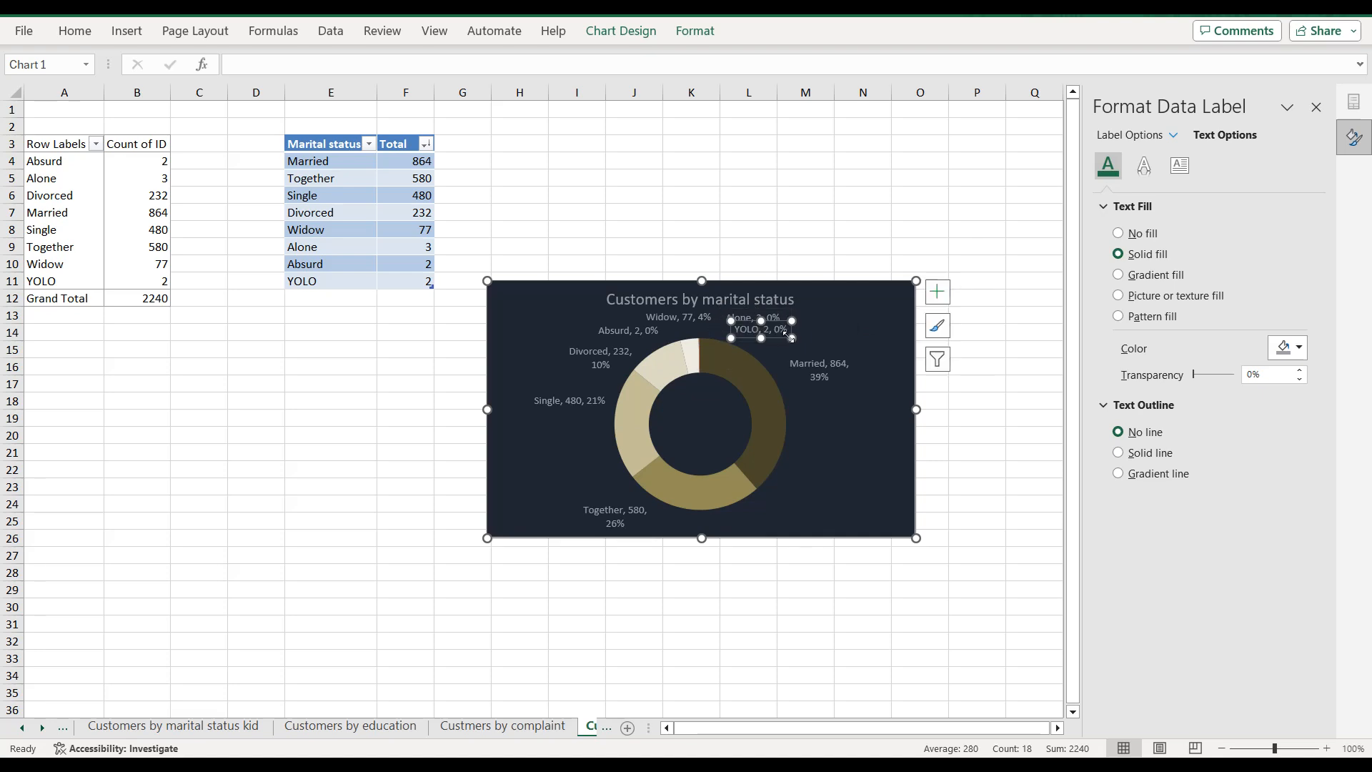
left_click(838, 329)
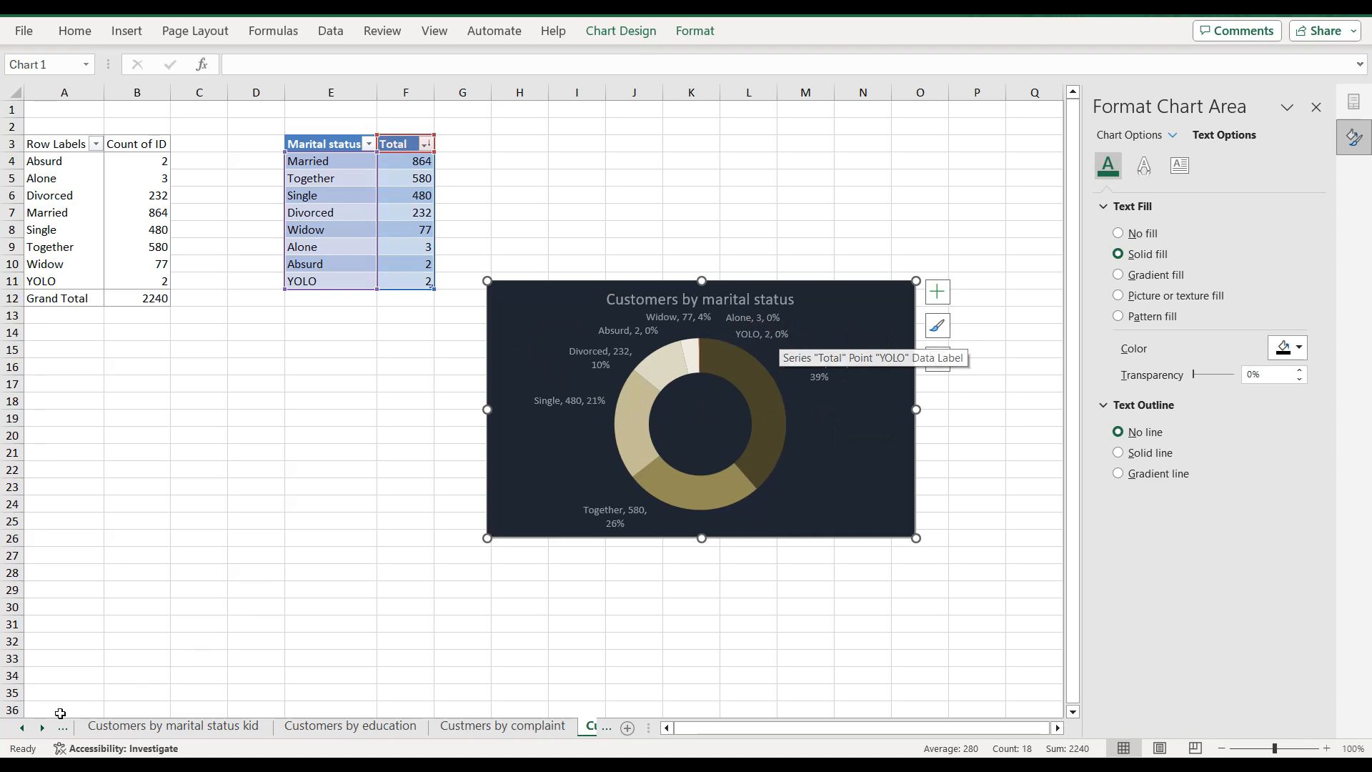
Step: Paste a copy of the marital status doughnut chart onto the dashboard sheet and place it in the middle column from row 24
left_click(22, 728)
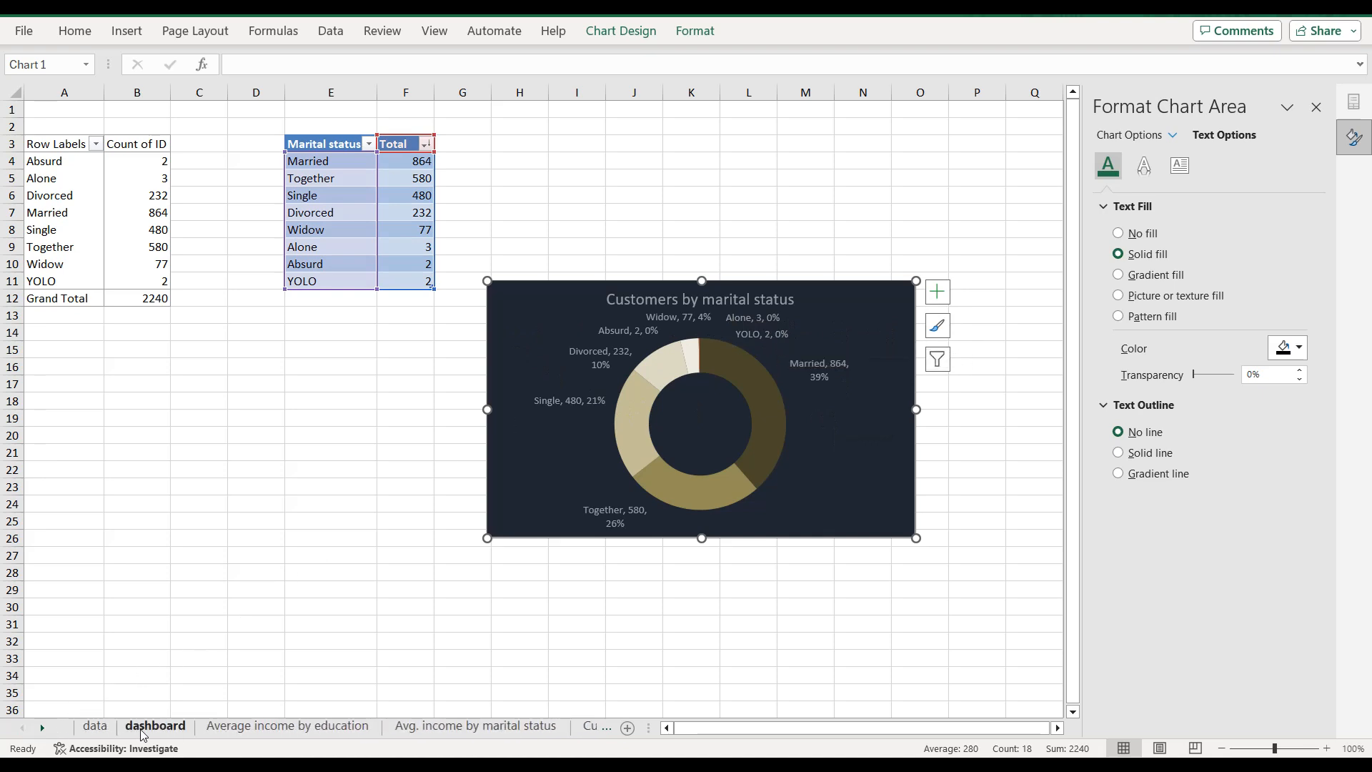
left_click(143, 727)
key("ctrl+v")
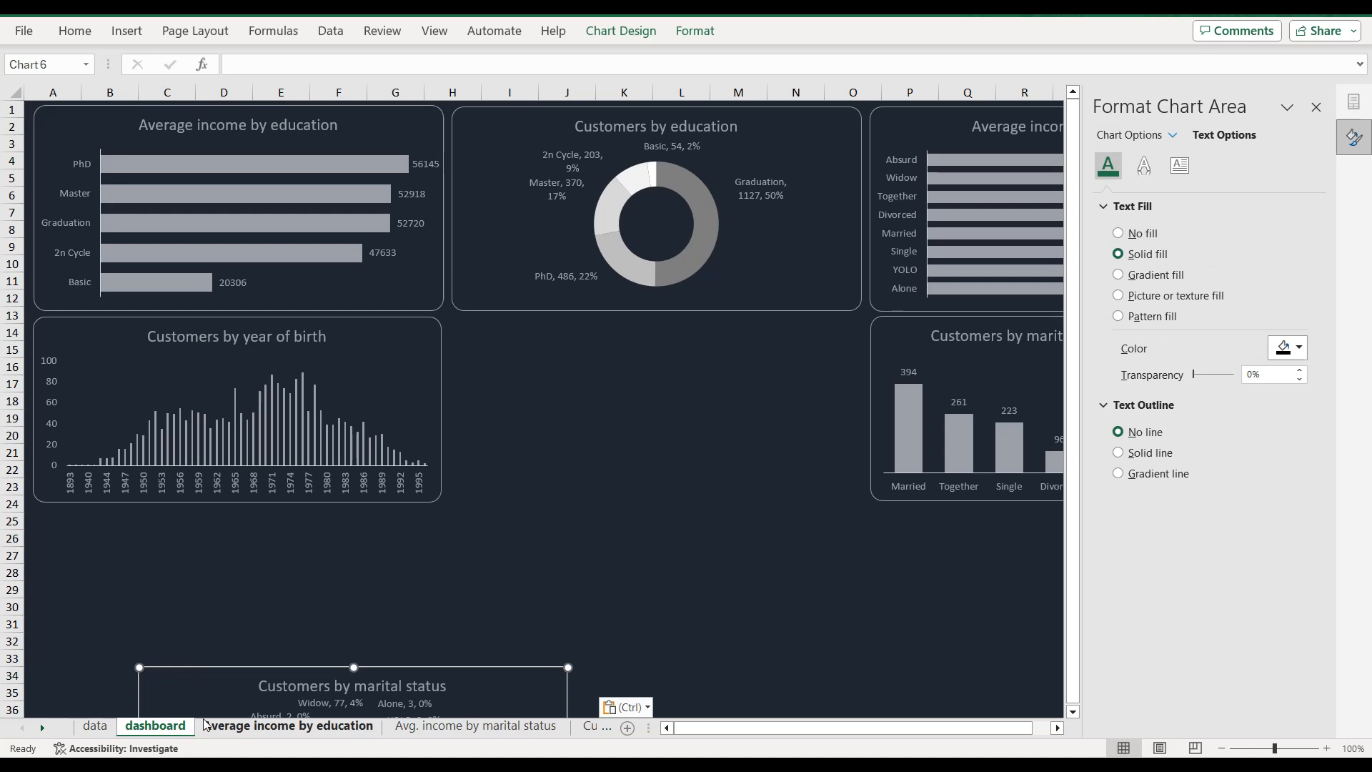
left_click_drag(342, 670, 641, 504)
Step: Reduce the height of the pasted doughnut chart so that it ends at about row 36
scroll(644, 529, "down", 3)
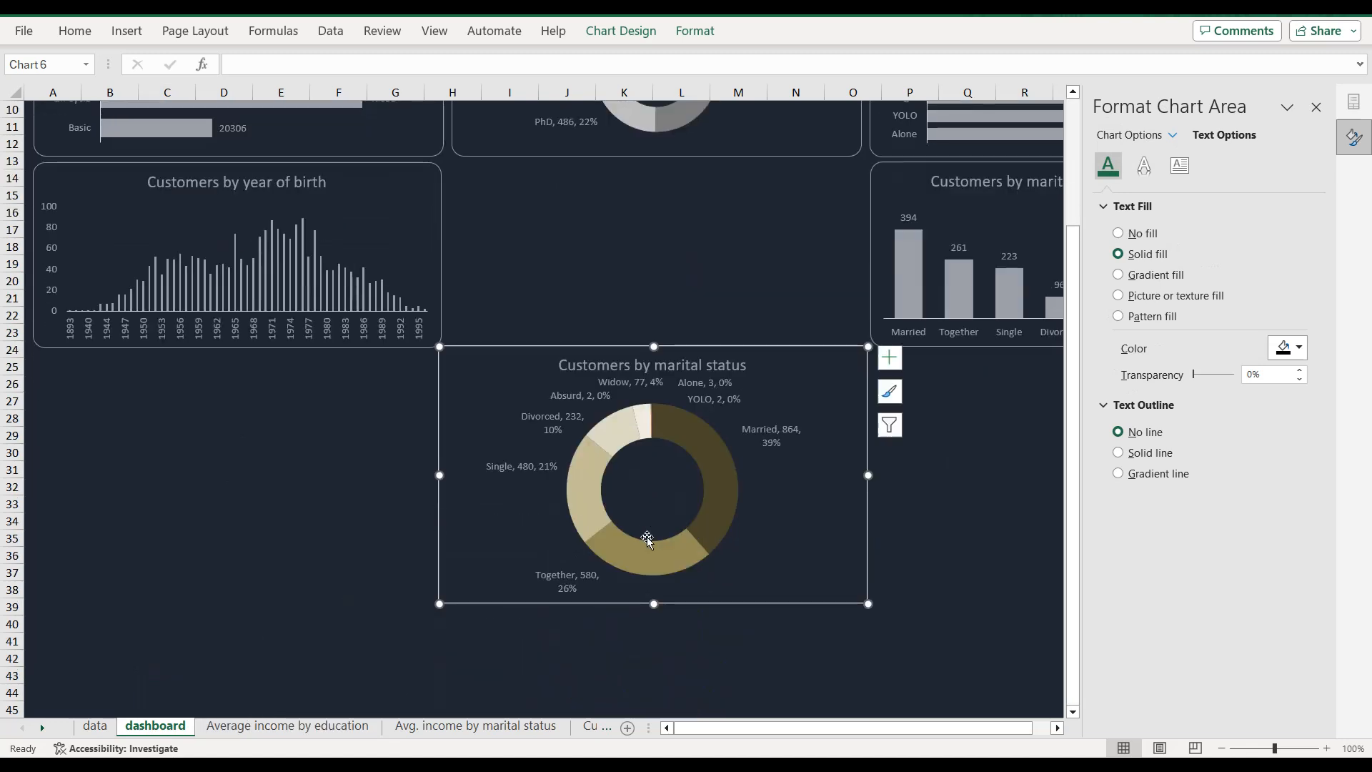
left_click_drag(651, 599, 653, 562)
scroll(654, 563, "up", 3)
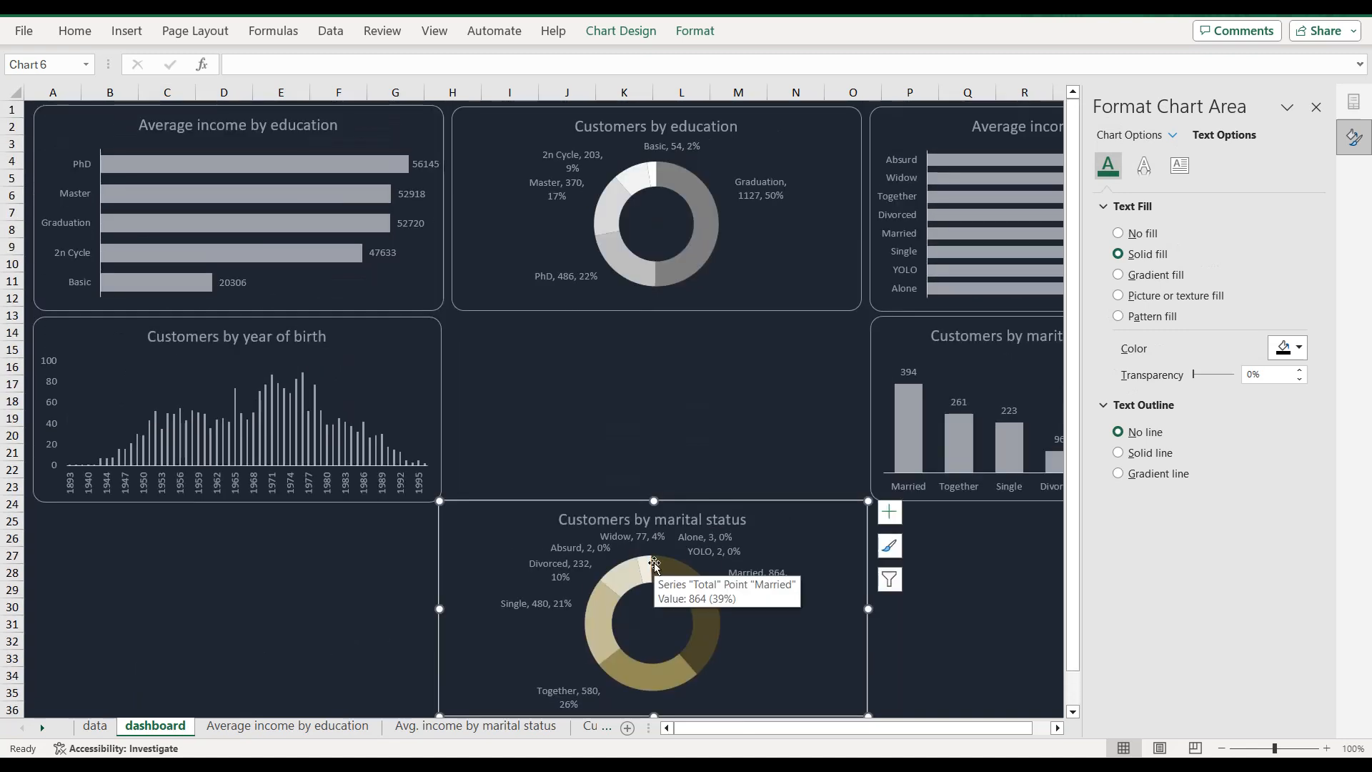
scroll(653, 572, "down", 1)
left_click_drag(652, 663, 653, 656)
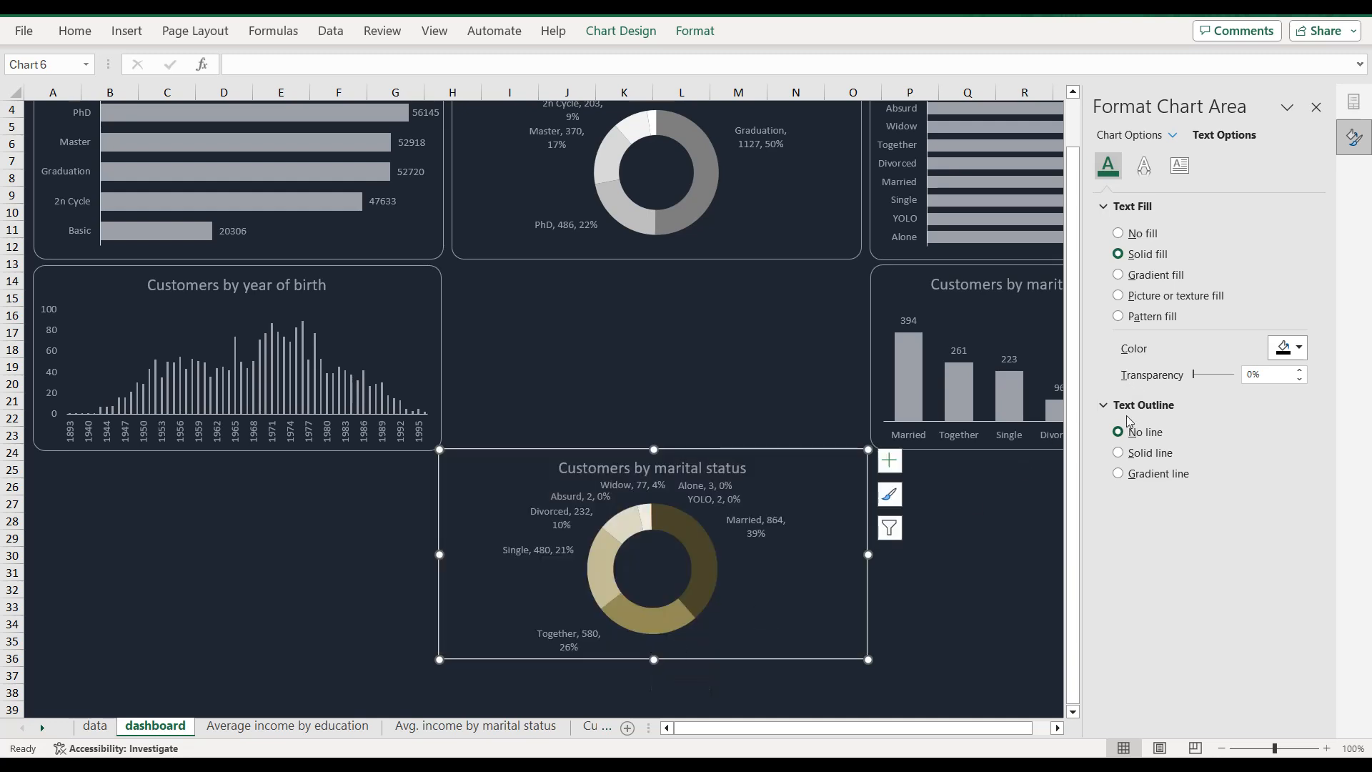
Step: Give the doughnut chart area a border in the recently used grey with rounded corners
left_click(1130, 135)
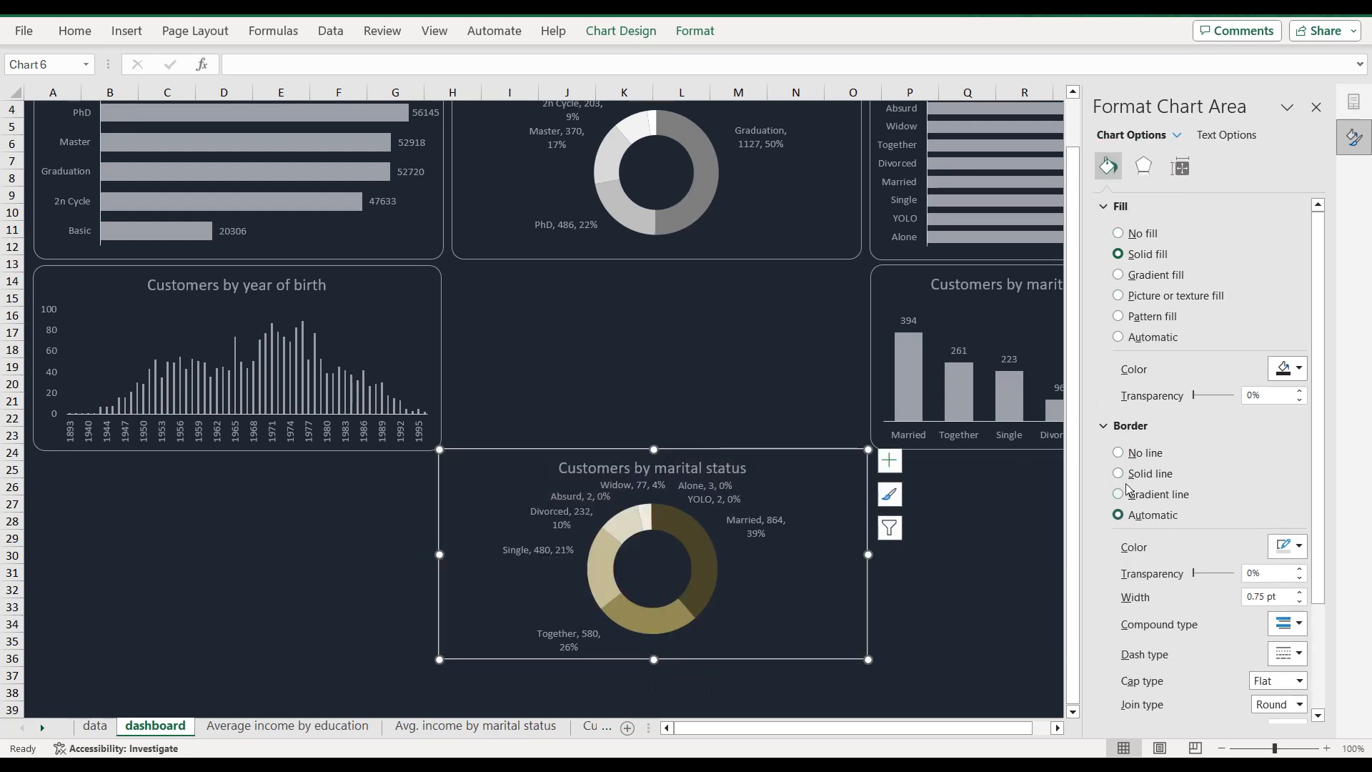
left_click(1287, 545)
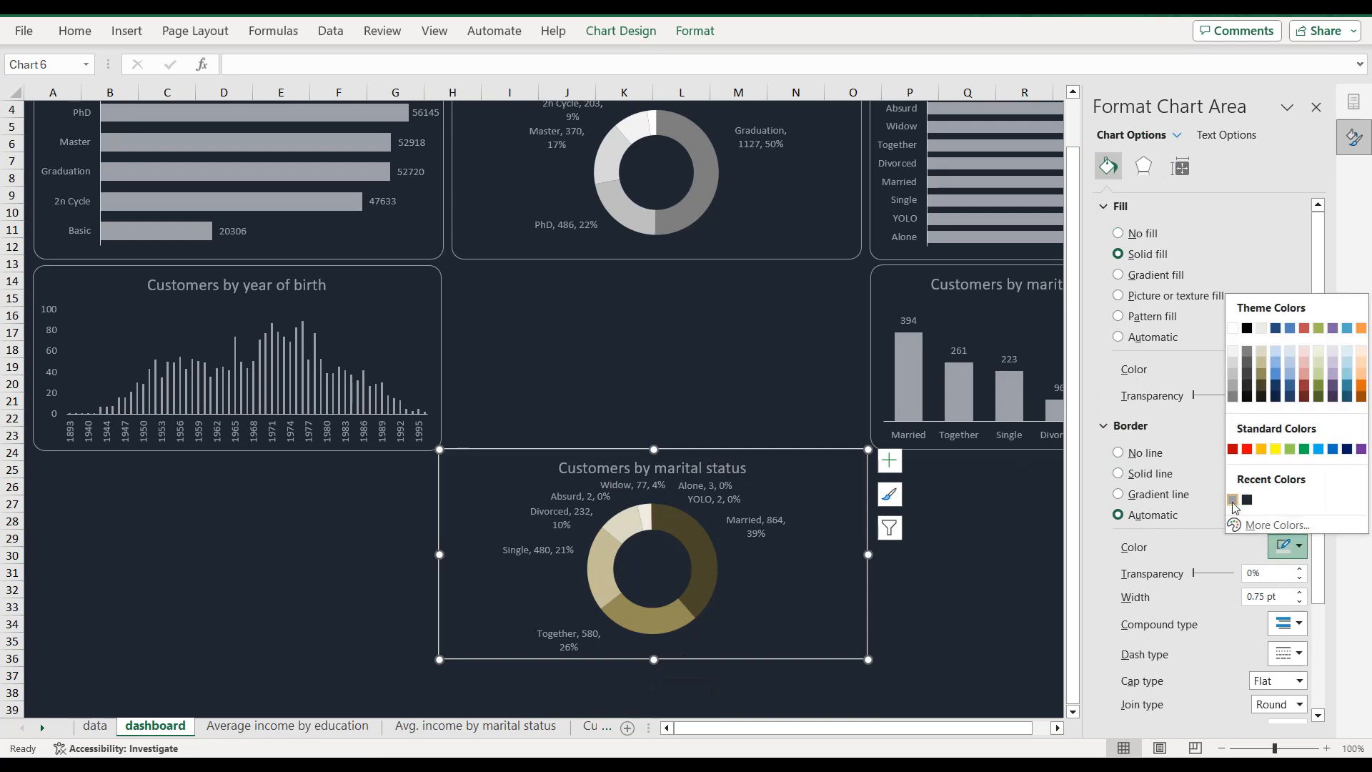
left_click(1237, 504)
left_click(1128, 707)
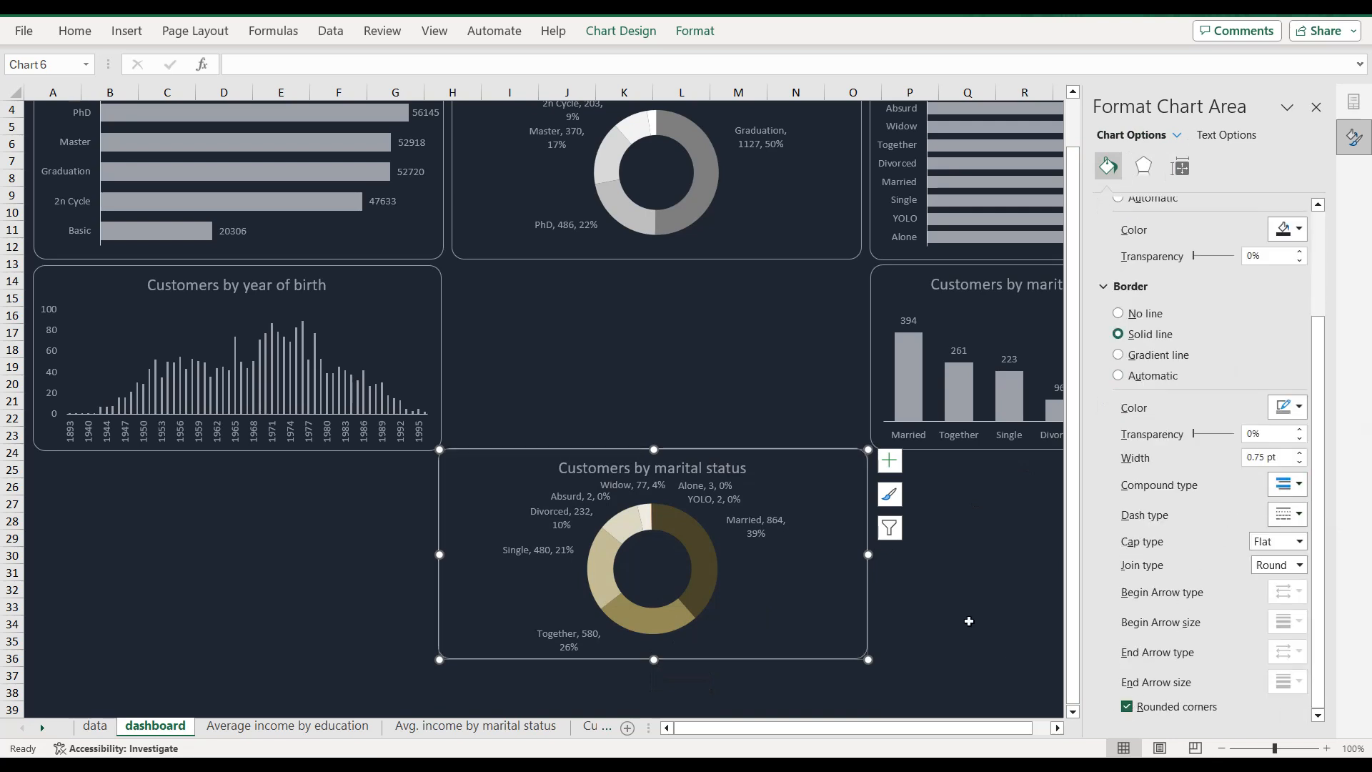
Step: Narrow the marital status doughnut chart slightly and nudge it a little right and down to leave a gap between charts
mouse_move(867, 556)
left_mouse_down()
mouse_move(849, 556)
mouse_move(863, 555)
left_mouse_up()
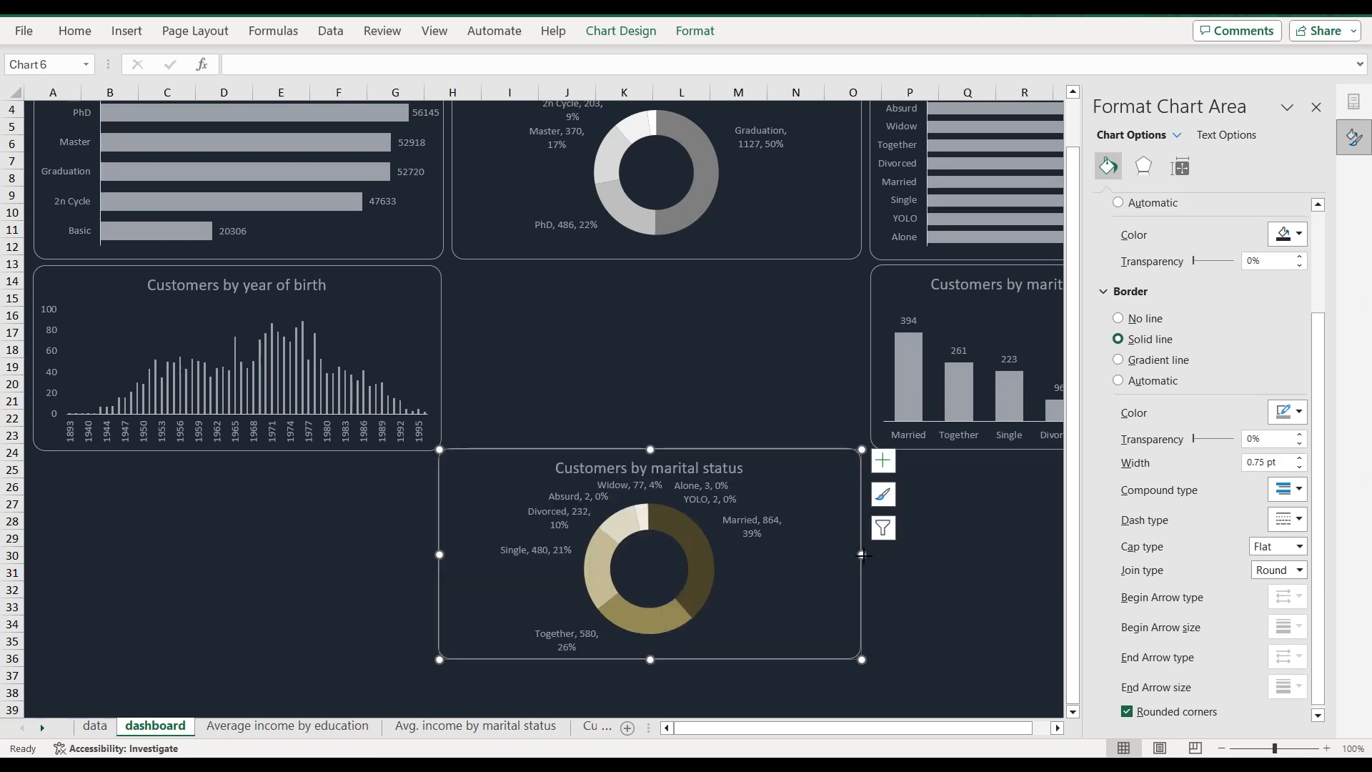
key("ctrl+Right")
key("ctrl+Right")
key("ctrl+Right")
key("ctrl+Right")
key("ctrl+Right")
key("ctrl+Right")
key("ctrl+Right")
key("ctrl+Down")
key("ctrl+Down")
key("ctrl+Down")
key("ctrl+Down")
key("ctrl+Down")
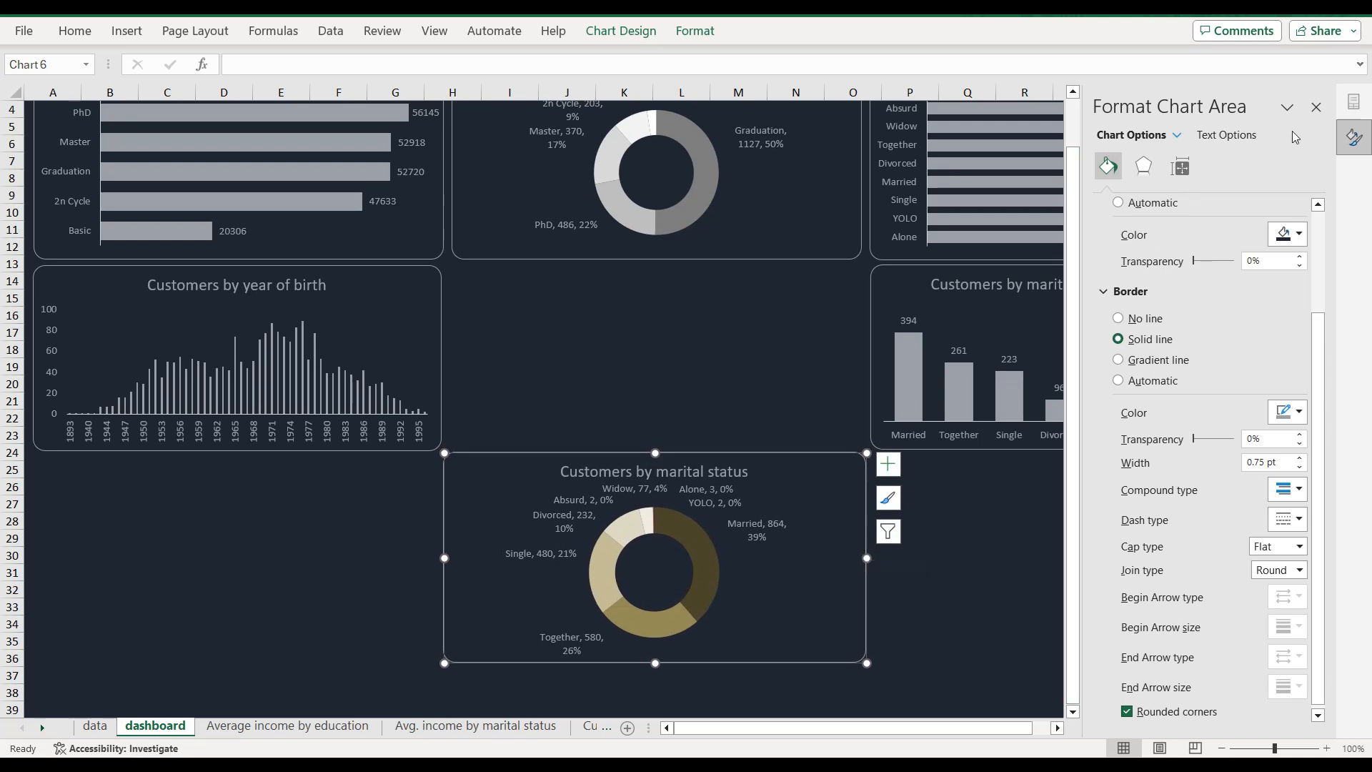
Step: Close the chart formatting pane and look over the full dashboard layout
left_click(1317, 107)
left_click(1040, 573)
key("Up")
key("Up")
scroll(1248, 462, "up", 1)
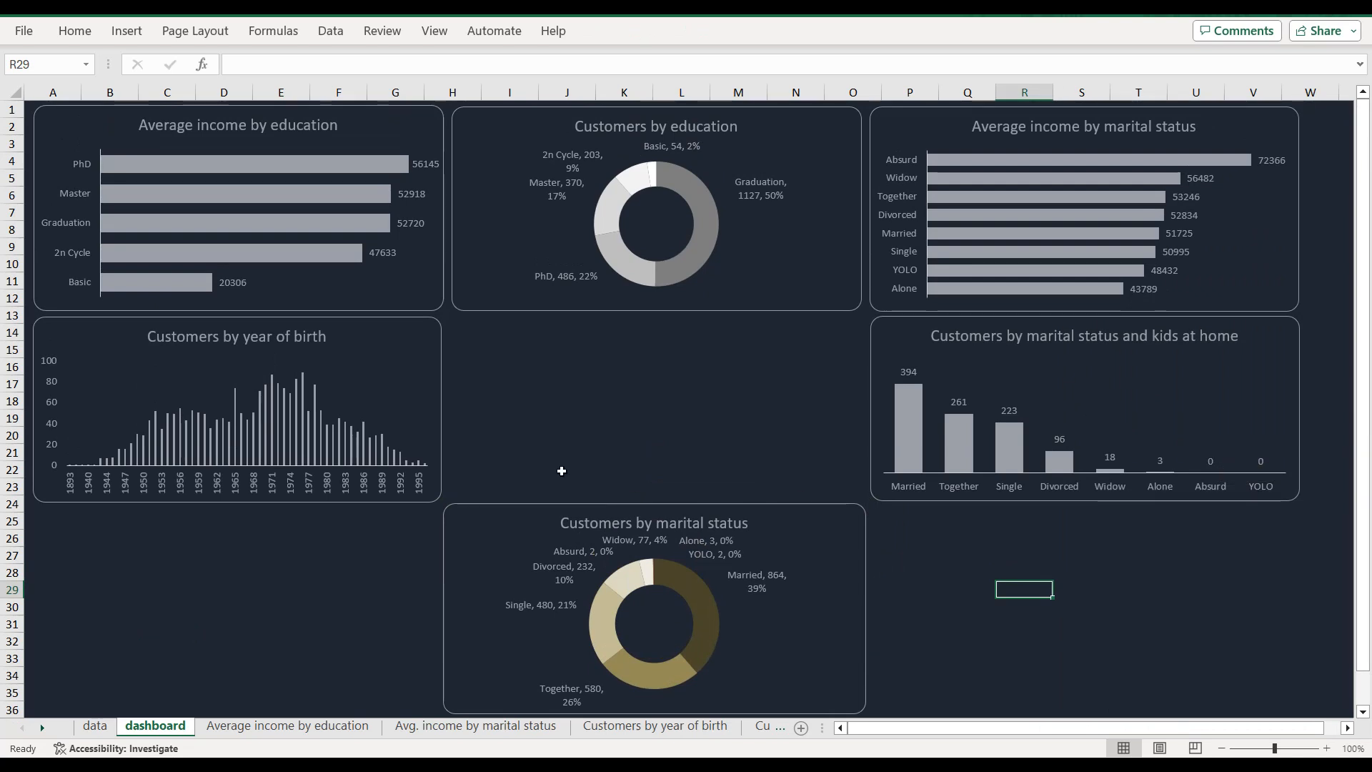
left_click(547, 537)
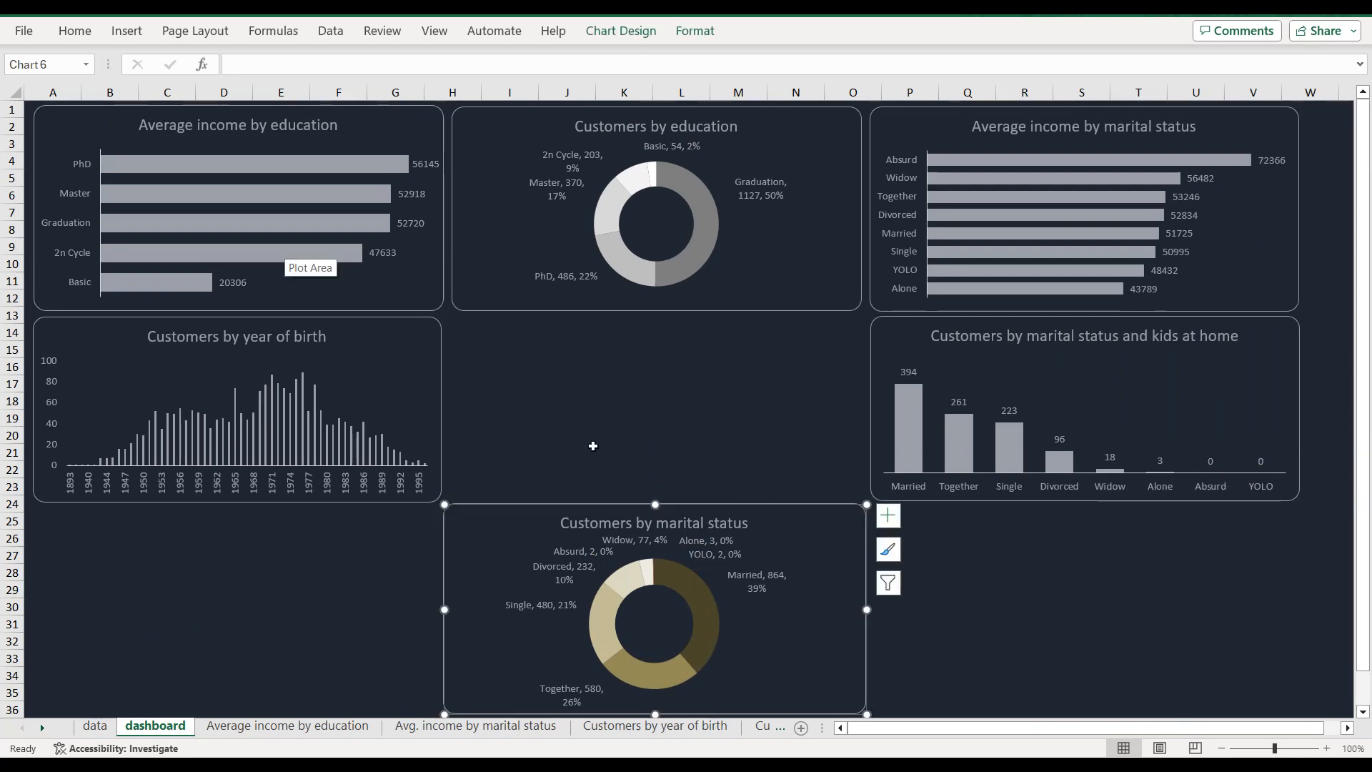
Step: Correct the misspelled name of the complaint sheet to Customers by complaint
left_click(42, 727)
left_click(42, 727)
left_click(42, 727)
left_click(42, 726)
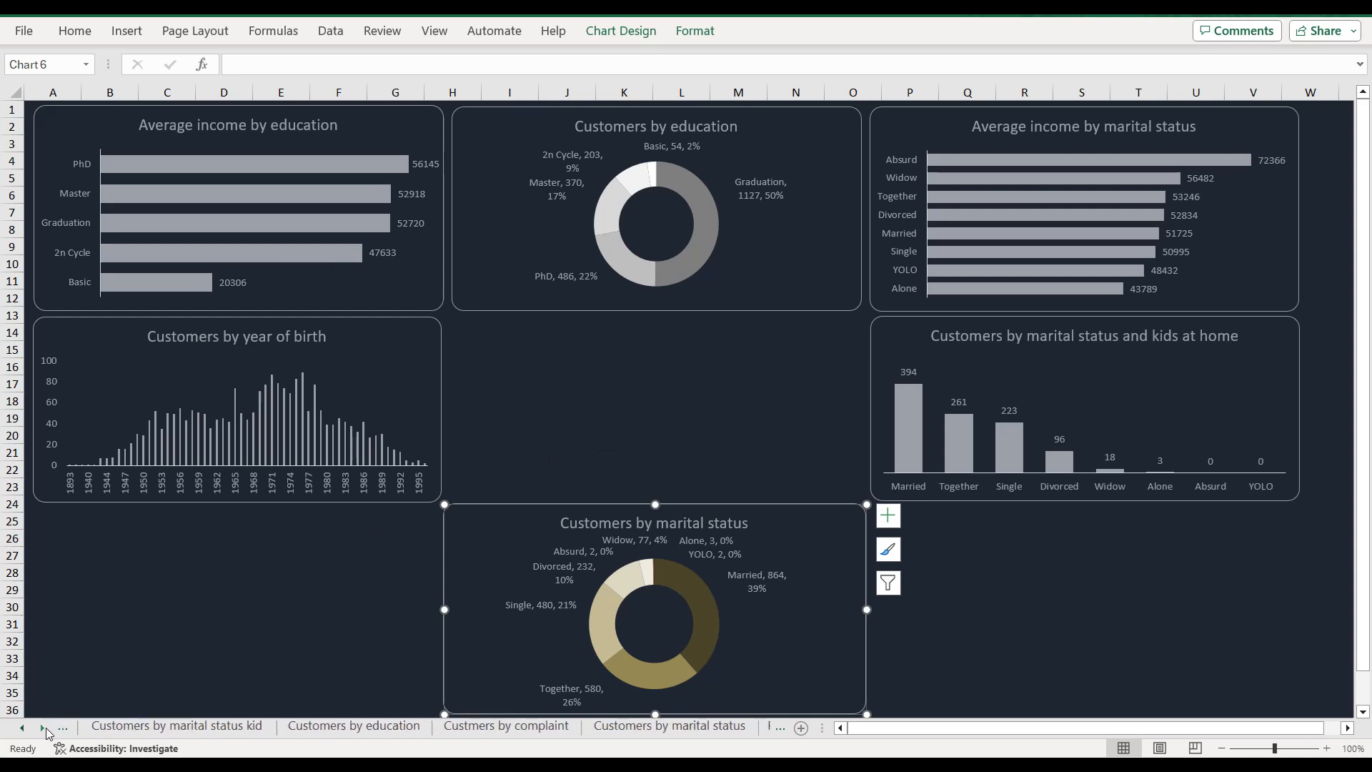
left_click(506, 727)
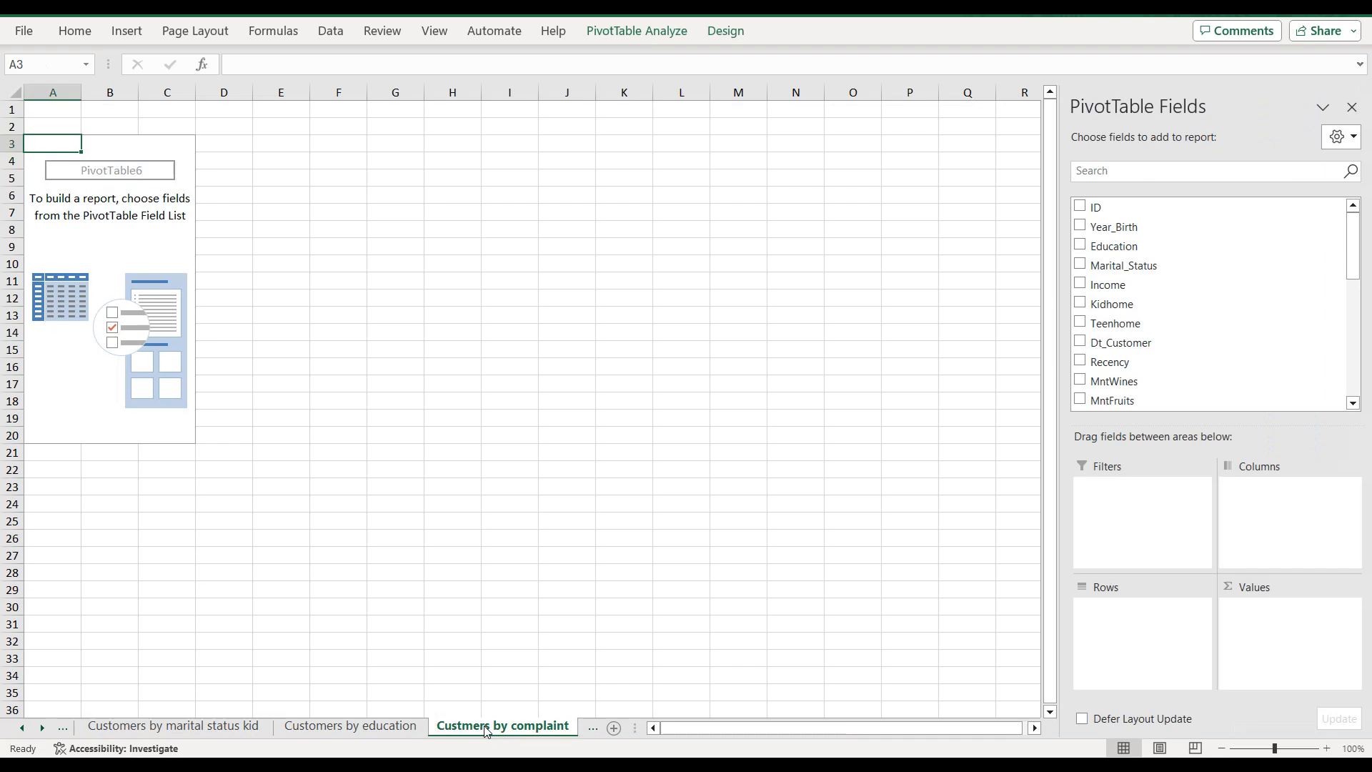
double_click(486, 727)
left_click(463, 727)
type("o")
left_click(487, 506)
Step: Add the Complain field to the rows of the empty pivot table on the complaint sheet
left_click(83, 246)
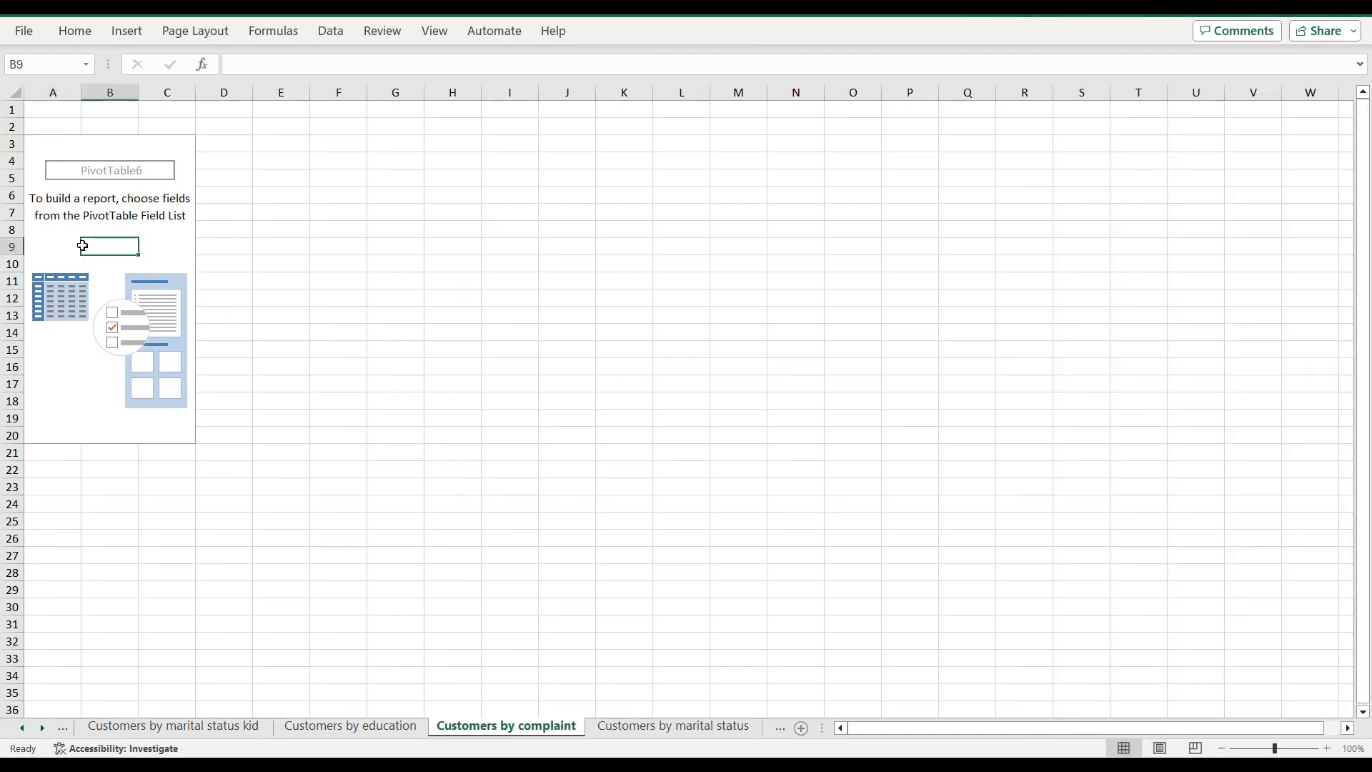
scroll(1149, 260, "down", 3)
scroll(1155, 288, "up", 2)
scroll(1156, 293, "down", 6)
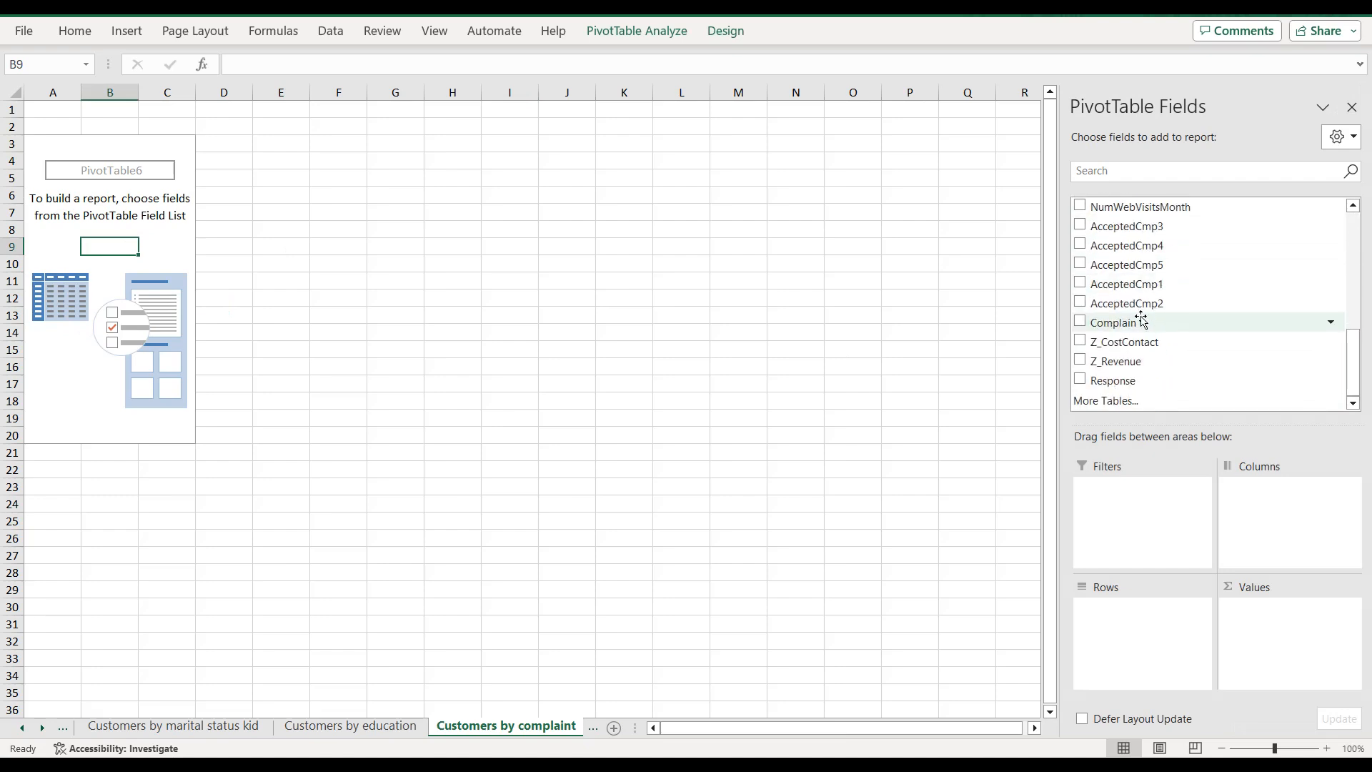
left_click_drag(1140, 326, 1154, 626)
Step: Add the ID field to the pivot table's values and summarize it by Count
scroll(1195, 247, "up", 2)
scroll(1195, 247, "up", 5)
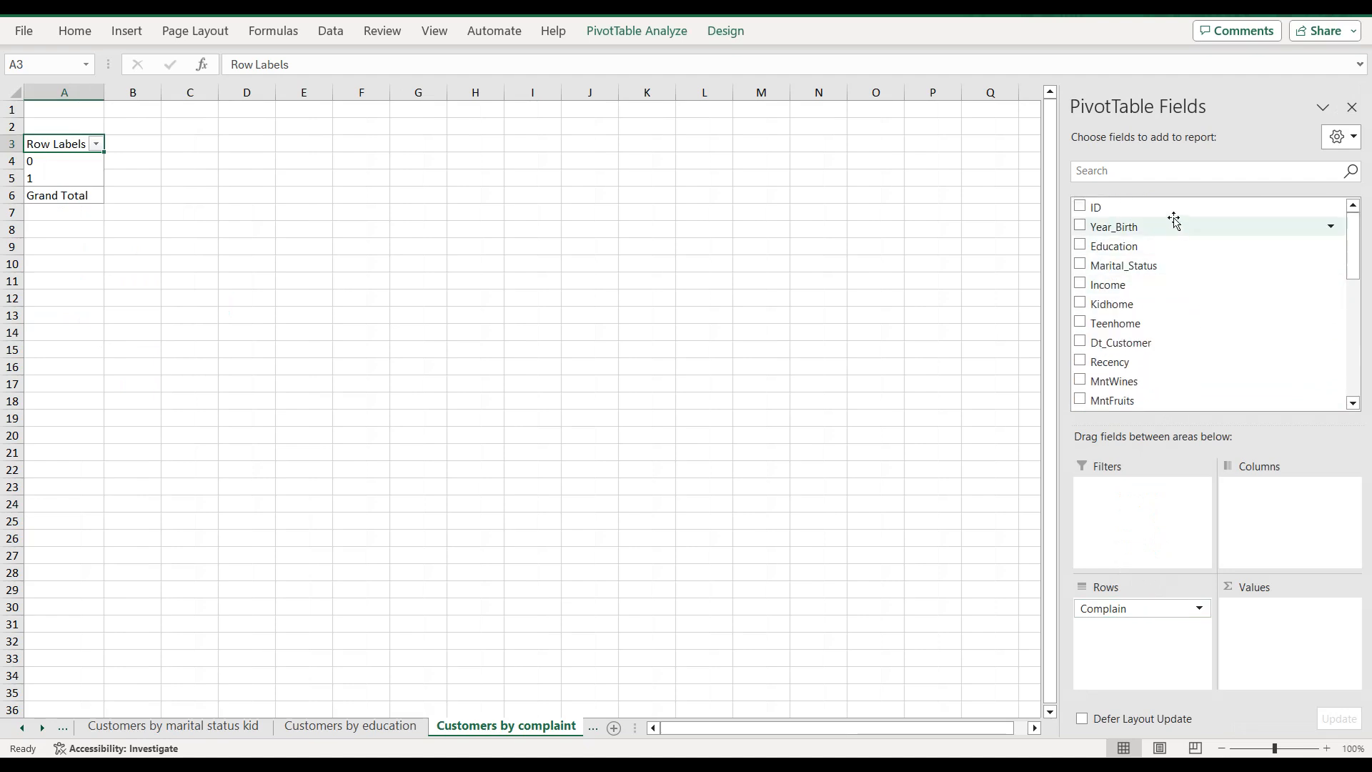
left_click_drag(1174, 218, 1244, 613)
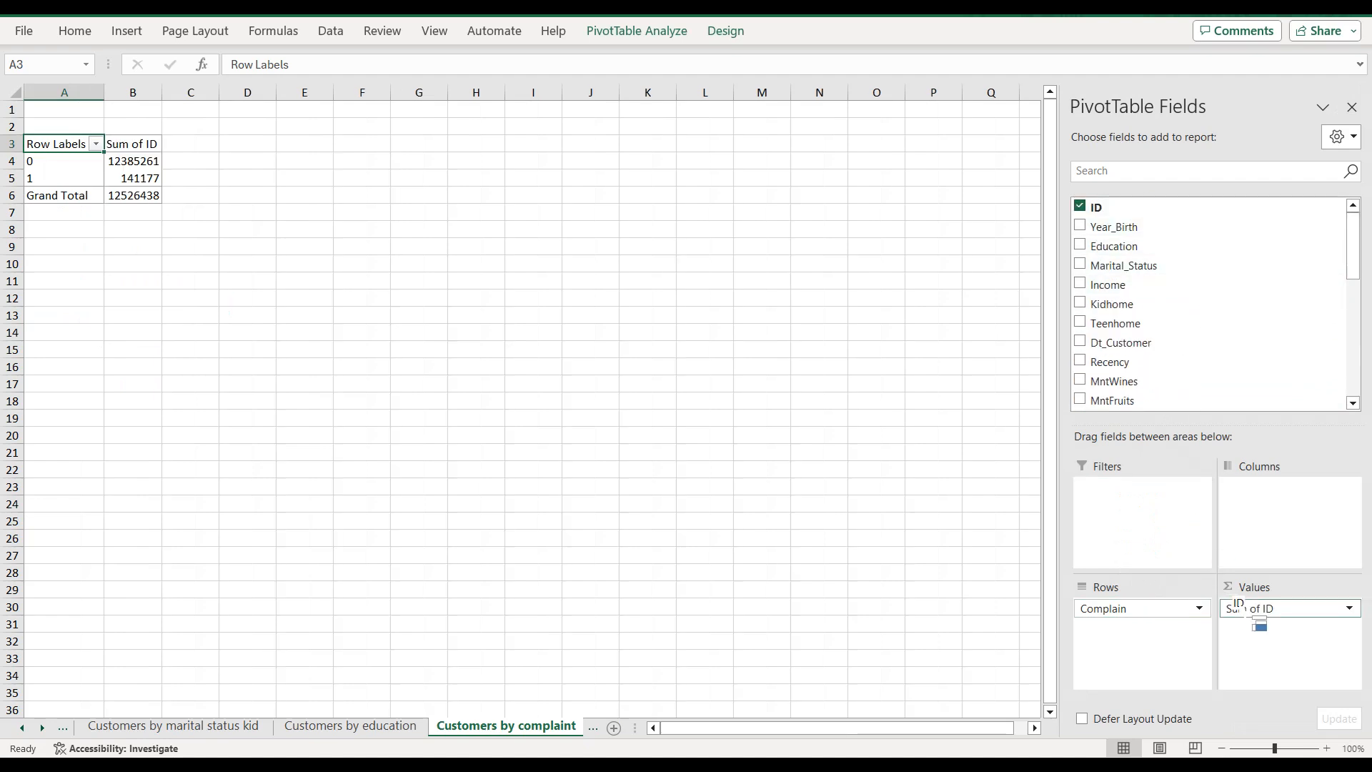
left_click(1240, 606)
left_click(1280, 587)
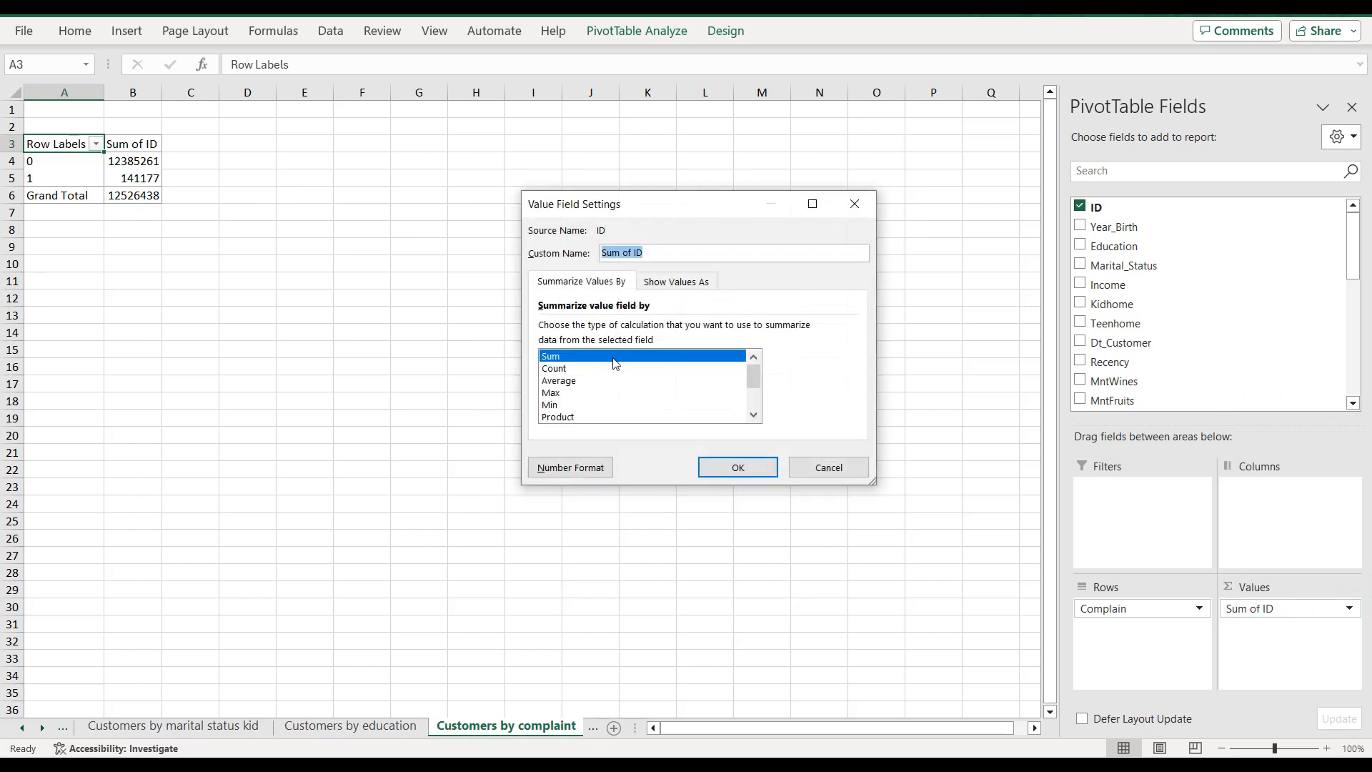
left_click(587, 368)
left_click(722, 466)
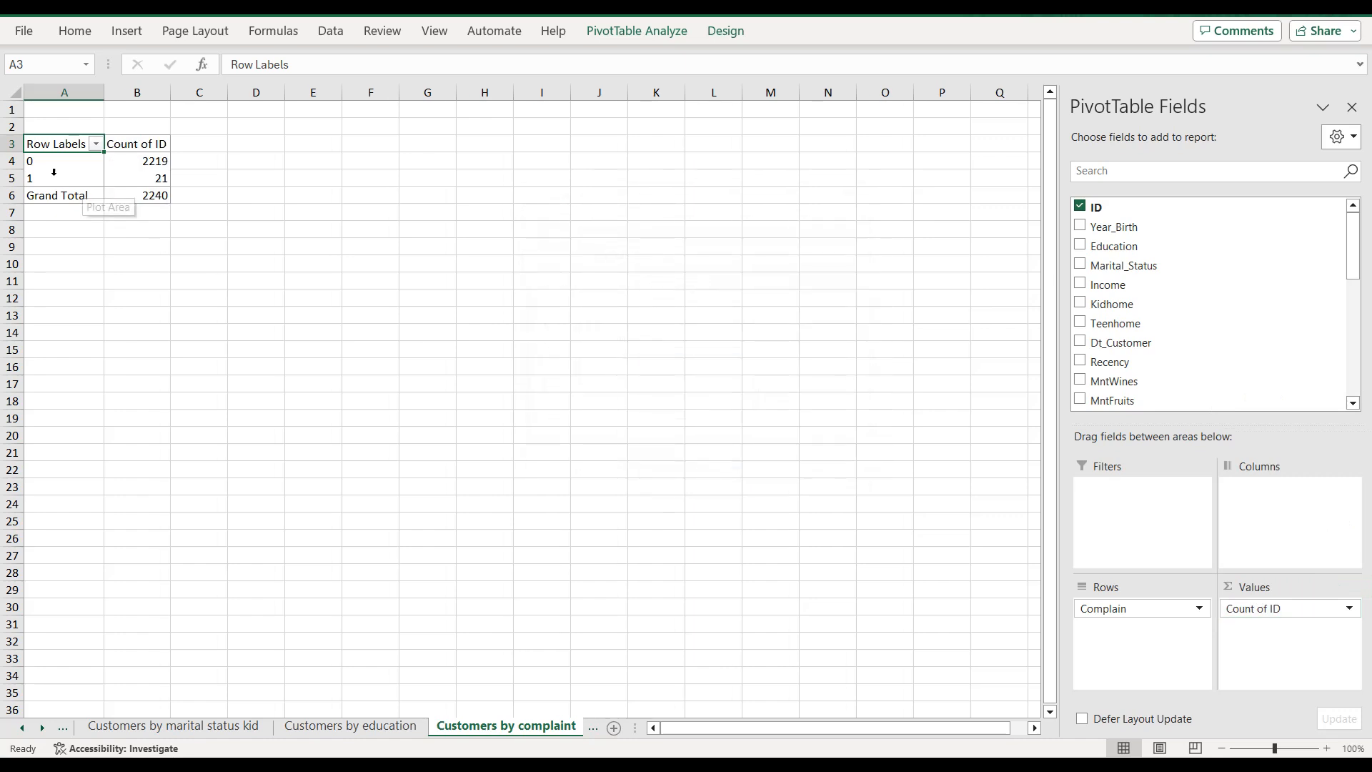
Step: Copy the pivot table's two complaint rows A4:B5 and paste them as values starting at F4
left_click_drag(69, 164, 114, 173)
key("ctrl+c")
left_click(367, 162)
right_click(383, 169)
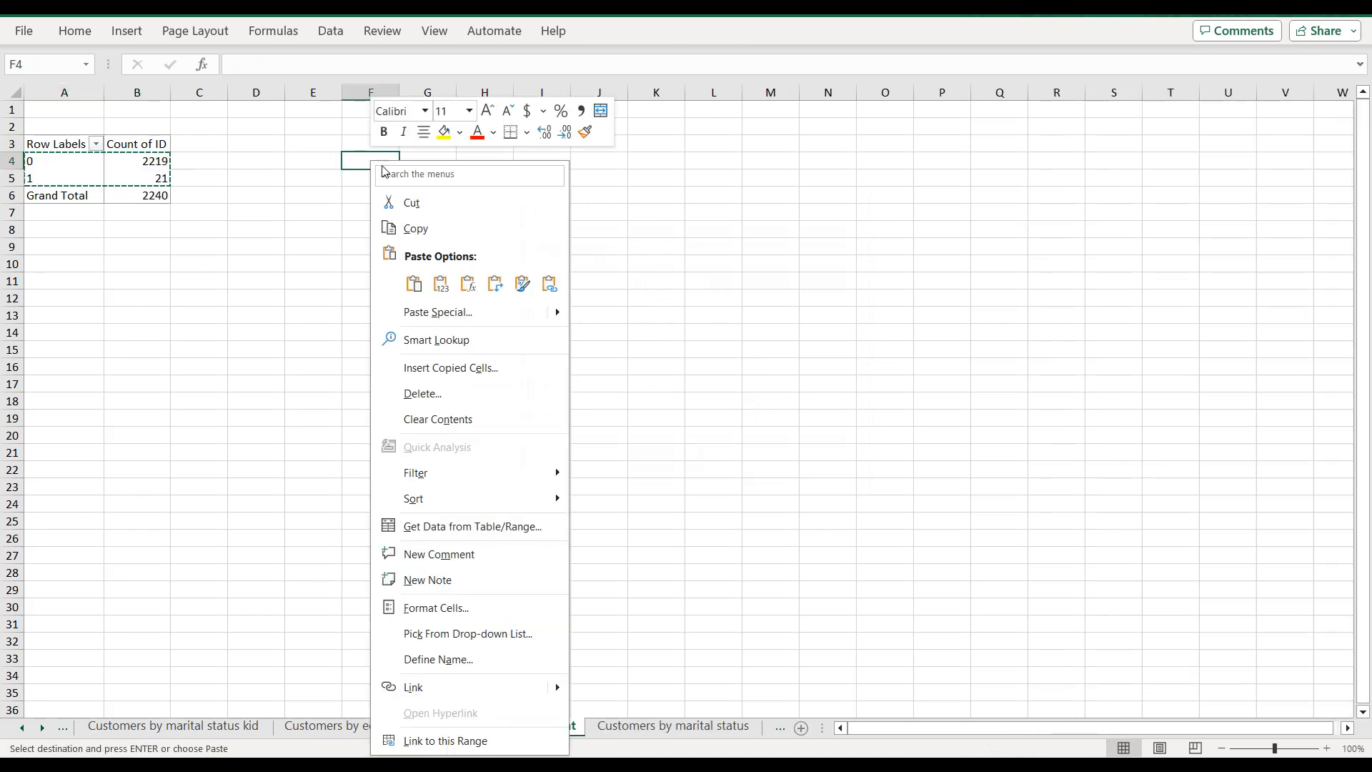
left_click(439, 283)
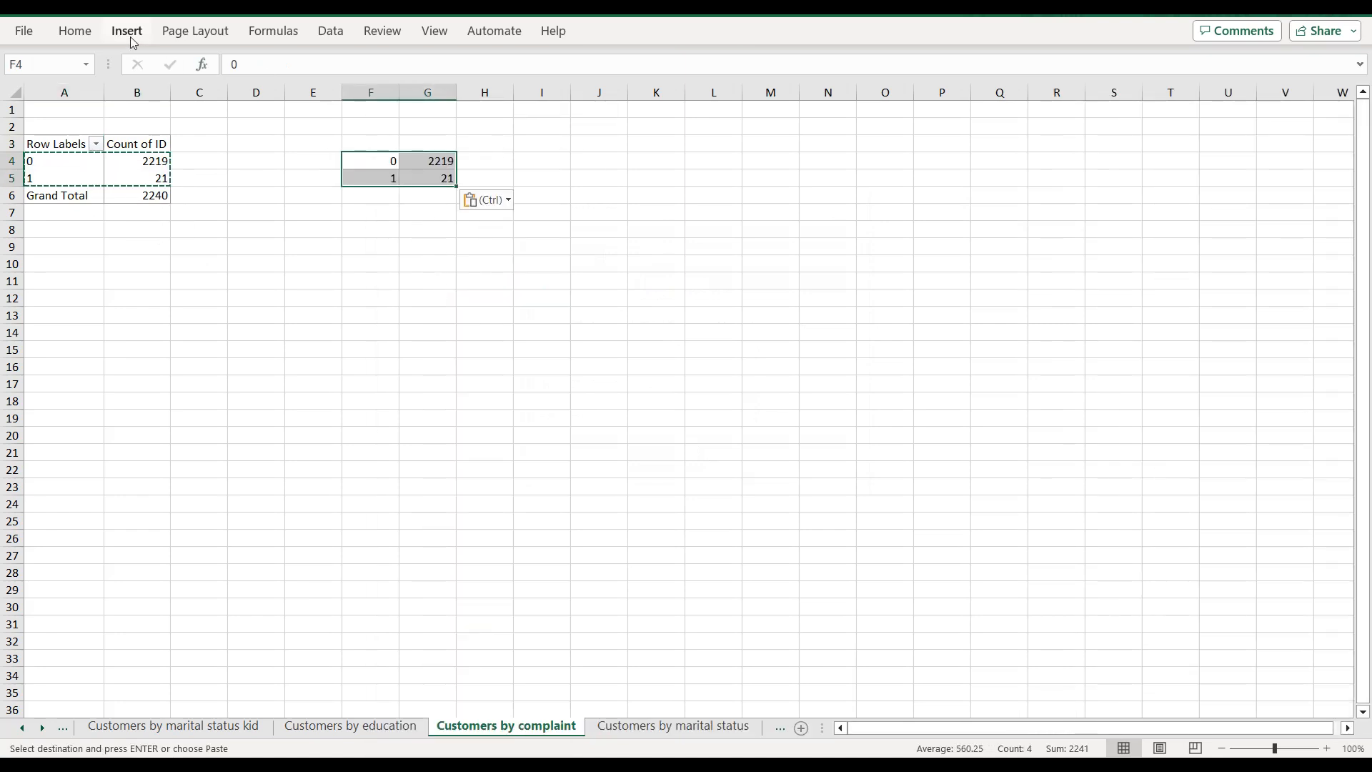
Step: Insert a doughnut chart from F4:G5, using the variant with a single ring
left_click(127, 31)
left_click(483, 87)
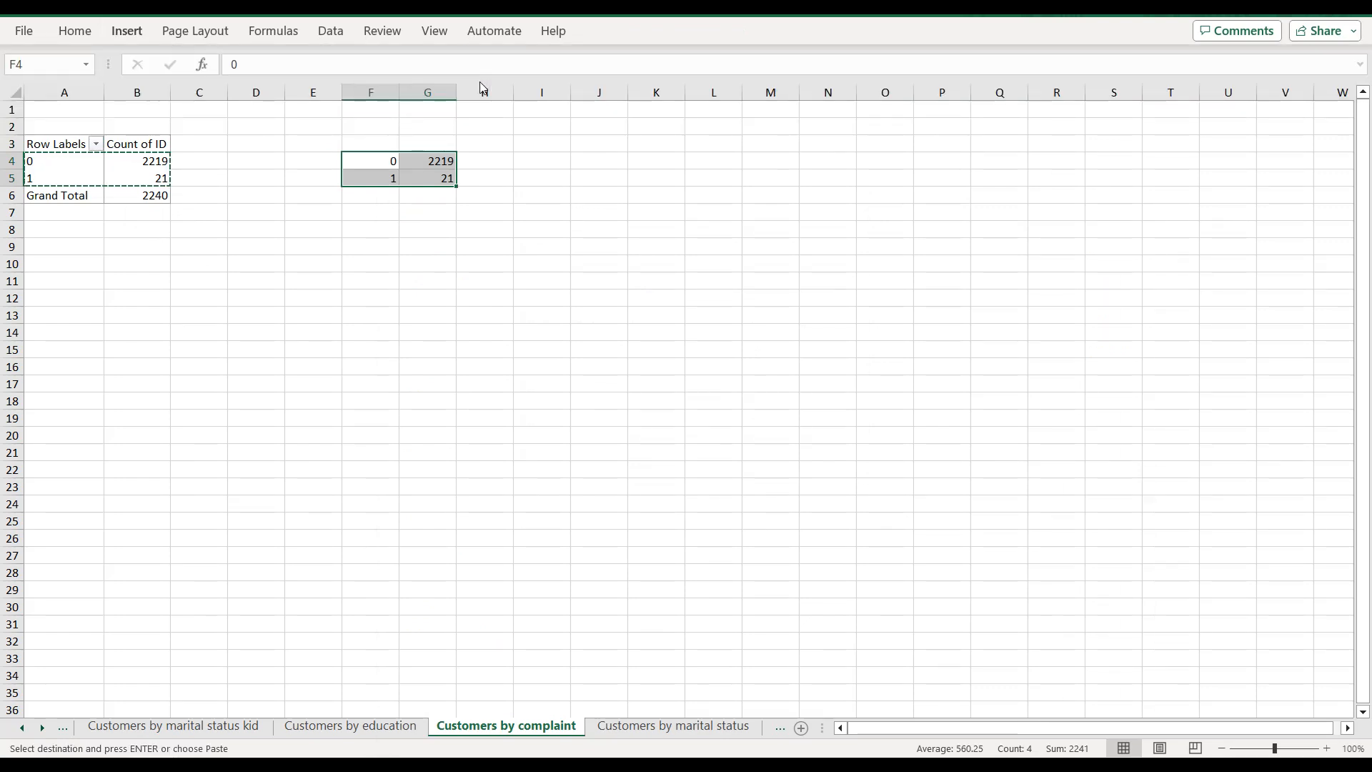
left_click(536, 144)
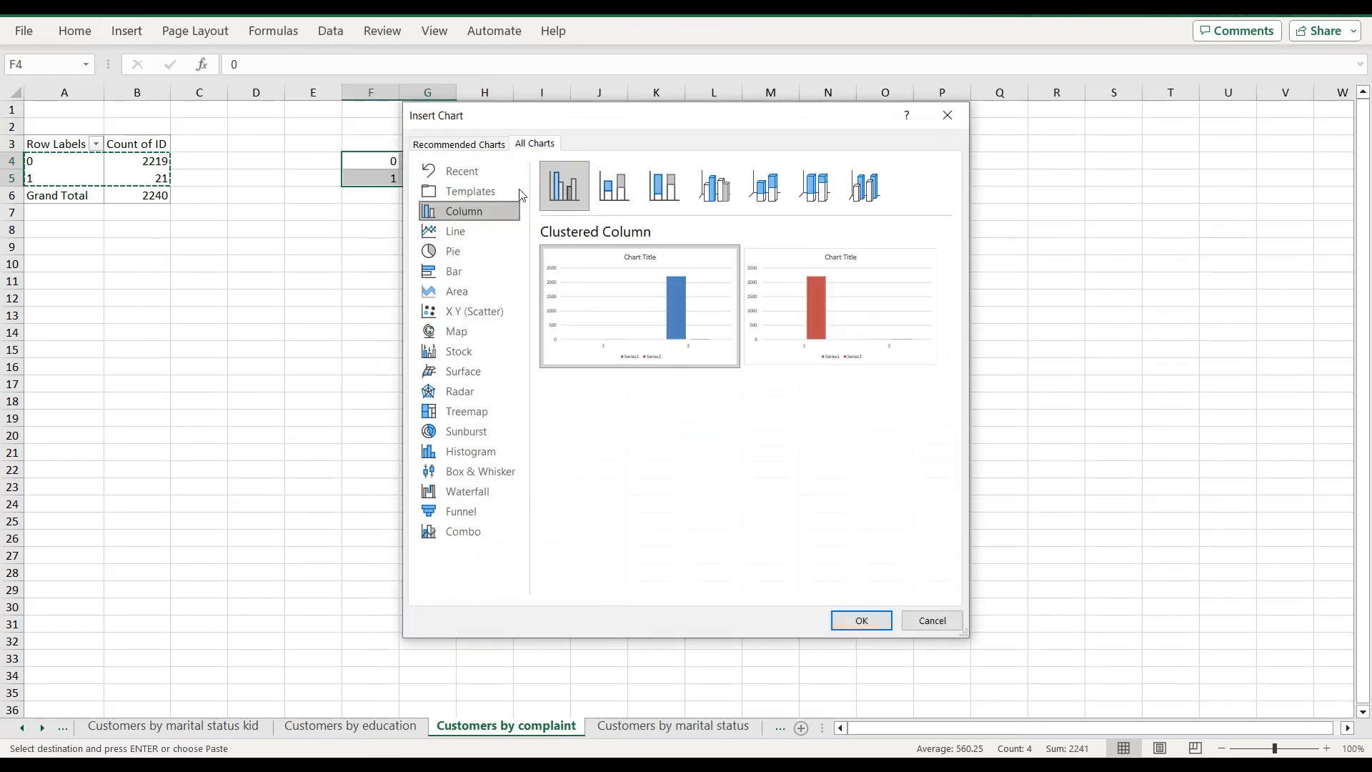
left_click(484, 252)
left_click(755, 199)
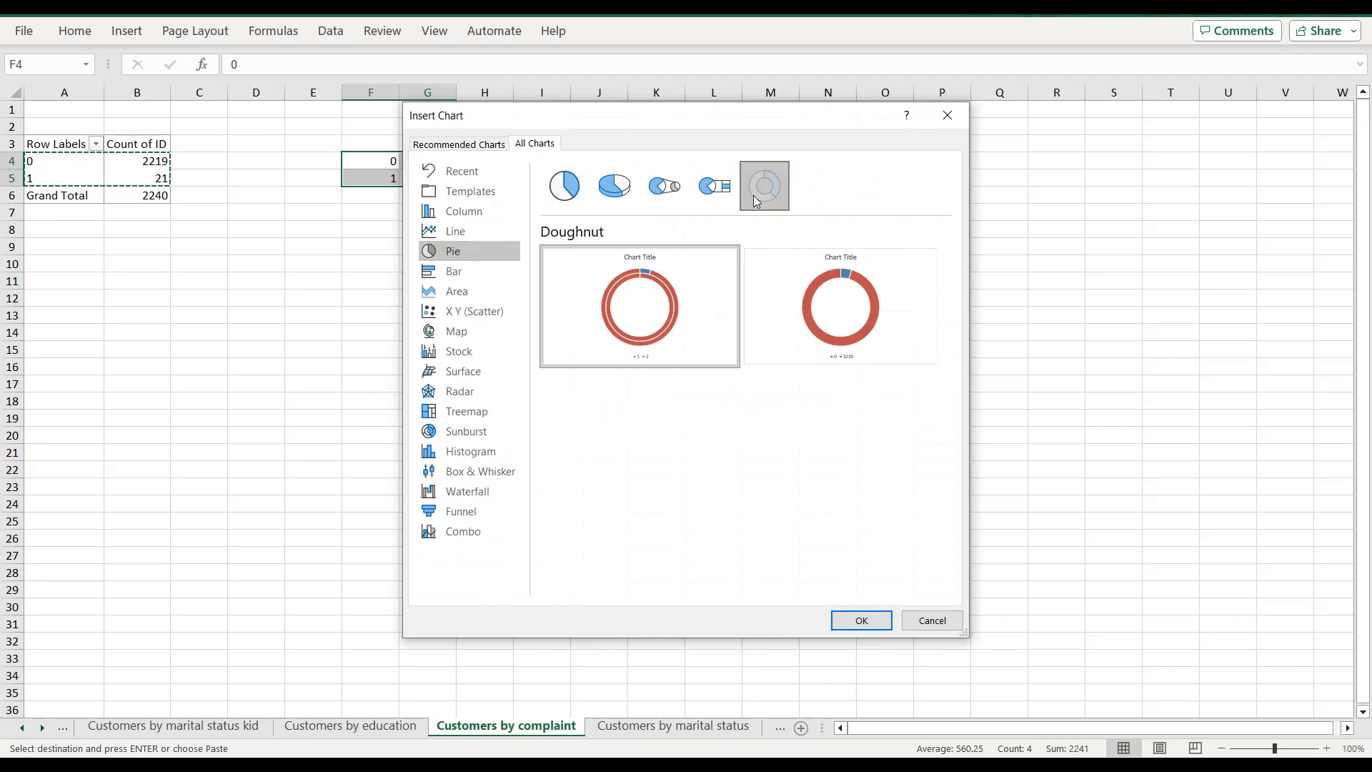
mouse_move(841, 278)
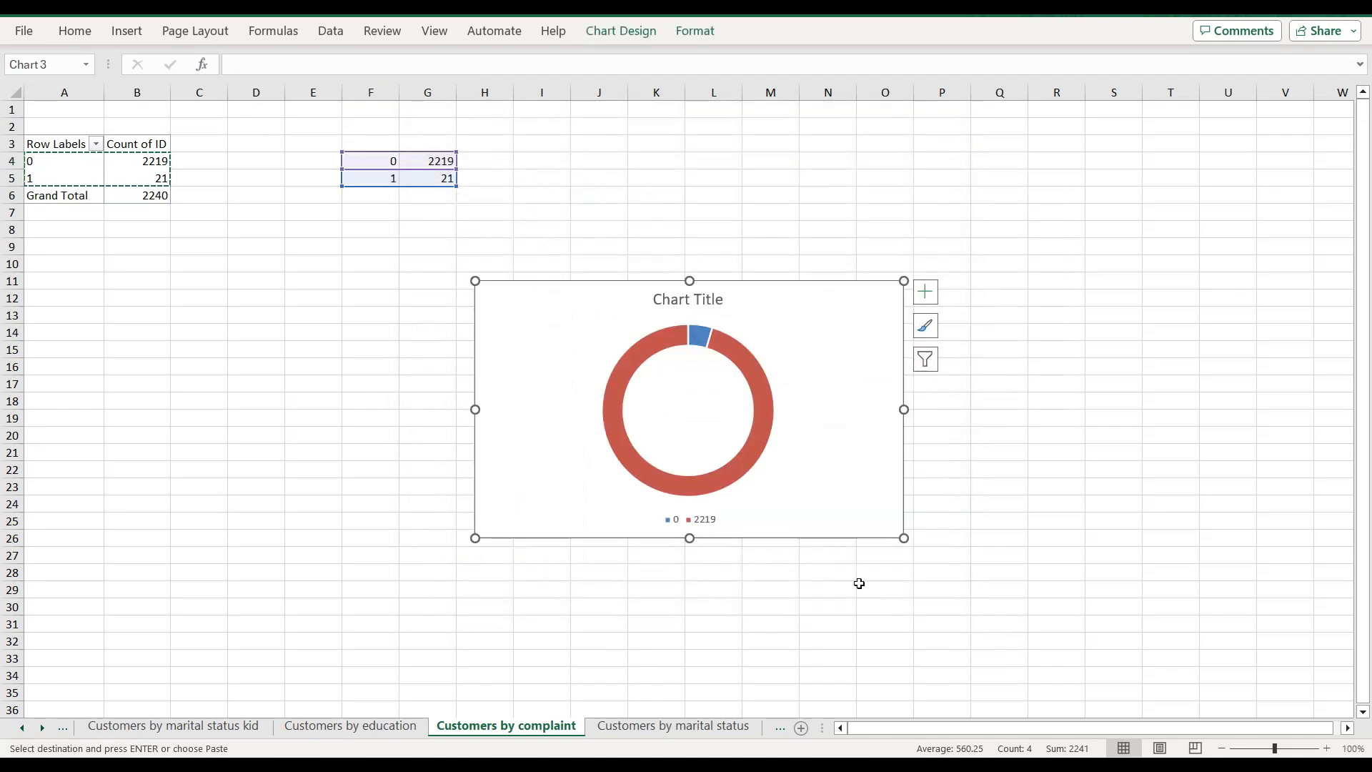
Step: Copy the sheet name and paste it as the chart title, Customers by complaint
double_click(499, 728)
key("ctrl+c")
left_click(699, 303)
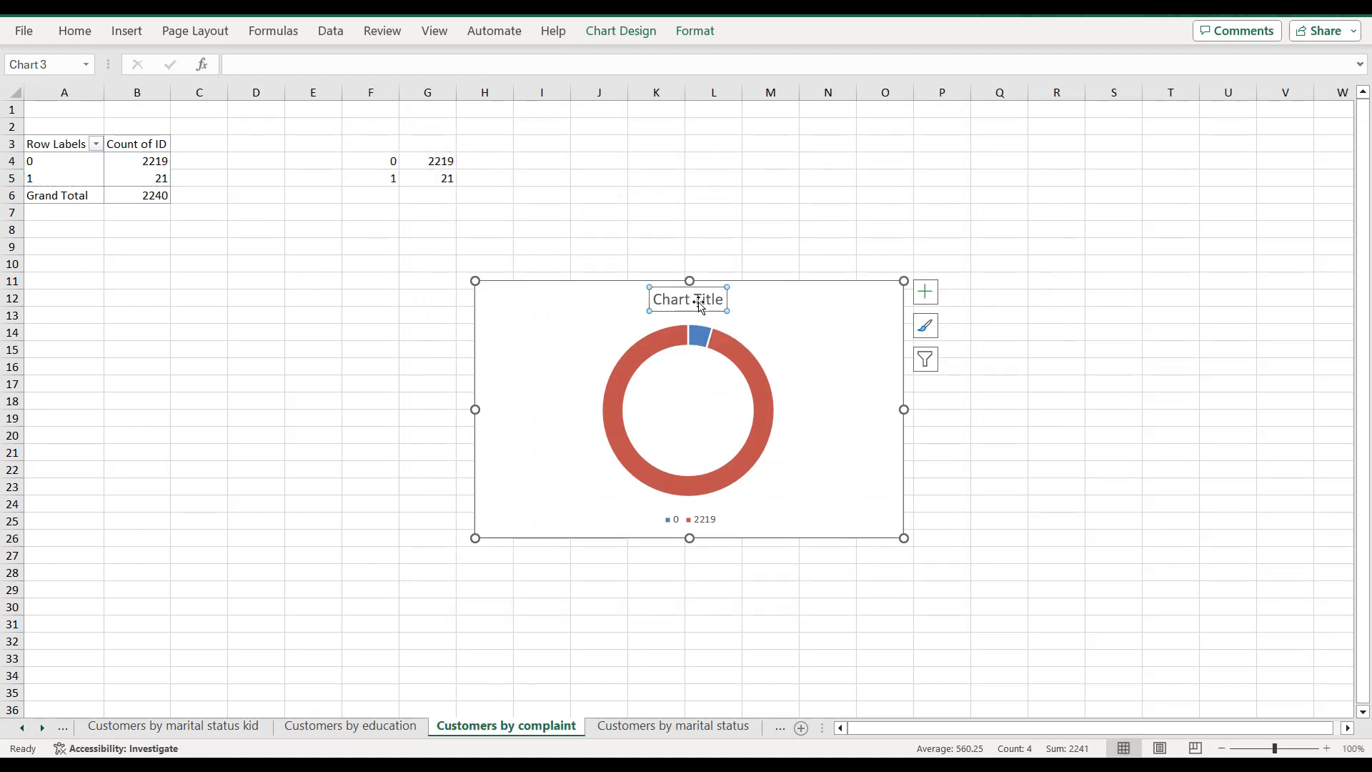
double_click(699, 303)
triple_click(699, 303)
double_click(699, 303)
triple_click(699, 303)
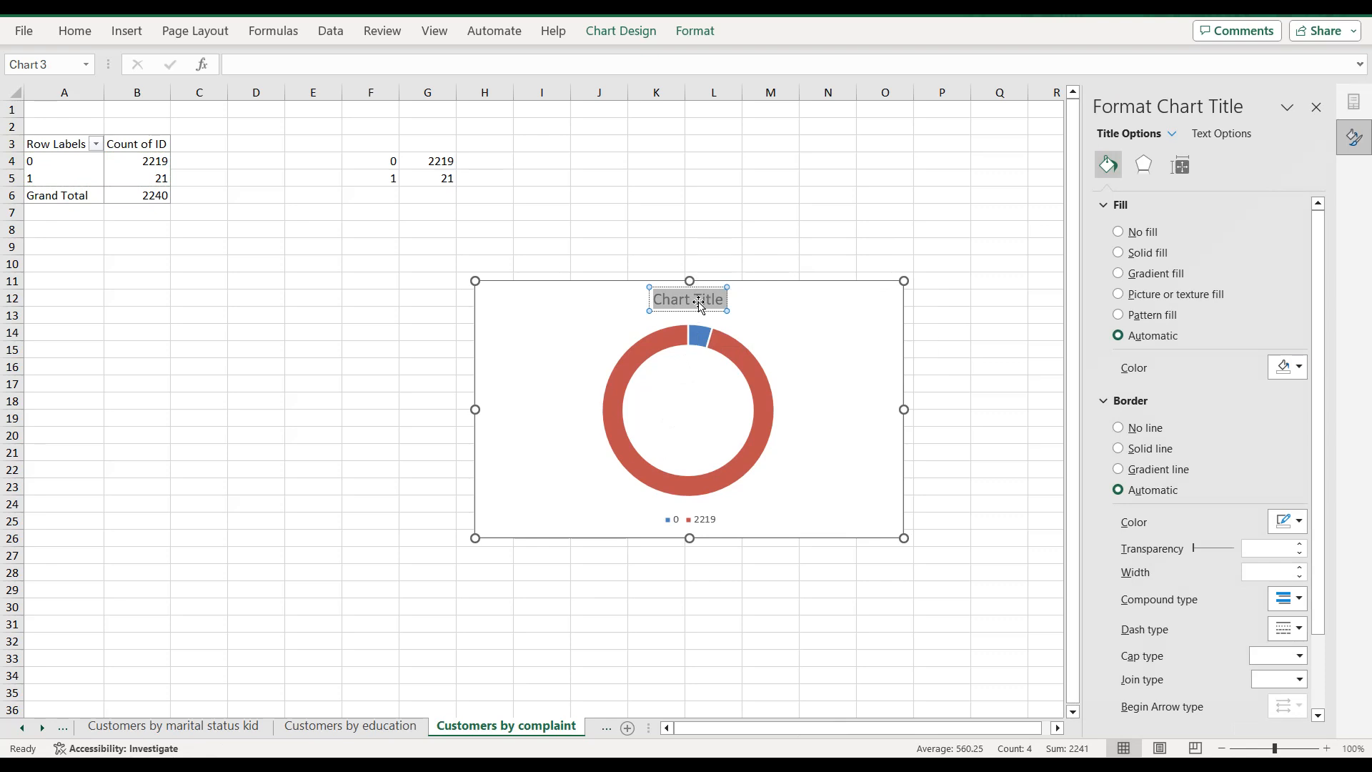
key("ctrl+v")
Step: Delete the complaint chart's legend and fill the chart area with the recently used dark navy color
left_click(697, 531)
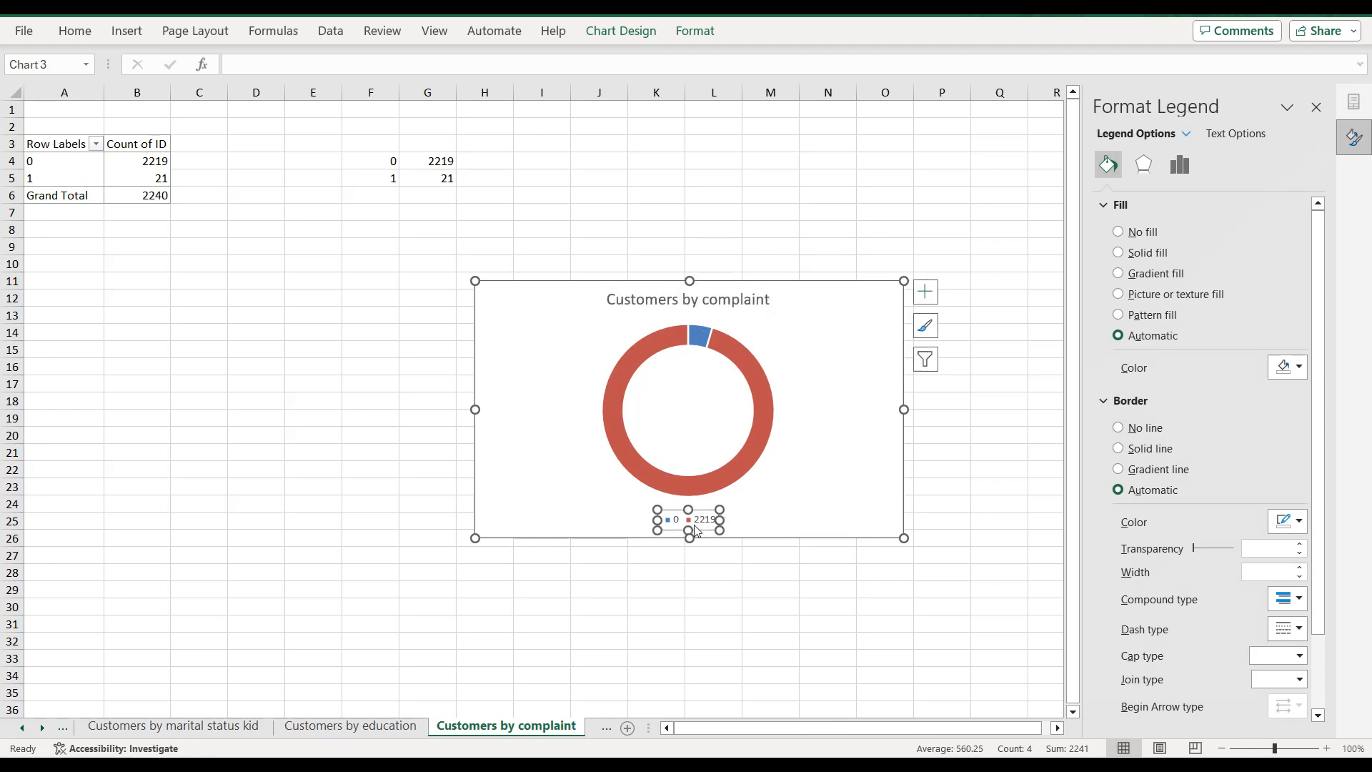
key("Delete")
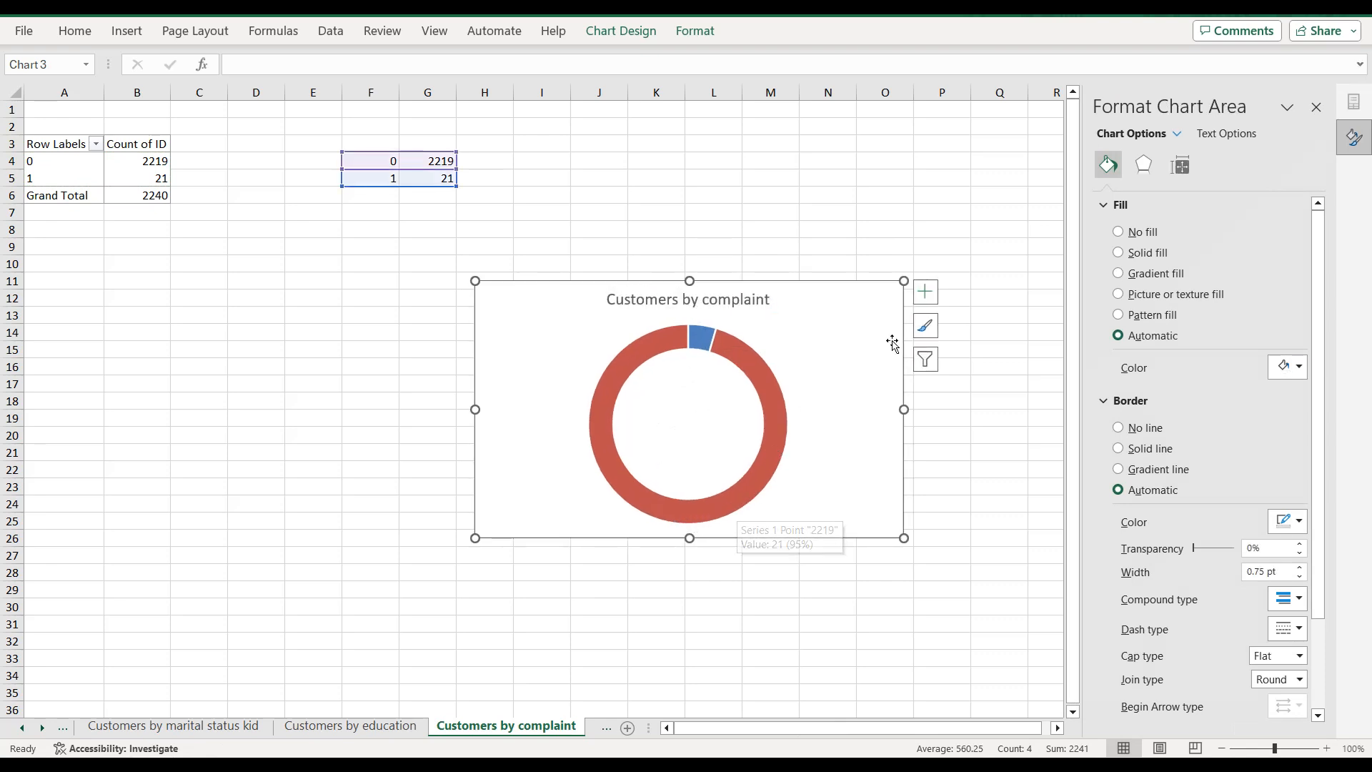
left_click(1299, 368)
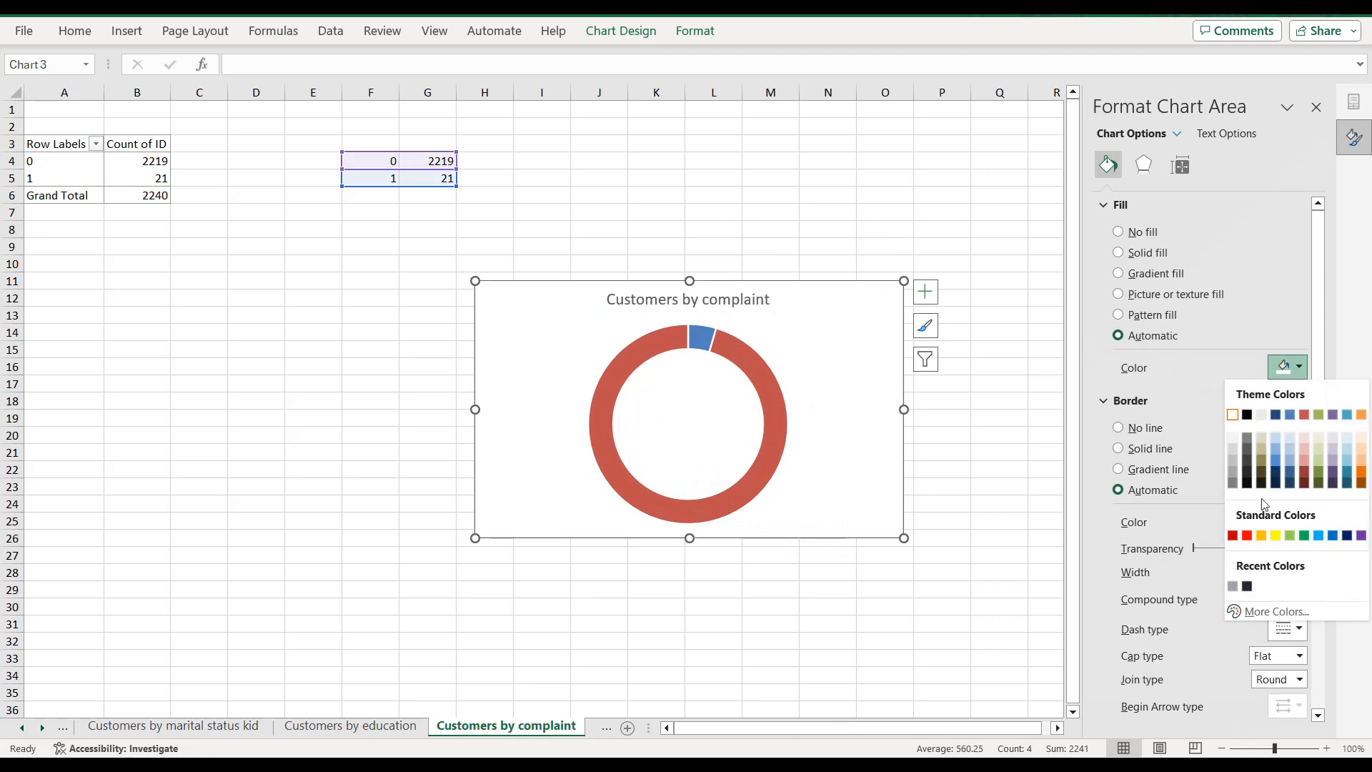
left_click(1248, 586)
Step: Remove the border line from the doughnut series
left_click(765, 376)
scroll(1179, 504, "down", 3)
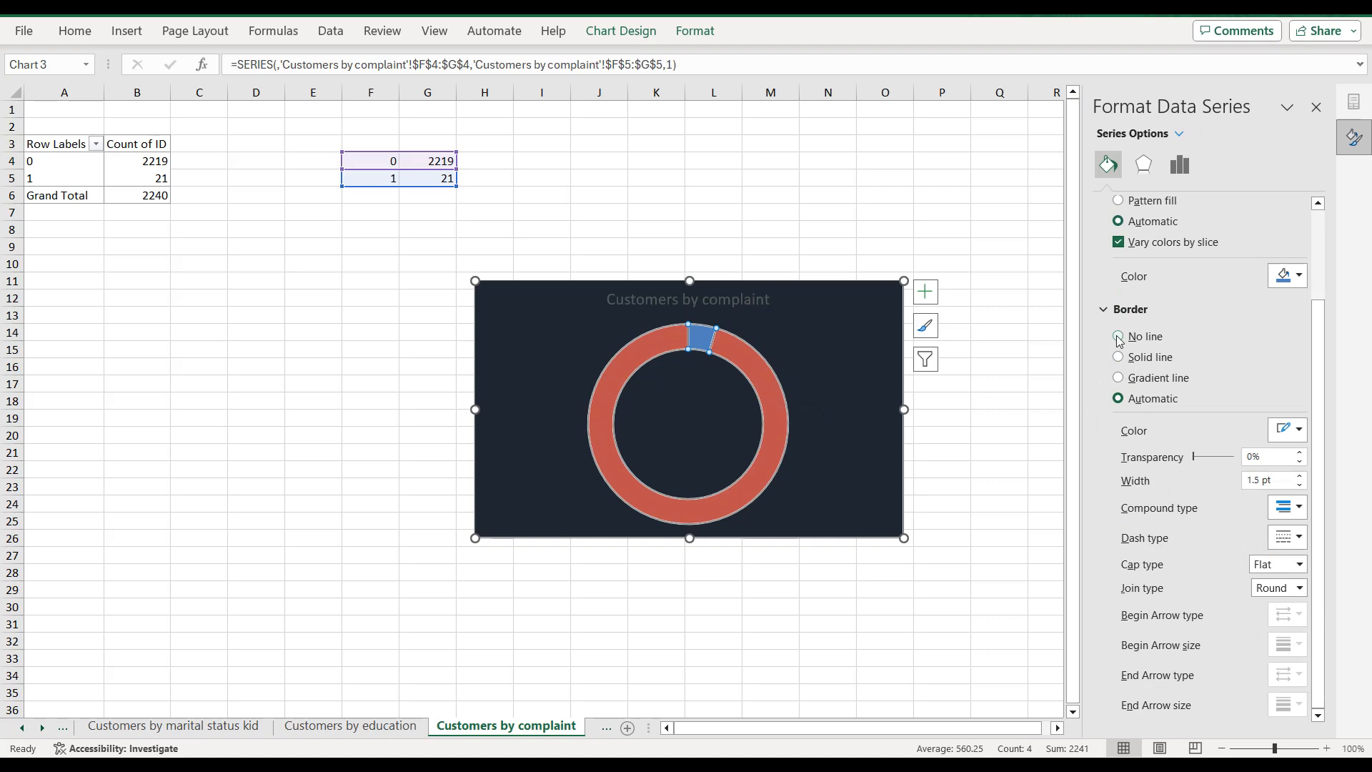
left_click(1118, 338)
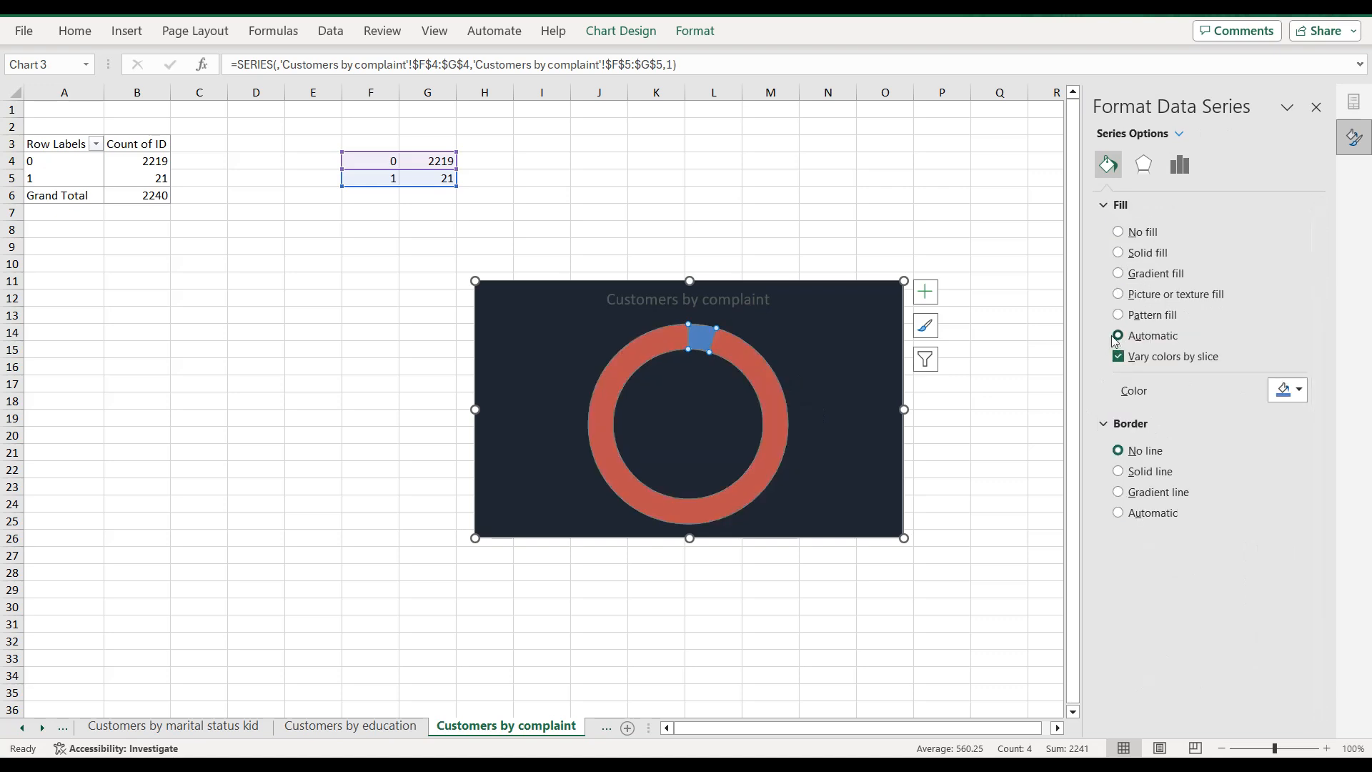
Step: Set the chart title's text fill to the recently used light gray
left_click(737, 303)
left_click(1221, 134)
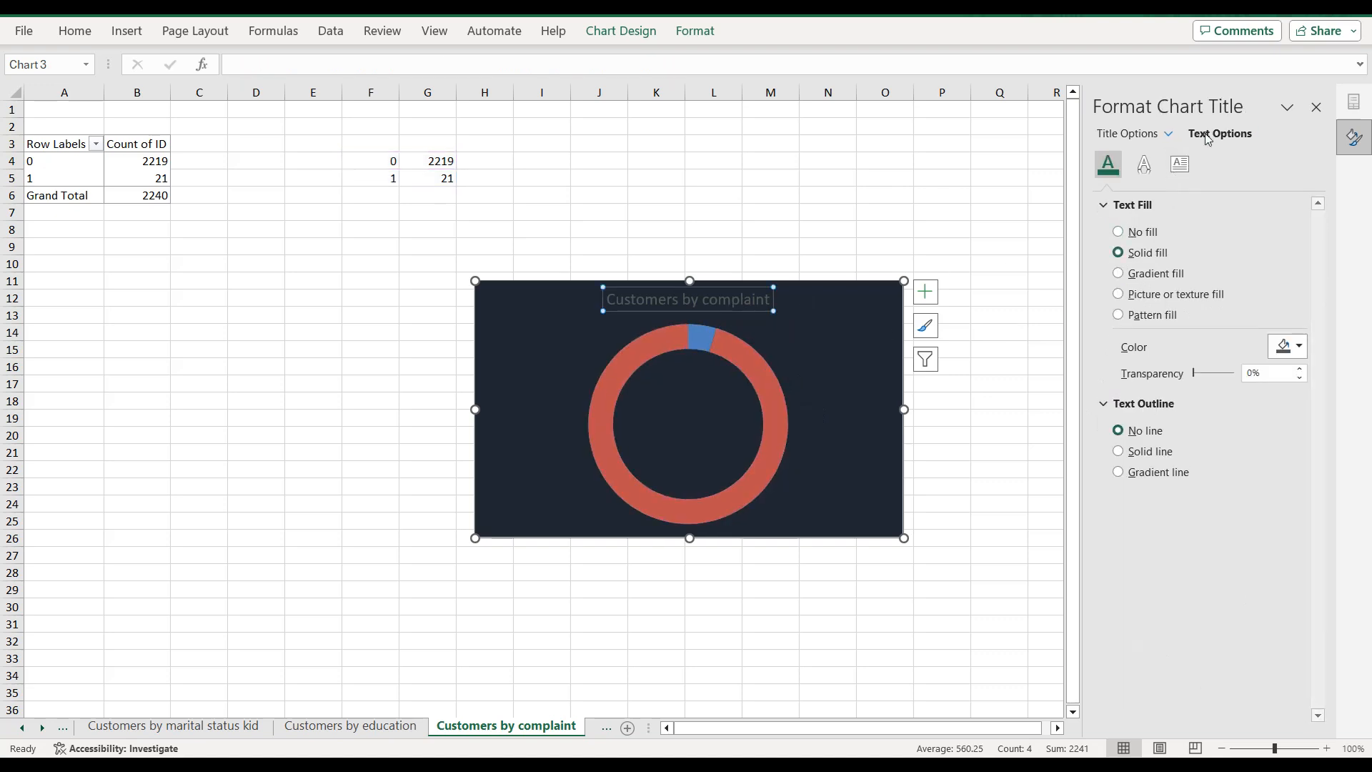
left_click(1283, 348)
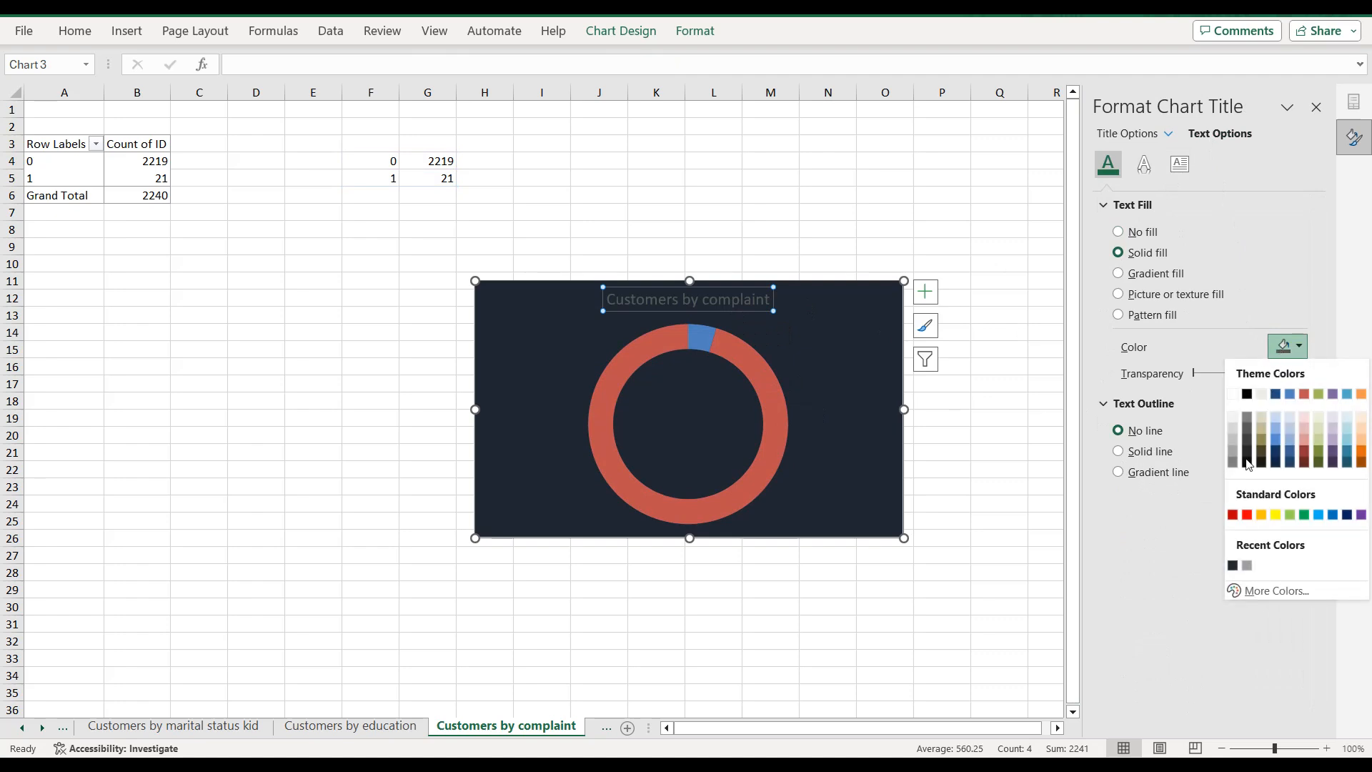
left_click(1254, 566)
Step: Add data labels to the doughnut that show category name and percentage along with the value
left_click(781, 361)
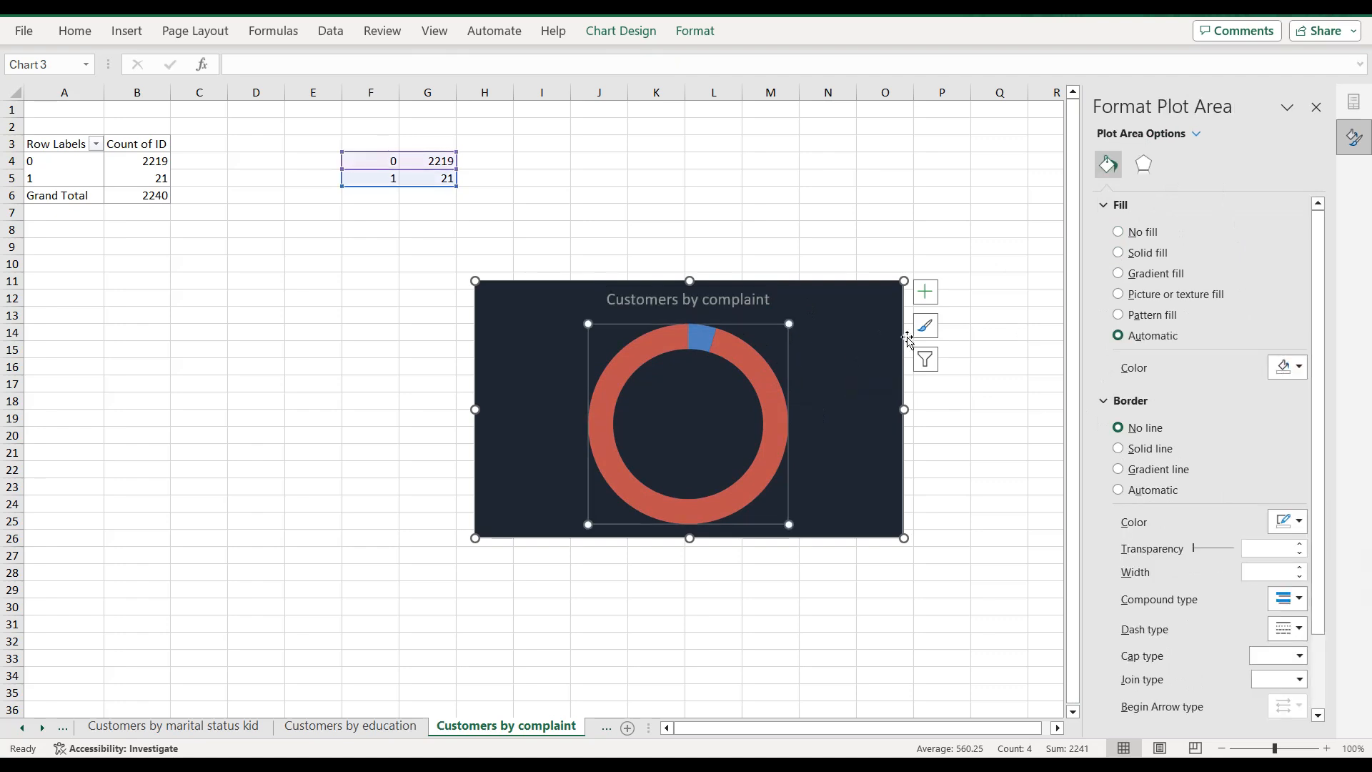
left_click(927, 294)
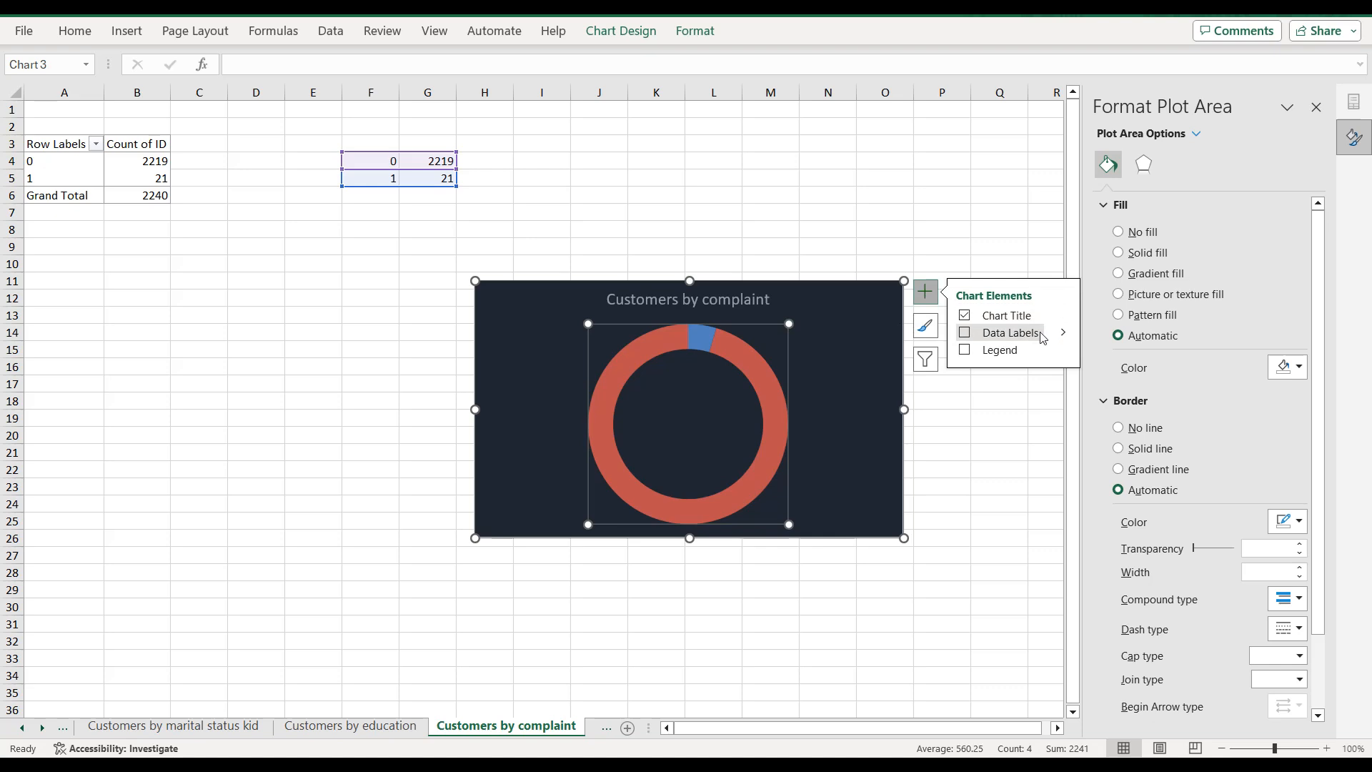
mouse_move(1067, 336)
left_click(1127, 384)
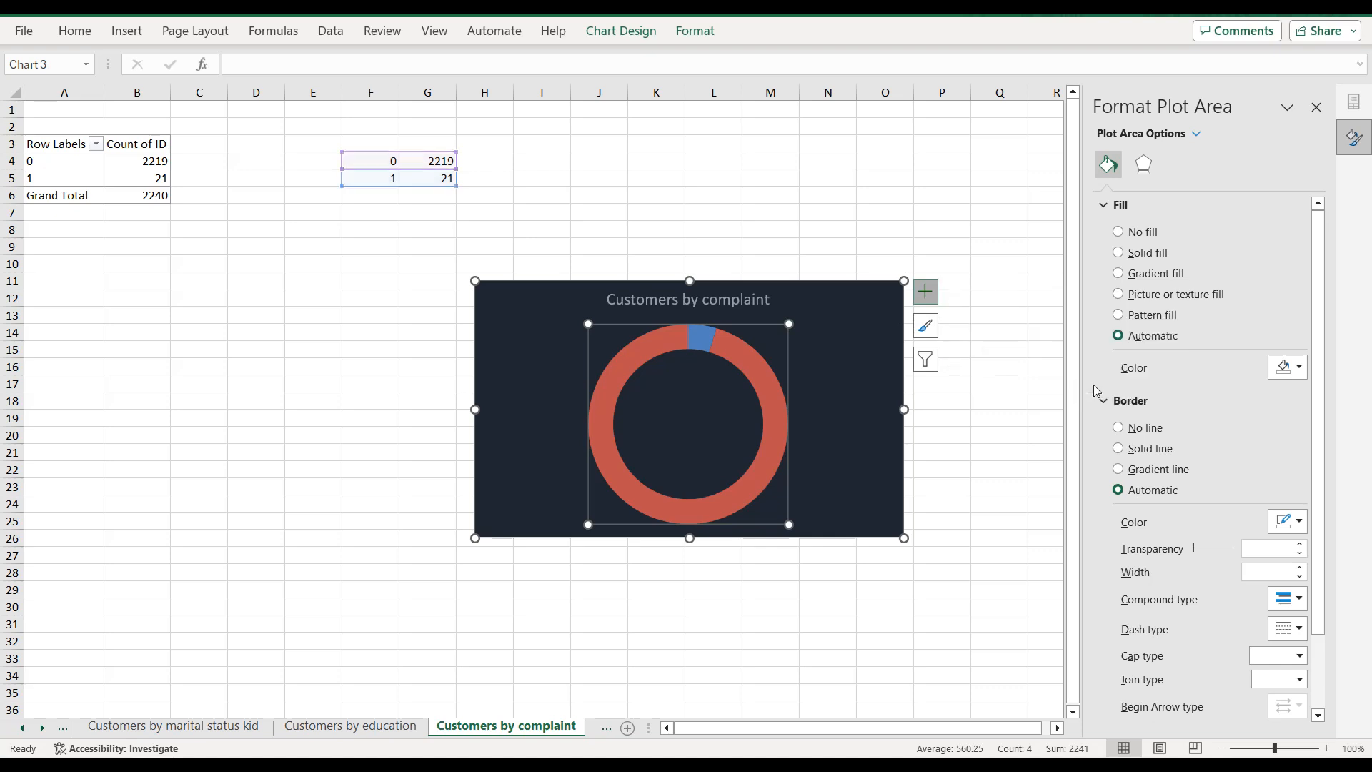
left_click(1216, 165)
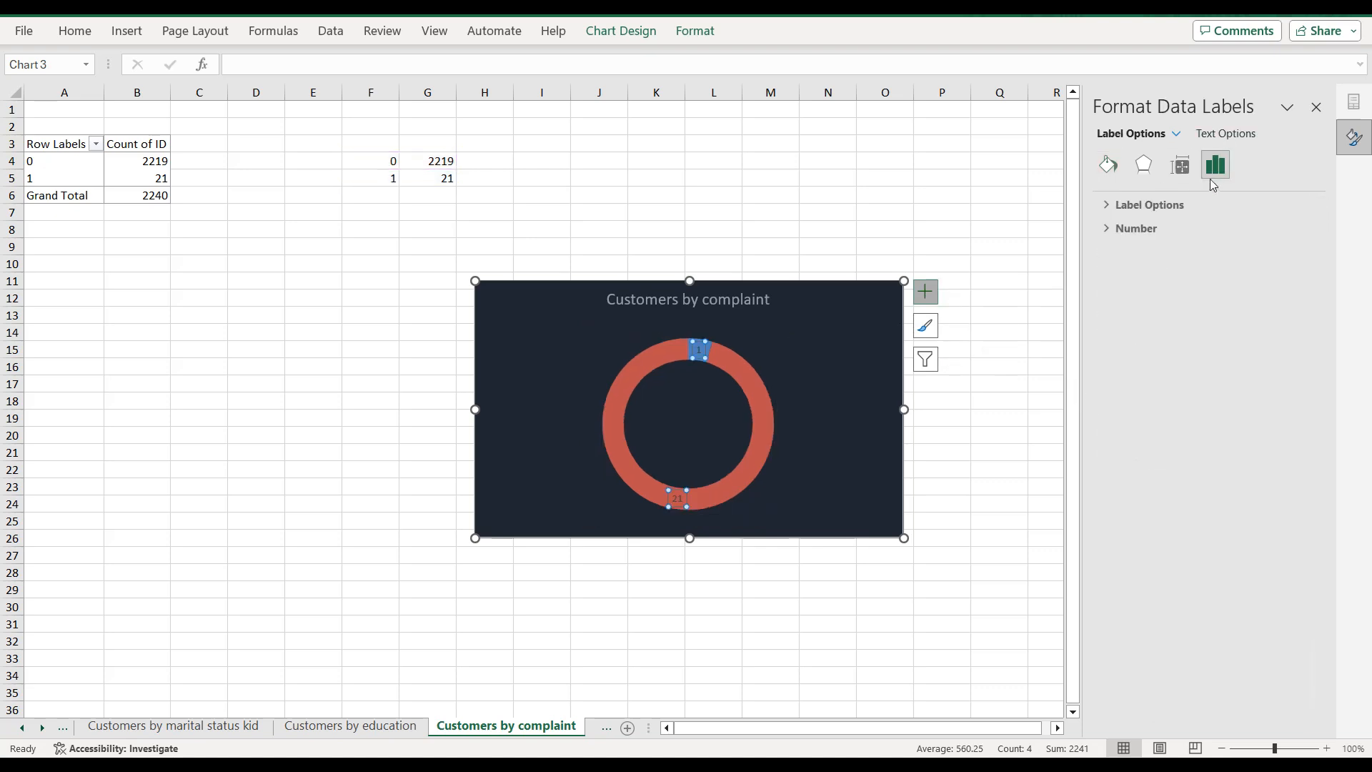
left_click(1107, 207)
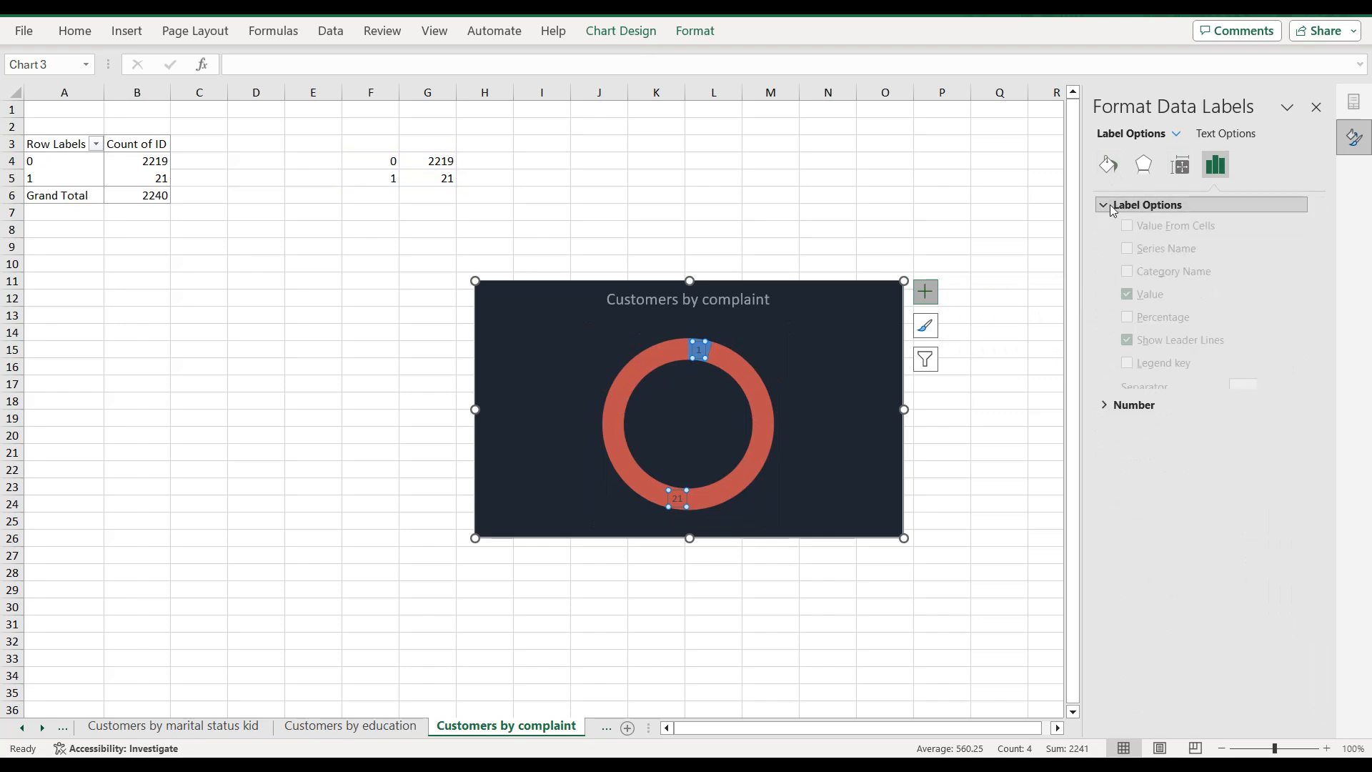
left_click(1127, 290)
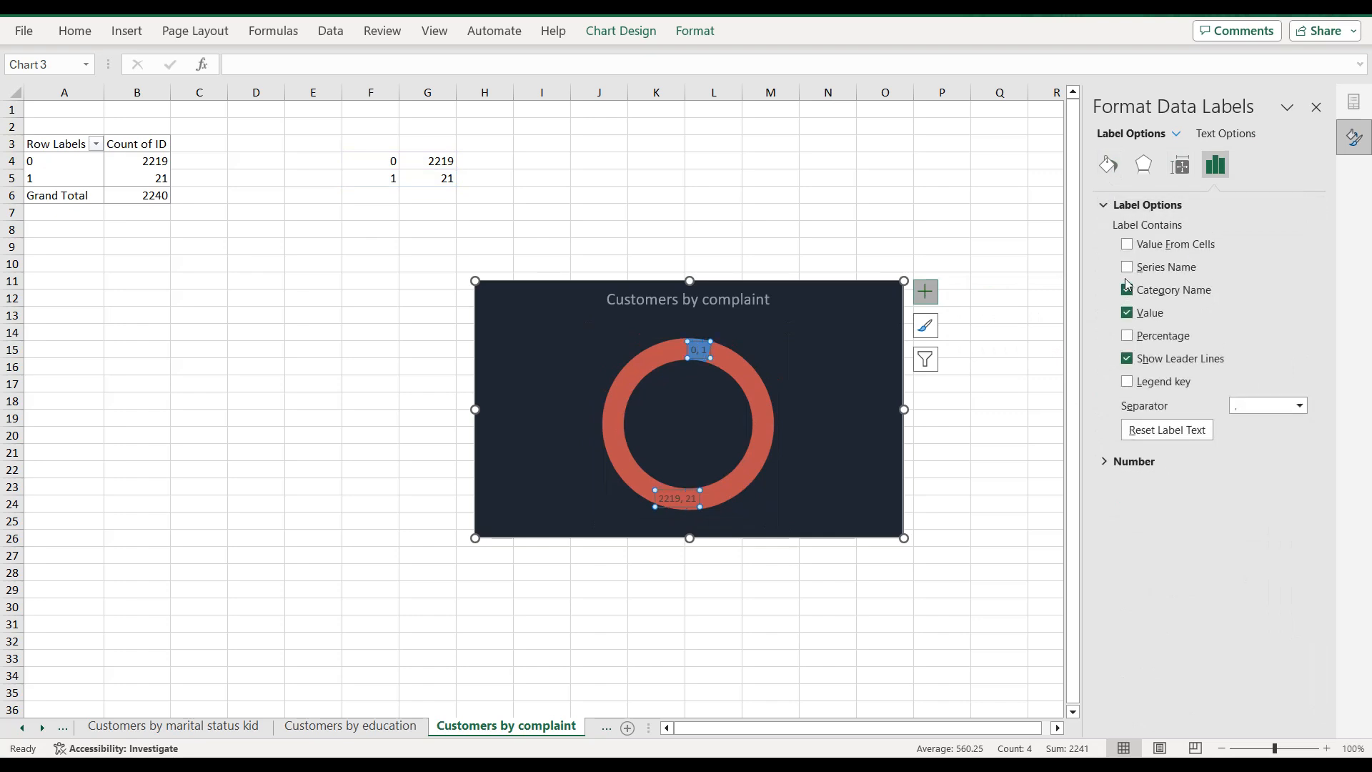
left_click(1128, 338)
Step: Set the data labels' text fill to the recently used light gray
left_click(1226, 136)
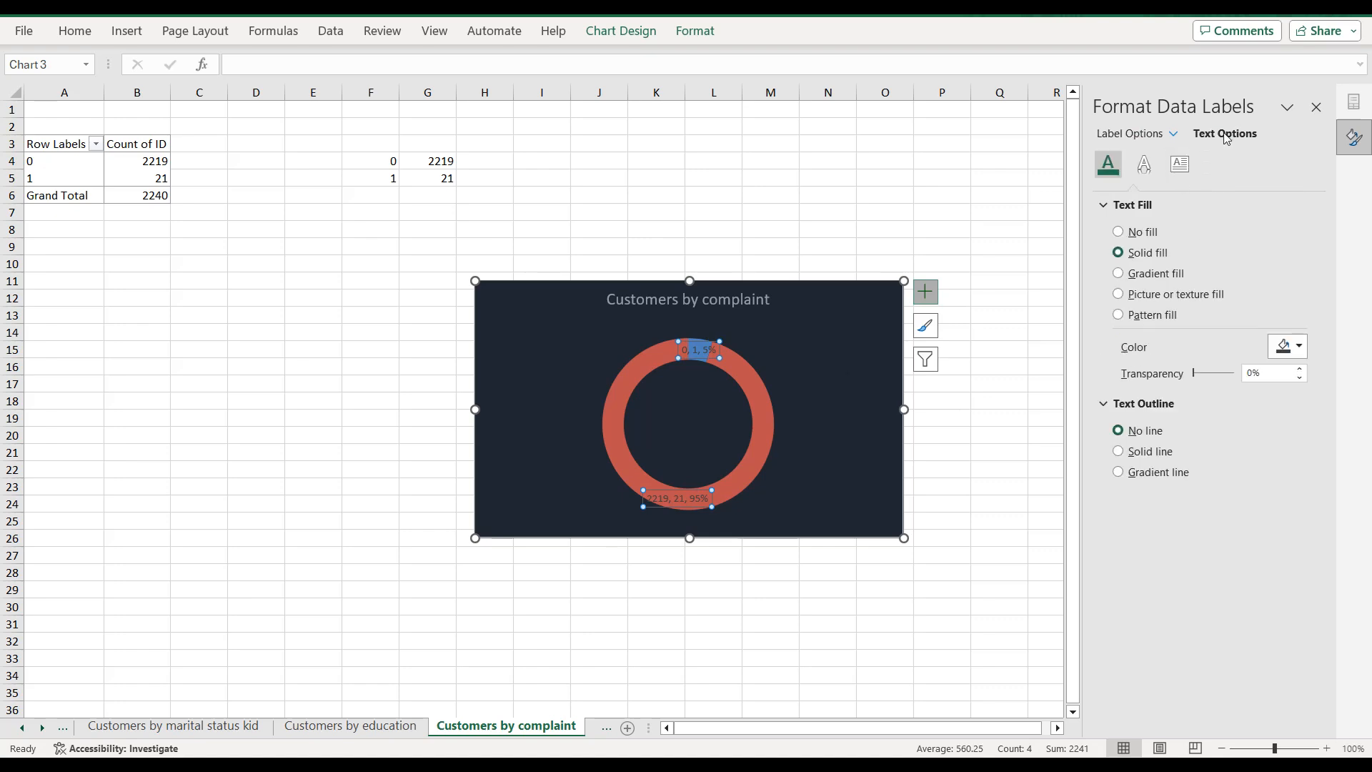
left_click(1283, 348)
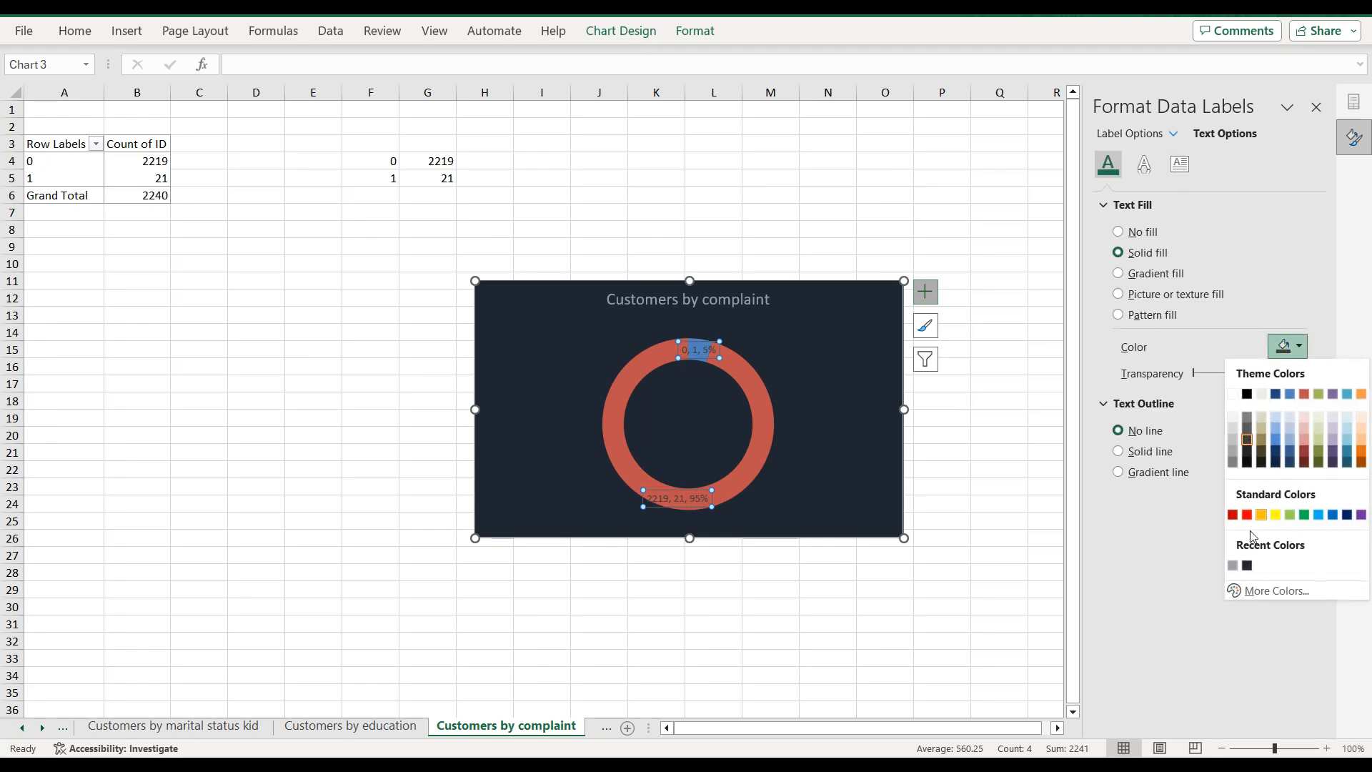
left_click(1234, 566)
left_click(762, 335)
Step: Move both data labels off the ring, the small slice's above it and the large slice's to its lower left
left_click(697, 353)
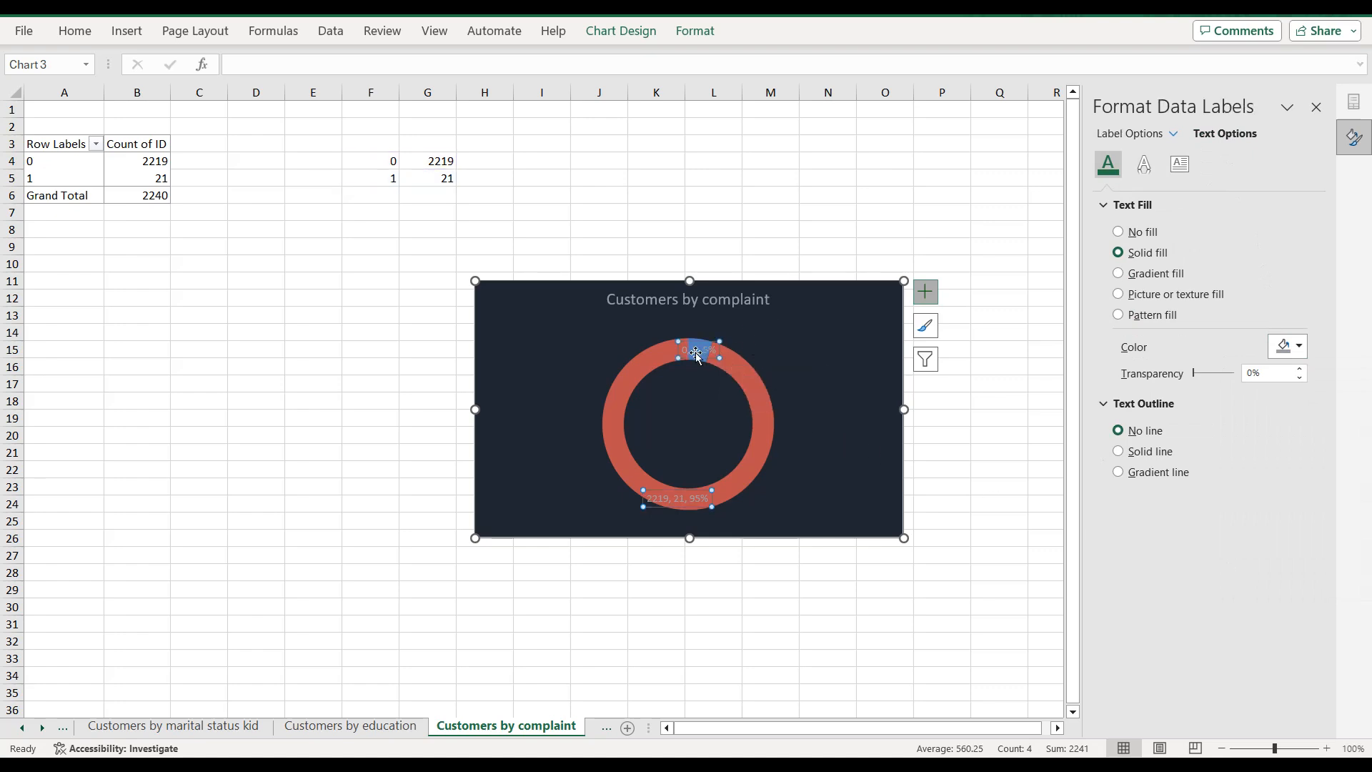
left_click(708, 343)
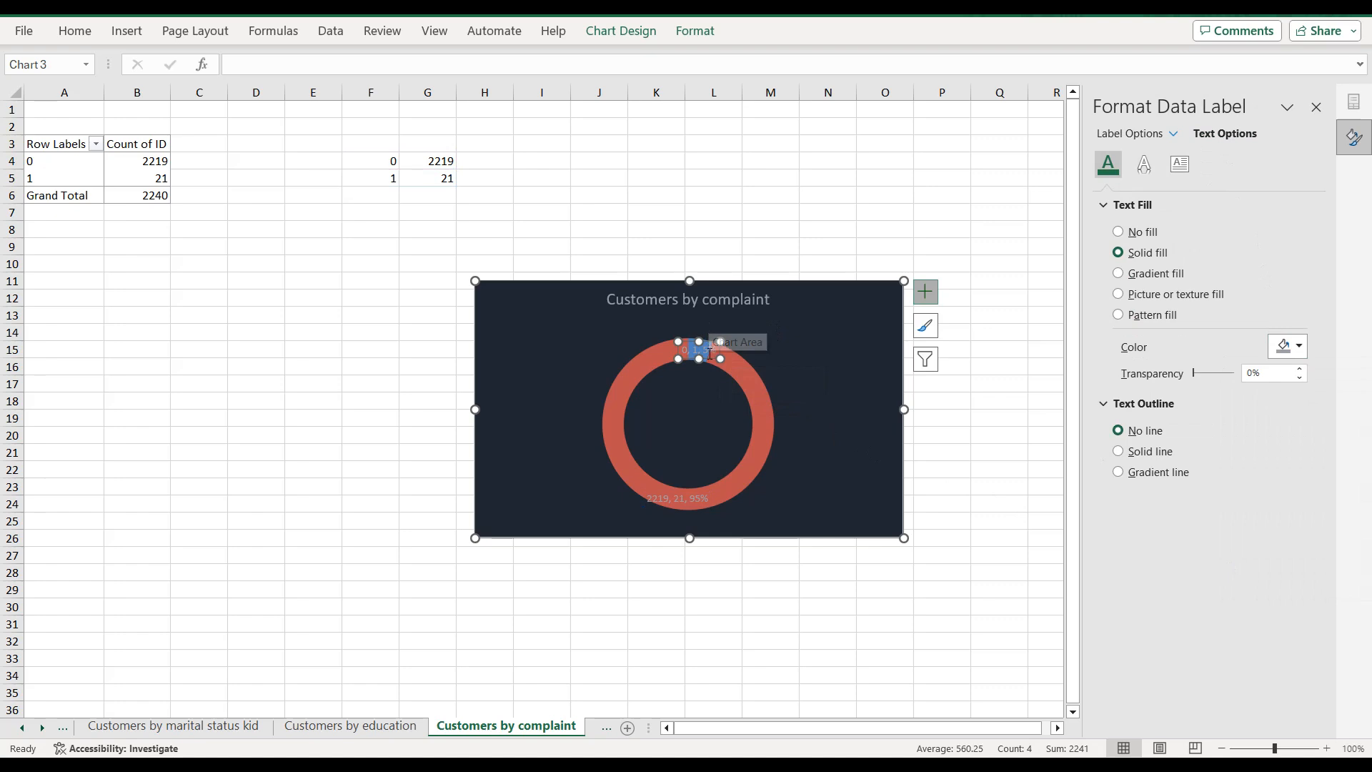
left_click_drag(704, 350, 720, 328)
left_click(693, 493)
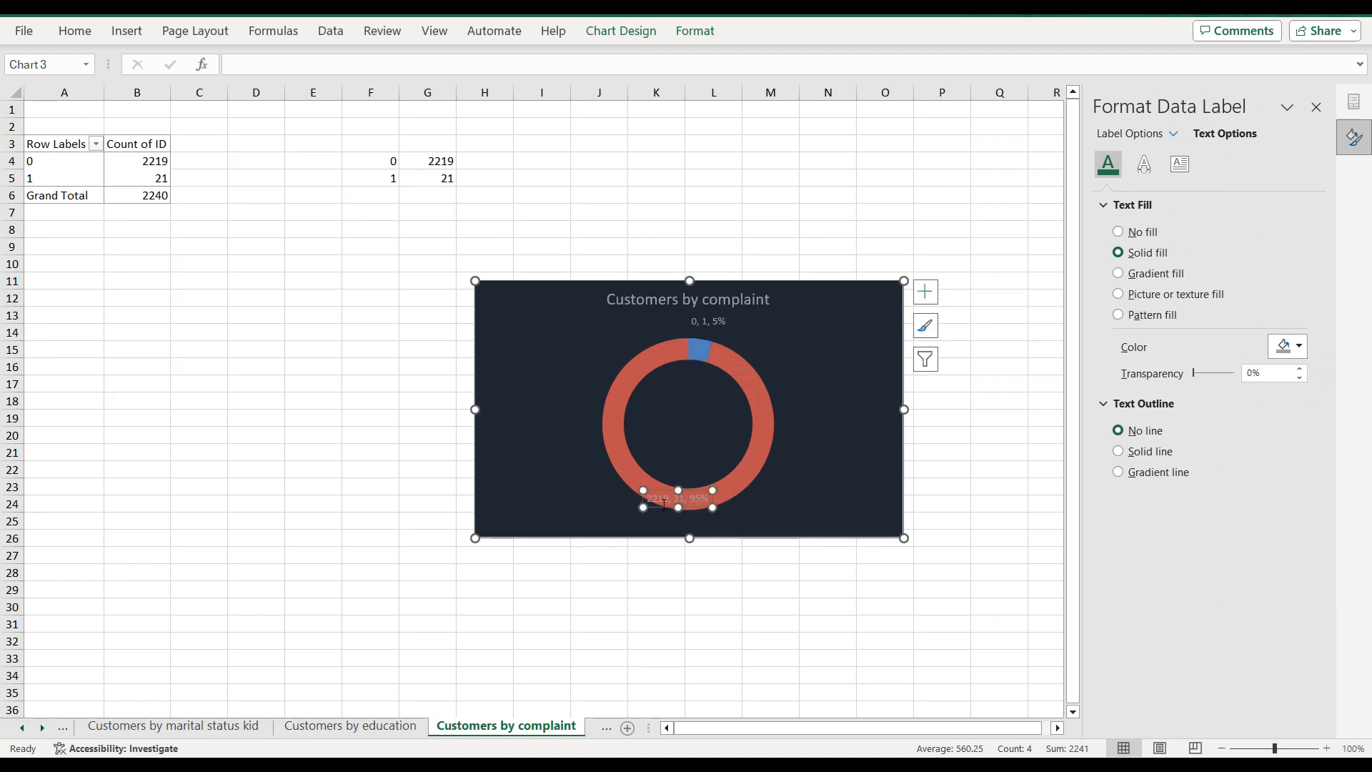
left_click_drag(661, 506, 587, 518)
Step: Set the doughnut hole size to 60%
left_click(694, 506)
left_click(1255, 317)
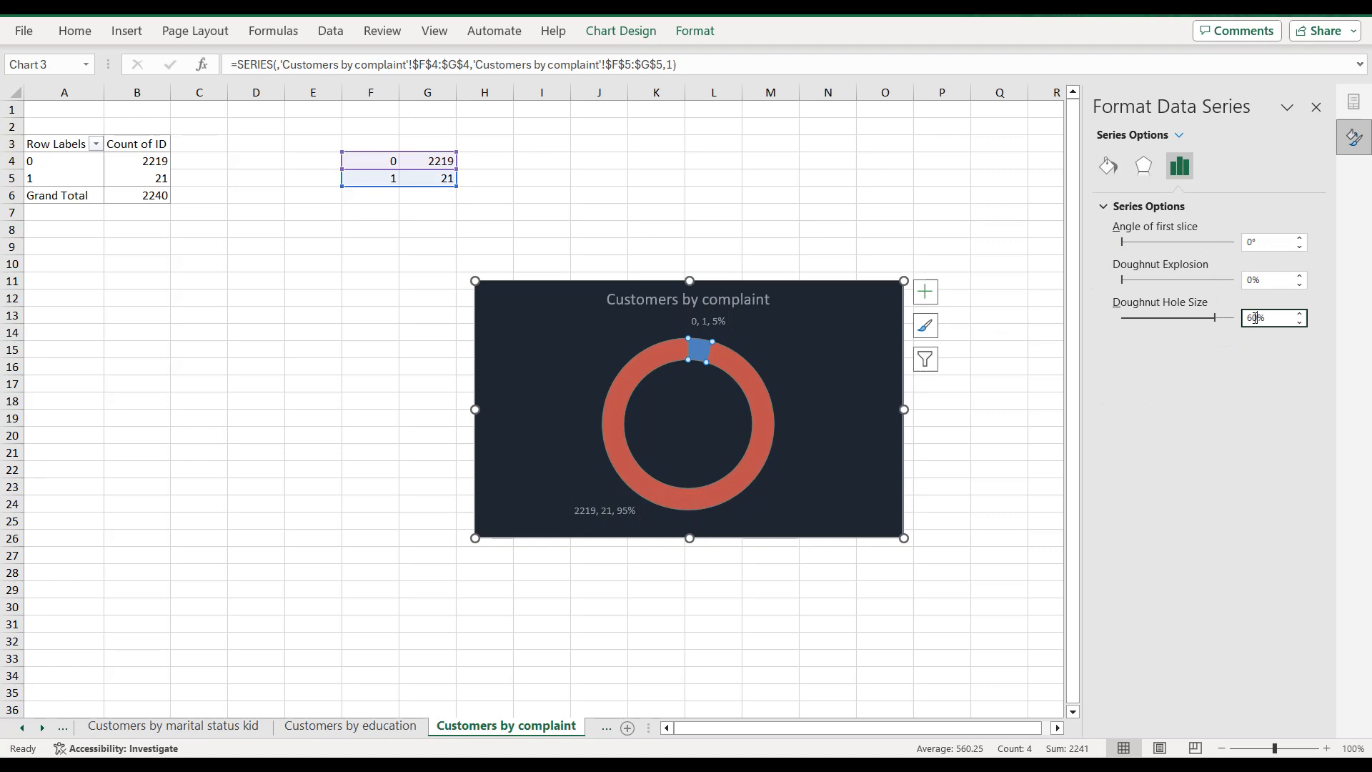
key("Return")
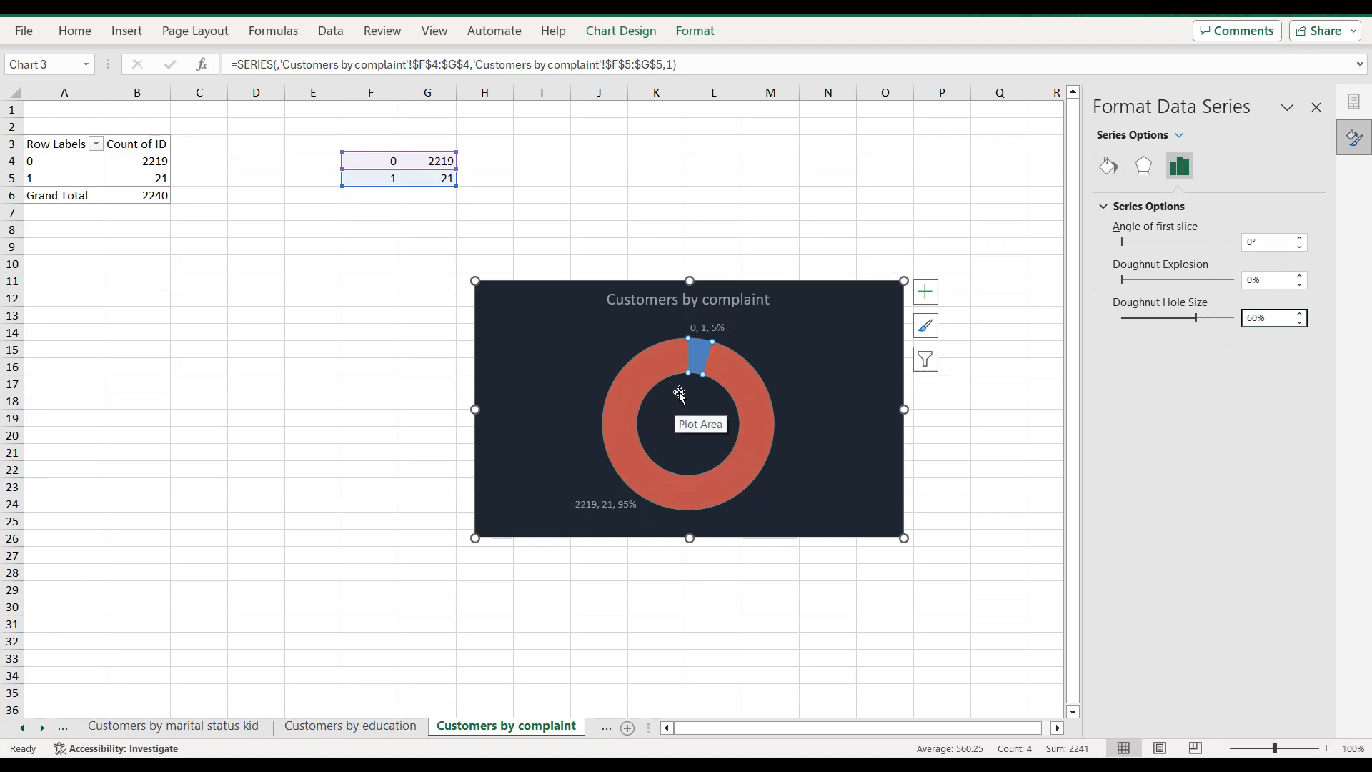
Step: Fill the doughnut's large slice with medium gray and its small slice with white
left_click(735, 384)
left_click(1108, 166)
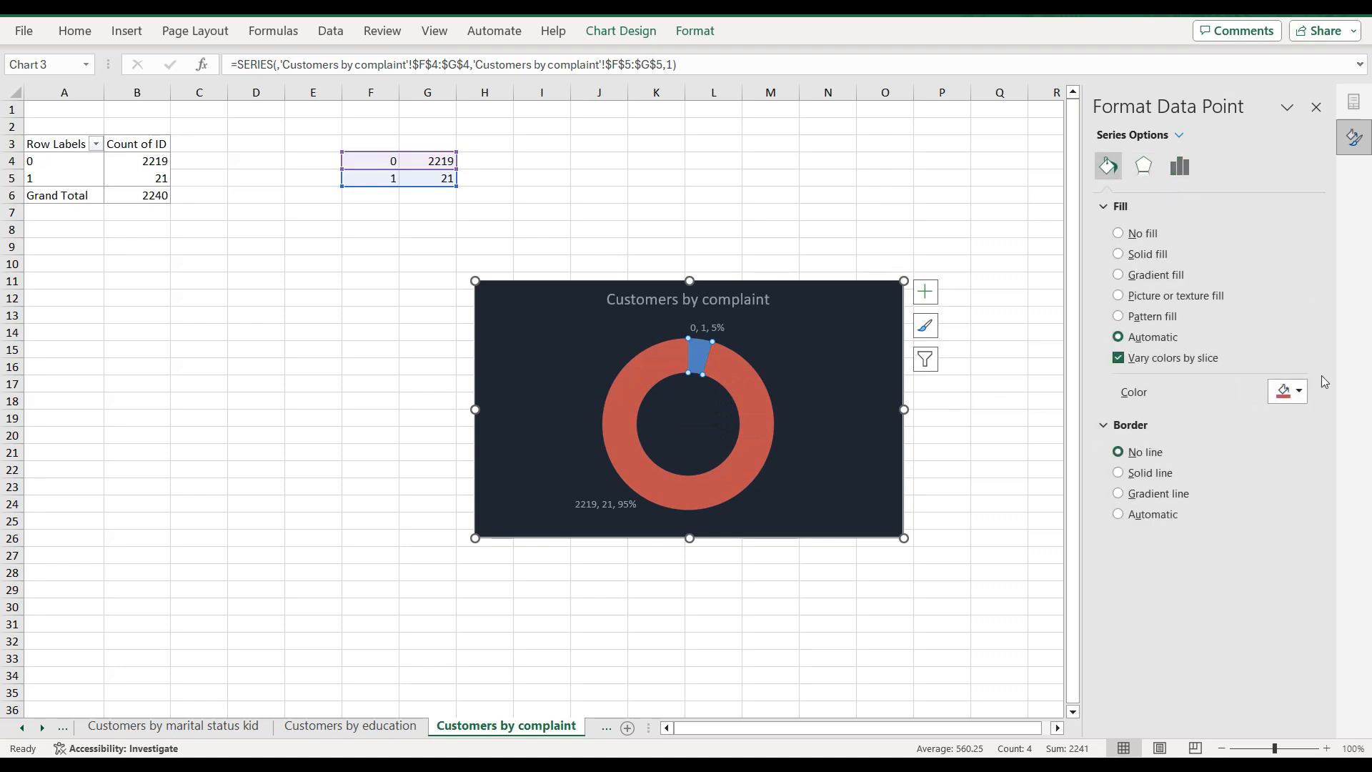
left_click(1293, 391)
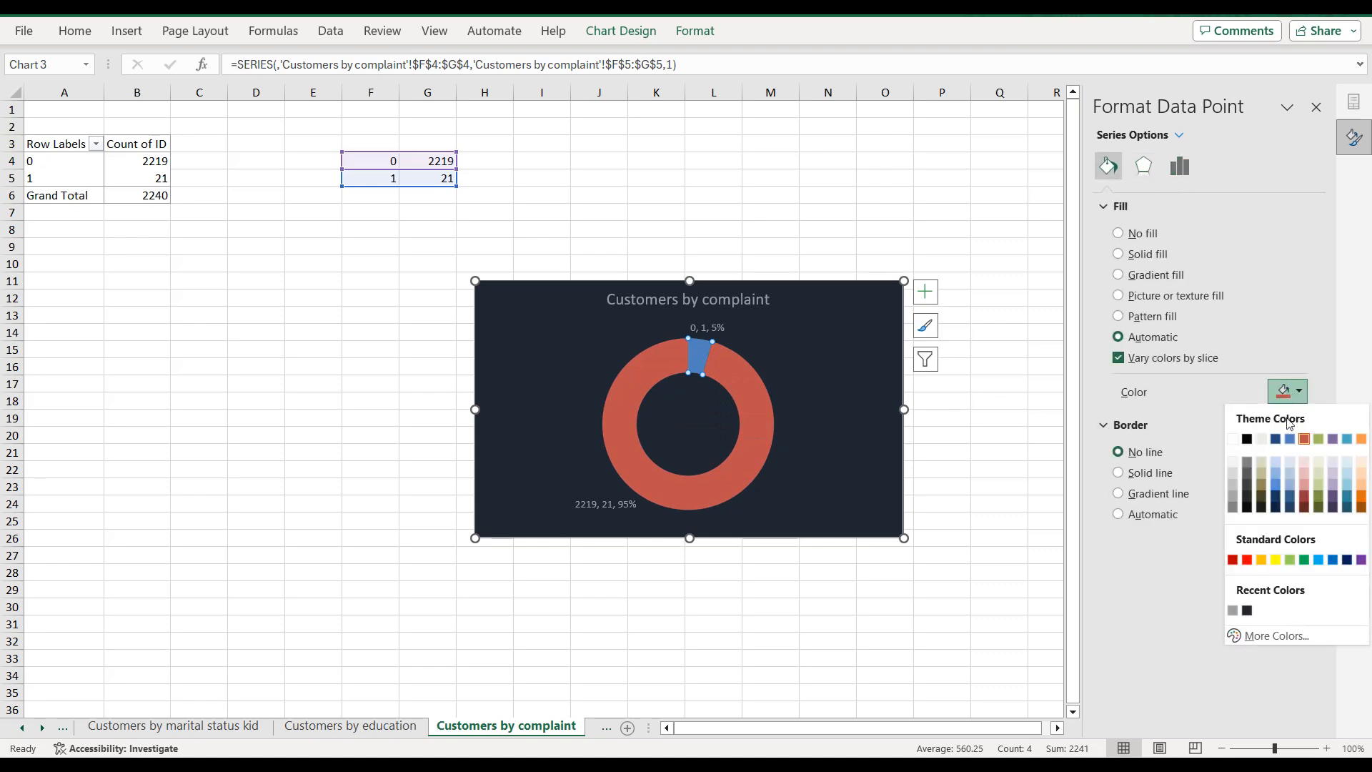
left_click(1261, 506)
left_click(1306, 392)
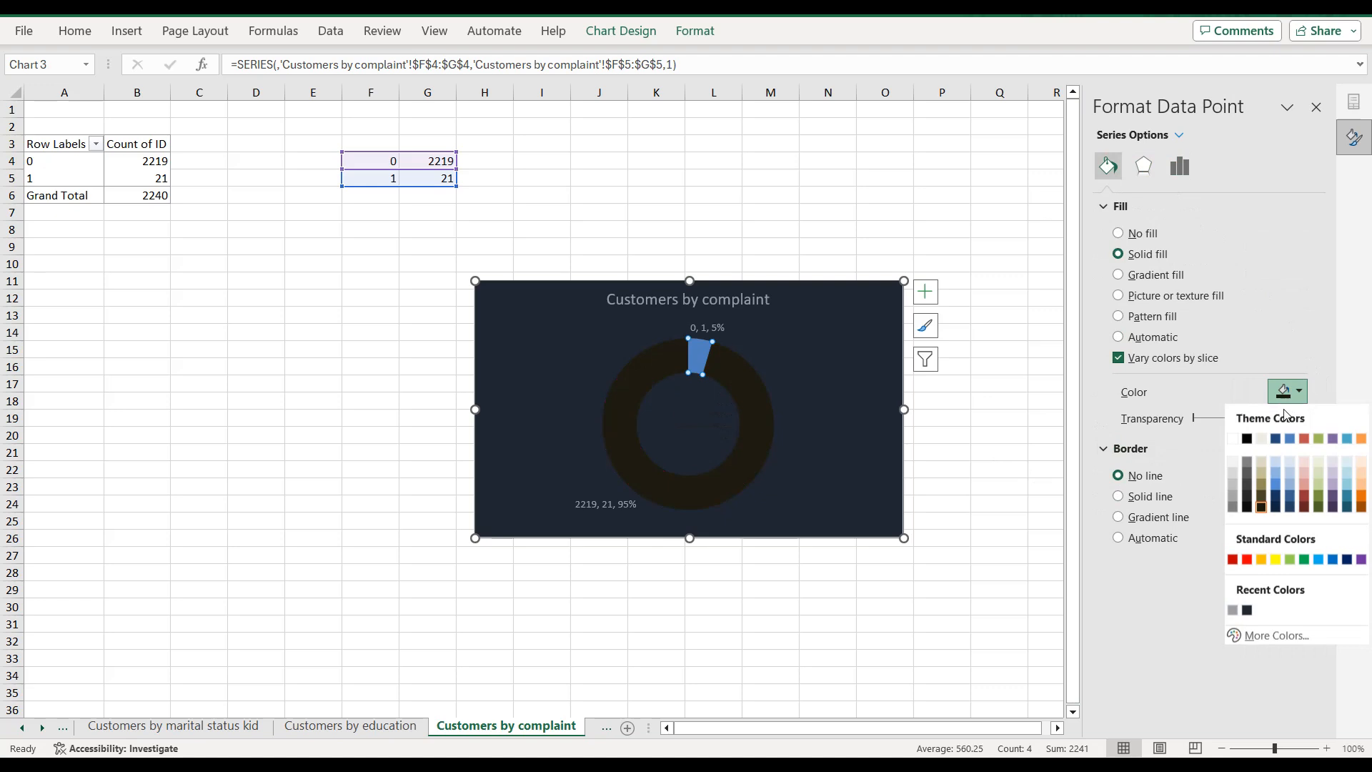
left_click(1234, 507)
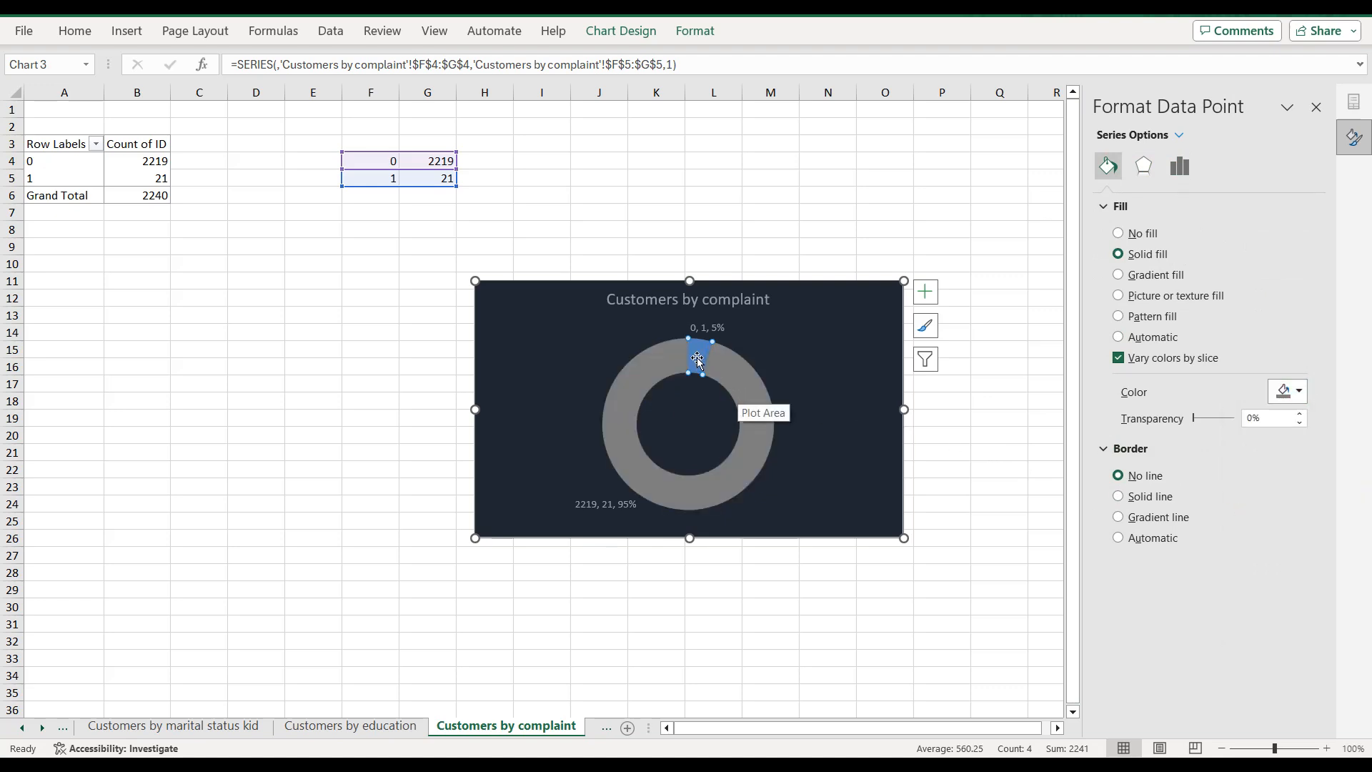
left_click(1280, 399)
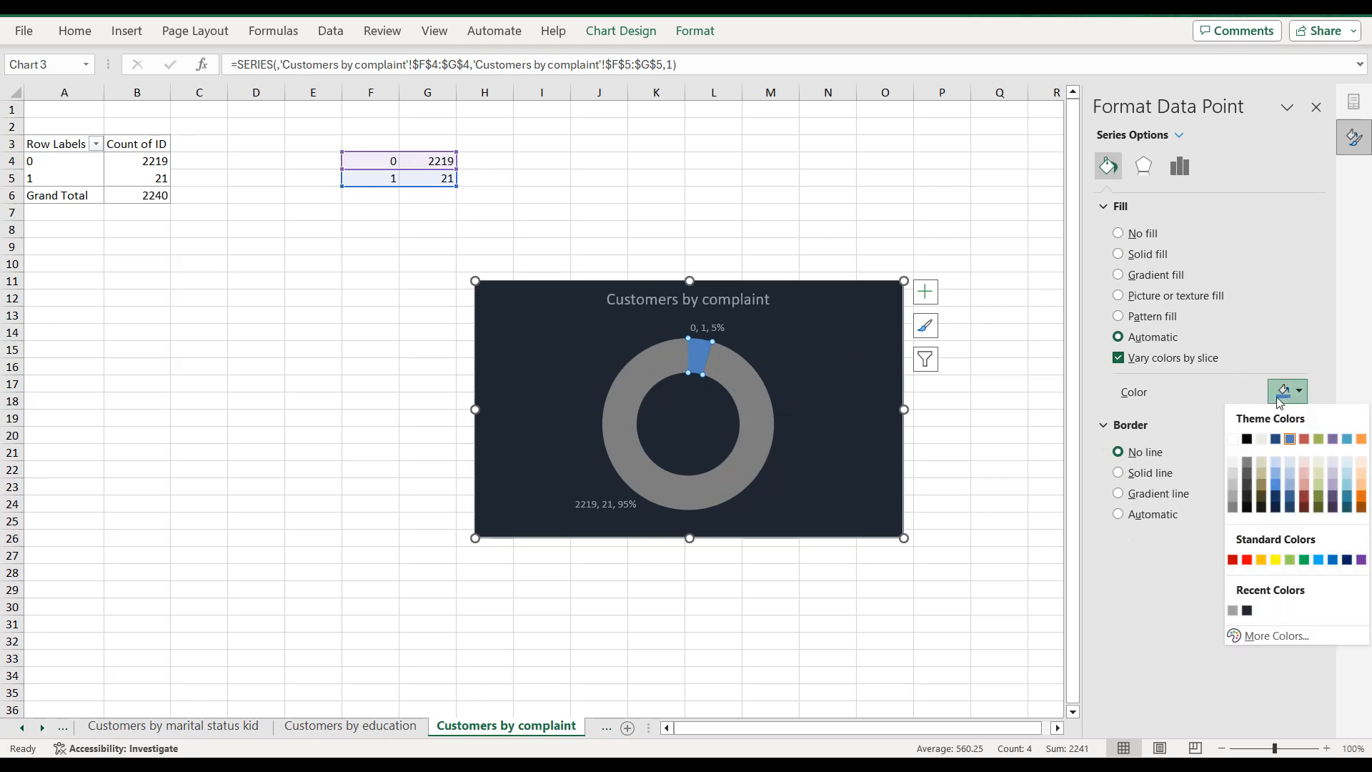
left_click(1237, 441)
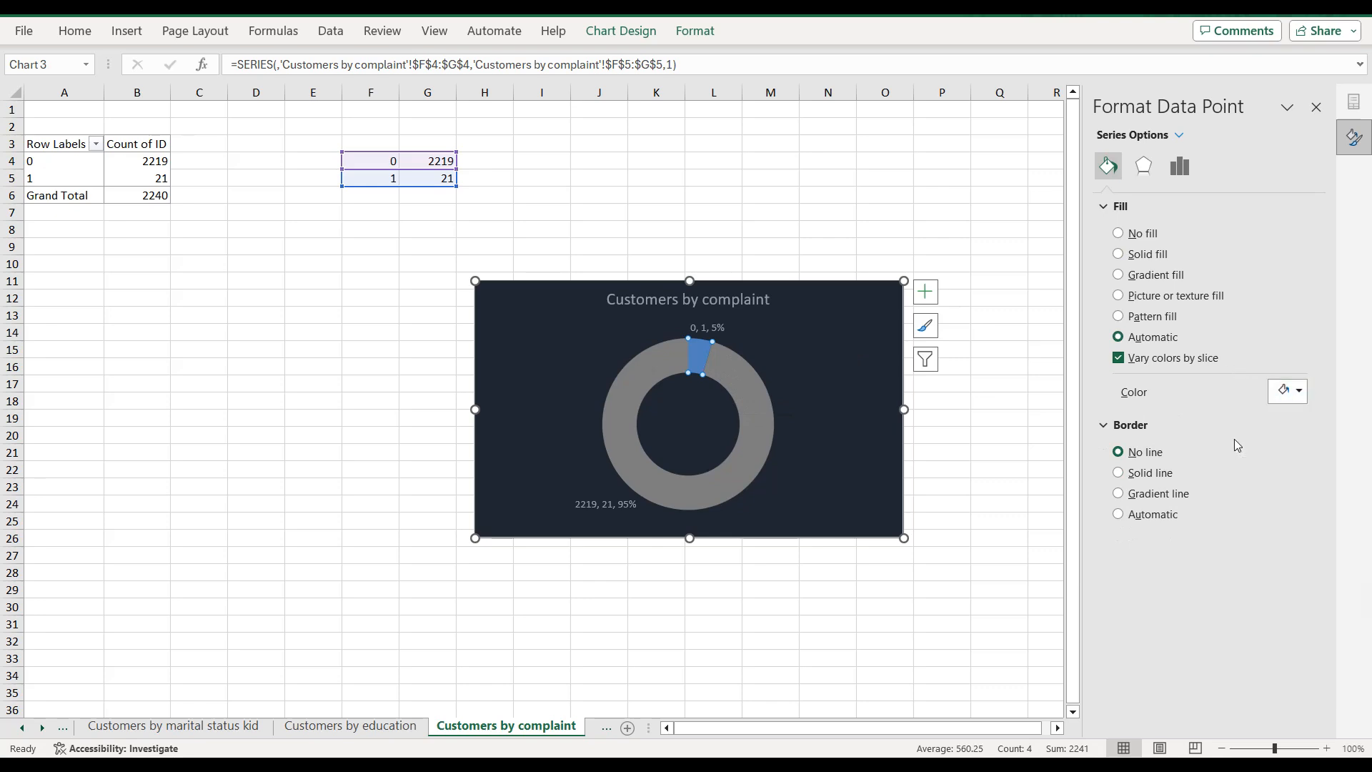
Step: Copy the whole Customers by complaint chart onto the dashboard sheet and shift it slightly up and left
left_click(557, 312)
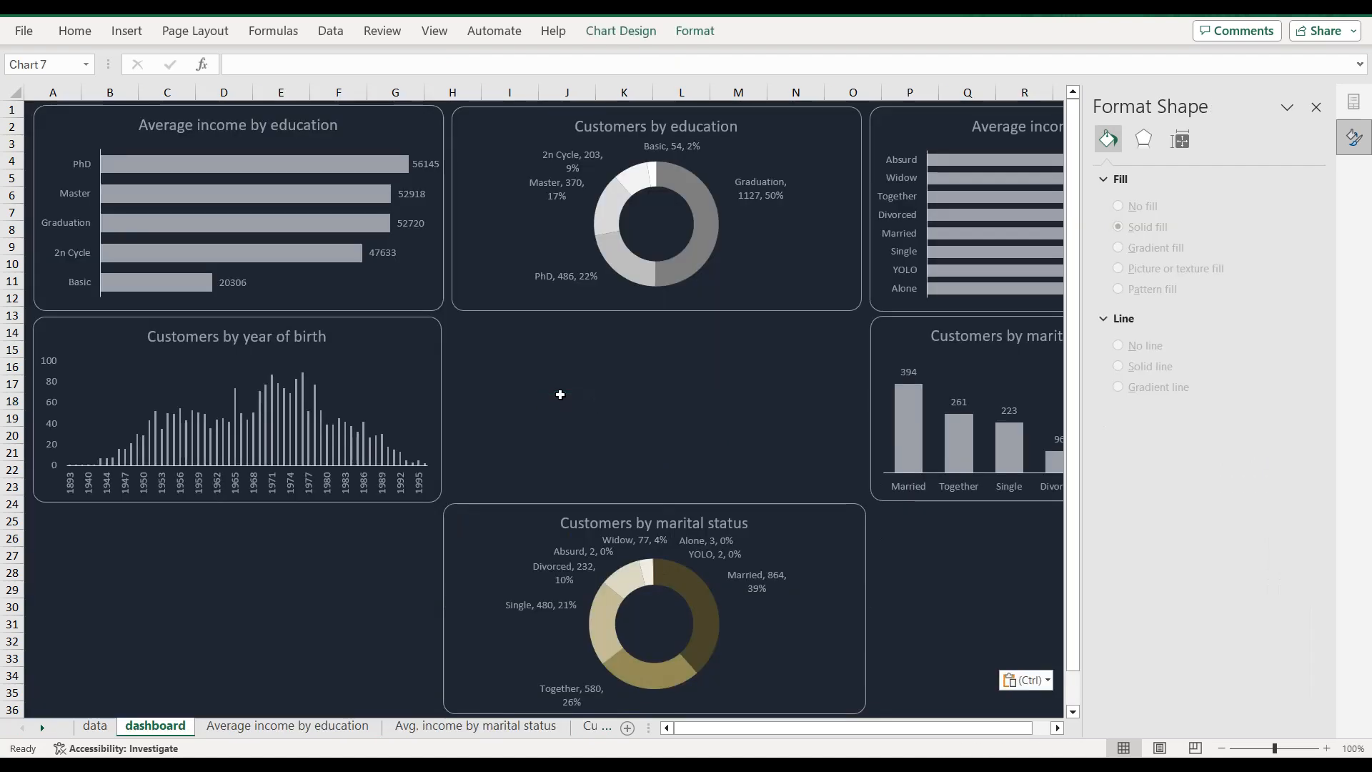
key("ctrl+v")
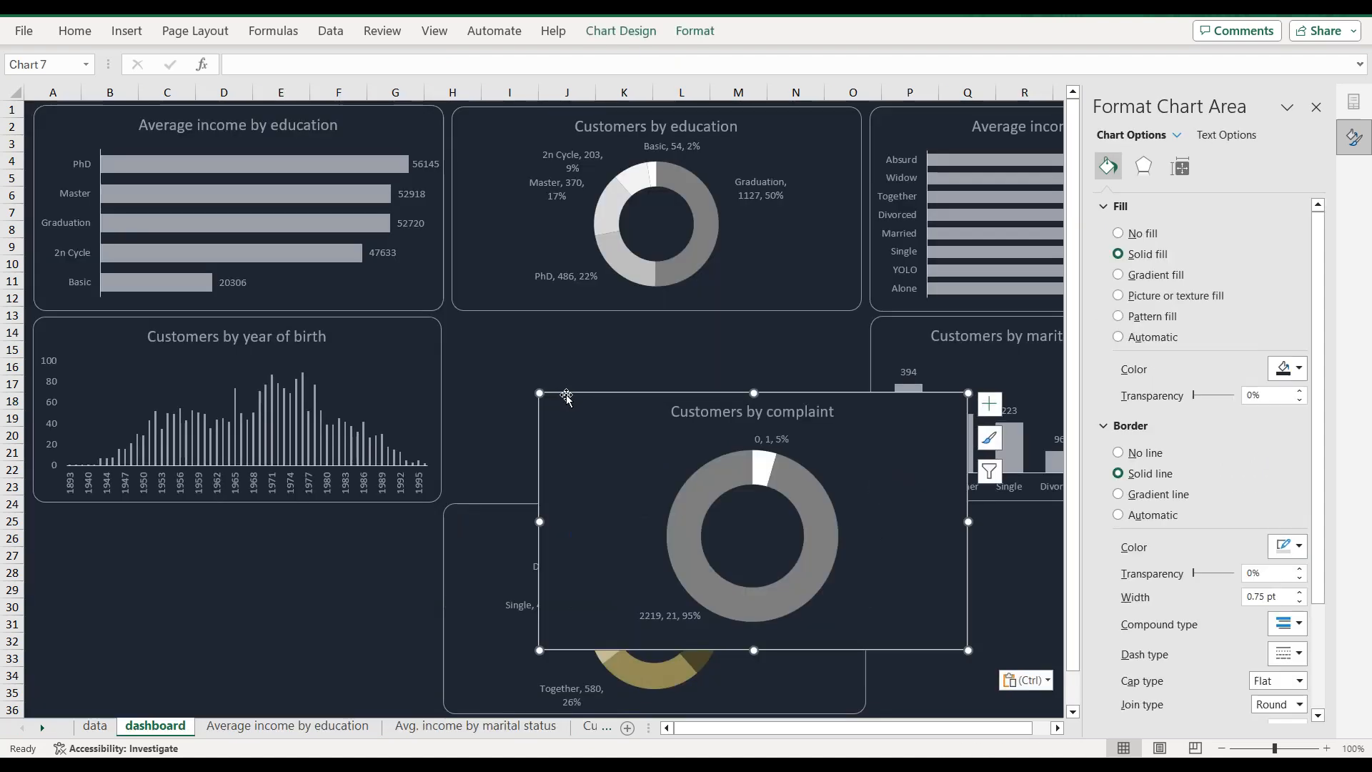
left_click_drag(572, 380, 481, 331)
Step: Give the pasted complaint chart a solid gray border with rounded corners, matching the other dashboard charts
left_click(545, 390)
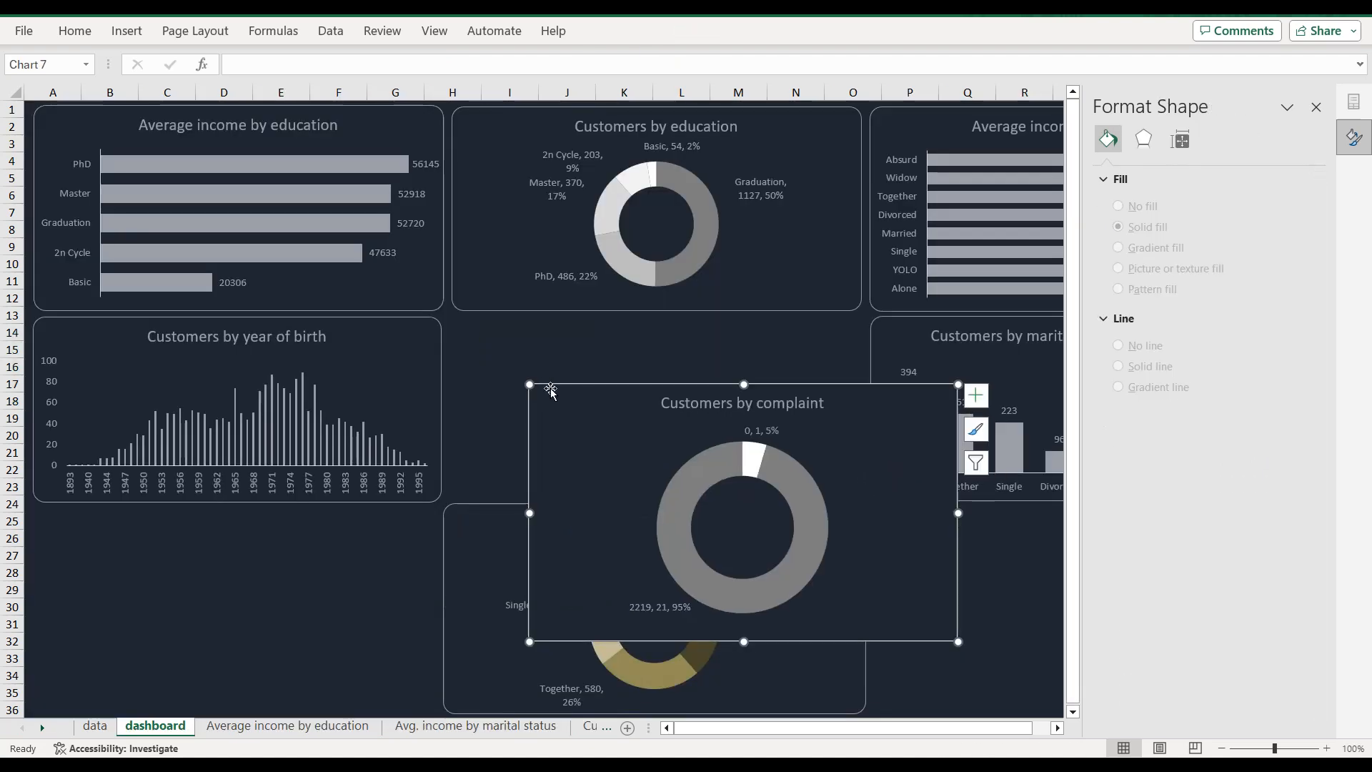
scroll(1238, 488, "down", 4)
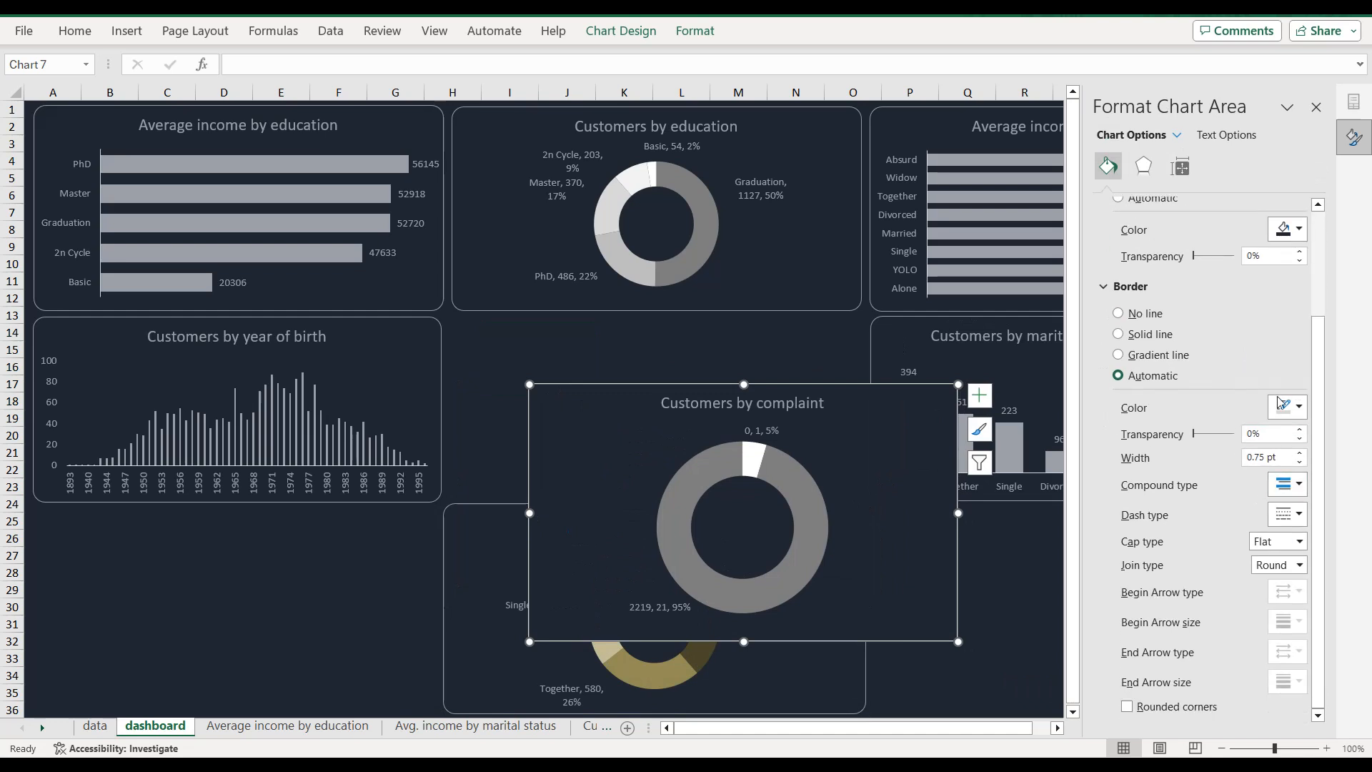
left_click(1291, 407)
left_click(1232, 626)
left_click(1127, 708)
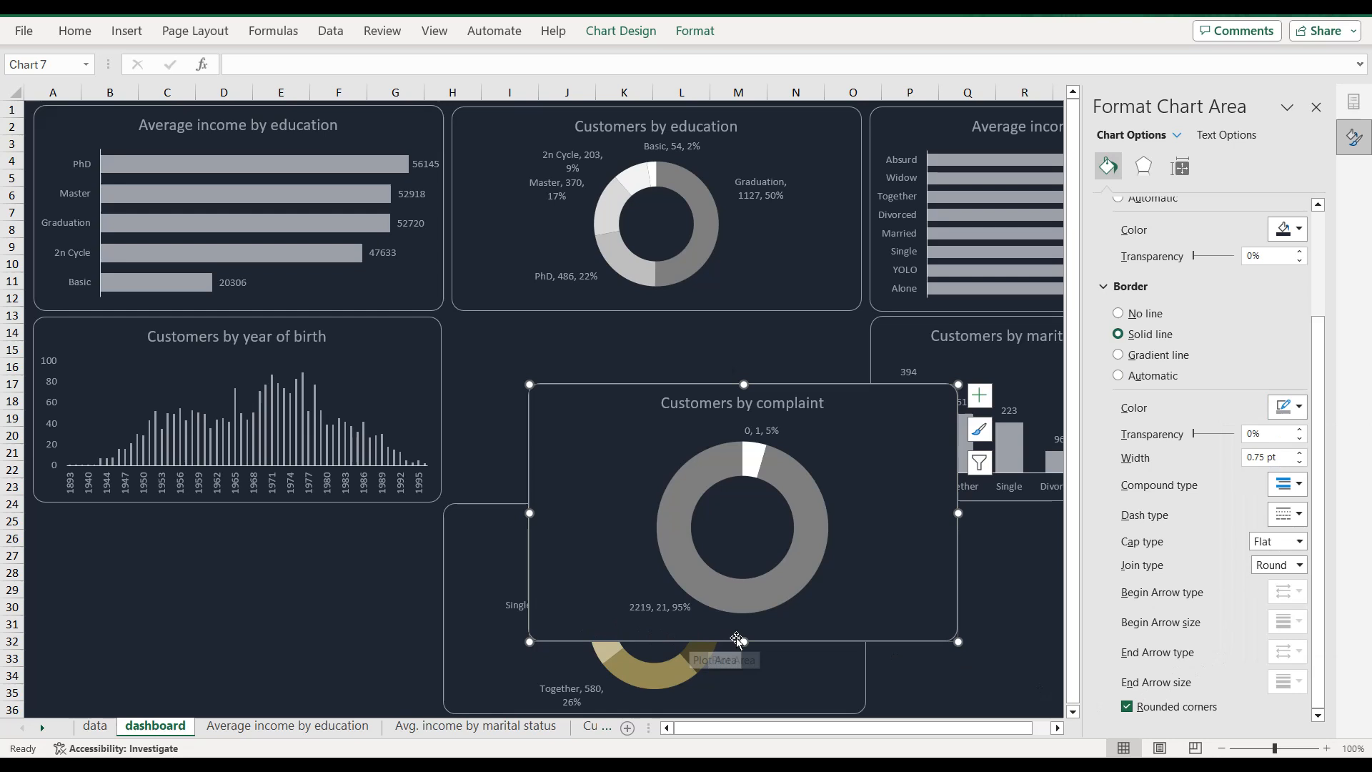
Step: Reduce the complaint chart's height and width and place it directly beneath the Customers by education chart
left_click_drag(745, 641, 744, 557)
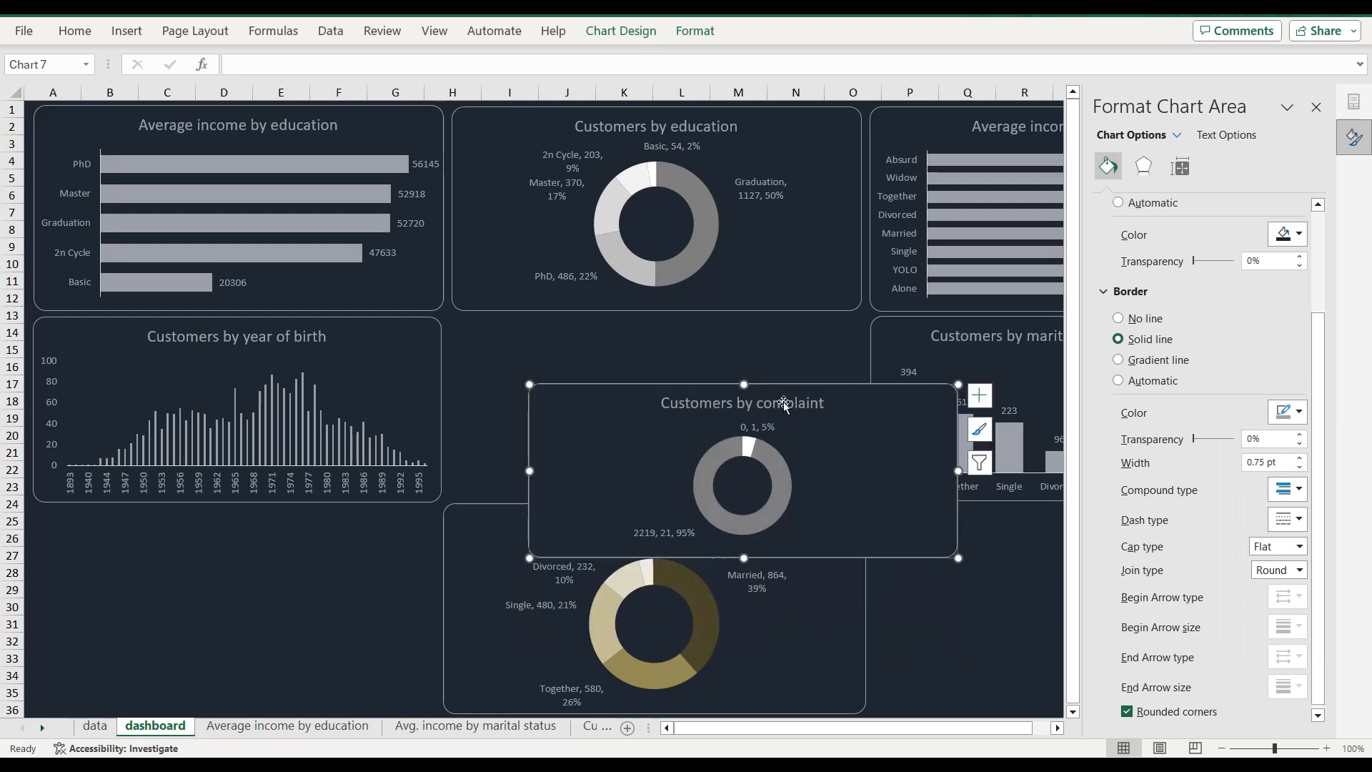
left_click_drag(792, 386, 715, 319)
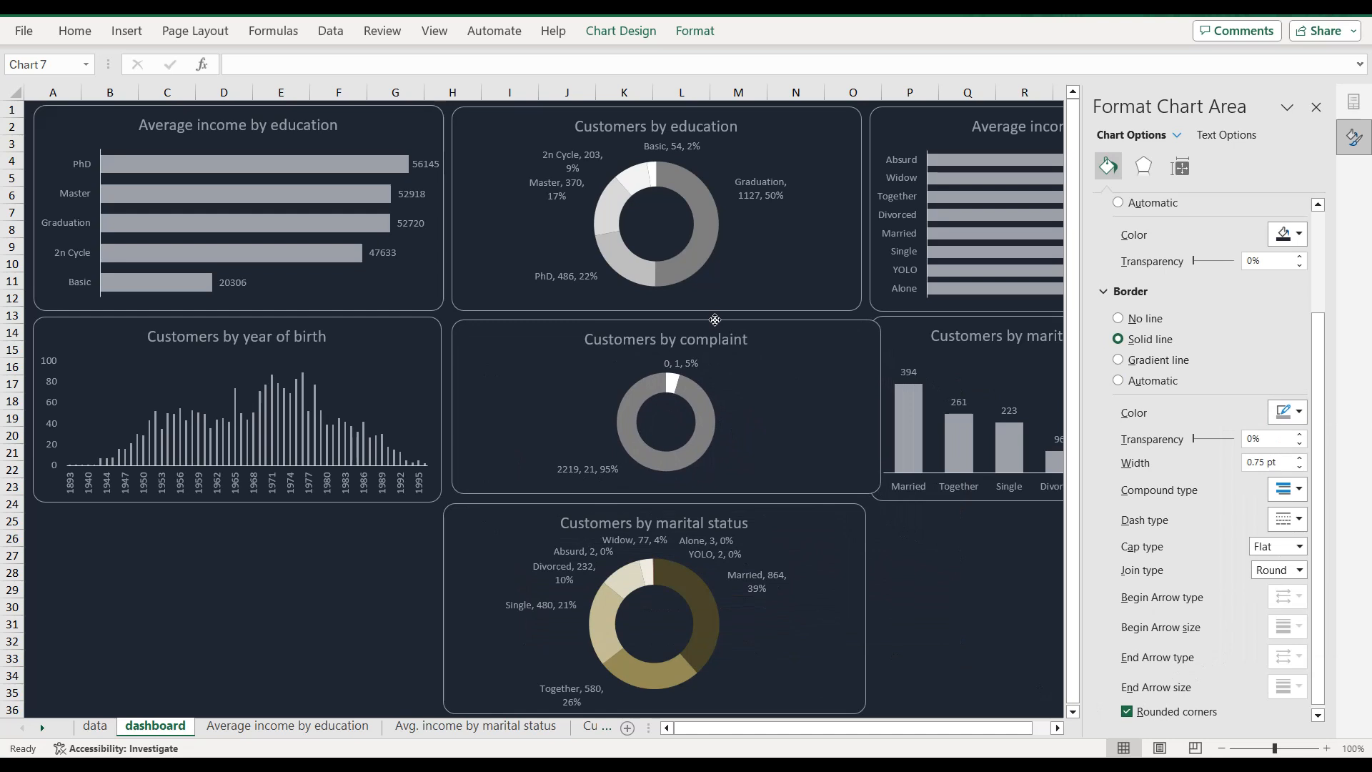
left_click_drag(881, 406, 862, 401)
Step: Lower the marital status doughnut chart's upper edge and extend the complaint chart's lower edge level with the neighboring charts
left_click(657, 505)
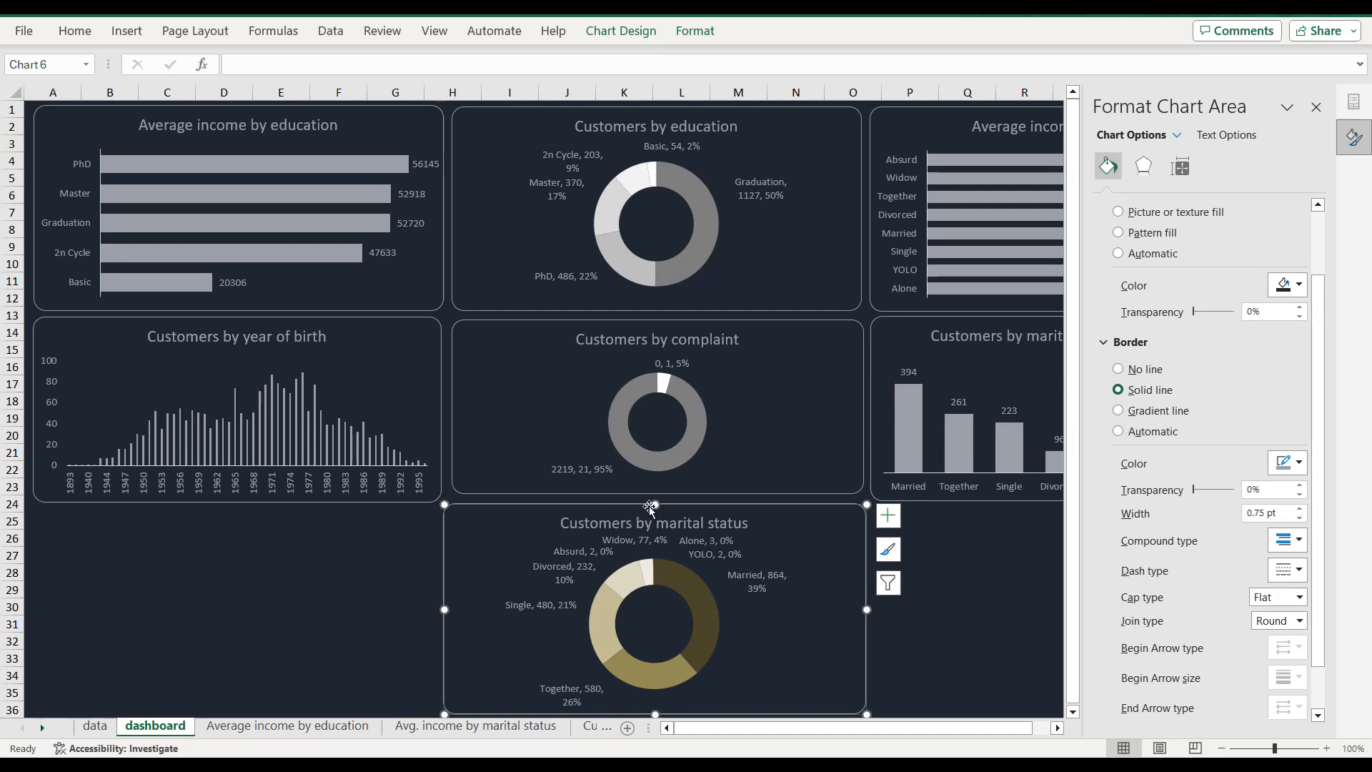
left_click_drag(653, 506, 659, 502)
left_click(651, 495)
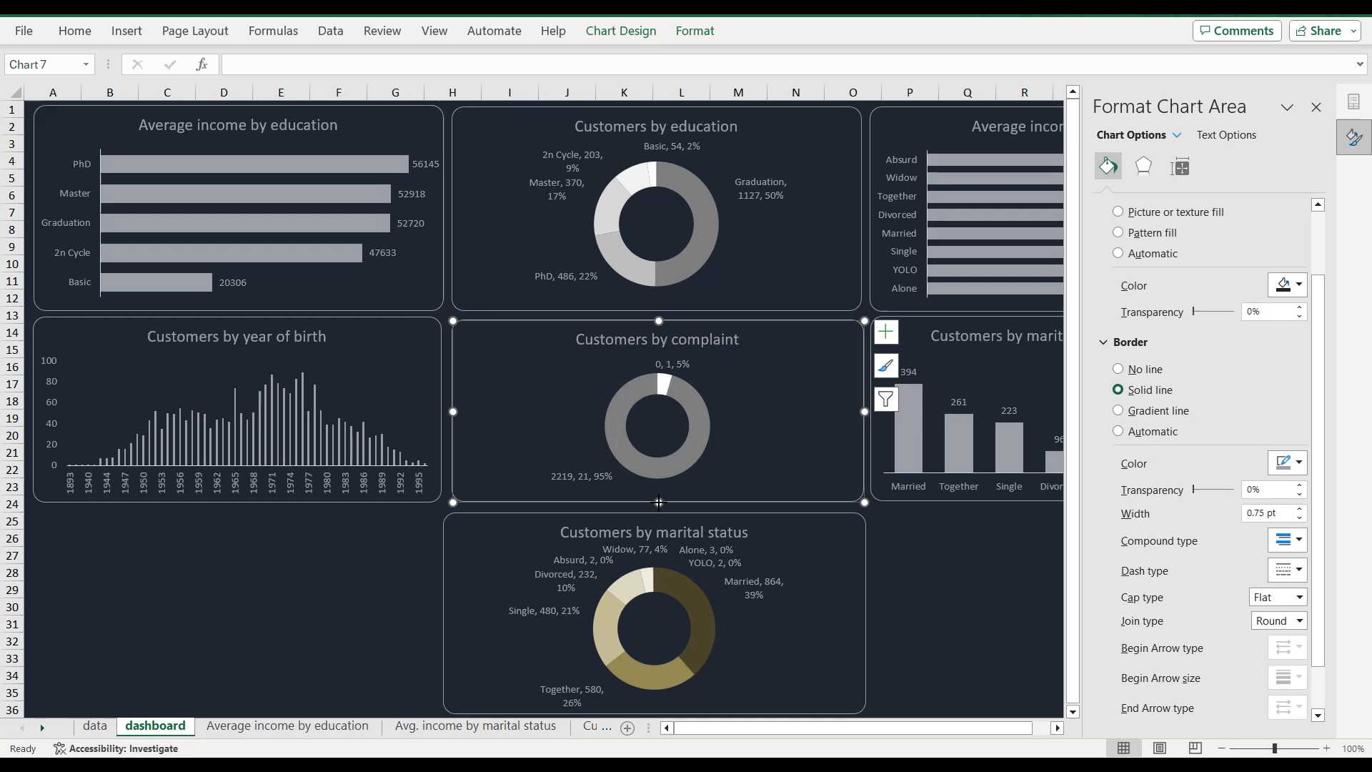
Step: Narrow the Customers by marital status chart slightly and nudge it right and up to line up beneath the complaint chart
left_click(757, 515)
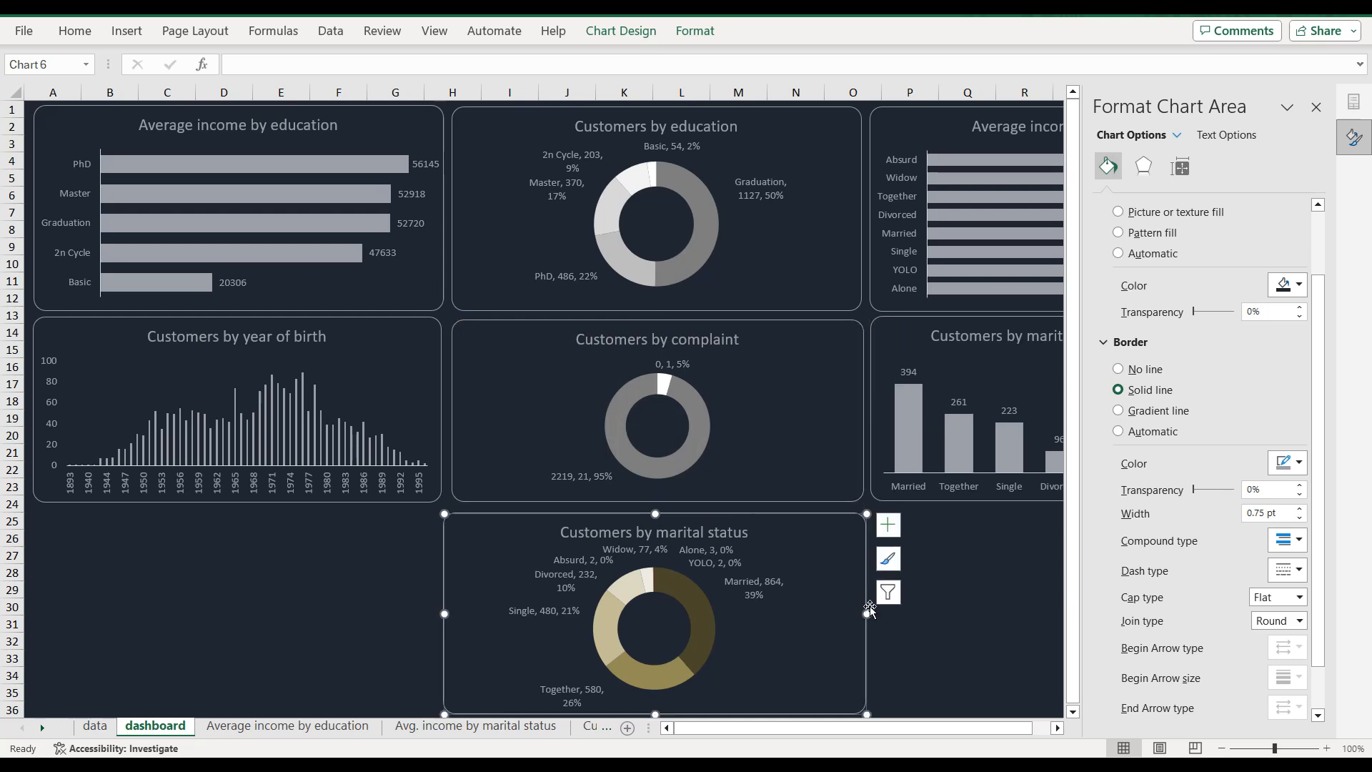
left_click_drag(867, 613, 864, 613)
key("Right")
key("Right")
key("Right")
key("Up")
key("Up")
key("Up")
key("Up")
key("Up")
key("Up")
key("Right")
key("Right")
key("Down")
key("Down")
key("Down")
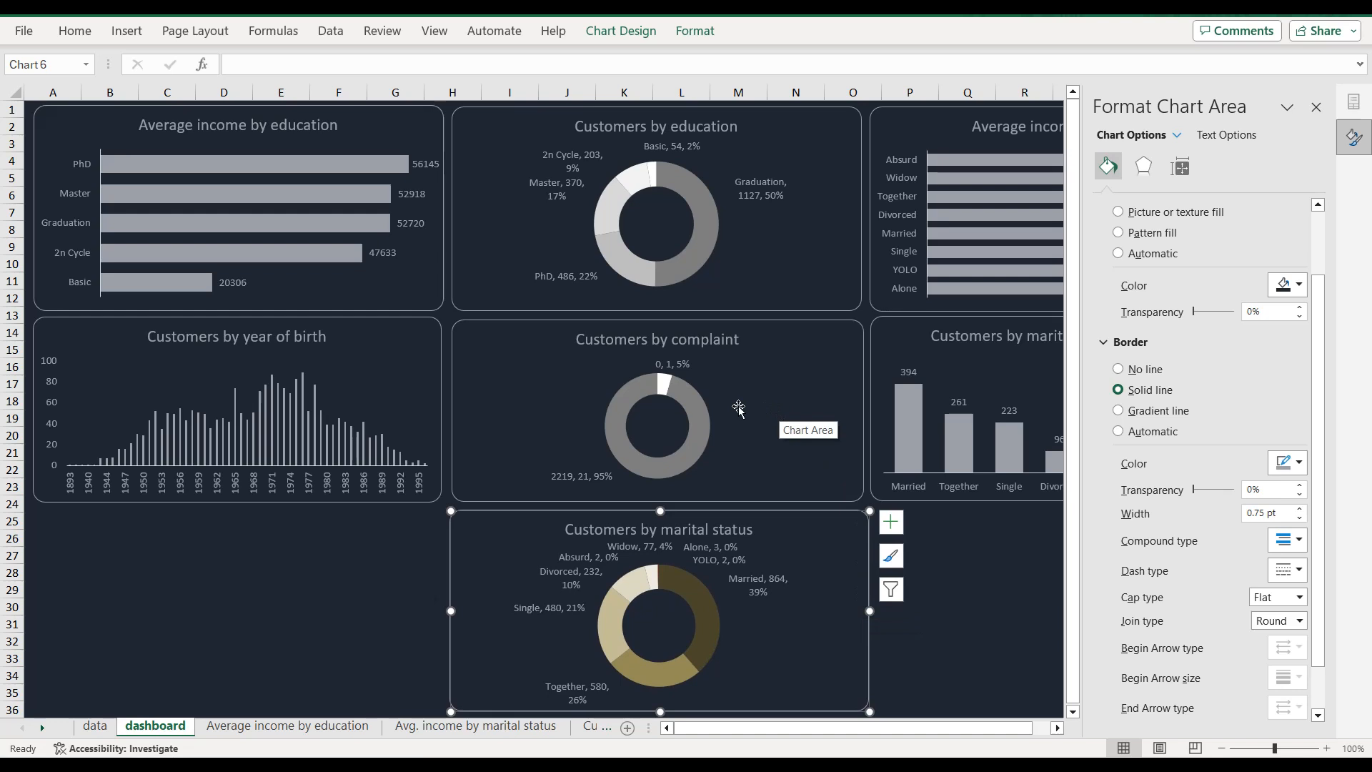
key("Escape")
Step: Go from the dashboard to the Customers by complaint sheet
left_click(545, 418)
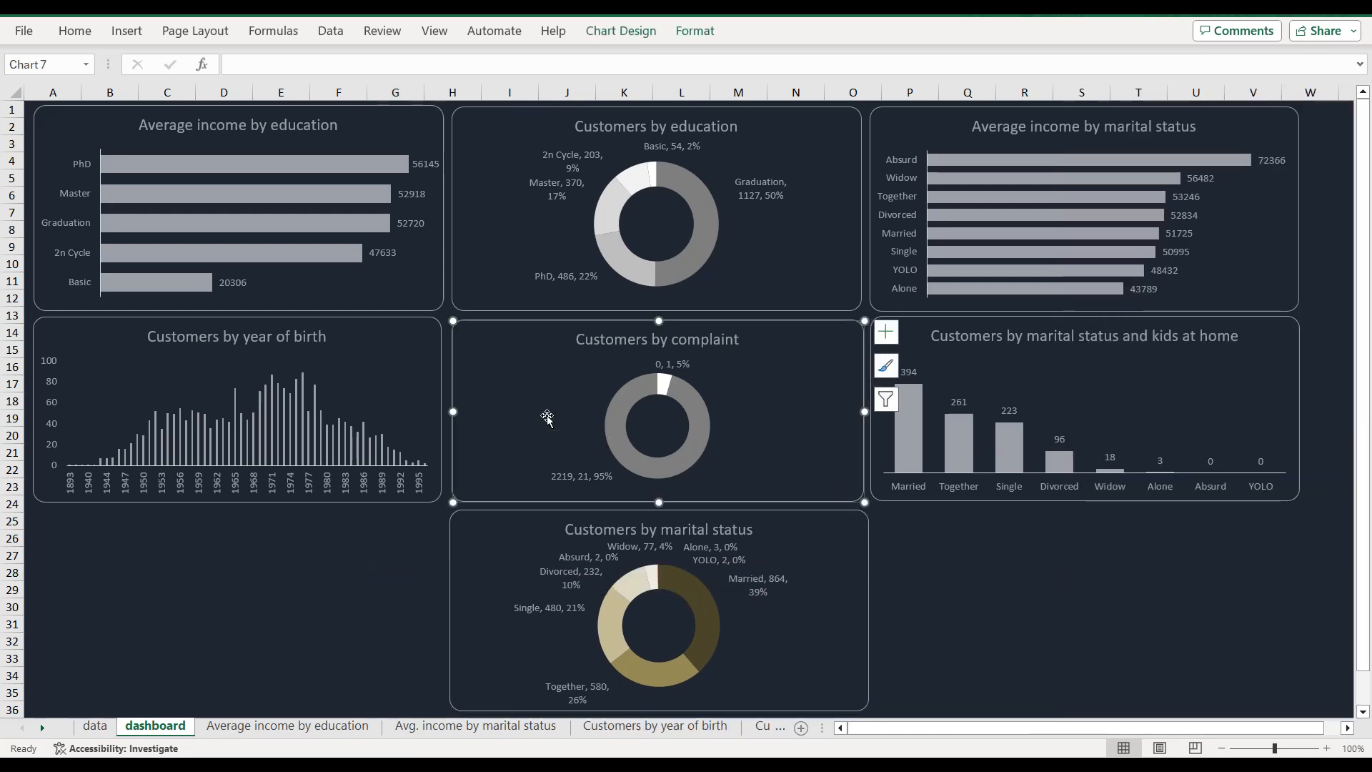
left_click(45, 726)
left_click(44, 727)
left_click(44, 728)
left_click(44, 729)
left_click(44, 728)
left_click(44, 728)
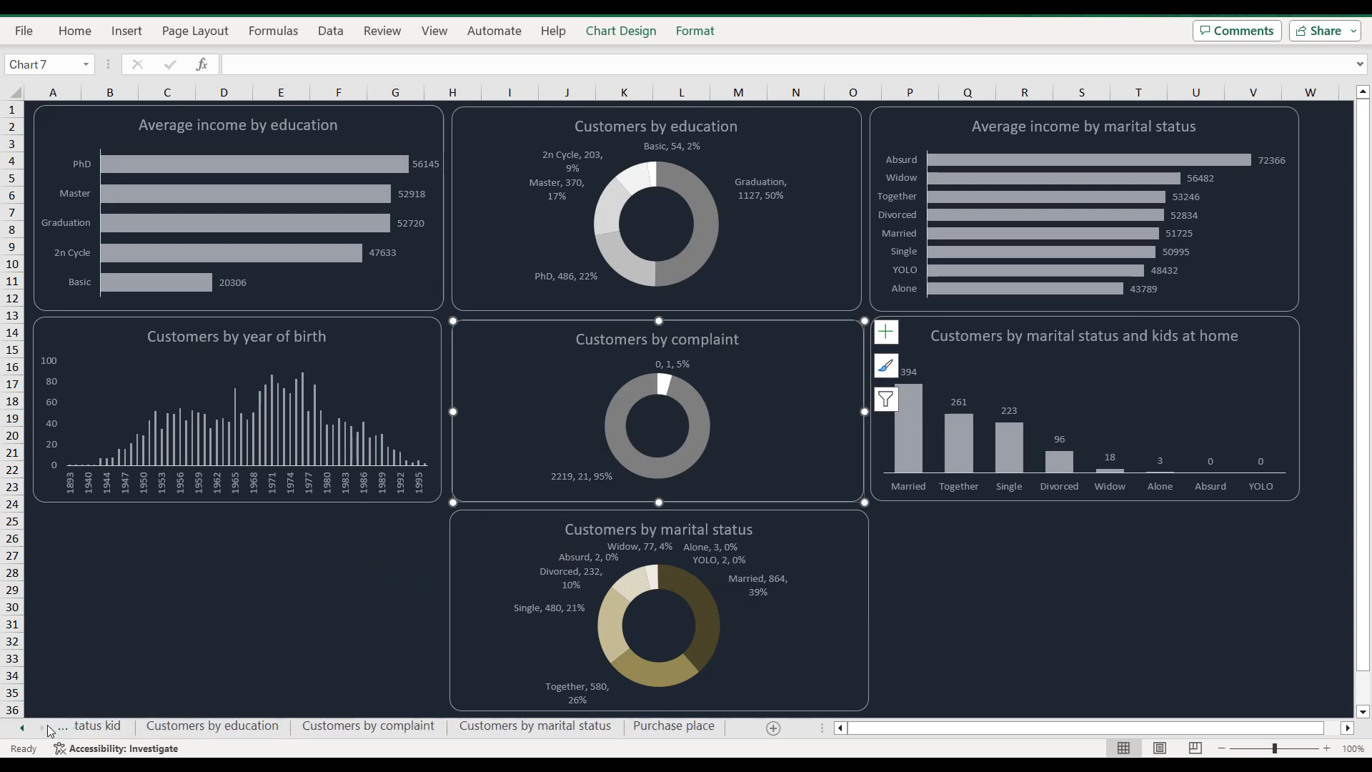
left_click(333, 729)
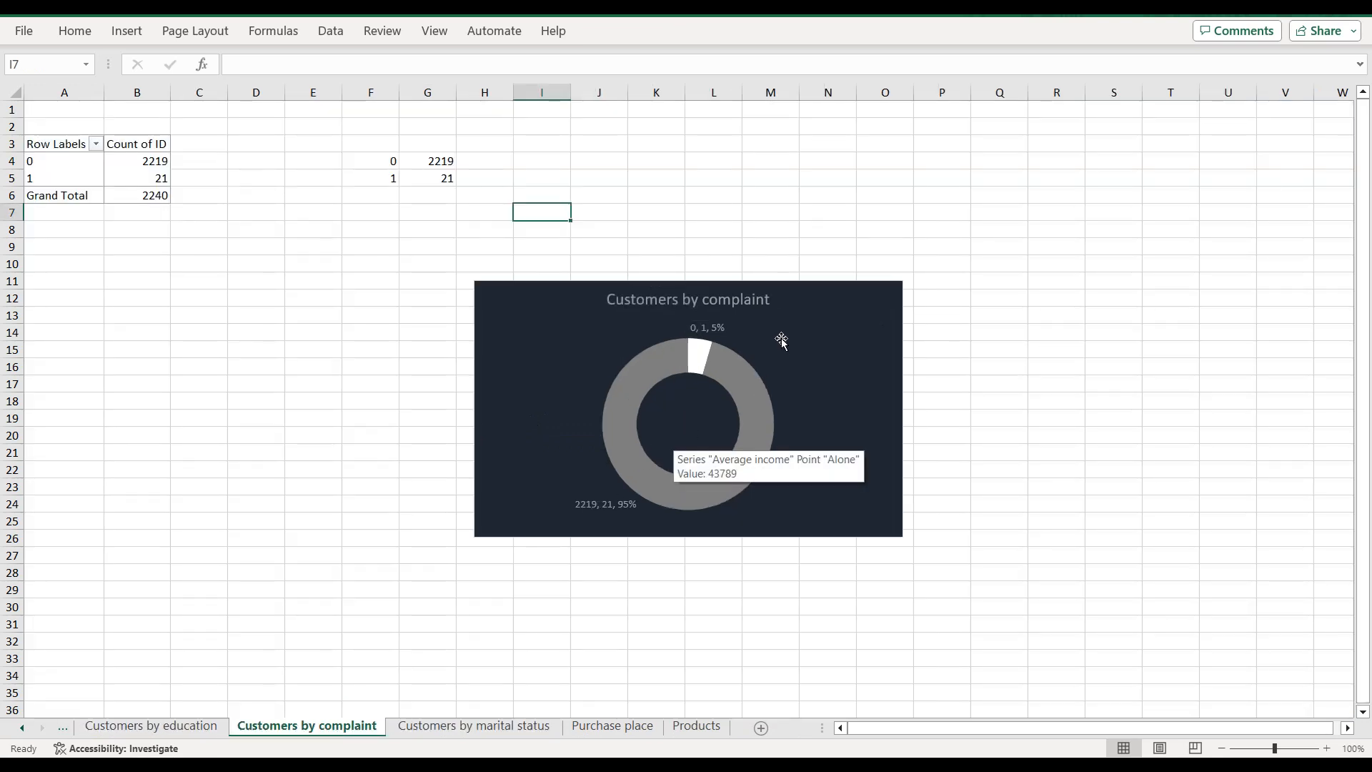
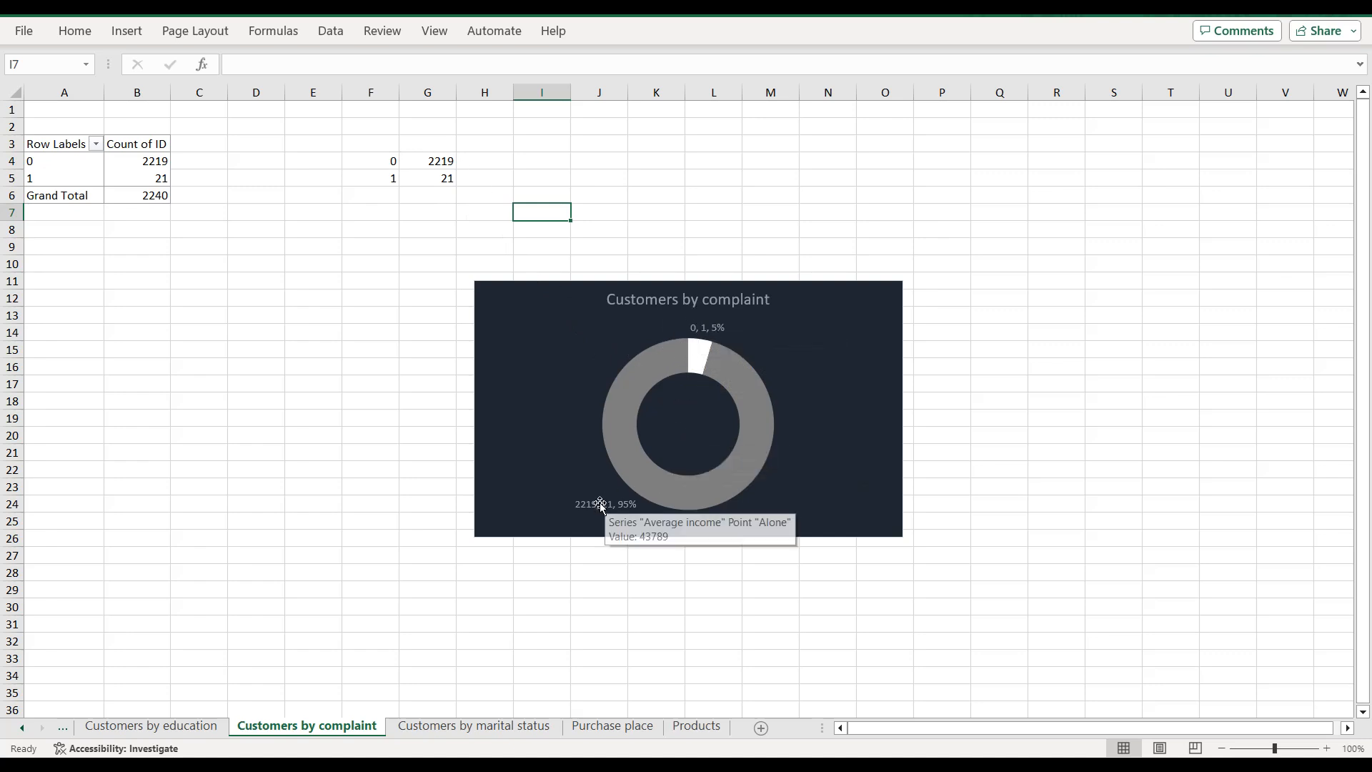
Step: Remove the category name and value from the complaint doughnut's data labels, leaving only percentages
left_click(590, 331)
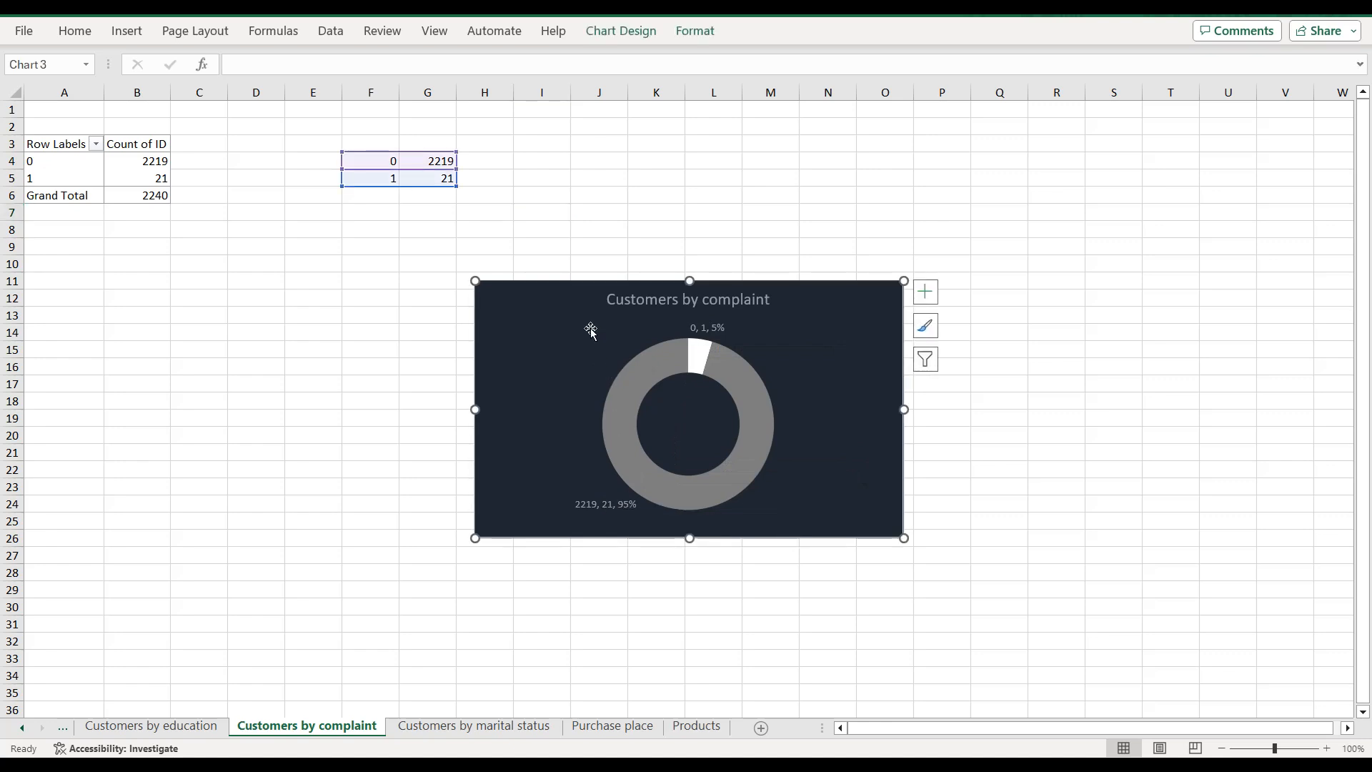
left_click(720, 330)
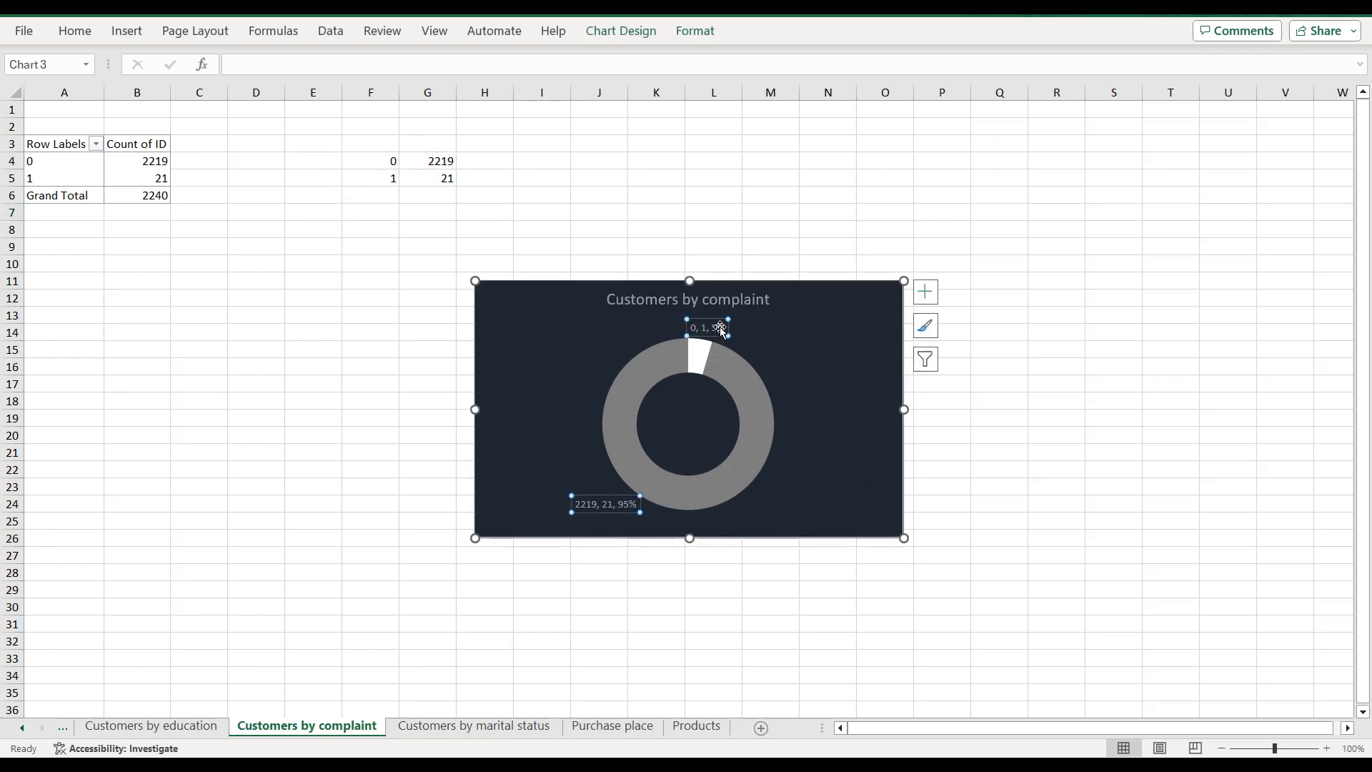
right_click(721, 330)
left_click(783, 557)
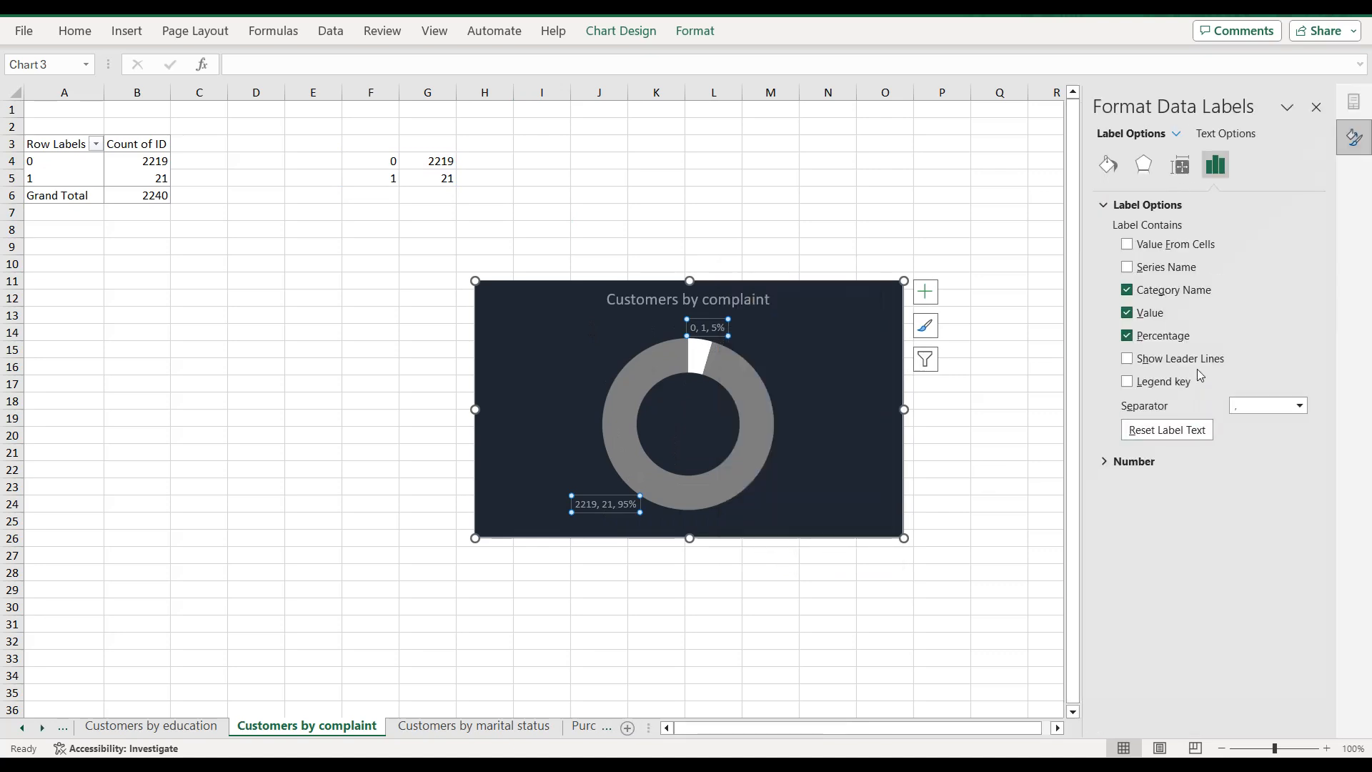
left_click(1126, 291)
left_click(1127, 314)
left_click(637, 326)
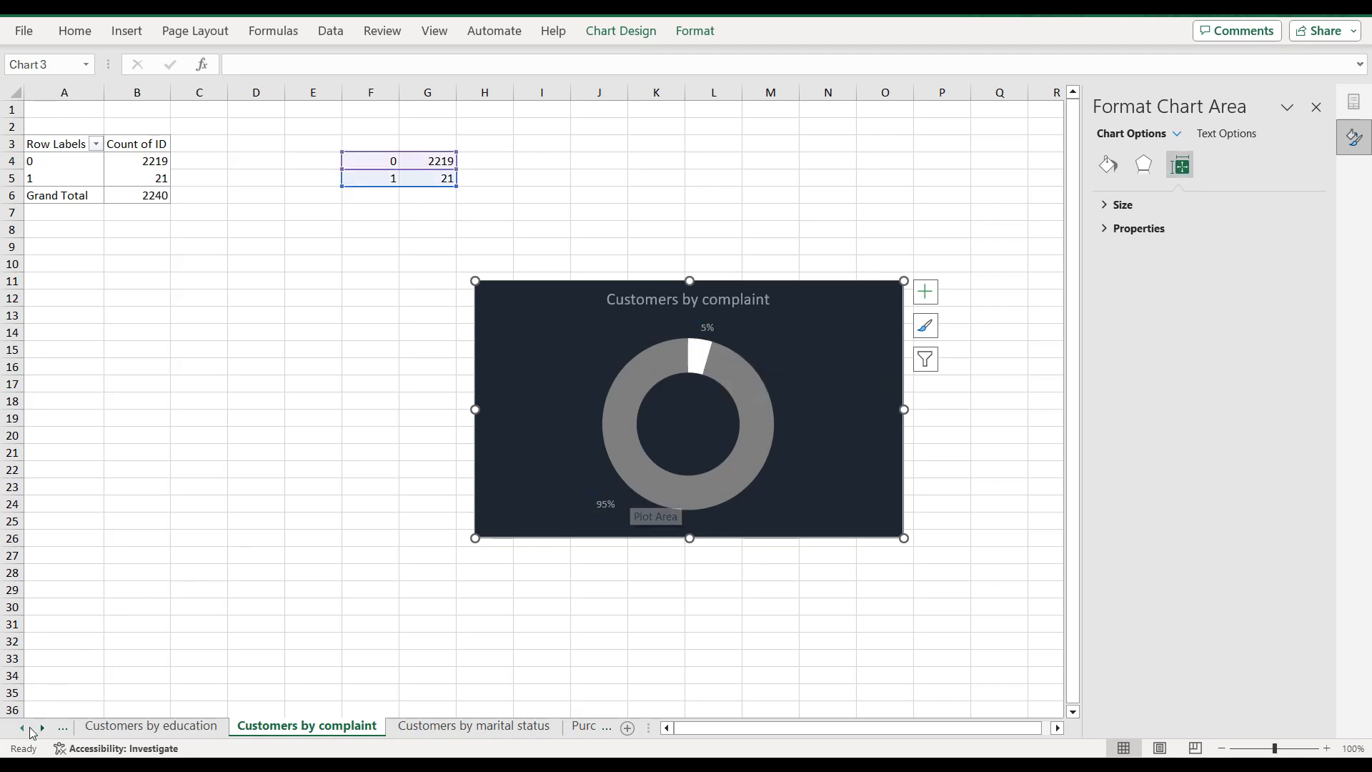
Step: On the dashboard sheet, make the complaint chart's data labels show only percentages, without category name and value
left_click(23, 727)
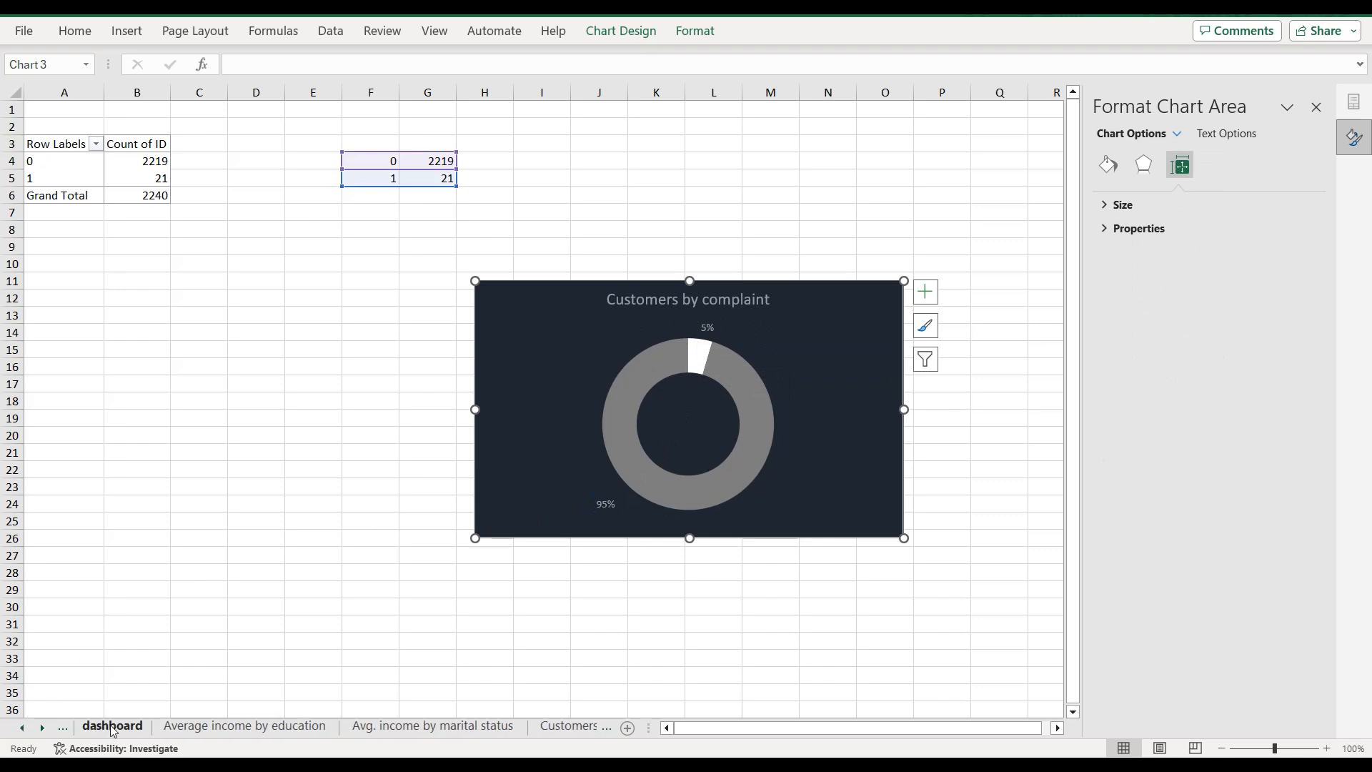
left_click(112, 727)
left_click(594, 474)
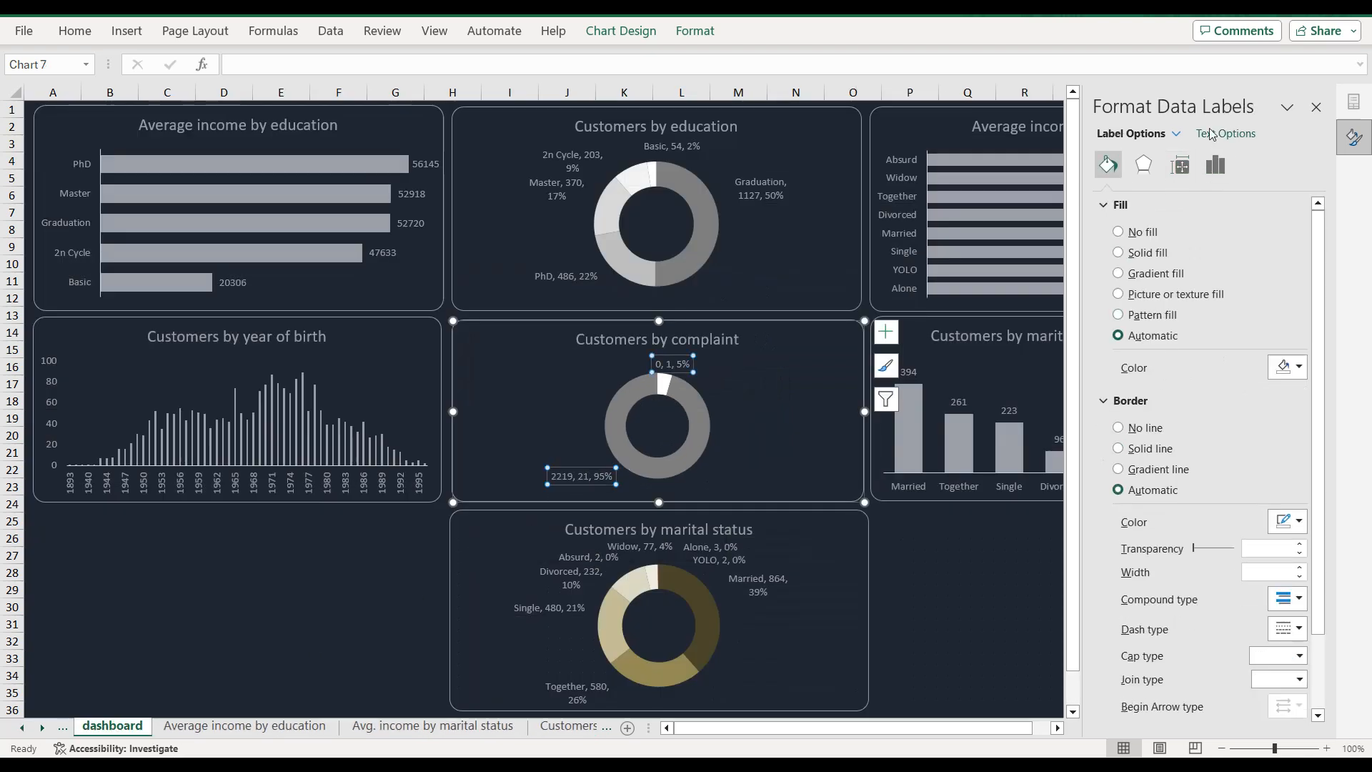
left_click(1216, 164)
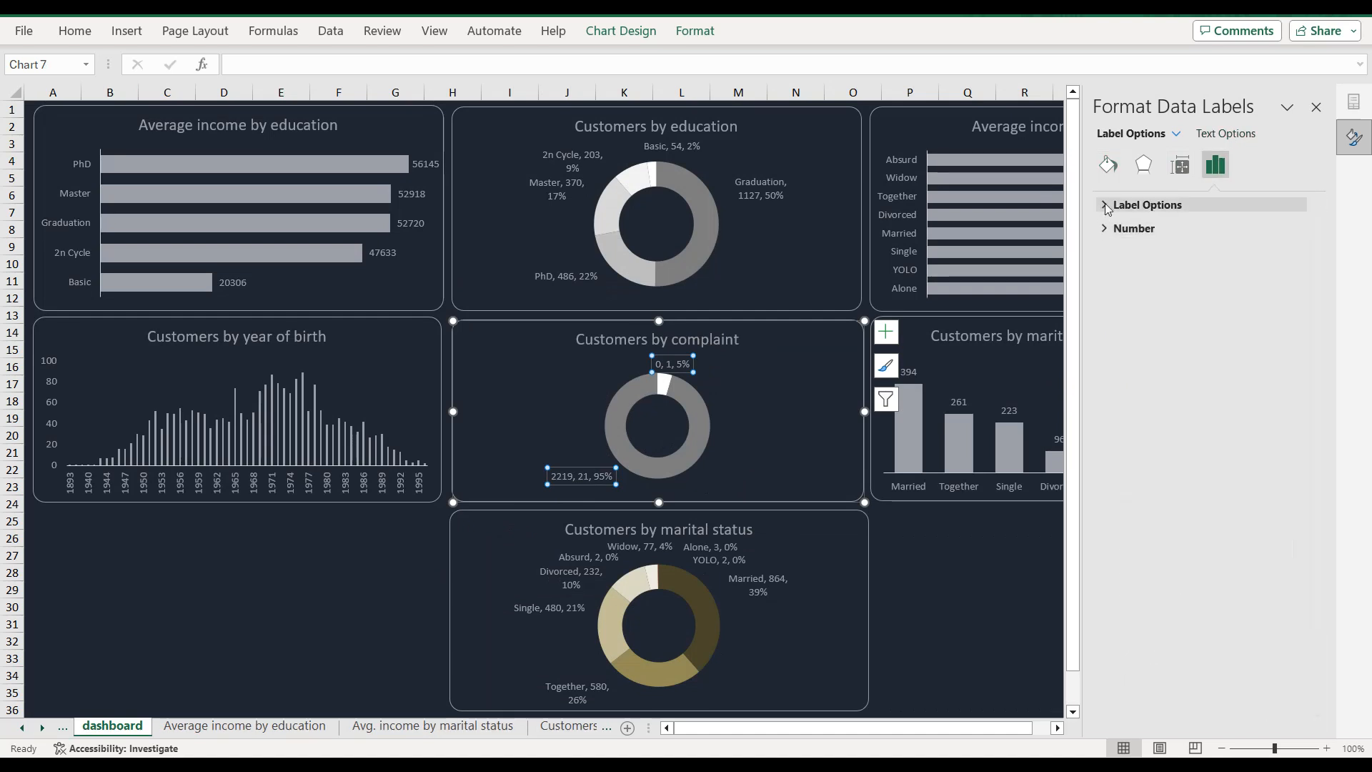
left_click(1118, 205)
left_click(1128, 289)
left_click(1127, 313)
left_click(582, 475)
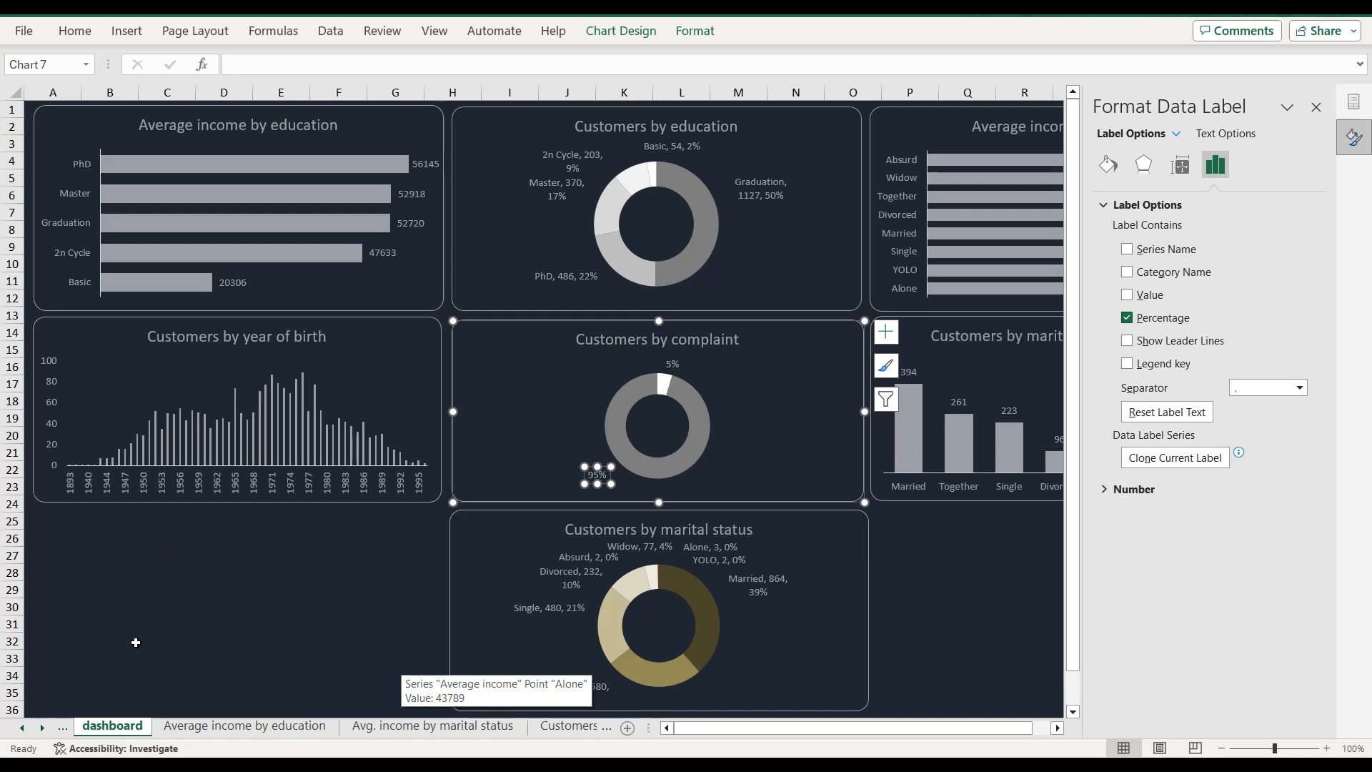
Step: Open the Purchase place sheet and bring up the field list of its empty PivotTable
left_click(44, 727)
left_click(44, 728)
left_click(44, 727)
left_click(44, 728)
left_click(44, 728)
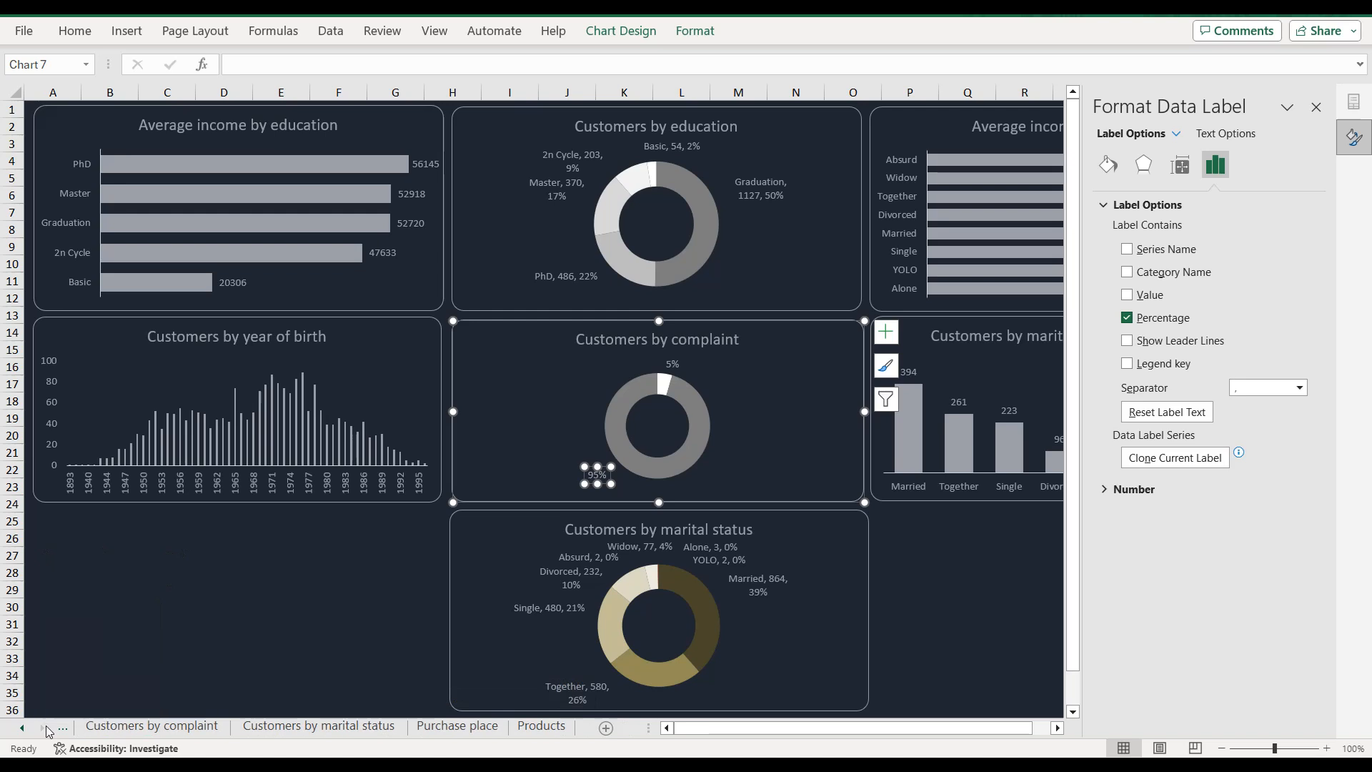
left_click(444, 727)
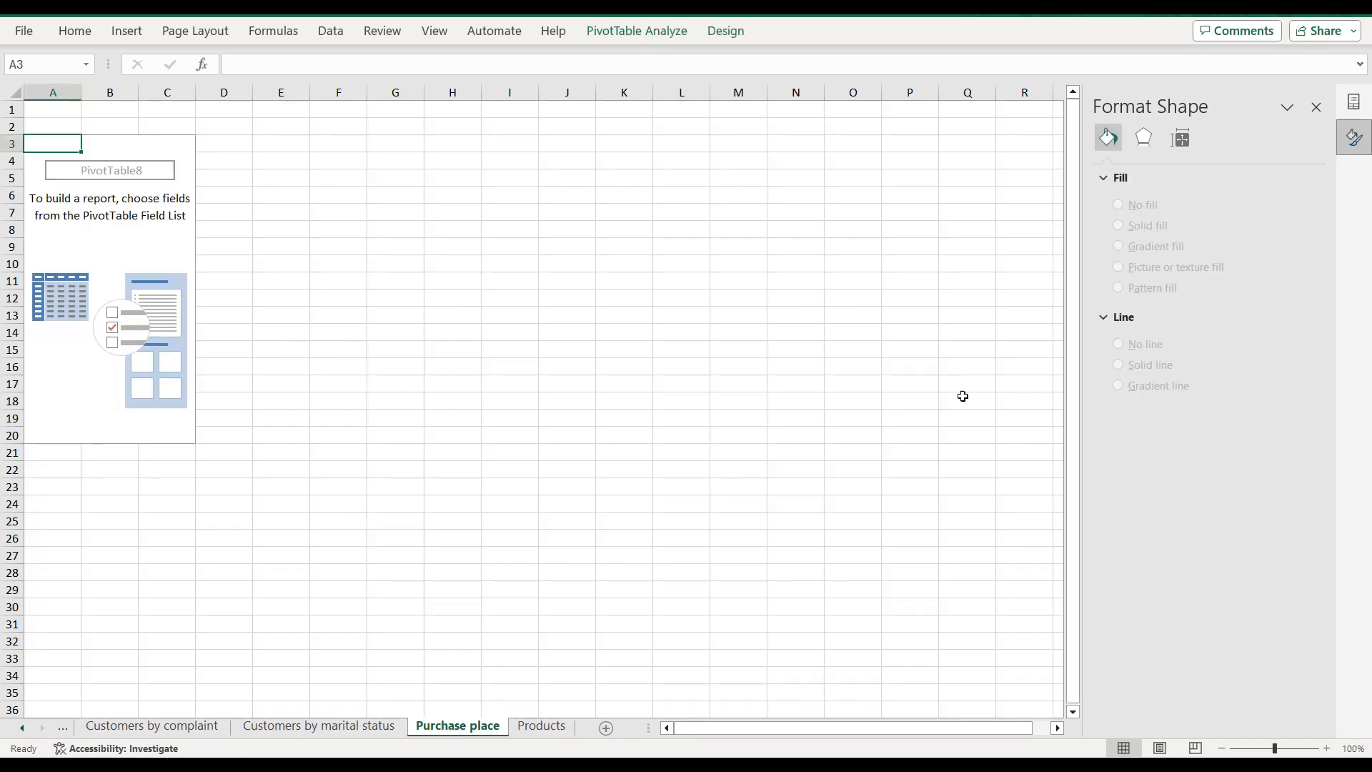
left_click(1317, 107)
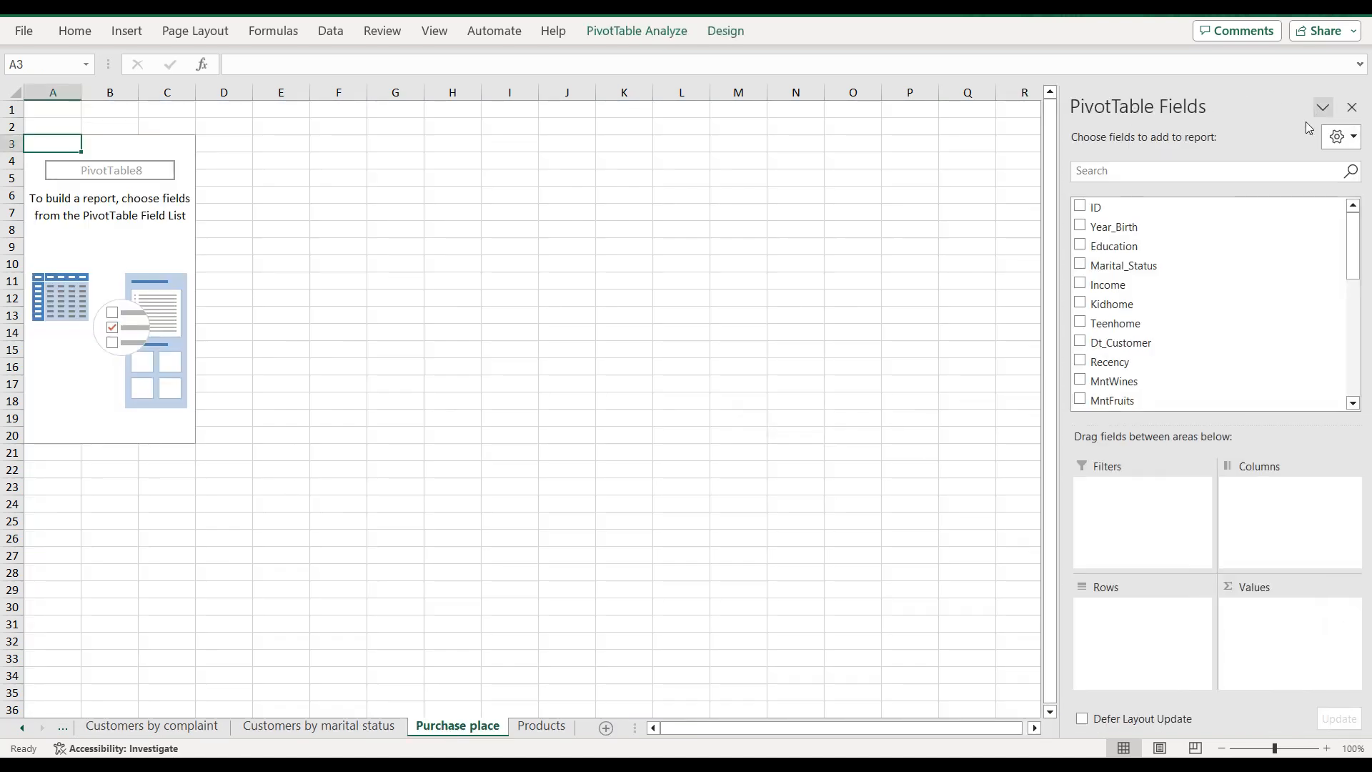
Step: Add NumWebPurchases, NumCatalogPurchases and NumStorePurchases to the PivotTable as summed values
scroll(1226, 293, "down", 6)
scroll(1226, 304, "up", 2)
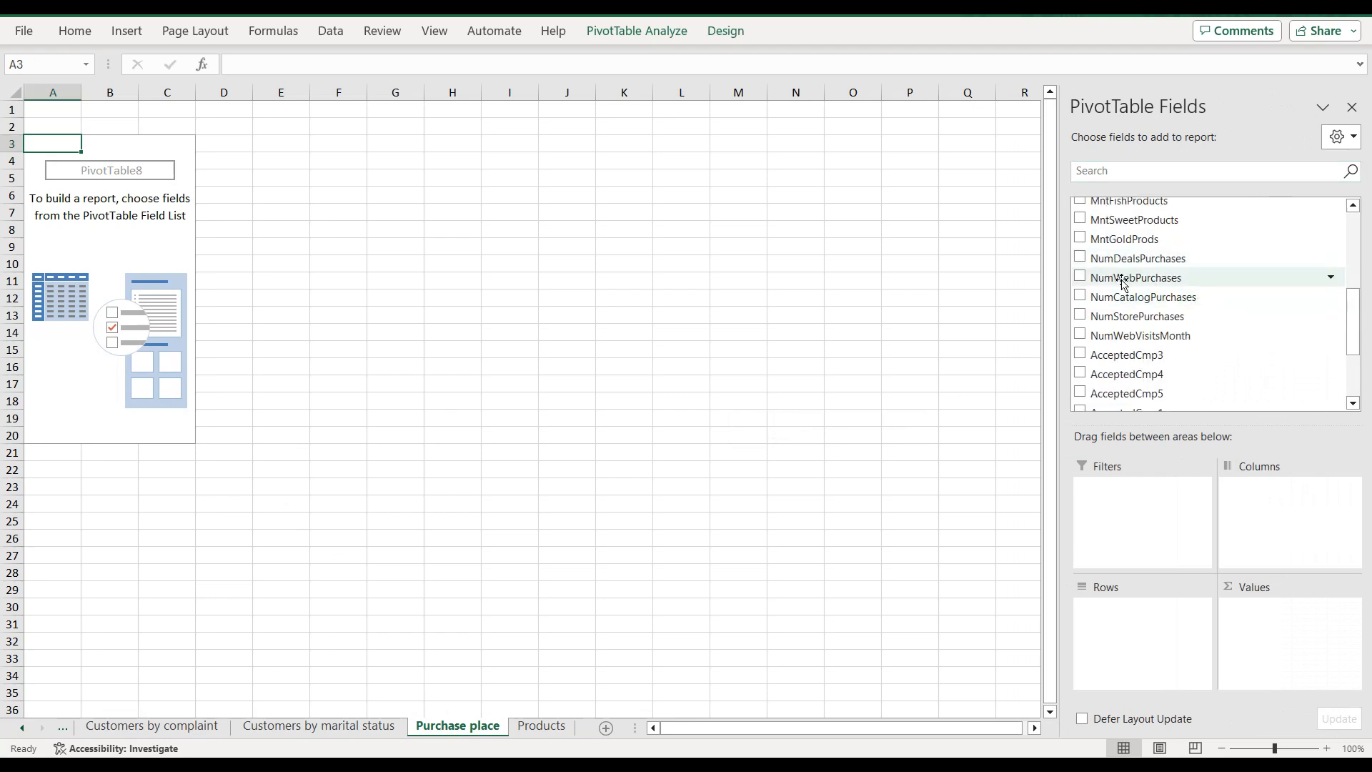
left_click(1081, 277)
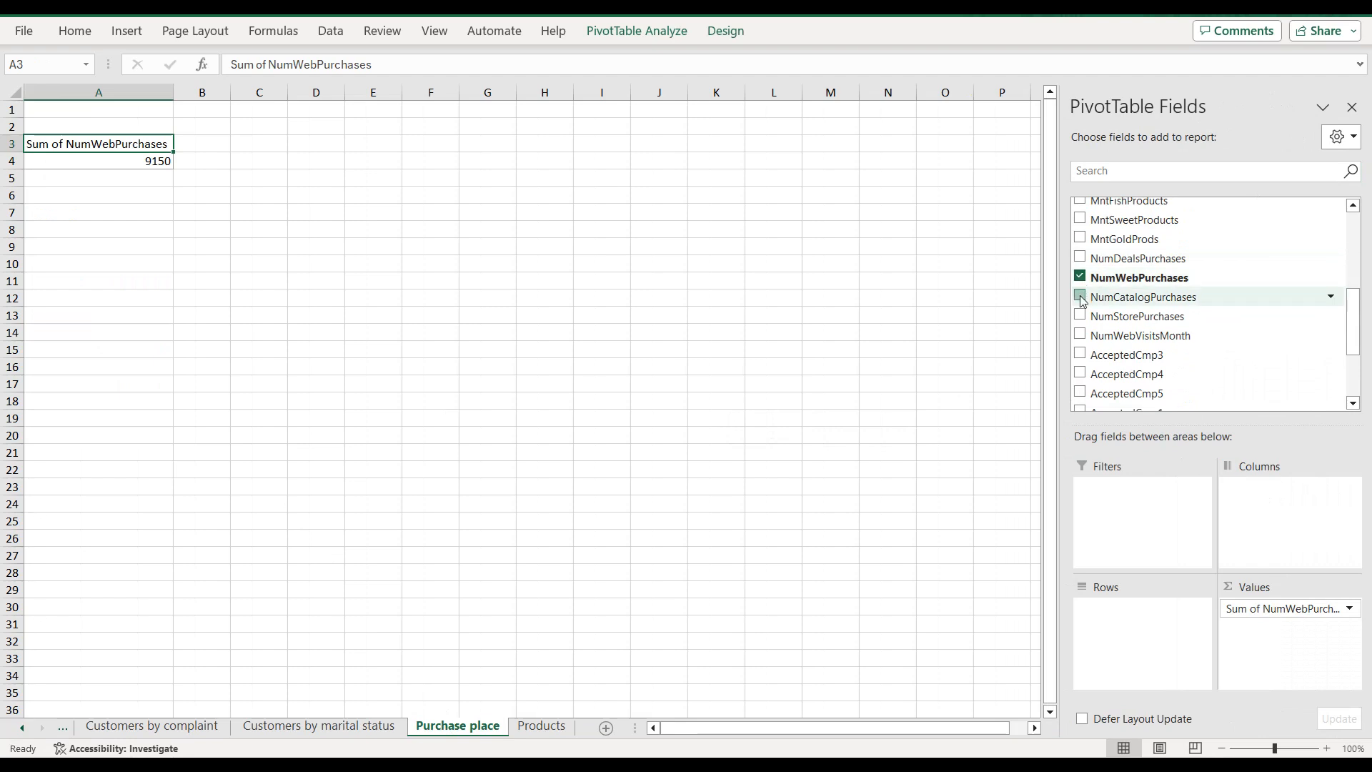
left_click(1081, 297)
left_click(1081, 316)
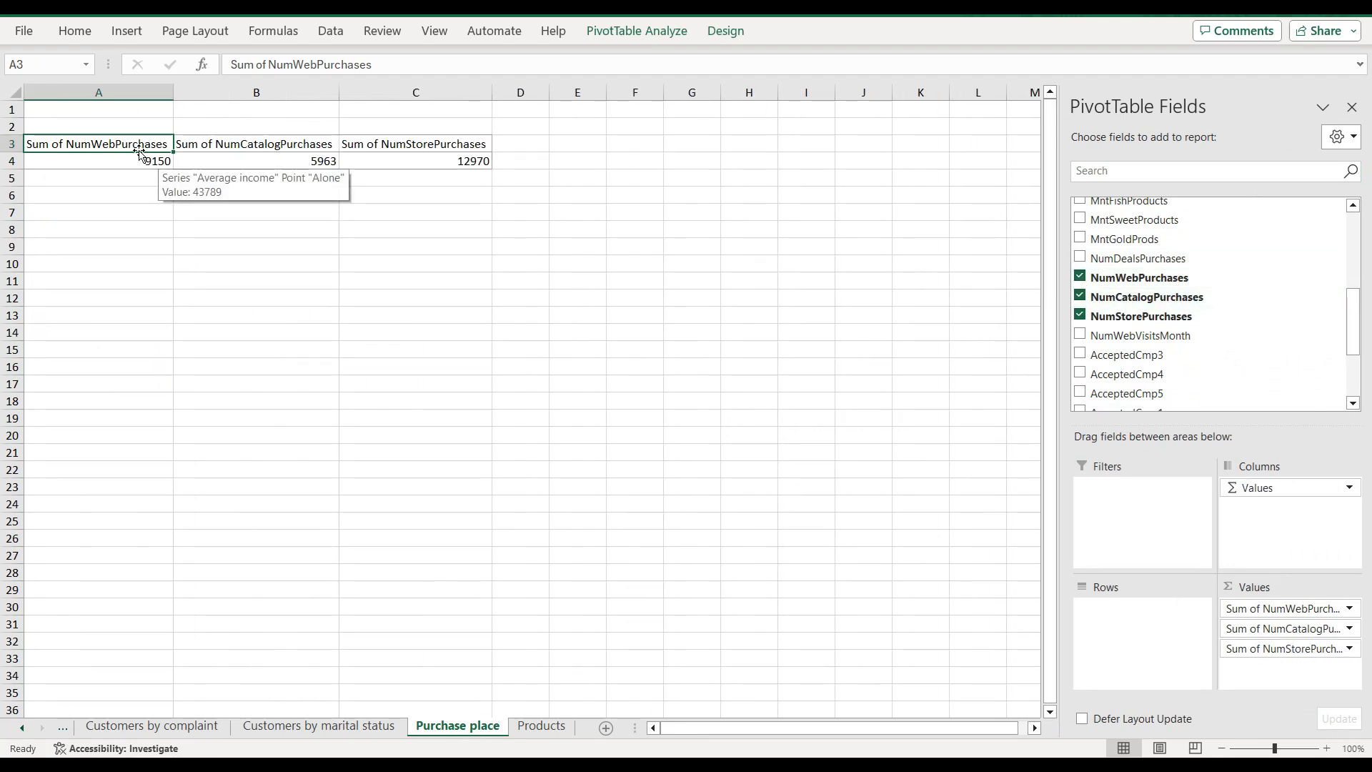
Step: Copy the whole PivotTable and paste it transposed starting at cell A7
key("ctrl+a")
key("ctrl+c")
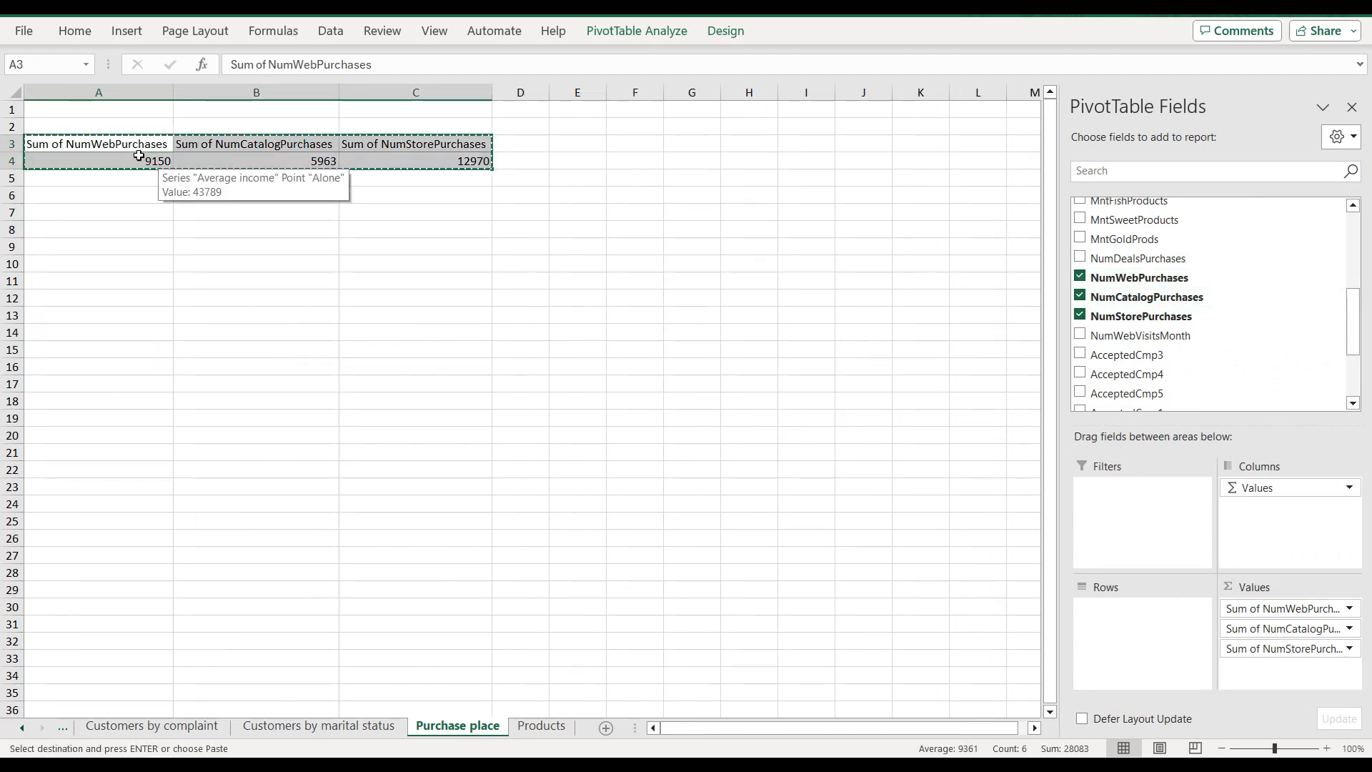
left_click(138, 212)
right_click(140, 213)
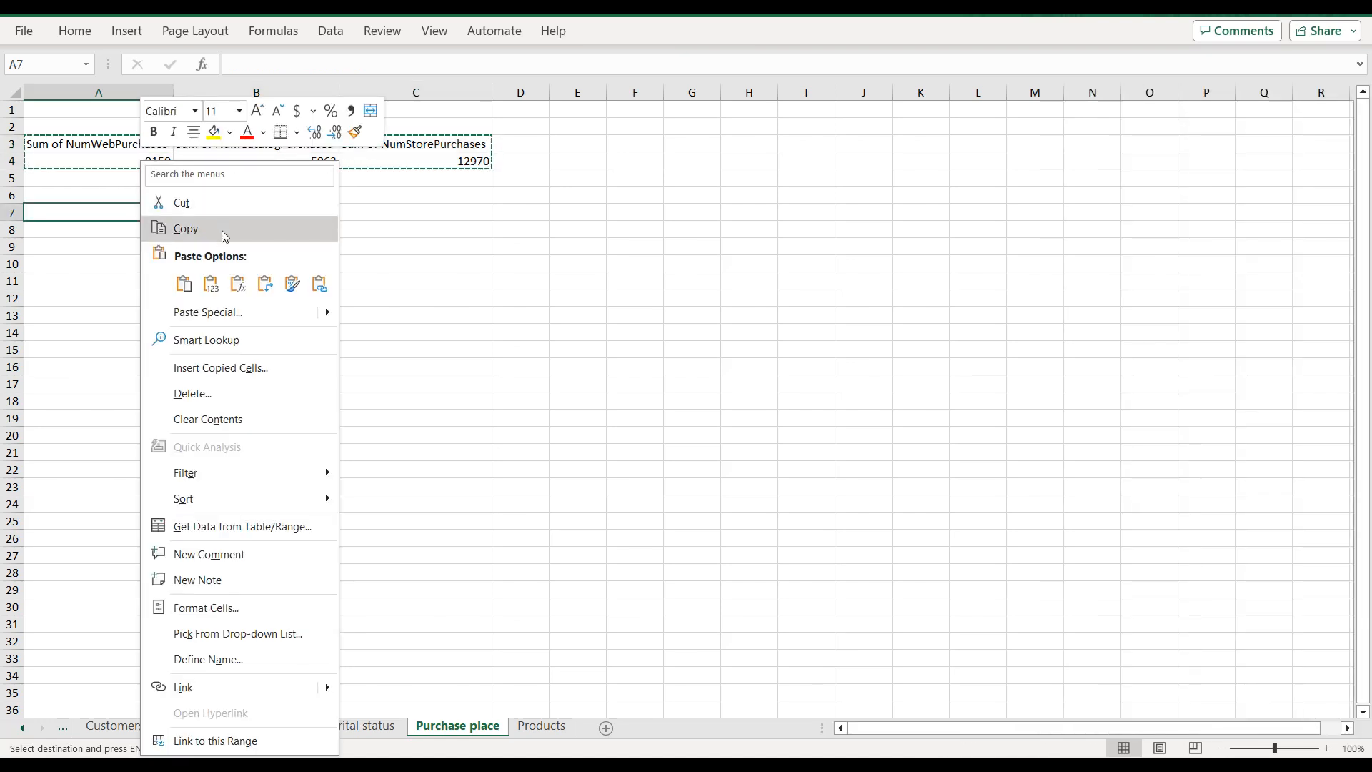
left_click(265, 284)
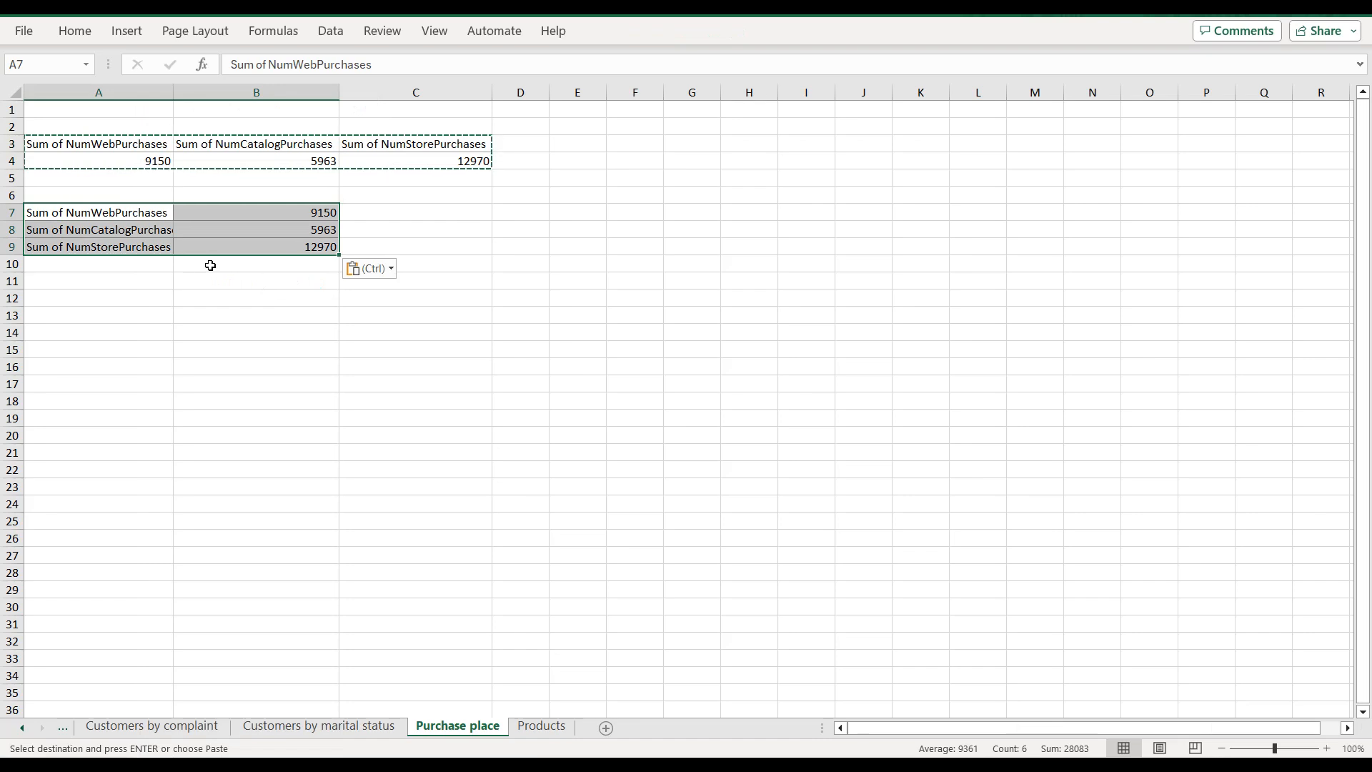
Step: Copy the transposed purchase table and paste it as values only starting at cell E7
key("ctrl+c")
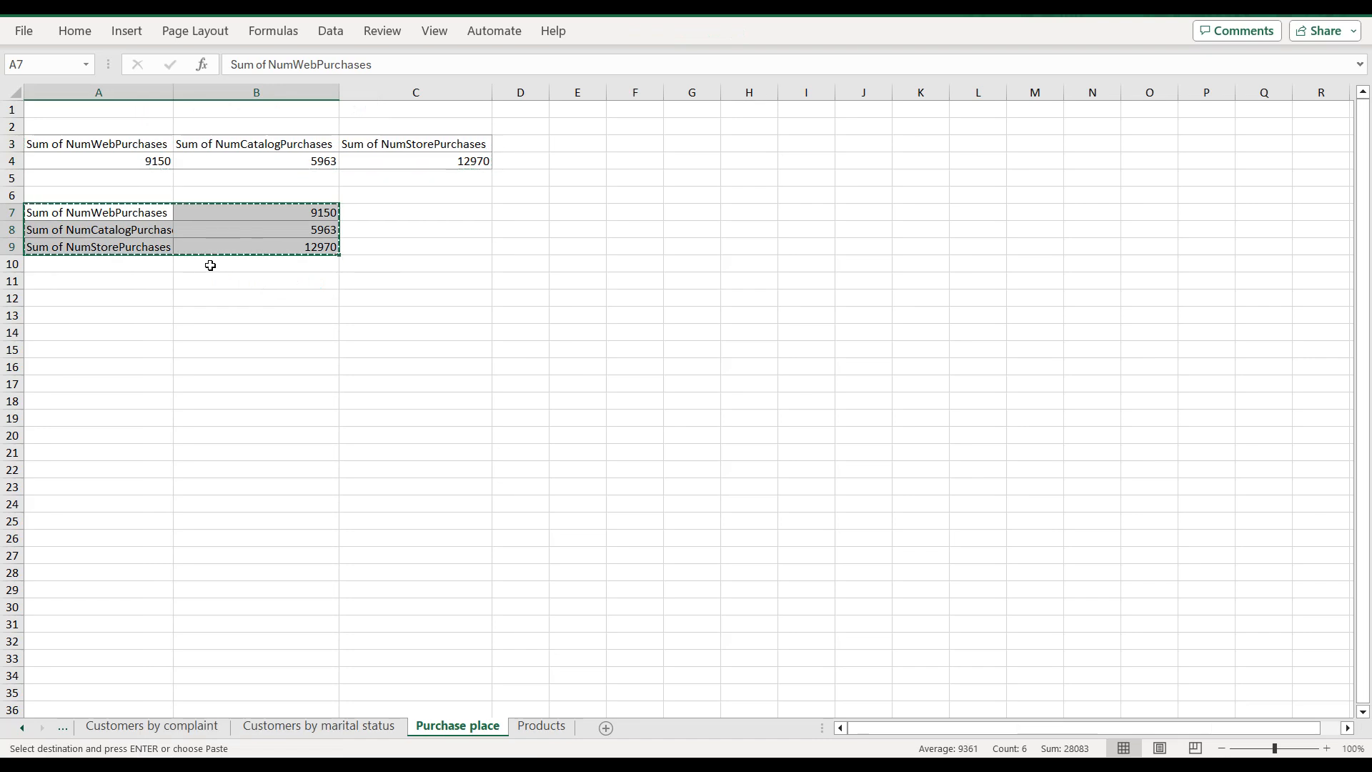
left_click(591, 210)
right_click(591, 210)
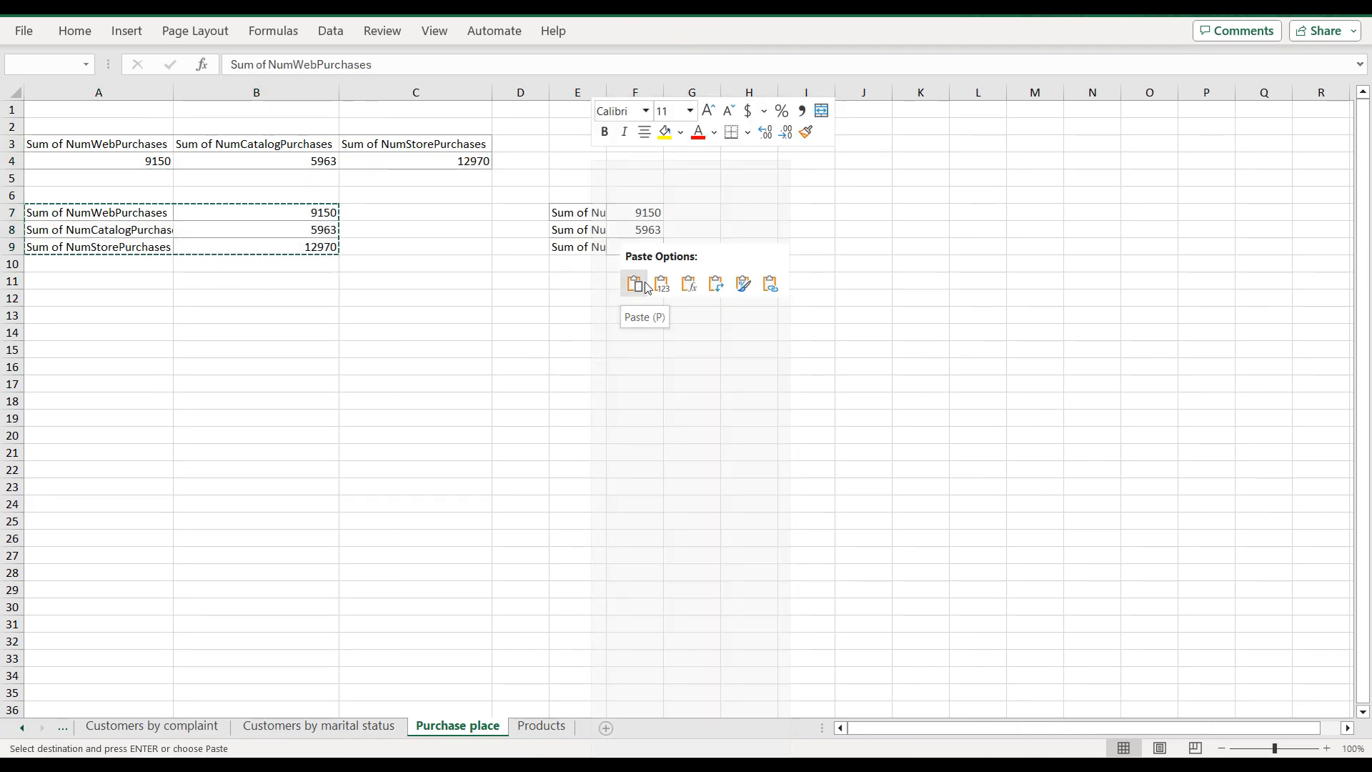
left_click(660, 285)
left_click(583, 194)
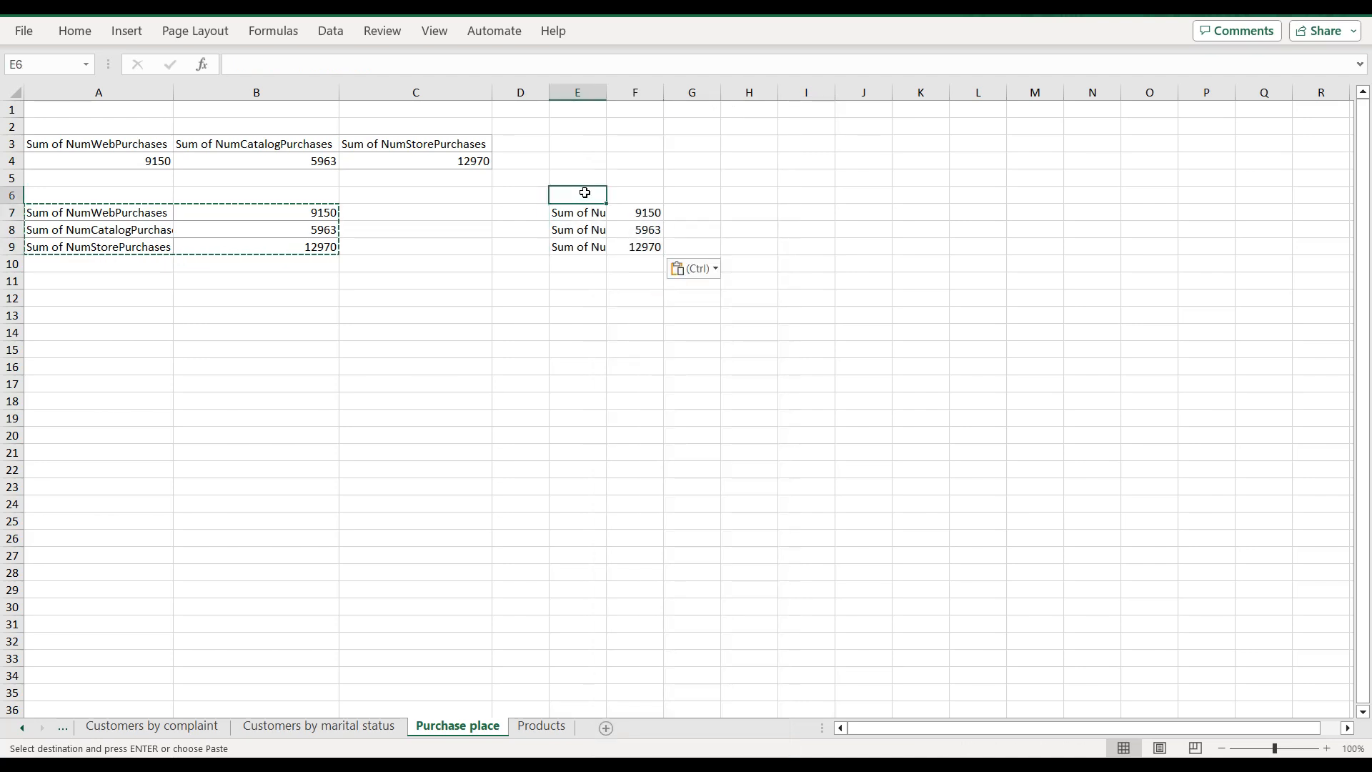
Step: Add the headers Place in E6 and Total in F6 above the pasted purchase values
key("Escape")
type("Place")
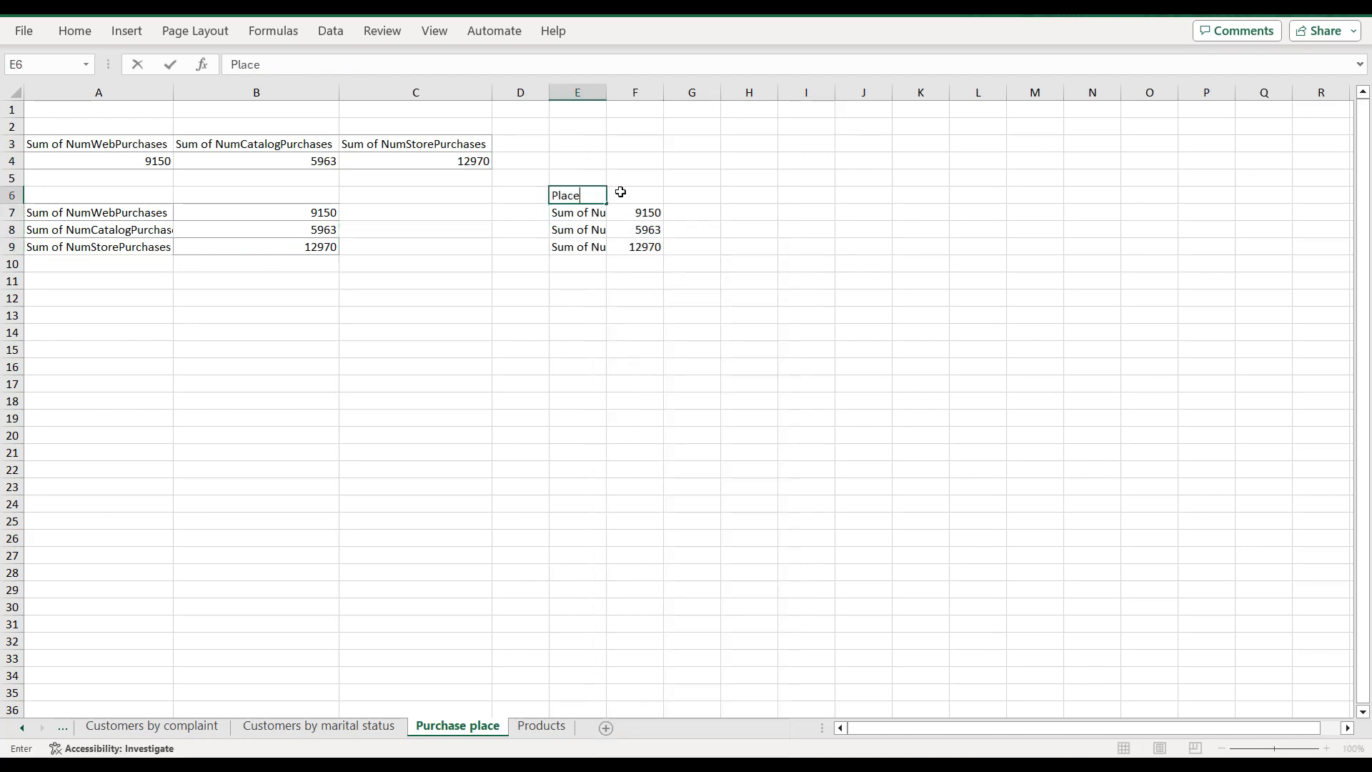
left_click(621, 192)
type("Total")
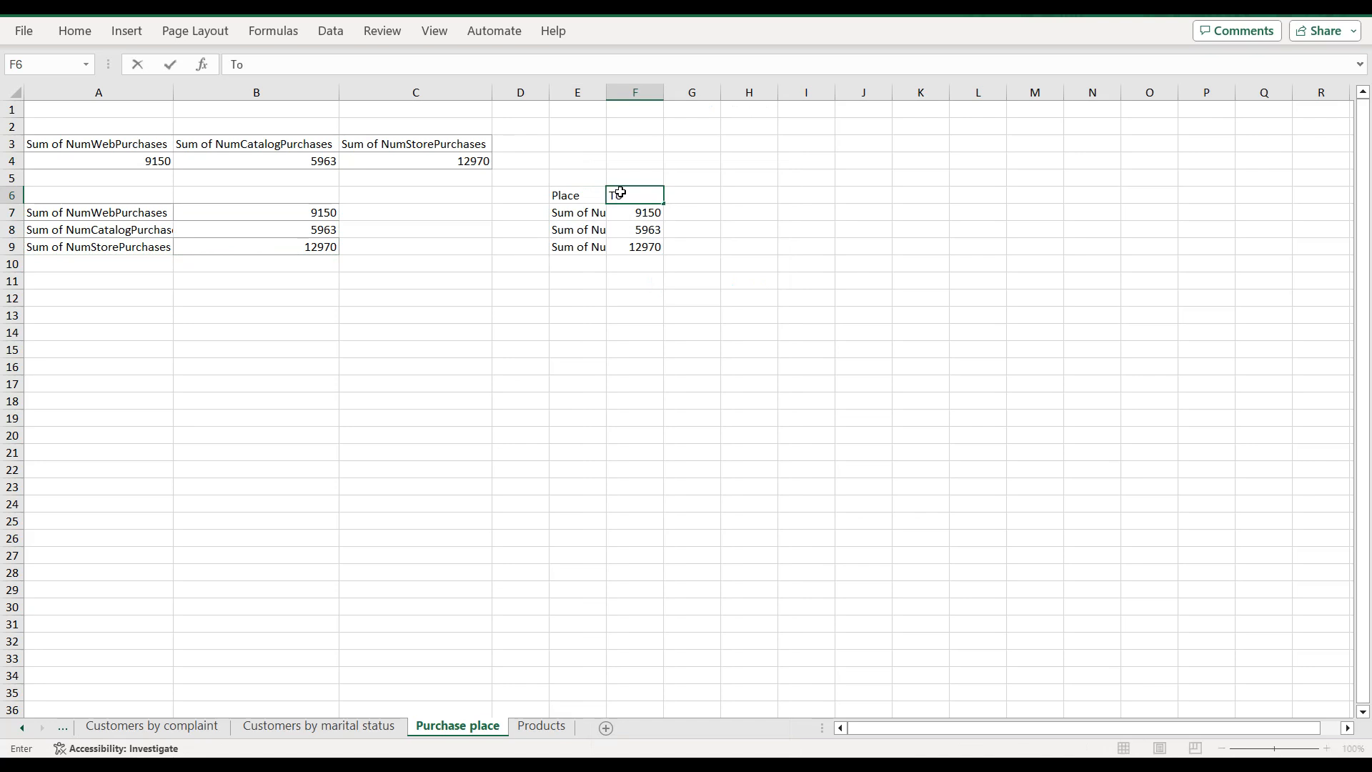
Step: Rename the label in cell E7 as Web Purchases
left_click(578, 213)
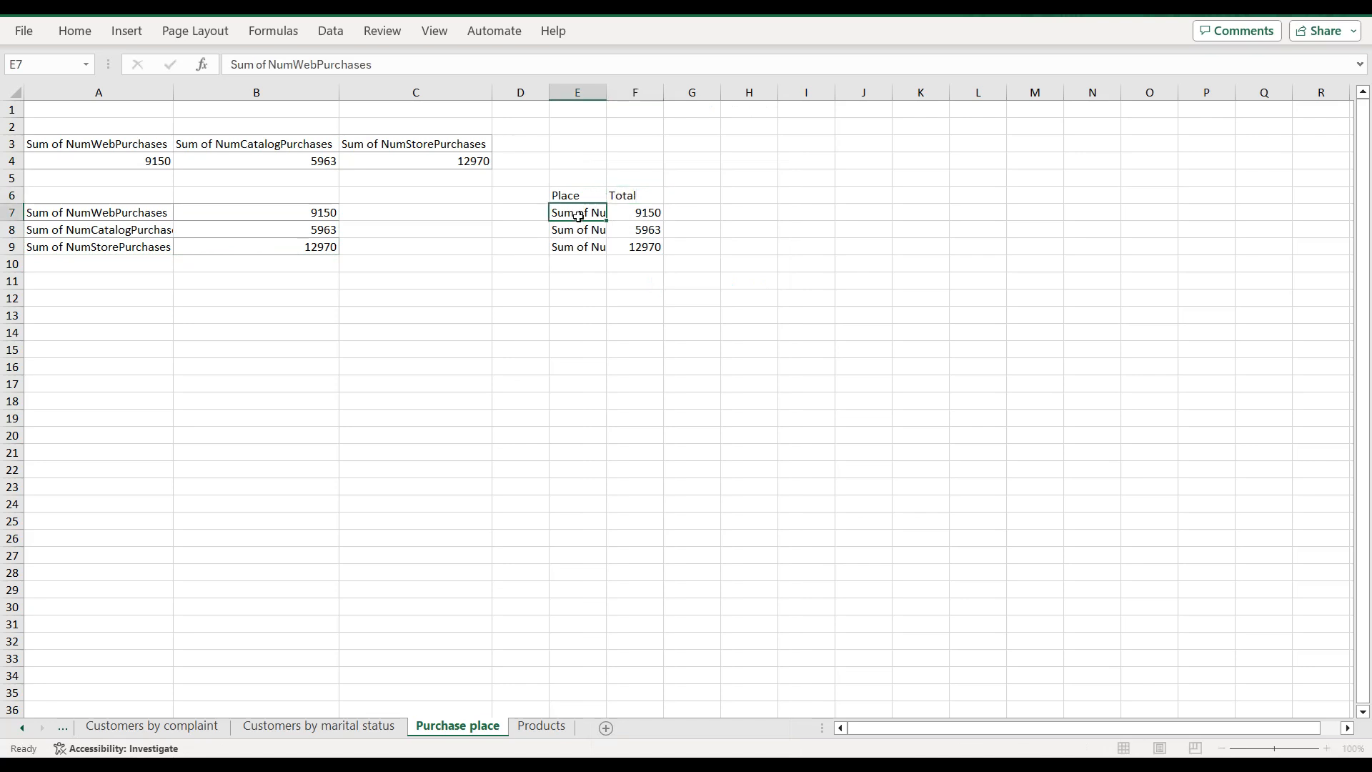
left_click(294, 68)
key("BackSpace")
key("BackSpace")
key("BackSpace")
key("BackSpace")
key("BackSpace")
key("BackSpace")
key("BackSpace")
key("BackSpace")
key("BackSpace")
key("BackSpace")
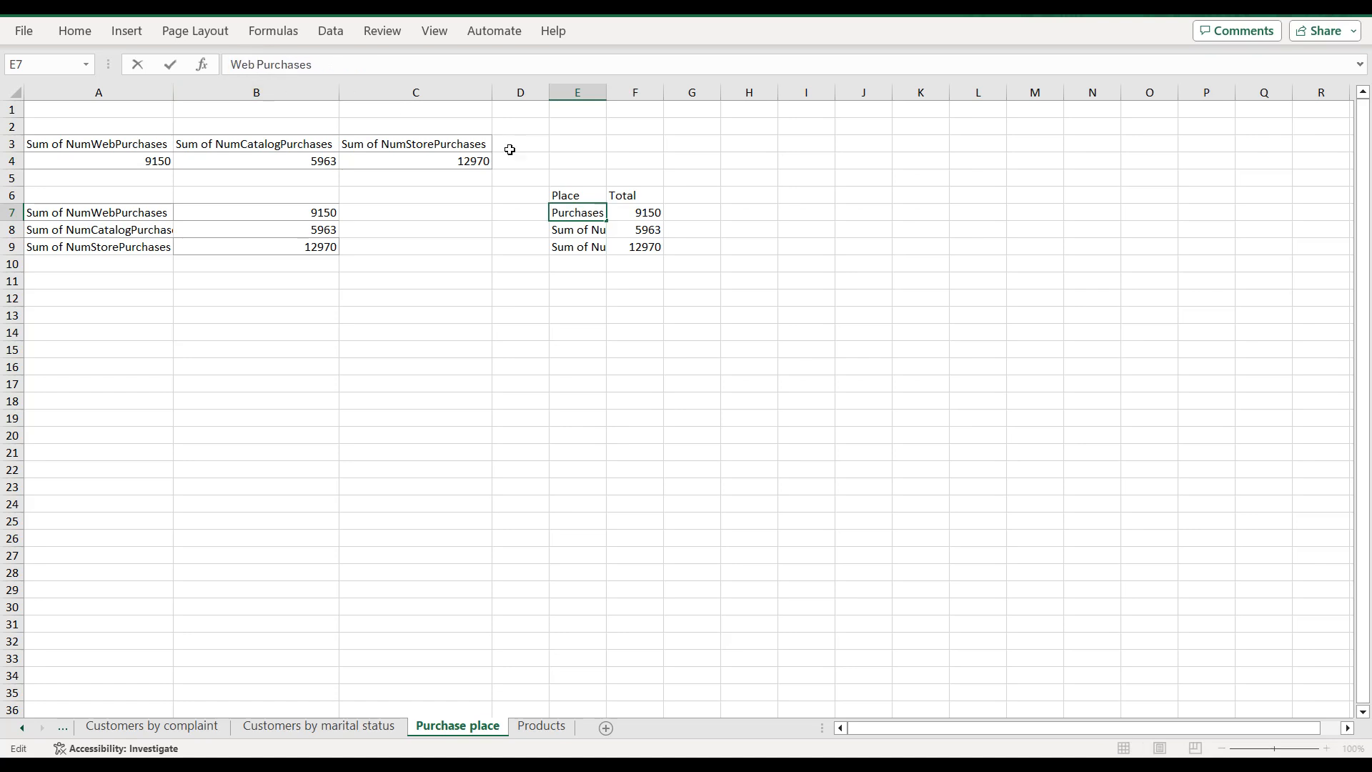
Step: Rename the label in cell E8 as Catalog Purchases
left_click(581, 233)
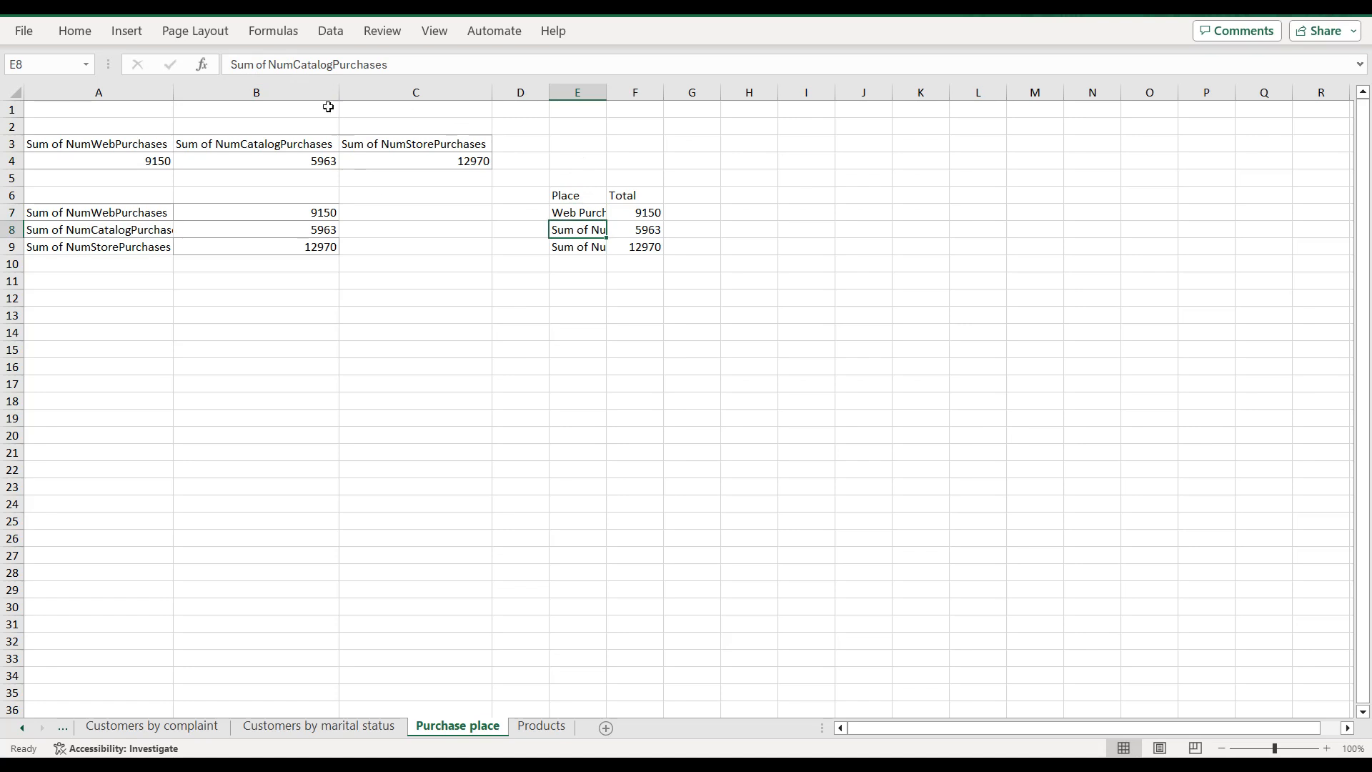
left_click(293, 67)
key("BackSpace")
key("BackSpace")
key("BackSpace")
key("BackSpace")
key("BackSpace")
key("BackSpace")
key("BackSpace")
key("BackSpace")
key("BackSpace")
key("BackSpace")
key("Right")
key("Right")
key("Right")
key("Right")
key("Right")
key("Right")
key("Right")
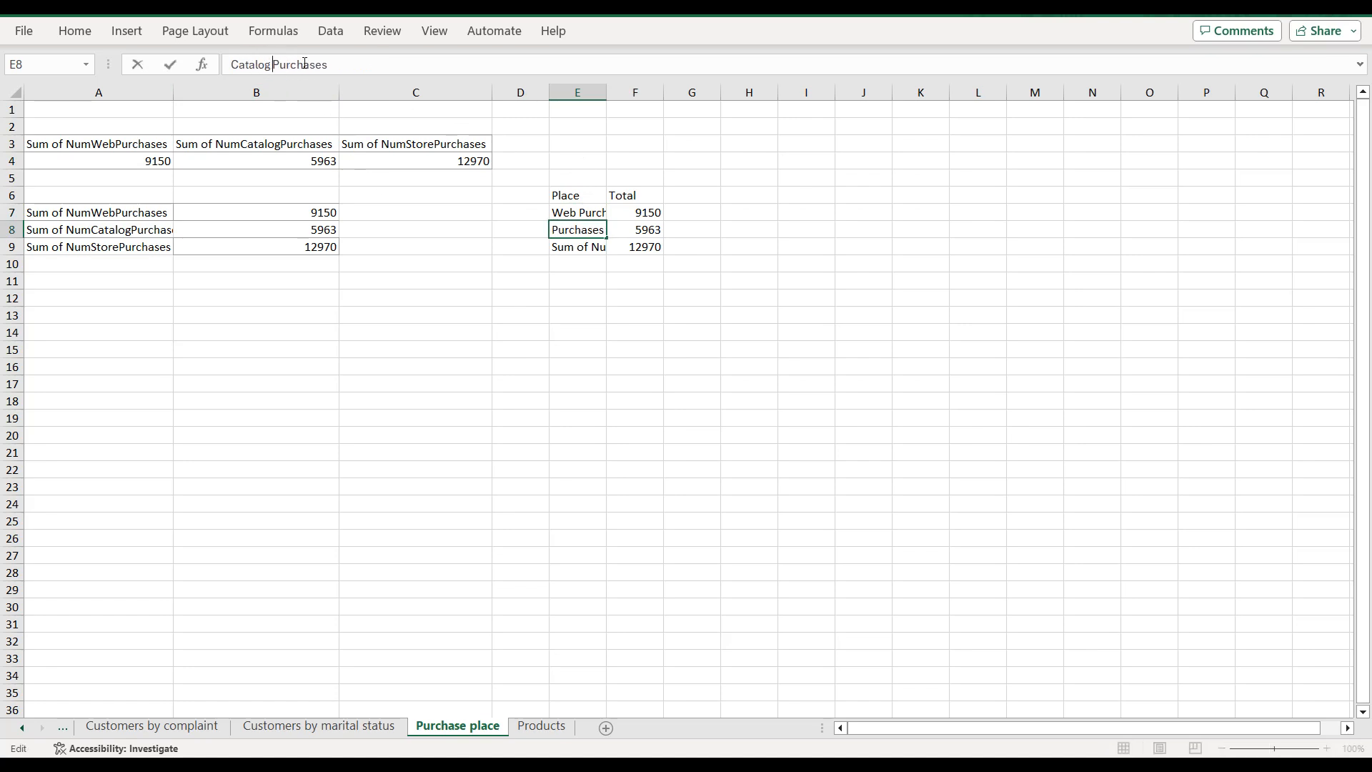
Step: Rename the label in cell E9 as Store Purchases
left_click(577, 243)
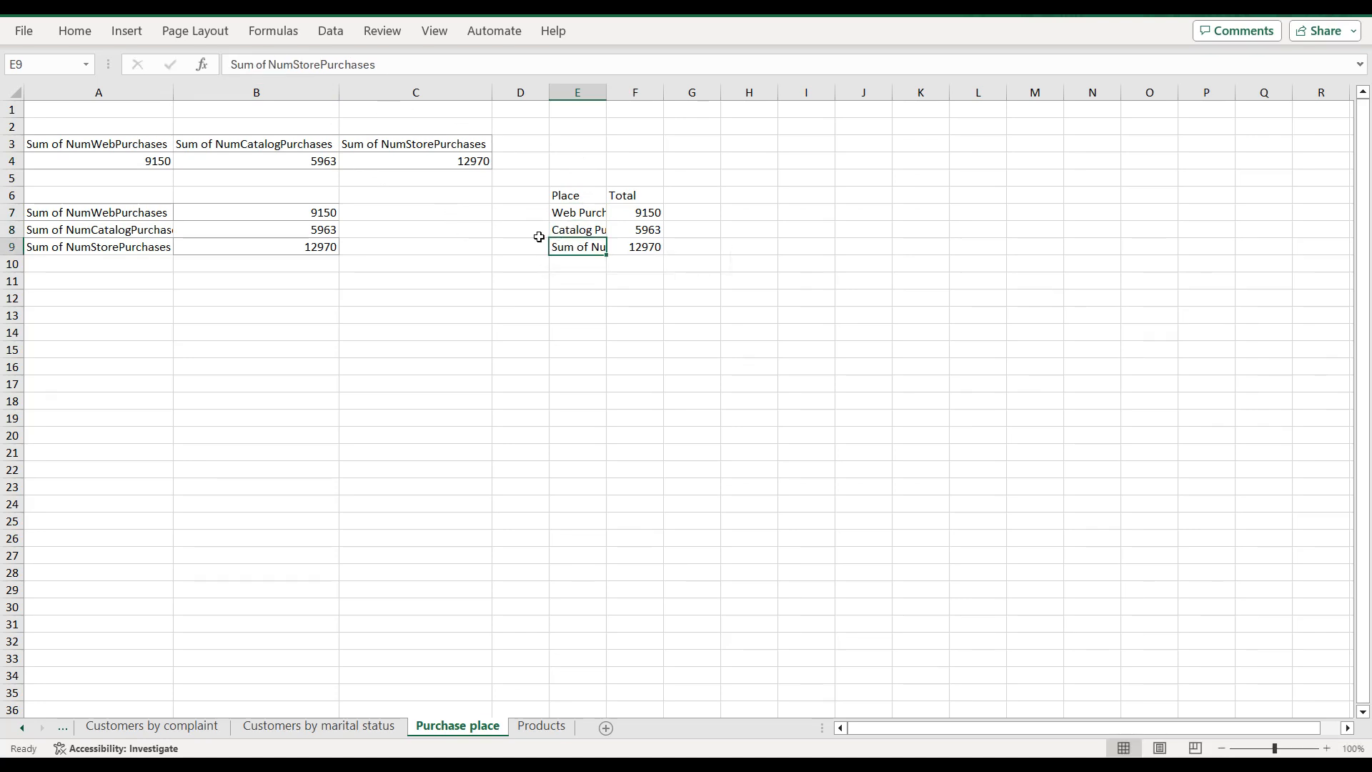
left_click(303, 64)
key("BackSpace")
key("BackSpace")
key("BackSpace")
key("BackSpace")
key("BackSpace")
key("BackSpace")
key("BackSpace")
key("BackSpace")
key("BackSpace")
key("BackSpace")
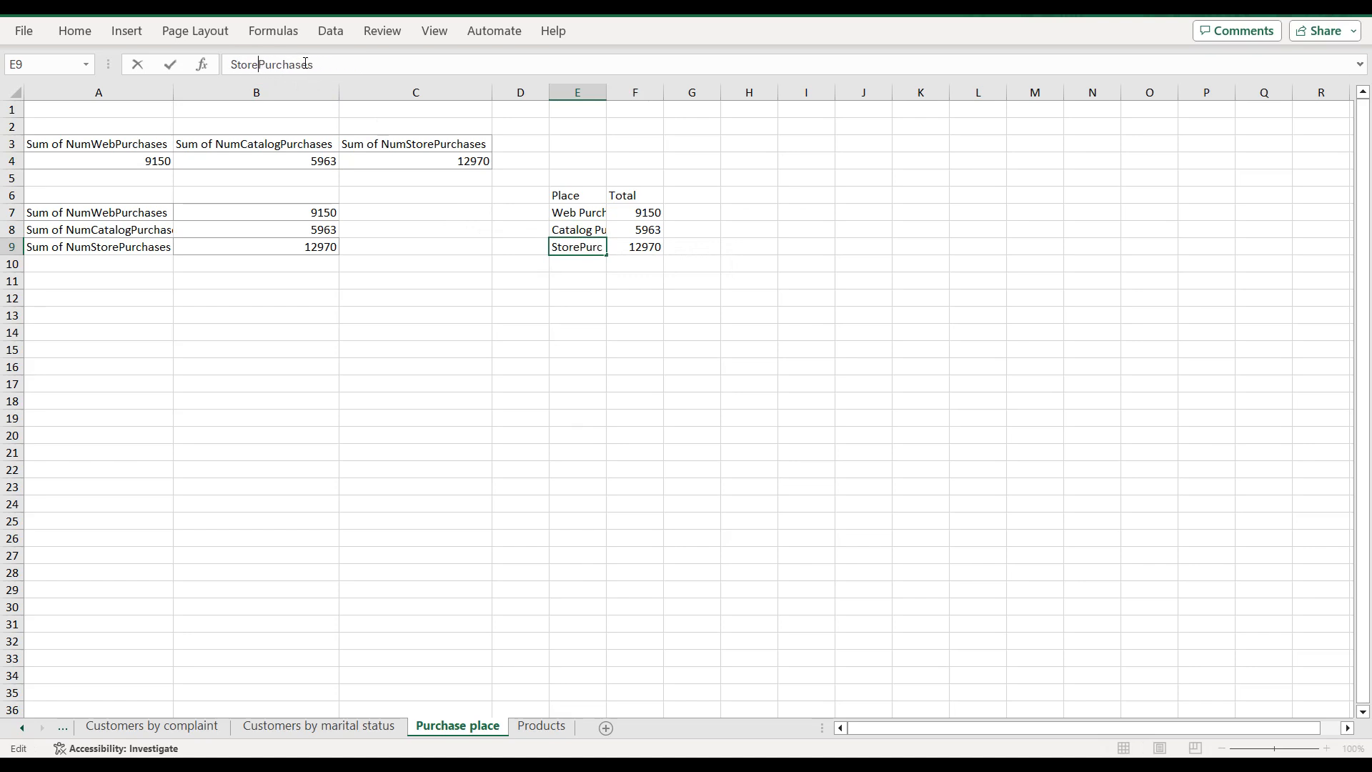
Step: Insert the recommended pie chart from the Place and Total table in E6:F9
left_click(601, 192)
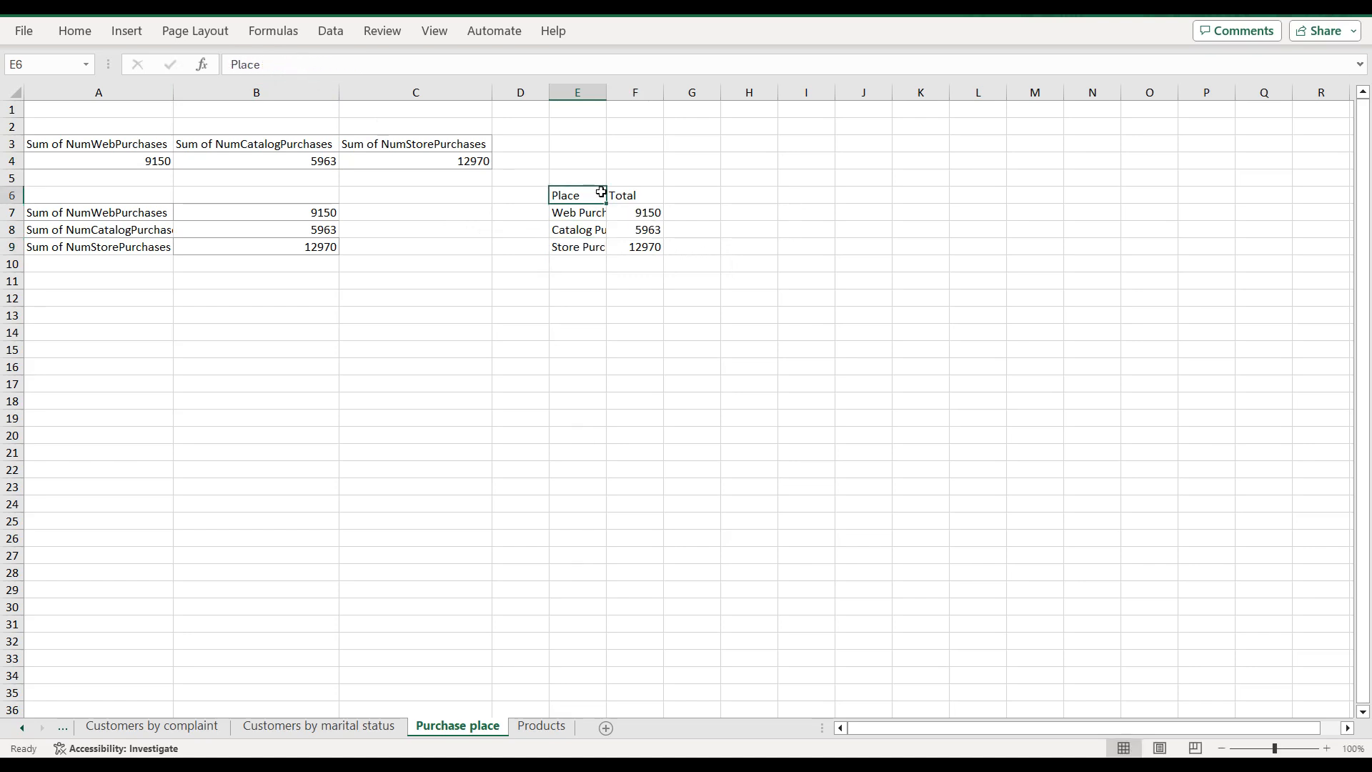
left_click_drag(601, 193, 659, 250)
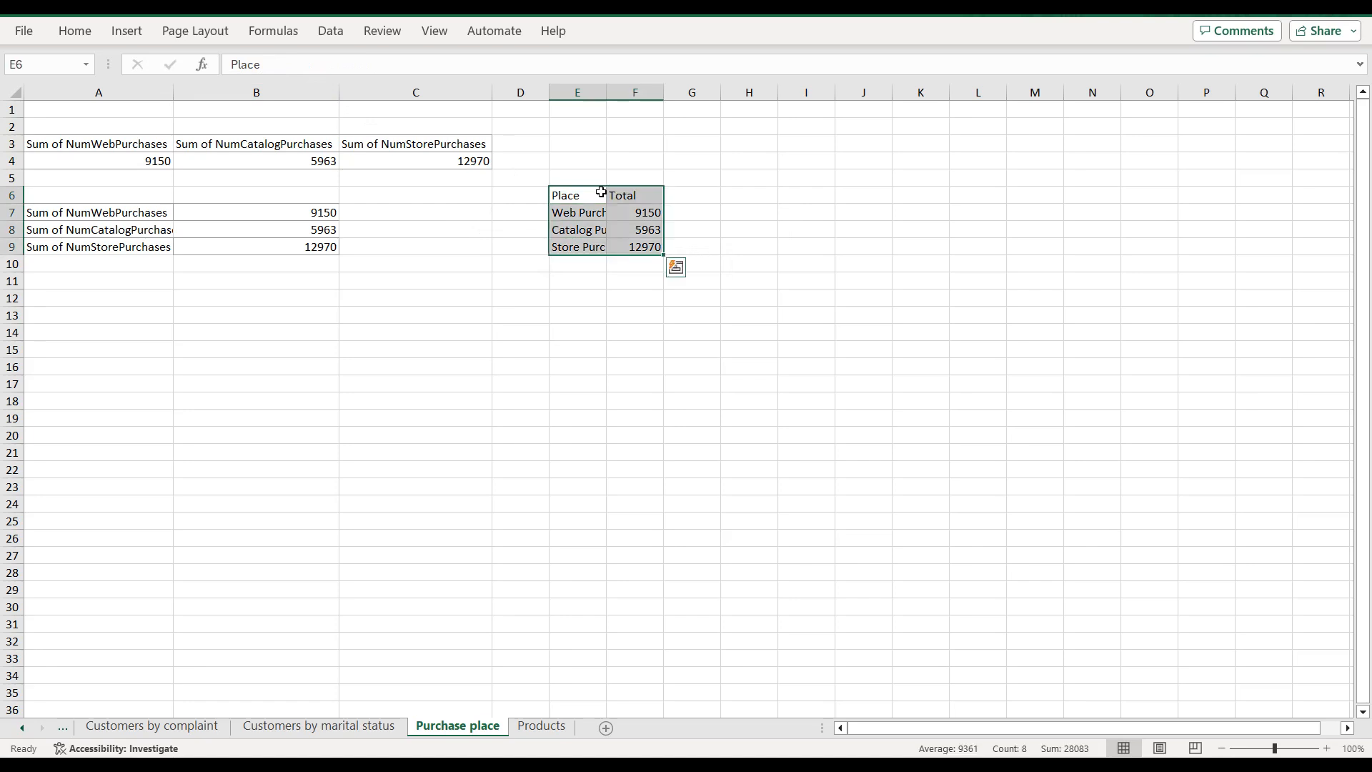
left_click(128, 32)
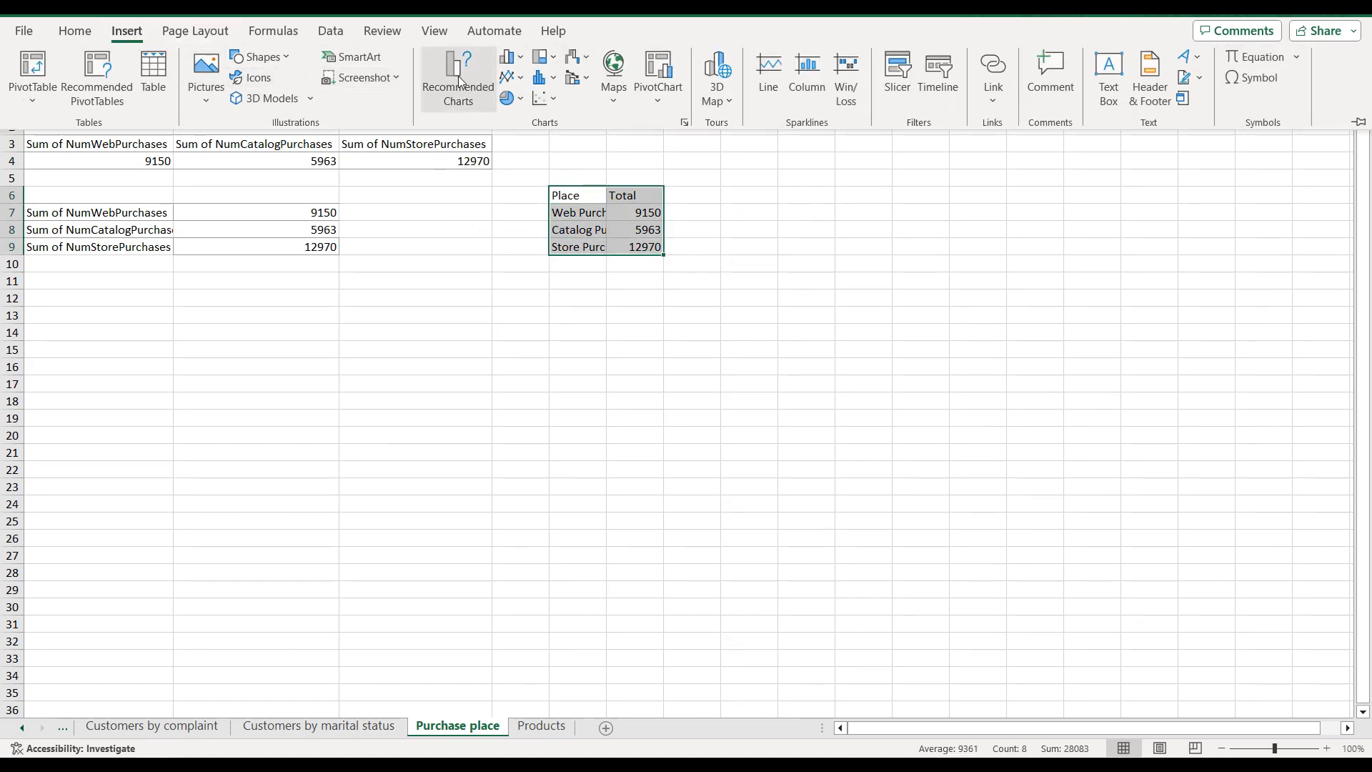
left_click(460, 80)
left_click(482, 280)
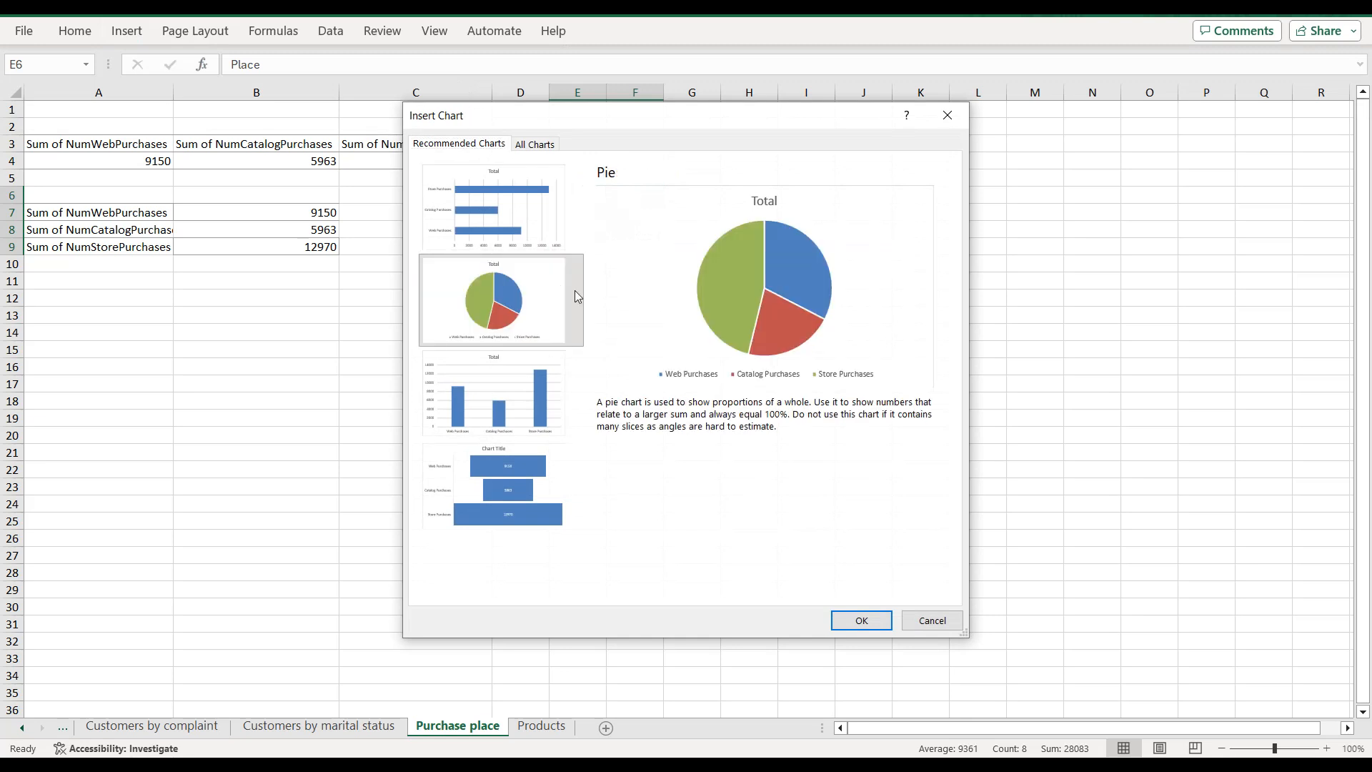
left_click(865, 621)
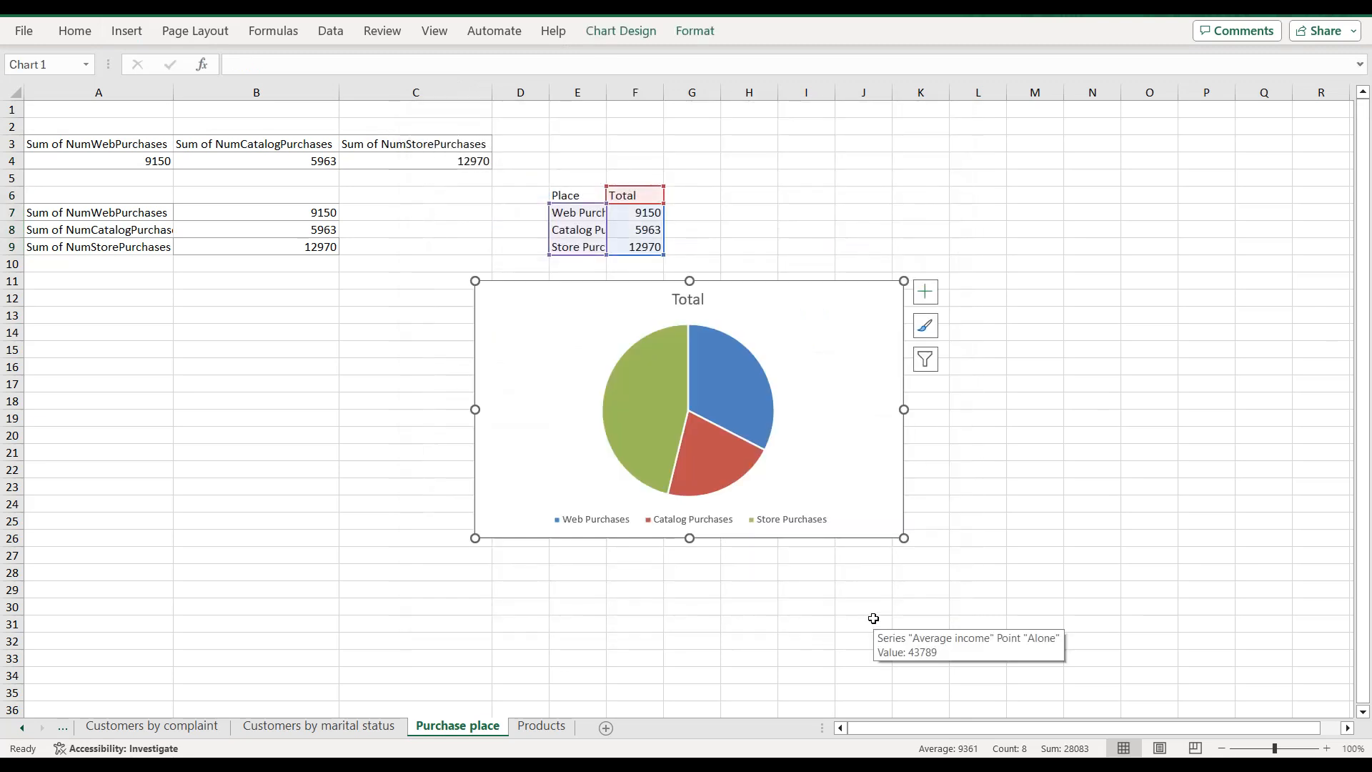
Step: Delete the pie chart's legend and change its title to Purchase place
left_click(787, 522)
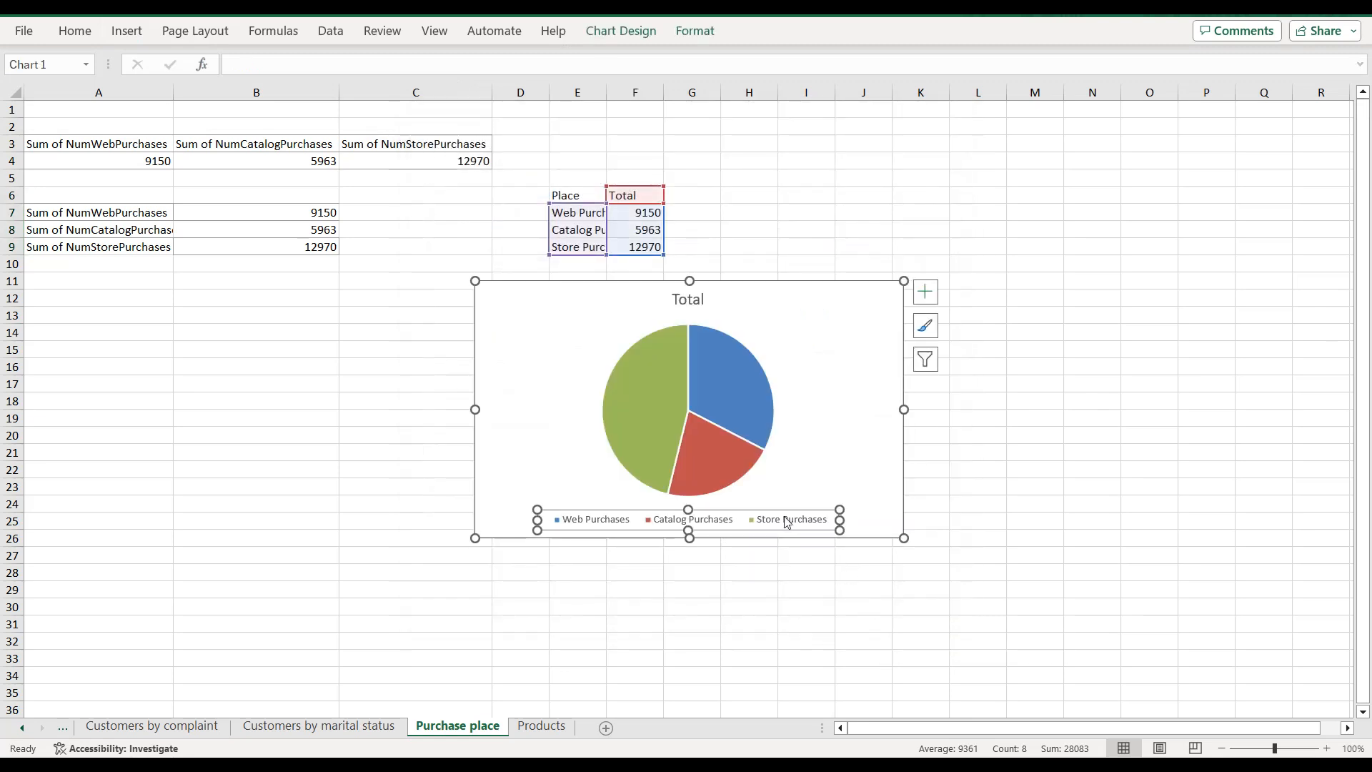
key("Delete")
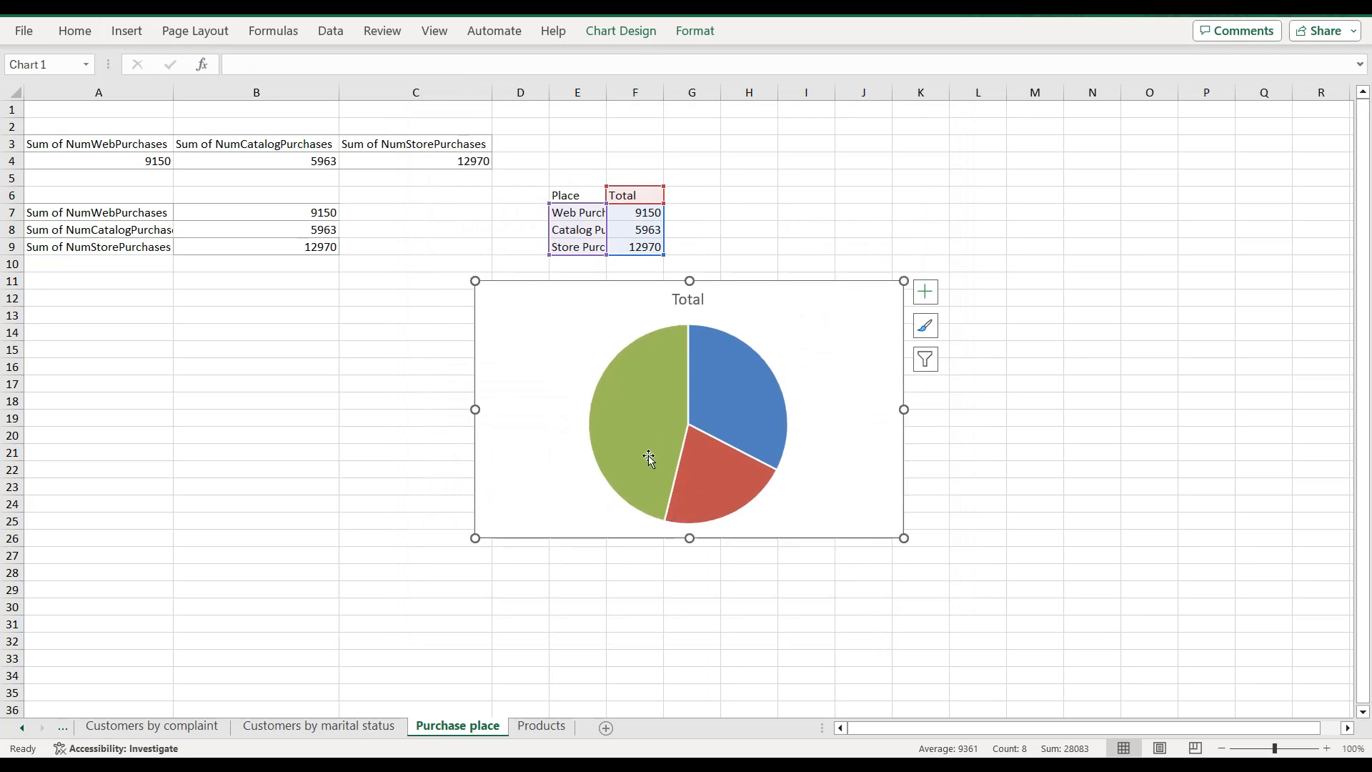
left_click(461, 729)
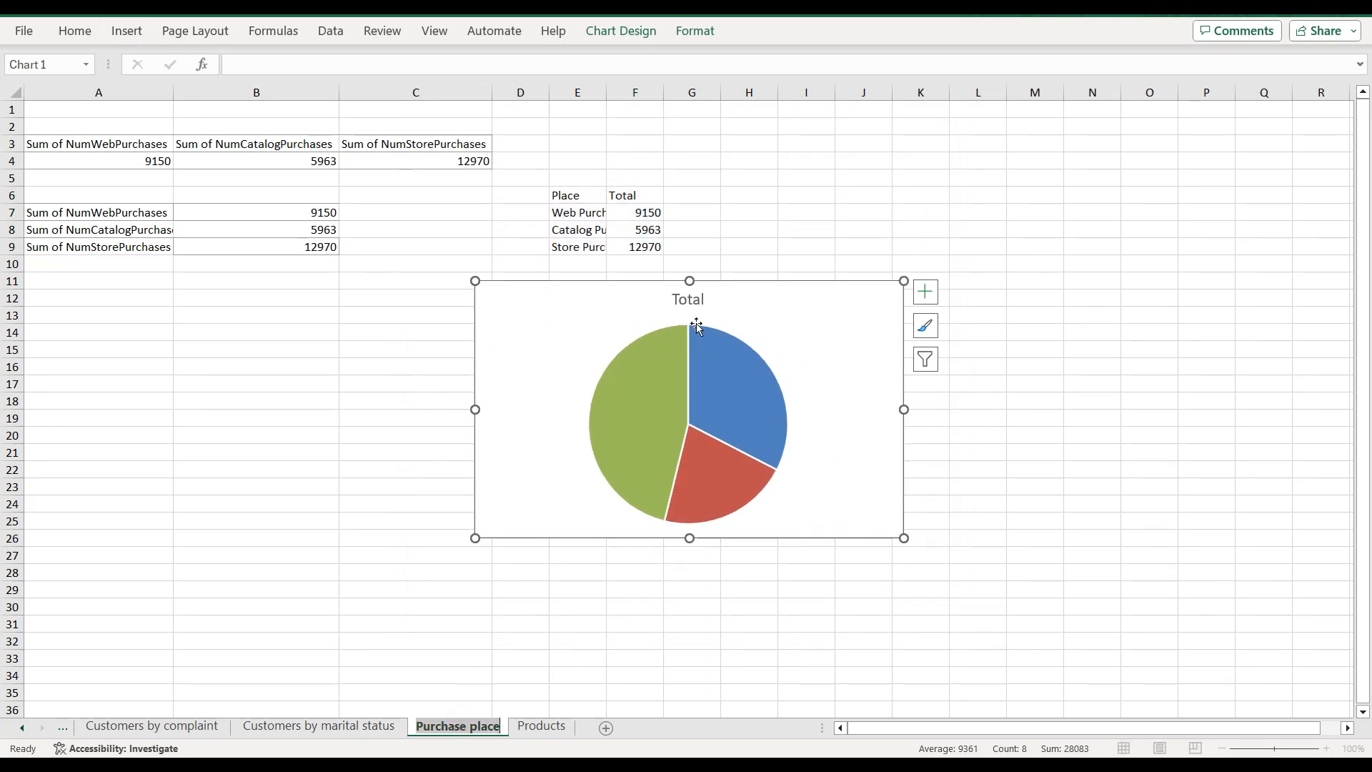
double_click(690, 299)
double_click(697, 301)
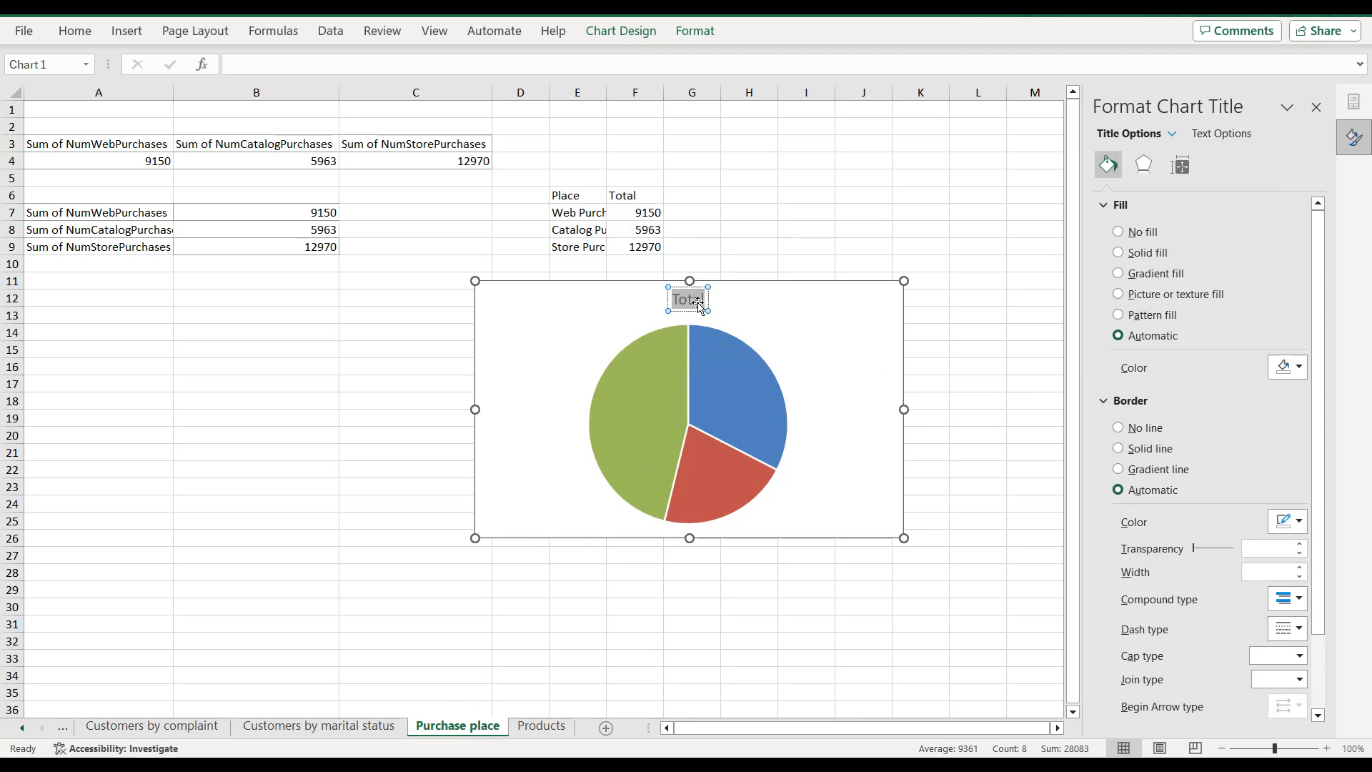
type("Purchase place")
left_click(784, 307)
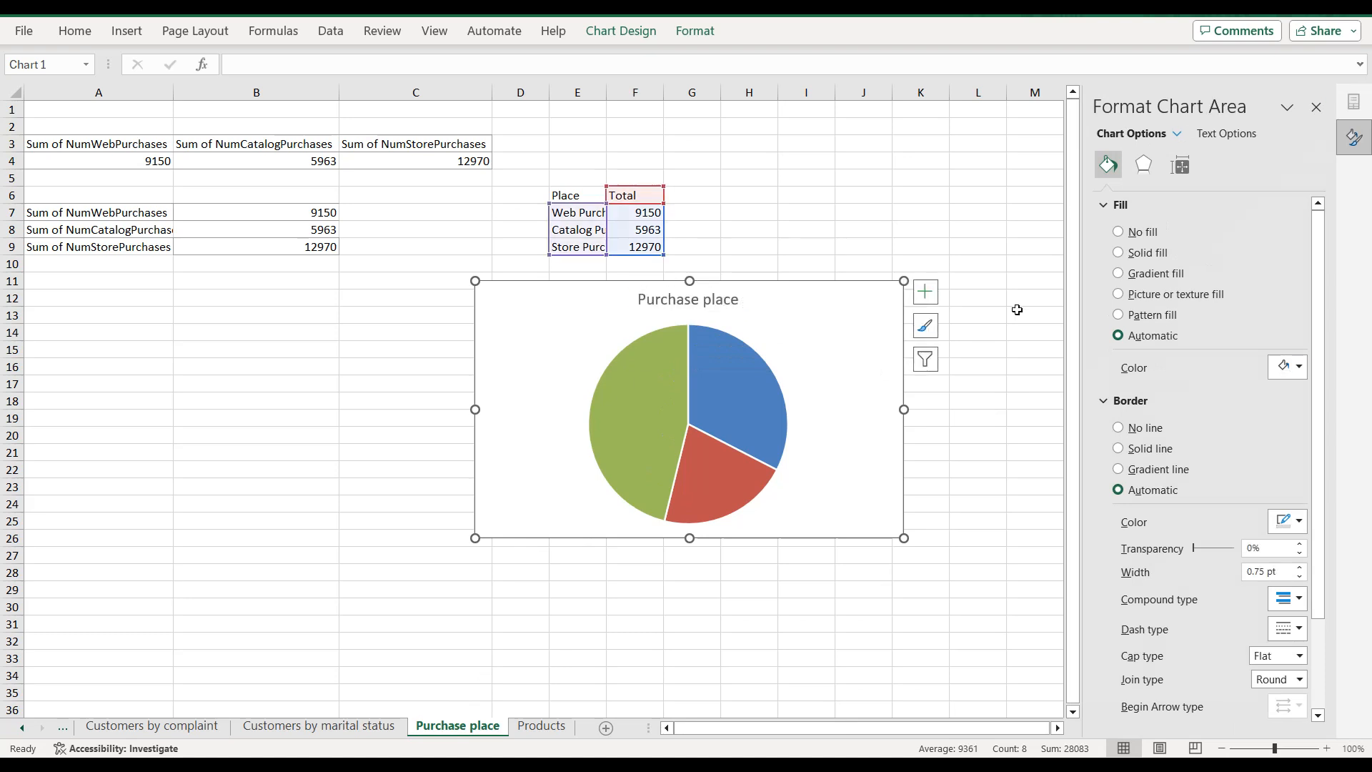
Step: Fill the chart area with the dashboard's dark navy colour and remove the border lines from the pie slices
left_click(1287, 369)
left_click(1249, 586)
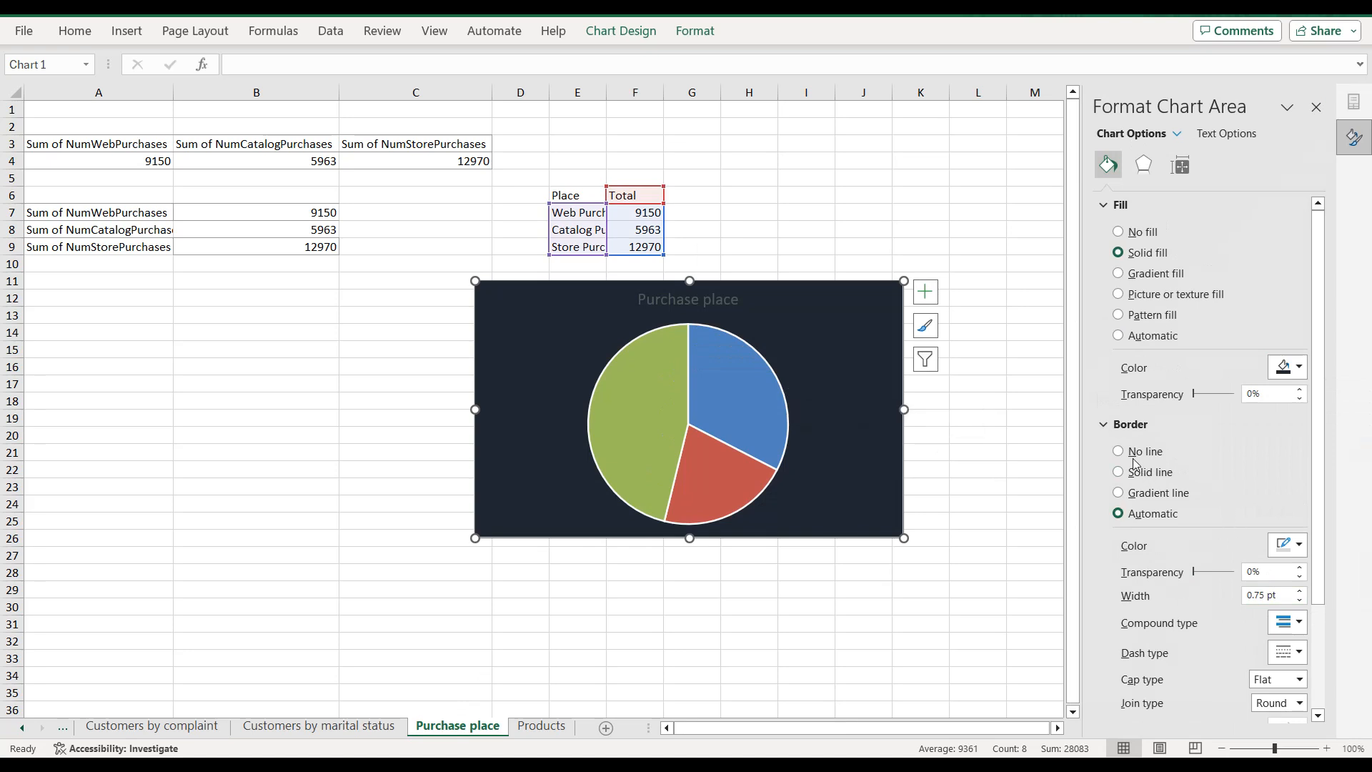
left_click(773, 405)
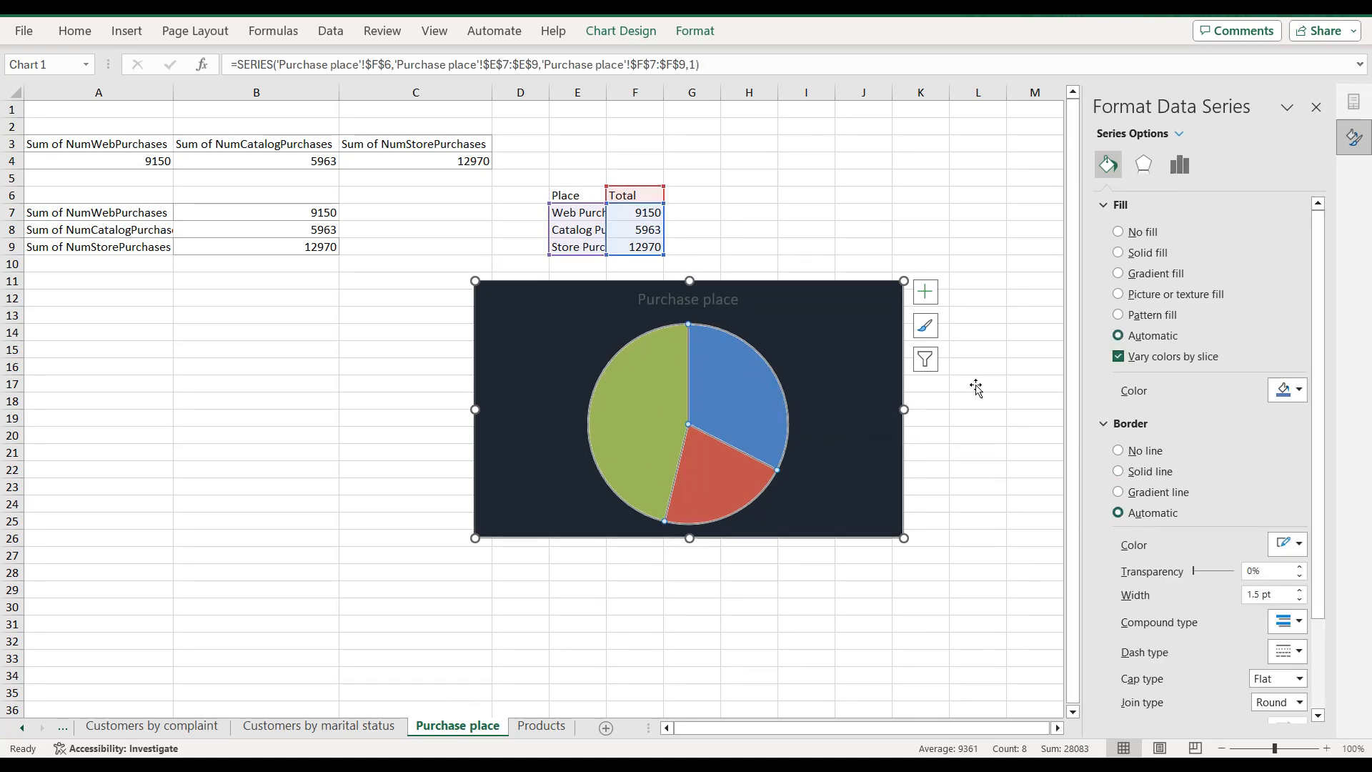
left_click(1118, 452)
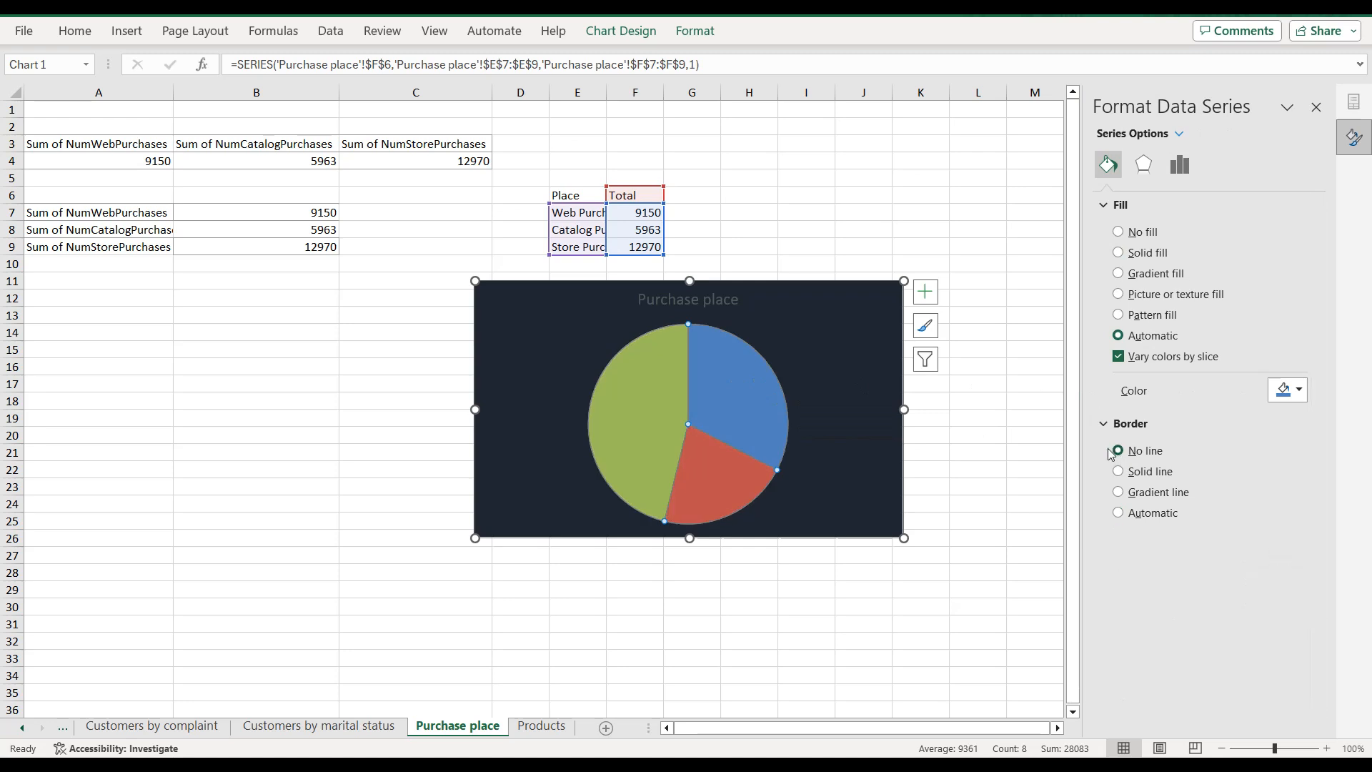
Step: Give the chart area a solid border in the recently used grey and turn on rounded corners
left_click(851, 364)
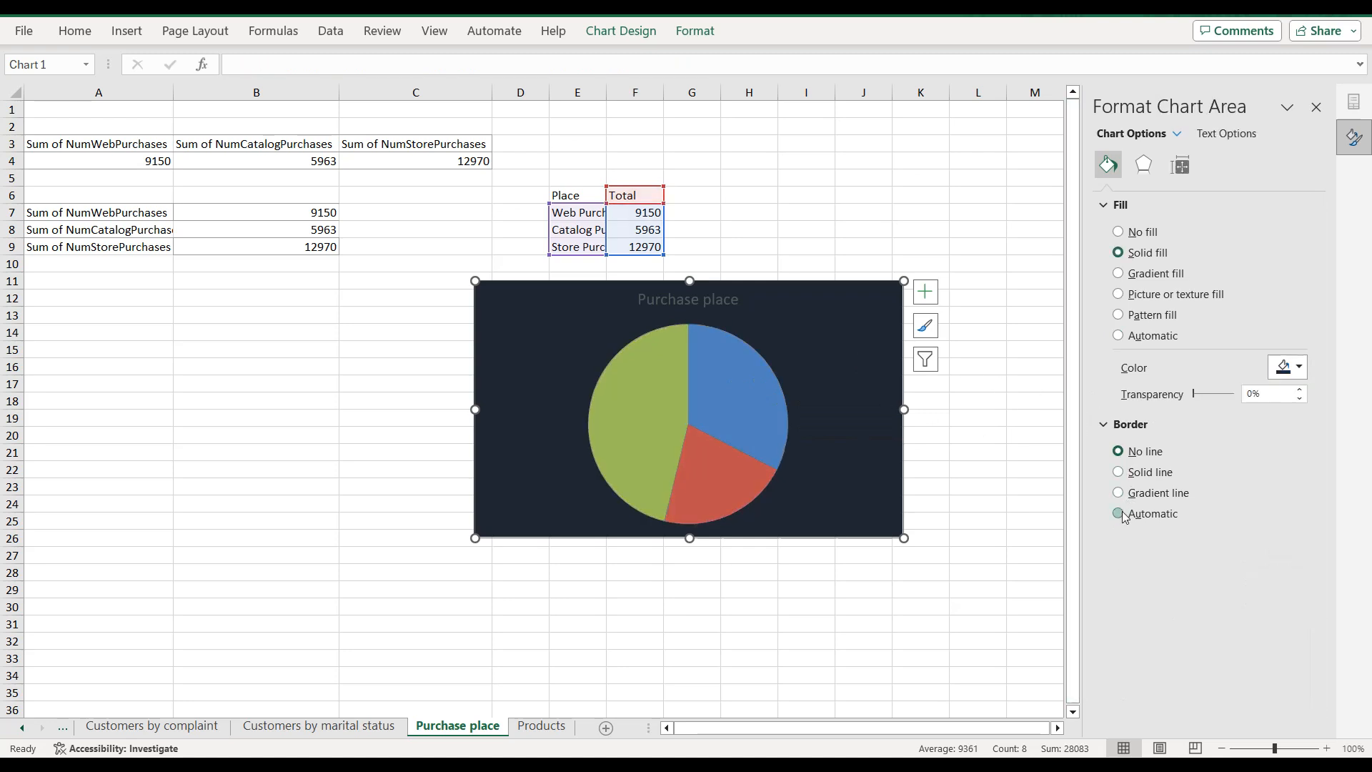
left_click(1120, 513)
left_click(1273, 560)
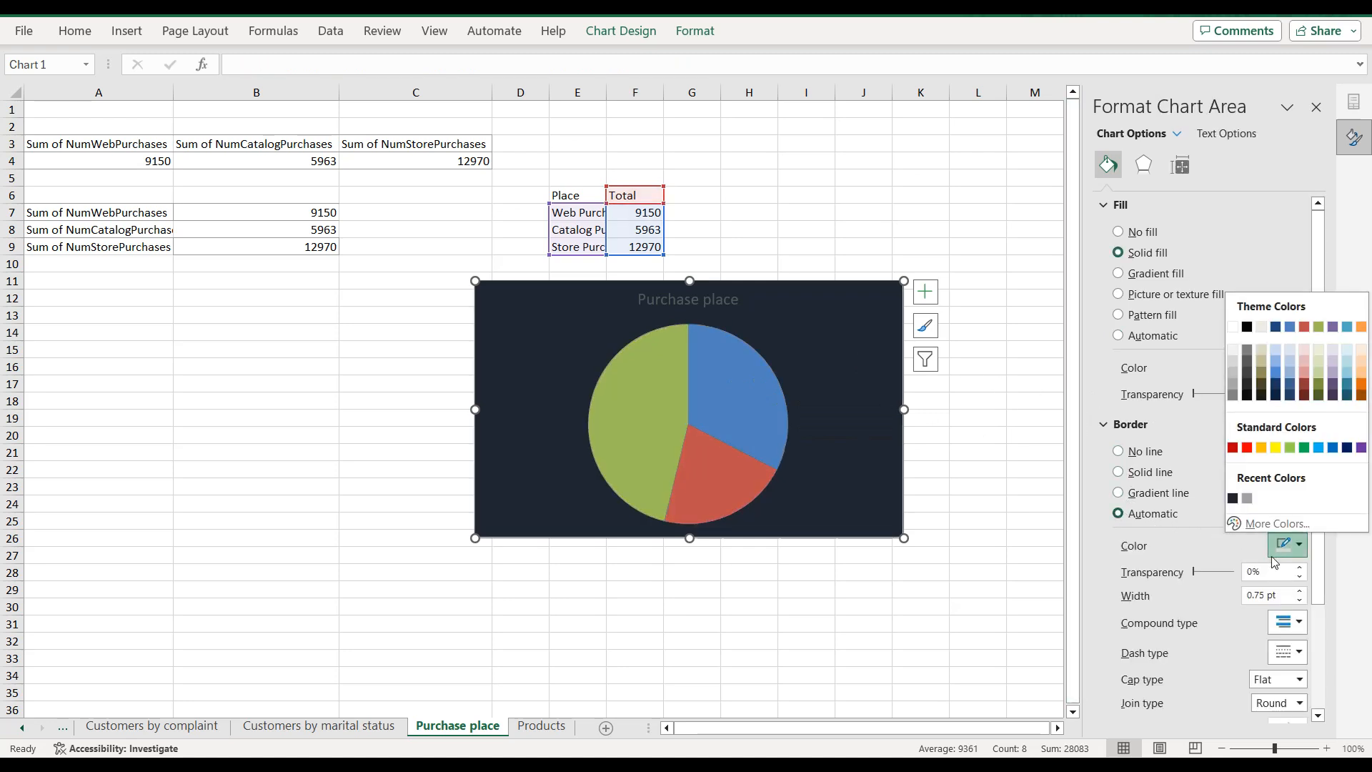
left_click(1247, 498)
scroll(1170, 643, "down", 3)
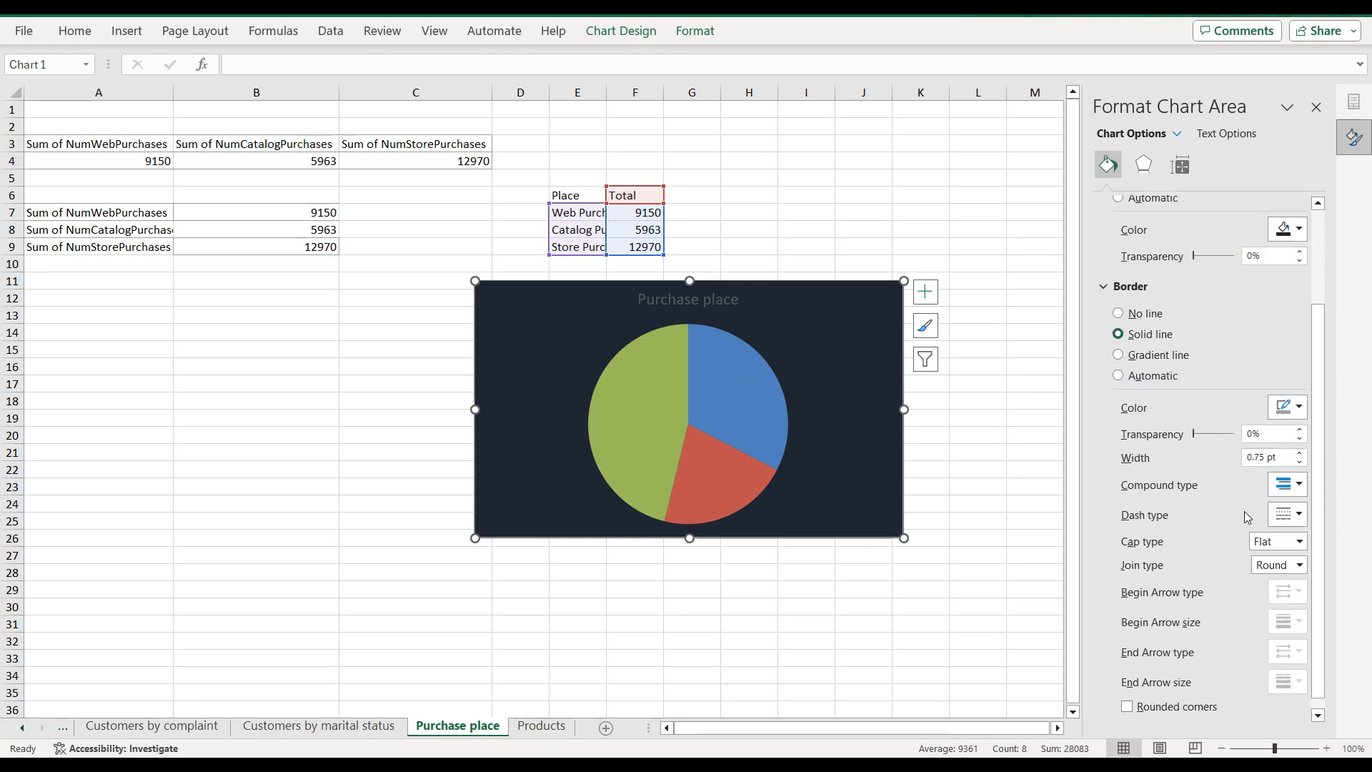
left_click(1127, 707)
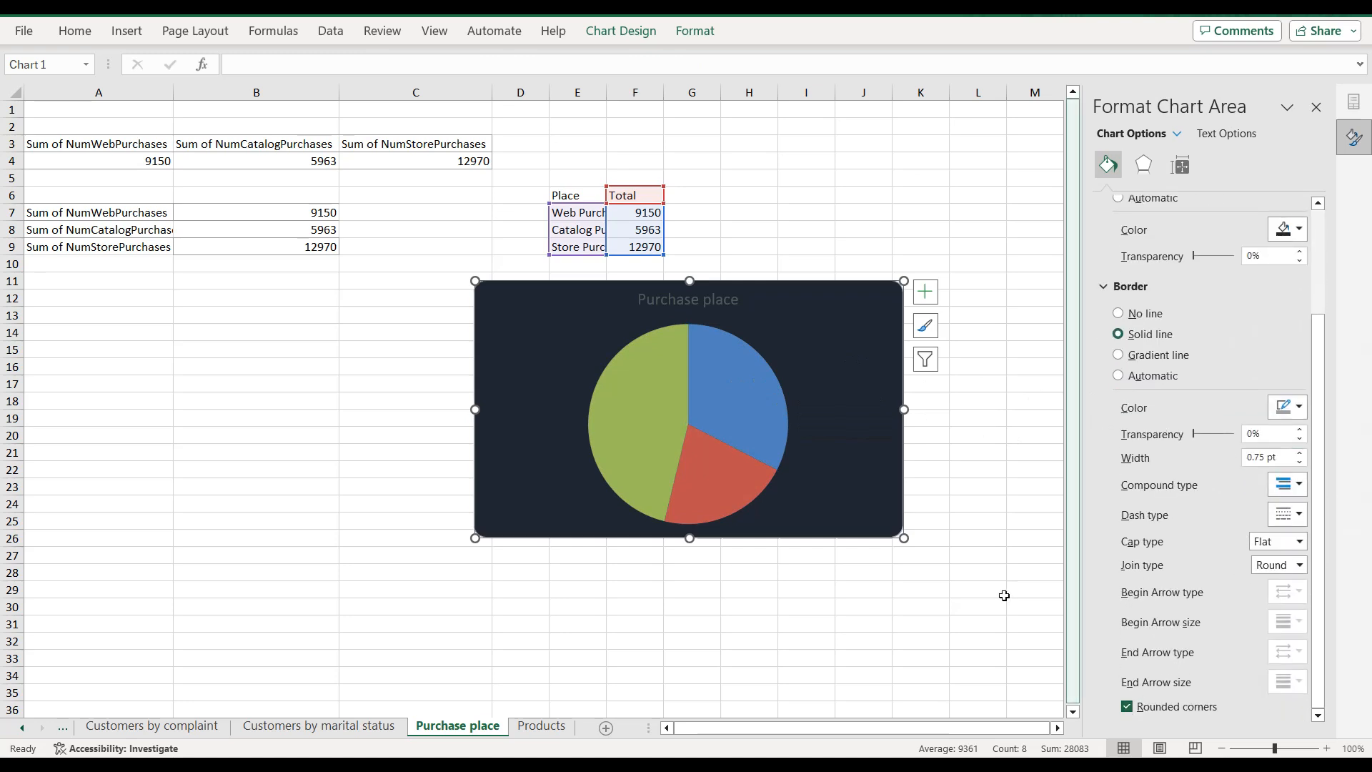
Step: Set the chart title's text fill to the recently used grey
left_click(714, 301)
left_click(1222, 134)
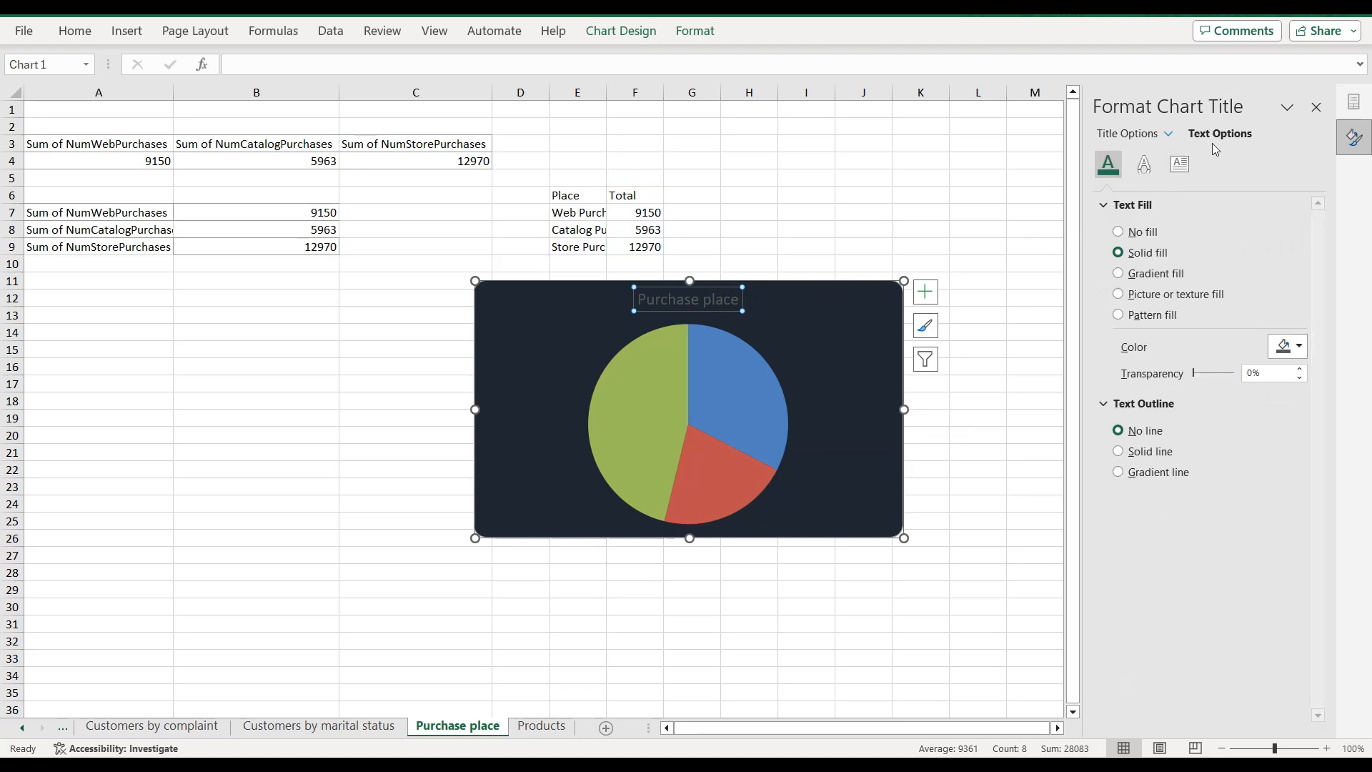
left_click(1280, 355)
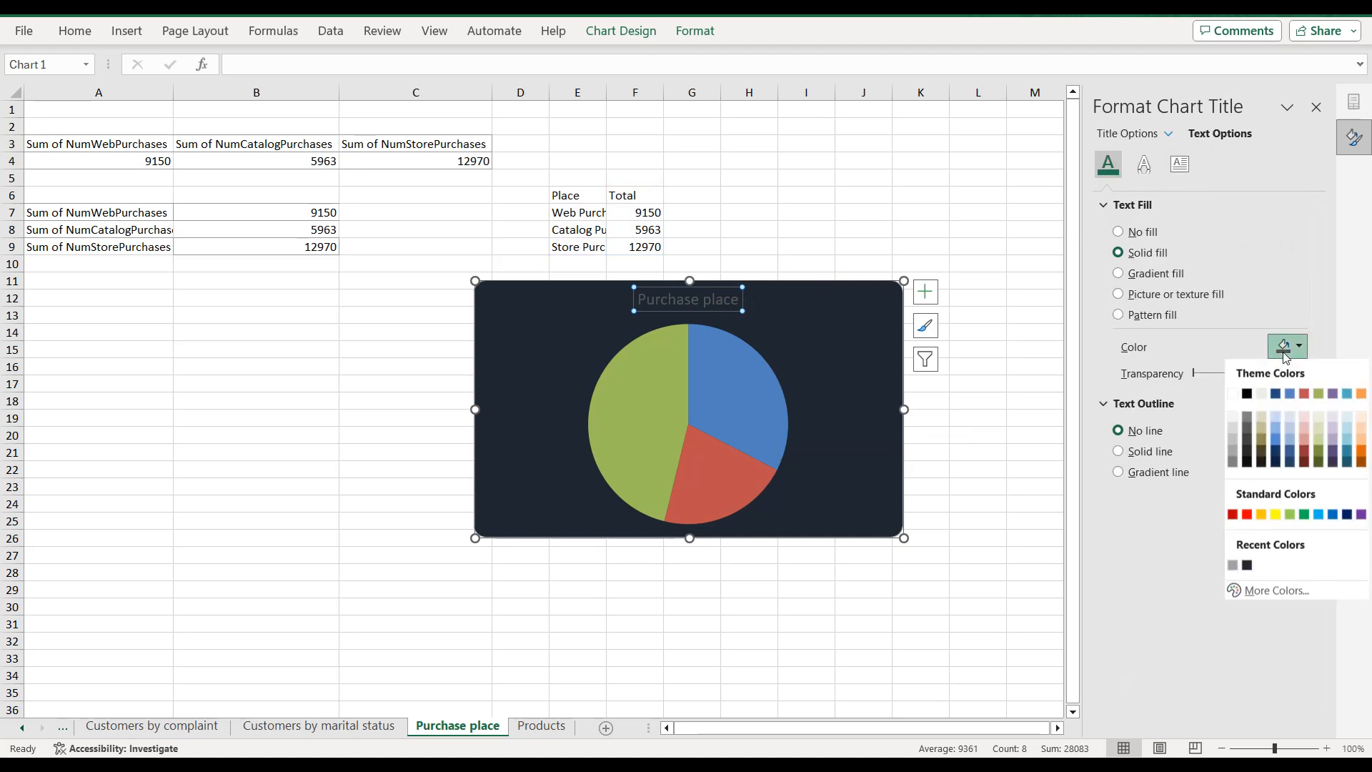
left_click(1233, 566)
Step: Fill the Web Purchases slice of the pie with a very light grey
left_click(751, 411)
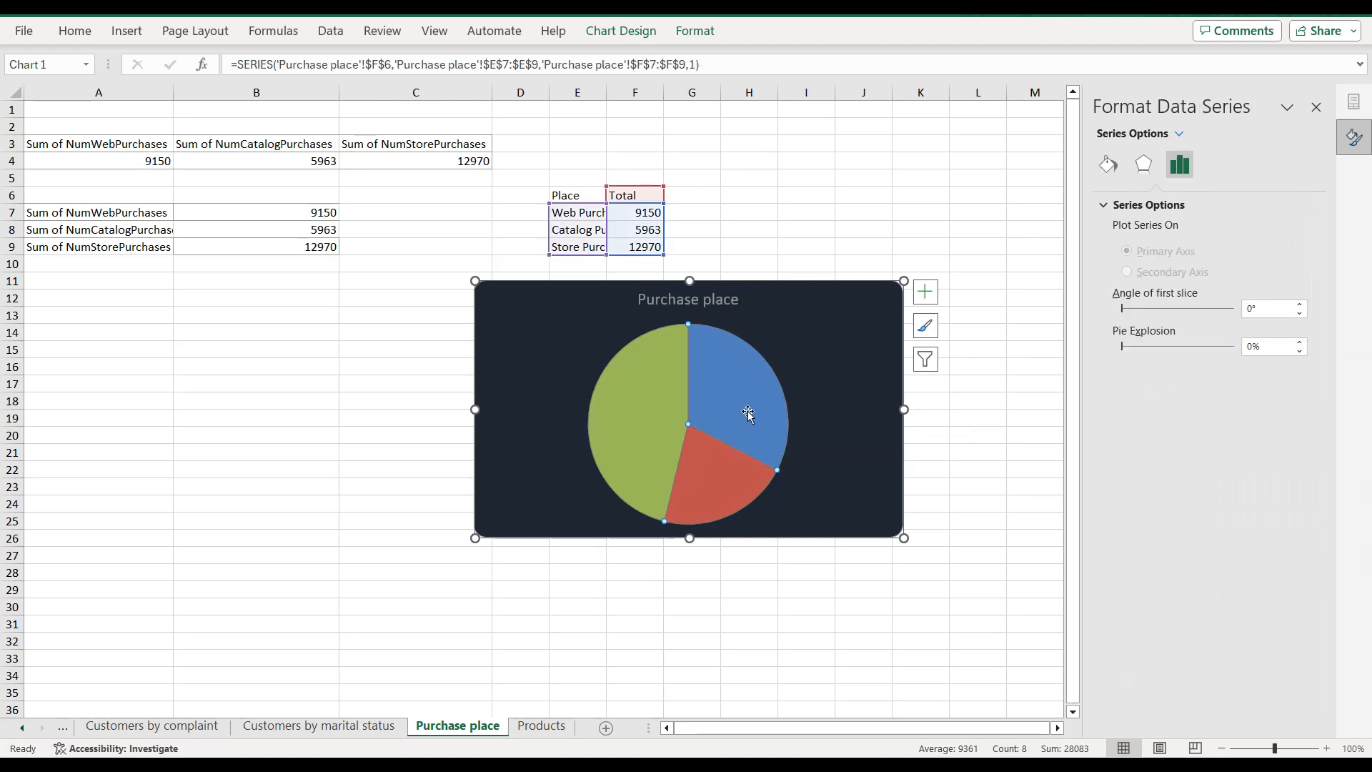
left_click(749, 402)
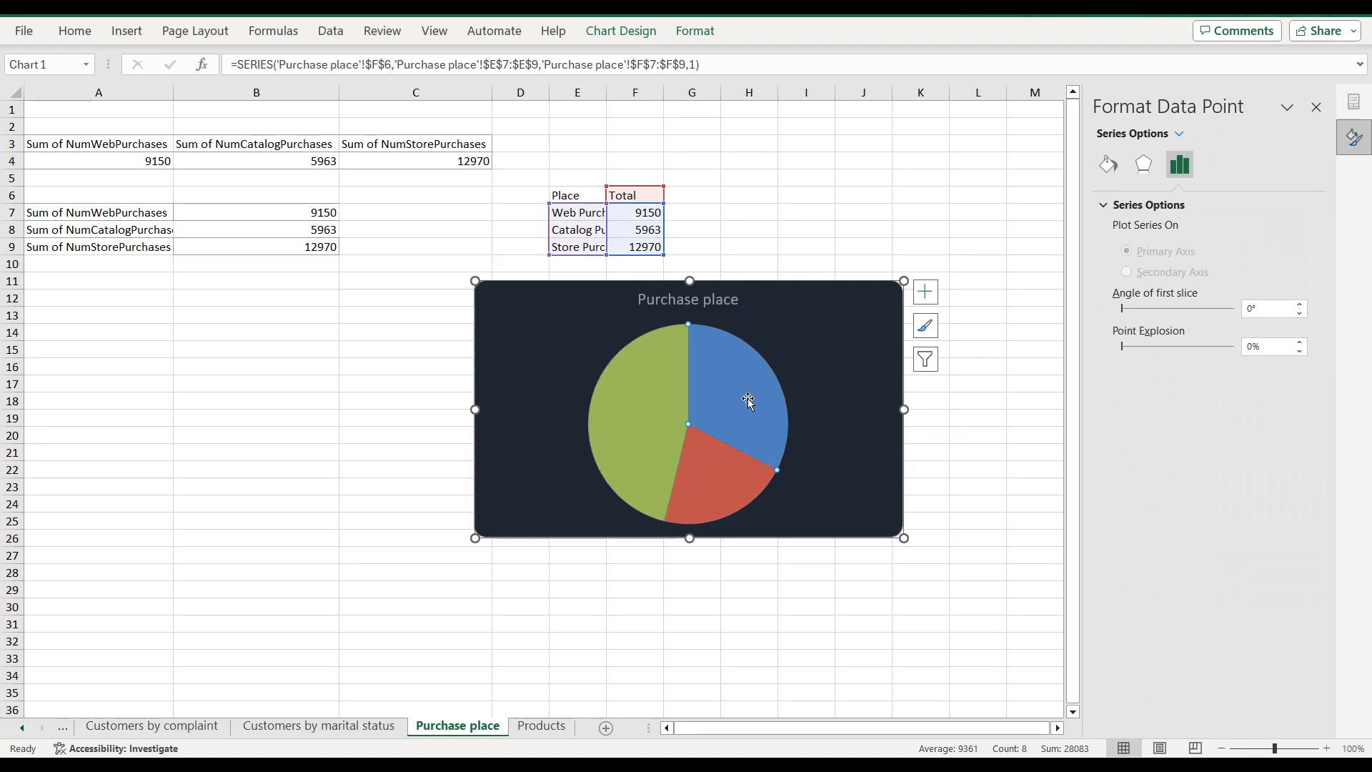
left_click(1108, 165)
left_click(1286, 392)
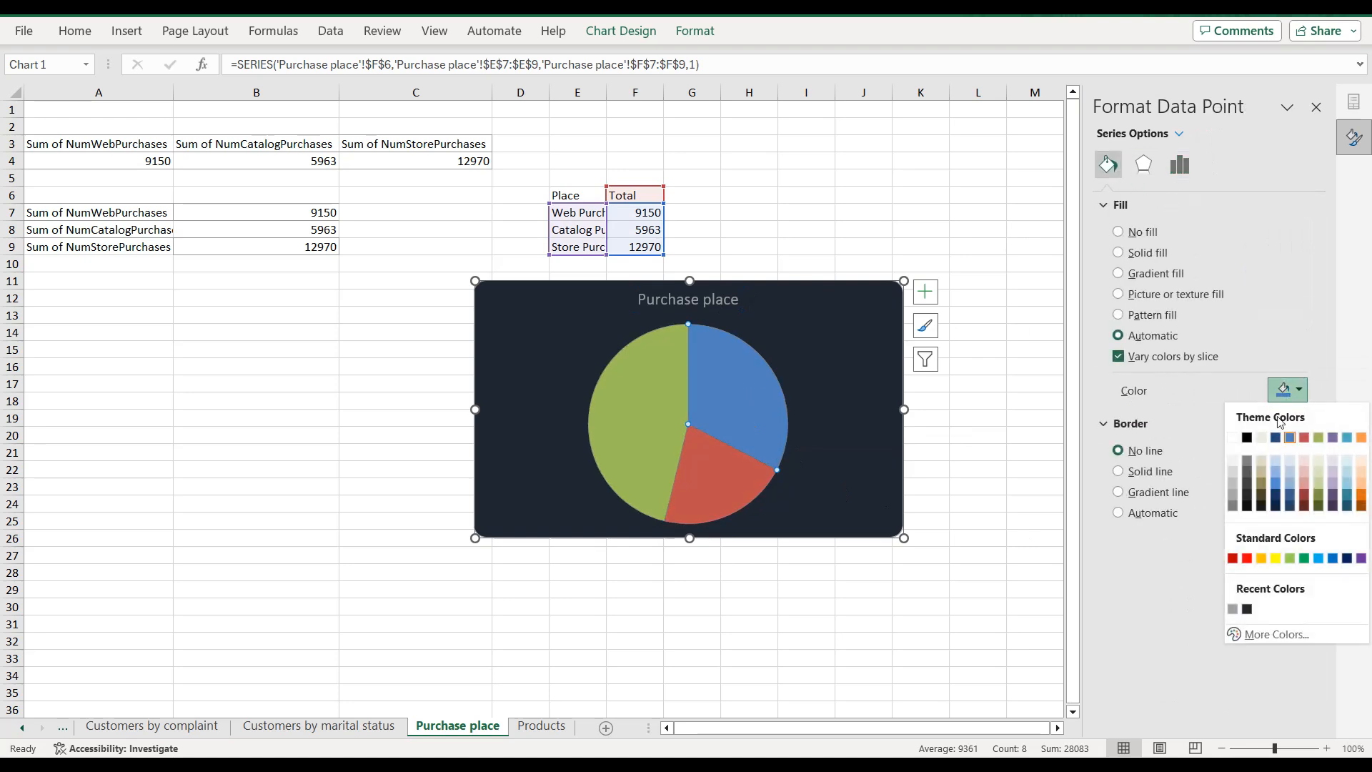
left_click(1233, 466)
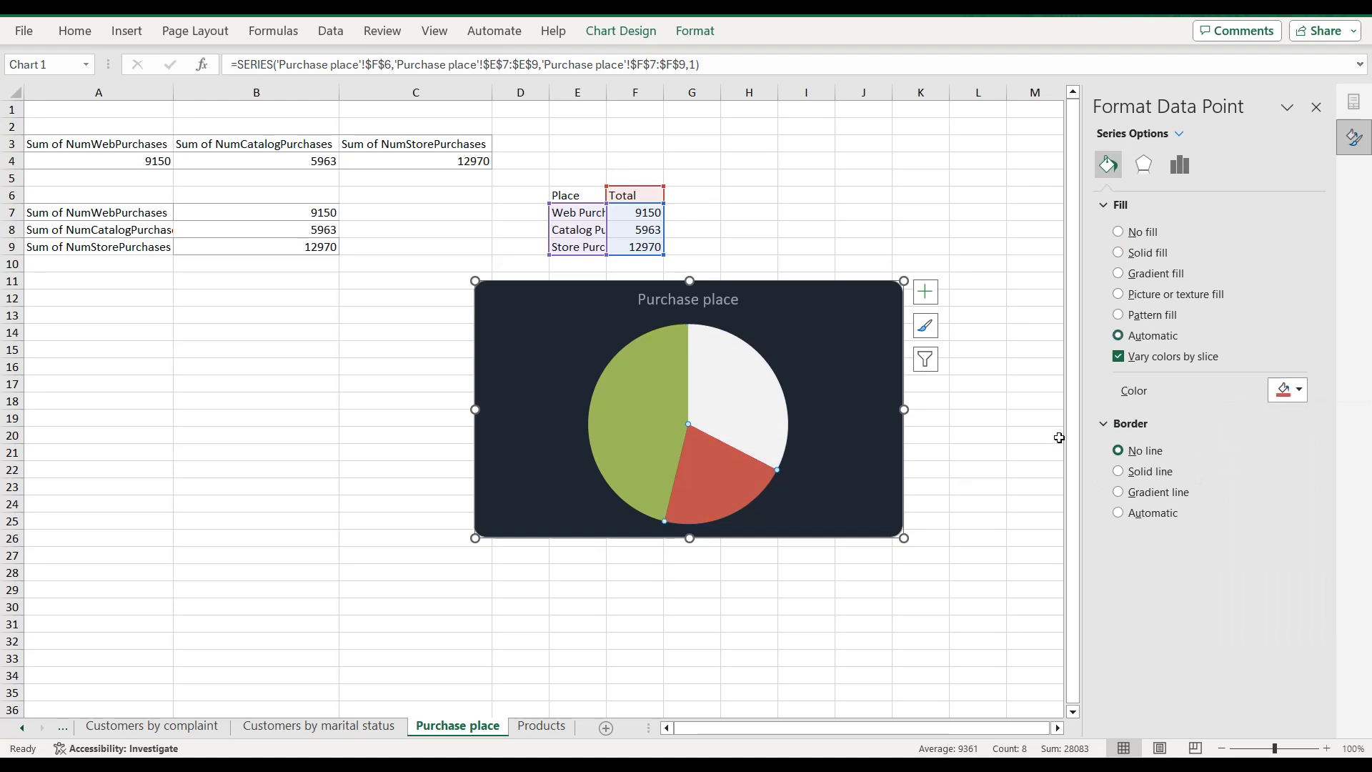
Step: Fill the Catalog Purchases slice with a light grey and the Store Purchases slice with a darker grey
left_click(1286, 390)
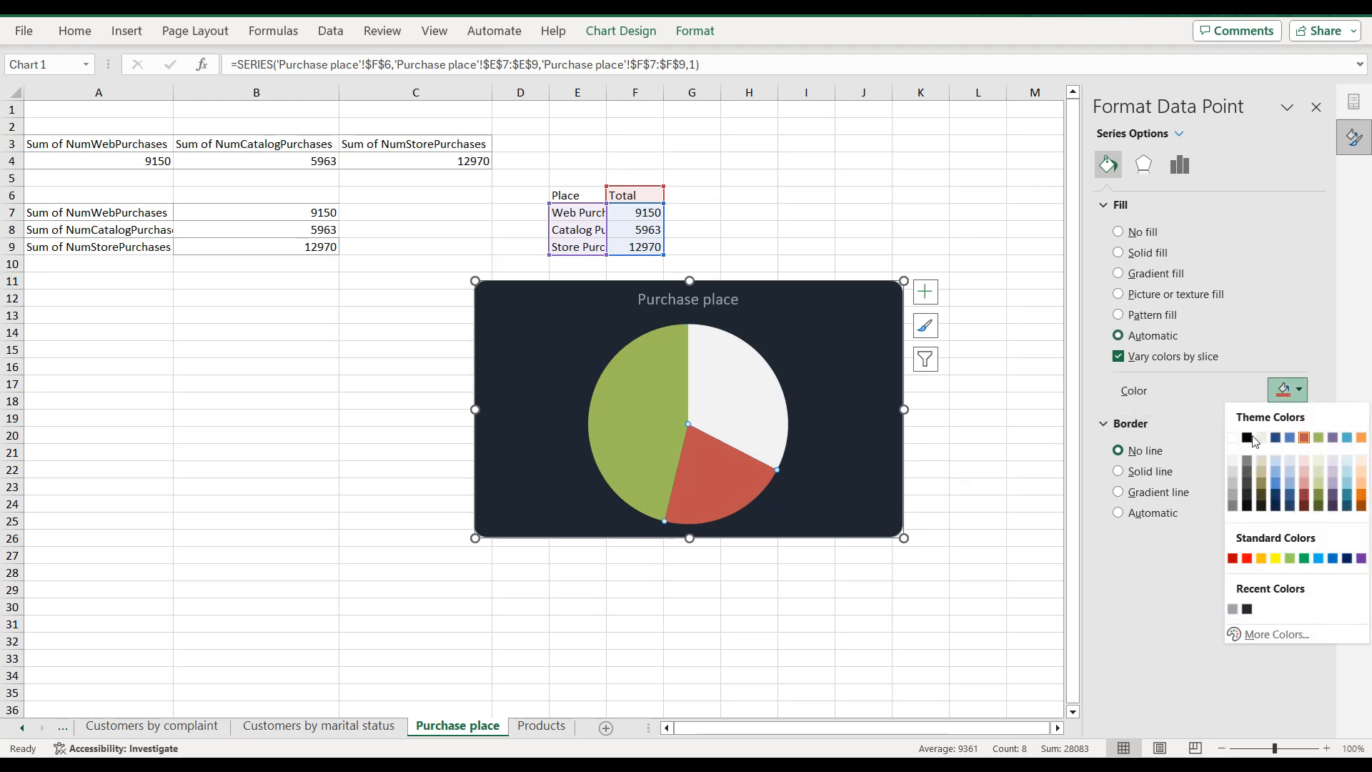
left_click(1234, 484)
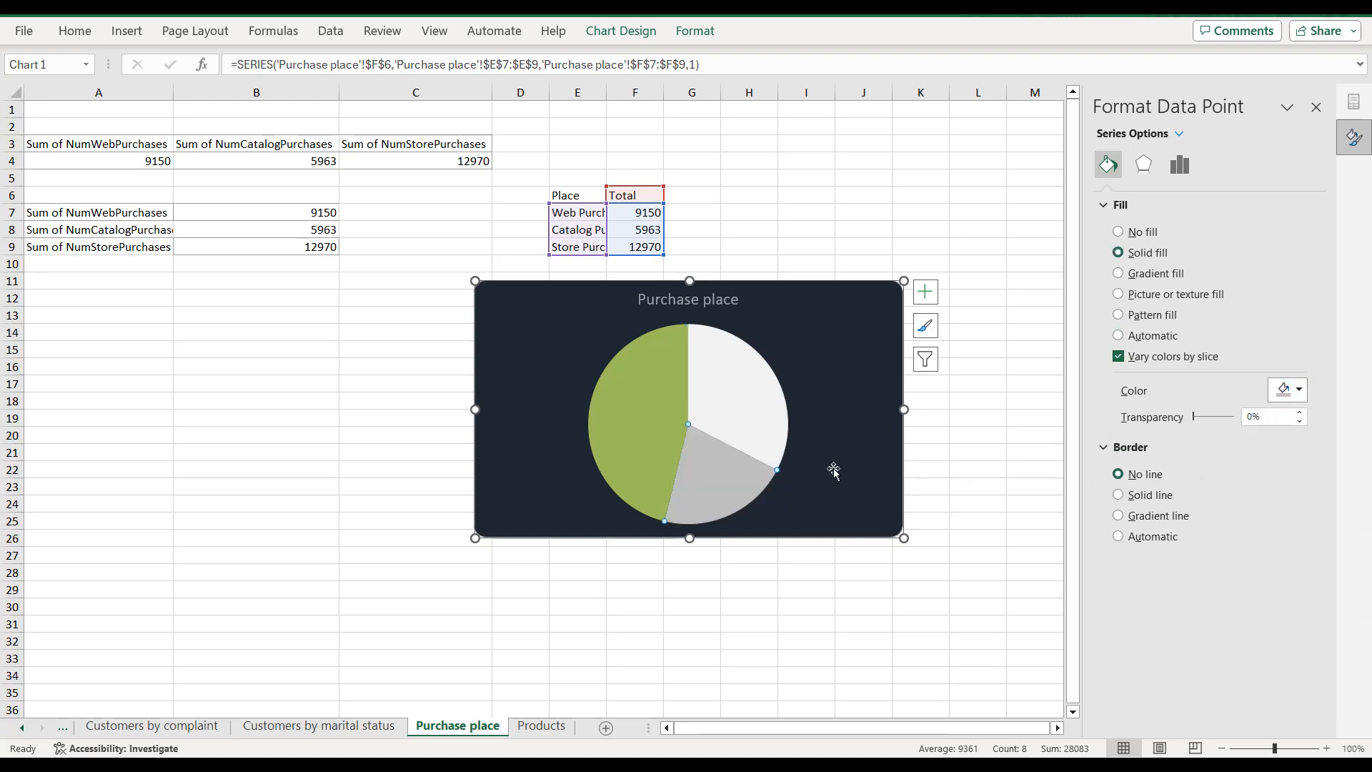
left_click(1287, 389)
left_click(1235, 496)
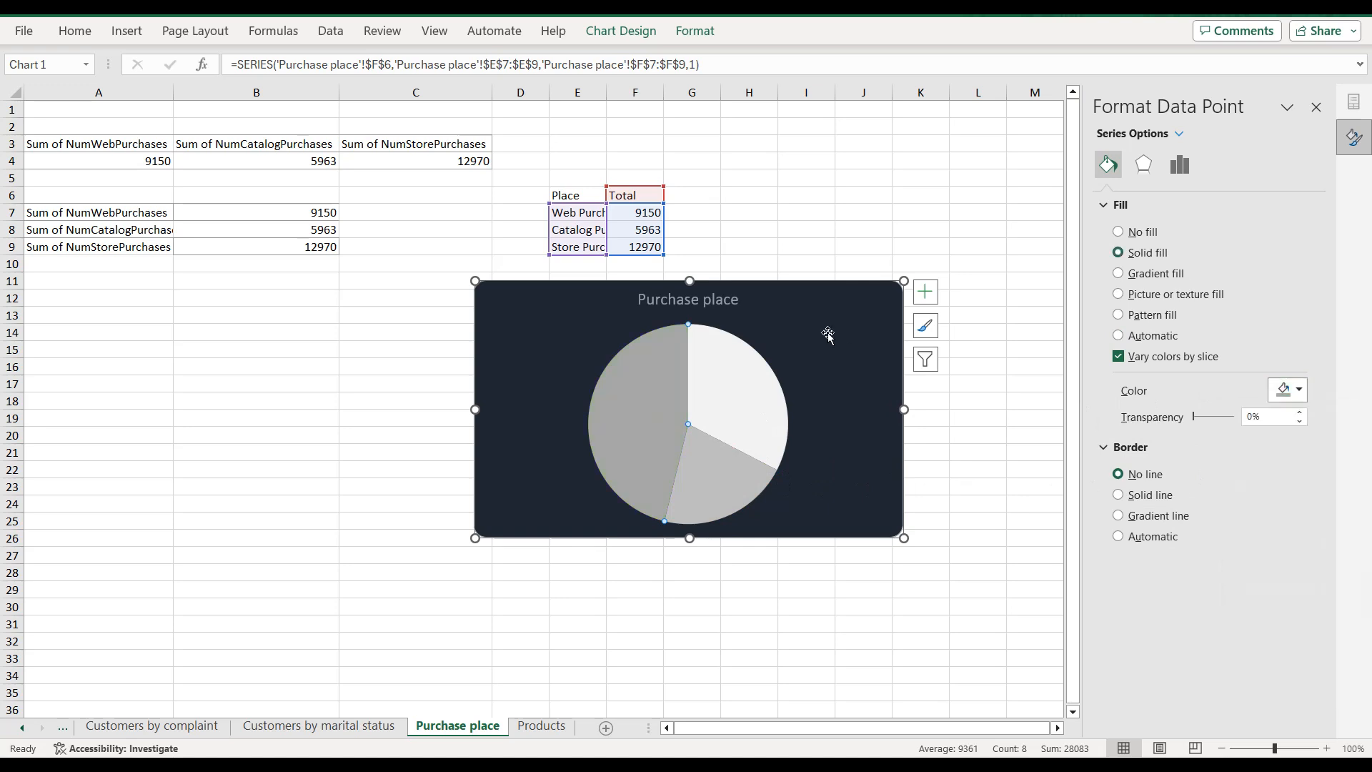
Step: Add data labels to the Purchase place pie chart at the Outside End position
left_click(876, 315)
left_click(921, 304)
left_click(890, 303)
left_click(922, 300)
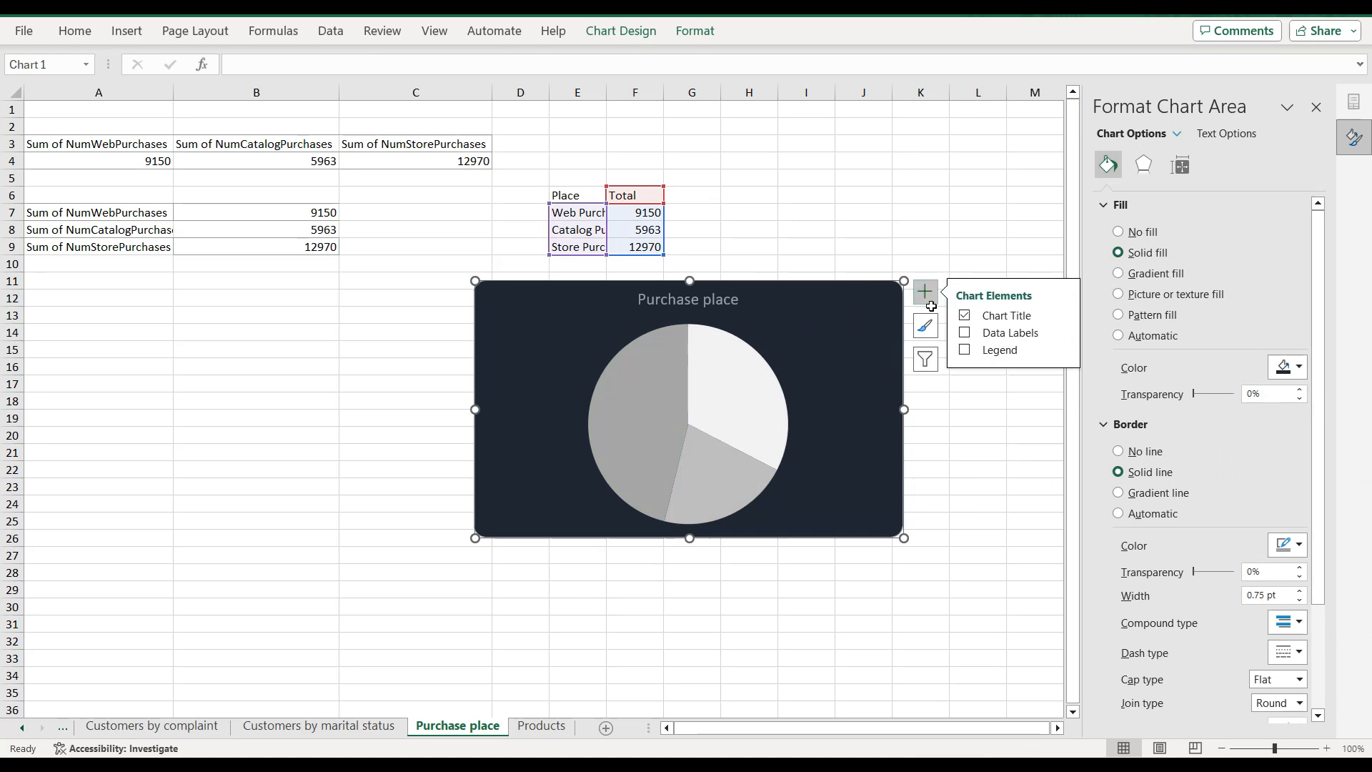
left_click(1066, 333)
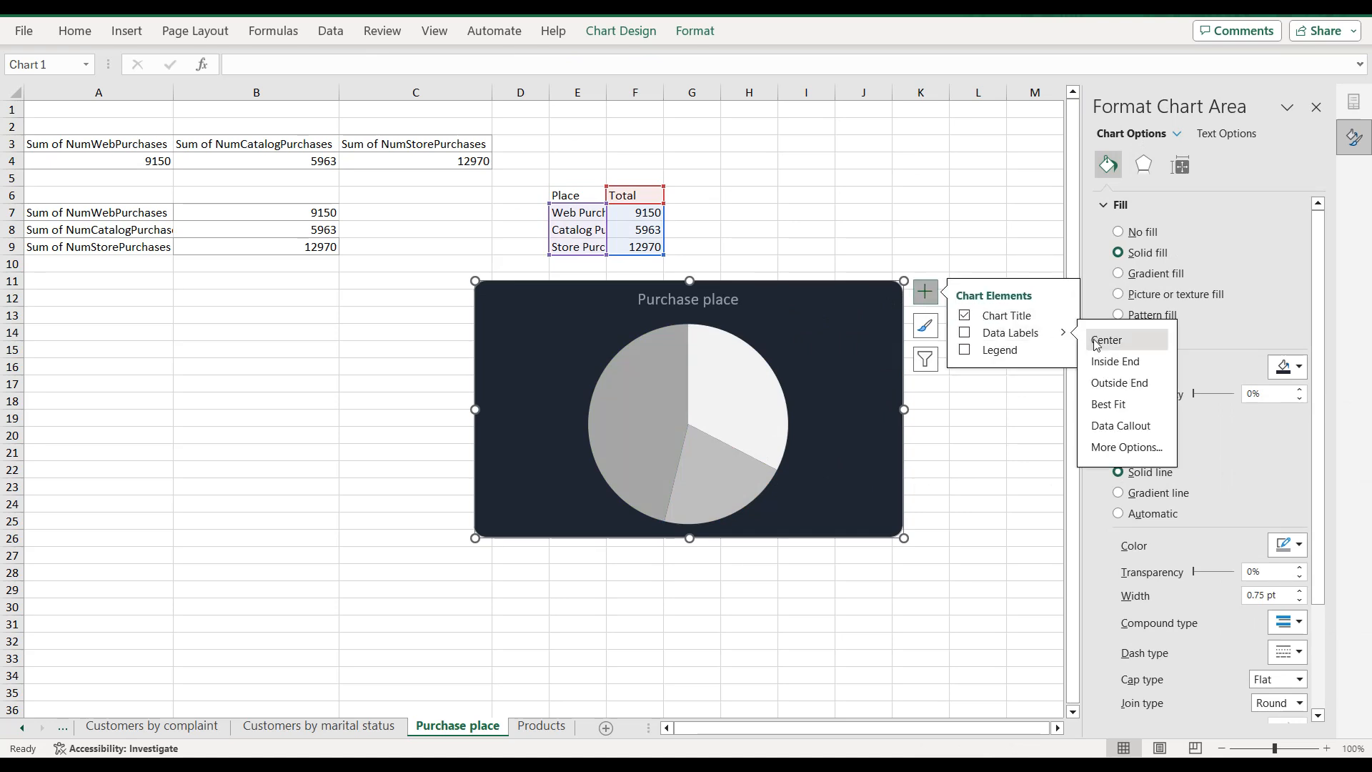
left_click(1111, 387)
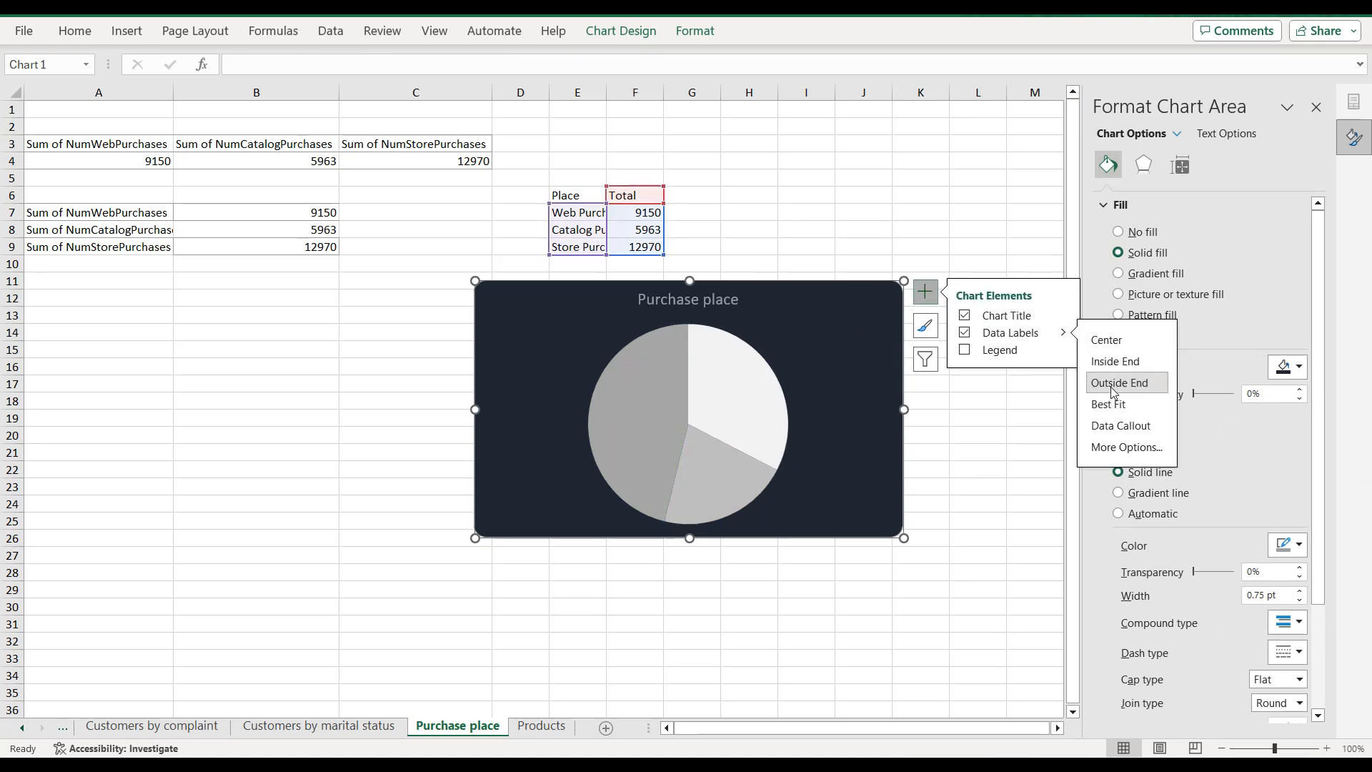
Step: Include the percentage and category name in the pie chart's data labels alongside the value
left_click(1127, 447)
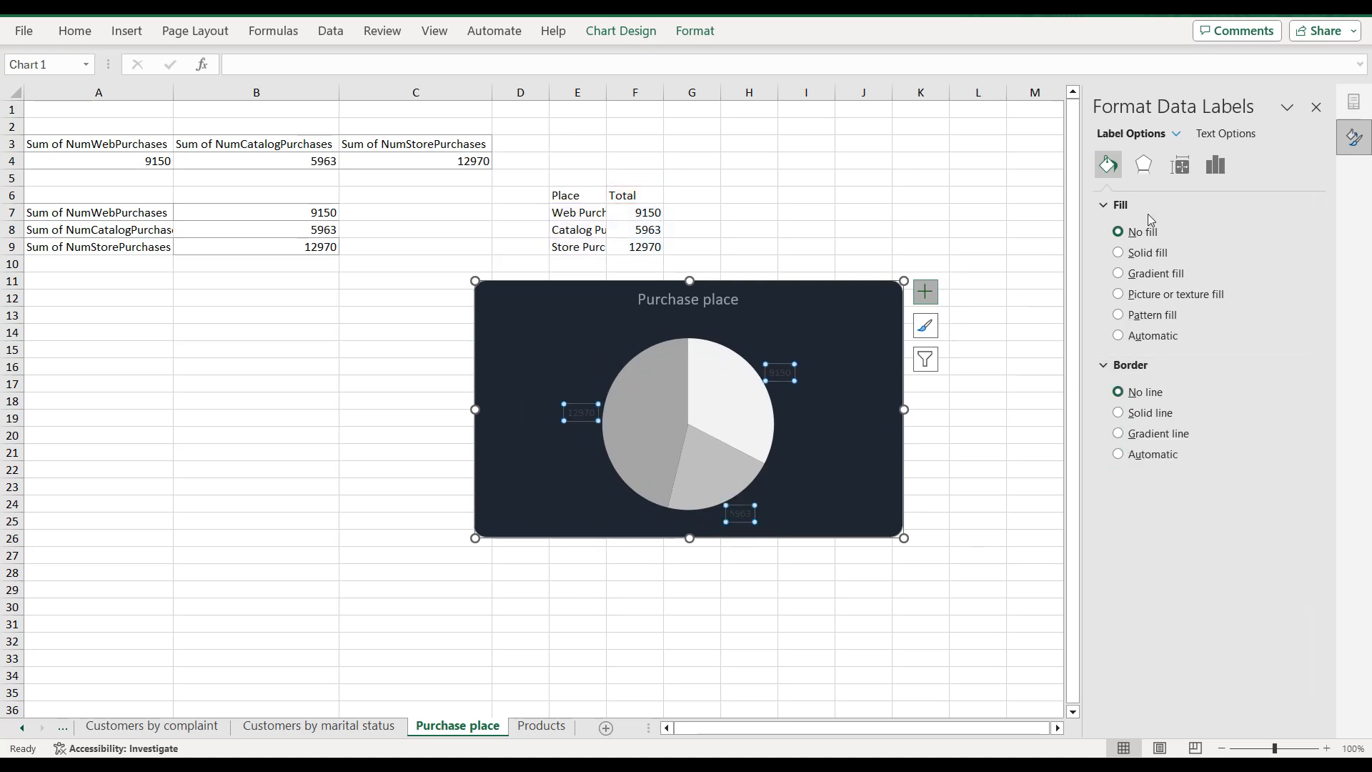
left_click(1216, 165)
left_click(1119, 207)
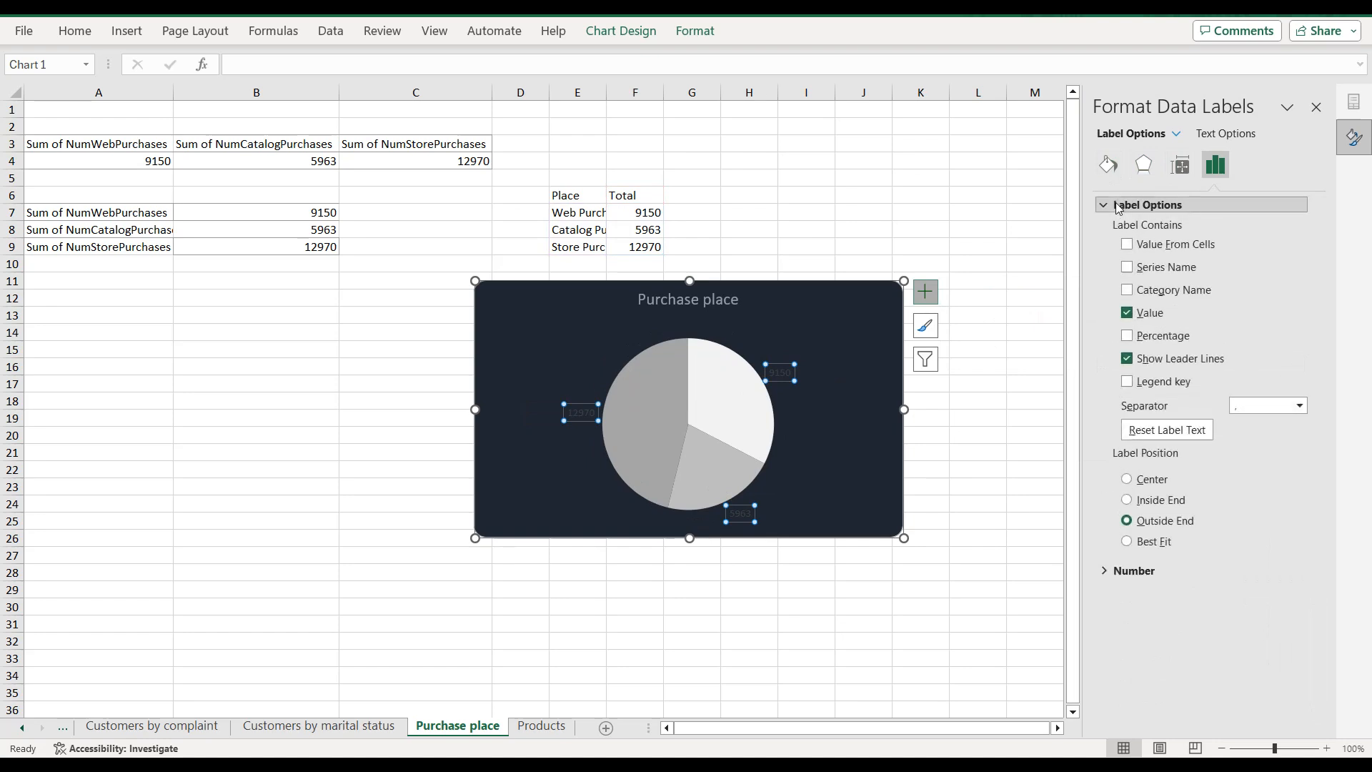
left_click(1130, 333)
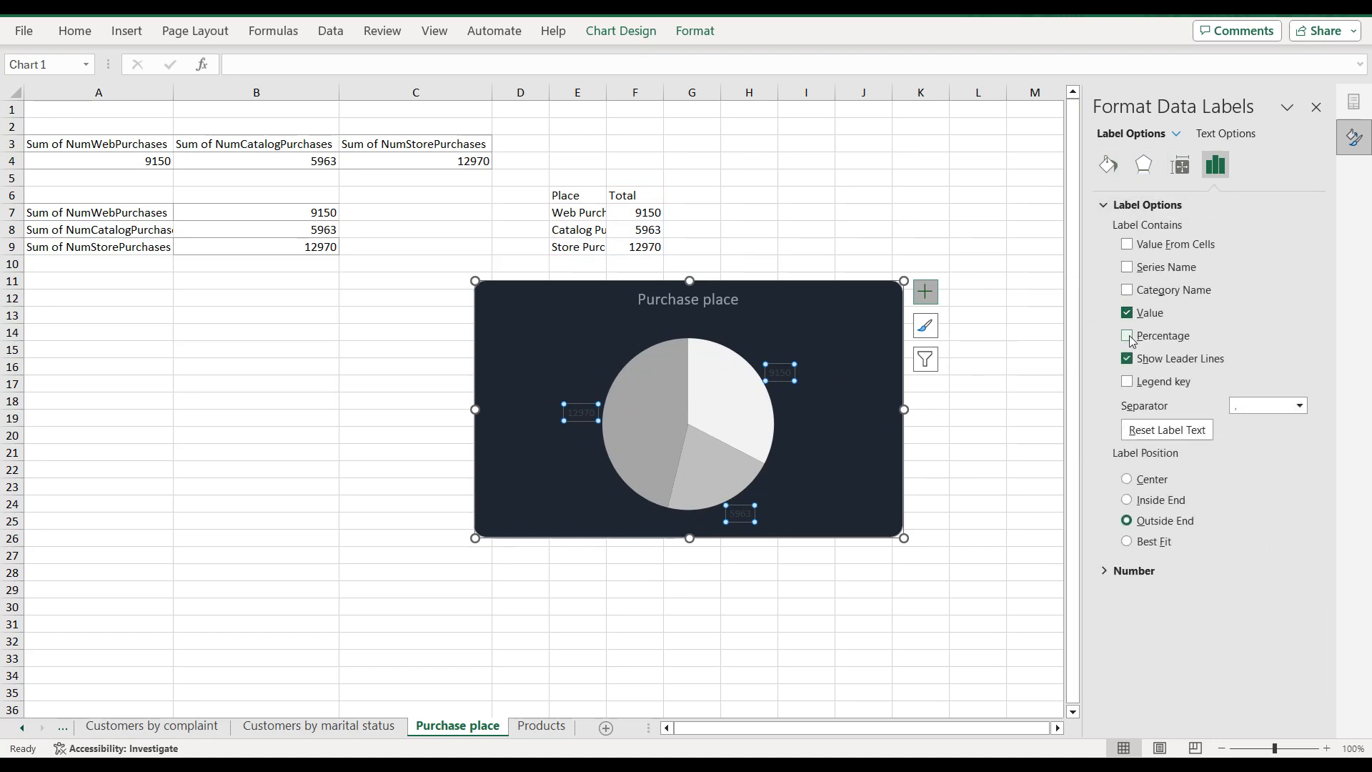
left_click(1128, 292)
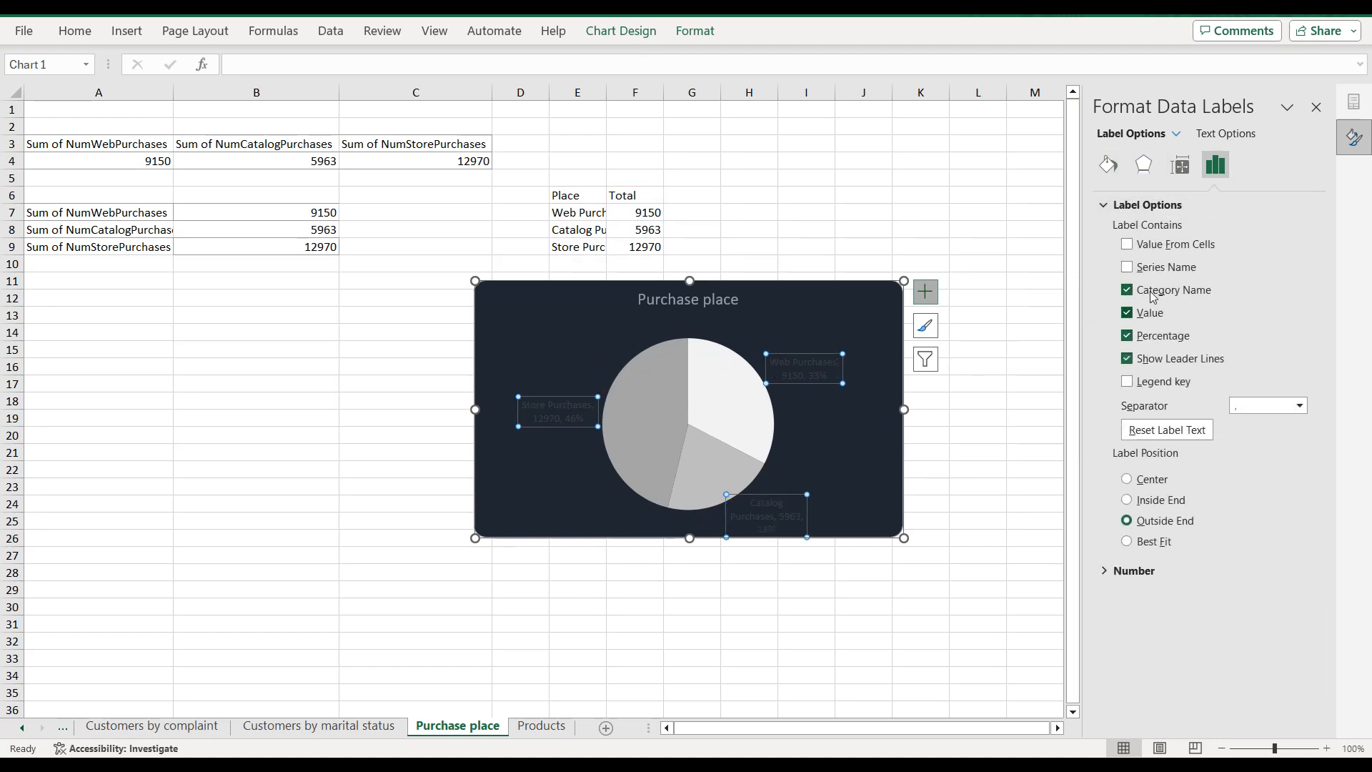
Step: Set the data labels' text fill to the recently used grey
left_click(1226, 134)
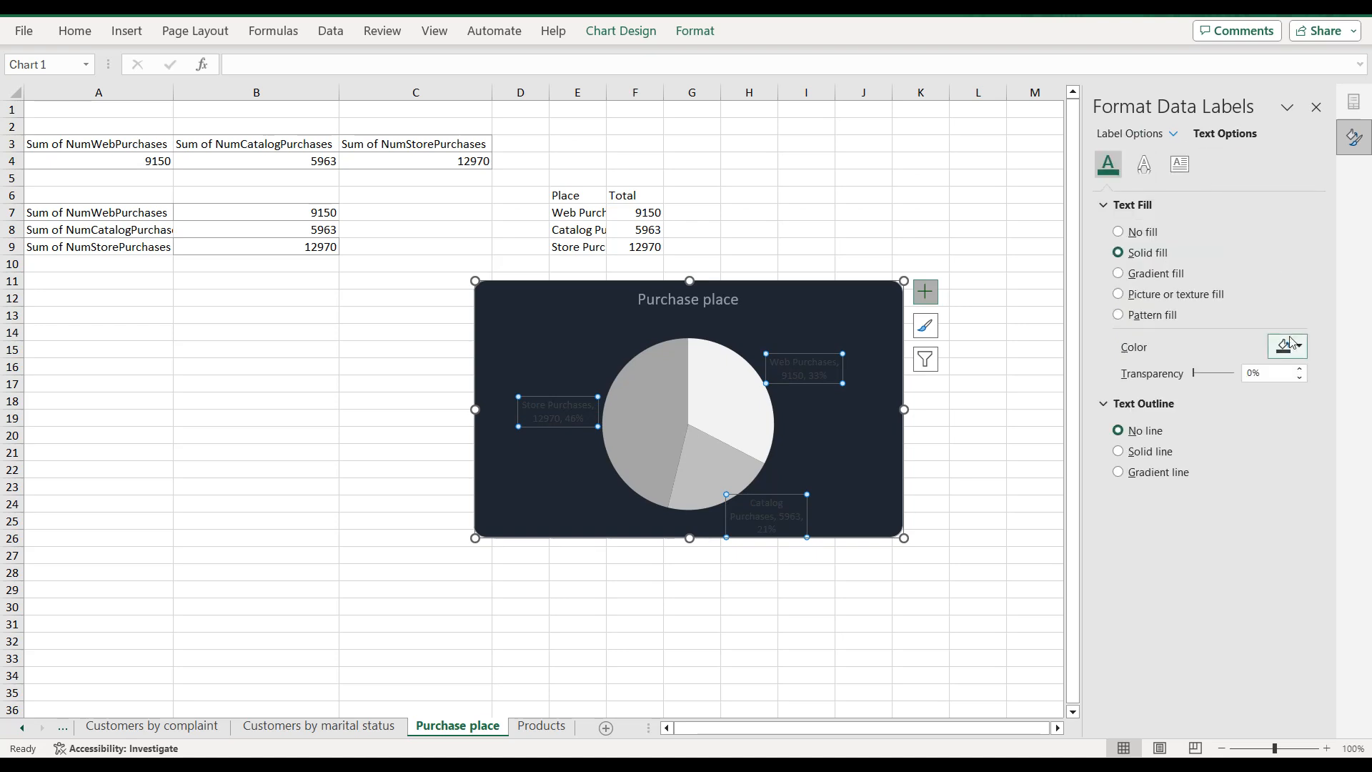
left_click(1288, 346)
left_click(1232, 566)
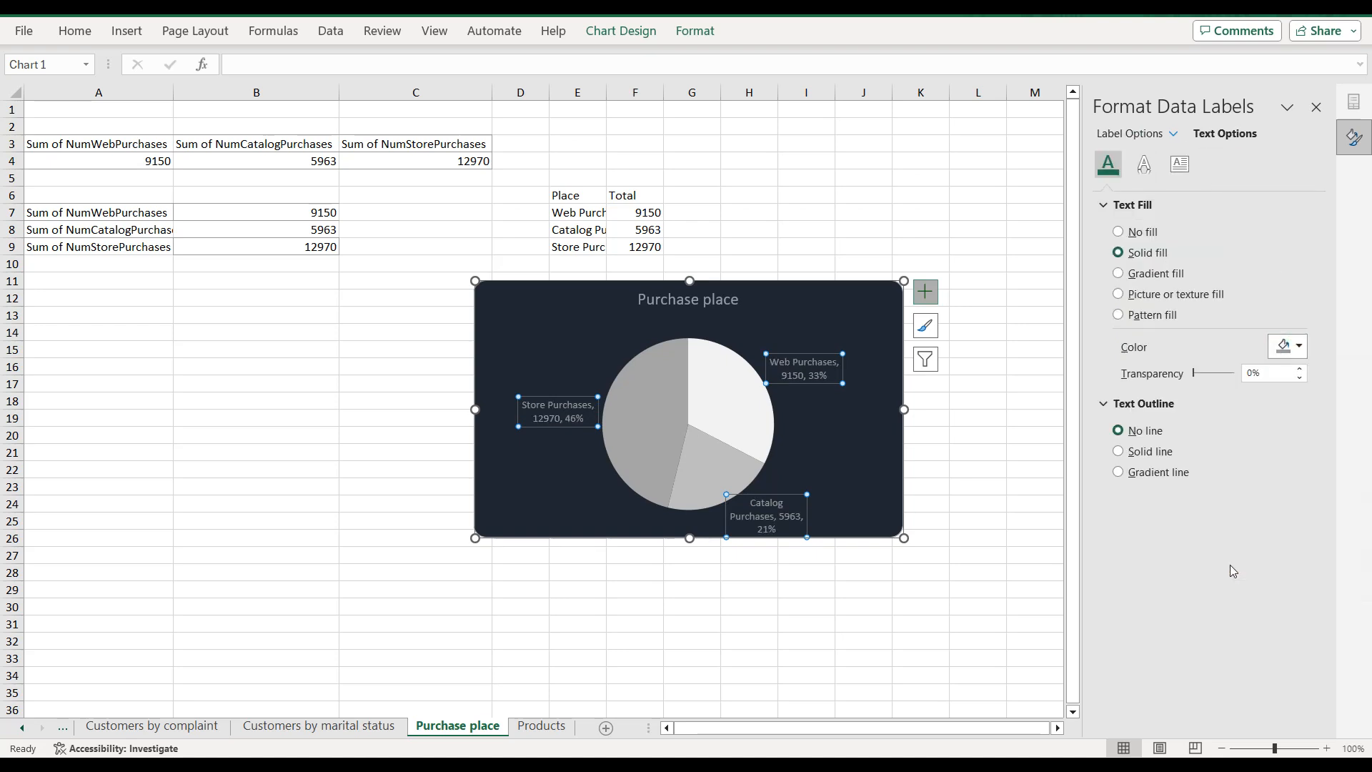
Step: Copy the Purchase place chart to the dashboard sheet and place it below the Customers by year of birth chart
left_click(571, 344)
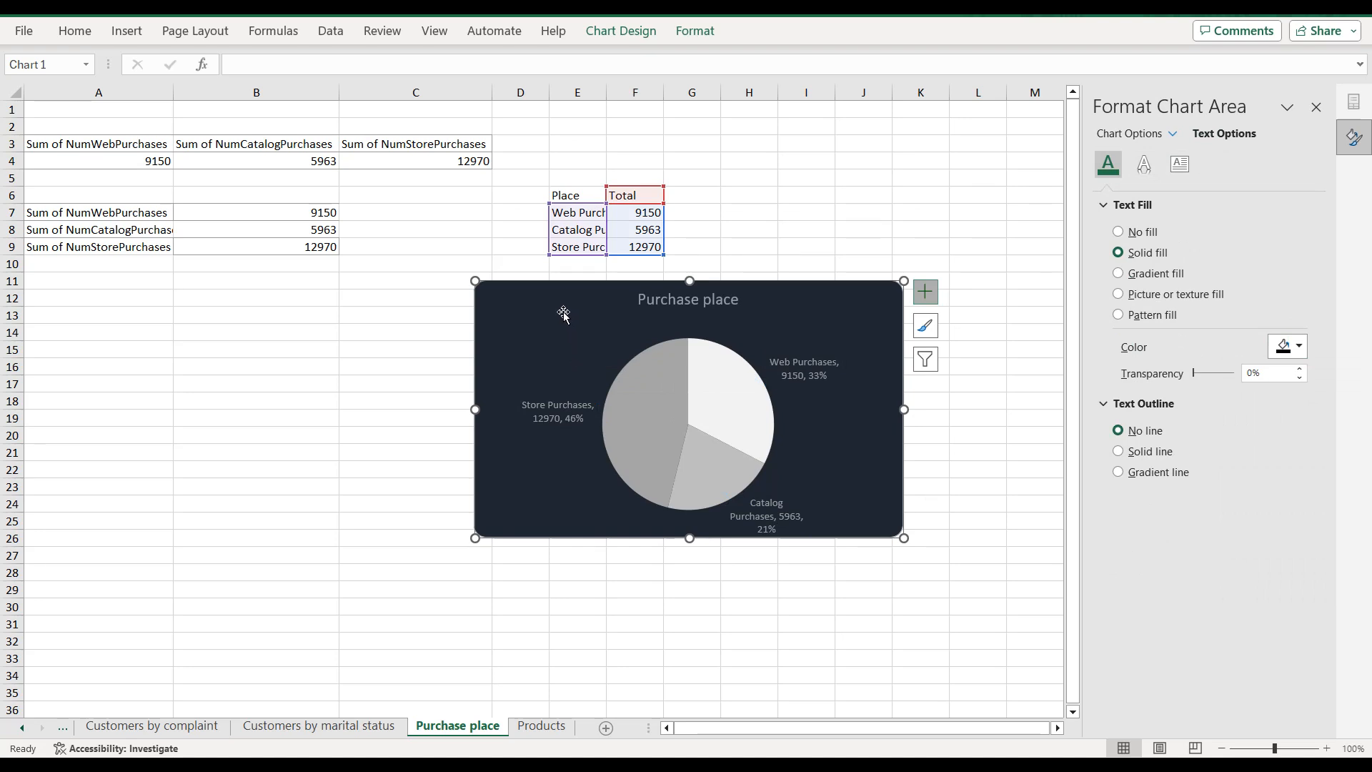
left_click(23, 728)
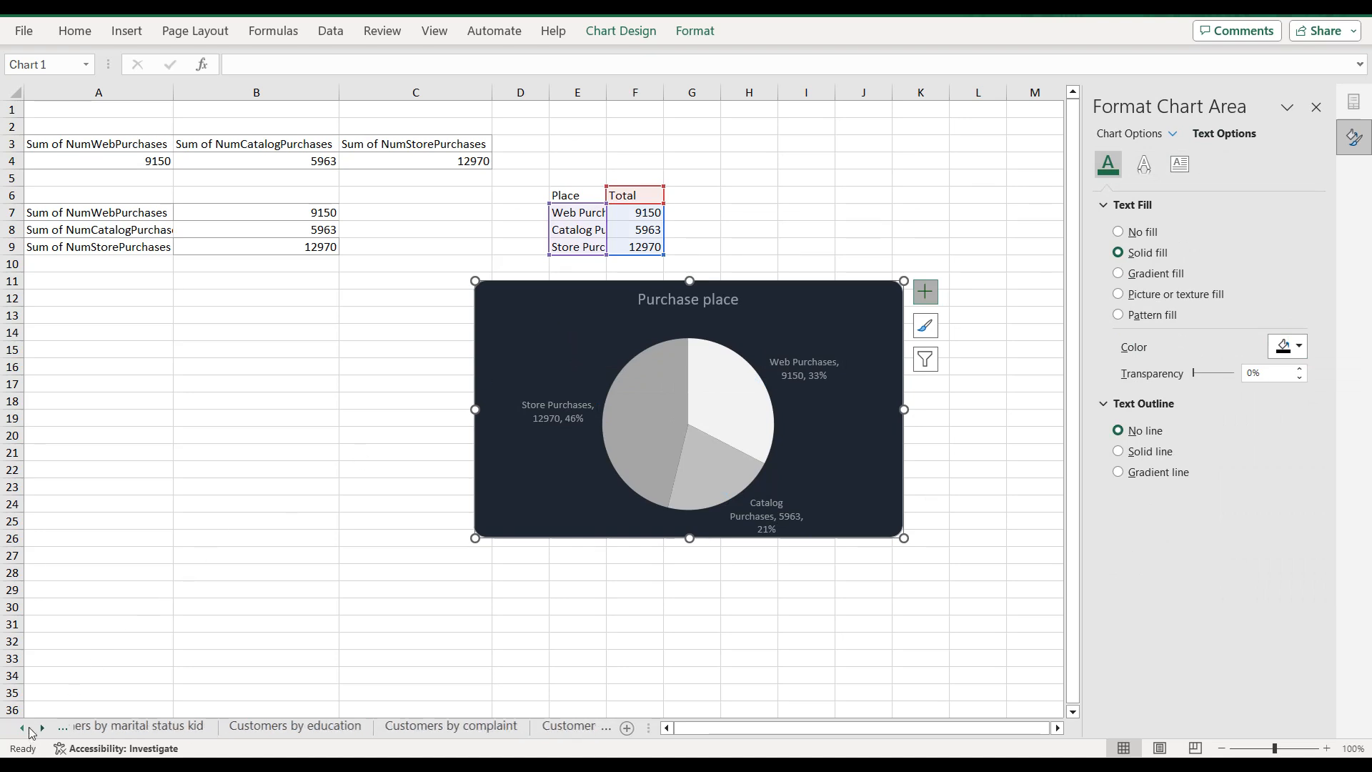
left_click(22, 728)
left_click(155, 726)
left_click(340, 538)
key("ctrl+v")
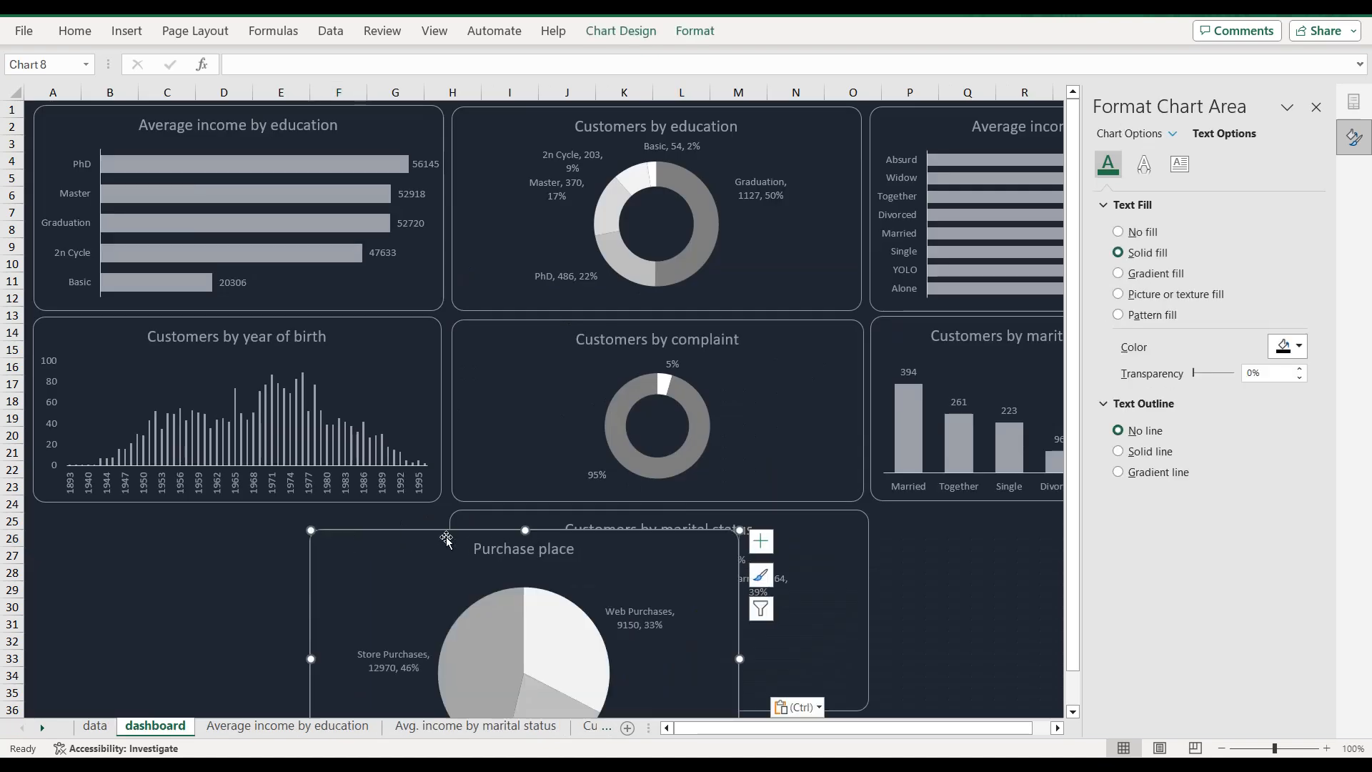
left_click_drag(438, 538, 159, 517)
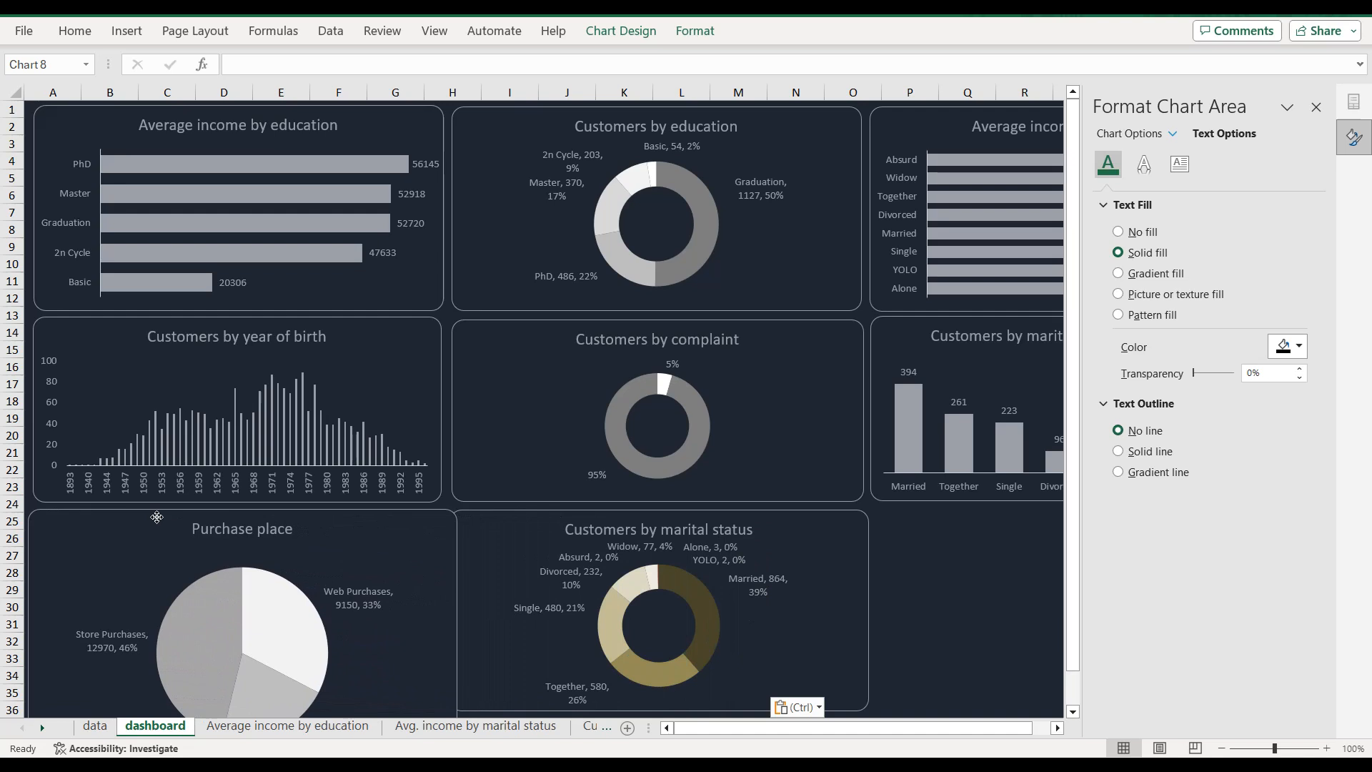
Step: Resize the Purchase place chart to the width of the chart above it and the height of the neighbouring Customers by marital status chart
scroll(158, 517, "down", 2)
scroll(158, 517, "down", 2)
left_click_drag(460, 433, 442, 433)
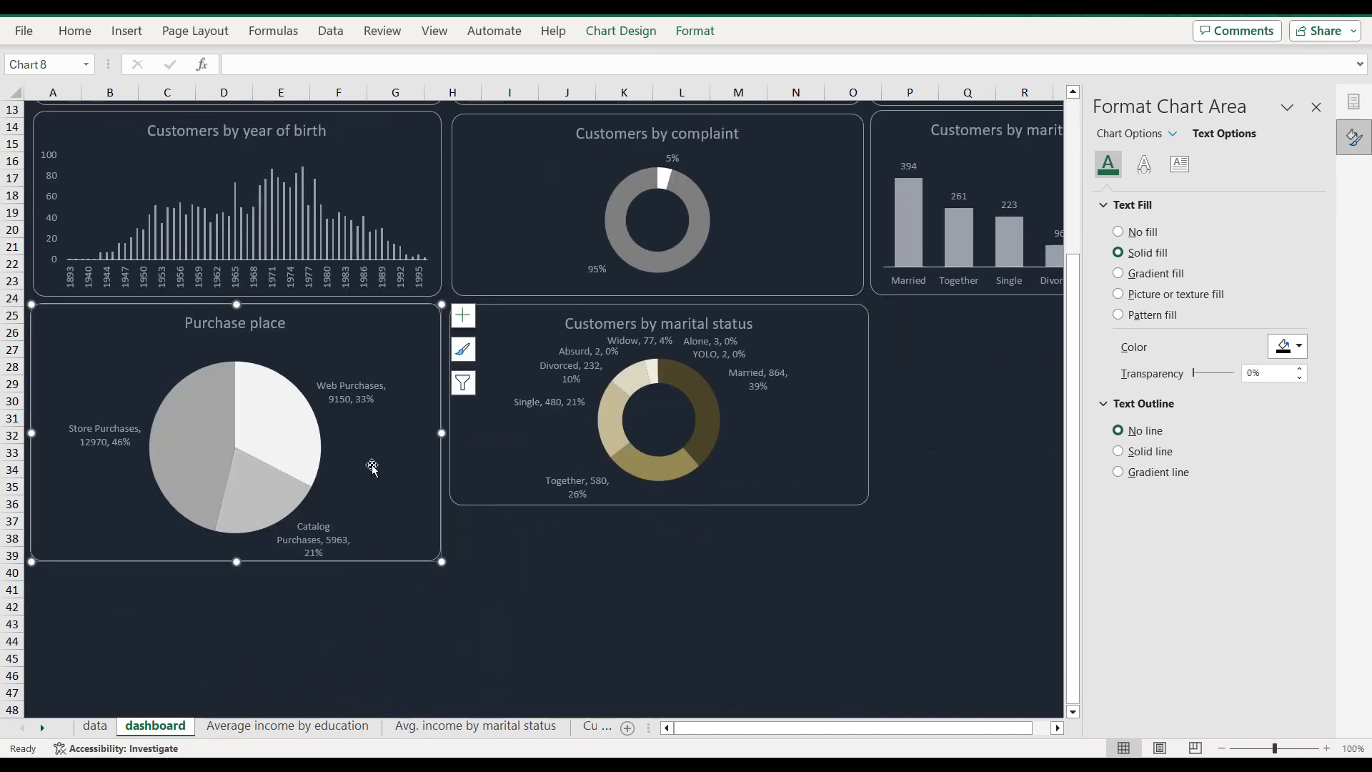
left_click_drag(241, 561, 248, 503)
left_click(485, 526)
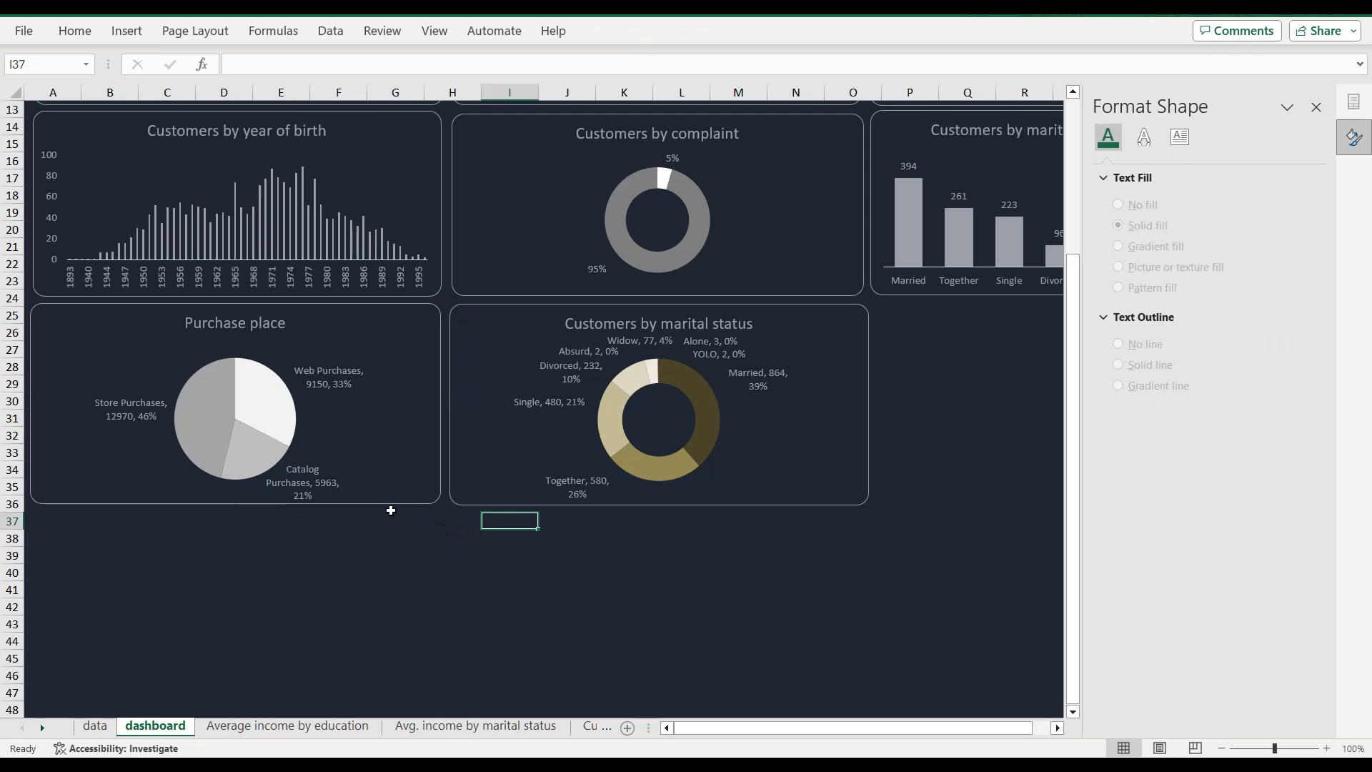
scroll(391, 511, "up", 4)
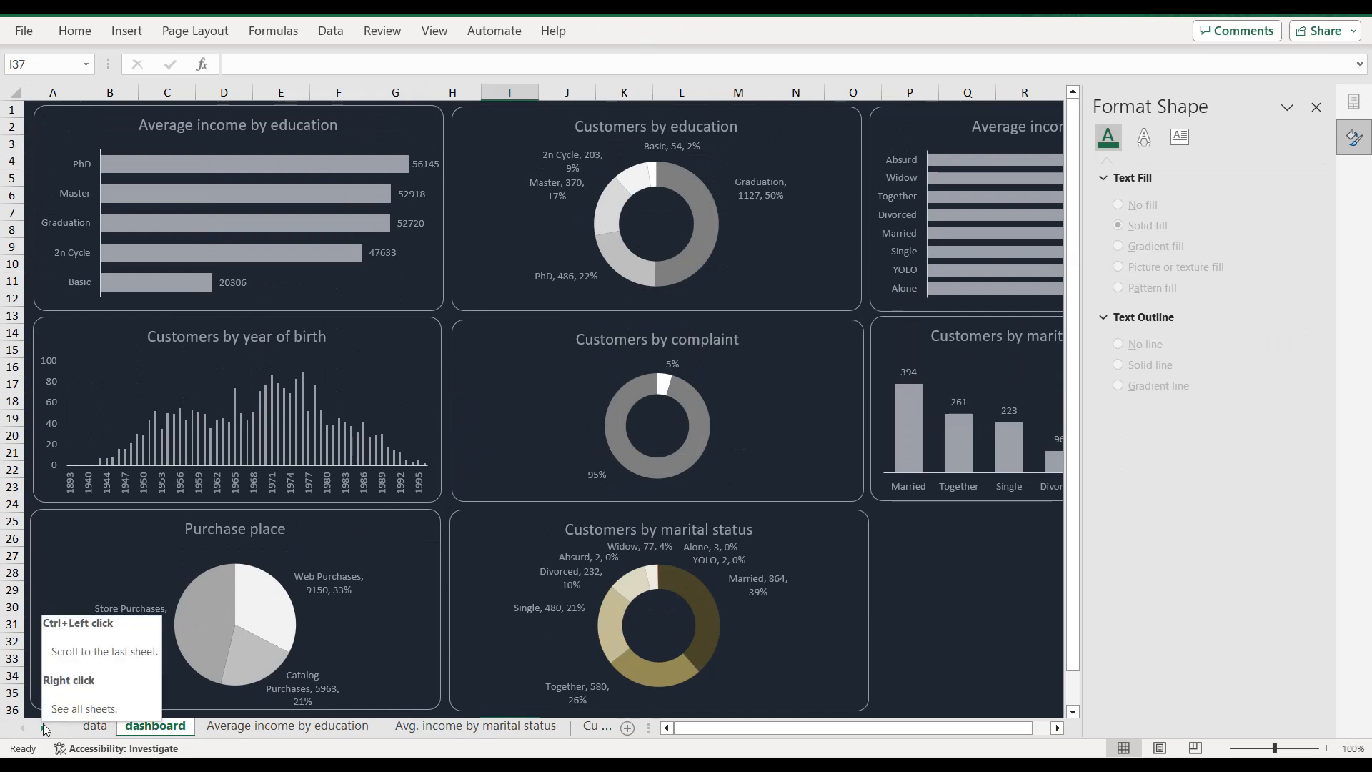
Step: On the Products sheet, add MntFruits, MntMeatProducts, MntFishProducts, MntSweetProducts and MntGoldProds to the PivotTable's values
left_click(40, 730)
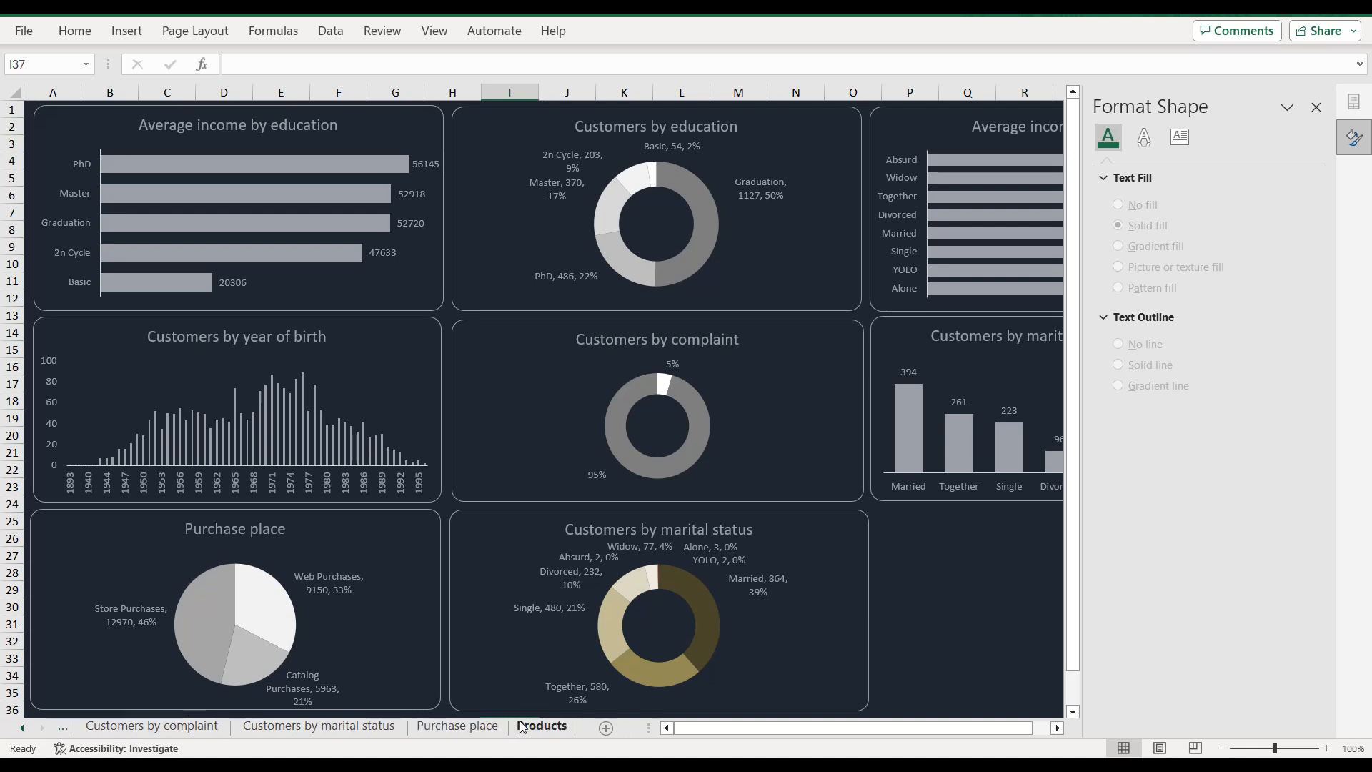
left_click(533, 728)
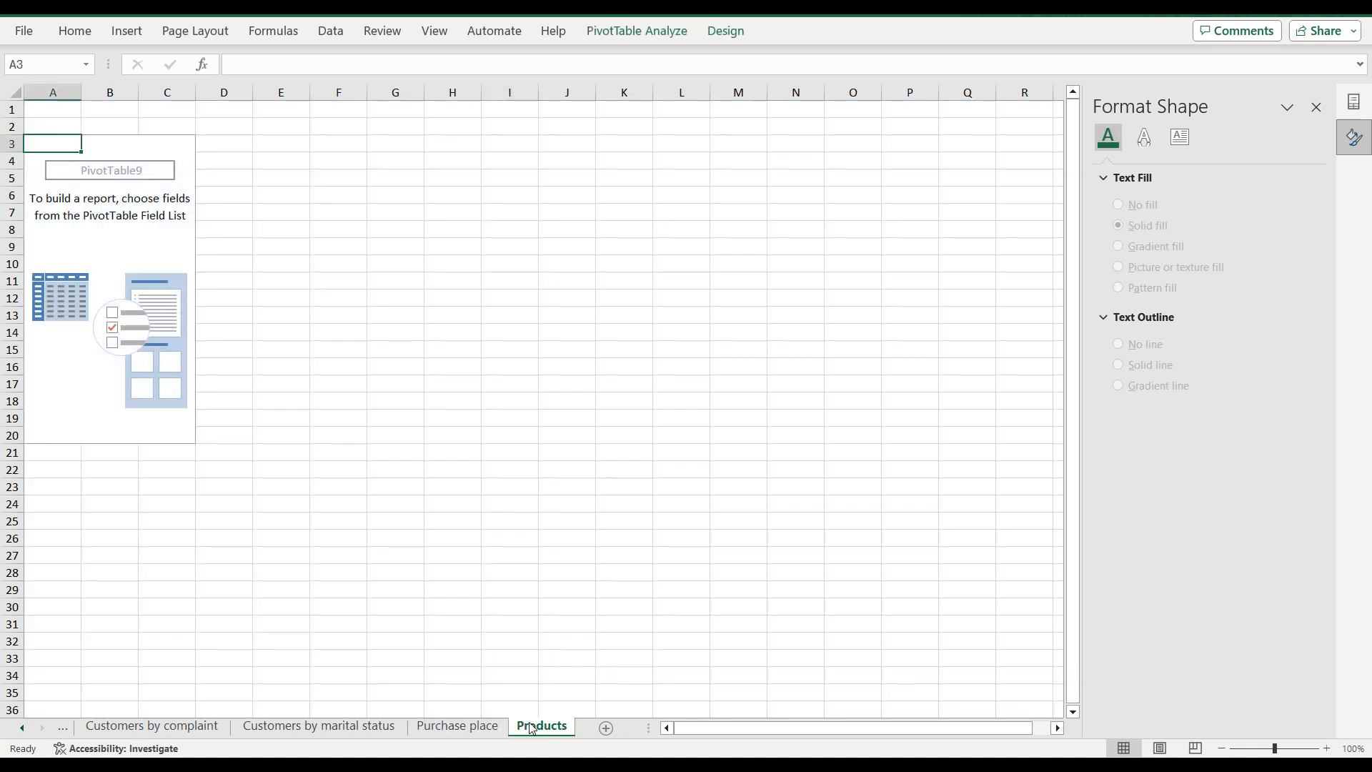
left_click(1317, 107)
scroll(1205, 246, "down", 3)
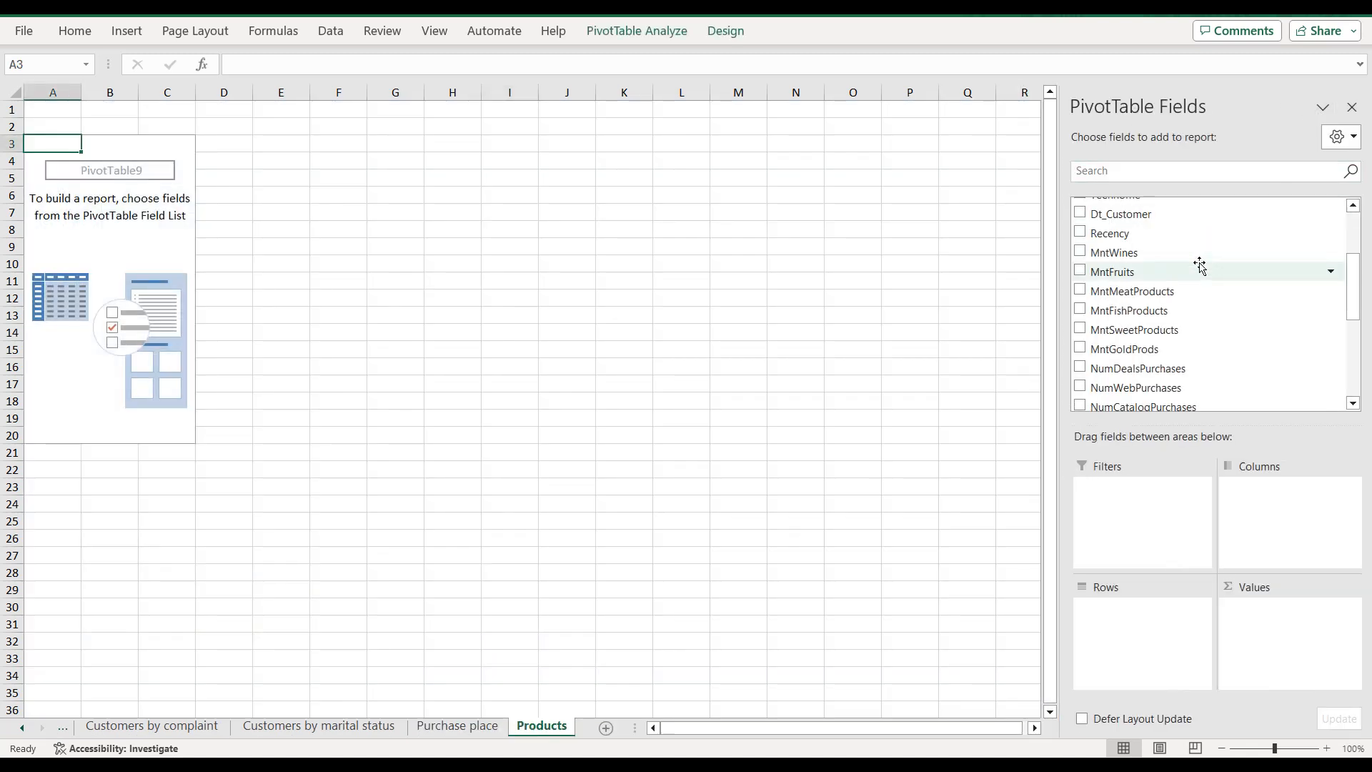
left_click(1081, 272)
left_click(1081, 292)
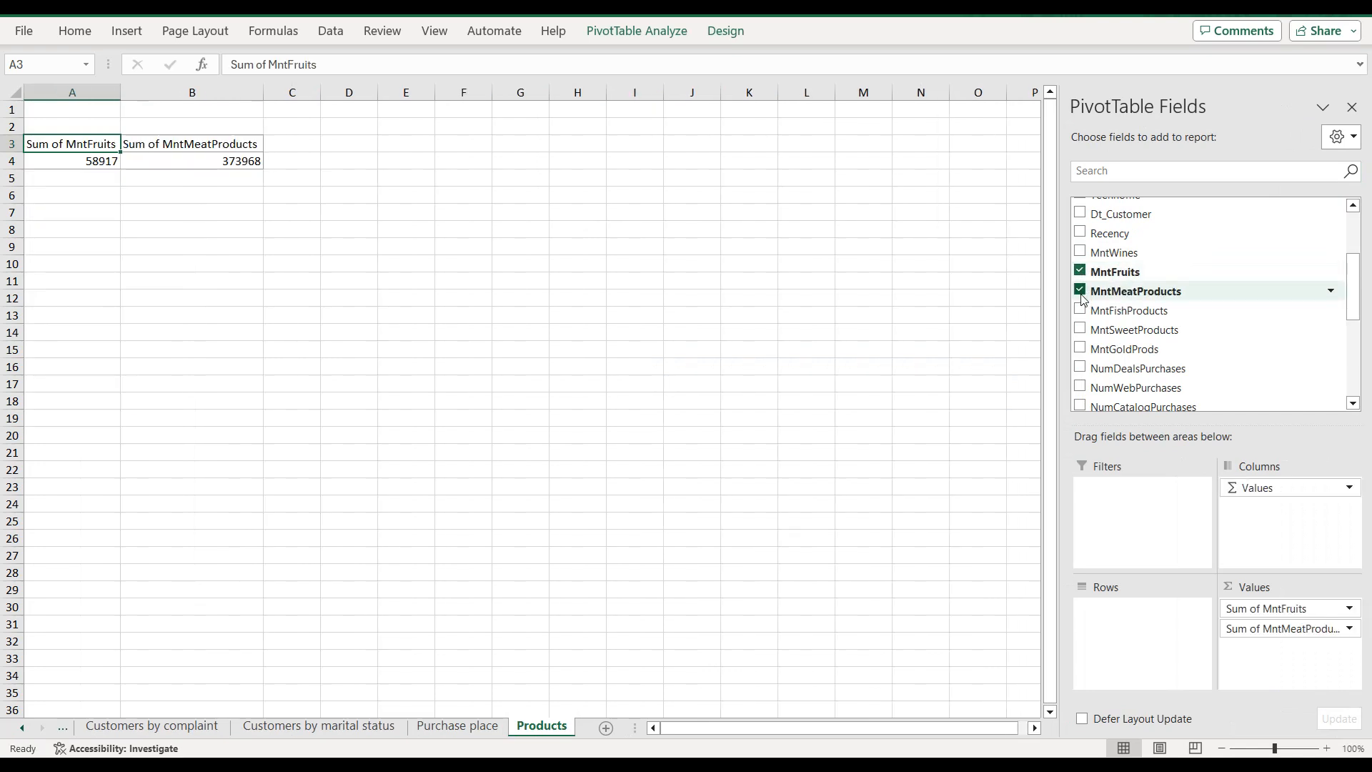
left_click(1081, 311)
left_click(1081, 331)
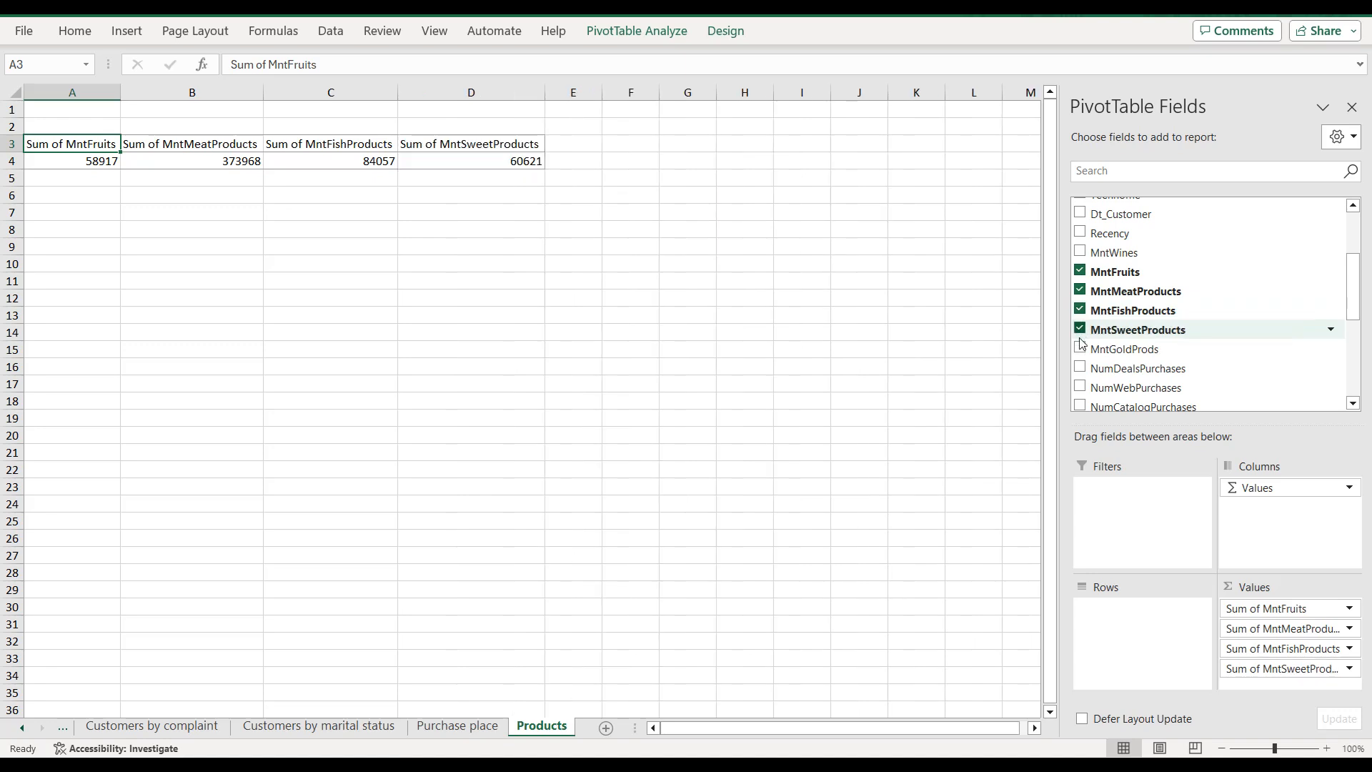
left_click(1080, 350)
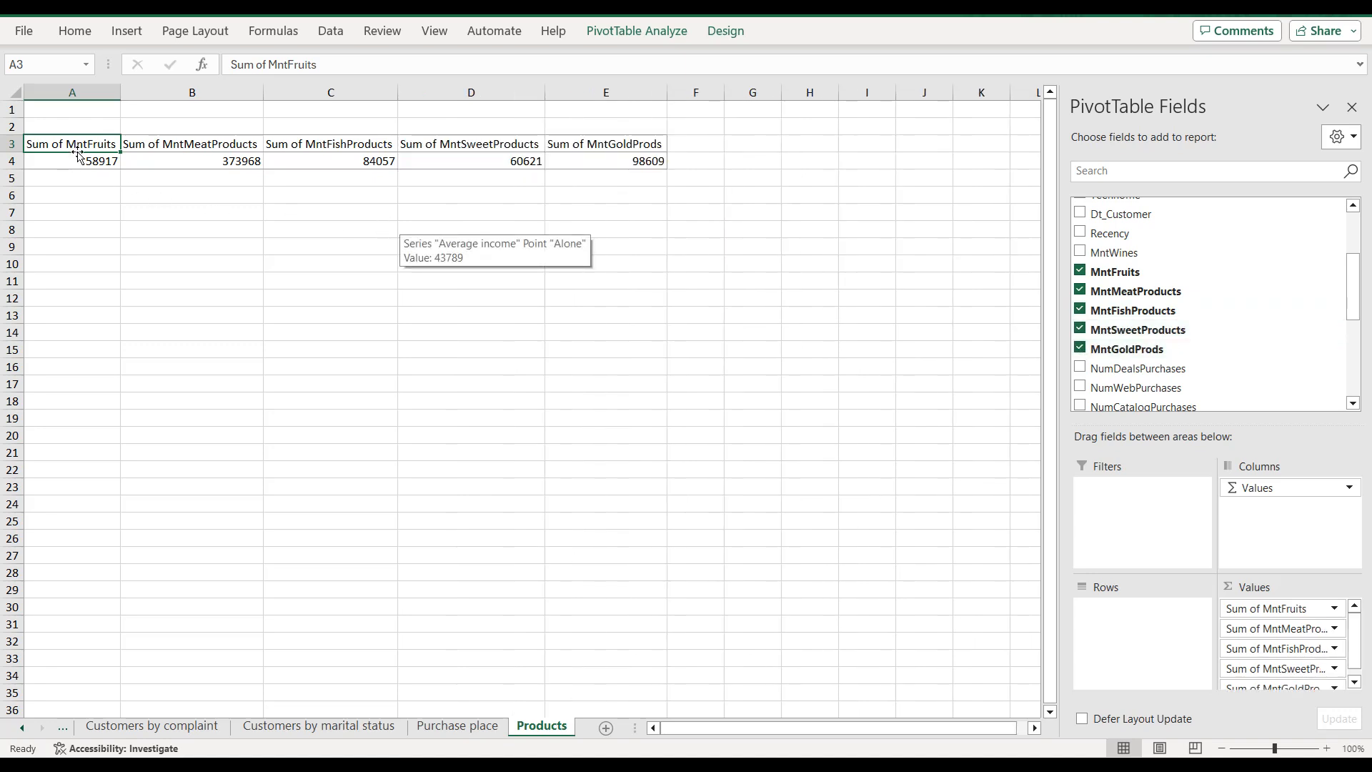
Step: Copy the whole PivotTable and paste it transposed at cell A8
key("ctrl+a")
key("ctrl+c")
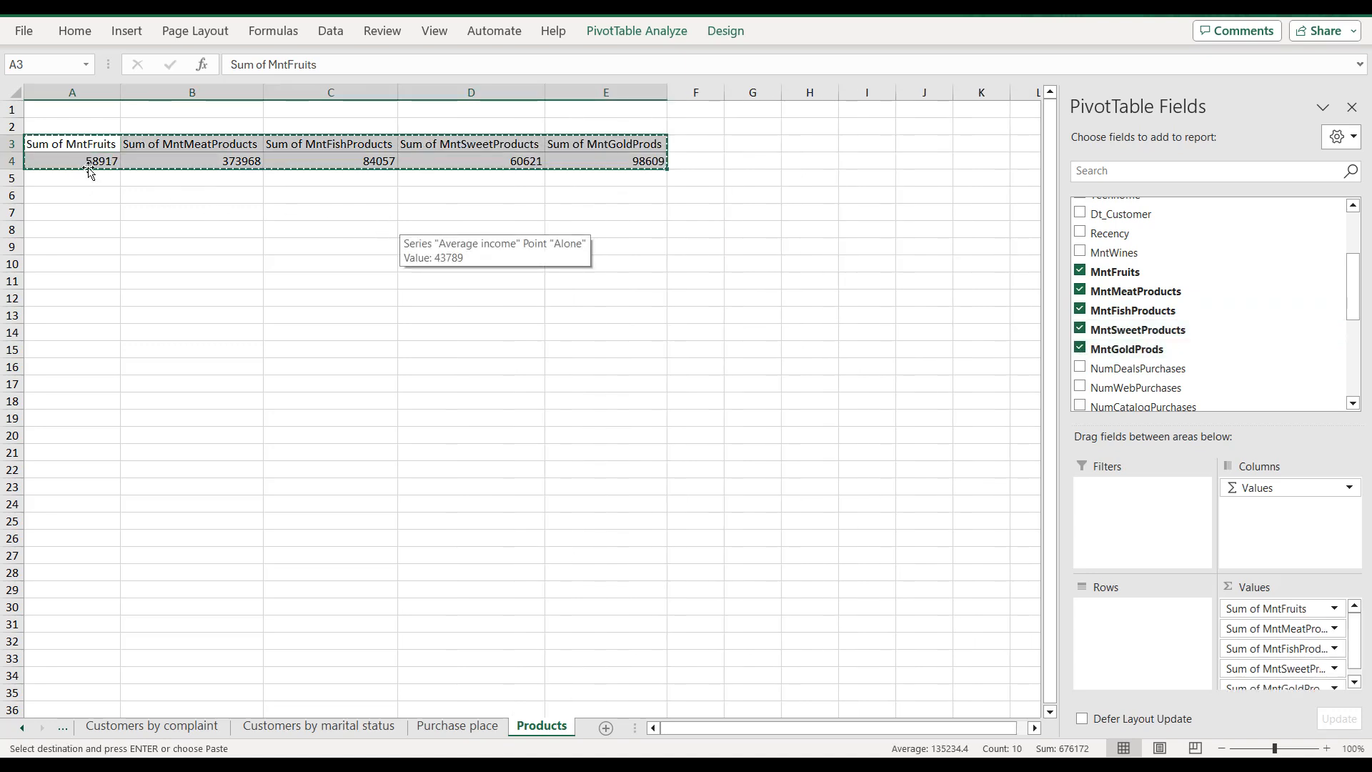
left_click(84, 226)
right_click(84, 226)
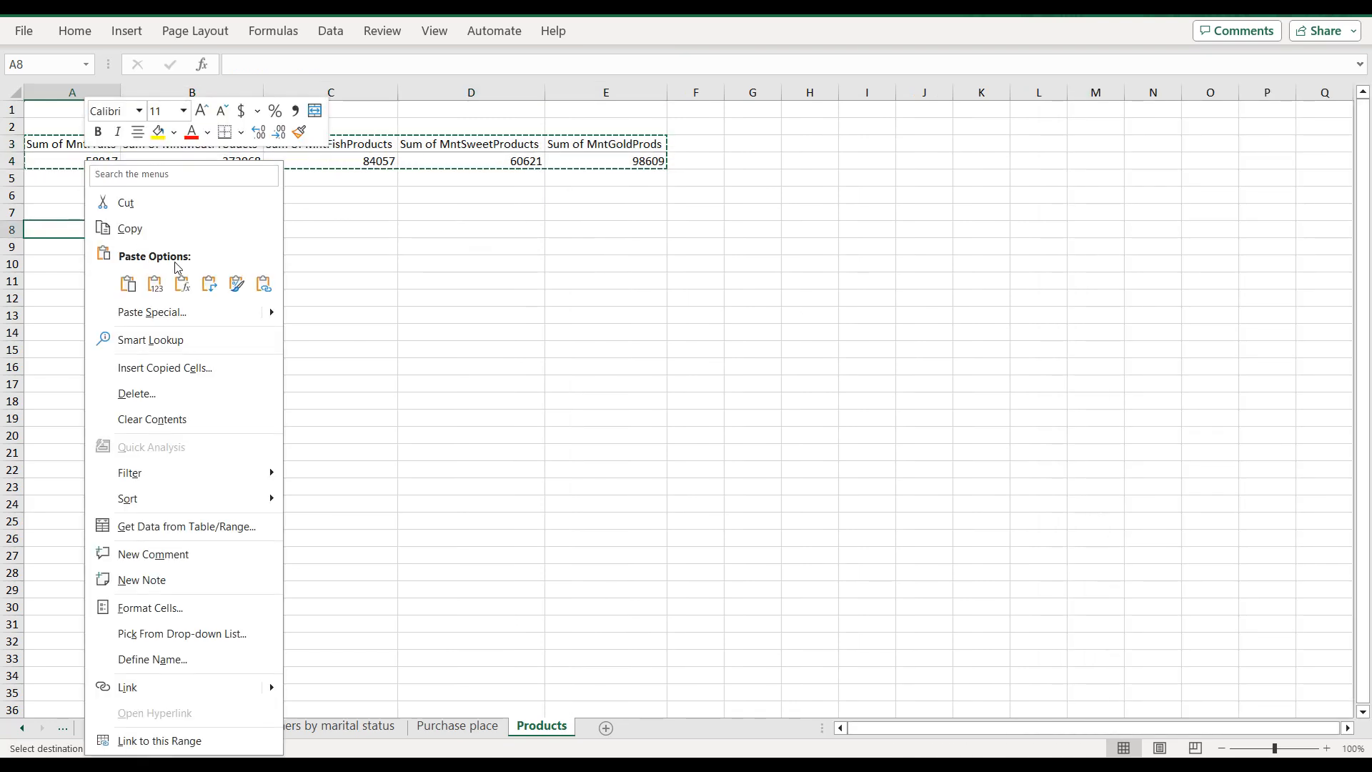
left_click(205, 282)
Step: Copy the transposed table and paste it as values only at cell D8
key("ctrl+c")
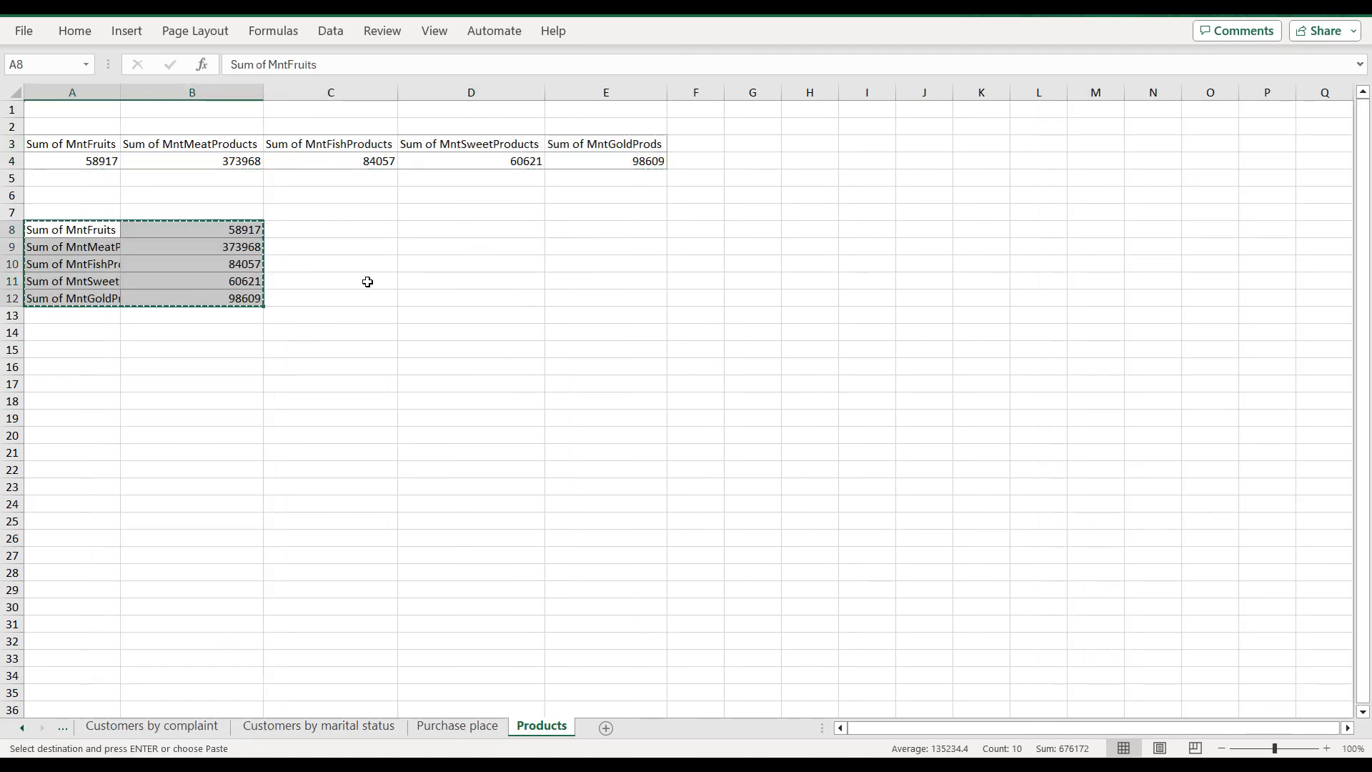
left_click(499, 228)
right_click(499, 228)
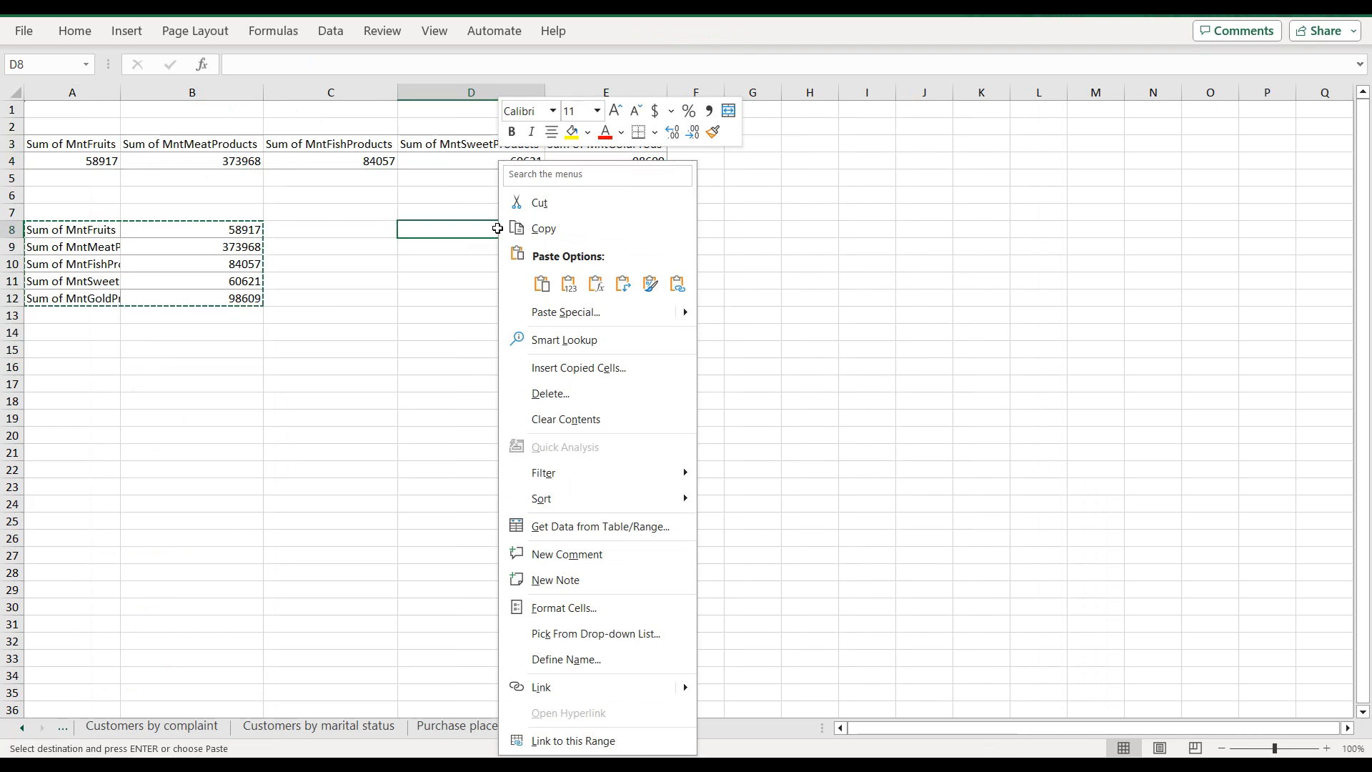
left_click(564, 282)
Step: Enter the headings Product in D7 and Total in E7 above the pasted values
left_click(514, 213)
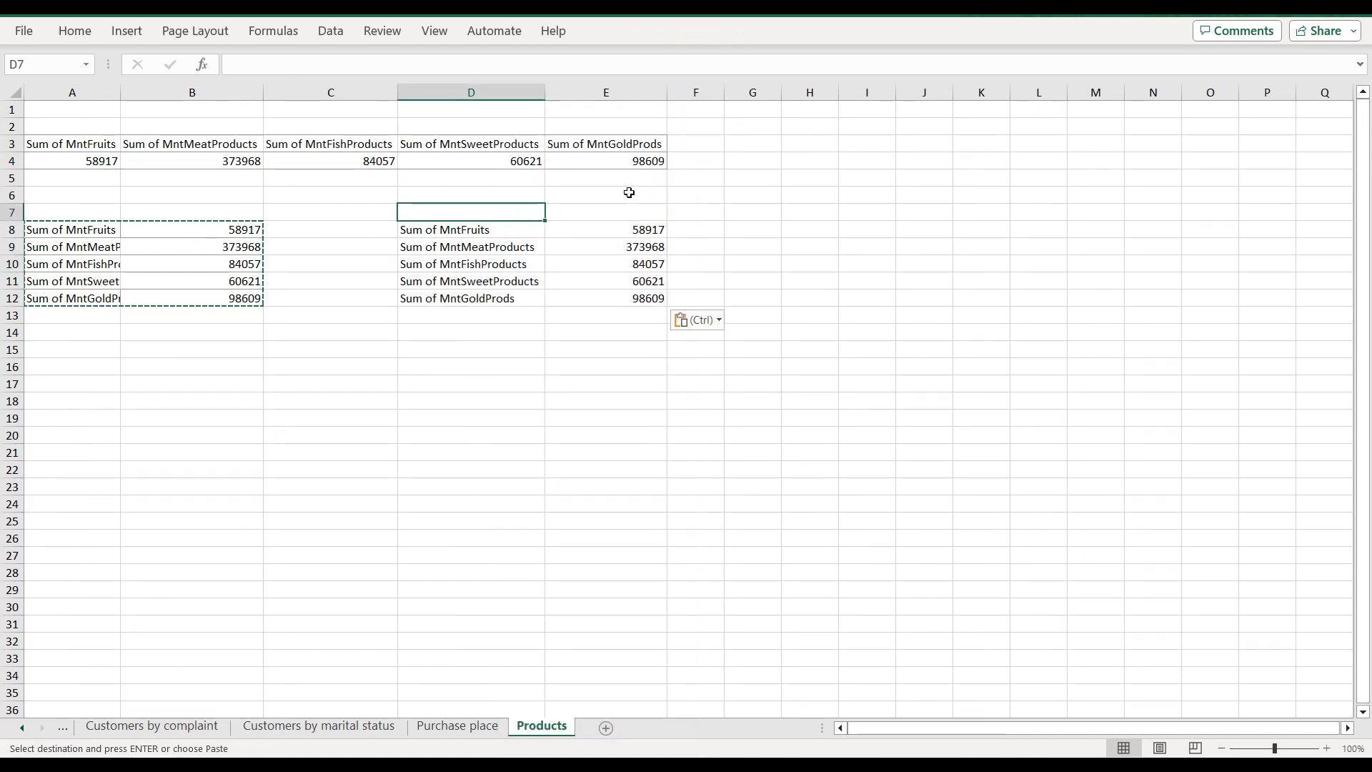
type("Product")
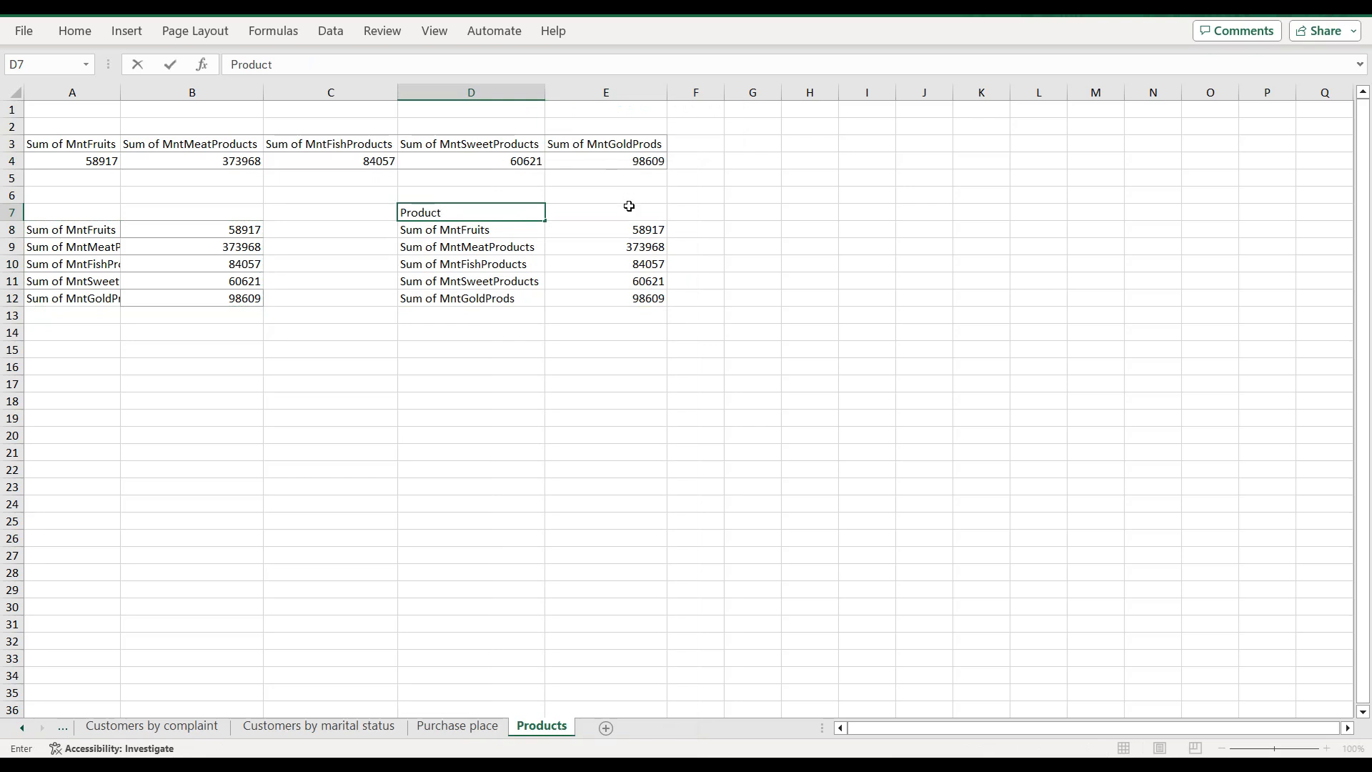
left_click(628, 210)
type("Total")
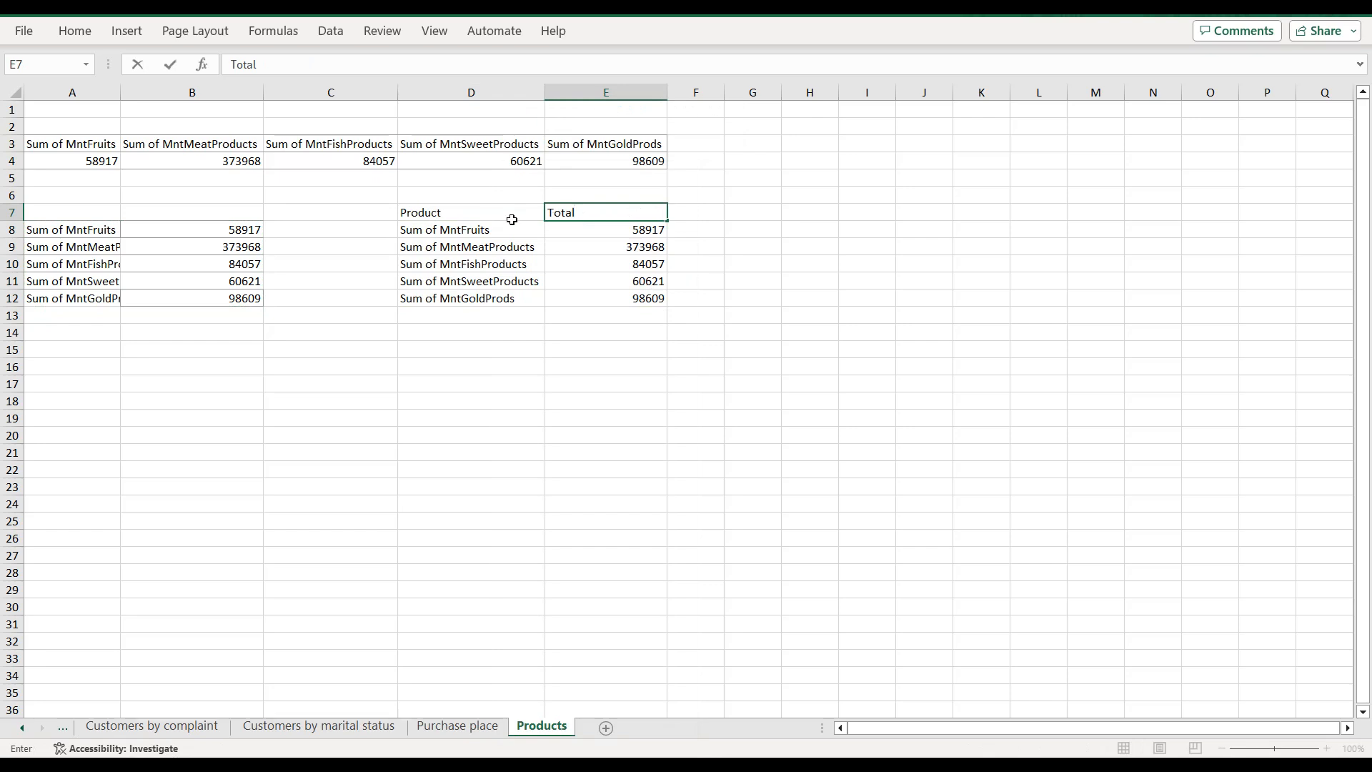
Step: Shorten the label in cell D8 to Fruits
left_click(483, 228)
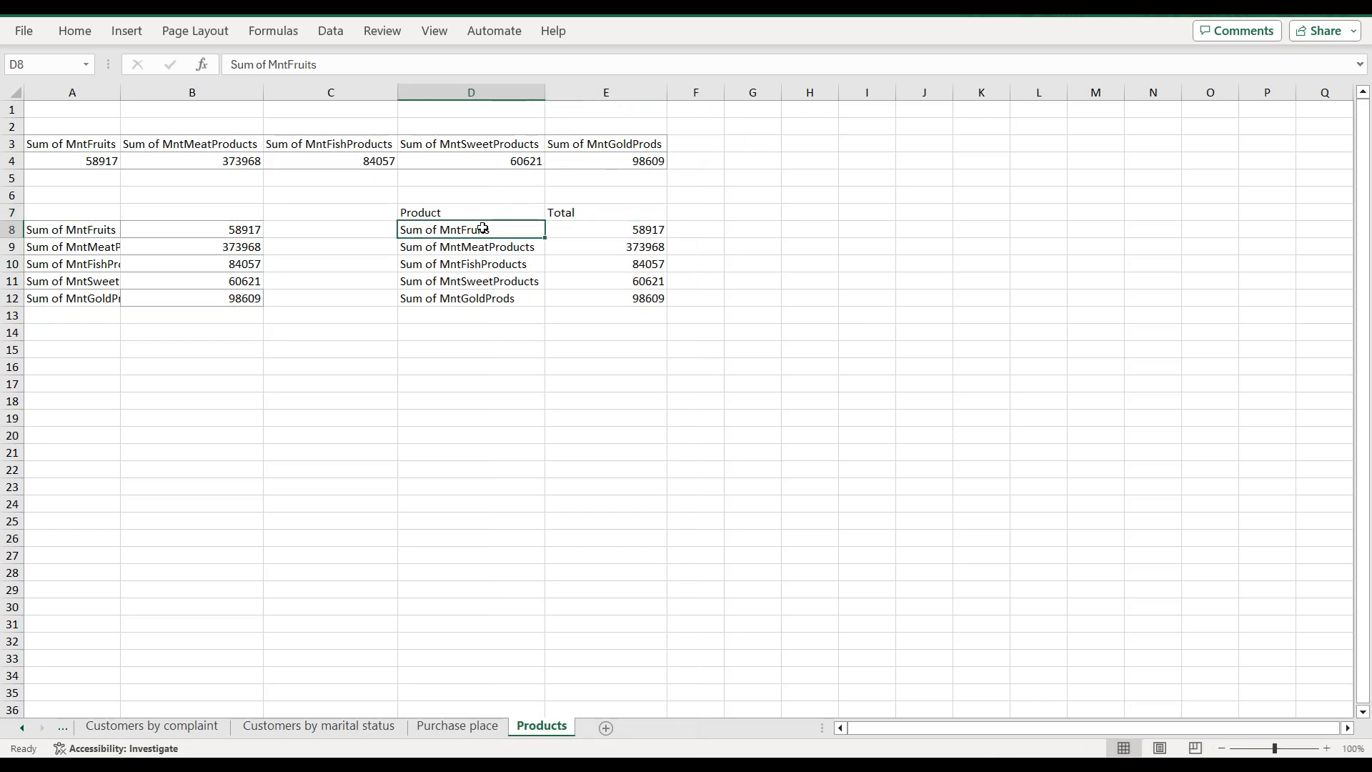
left_click(290, 65)
key("BackSpace")
key("BackSpace")
key("BackSpace")
key("BackSpace")
key("BackSpace")
key("BackSpace")
key("BackSpace")
key("BackSpace")
key("BackSpace")
key("BackSpace")
Step: Shorten the MntMeatProducts label in cell D9 to Meat
left_click(451, 241)
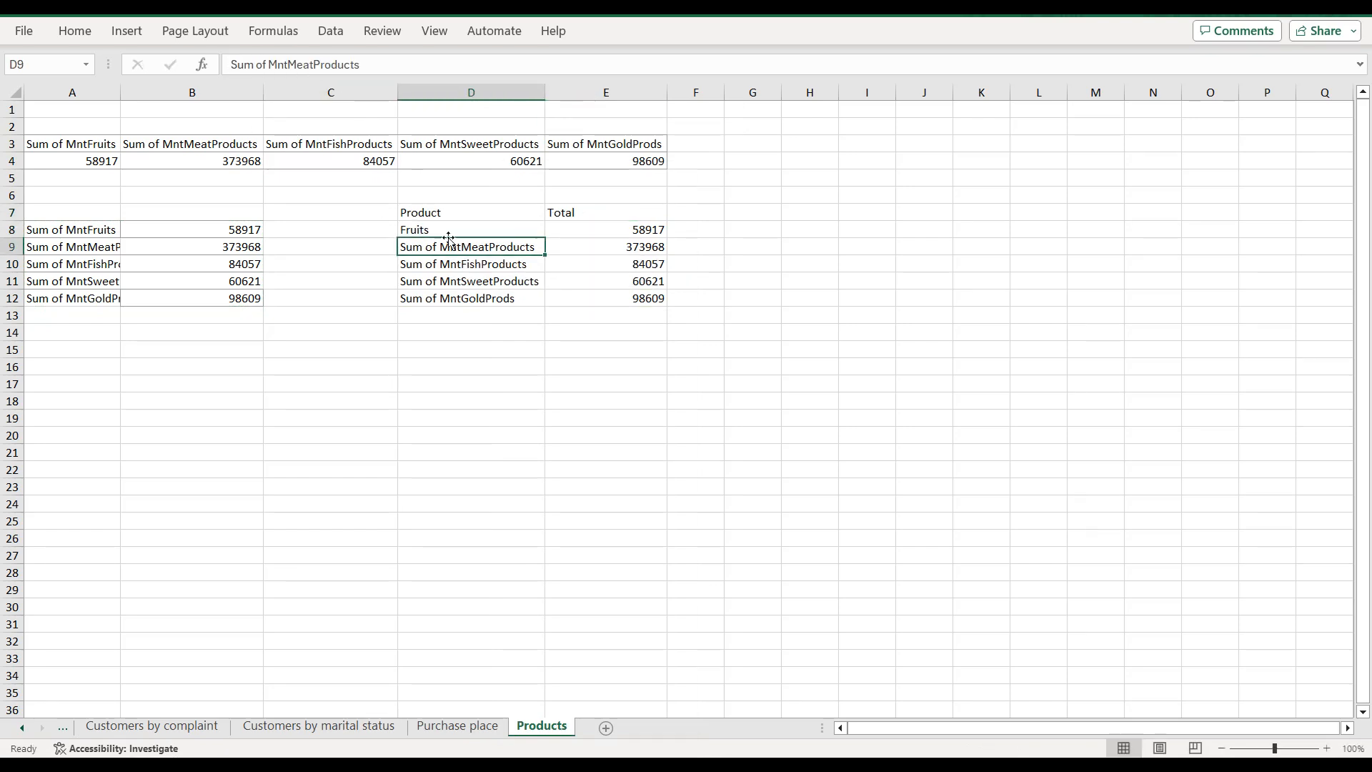
left_click(290, 65)
key("BackSpace")
key("BackSpace")
key("BackSpace")
key("BackSpace")
key("BackSpace")
key("BackSpace")
key("BackSpace")
key("BackSpace")
key("BackSpace")
key("BackSpace")
key("BackSpace")
key("BackSpace")
key("BackSpace")
key("BackSpace")
key("BackSpace")
key("BackSpace")
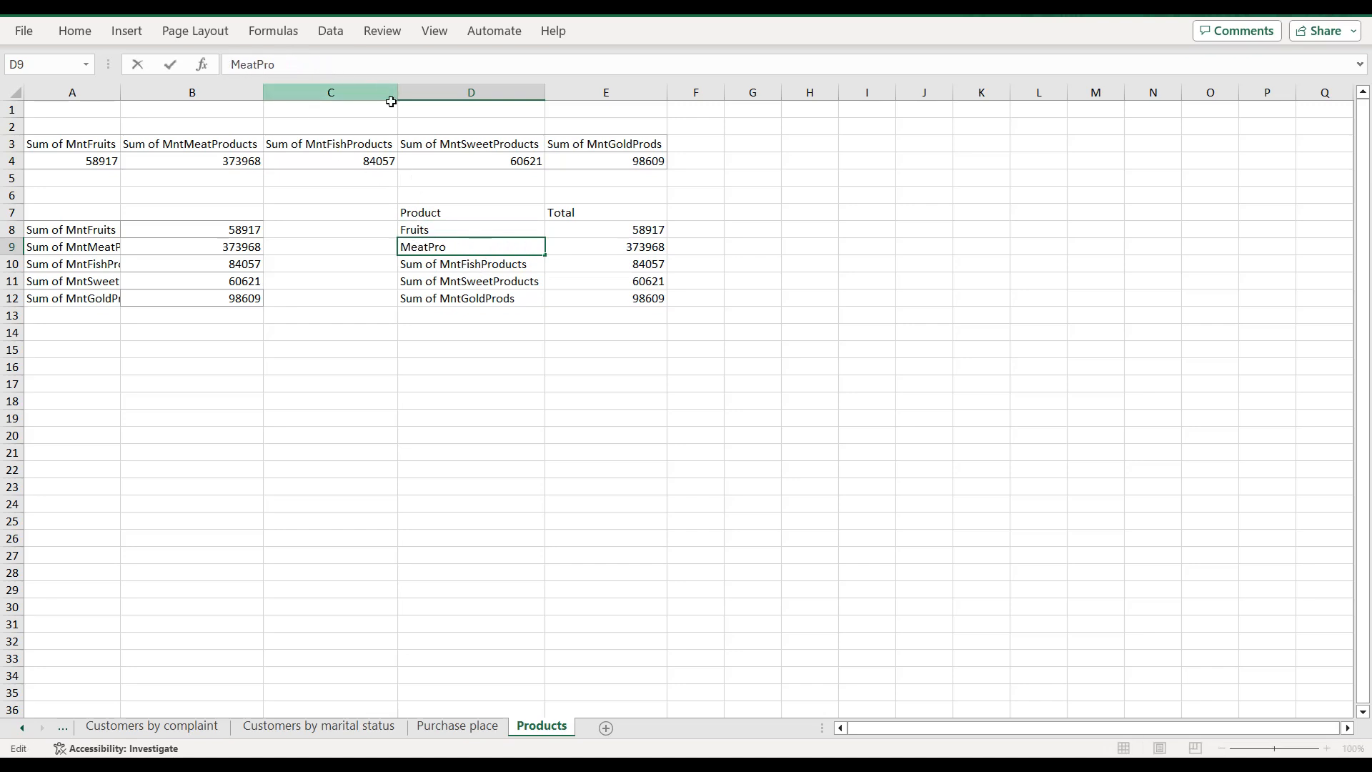
Step: Shorten the MntFishProducts label in cell D10 to Fish
left_click(498, 262)
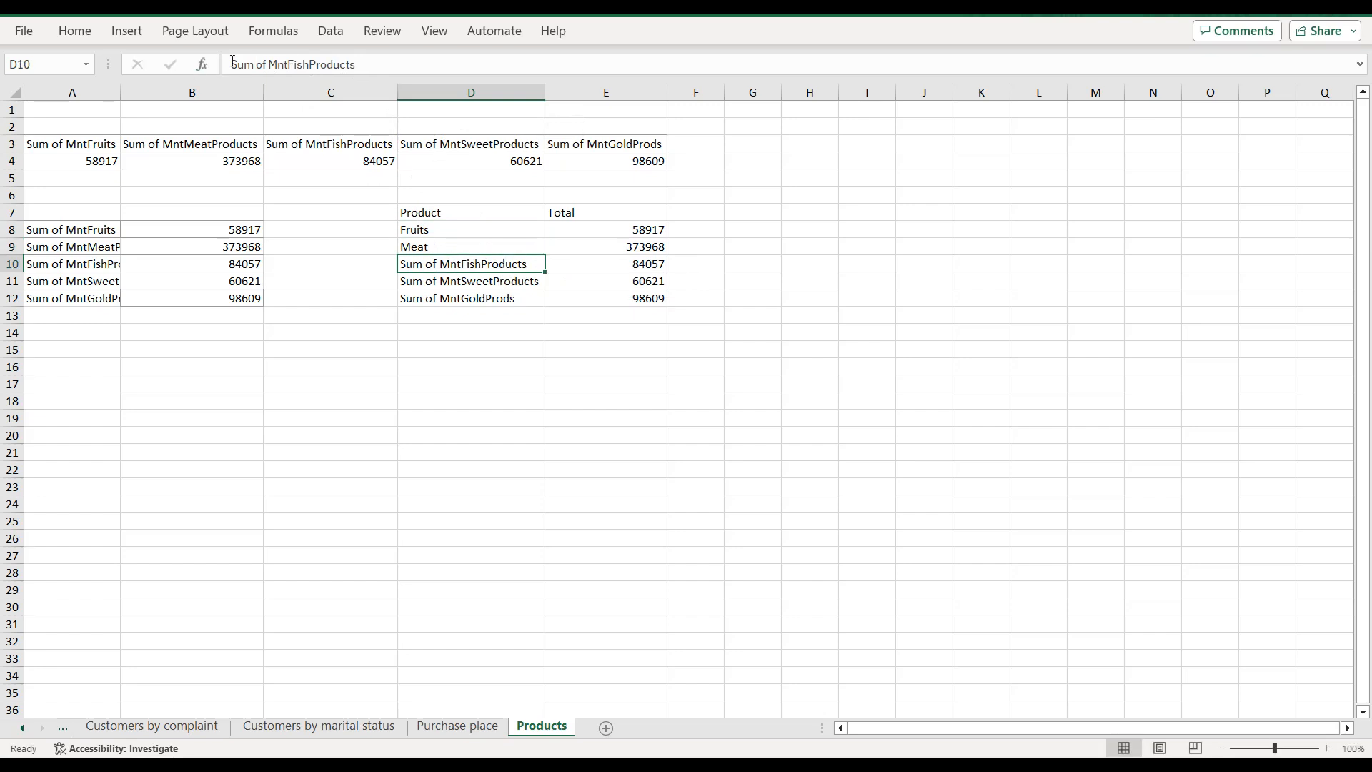
left_click(290, 65)
key("BackSpace")
key("BackSpace")
key("BackSpace")
key("BackSpace")
key("BackSpace")
key("BackSpace")
key("BackSpace")
key("BackSpace")
key("BackSpace")
key("BackSpace")
left_click(332, 58)
key("BackSpace")
key("BackSpace")
key("BackSpace")
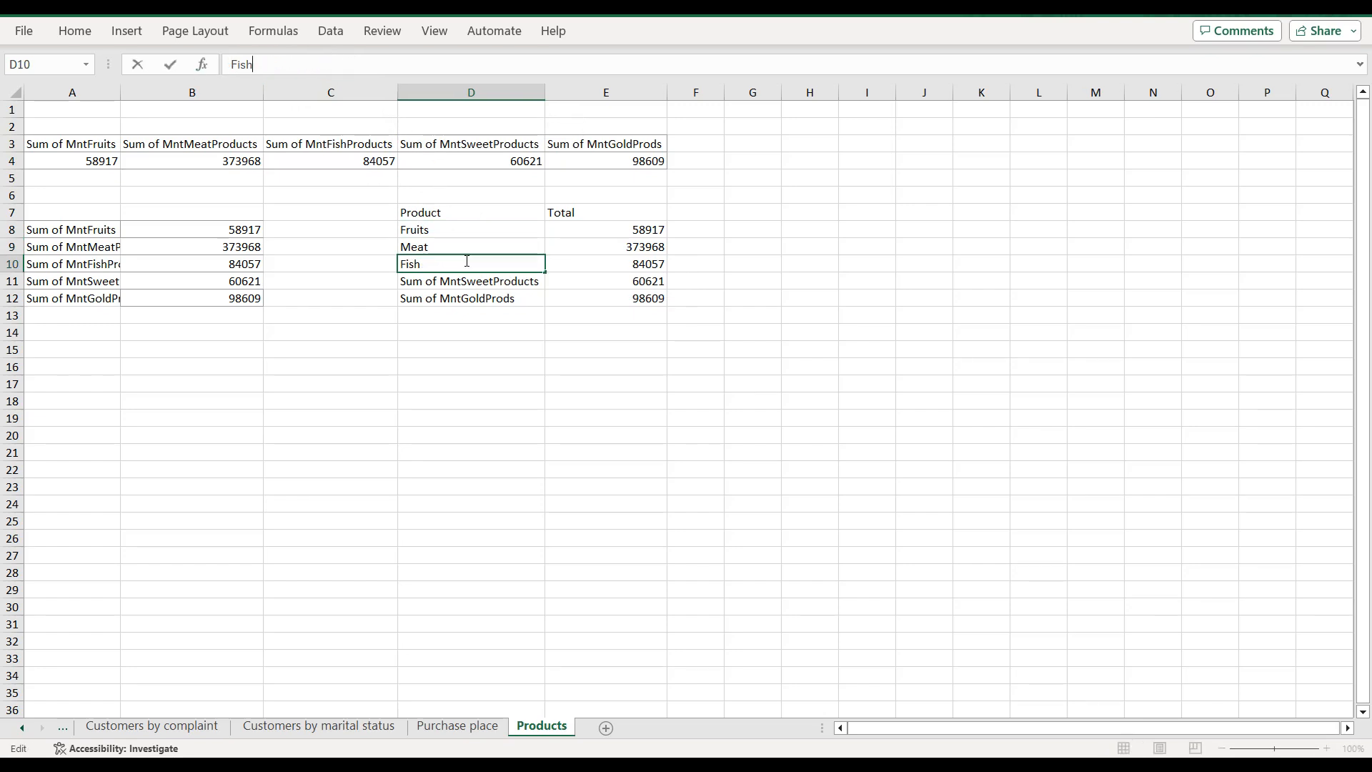
left_click(468, 278)
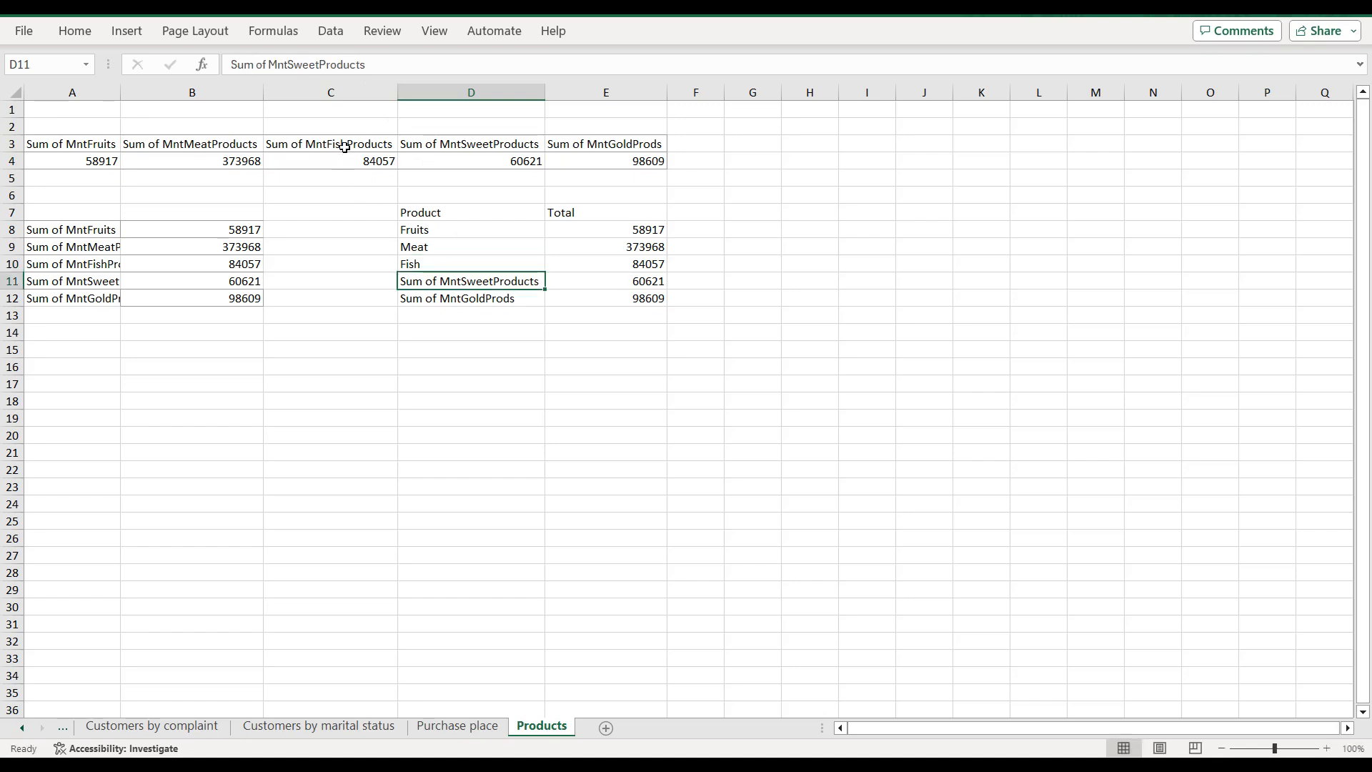
Step: Shorten the MntSweetProducts label in cell D11 to Sweets
left_click(295, 66)
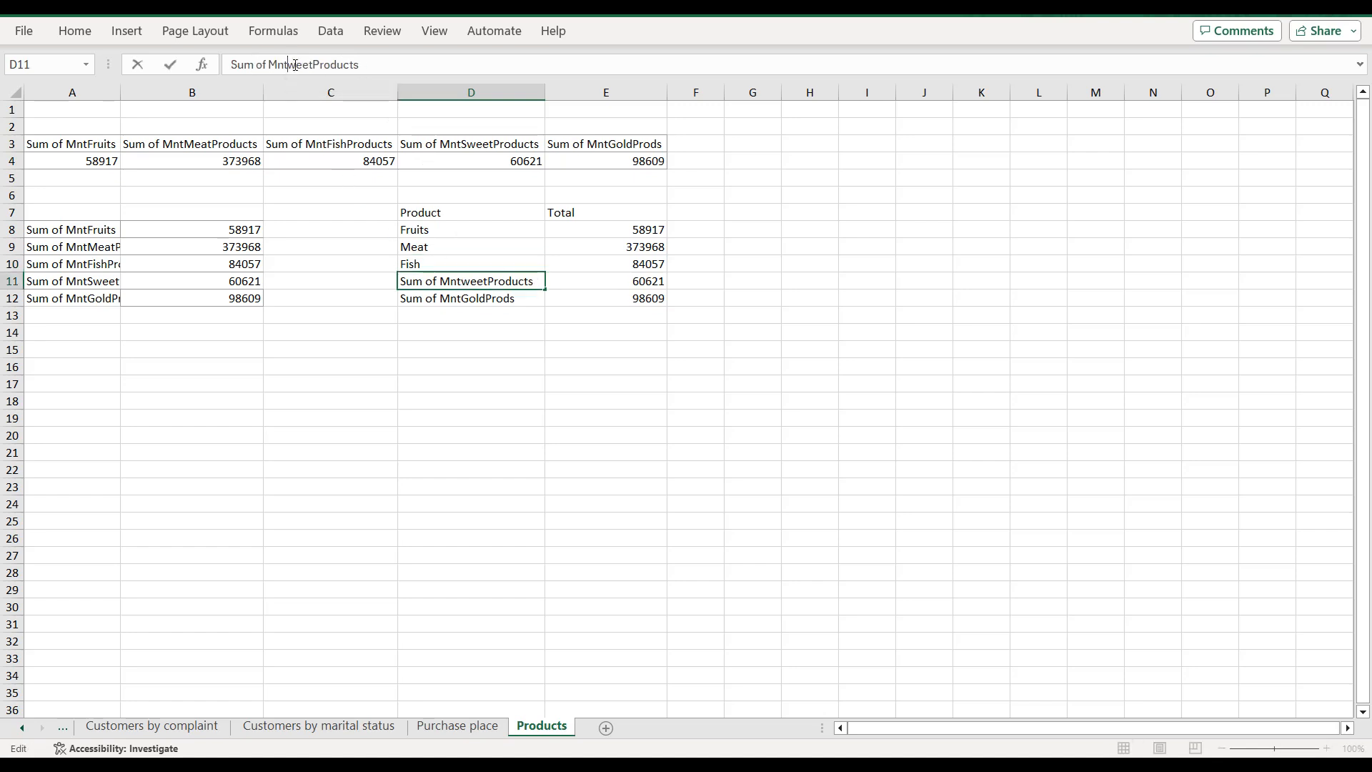
key("BackSpace")
key("BackSpace")
key("BackSpace")
key("BackSpace")
key("BackSpace")
key("BackSpace")
key("BackSpace")
key("BackSpace")
key("BackSpace")
key("BackSpace")
key("BackSpace")
key("BackSpace")
key("BackSpace")
key("BackSpace")
key("BackSpace")
key("BackSpace")
key("BackSpace")
key("BackSpace")
key("BackSpace")
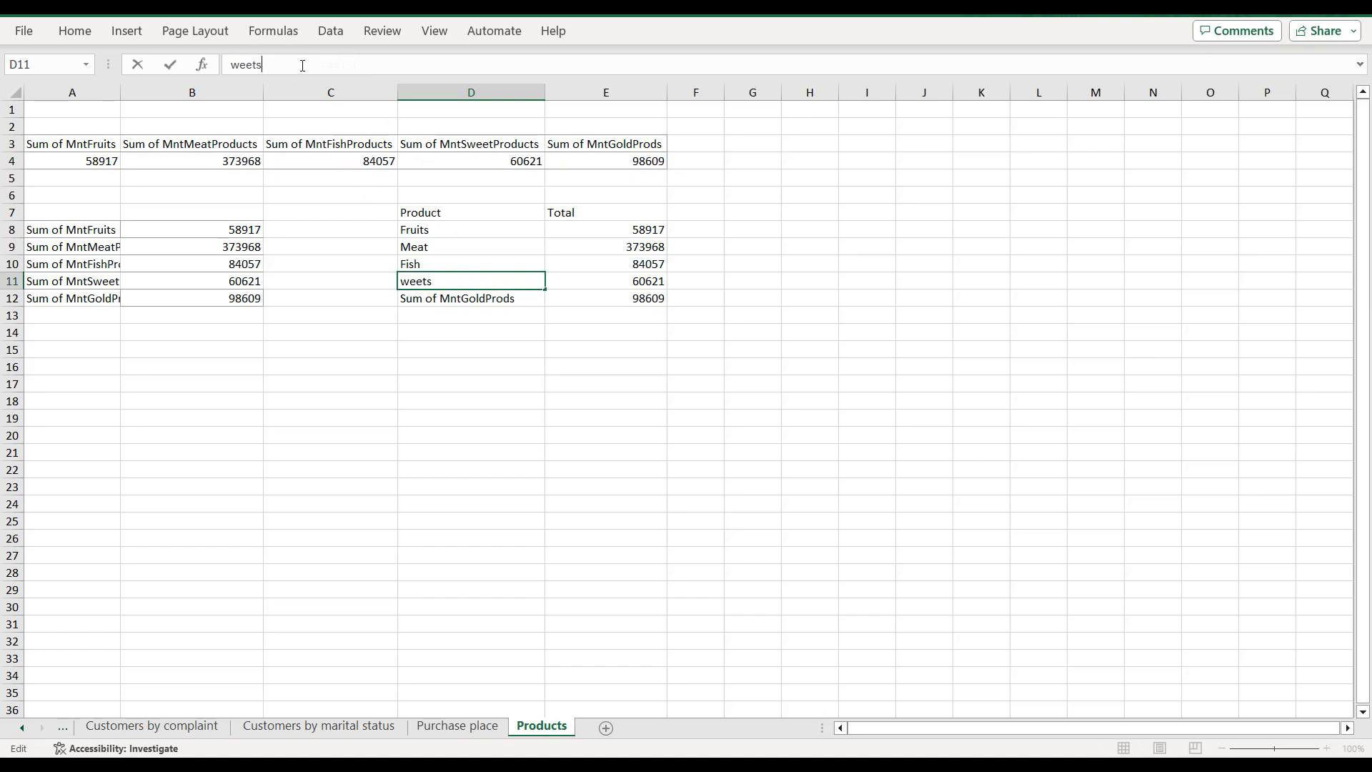
type("S")
Step: Shorten the MntGoldProds label in cell D12 to Gold
left_click(474, 299)
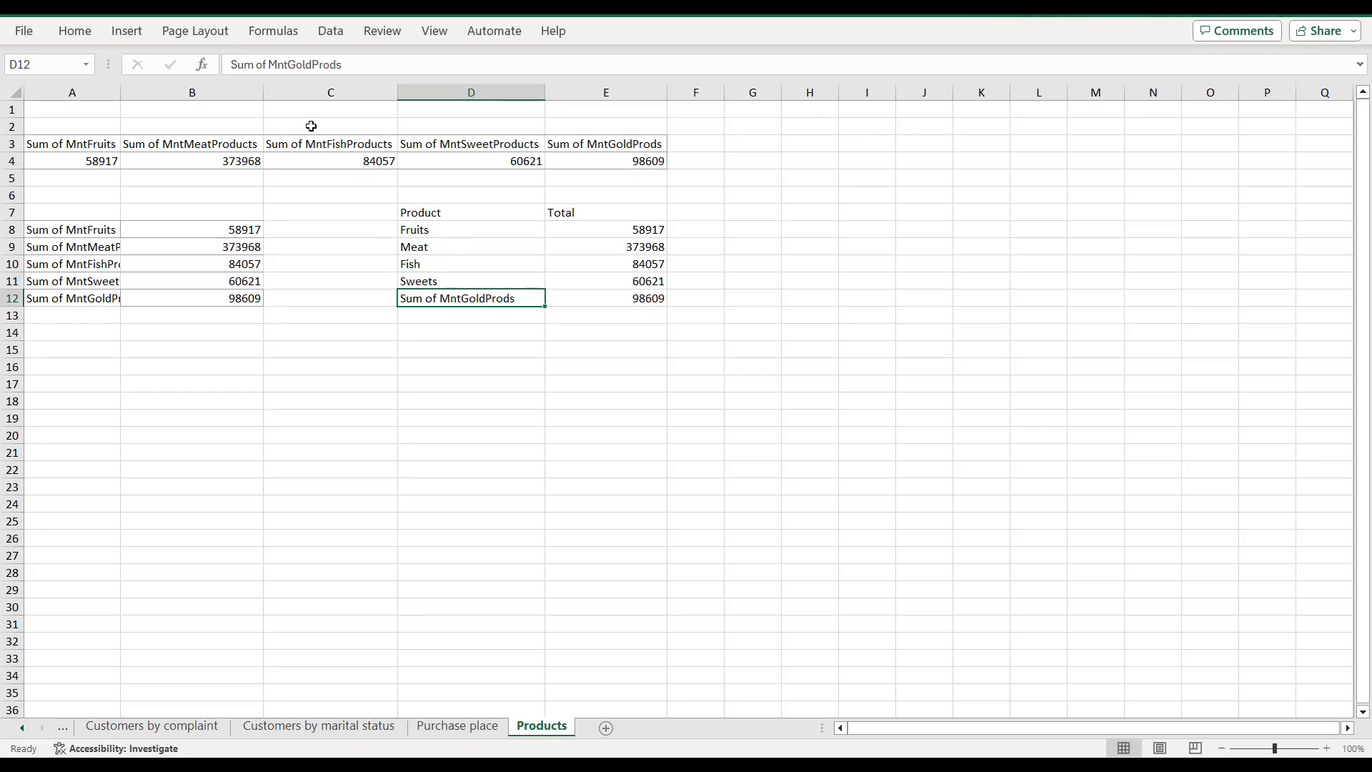
left_click(289, 64)
key("BackSpace")
key("BackSpace")
key("BackSpace")
key("BackSpace")
key("BackSpace")
key("BackSpace")
key("BackSpace")
key("BackSpace")
key("BackSpace")
key("BackSpace")
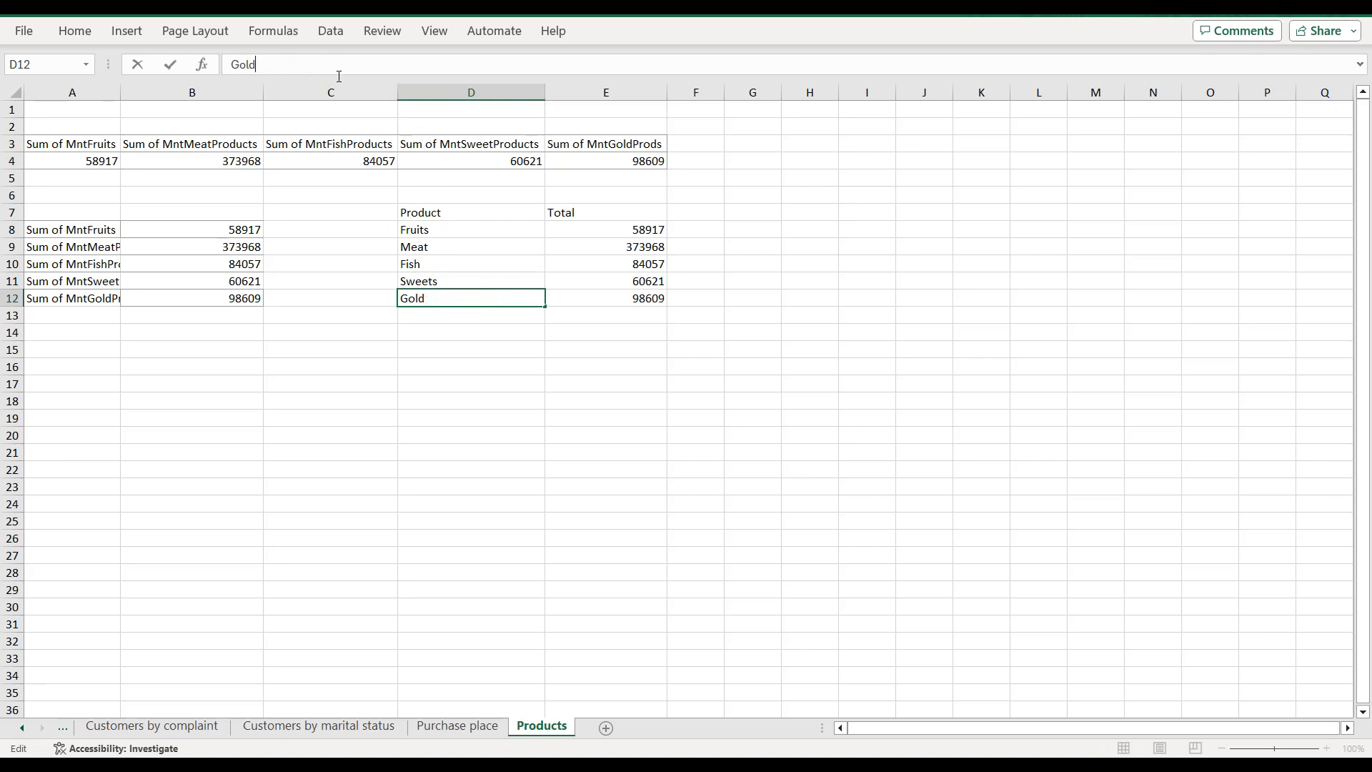
left_click(546, 240)
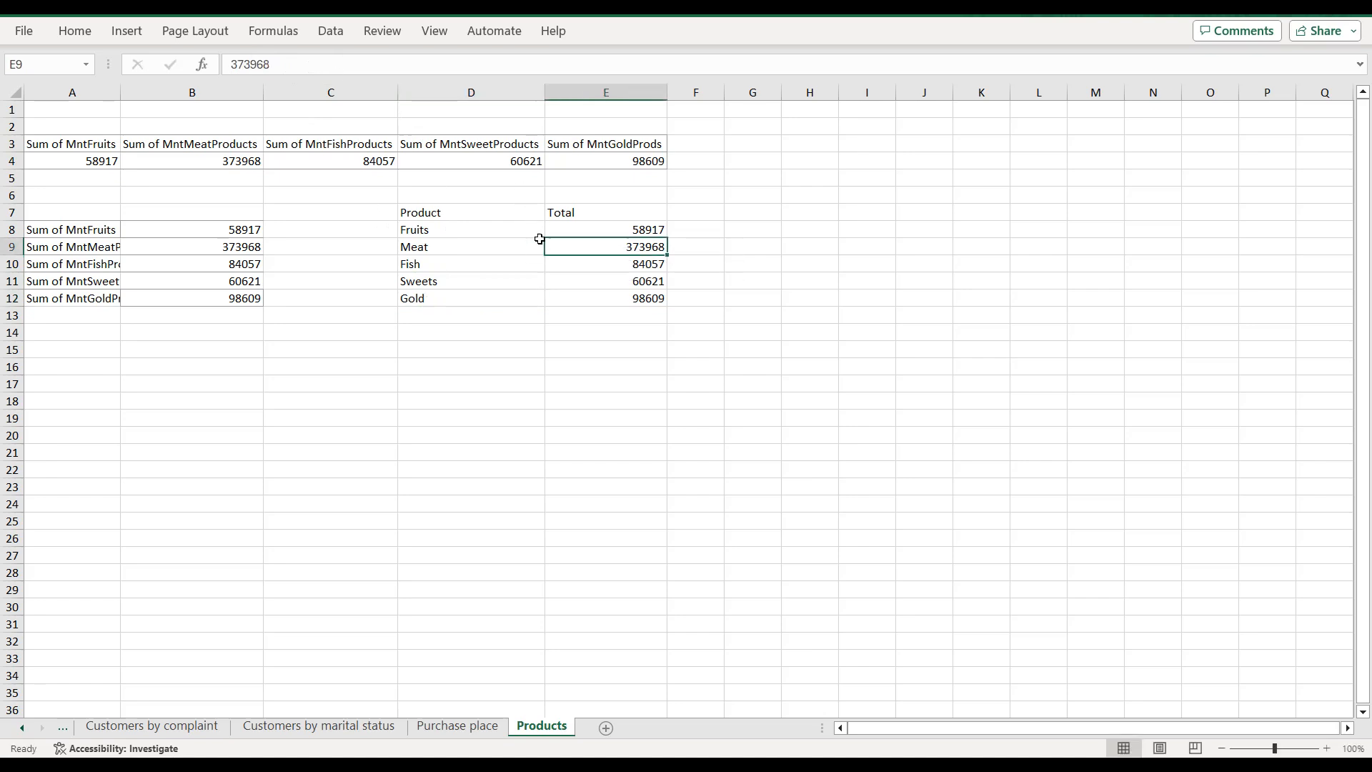
Step: Insert the recommended pie chart from the Product and Total table in D7:E12
left_click(478, 215)
key("ctrl+a")
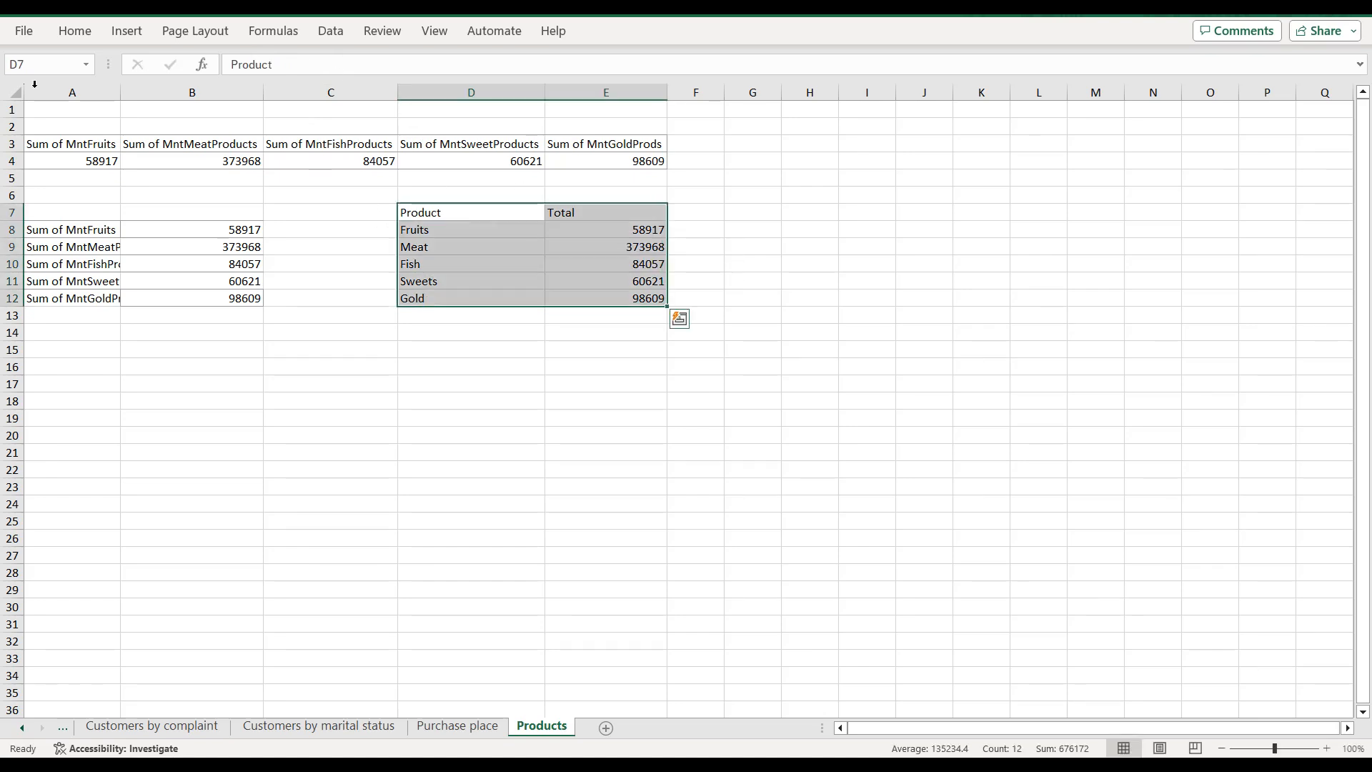
left_click(129, 35)
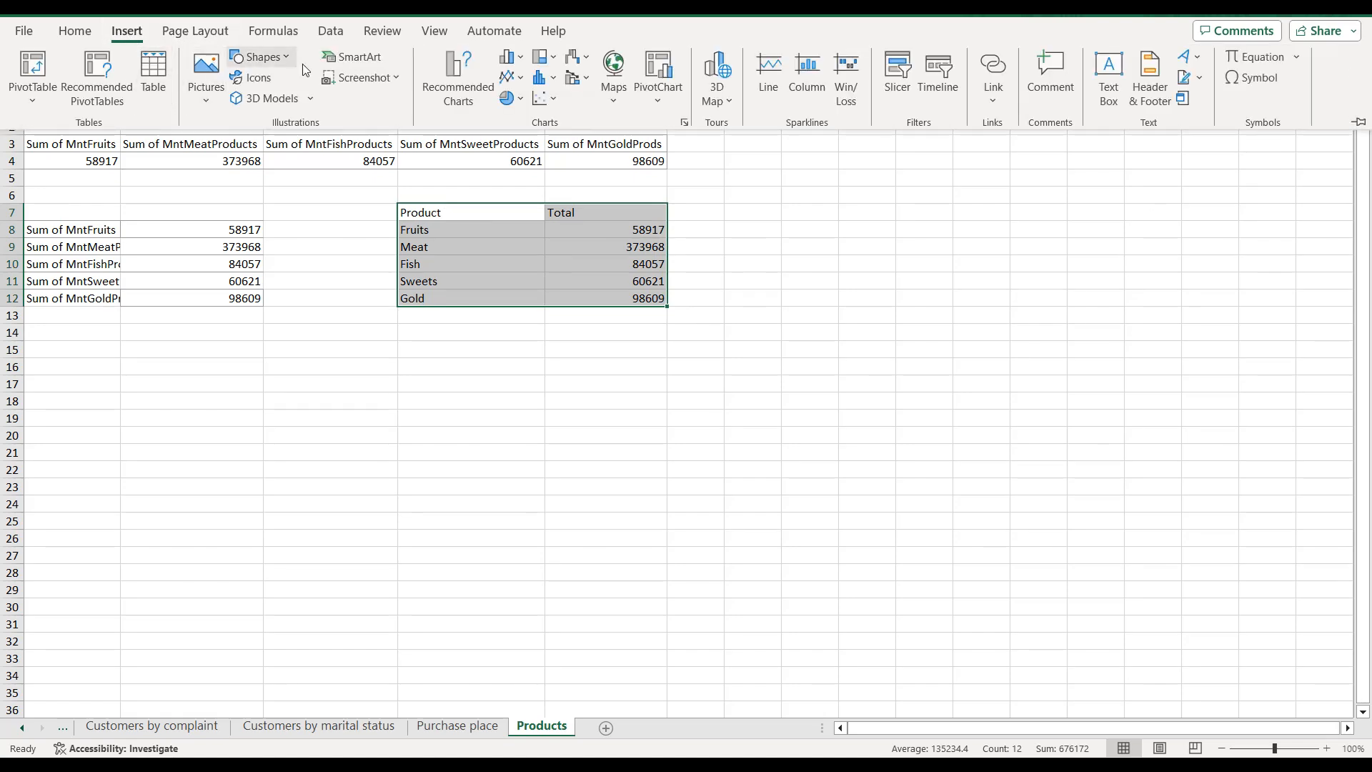
left_click(458, 78)
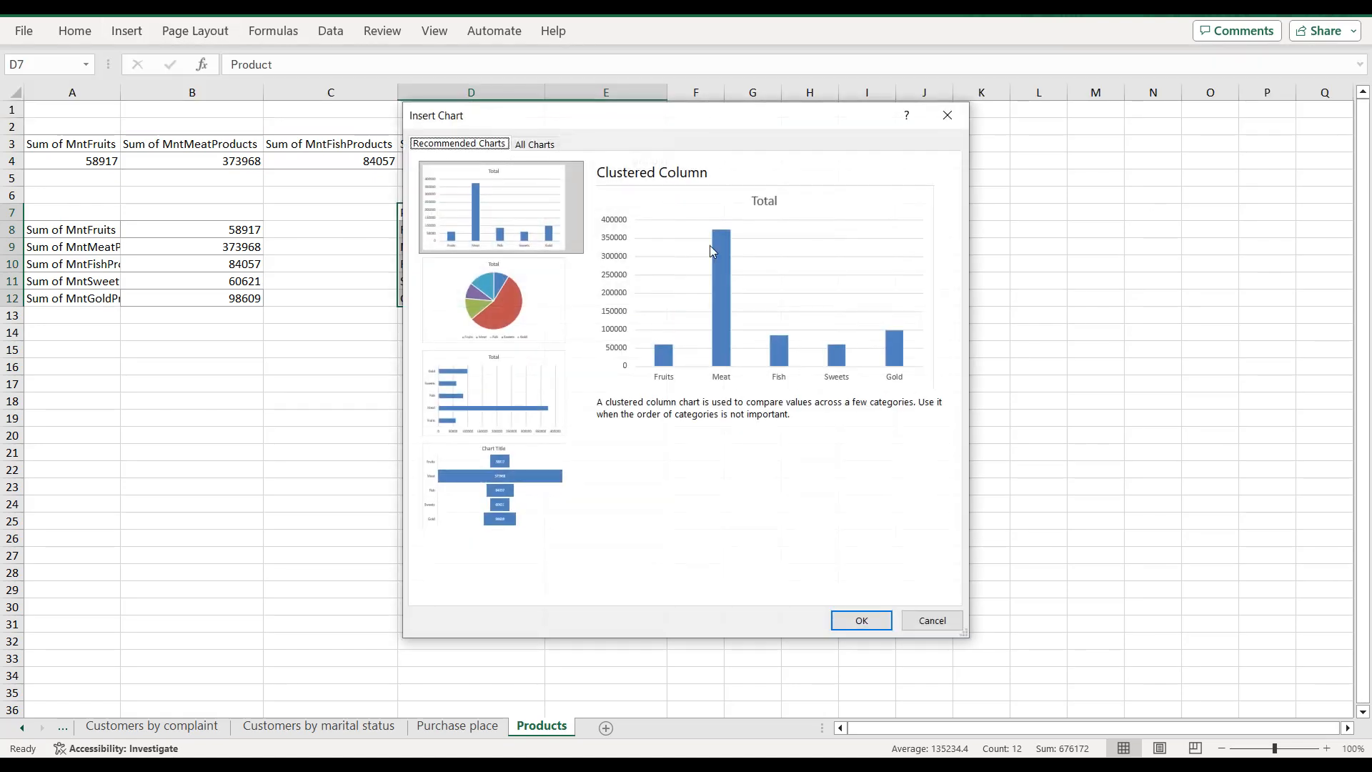
left_click(543, 308)
left_click(871, 617)
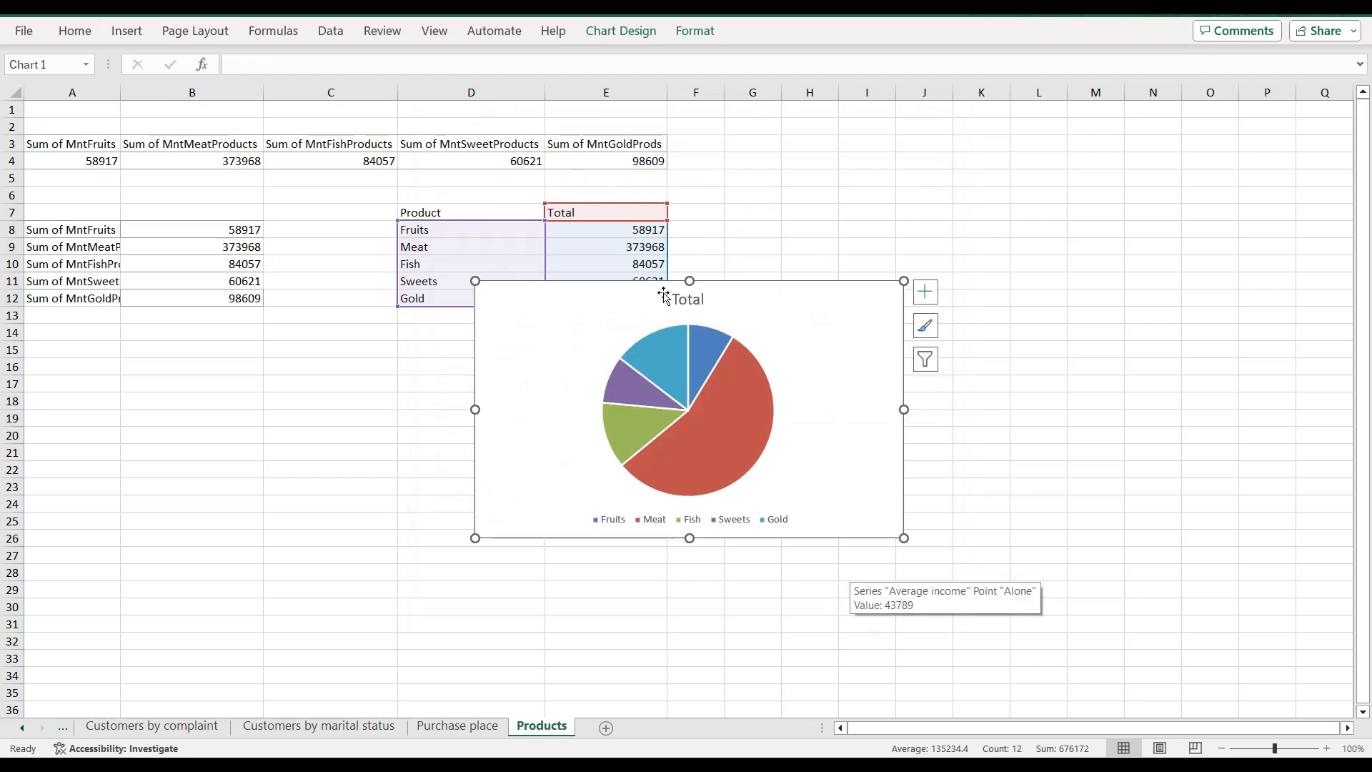
Step: Delete the pie chart's legend and change its title to Products
left_click(732, 520)
key("Delete")
double_click(557, 728)
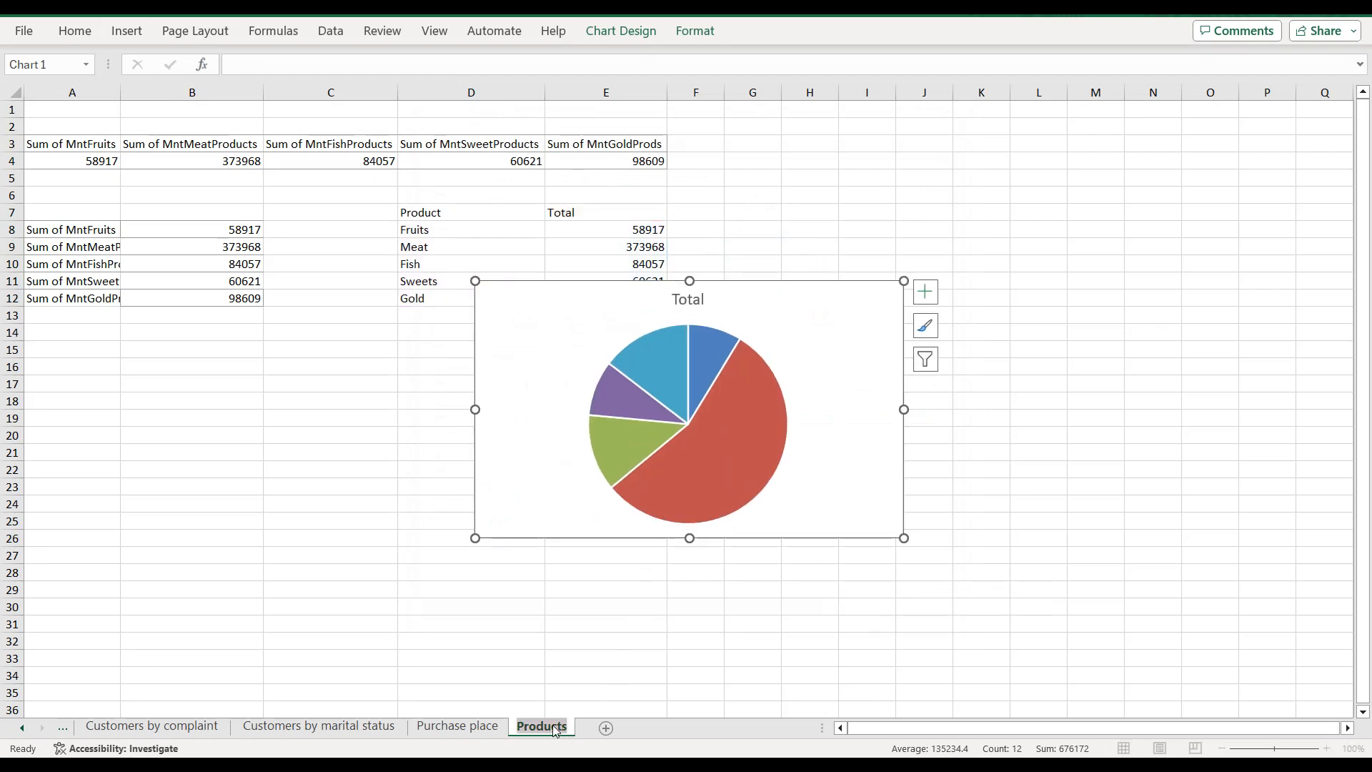
double_click(690, 300)
type("Products")
Step: Fill the Products chart area with the recent dark navy color and set the pie slices' border to No line
left_click(803, 320)
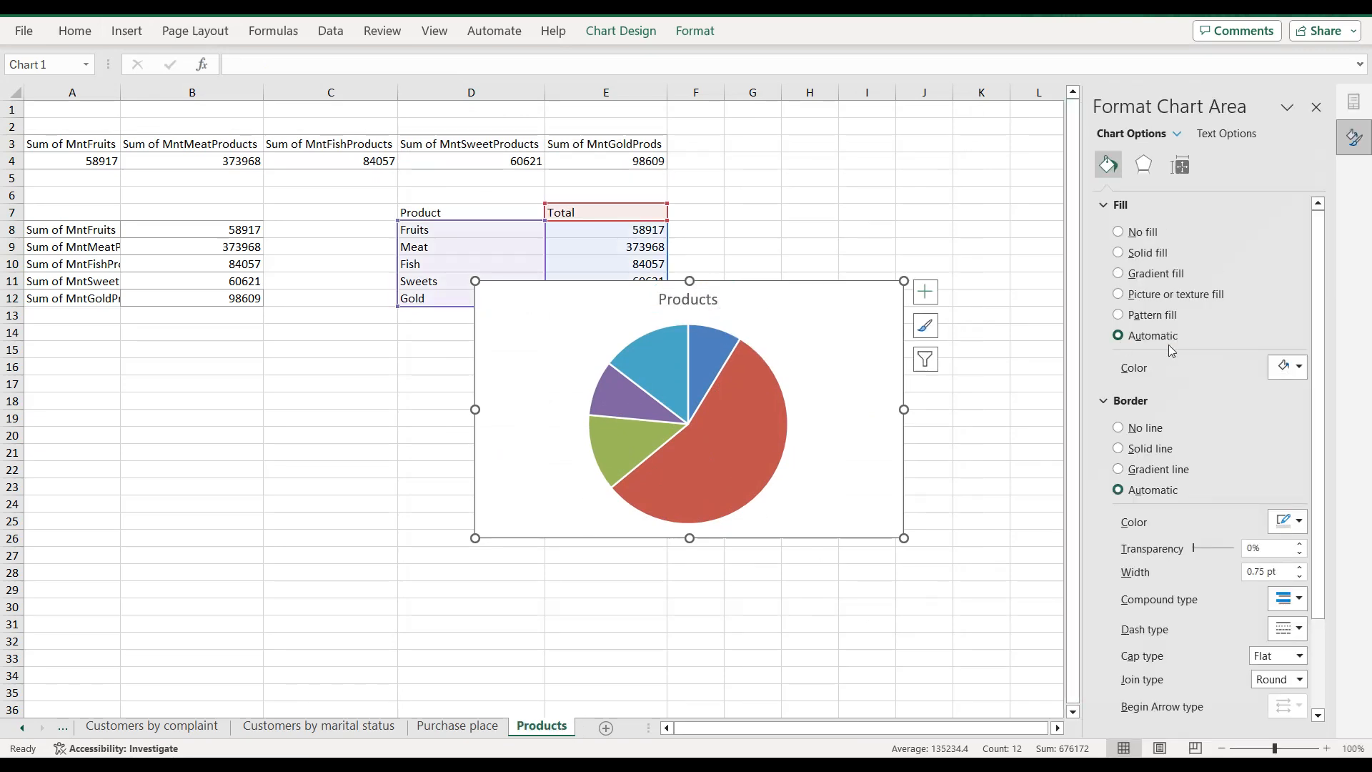
left_click(1299, 367)
left_click(1248, 586)
left_click(756, 439)
left_click(1281, 551)
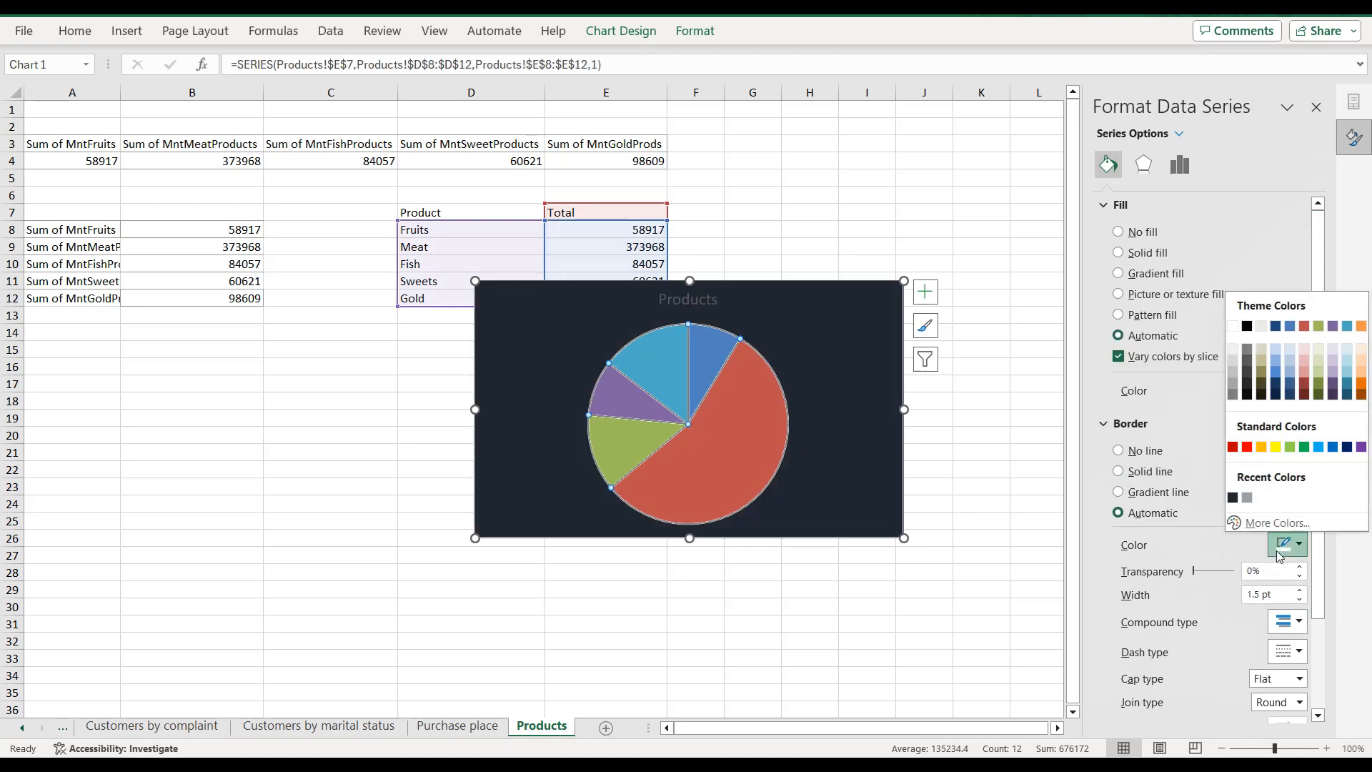
left_click(1120, 451)
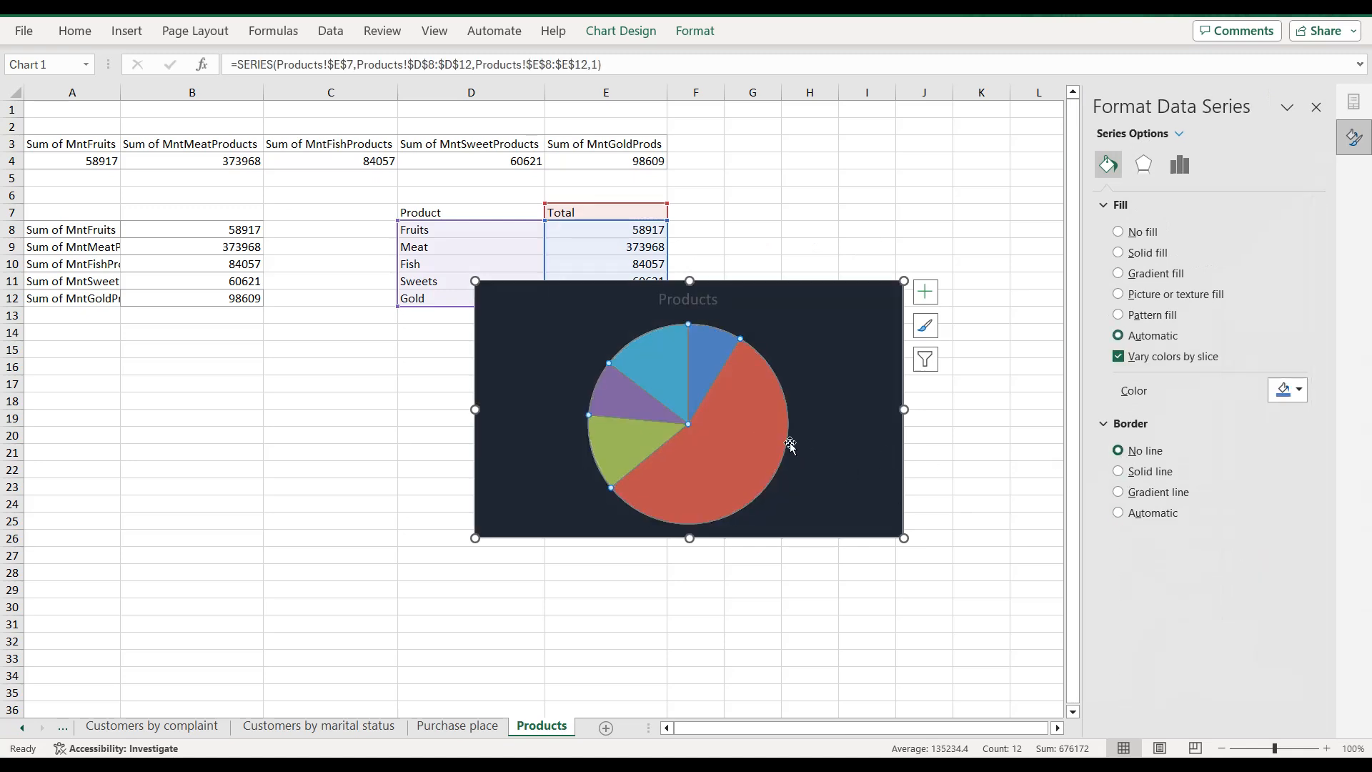
Step: Give the Products chart area a border in the recent grey color and turn on rounded corners
left_click(877, 400)
scroll(1184, 500, "down", 3)
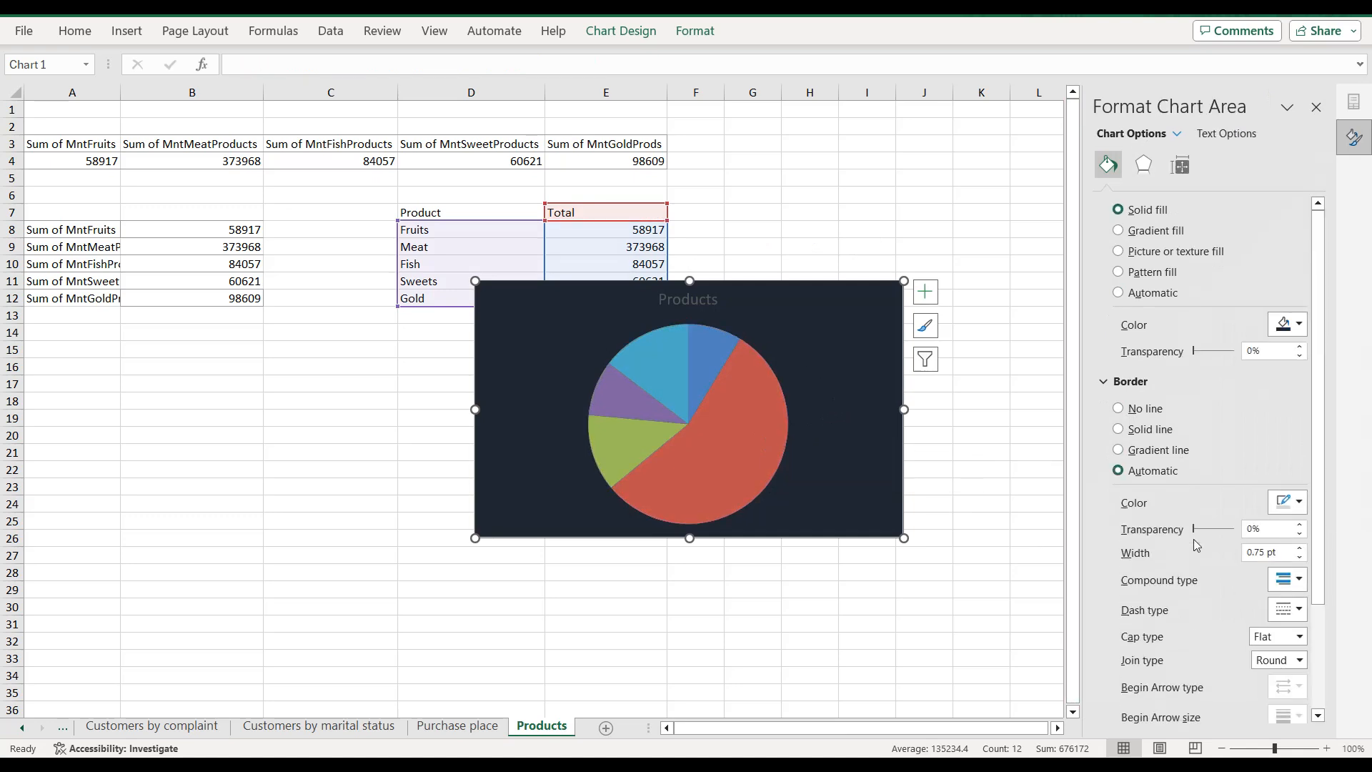
left_click(1287, 460)
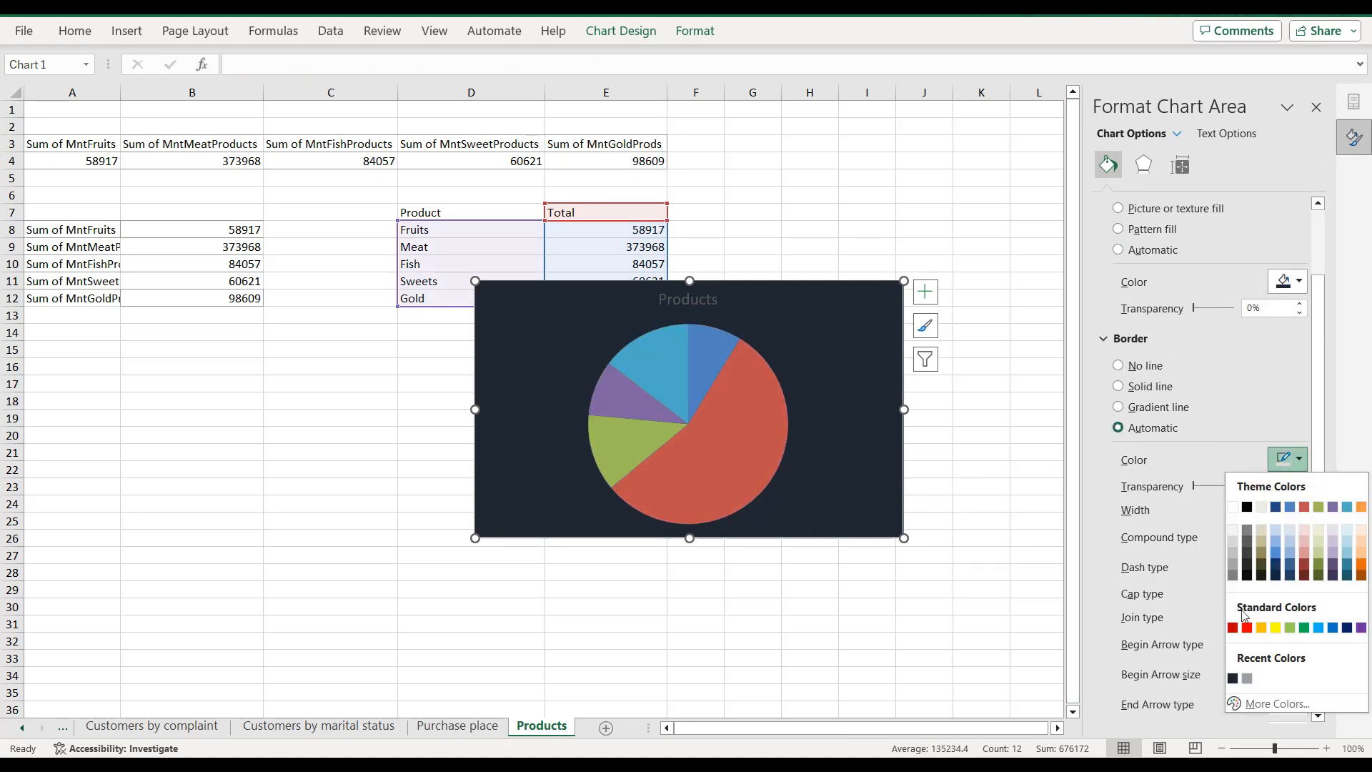
left_click(1247, 679)
scroll(1244, 682, "down", 2)
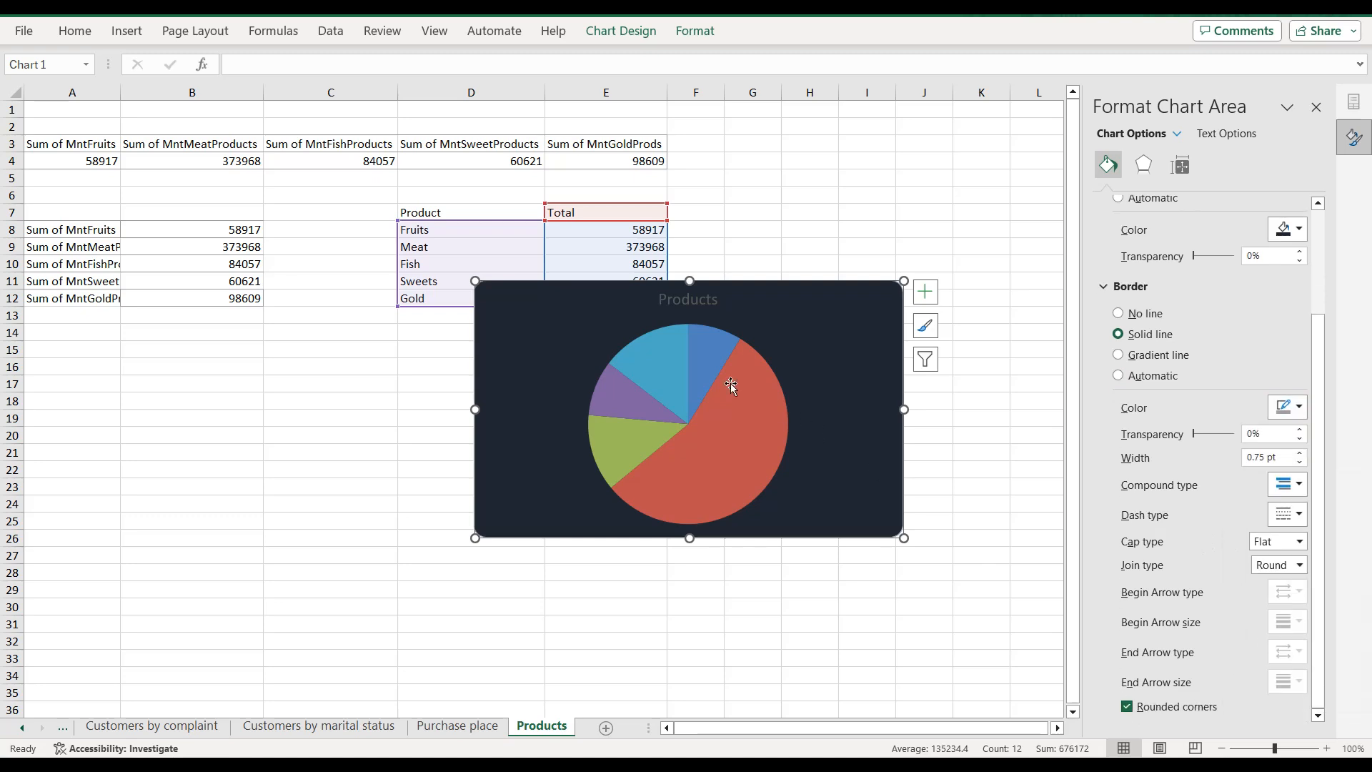
Step: Set the Products chart title's text fill to the recent grey color
left_click(705, 300)
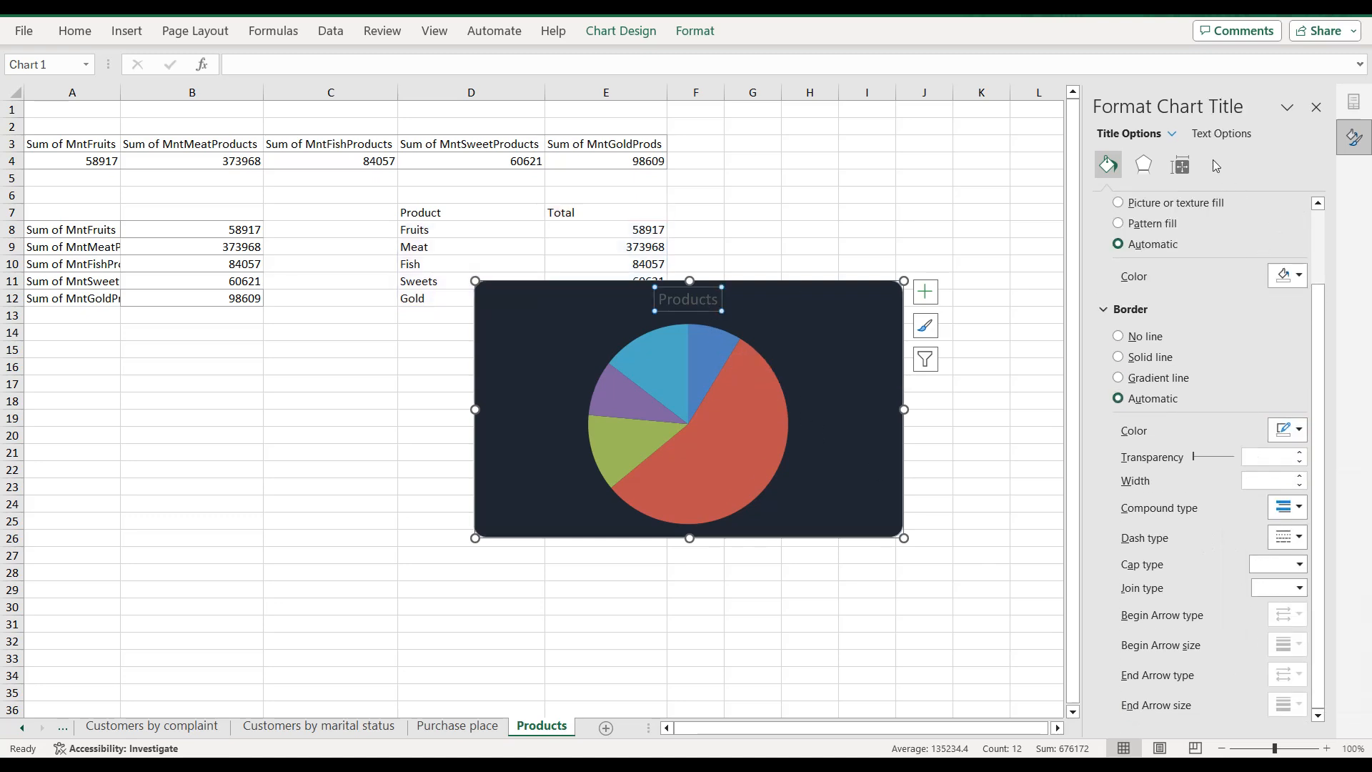
left_click(1221, 135)
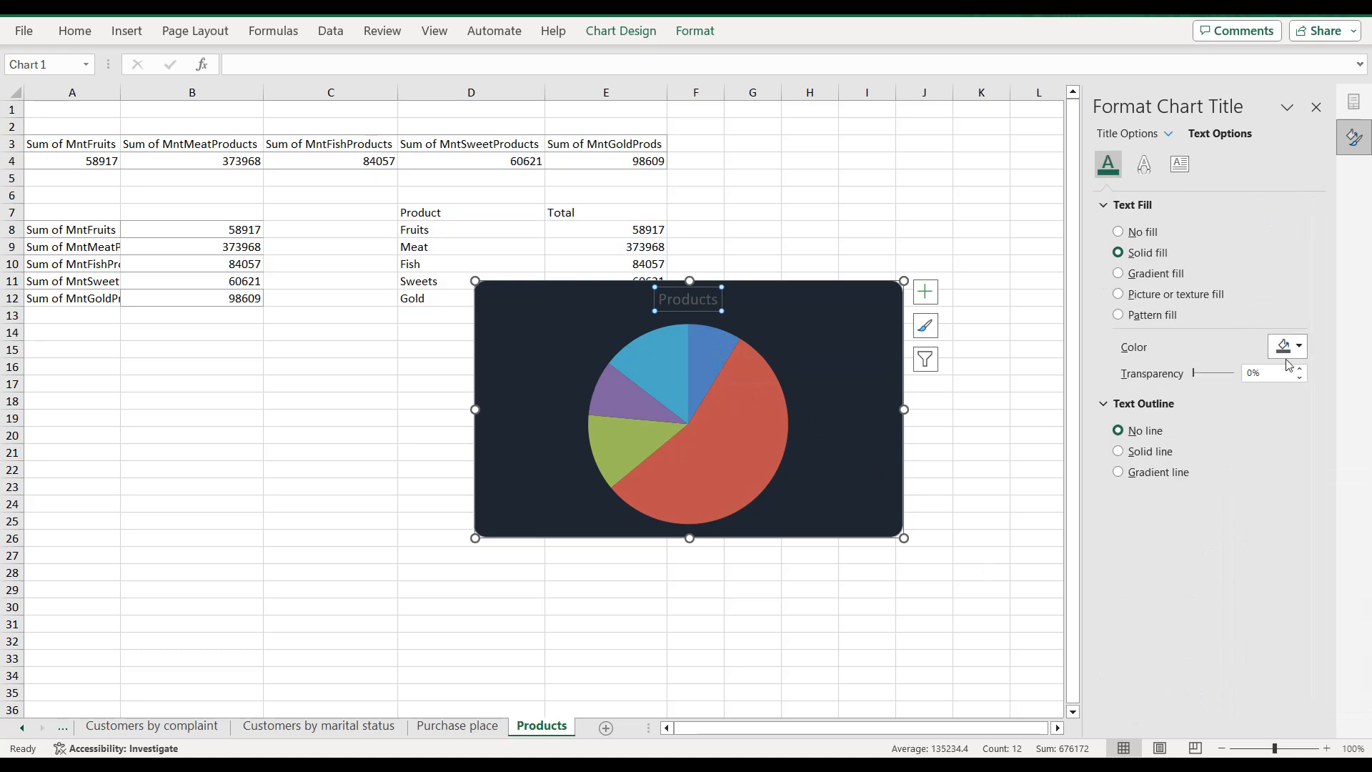
left_click(1290, 346)
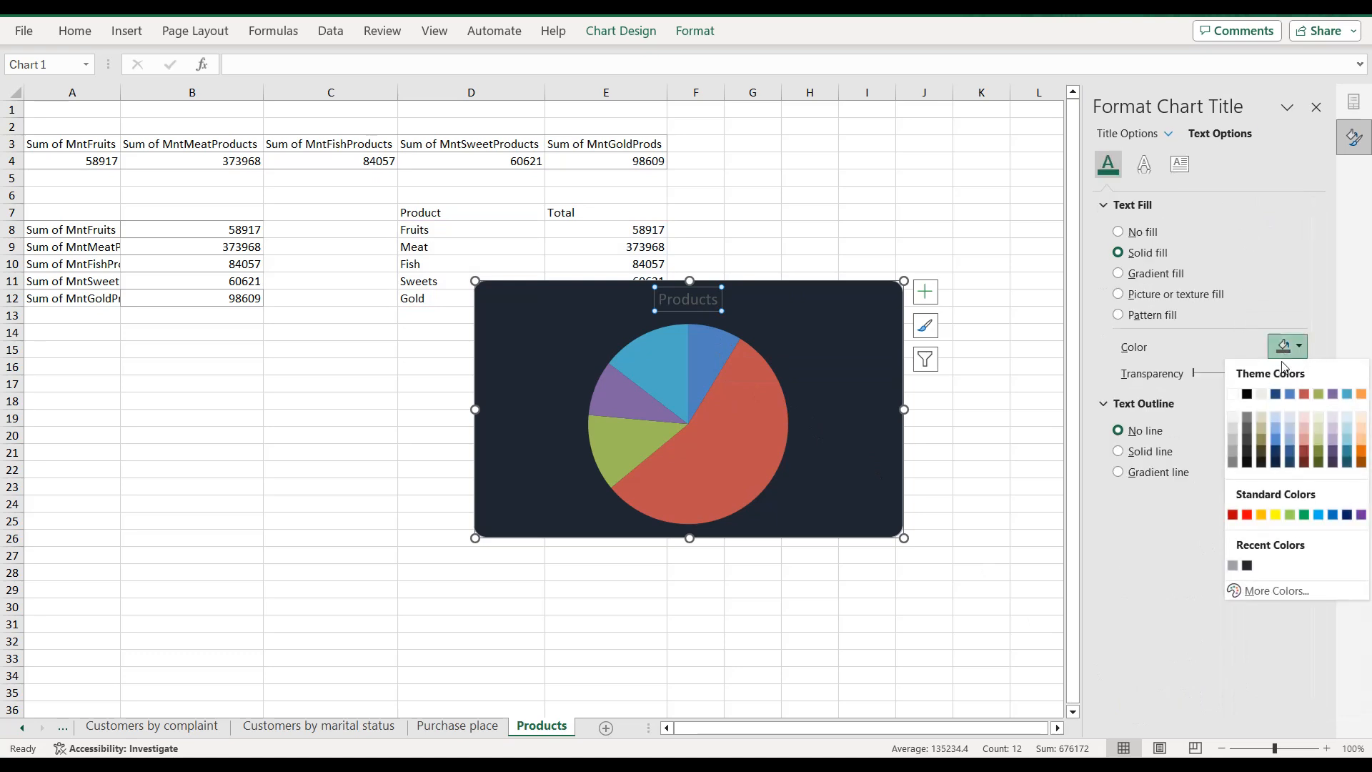
left_click(1234, 566)
Step: Fill the large Meat slice with light tan and the Fish slice with a slightly darker tan from the theme colors
left_click(706, 424)
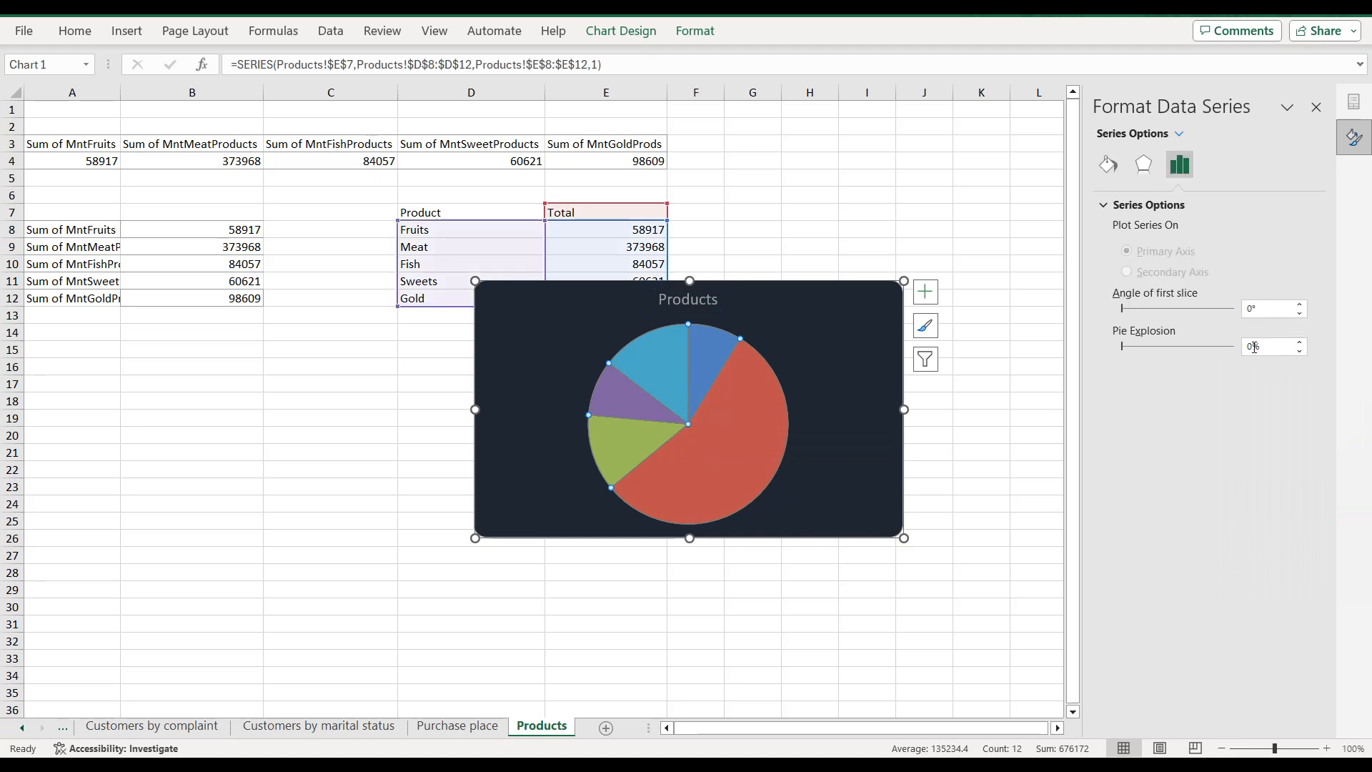
left_click(740, 463)
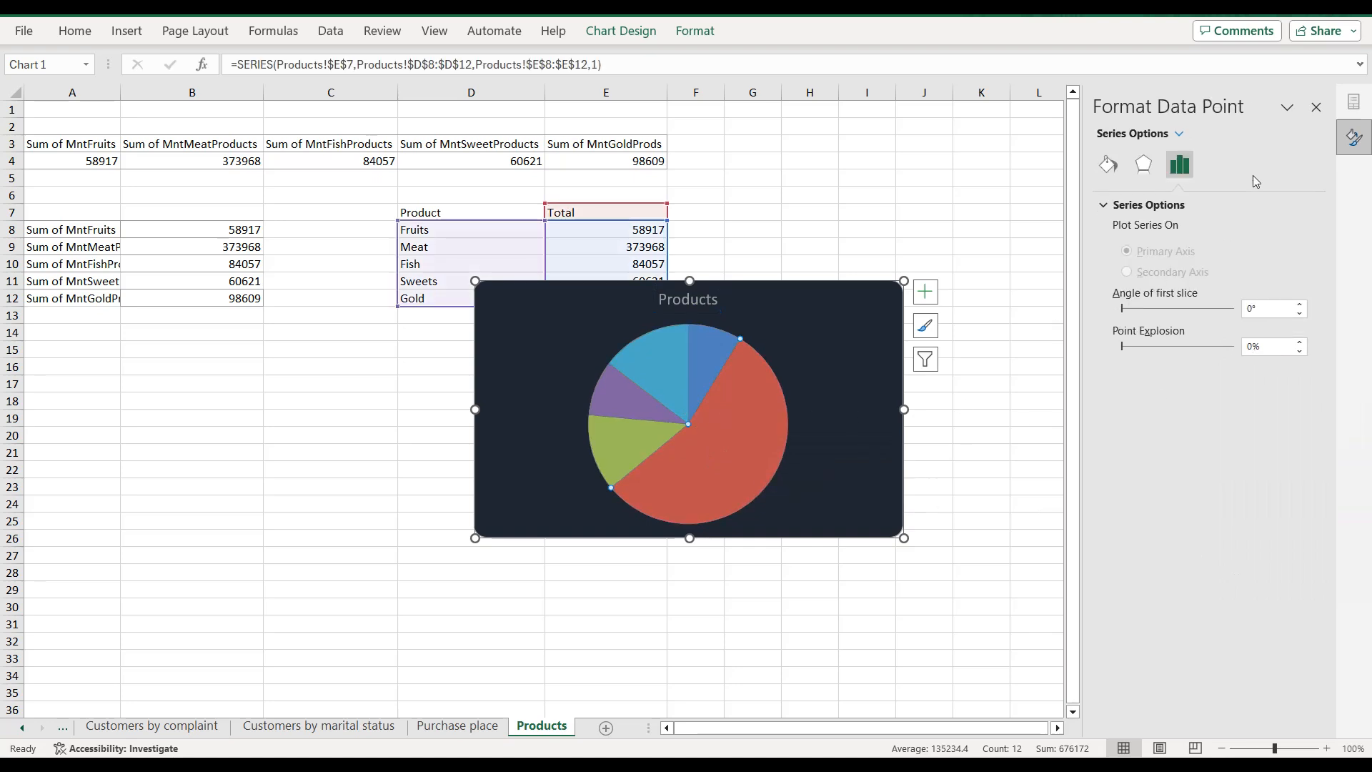
left_click(1109, 165)
left_click(1290, 392)
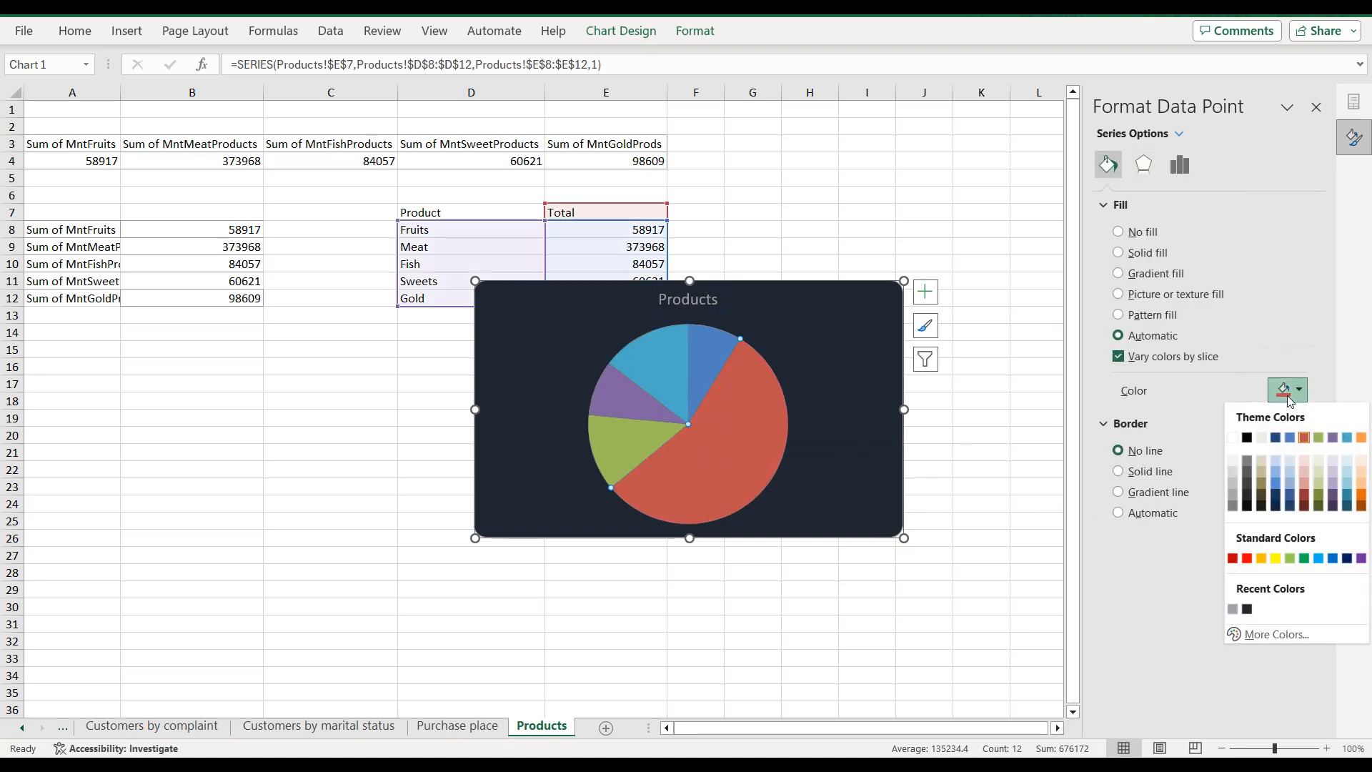
left_click(1263, 463)
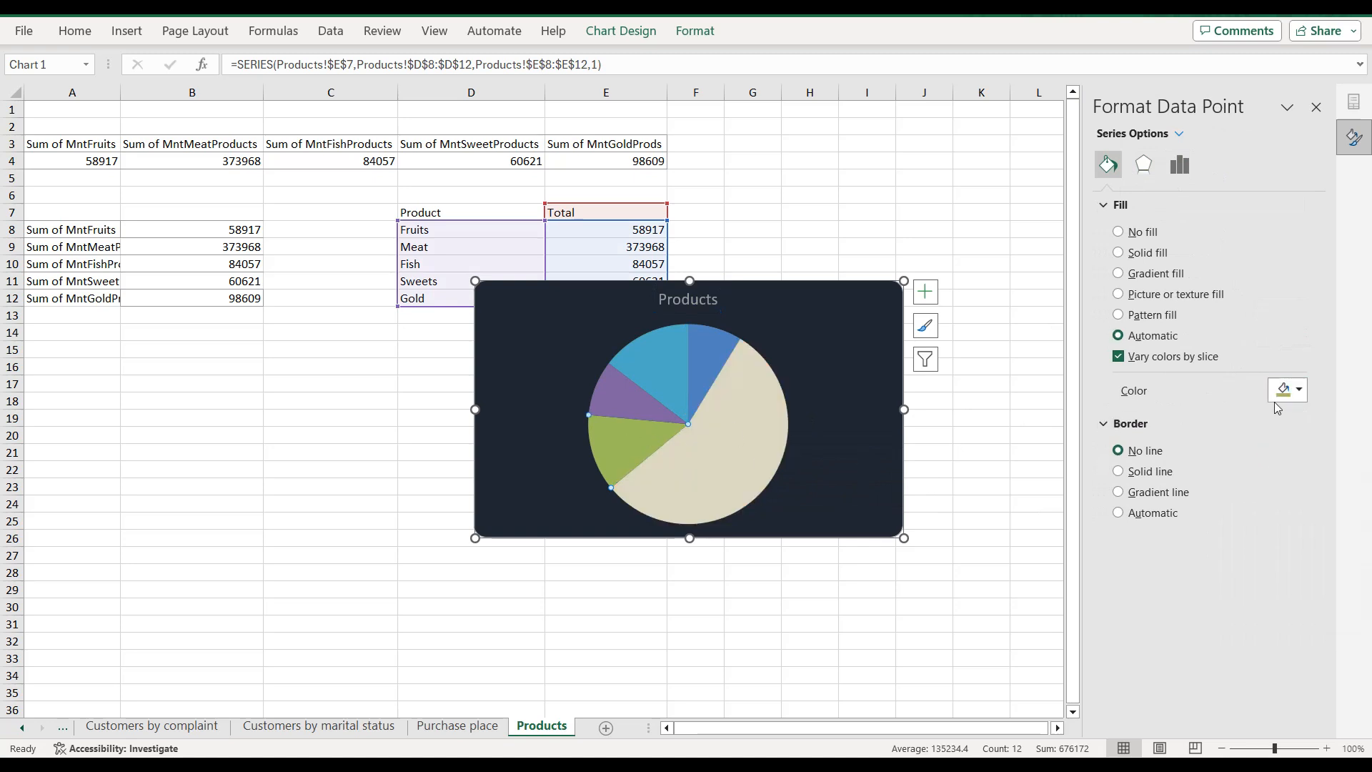
left_click(1286, 392)
left_click(1262, 466)
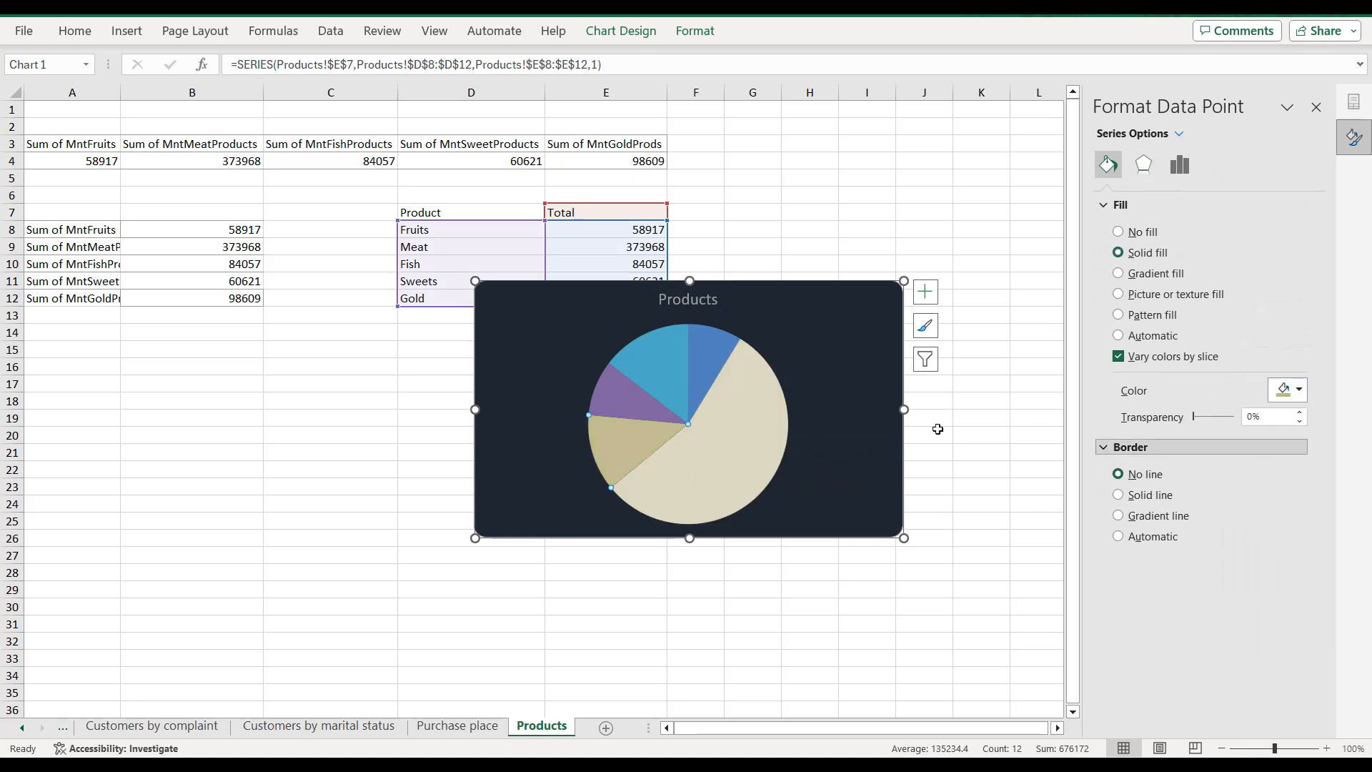
Step: Try a tan fill on the Sweets slice and dark blue on the Gold slice, and undo both fills
left_click(665, 413)
left_click(1290, 391)
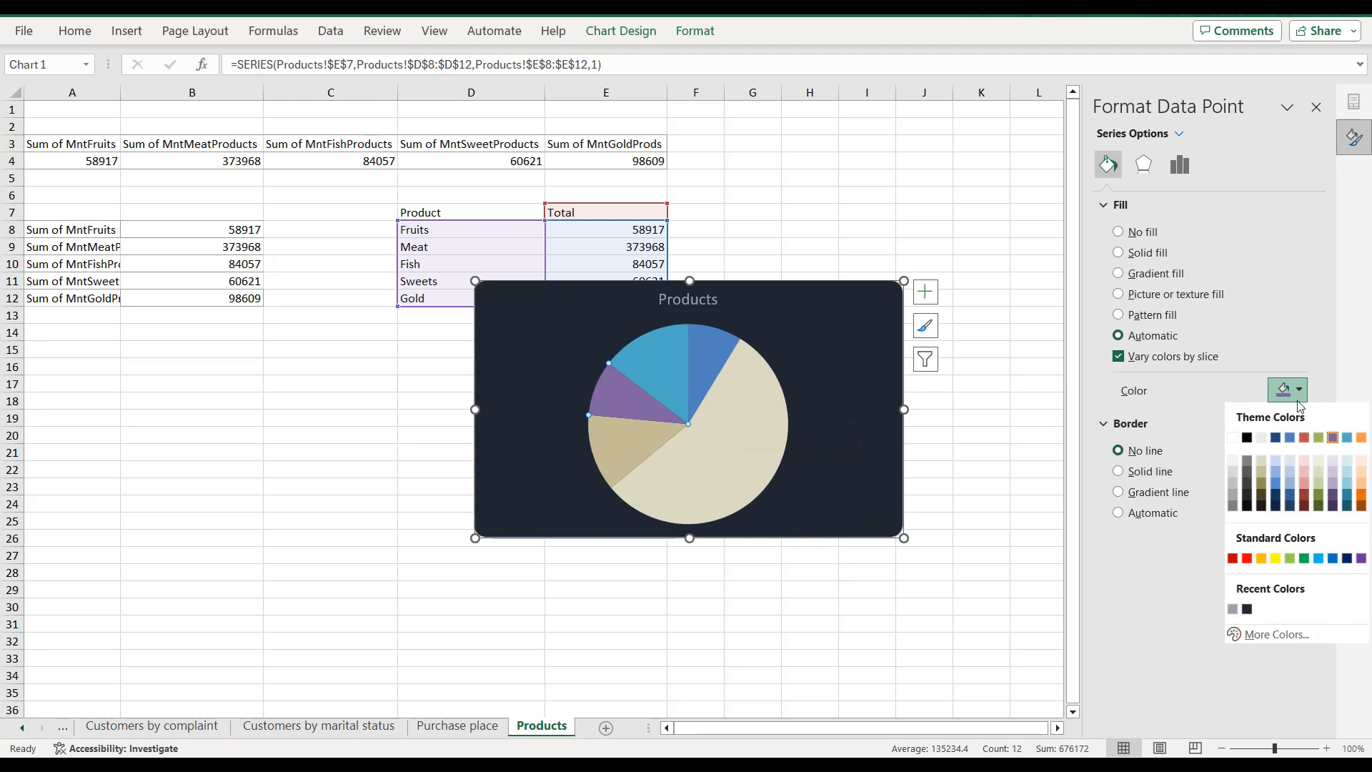
left_click(1267, 472)
left_click(674, 373)
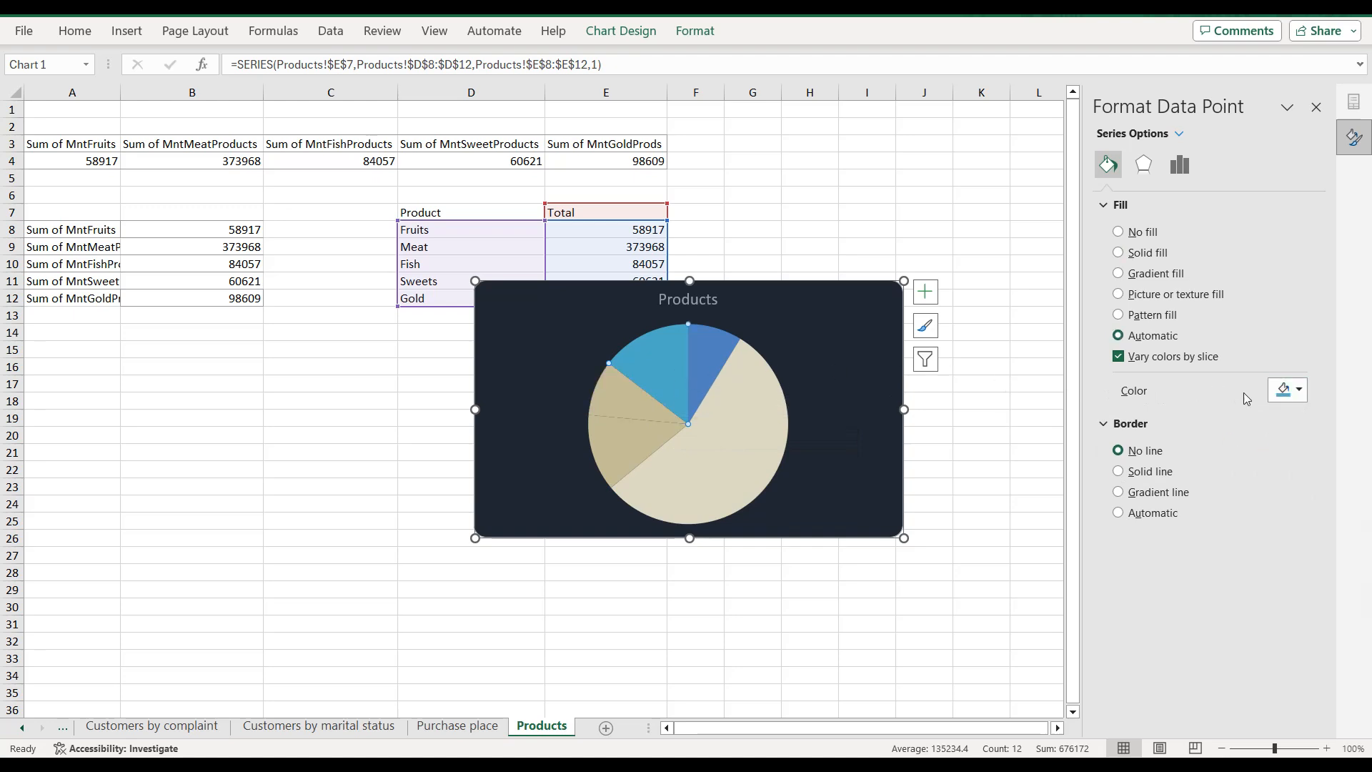
left_click(1283, 393)
left_click(1272, 440)
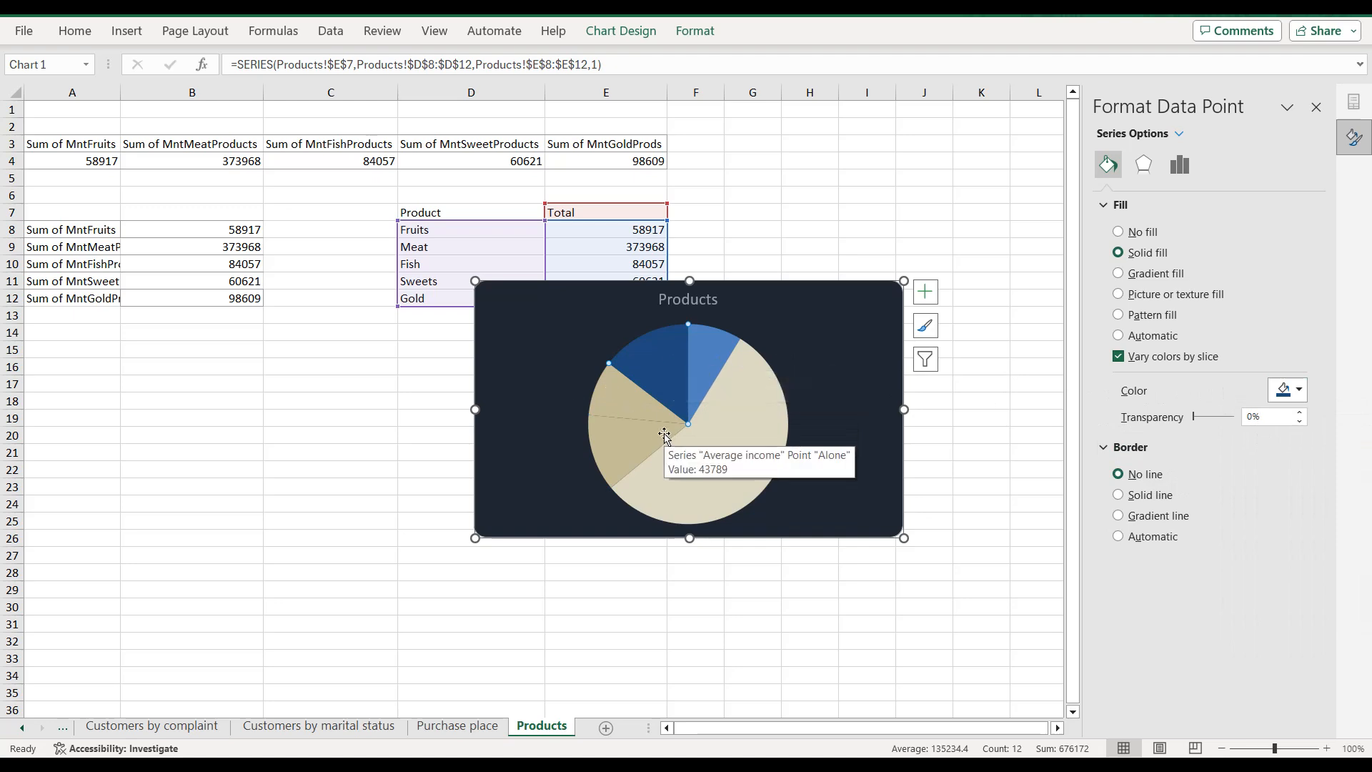
key("ctrl+z")
key("ctrl+z")
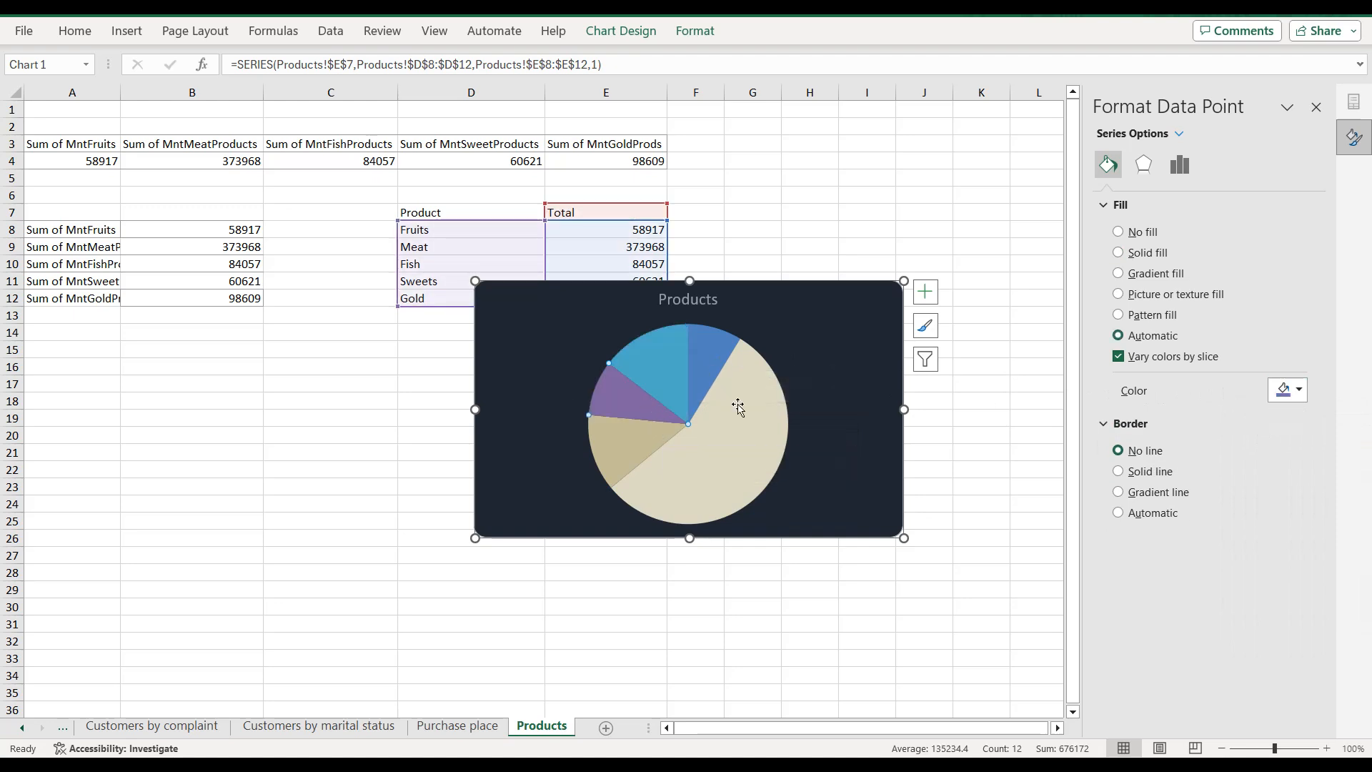
Step: Fill the Sweets slice with light tan and the Gold slice with a dark olive-tan theme shade
left_click(1294, 398)
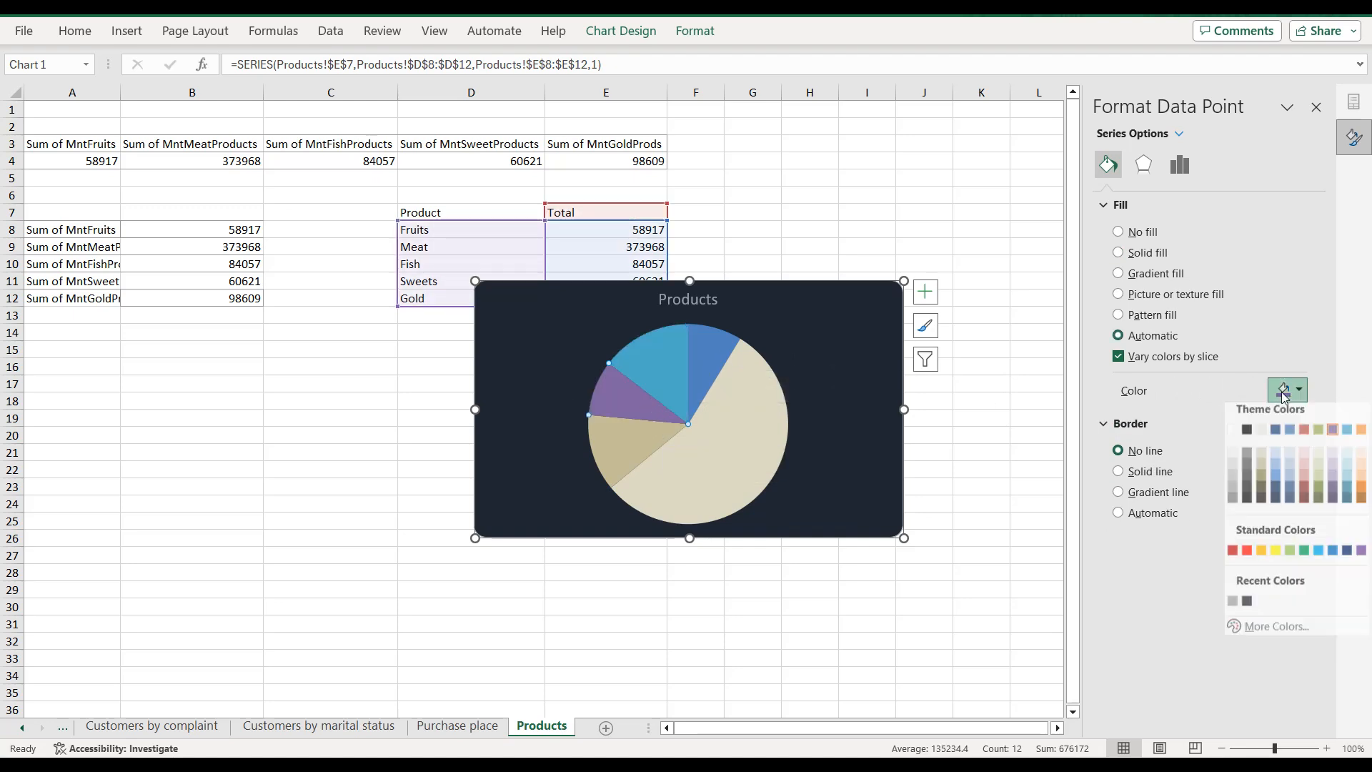
left_click(1268, 465)
left_click(675, 380)
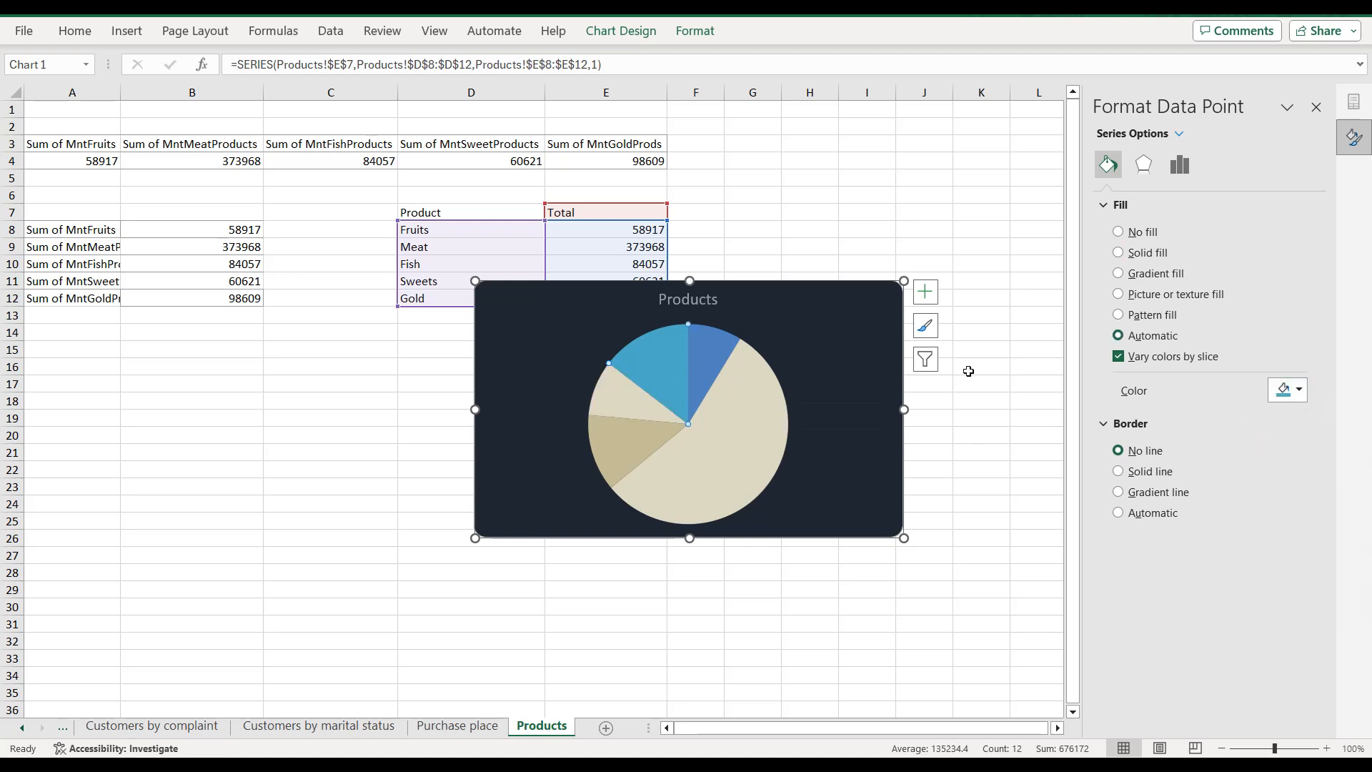
left_click(1295, 392)
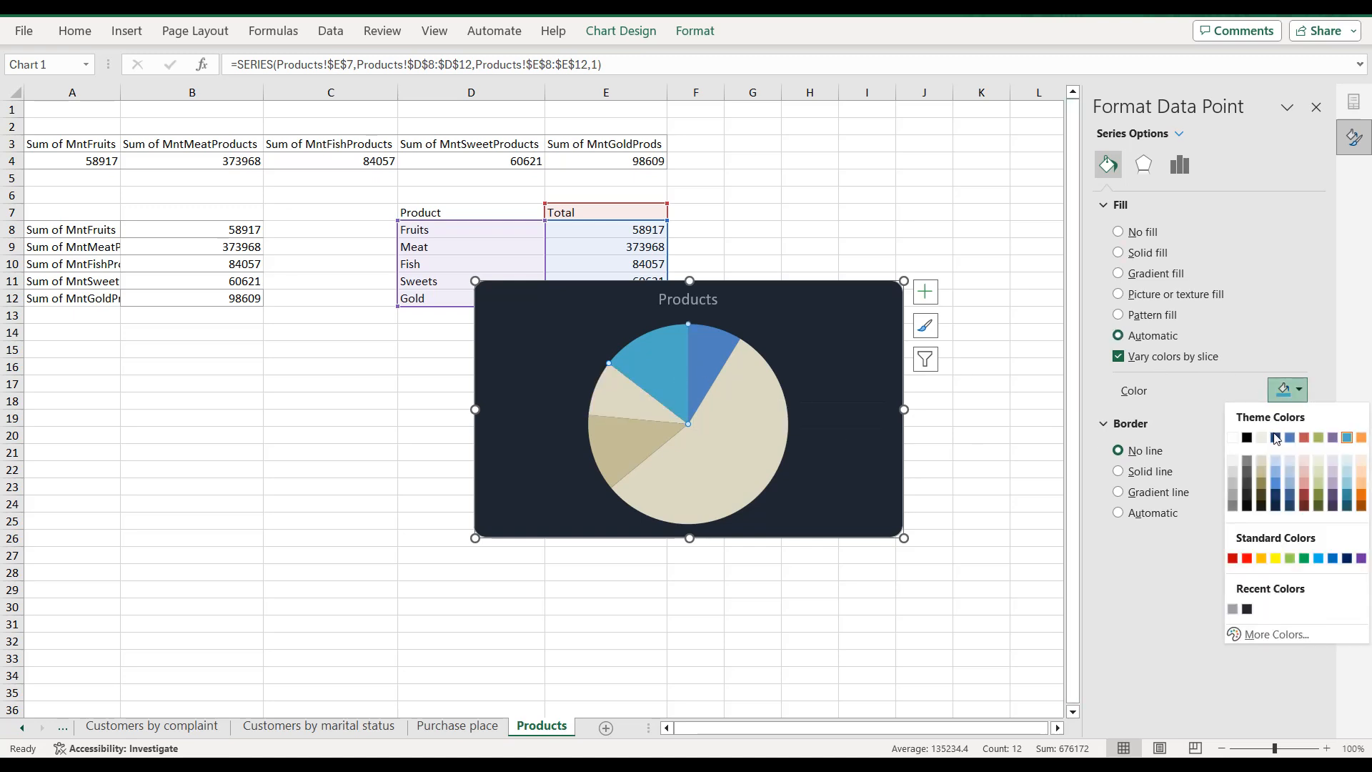
left_click(1261, 488)
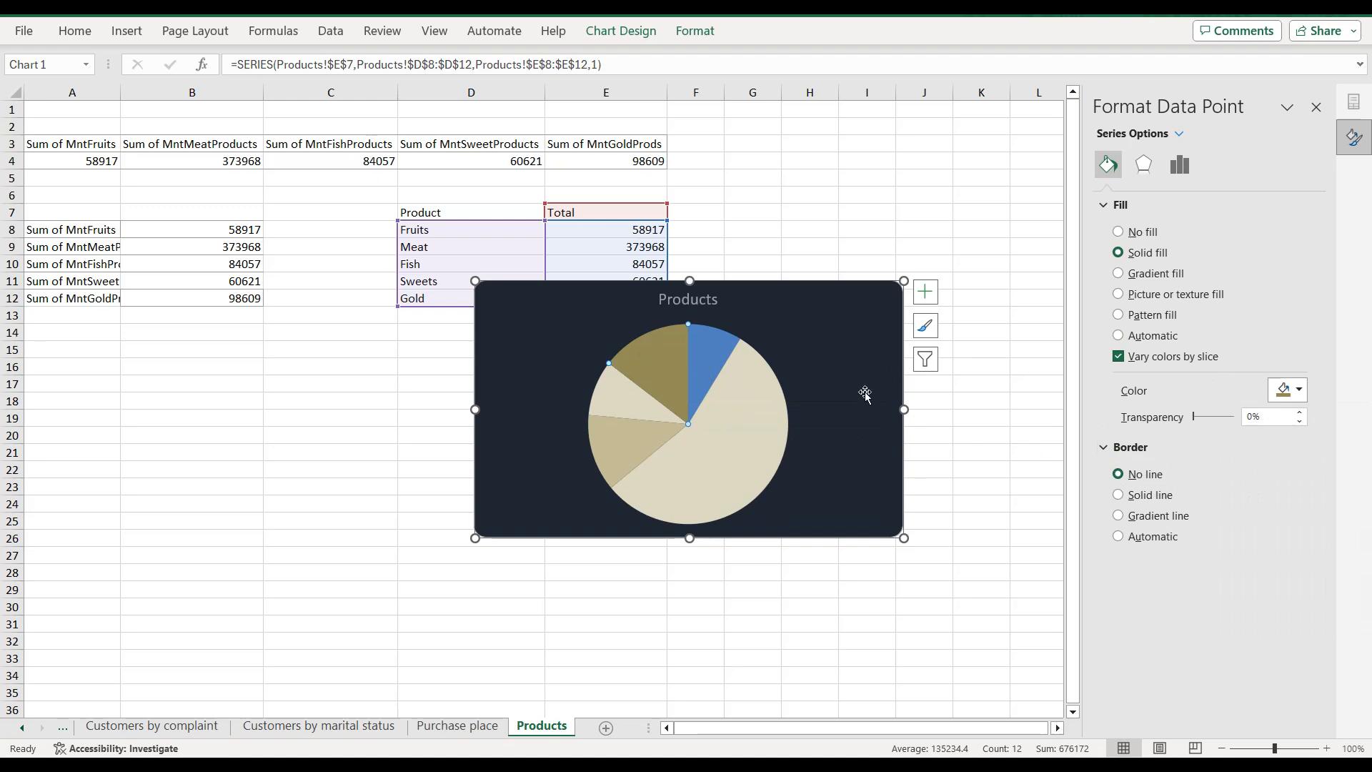
Step: Fill the Fruits slice with the dark brown tan shade and the large Meat slice with dark olive green
left_click(1302, 389)
left_click(1263, 499)
left_click(700, 450)
left_click(1300, 390)
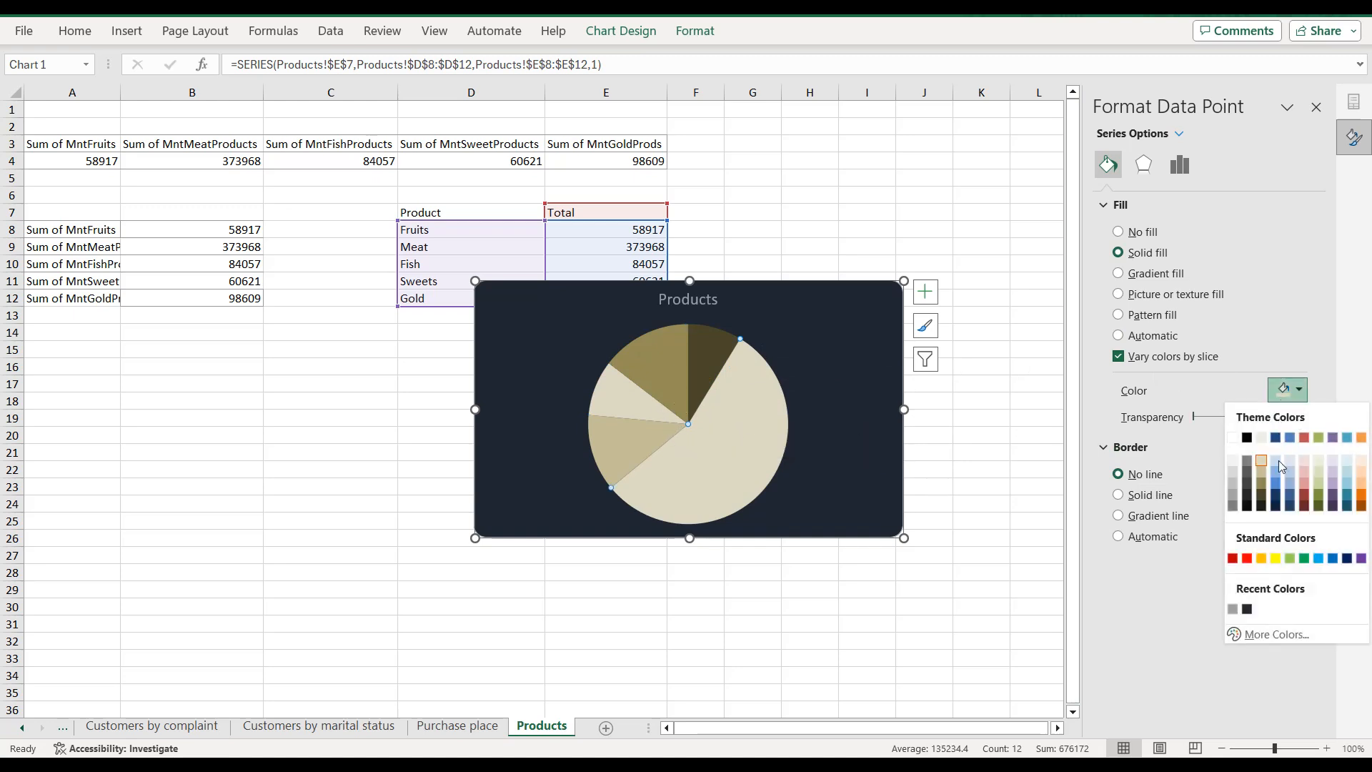
left_click(1320, 495)
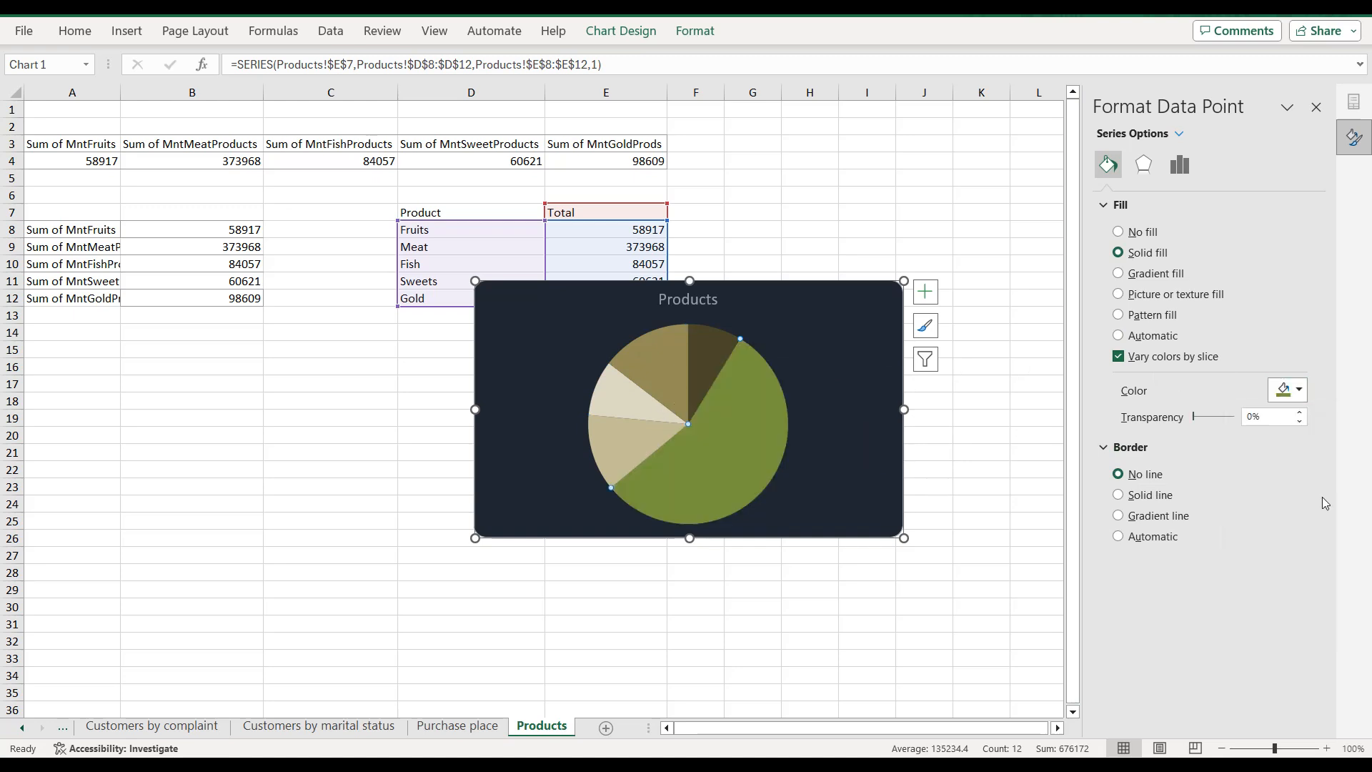
left_click(825, 336)
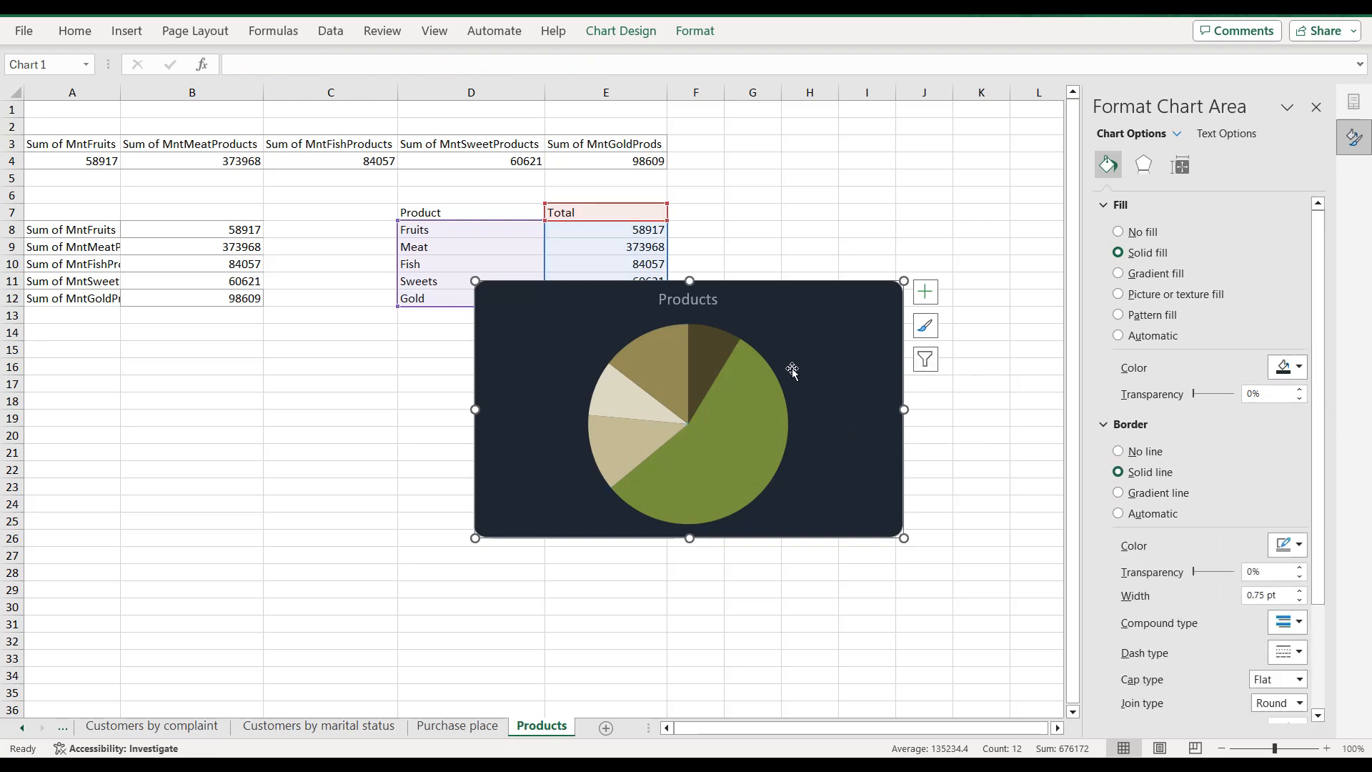
Step: Add outside-end data labels to the Products pie chart, showing category name, value and percentage
left_click(925, 291)
left_click(1001, 336)
left_click(1065, 333)
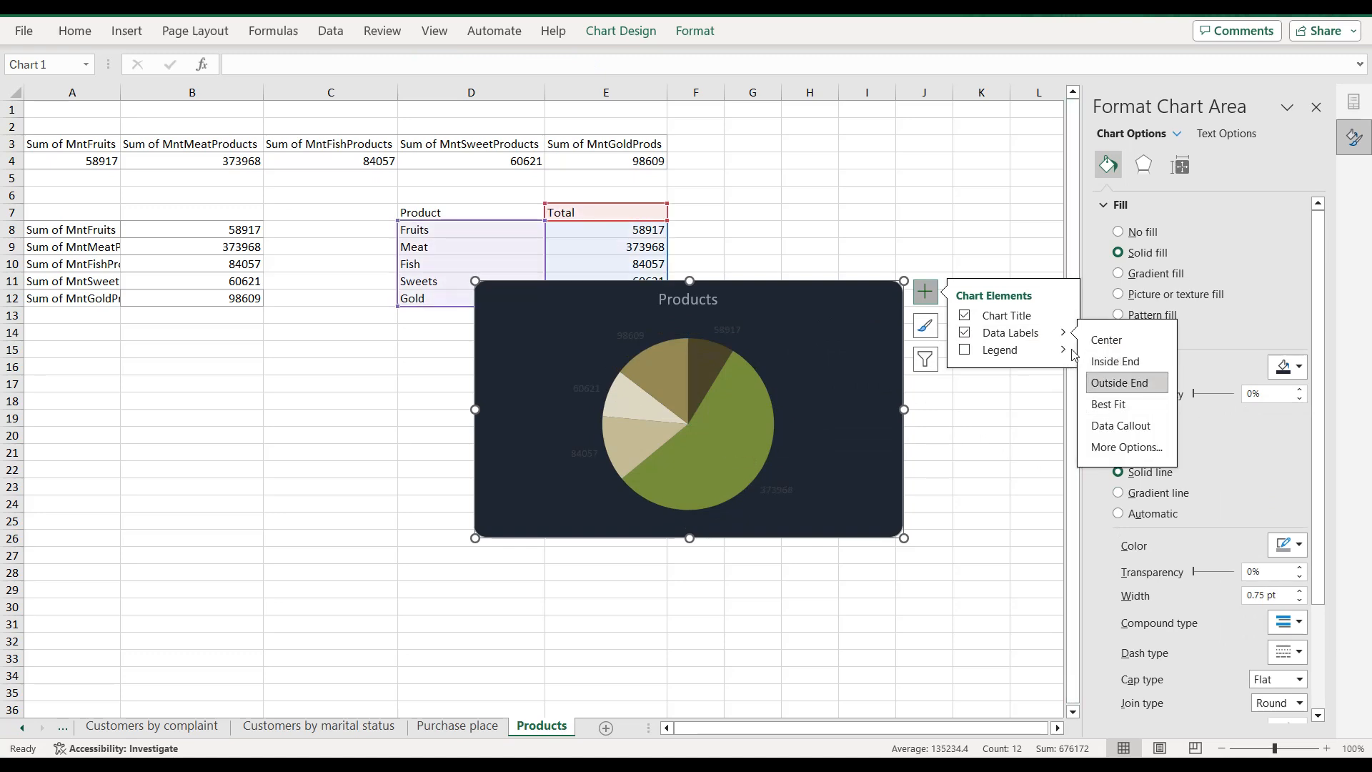
left_click(1127, 448)
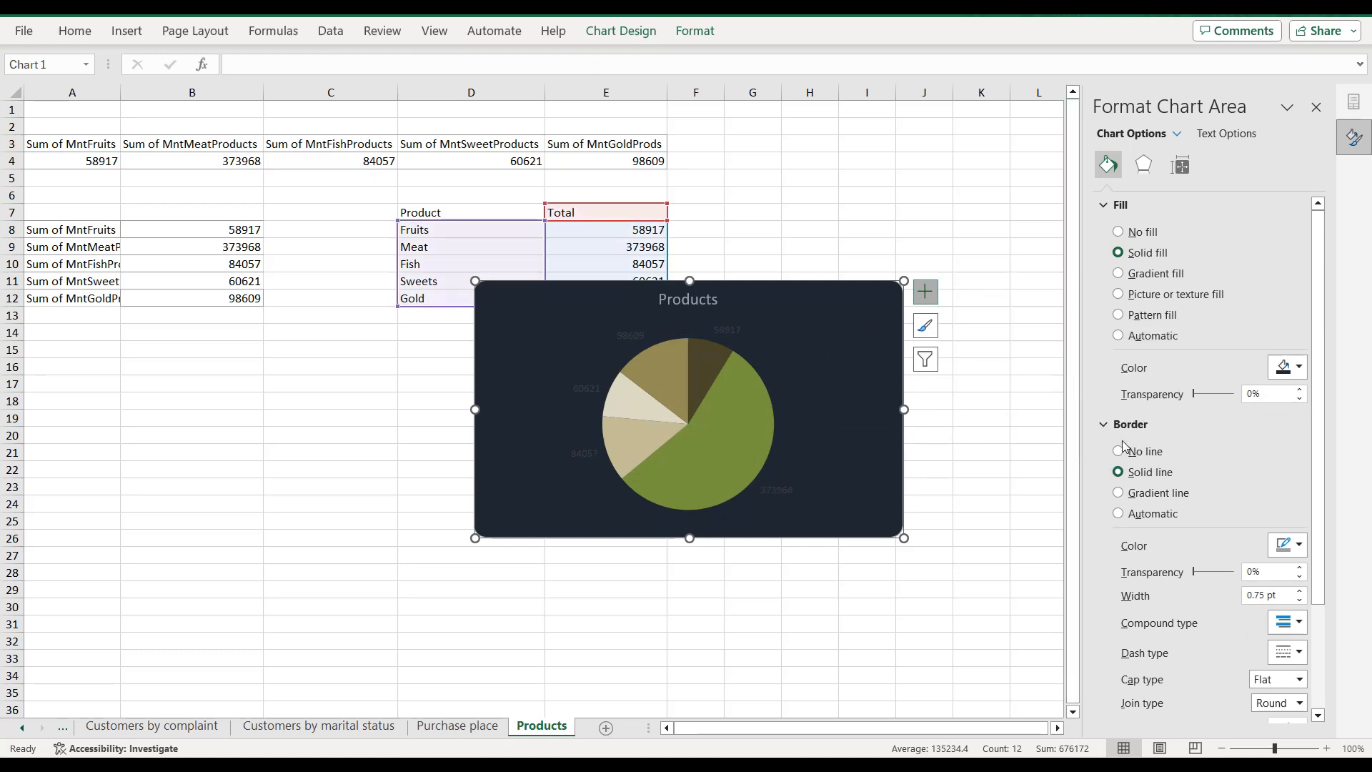
left_click(1219, 171)
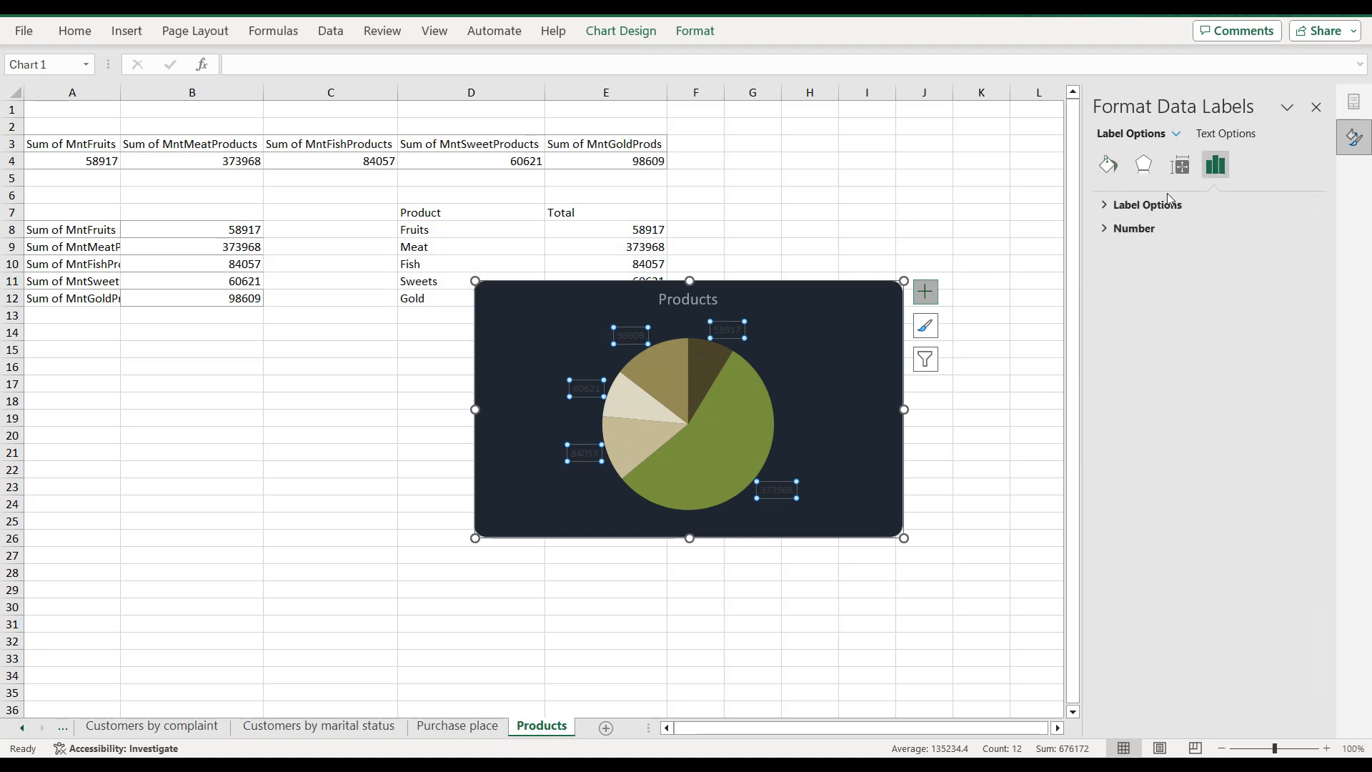
left_click(1108, 205)
left_click(1136, 296)
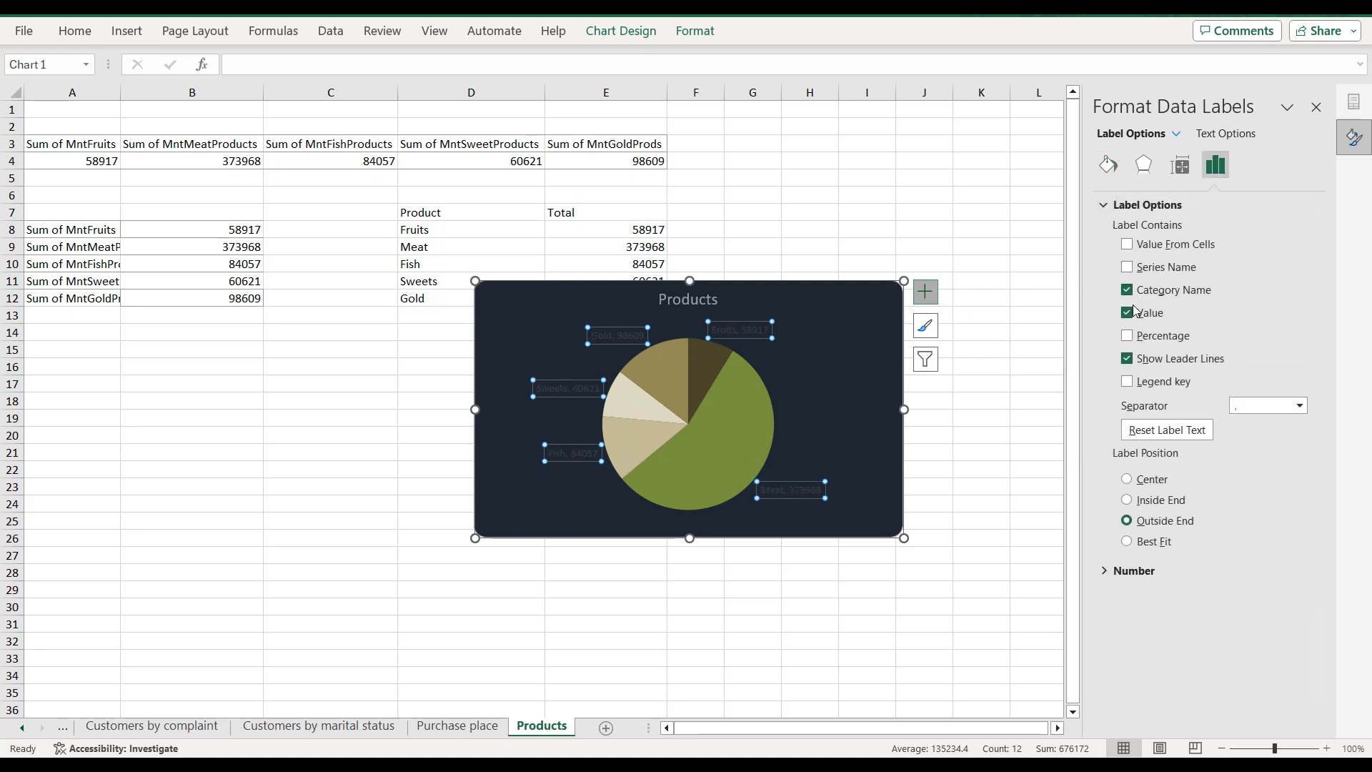
left_click(1128, 336)
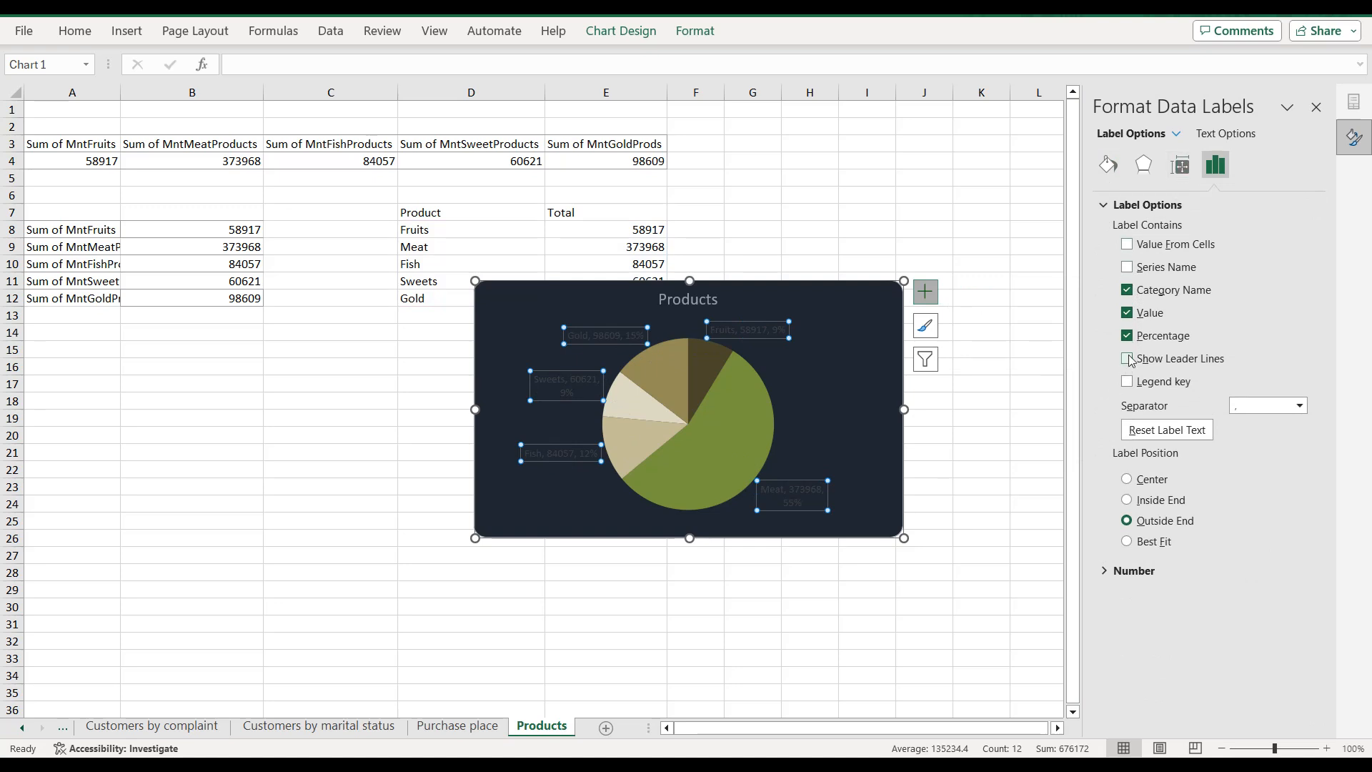
Step: Color the Products chart's data label text with the recently used gray
left_click(1219, 137)
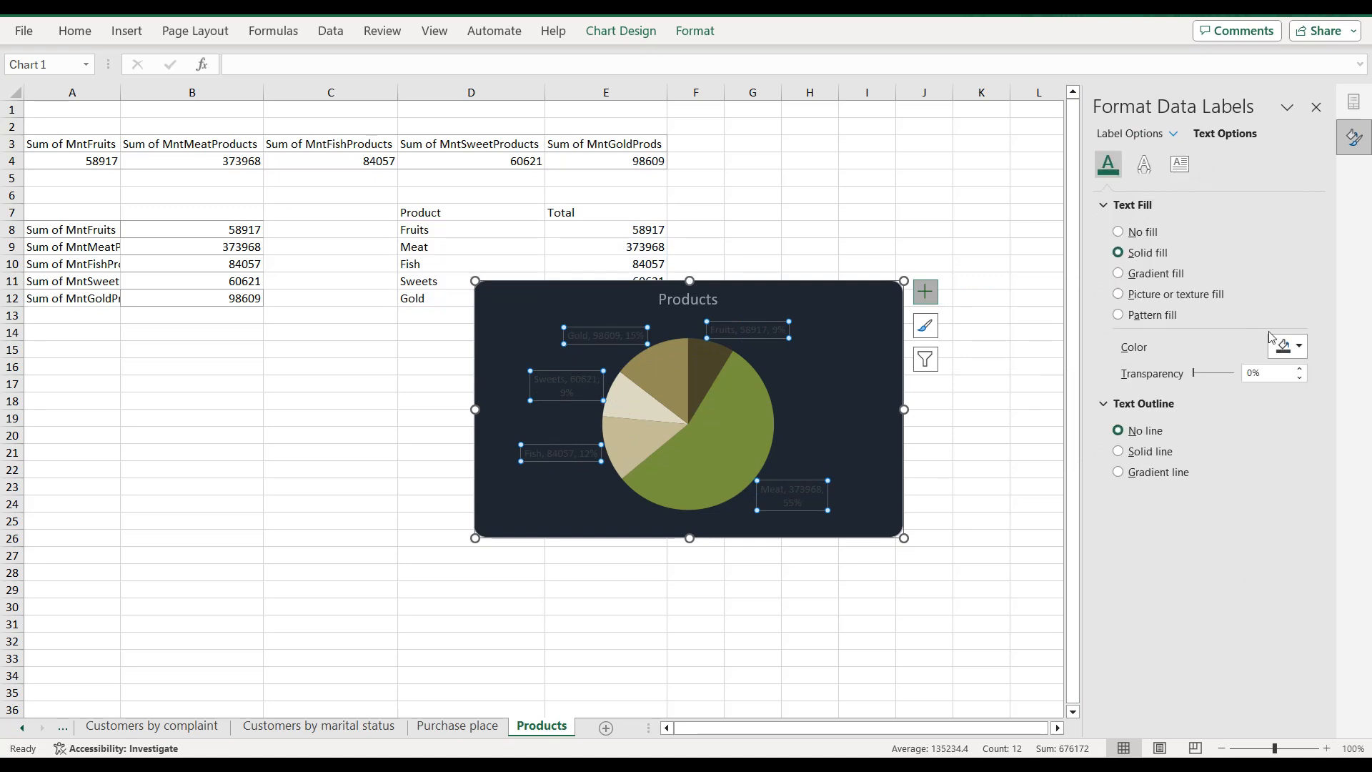
left_click(1290, 347)
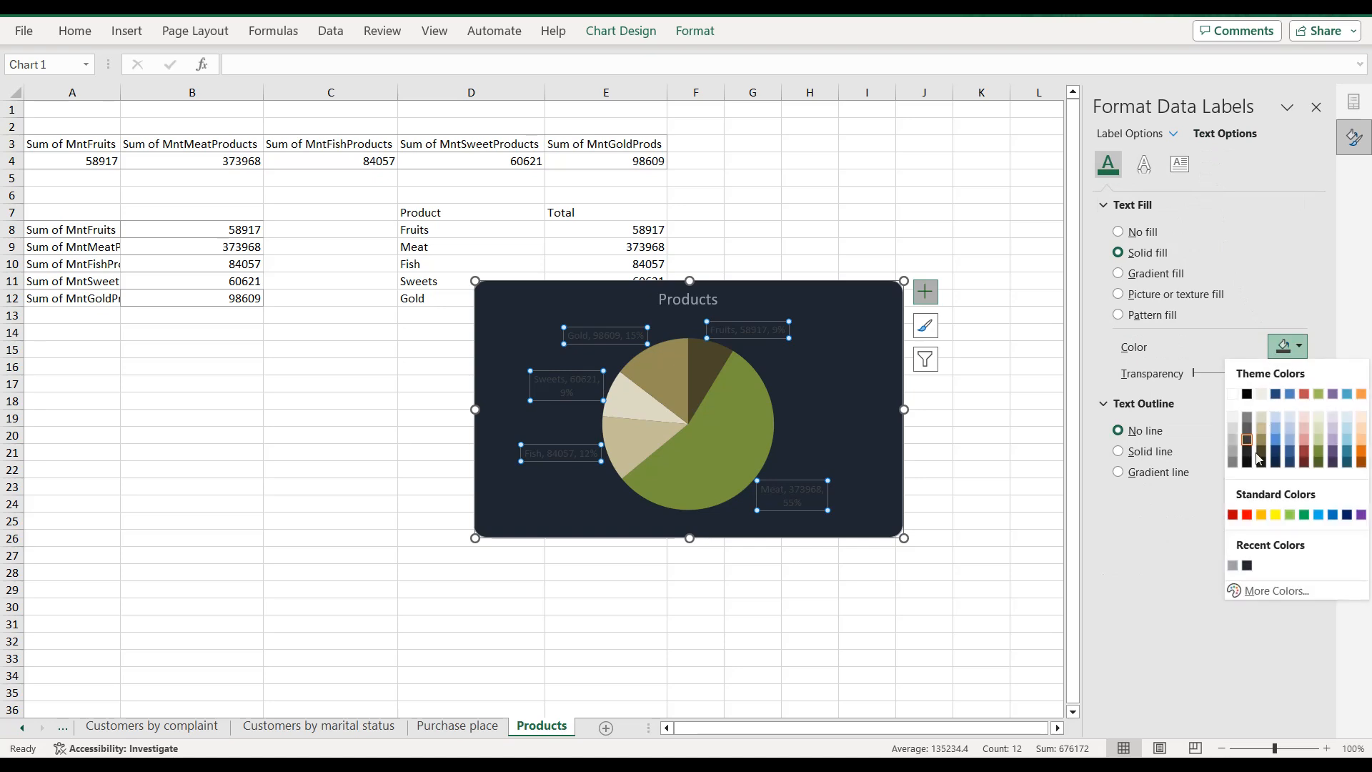
left_click(1233, 566)
Step: Copy the Products pie chart and paste it into the dashboard sheet
left_click(562, 300)
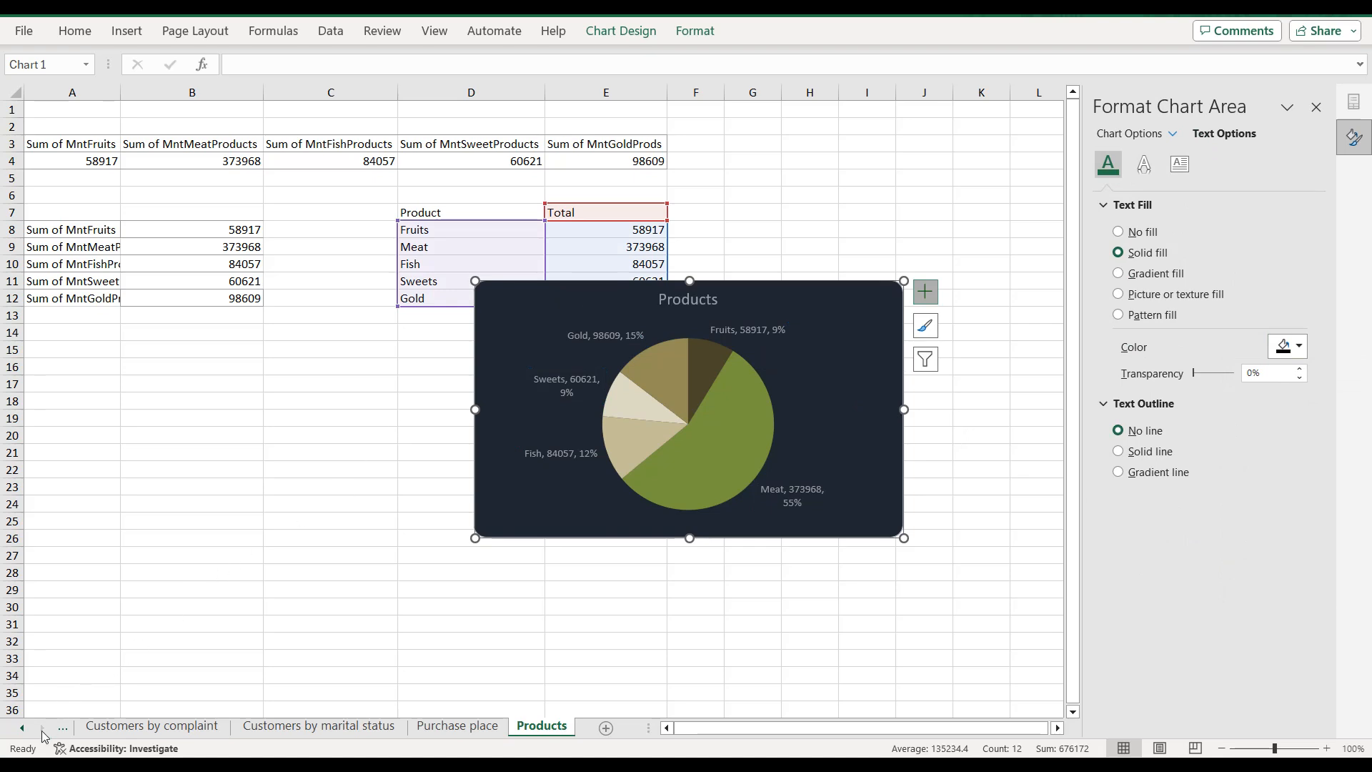
left_click(22, 732)
left_click(22, 732)
left_click(22, 732)
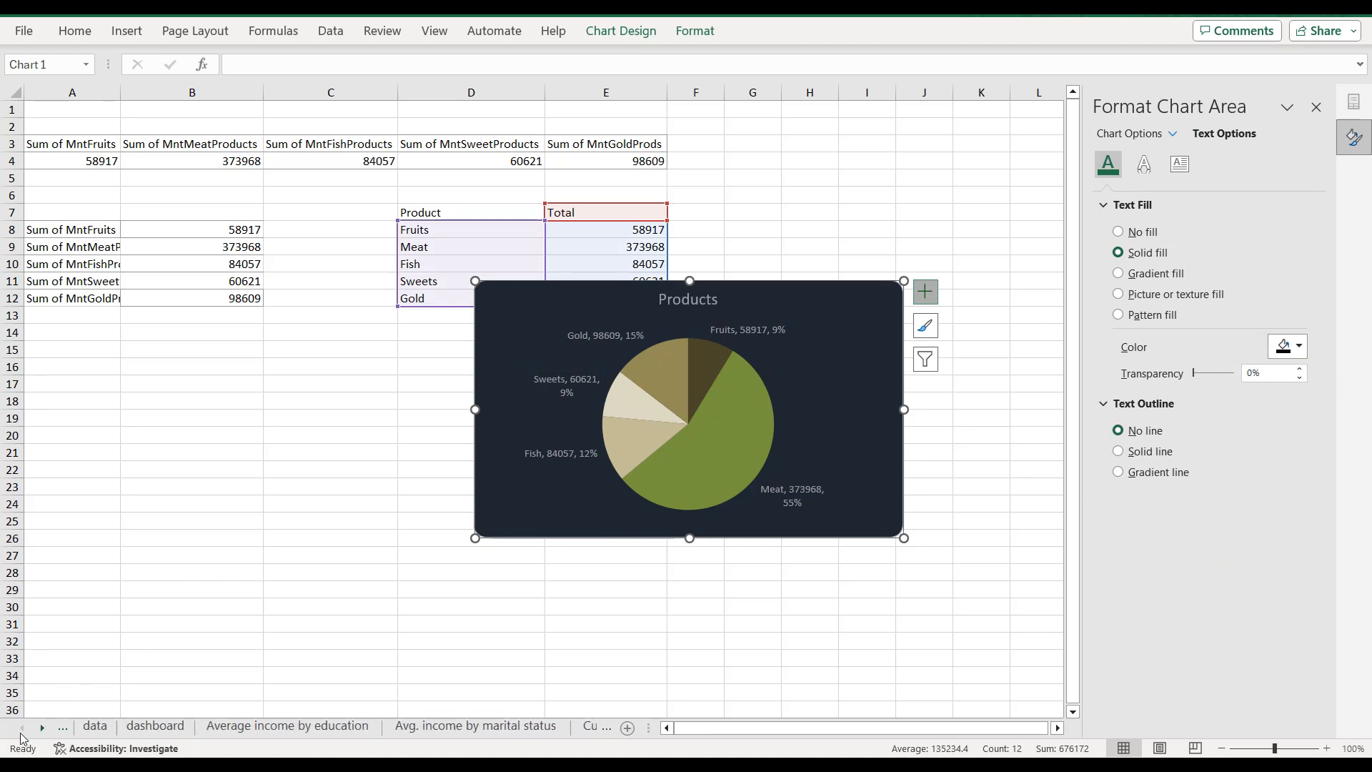
left_click(156, 727)
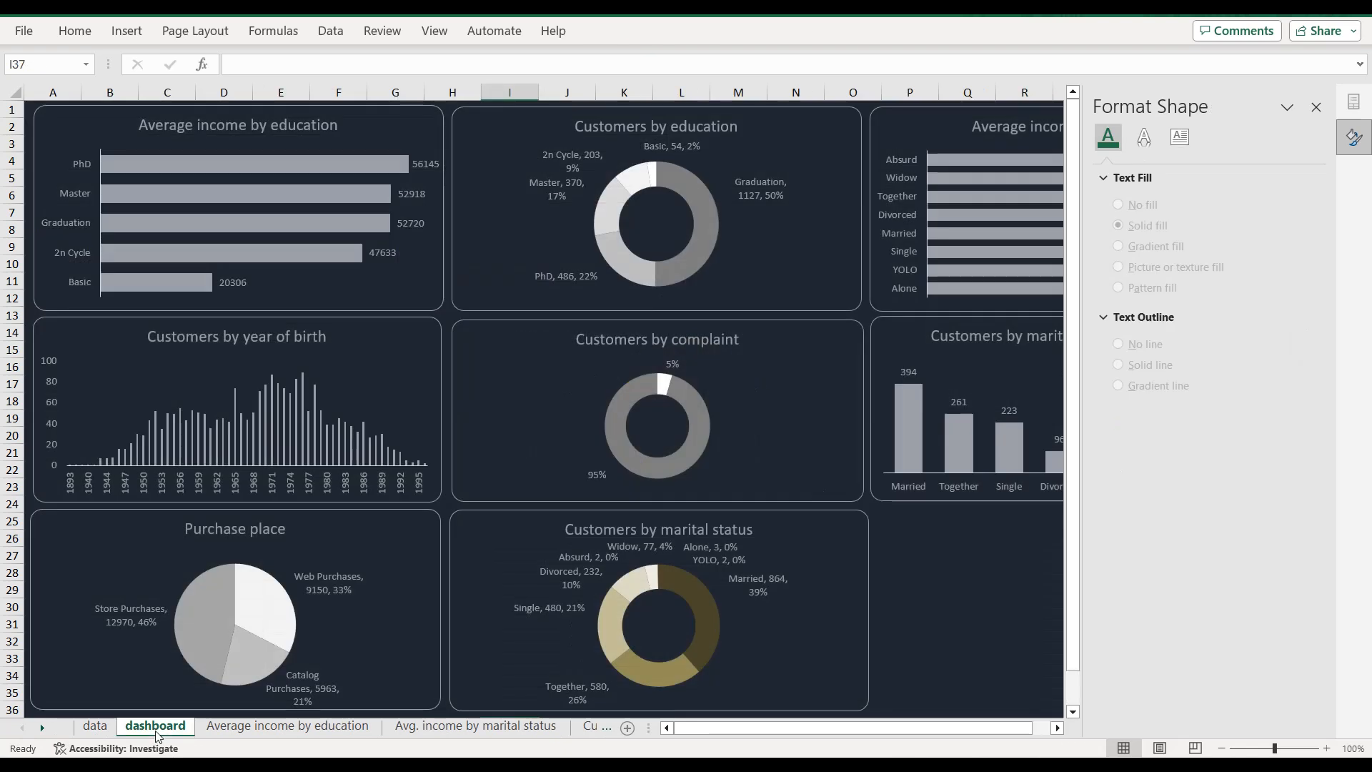
key("ctrl+v")
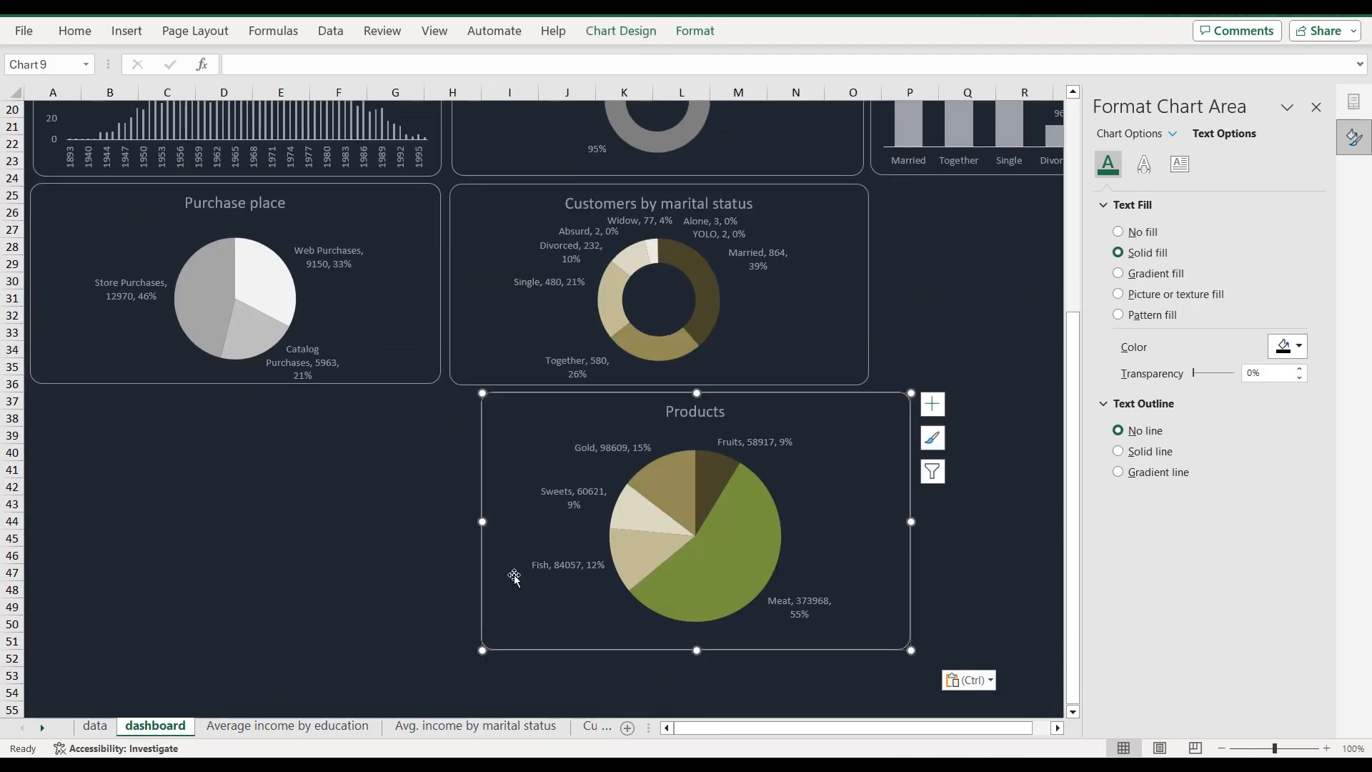
Step: Move the Products chart beside the Customers by marital status donut chart and nudge the donut chart slightly left to align it
left_click(1317, 107)
left_click_drag(856, 395, 1250, 184)
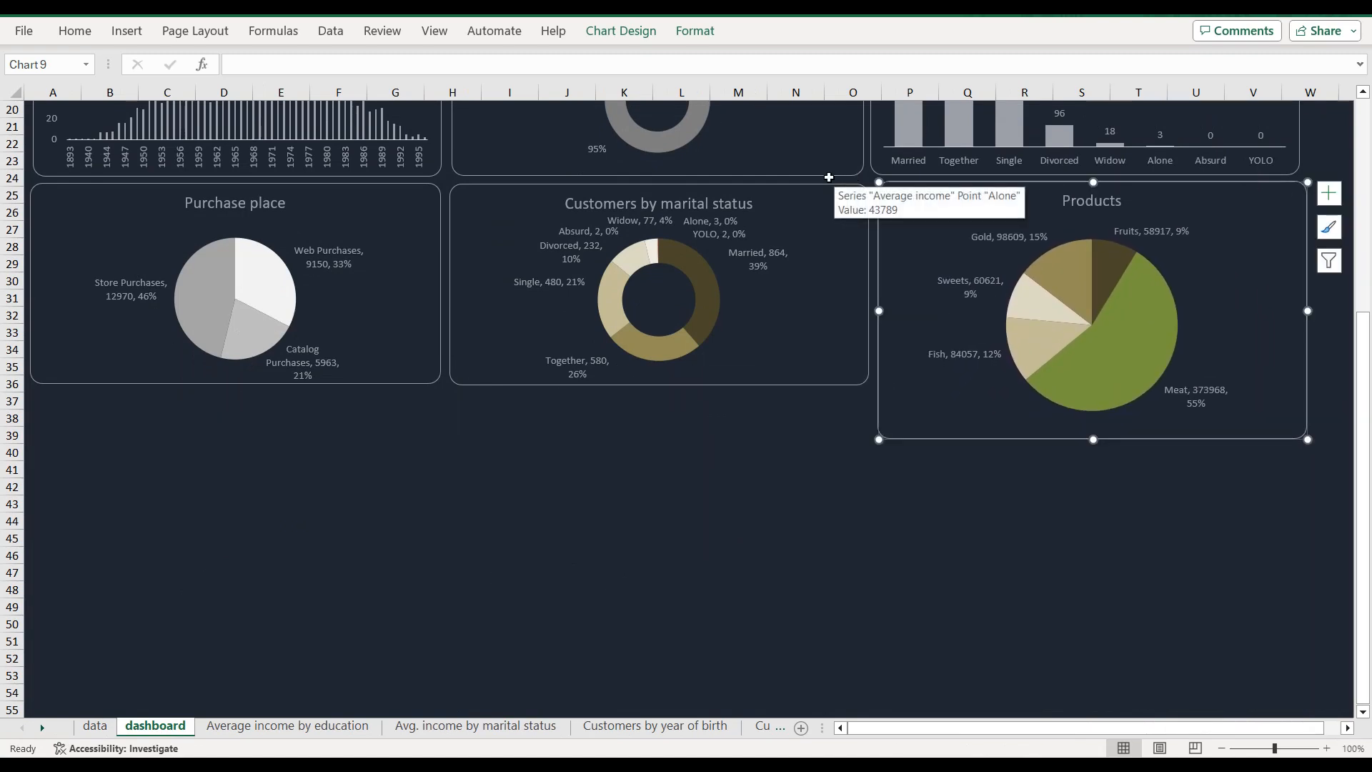
left_click_drag(867, 283, 860, 286)
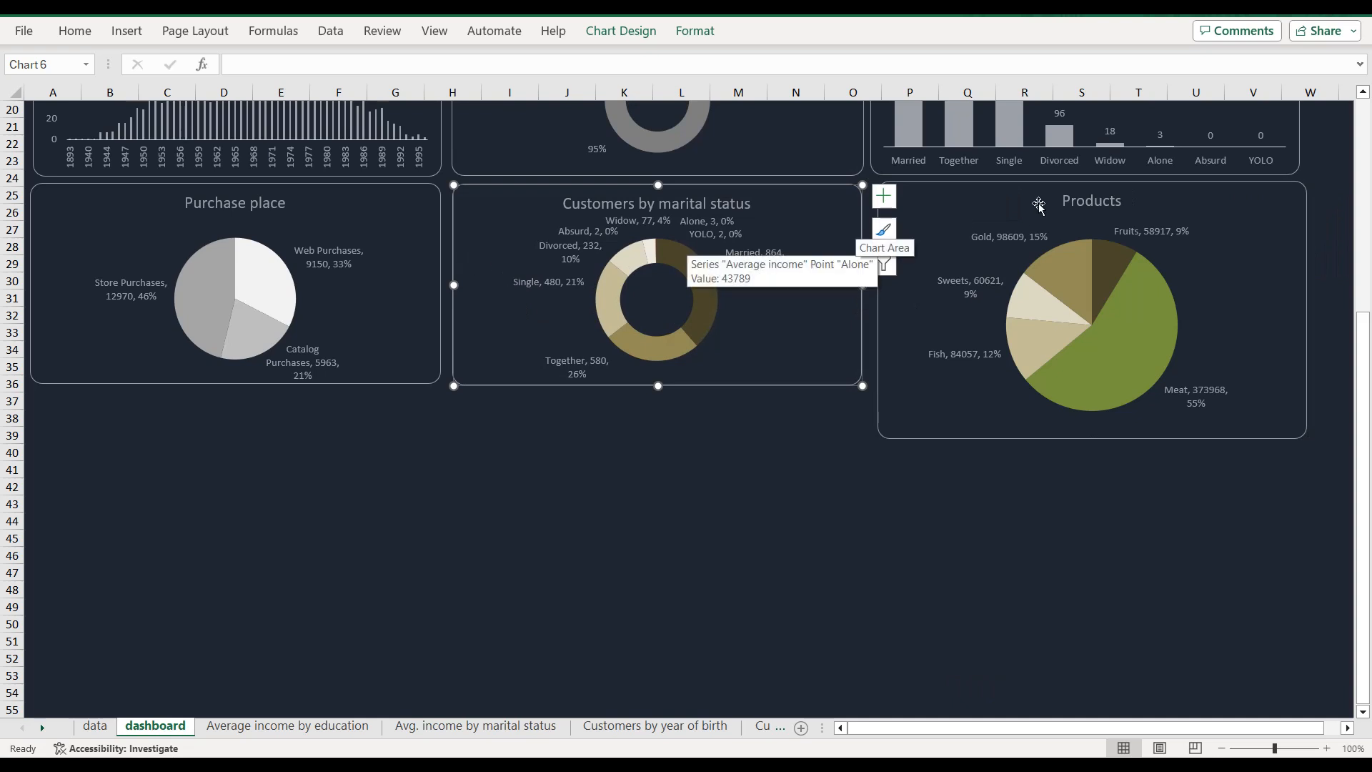
Step: Align the Products chart under the marital status and kids chart and reduce its height to match the neighboring charts in its row
left_click(1037, 184)
left_click_drag(1037, 184, 1031, 185)
left_click_drag(1088, 436, 1087, 387)
left_click(1040, 486)
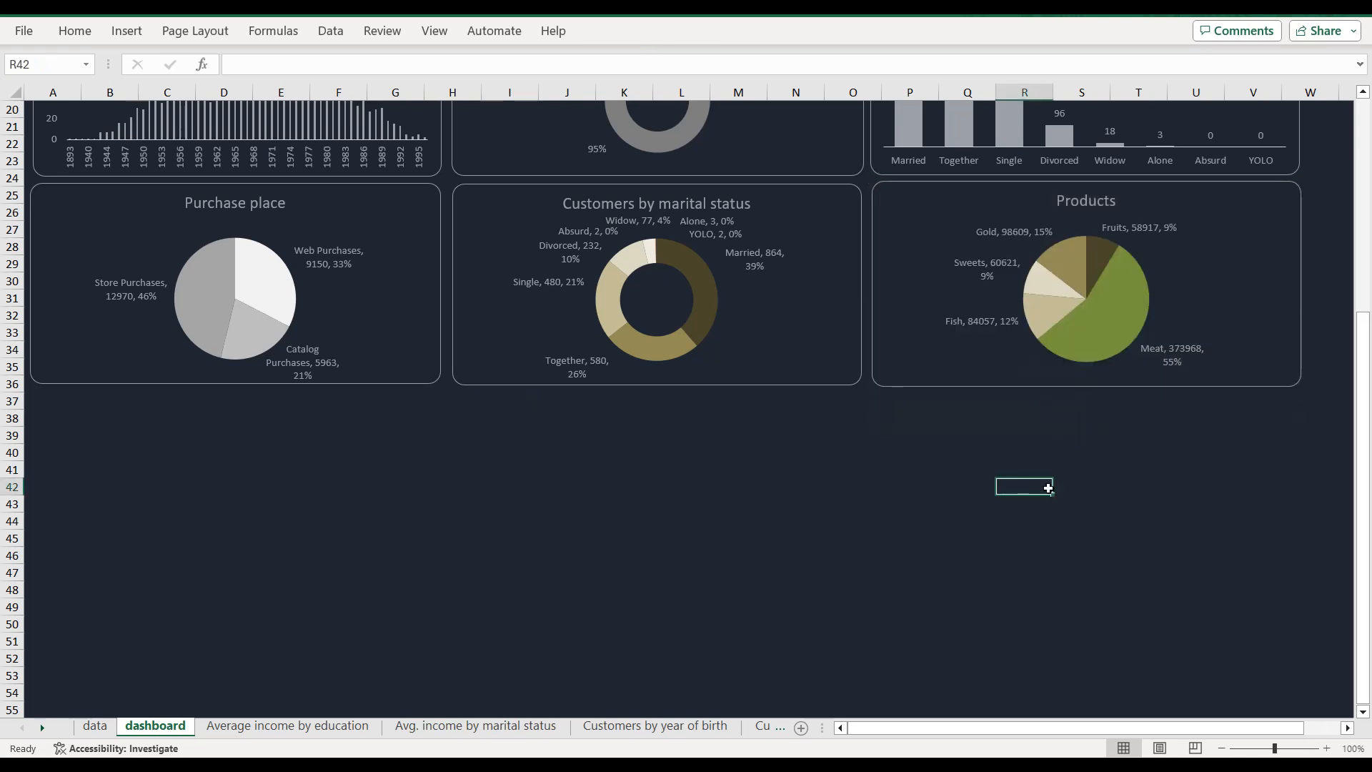
scroll(1044, 484, "up", 6)
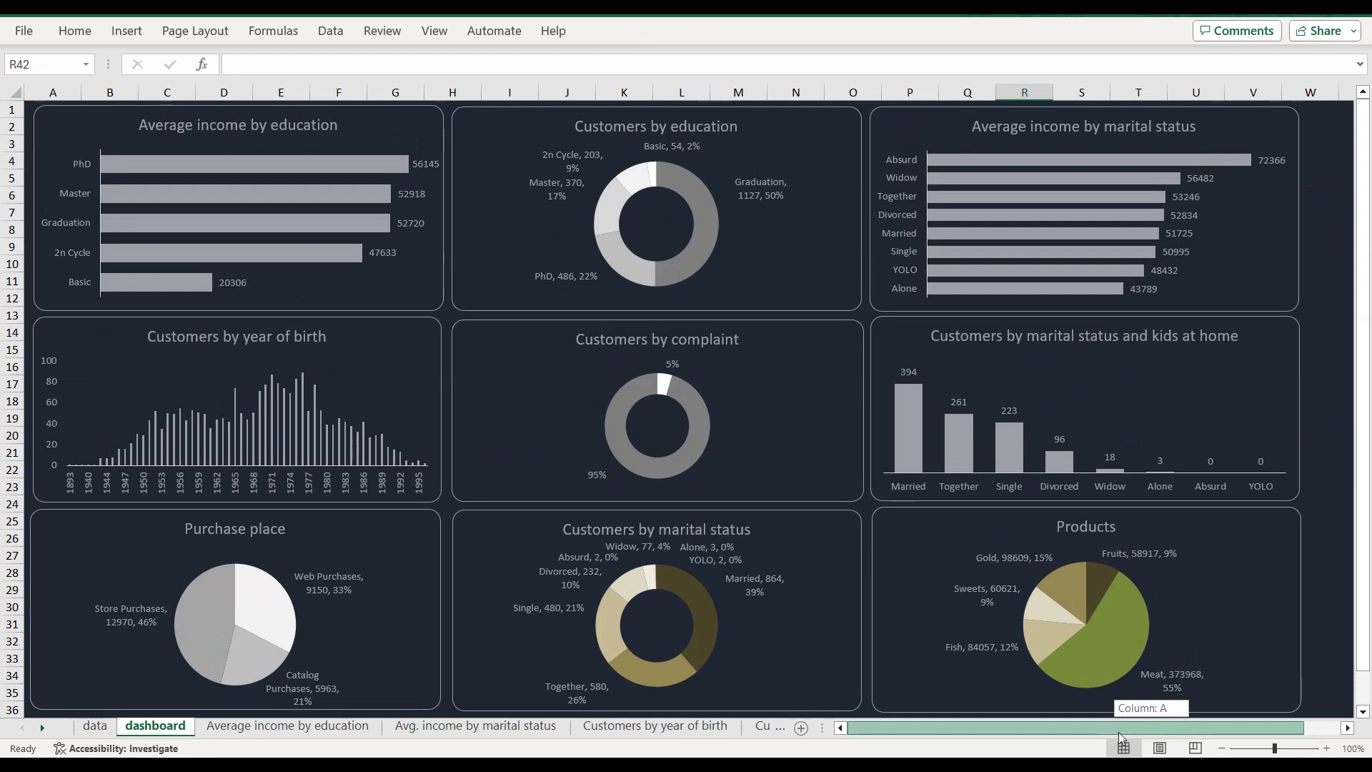